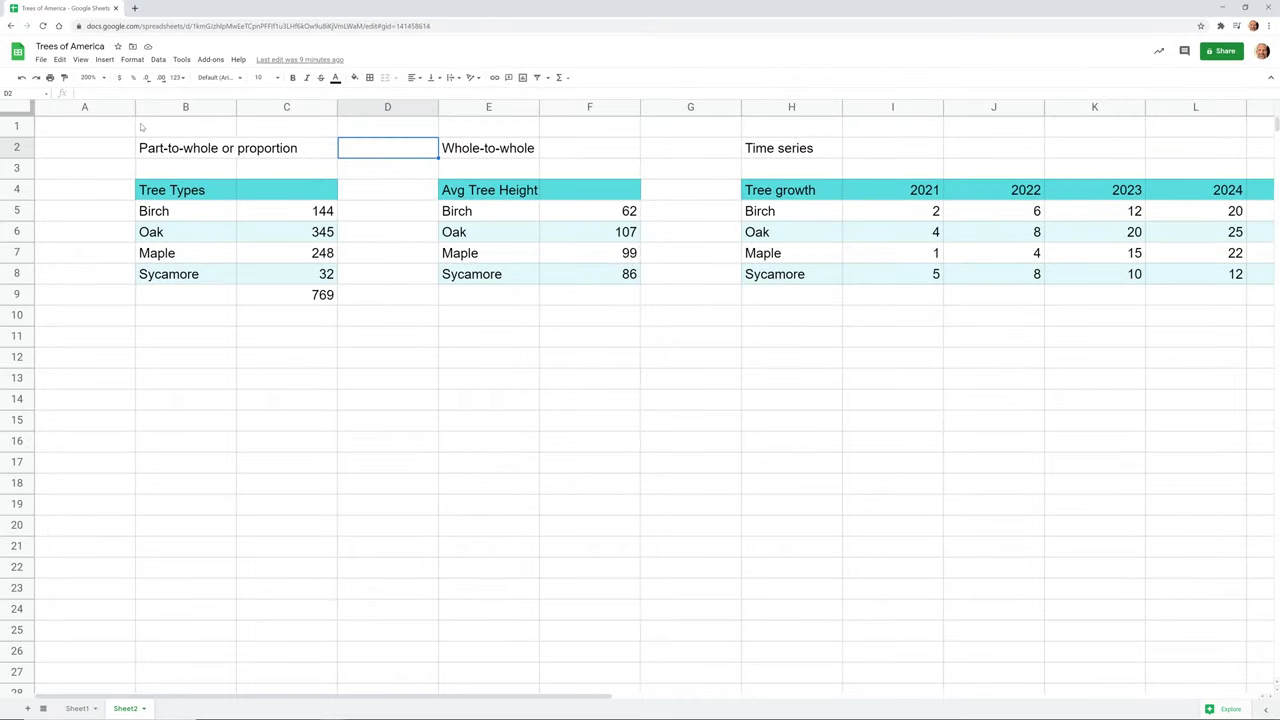
- Examine the Tree Types counts for each species and the total formula in C9
{"action": "left_click_drag", "start_coordinate": [150, 168], "coordinate": [256, 206]}
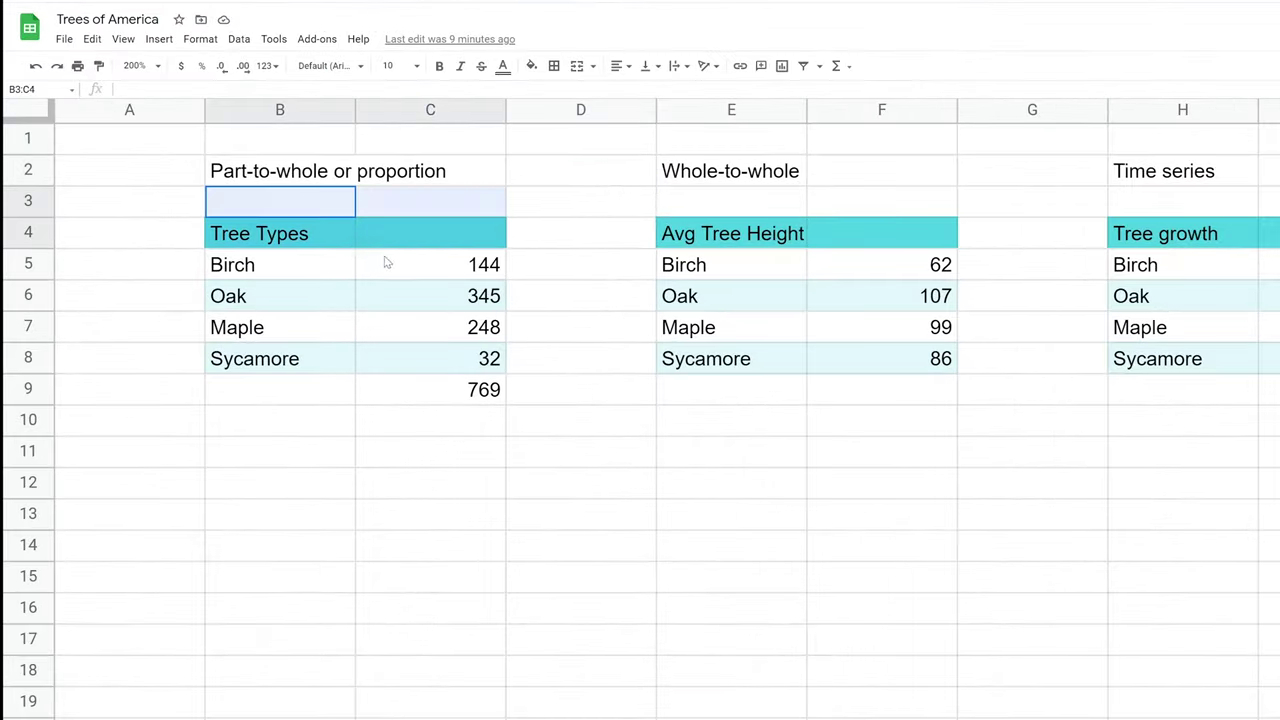
{"action": "left_click_drag", "start_coordinate": [386, 262], "coordinate": [387, 263]}
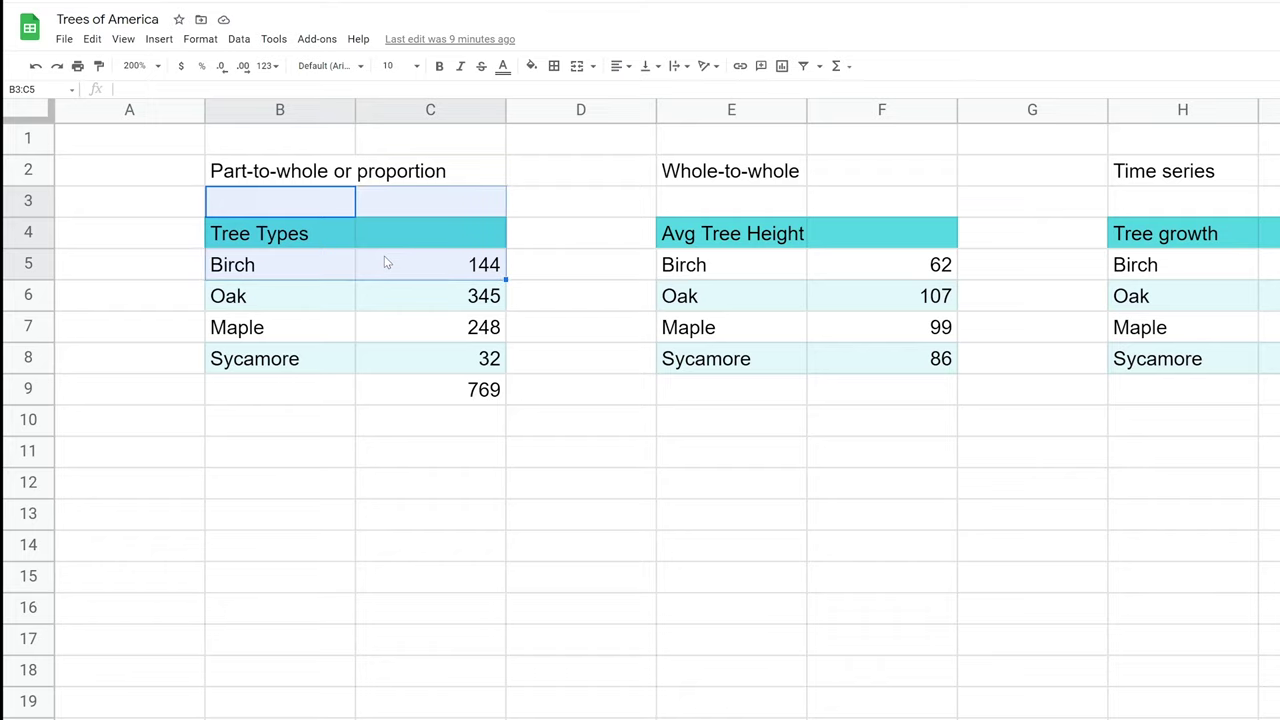
{"action": "left_click", "coordinate": [344, 270]}
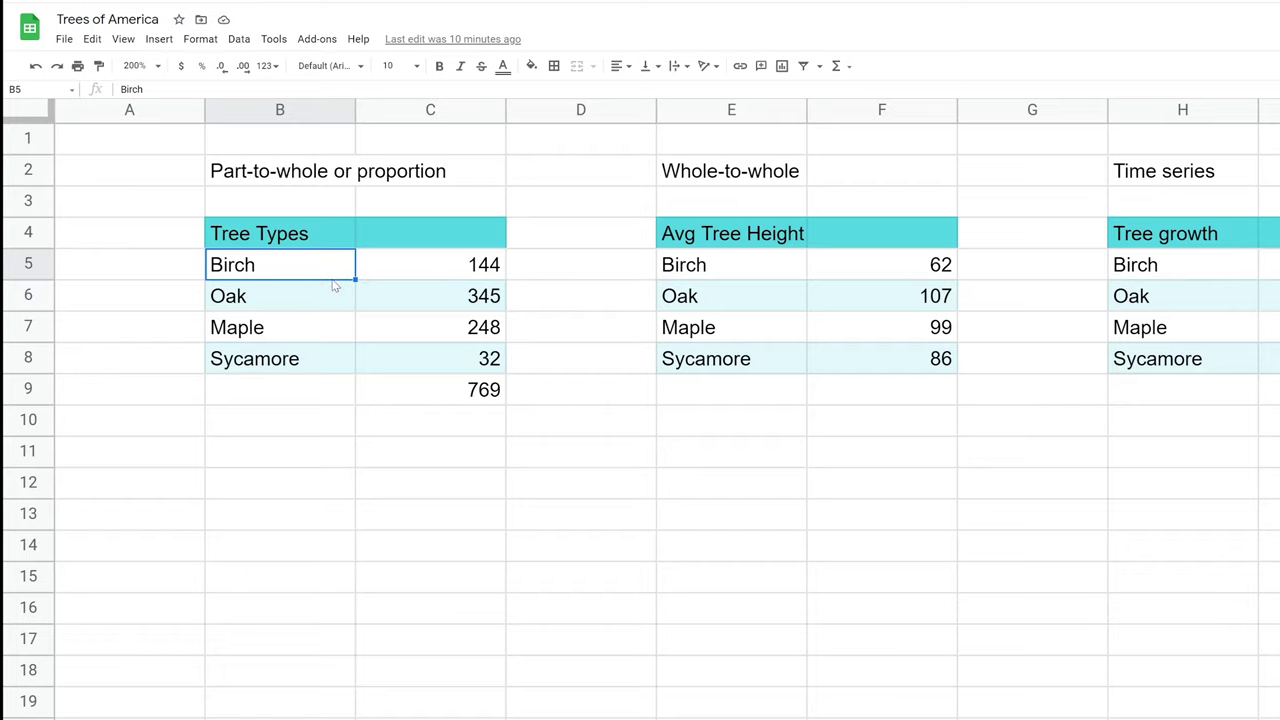
{"action": "left_click", "coordinate": [428, 389]}
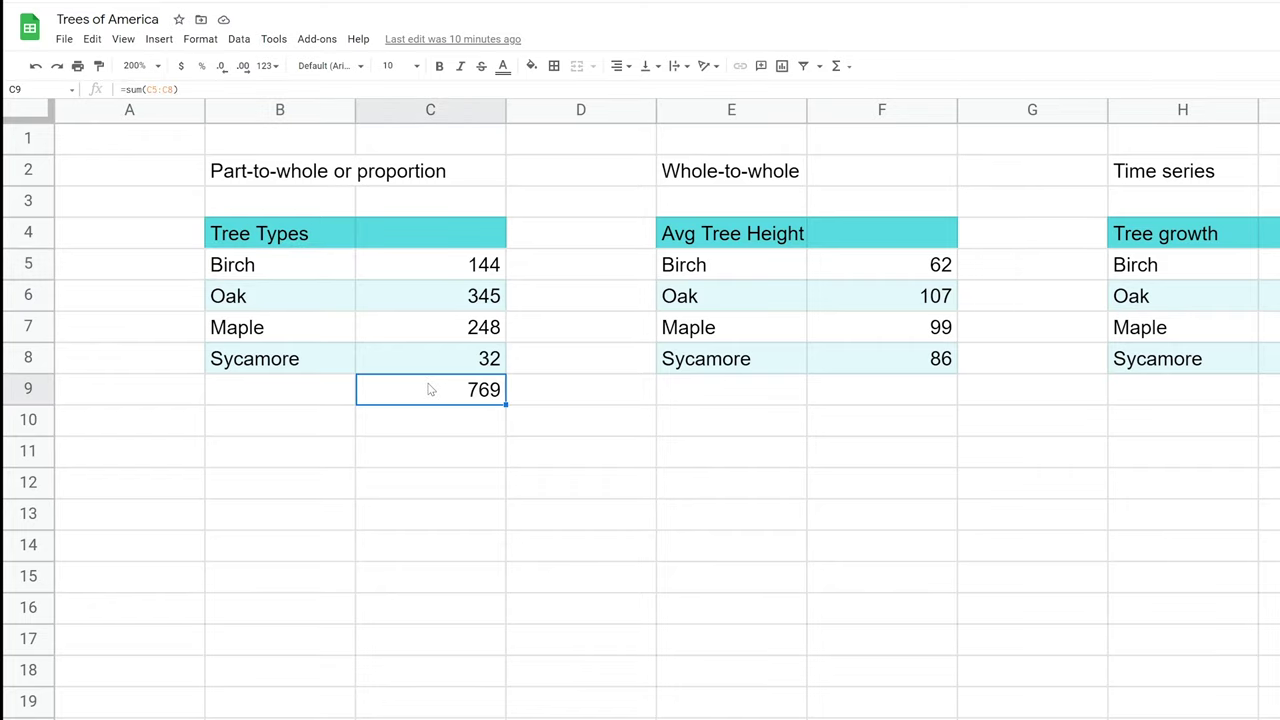
{"action": "left_click", "coordinate": [440, 277]}
{"action": "left_click", "coordinate": [443, 298]}
{"action": "left_click", "coordinate": [448, 328]}
{"action": "left_click", "coordinate": [452, 357]}
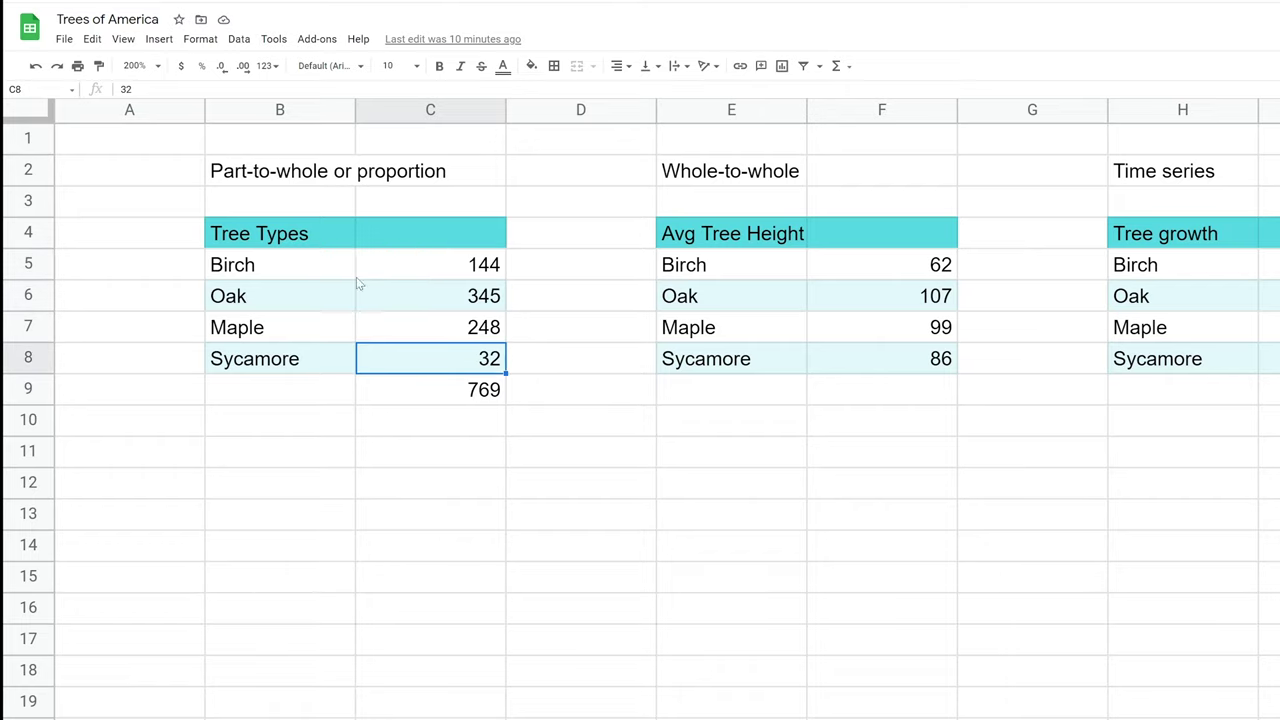
{"action": "left_click_drag", "start_coordinate": [265, 240], "coordinate": [312, 277]}
{"action": "left_click", "coordinate": [414, 278]}
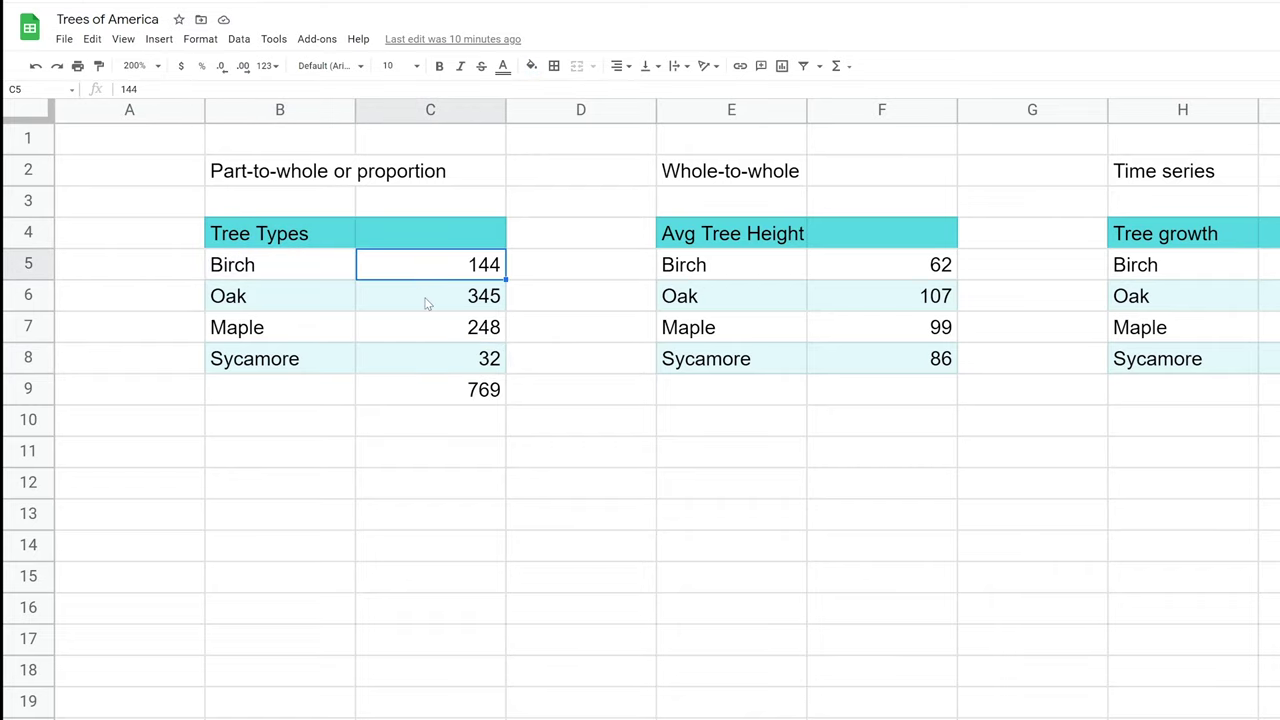
{"action": "left_click", "coordinate": [425, 303]}
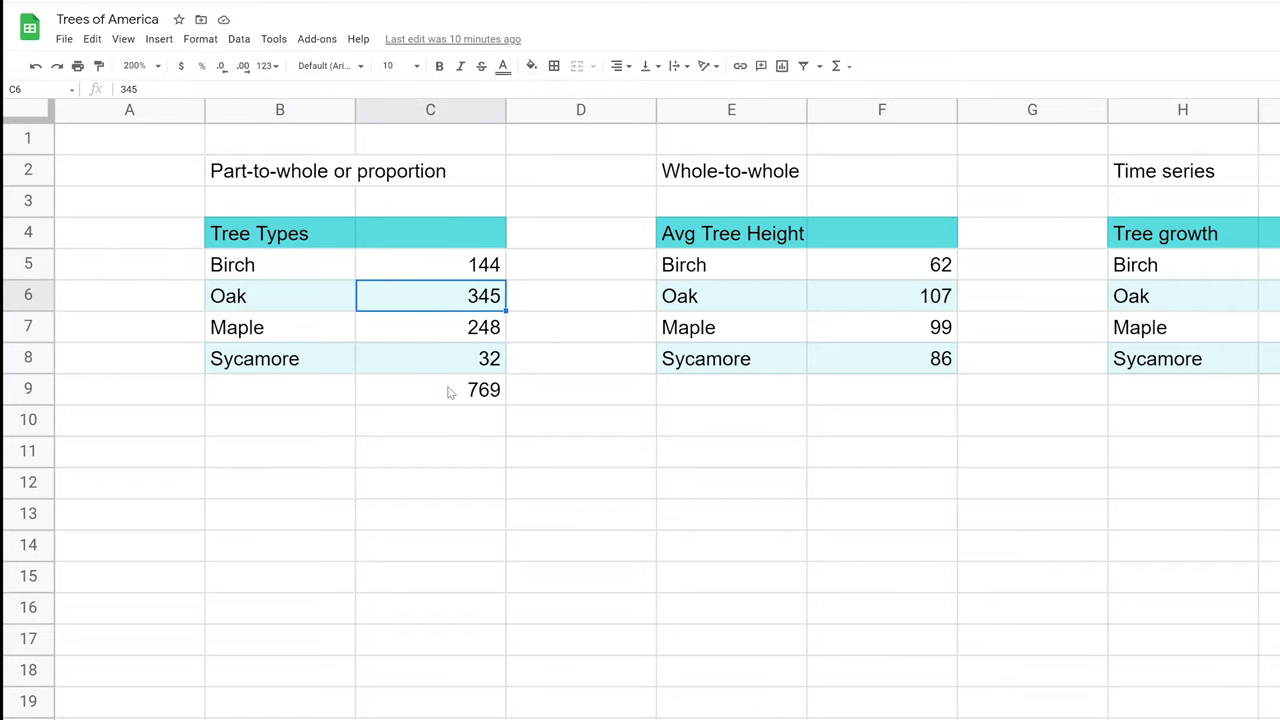
{"action": "left_click", "coordinate": [450, 392]}
{"action": "left_click", "coordinate": [452, 312]}
- Insert a pie chart from the Tree Types data in B4:C8 and move it up next to that table
{"action": "left_click_drag", "start_coordinate": [320, 273], "coordinate": [437, 395]}
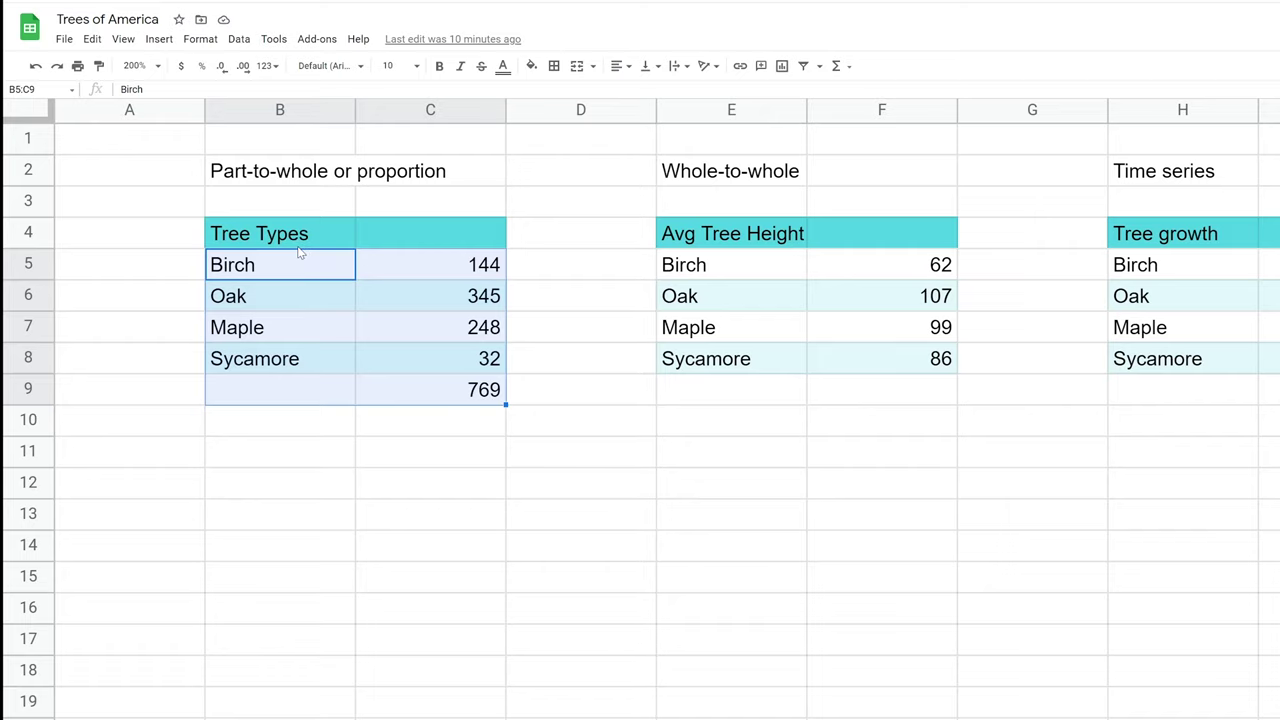
{"action": "left_click_drag", "start_coordinate": [290, 242], "coordinate": [441, 352]}
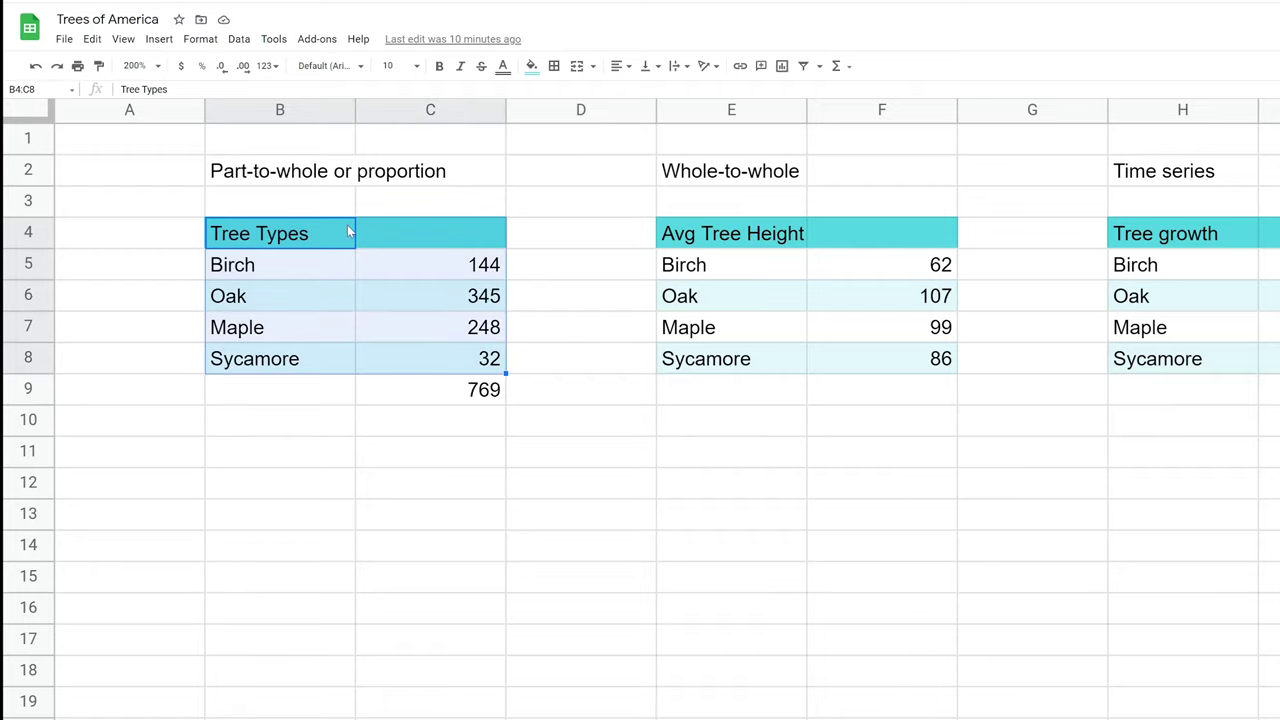
{"action": "left_click", "coordinate": [159, 40]}
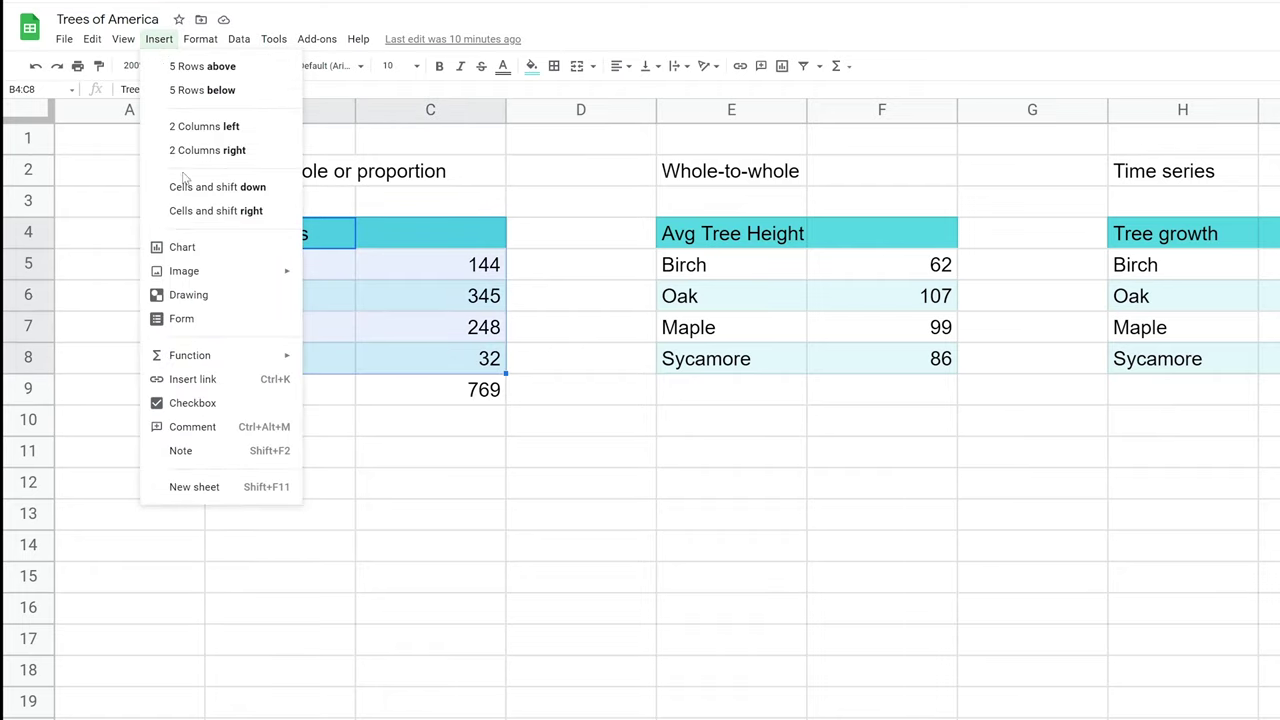
{"action": "left_click", "coordinate": [180, 247]}
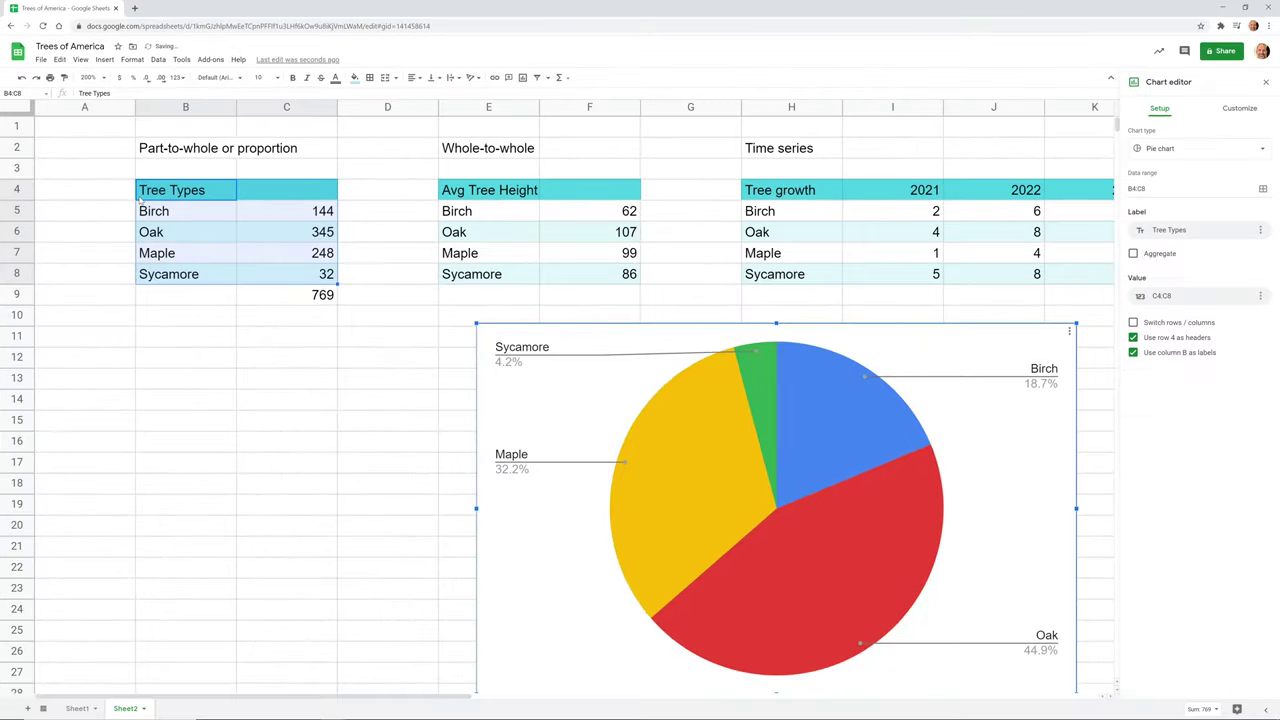
{"action": "left_click_drag", "start_coordinate": [622, 337], "coordinate": [473, 211]}
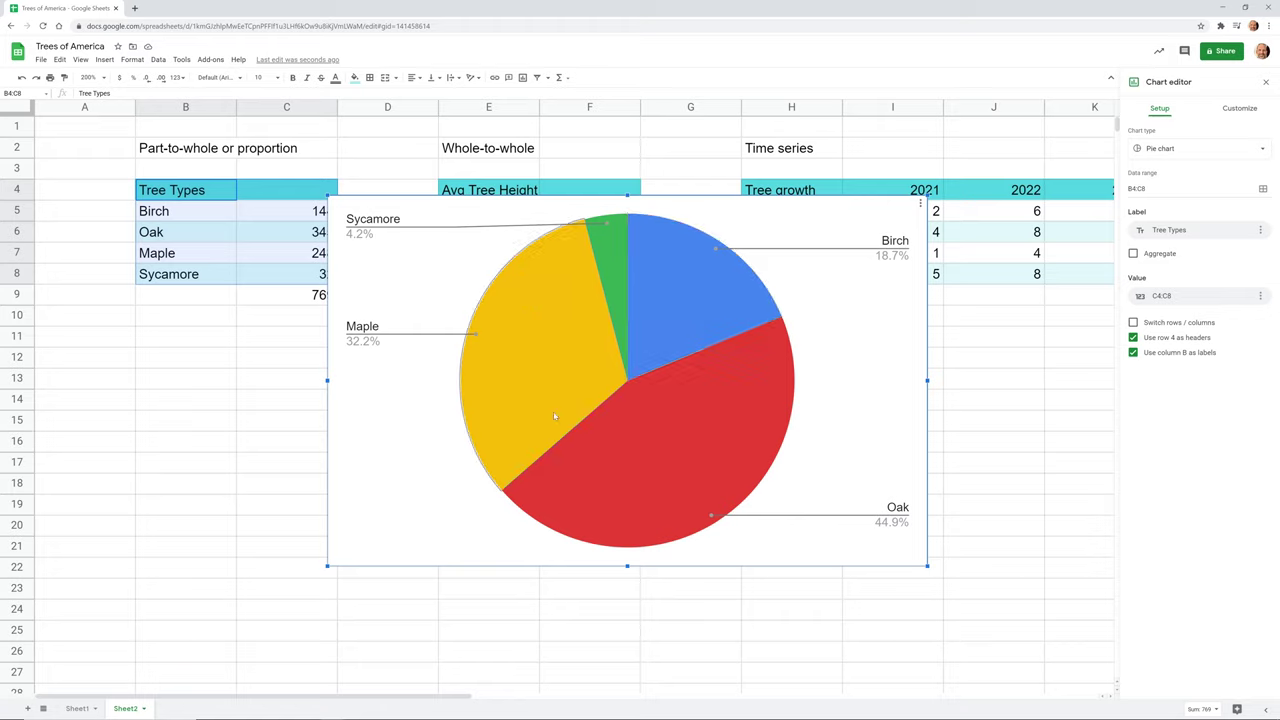
- Change the chart type to a doughnut chart, and after that to a 3D pie chart
{"action": "left_click", "coordinate": [1160, 150]}
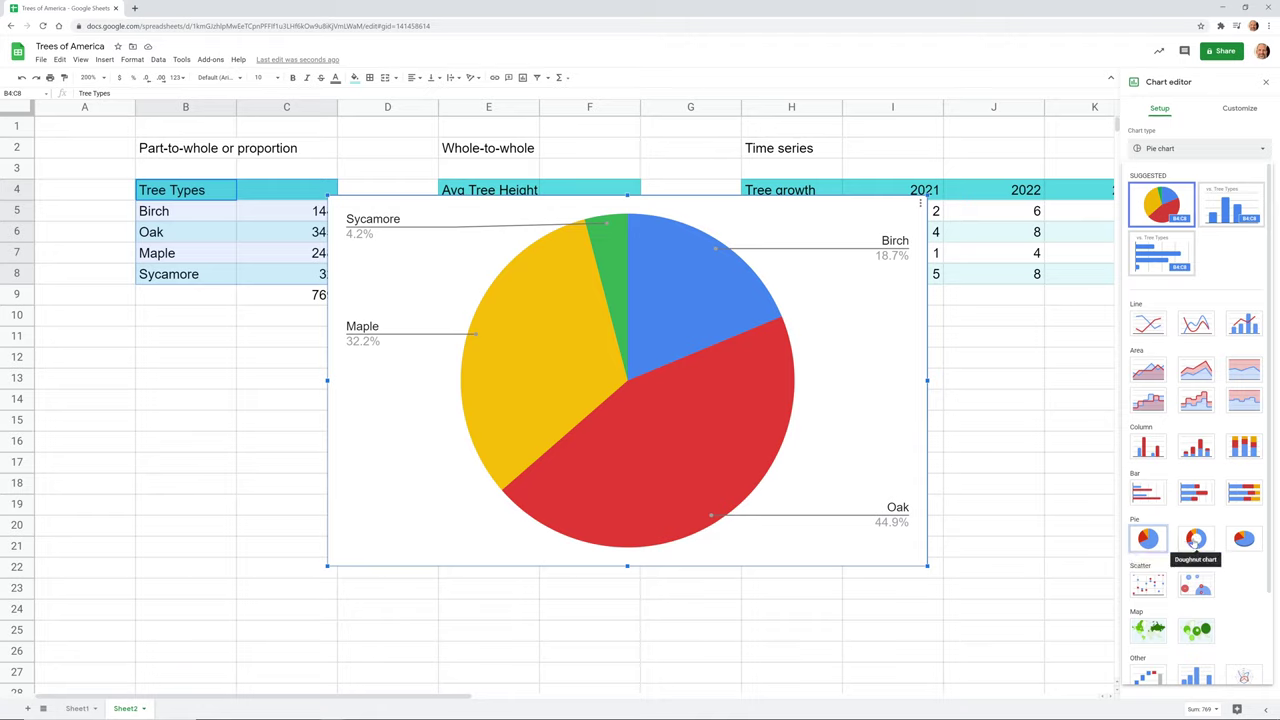
{"action": "left_click", "coordinate": [1195, 540]}
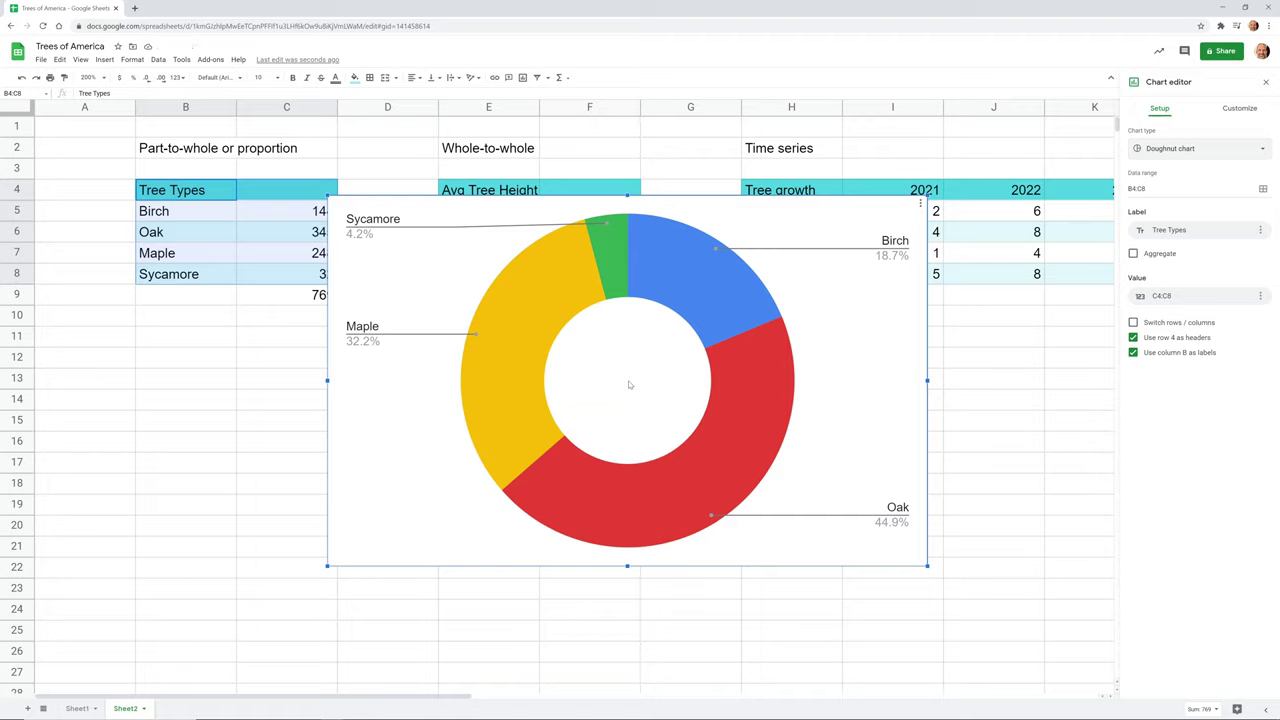
{"action": "left_click", "coordinate": [1146, 152]}
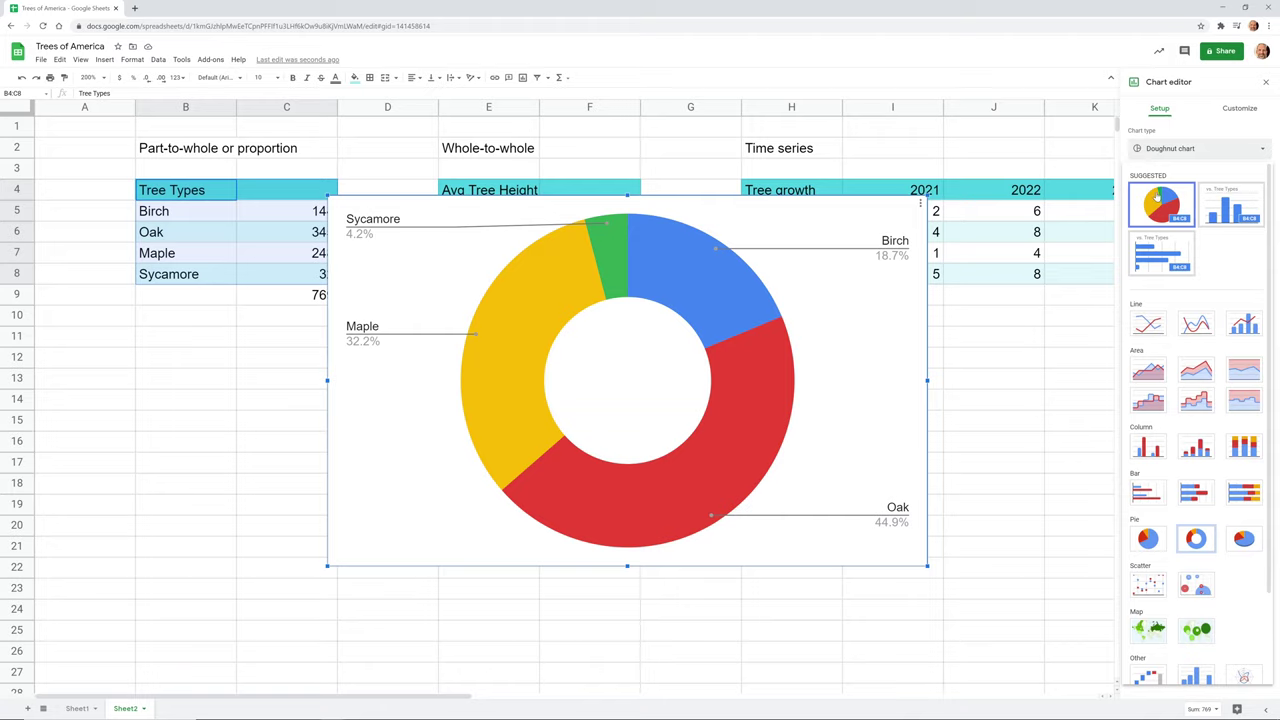
{"action": "left_click", "coordinate": [1243, 540]}
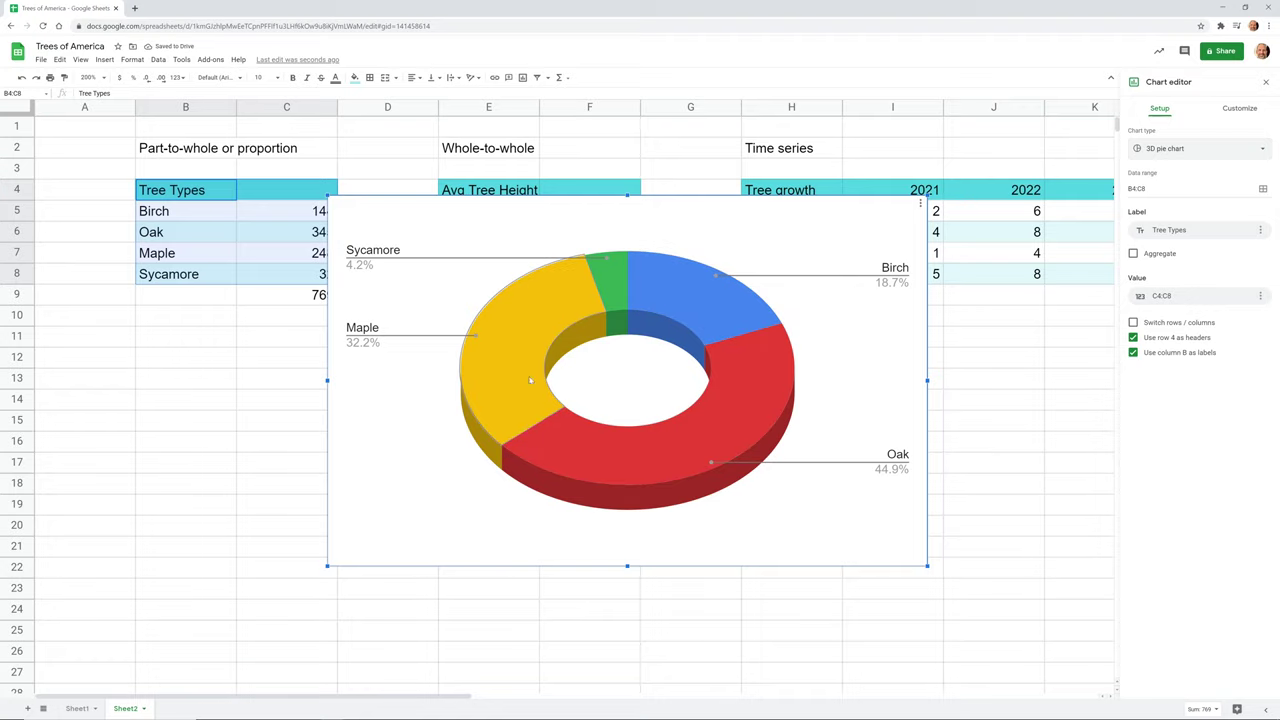
- Move the chart away from the Tree Types table and delete it
{"action": "left_click_drag", "start_coordinate": [482, 233], "coordinate": [787, 245]}
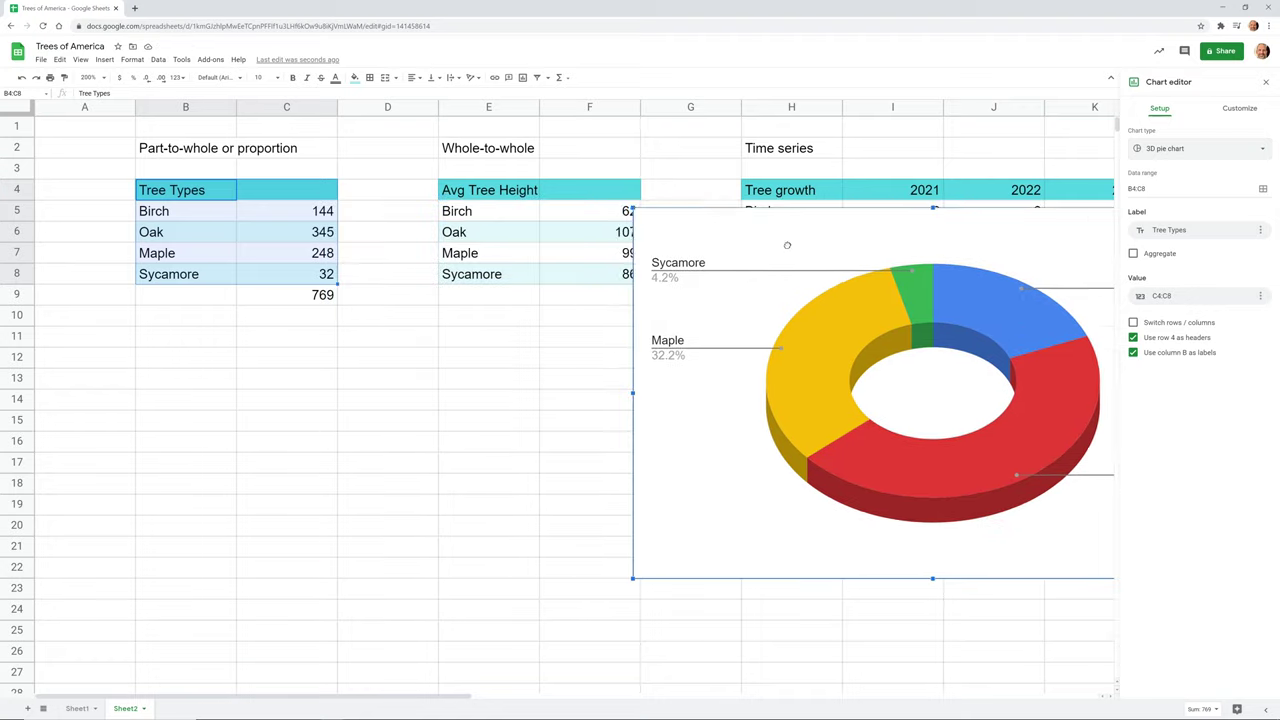
{"action": "left_click", "coordinate": [300, 298]}
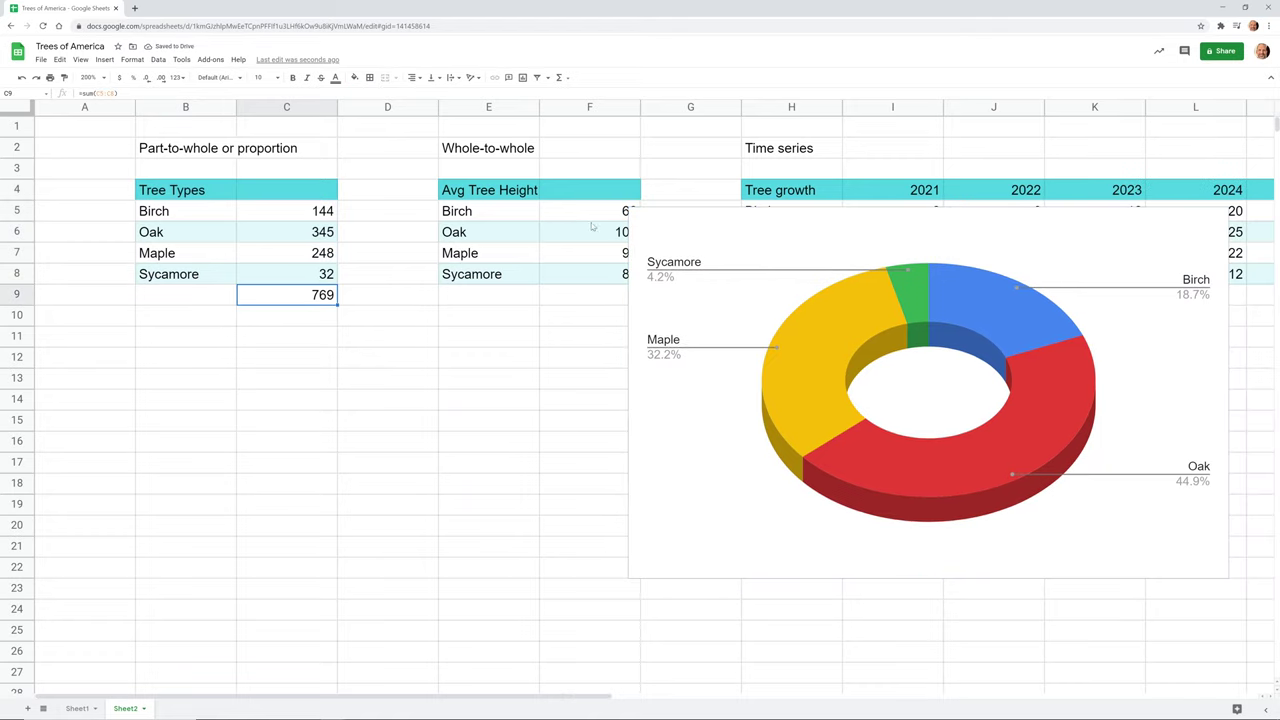
{"action": "left_click", "coordinate": [656, 207]}
{"action": "left_click", "coordinate": [675, 216]}
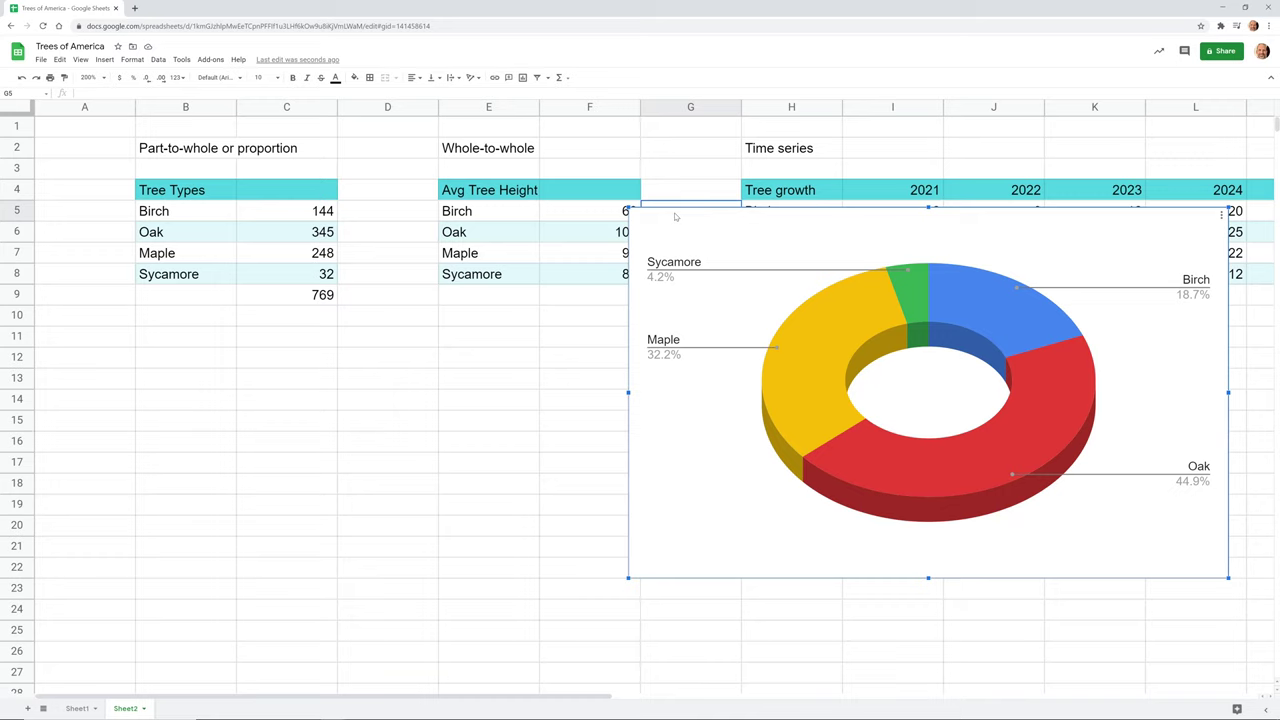
{"action": "key", "text": "Delete"}
- Examine the Avg Tree Height table, comparing the heights of birch, oak and maple under the Whole-to-whole heading
{"action": "left_click", "coordinate": [462, 191]}
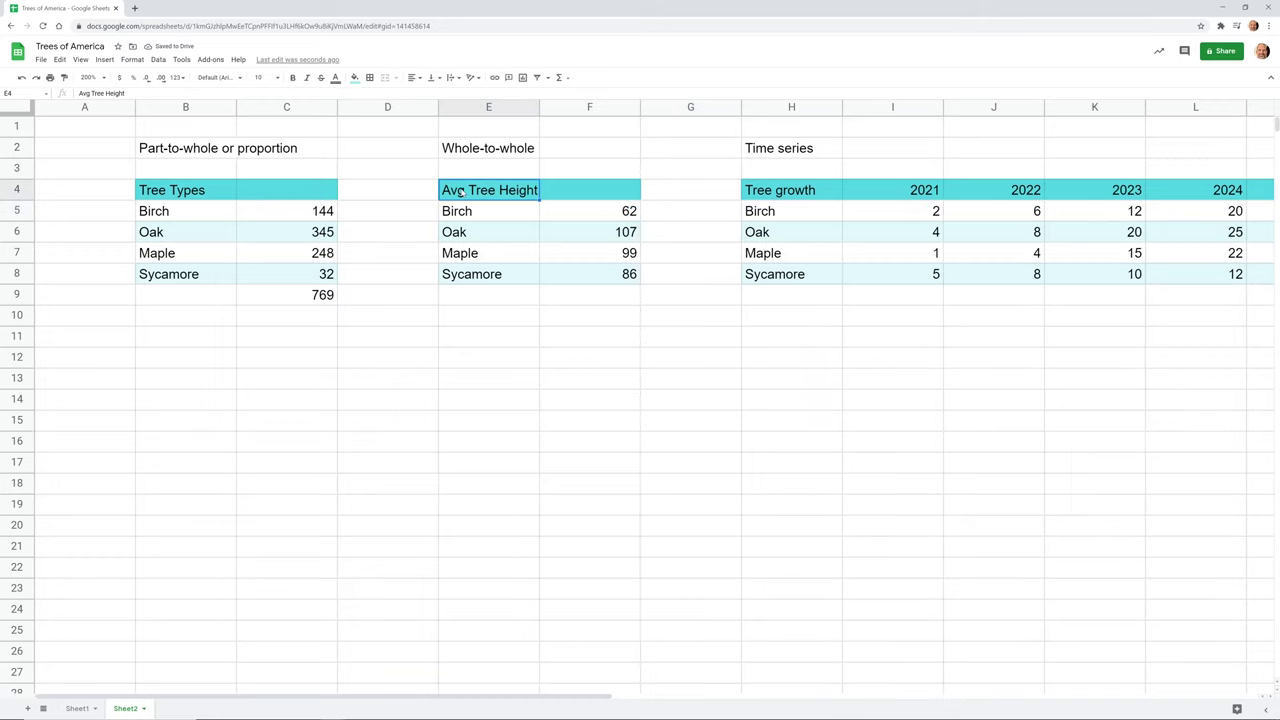
{"action": "left_click", "coordinate": [548, 211]}
{"action": "left_click", "coordinate": [557, 230]}
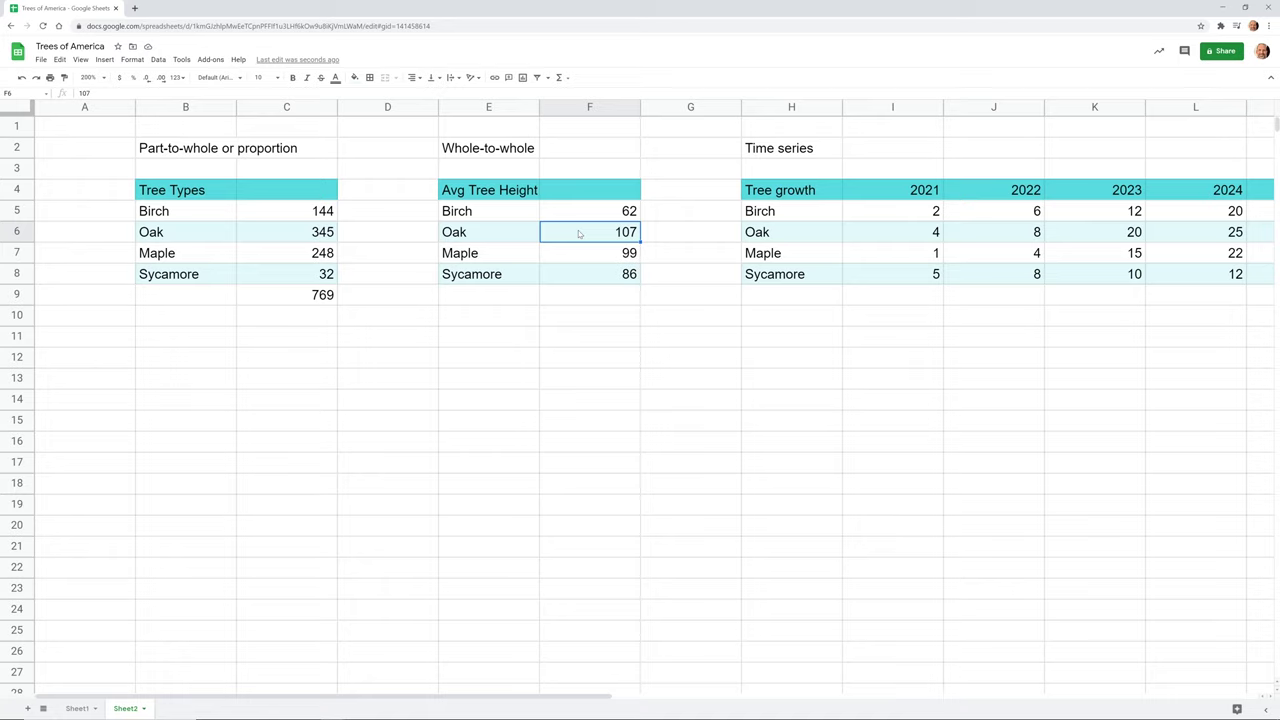
{"action": "left_click", "coordinate": [590, 220]}
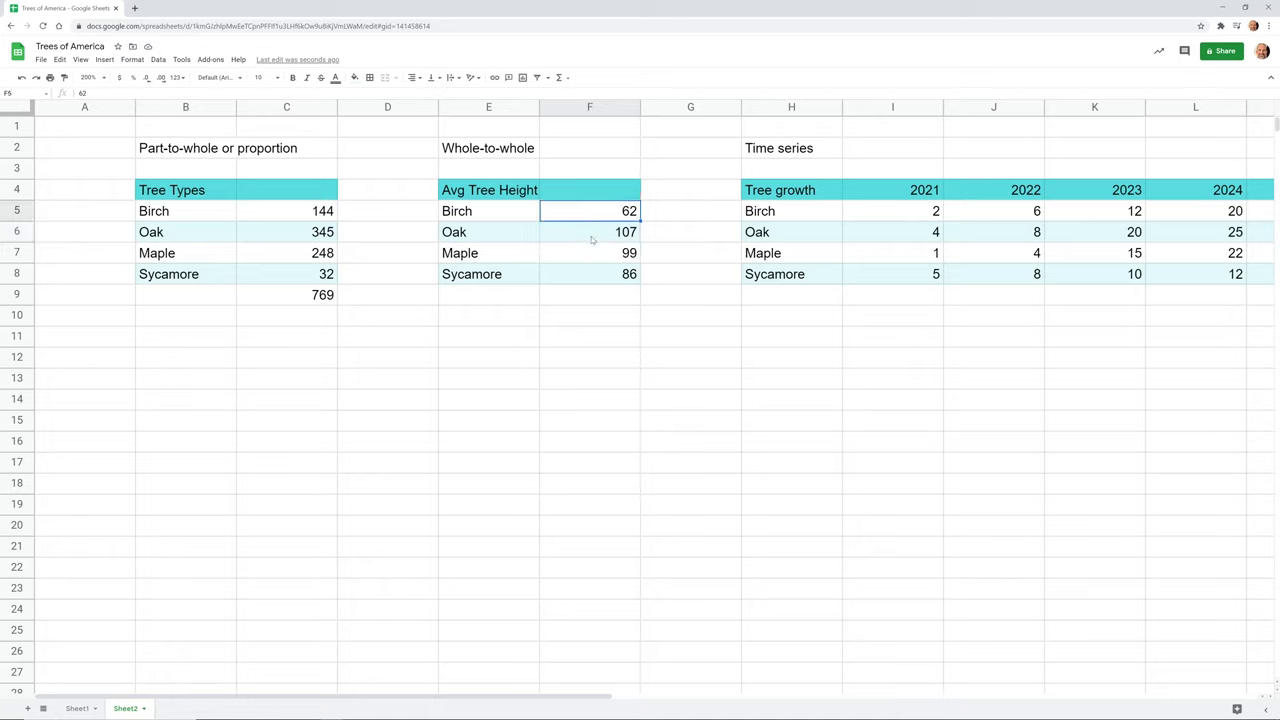
{"action": "left_click", "coordinate": [592, 255]}
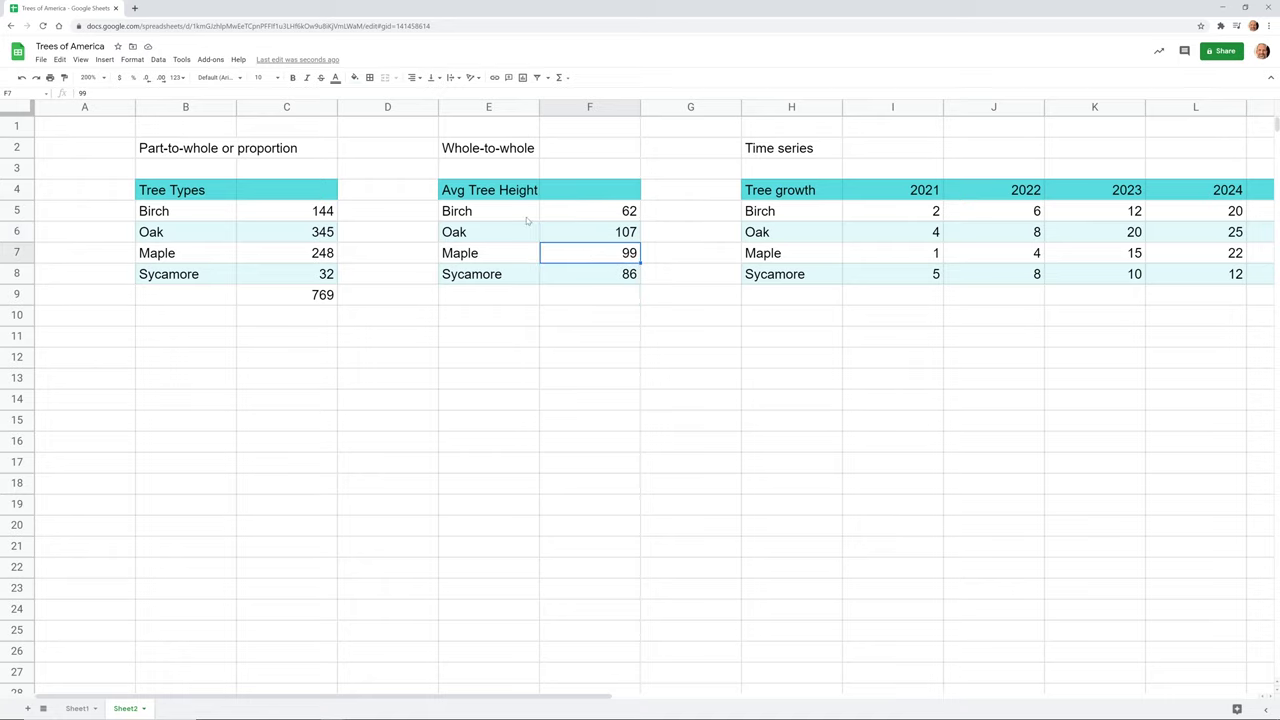
{"action": "left_click", "coordinate": [569, 215]}
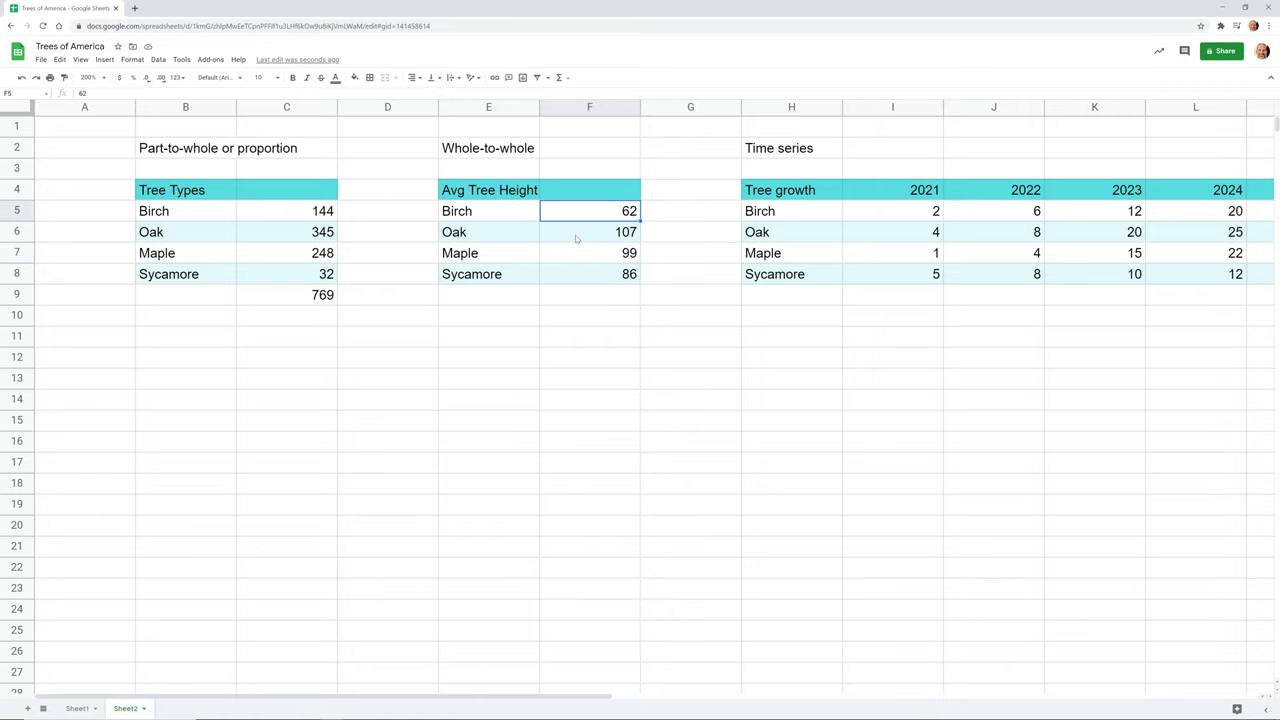
{"action": "left_click", "coordinate": [576, 238]}
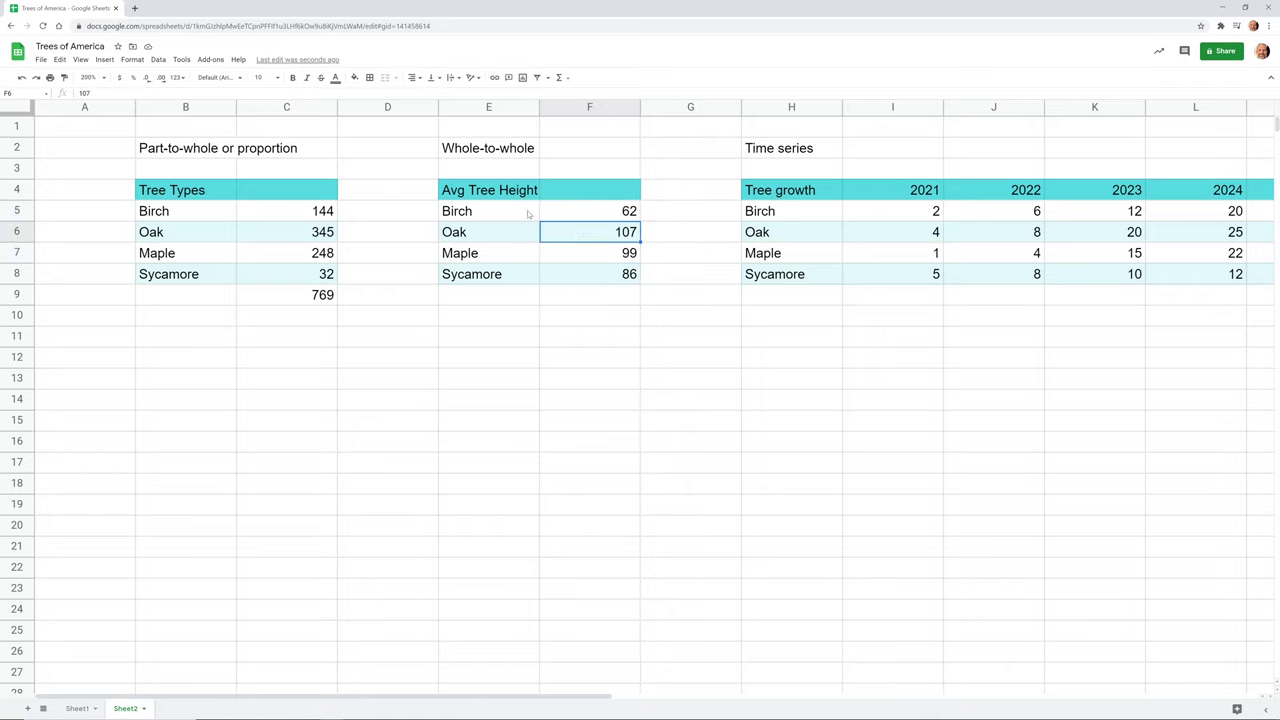
{"action": "left_click", "coordinate": [476, 152]}
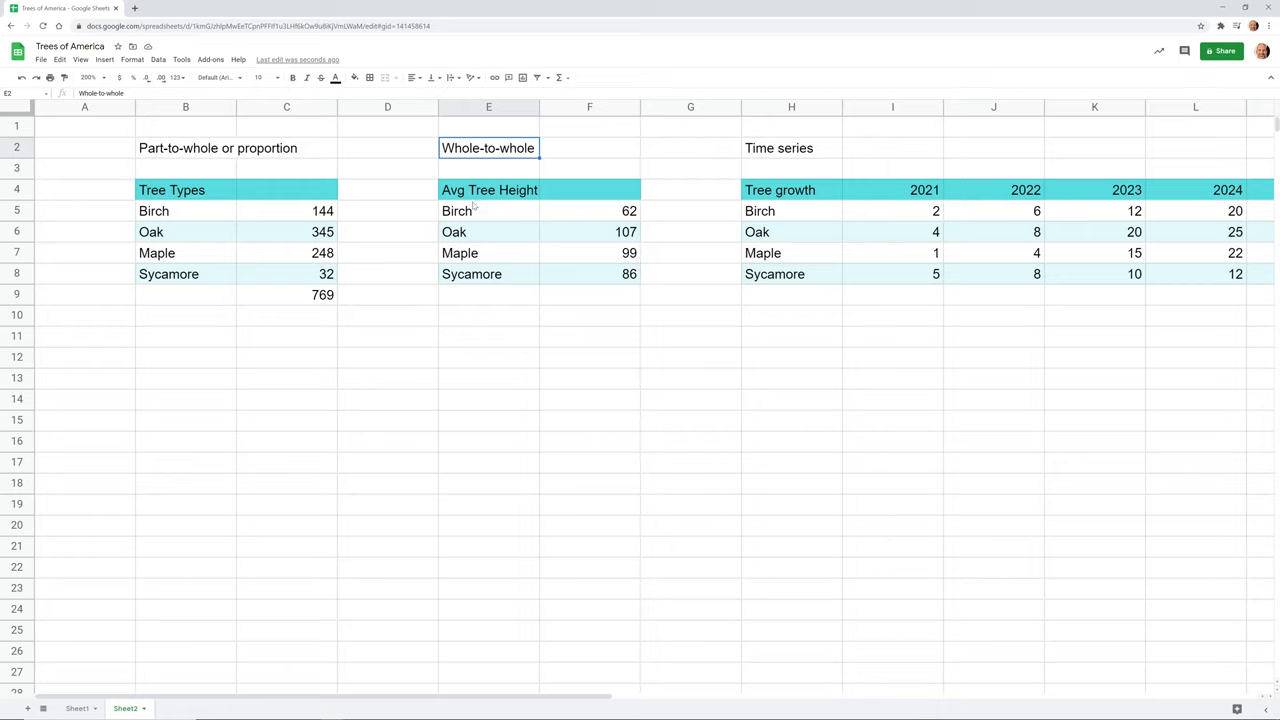
- Insert the column chart that Explore suggests for the average tree heights in E5:F8 and place it fully in view
{"action": "left_click_drag", "start_coordinate": [475, 208], "coordinate": [572, 270]}
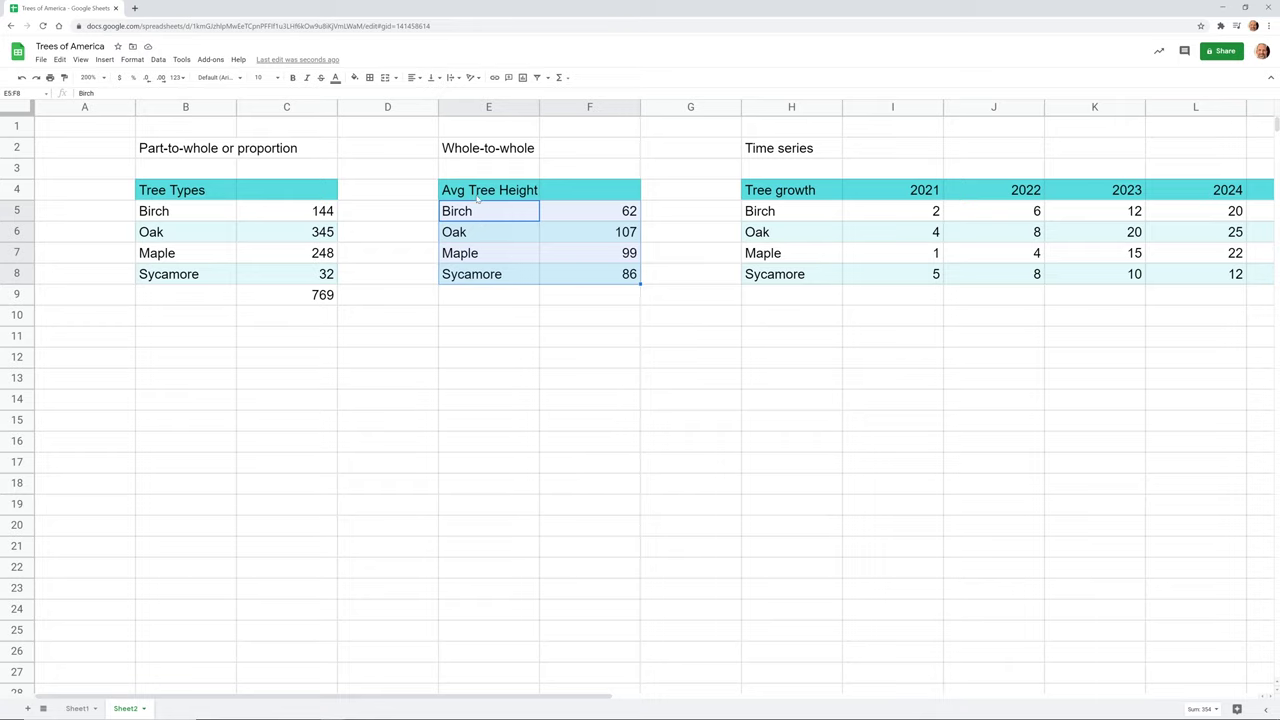
{"action": "mouse_move", "coordinate": [480, 206]}
{"action": "left_mouse_down"}
{"action": "mouse_move", "coordinate": [520, 211]}
{"action": "mouse_move", "coordinate": [570, 274]}
{"action": "left_mouse_up"}
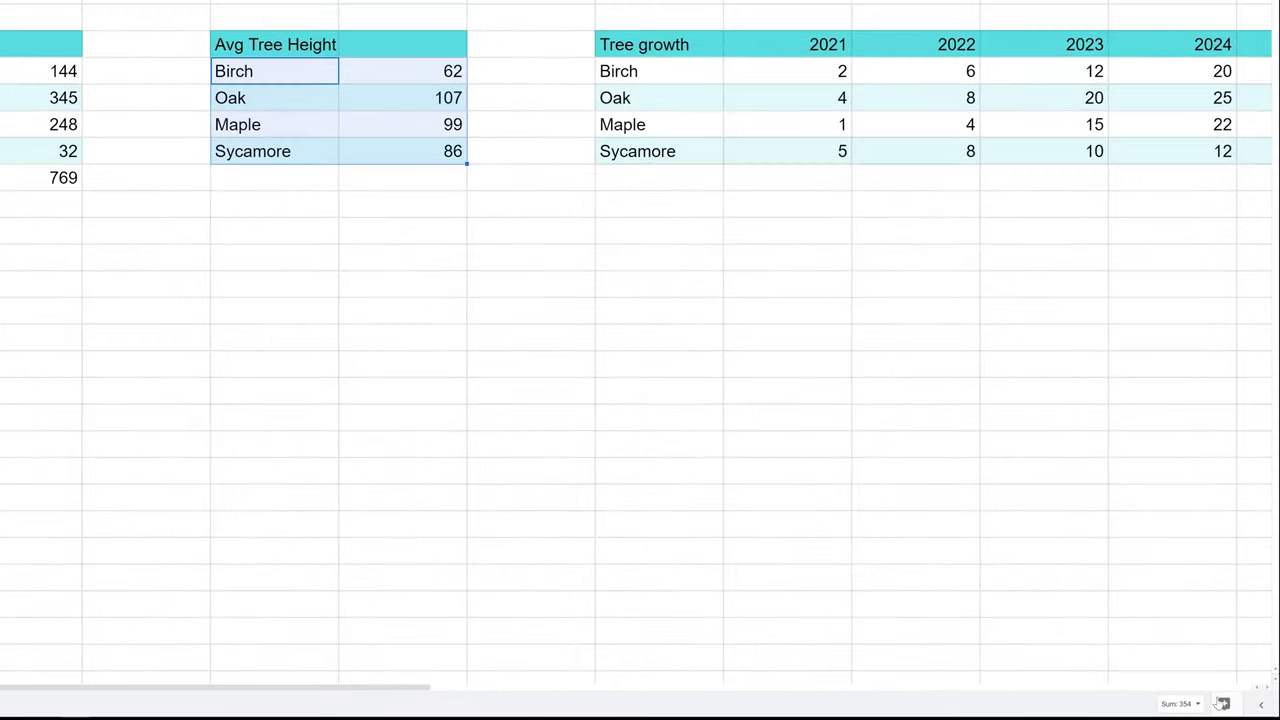
{"action": "left_click", "coordinate": [1212, 707]}
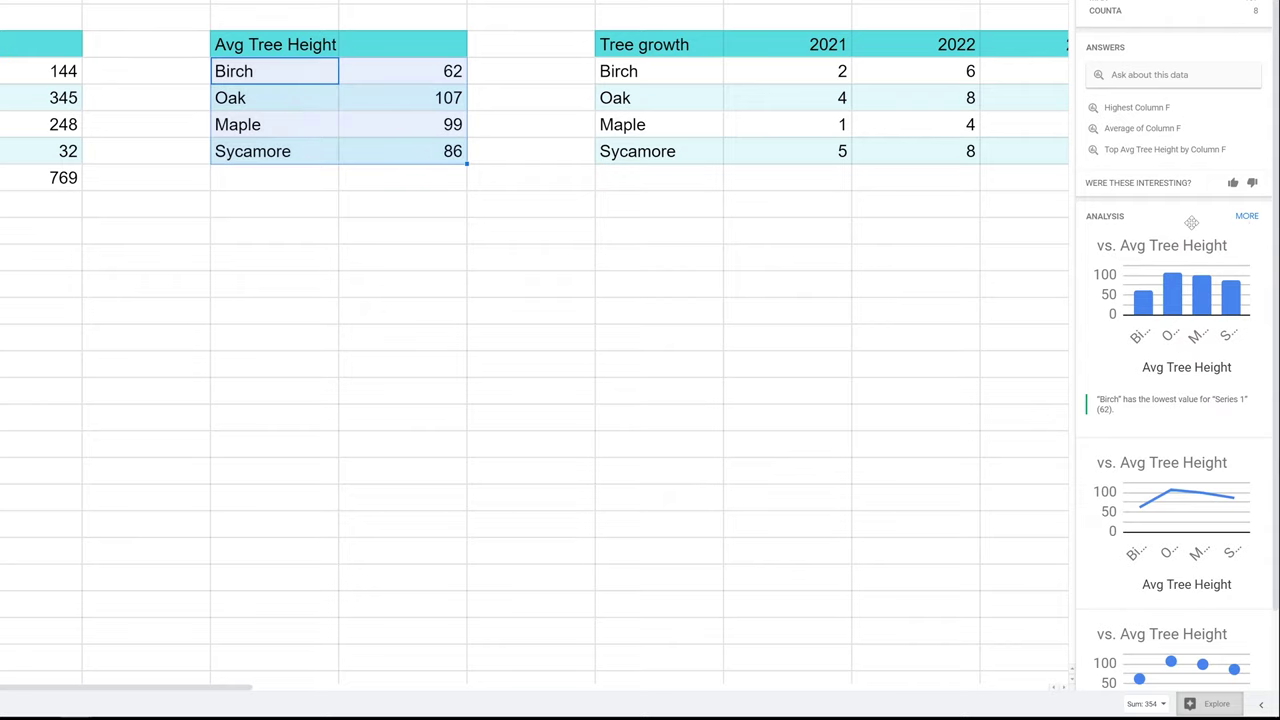
{"action": "left_click_drag", "start_coordinate": [1191, 230], "coordinate": [451, 230]}
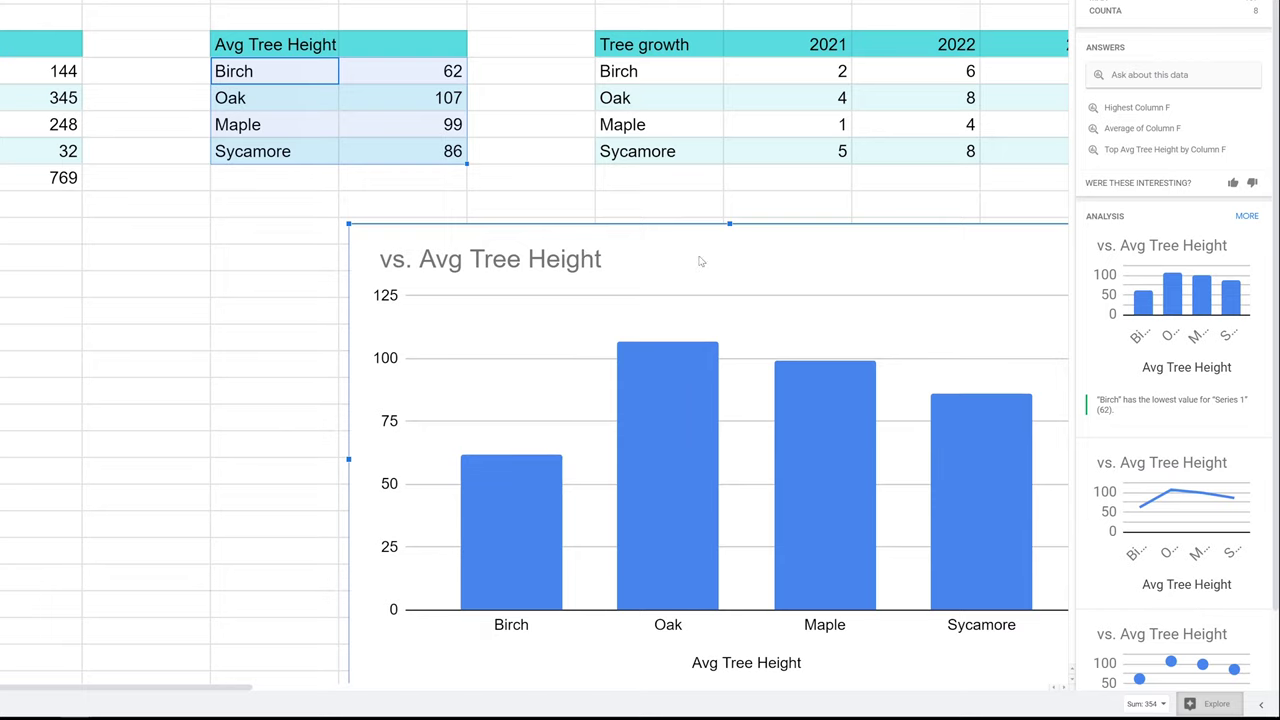
{"action": "left_click_drag", "start_coordinate": [698, 258], "coordinate": [363, 136]}
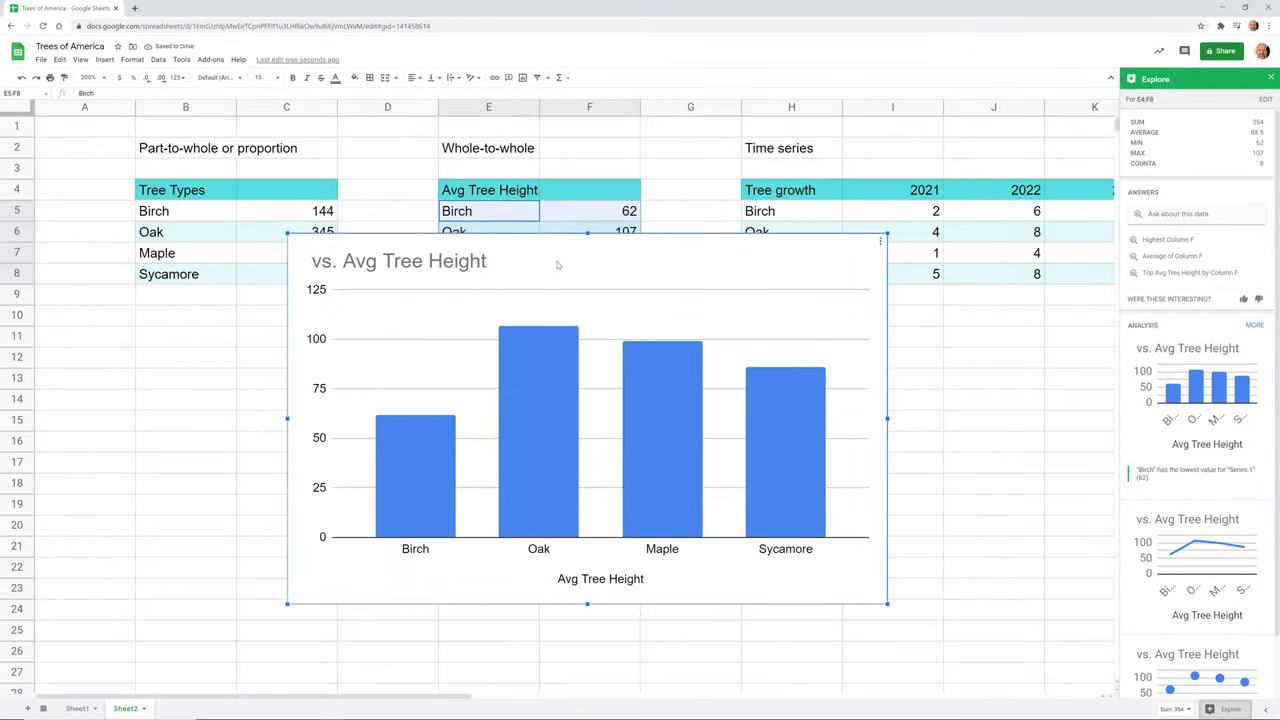
- Insert the line chart that Explore suggests for the average tree heights over the column chart, and delete that line chart again
{"action": "mouse_move", "coordinate": [341, 244]}
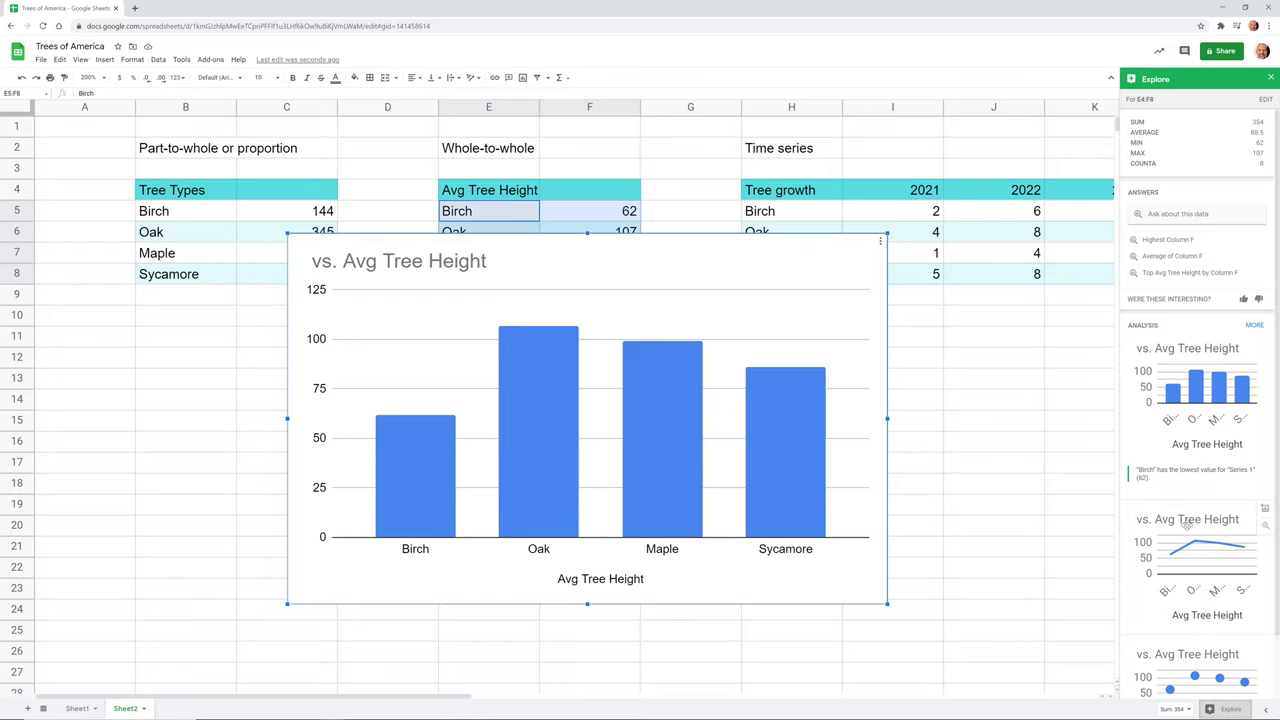
{"action": "left_click_drag", "start_coordinate": [1187, 523], "coordinate": [630, 310]}
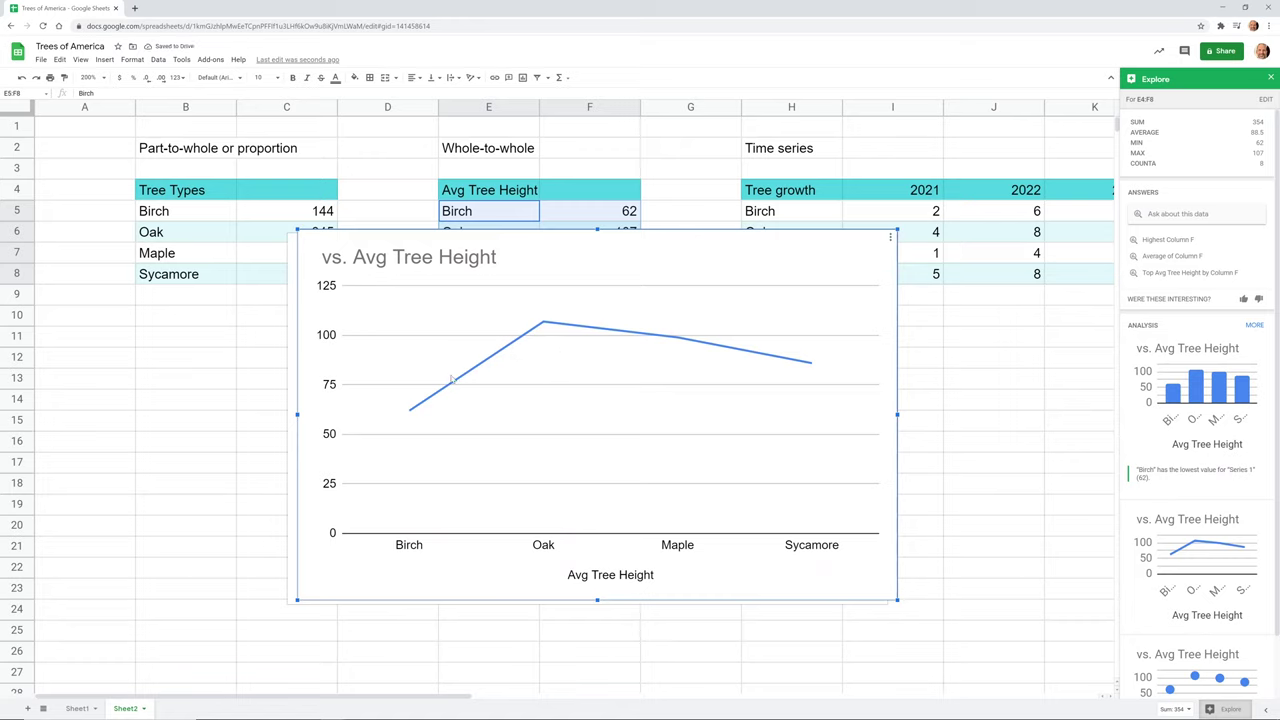
{"action": "mouse_move", "coordinate": [548, 323]}
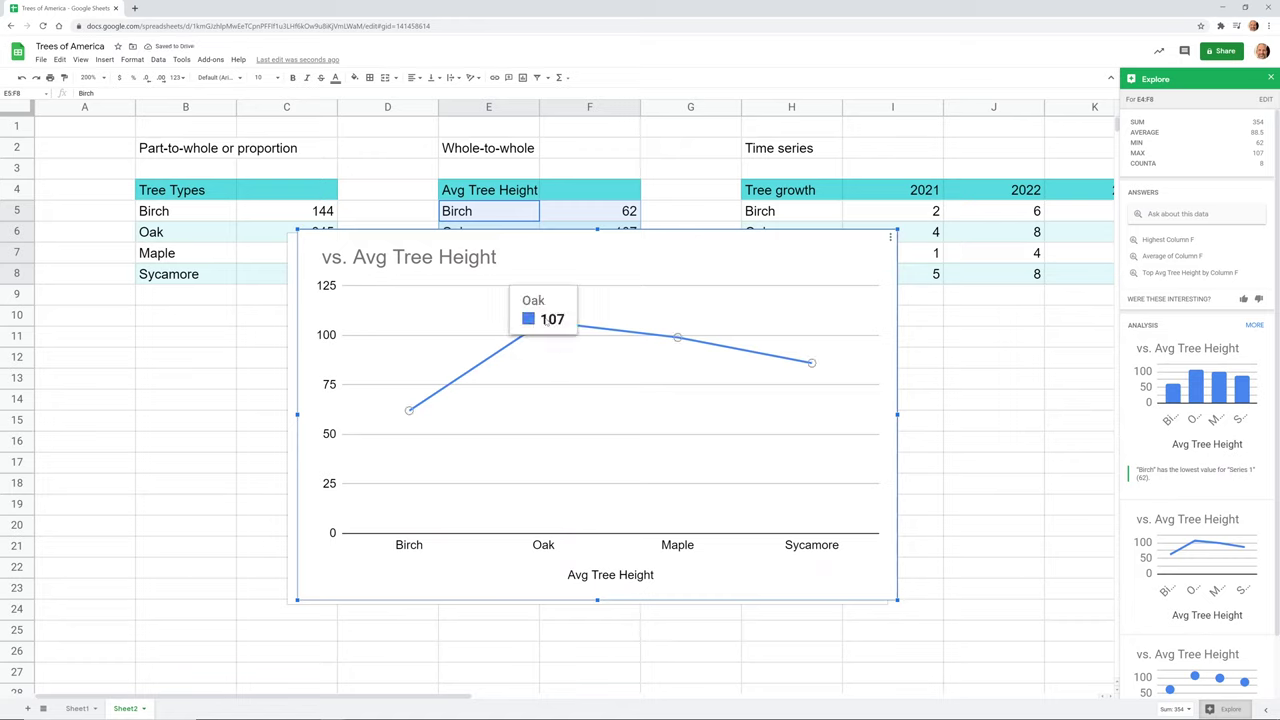
{"action": "left_click", "coordinate": [889, 241]}
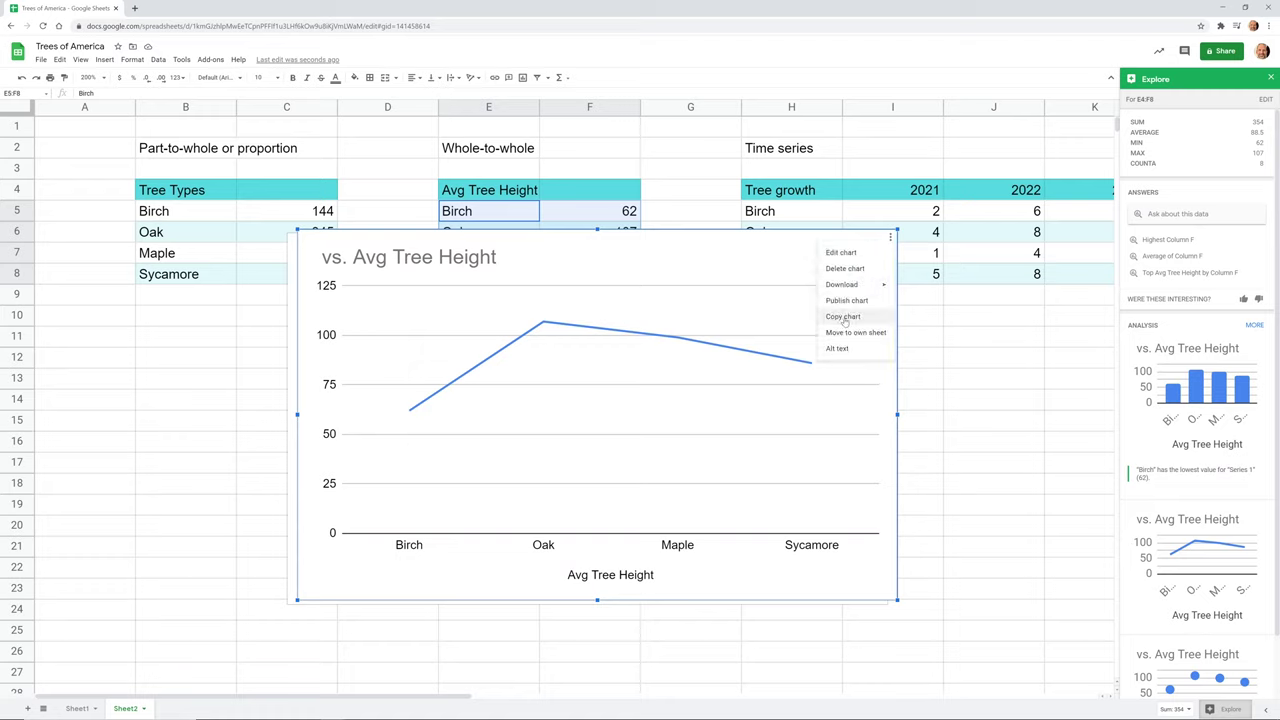
{"action": "left_click", "coordinate": [847, 270]}
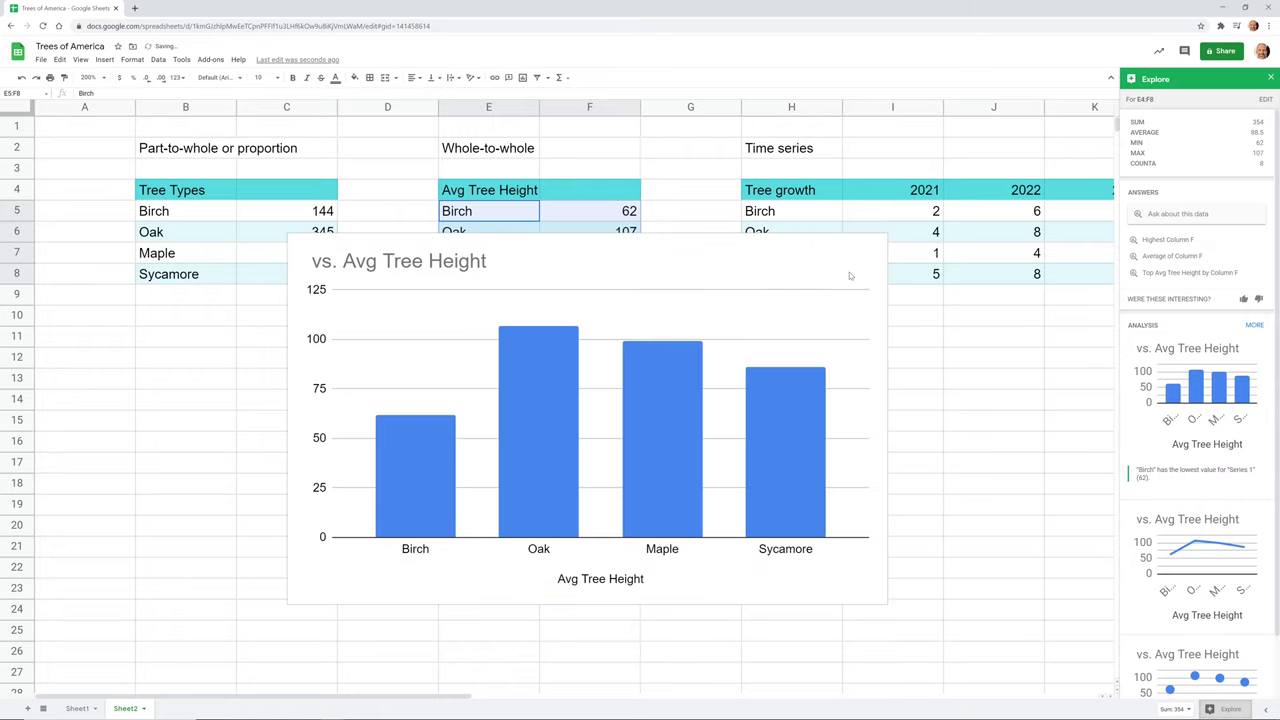
- Review the chart types and customization options offered for the average tree height column chart, and close the chart editor
{"action": "left_click", "coordinate": [807, 379]}
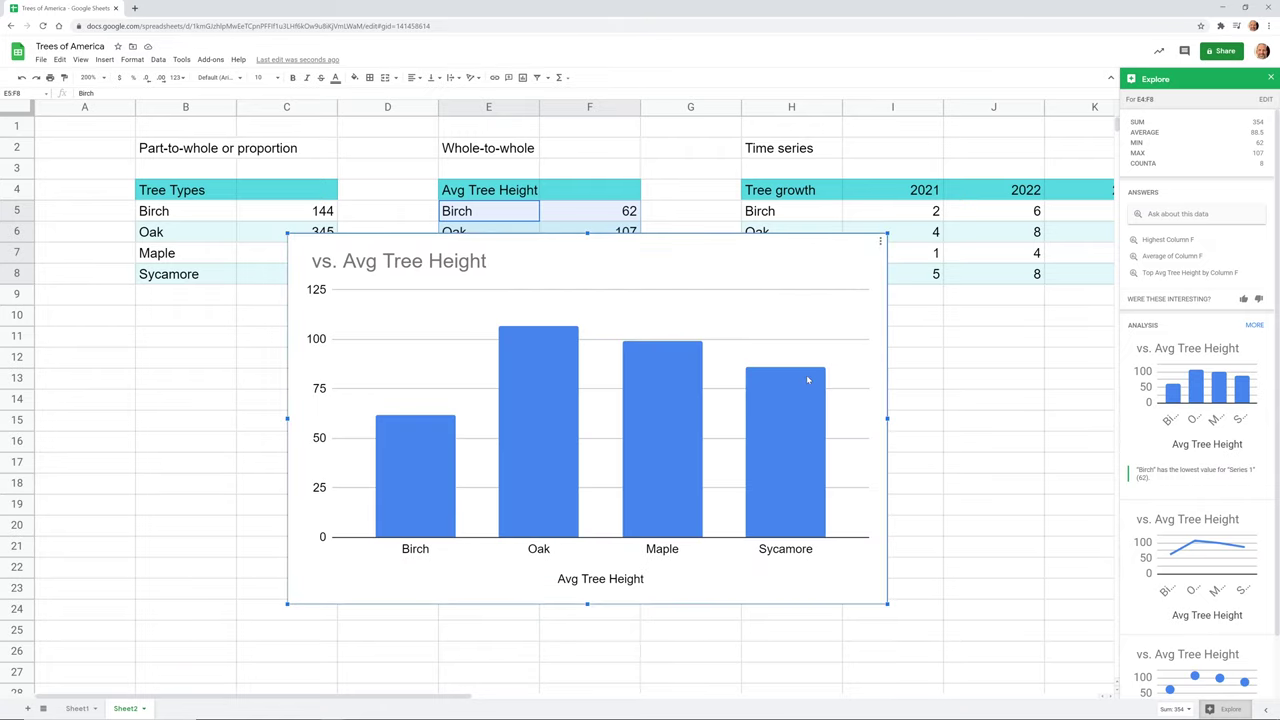
{"action": "mouse_move", "coordinate": [810, 372]}
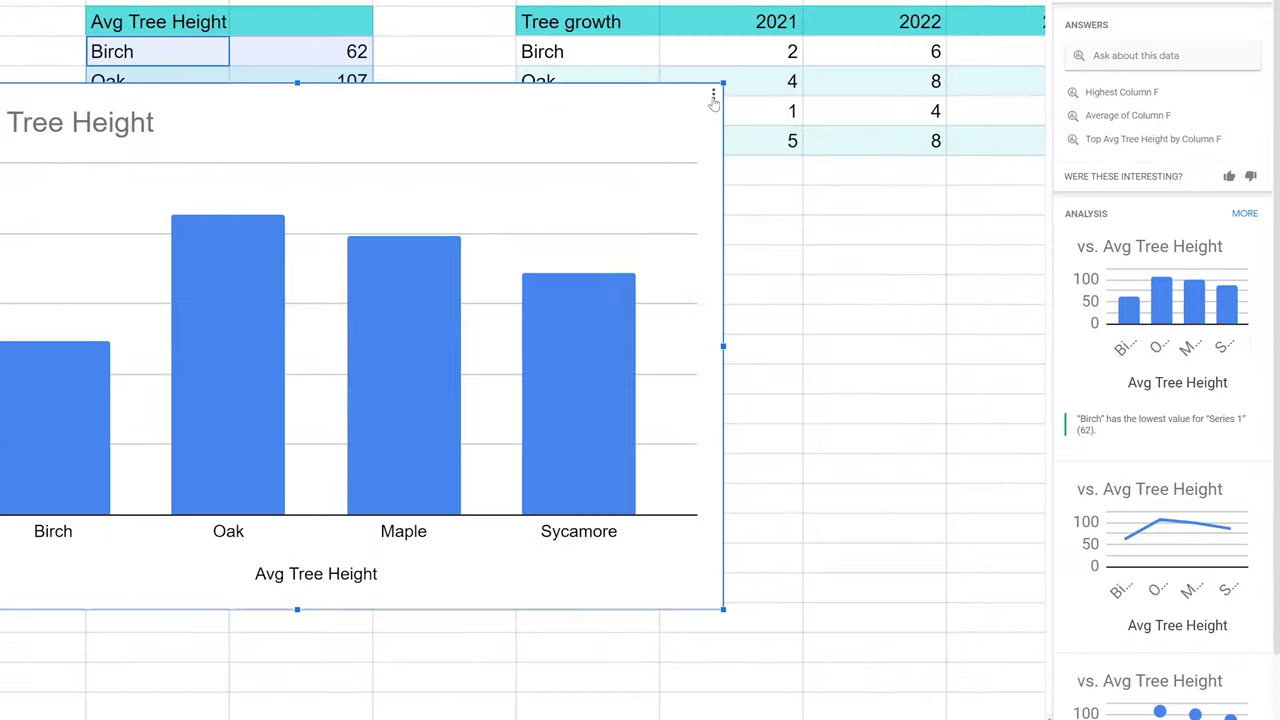
{"action": "left_click", "coordinate": [881, 241]}
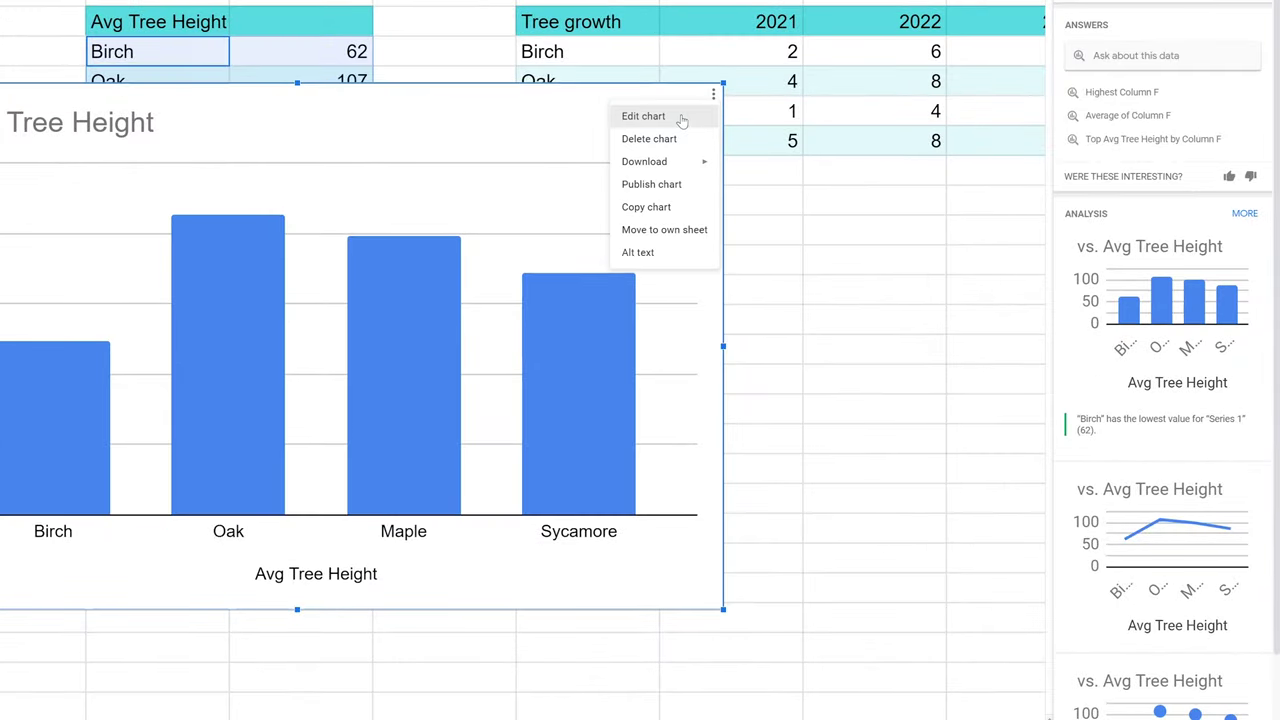
{"action": "left_click", "coordinate": [688, 116]}
{"action": "left_click", "coordinate": [1153, 118]}
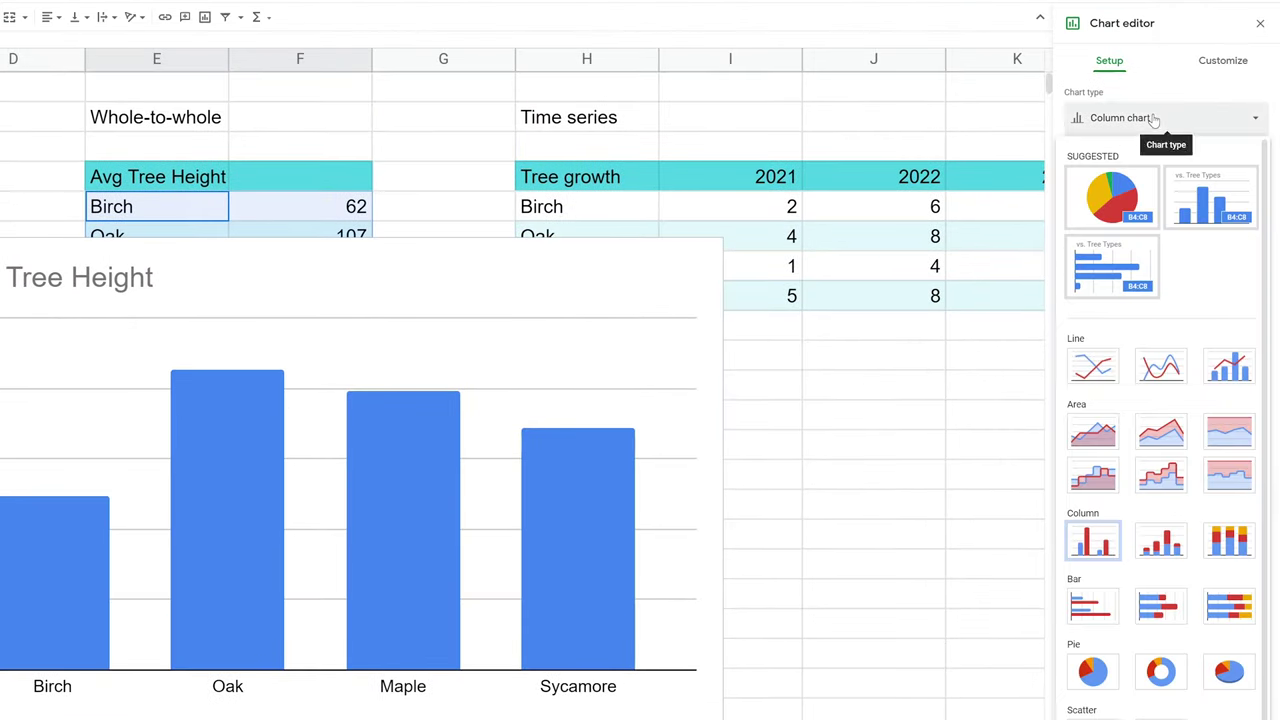
{"action": "left_click", "coordinate": [1147, 130]}
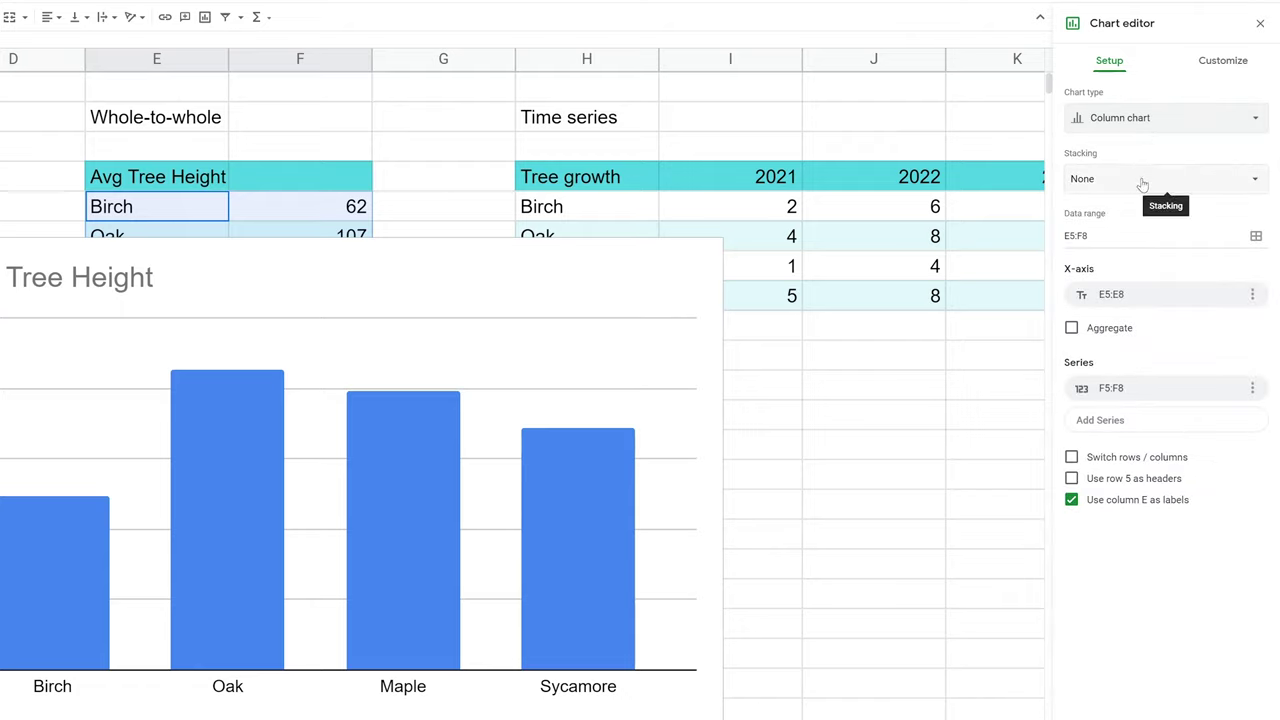
{"action": "left_click", "coordinate": [1216, 62]}
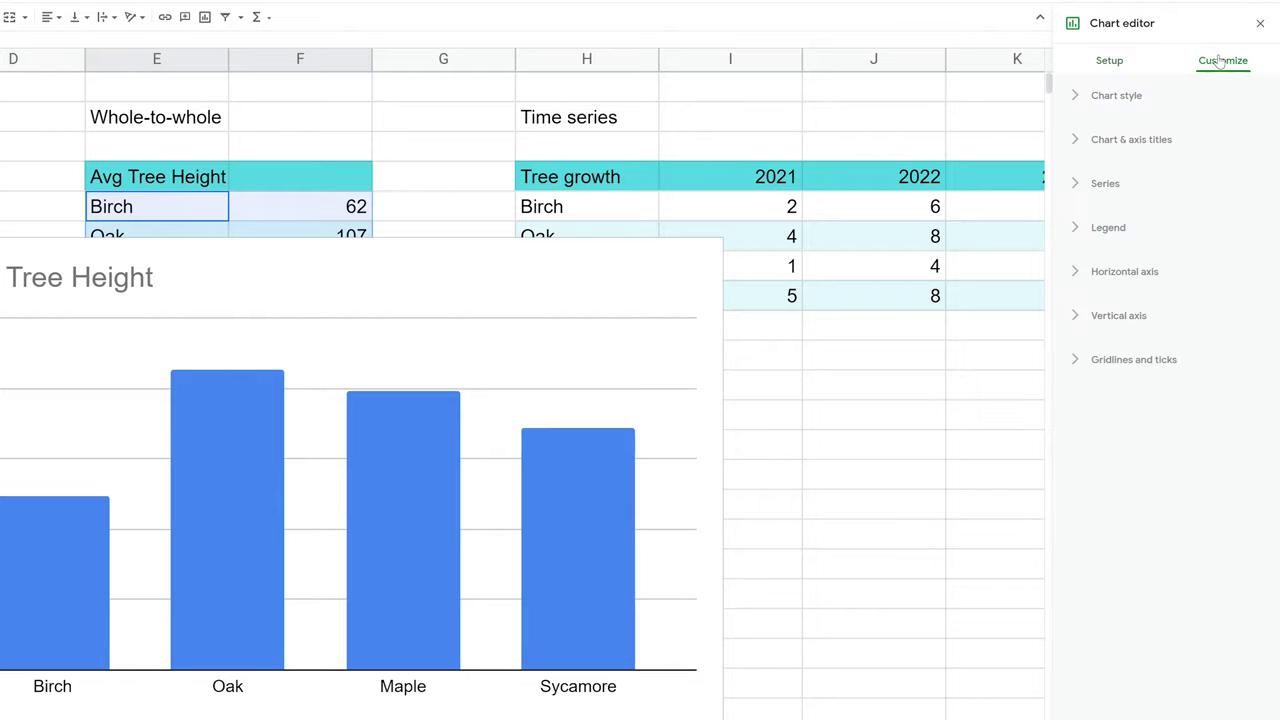
{"action": "left_click", "coordinate": [1260, 23]}
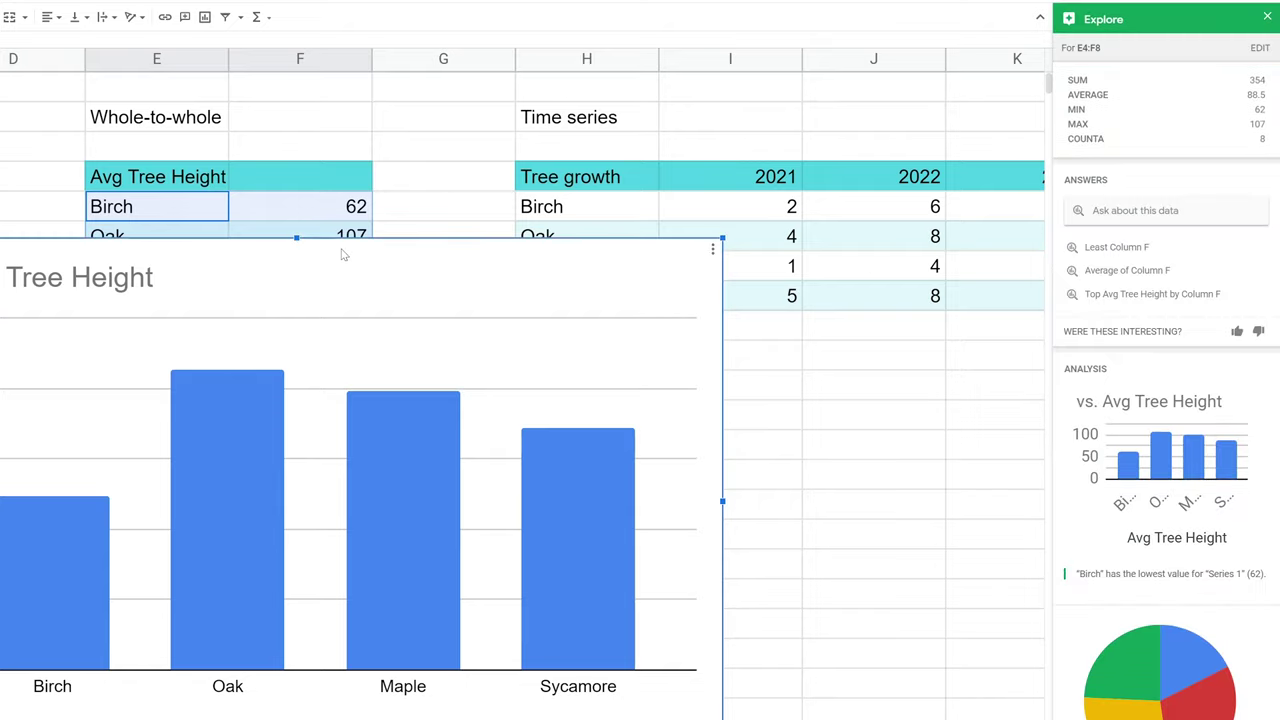
- Delete the column chart of average tree heights
{"action": "key", "text": "Delete"}
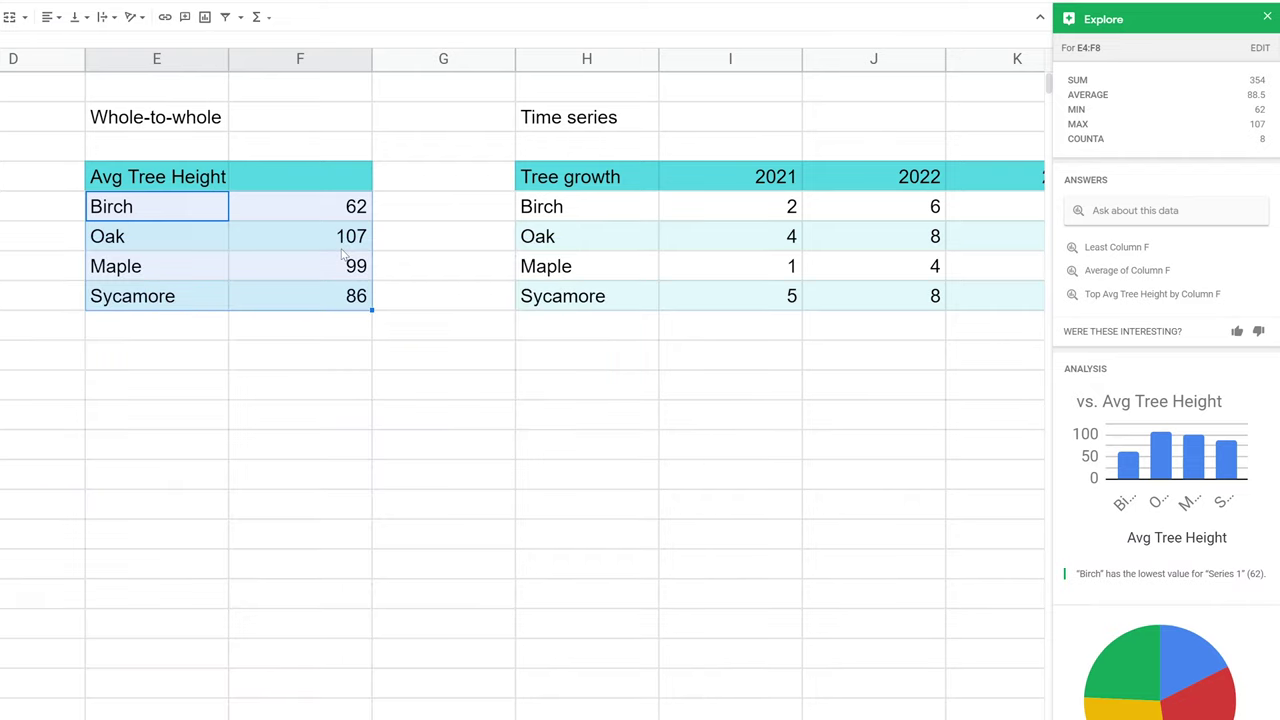
{"action": "left_click", "coordinate": [416, 249]}
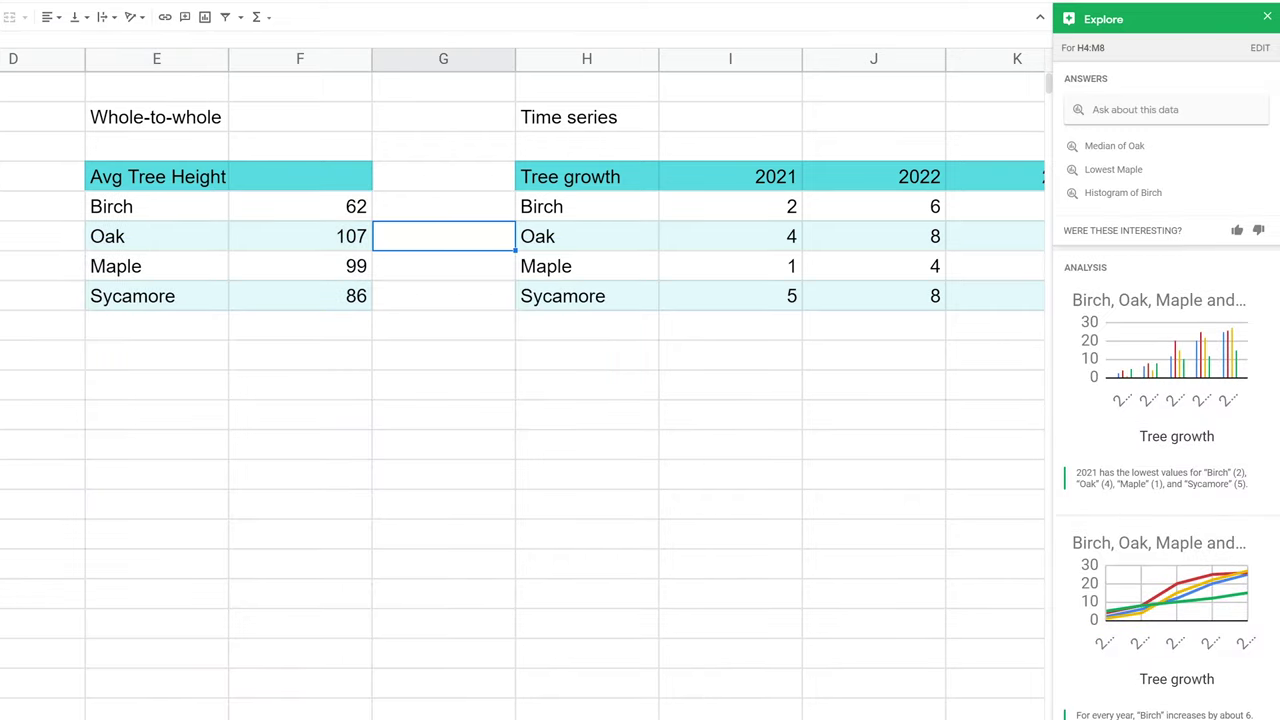
- Examine the Tree growth table under the Time series heading, following the trees' yearly values from 2021 to 2025
{"action": "scroll", "coordinate": [520, 400], "scroll_direction": "right", "scroll_amount": 4}
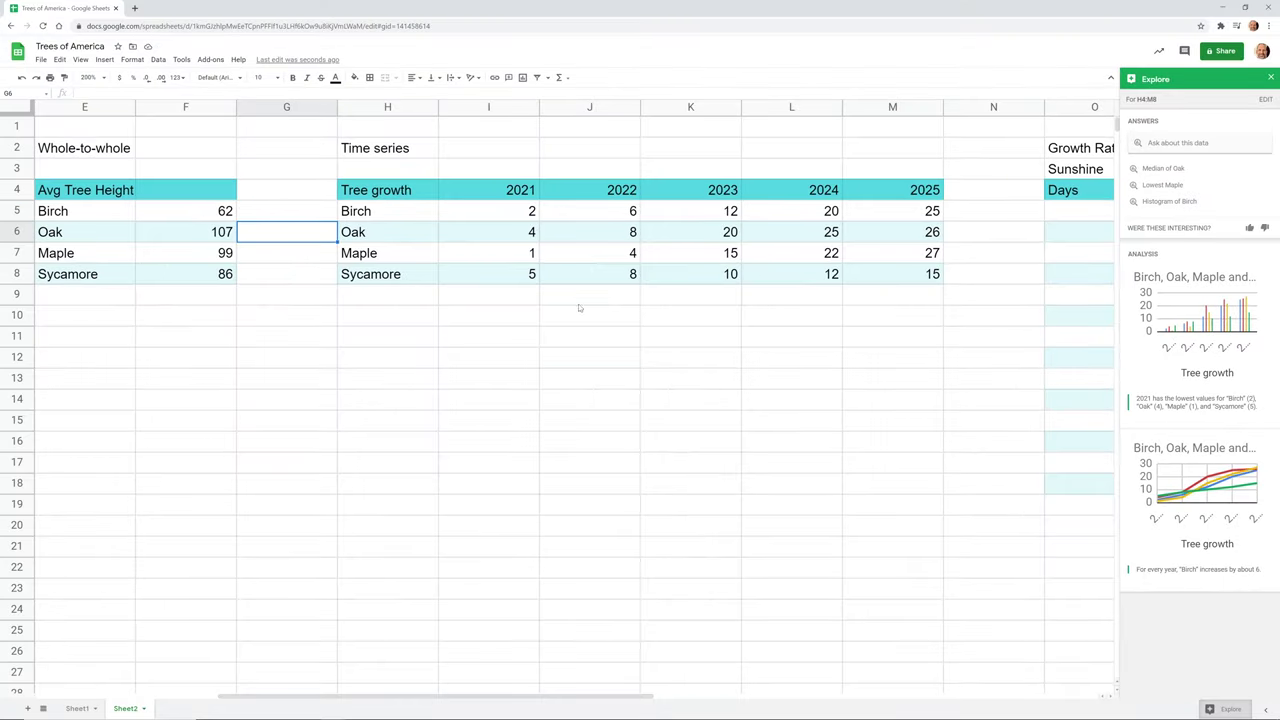
{"action": "left_click", "coordinate": [530, 215]}
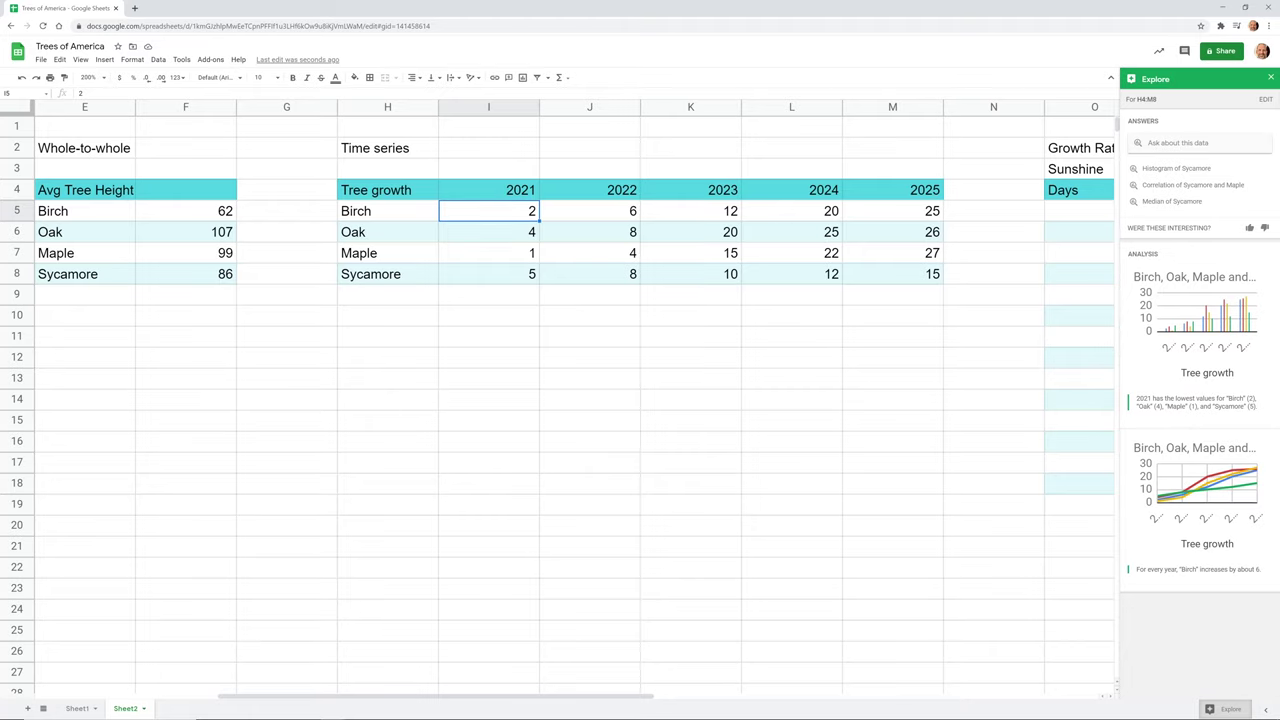
{"action": "left_click", "coordinate": [1270, 78]}
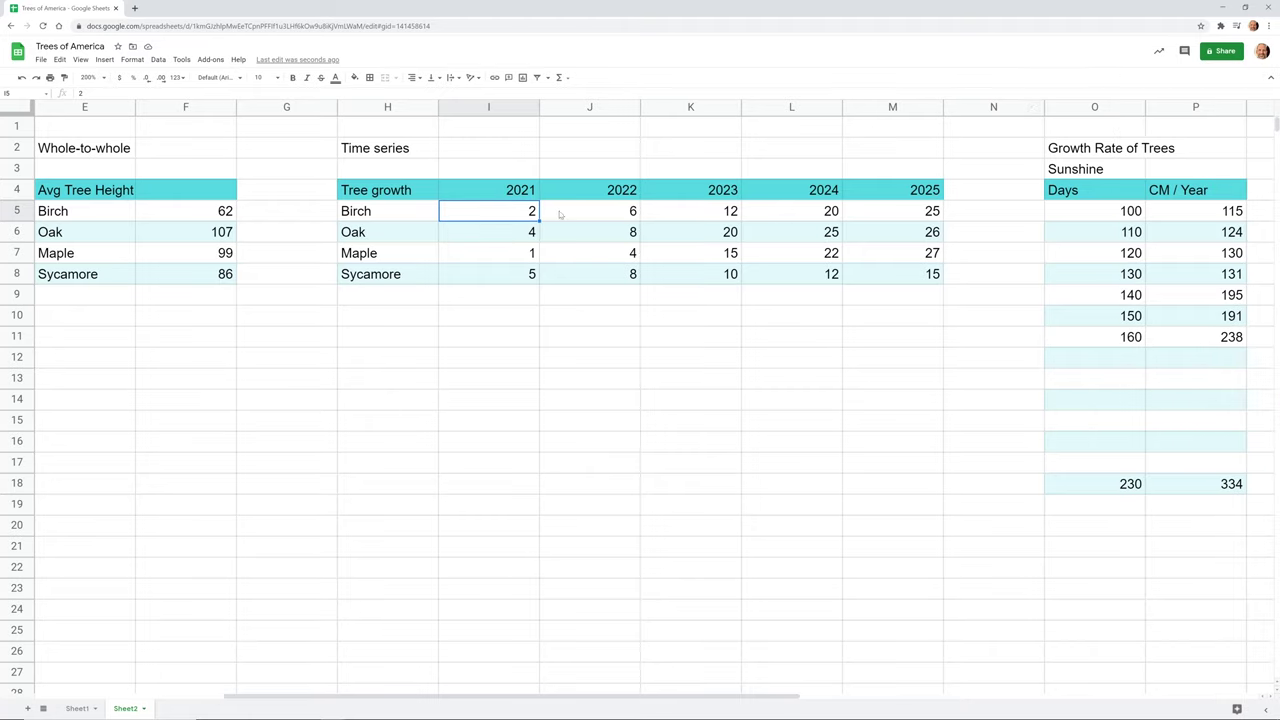
{"action": "left_click", "coordinate": [587, 215]}
{"action": "left_click", "coordinate": [665, 216]}
{"action": "left_click", "coordinate": [779, 217]}
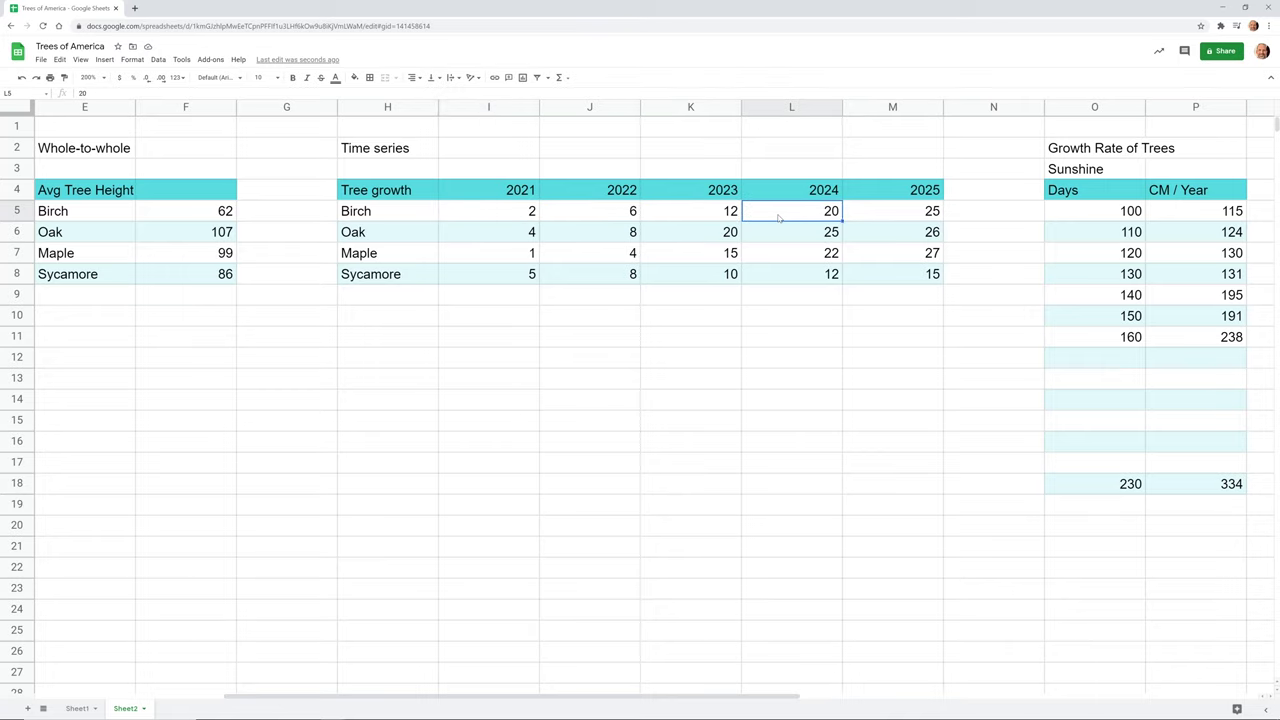
{"action": "left_click_drag", "start_coordinate": [500, 197], "coordinate": [494, 271]}
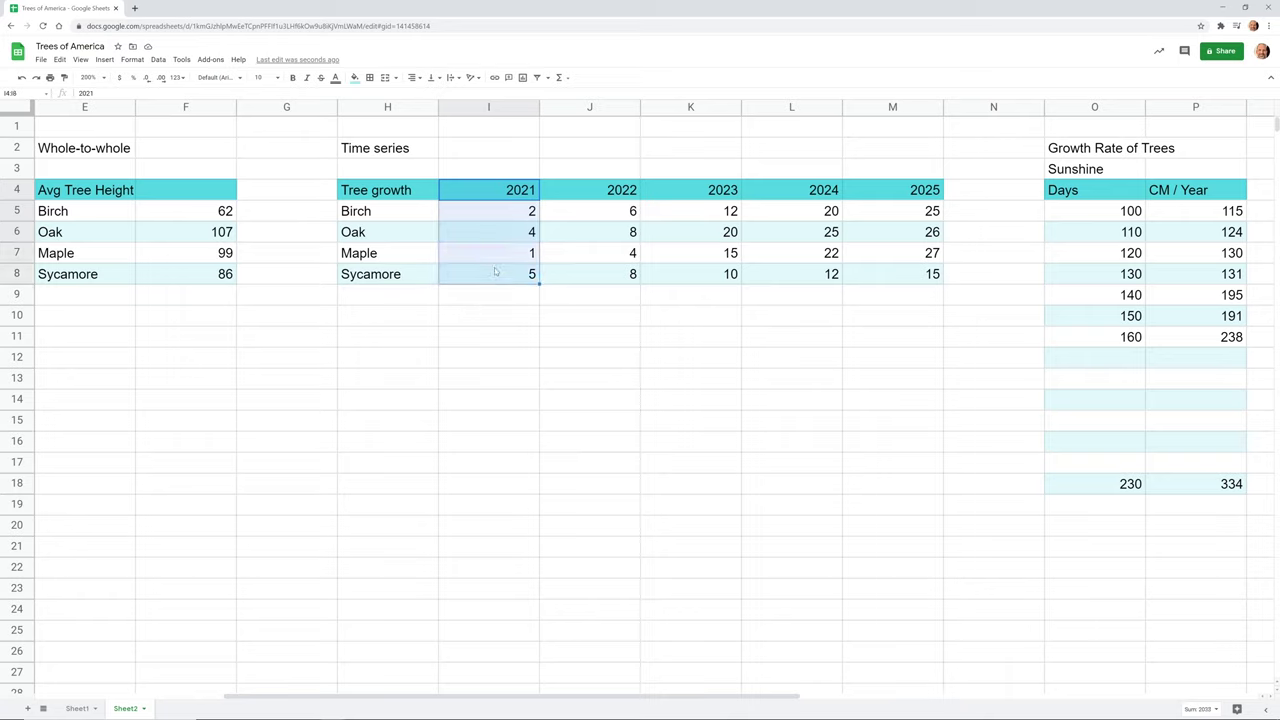
{"action": "left_click", "coordinate": [508, 216]}
{"action": "left_click_drag", "start_coordinate": [414, 196], "coordinate": [885, 277]}
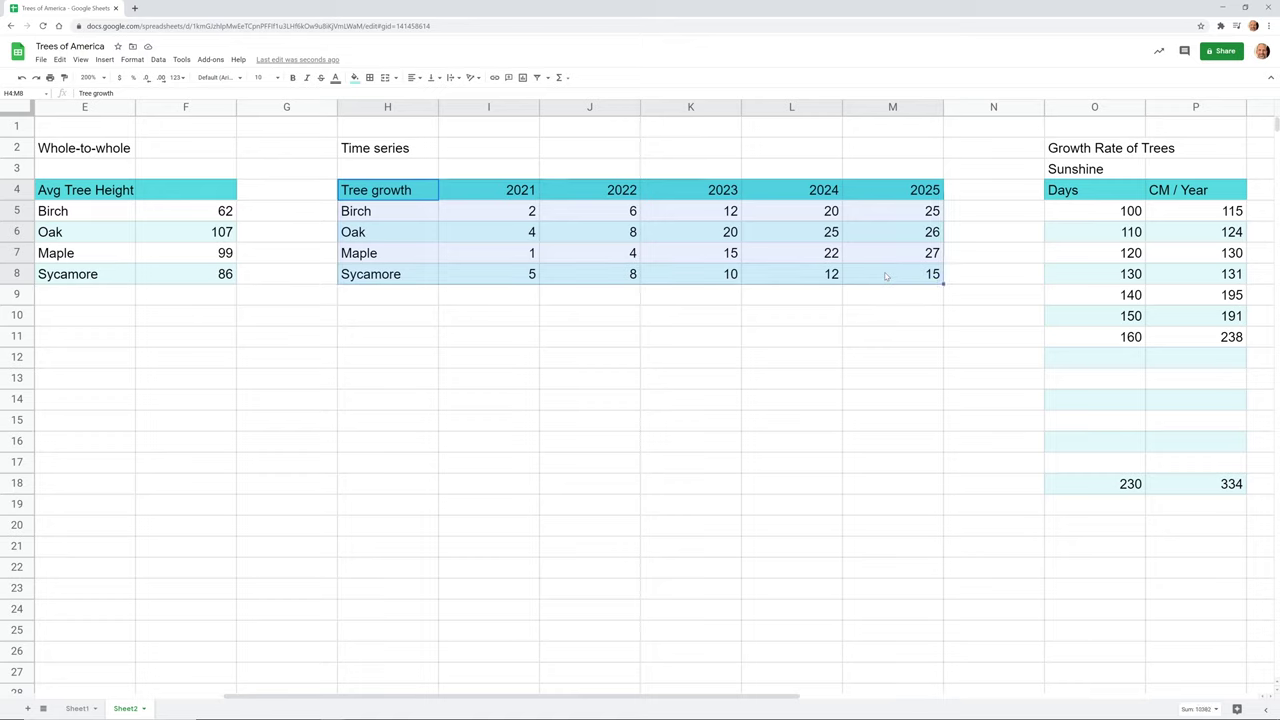
{"action": "left_click", "coordinate": [437, 199]}
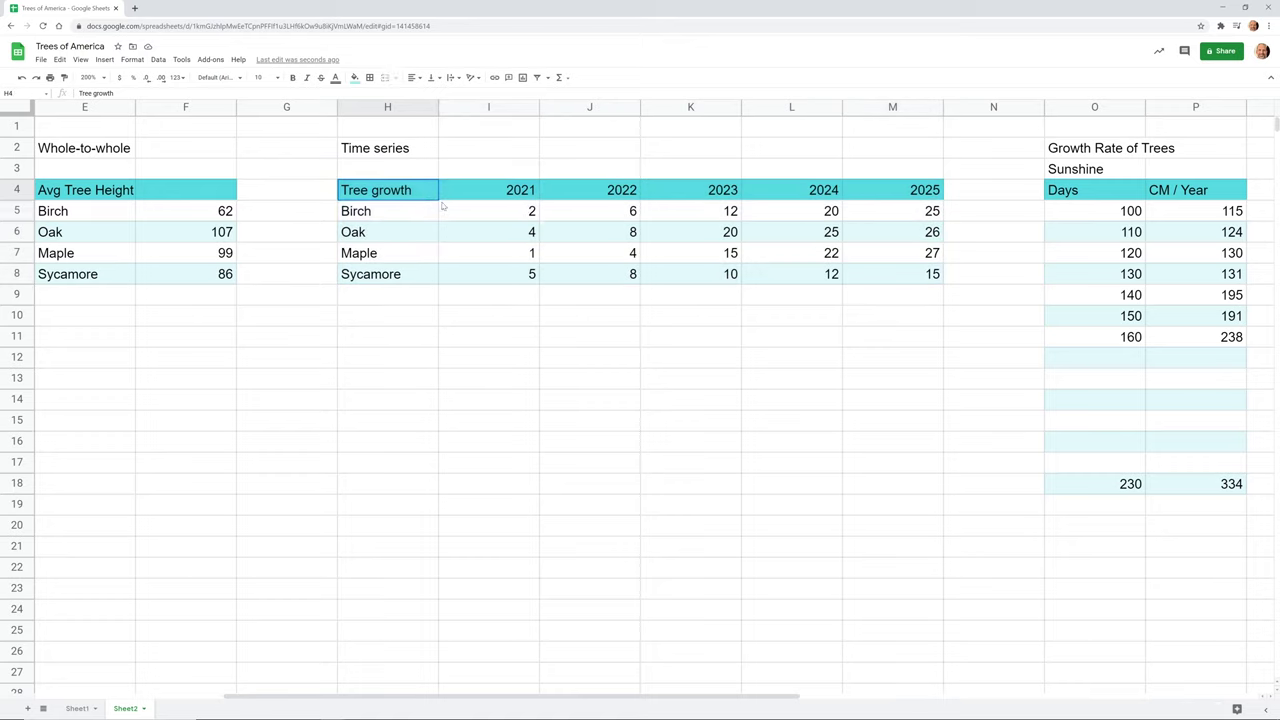
- Insert the line chart that Explore suggests for the tree growth data in H4:M8 and place it directly below the table
{"action": "left_click_drag", "start_coordinate": [443, 205], "coordinate": [880, 278]}
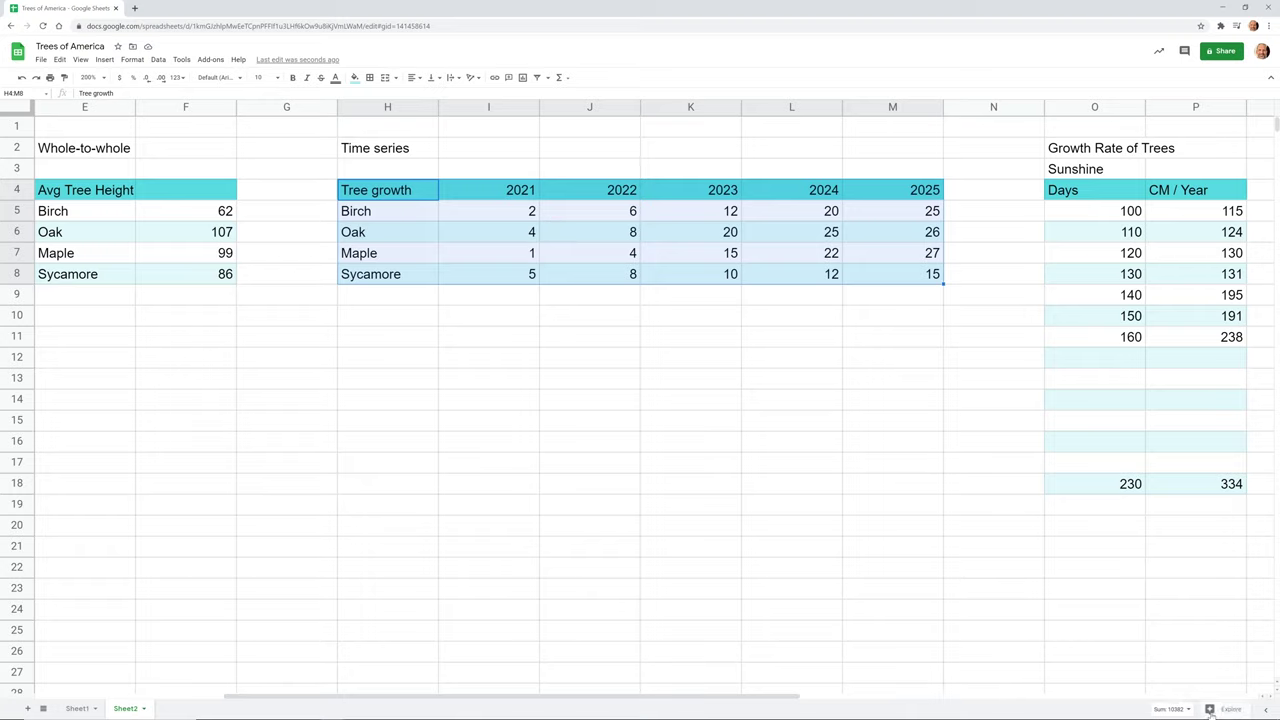
{"action": "left_click", "coordinate": [1210, 710]}
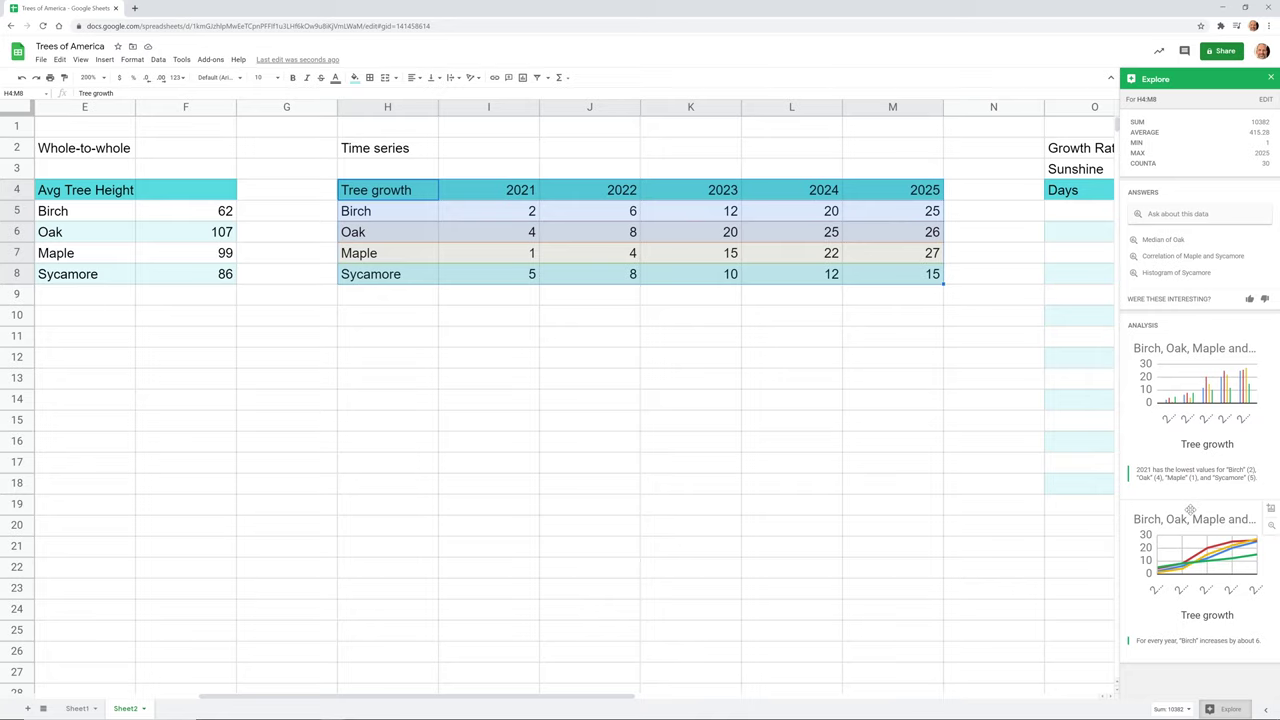
{"action": "left_click_drag", "start_coordinate": [1190, 510], "coordinate": [492, 314]}
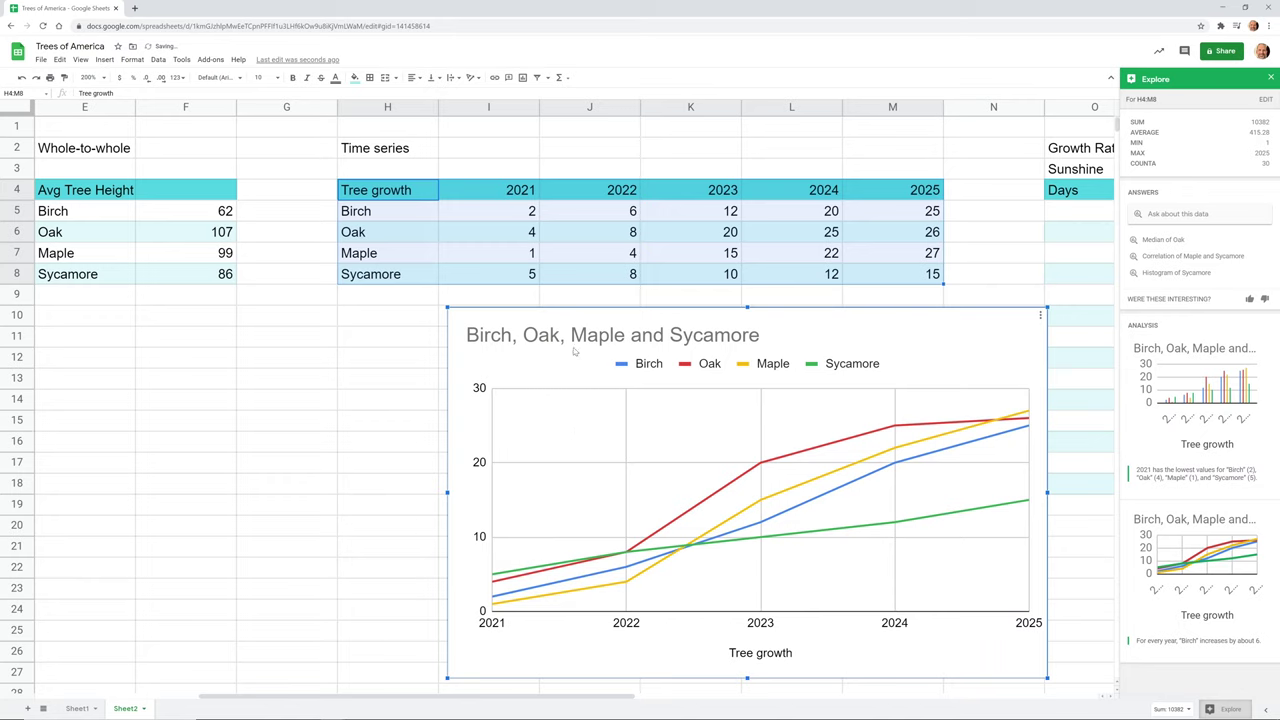
{"action": "left_click_drag", "start_coordinate": [576, 352], "coordinate": [450, 334]}
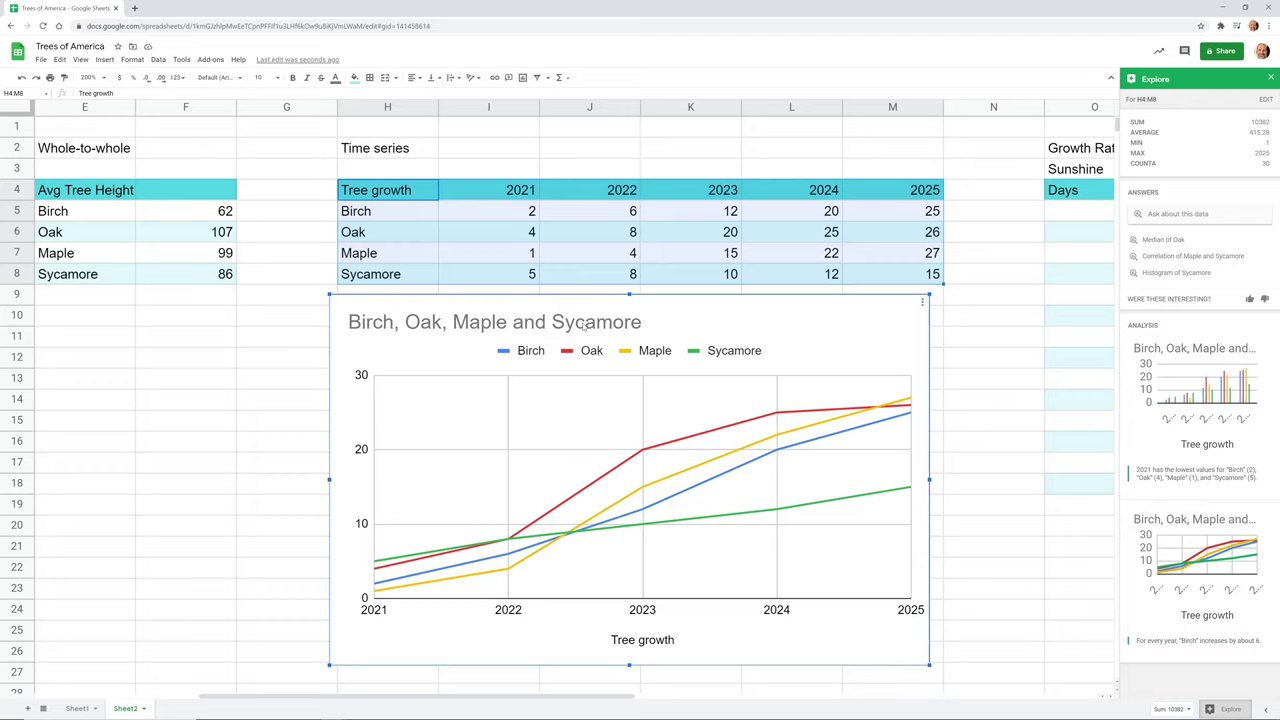
- Change the line chart's title to "Growth over Time"
{"action": "double_click", "coordinate": [584, 322]}
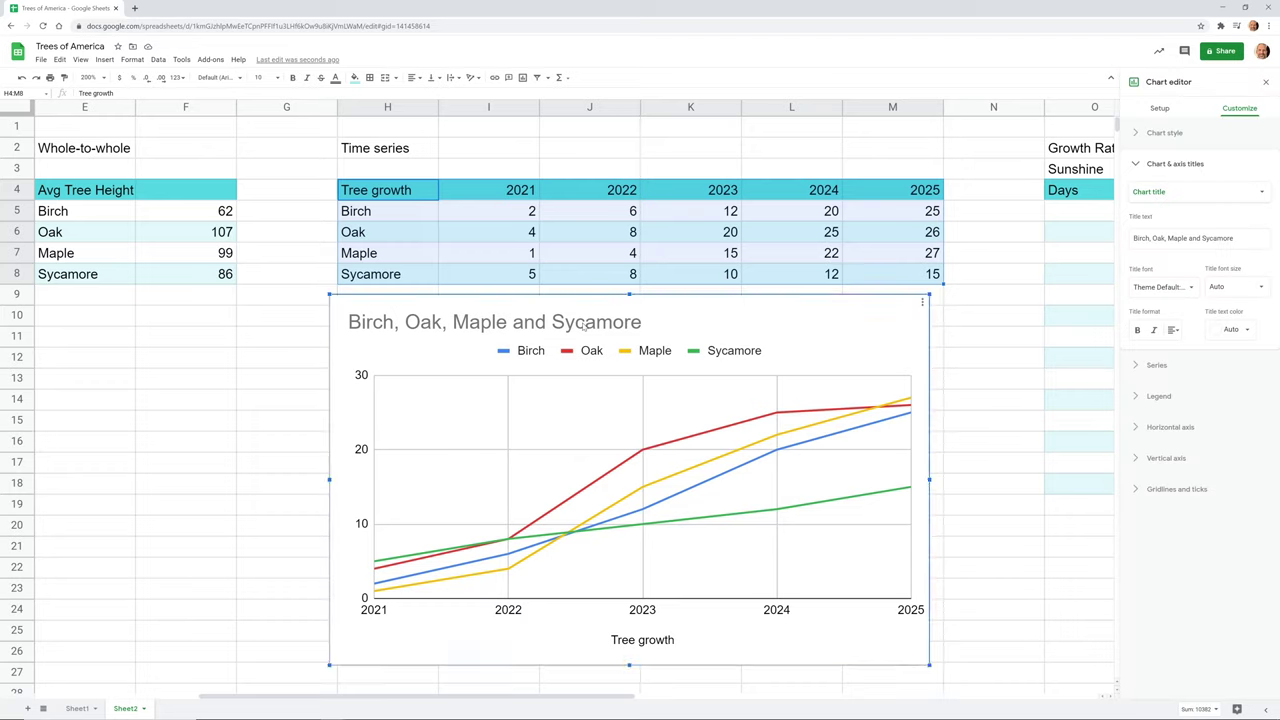
{"action": "left_click", "coordinate": [584, 323]}
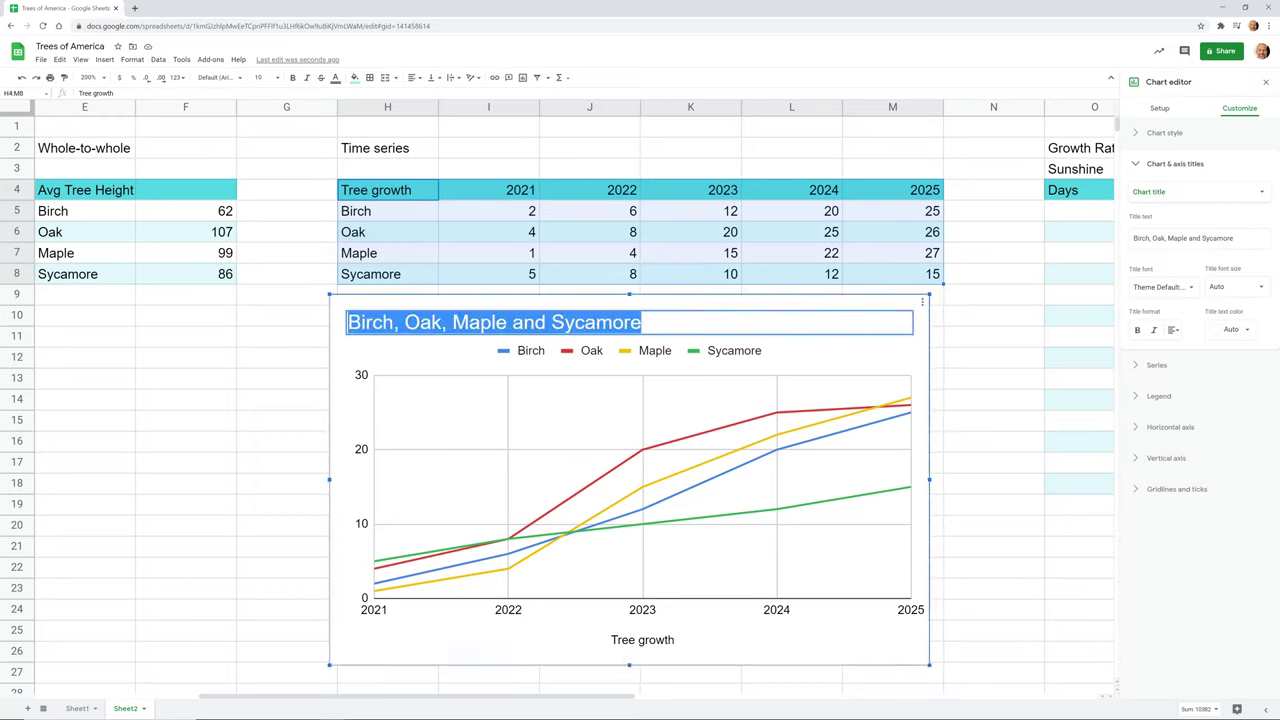
{"action": "type", "text": "Go"}
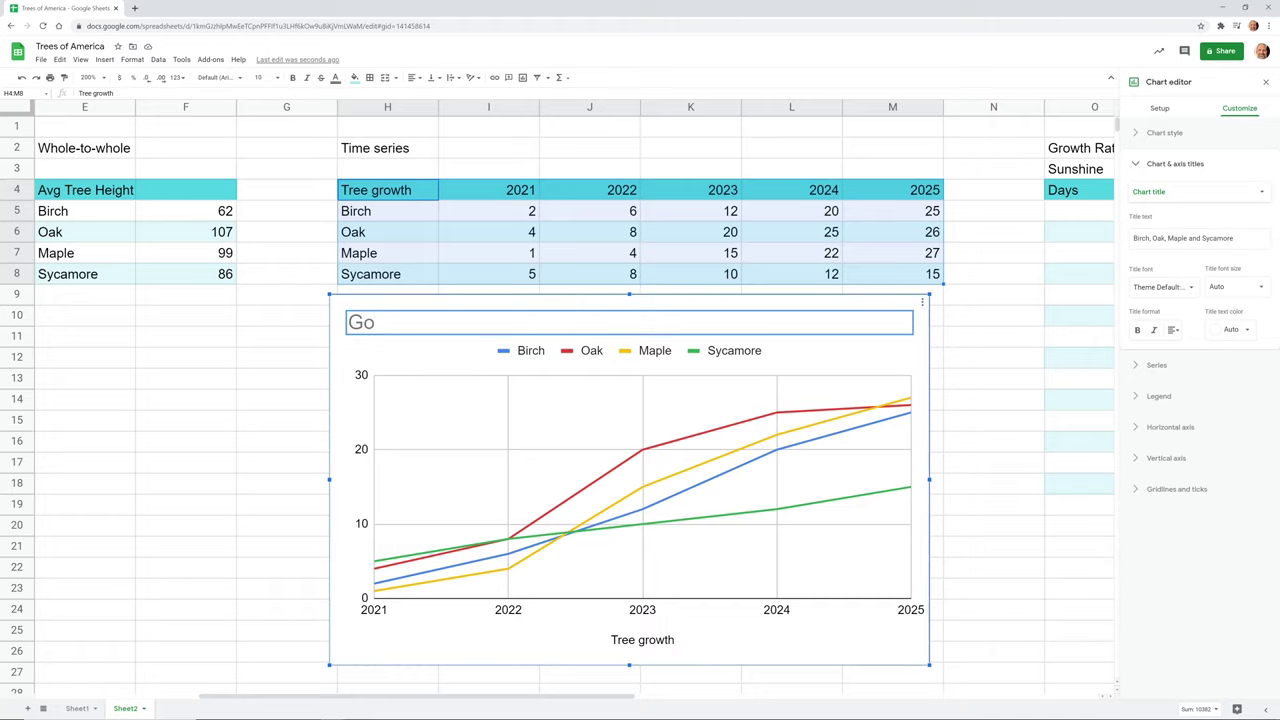
{"action": "key", "text": "BackSpace"}
{"action": "type", "text": "rot"}
{"action": "key", "text": "BackSpace"}
{"action": "type", "text": "wth over Time"}
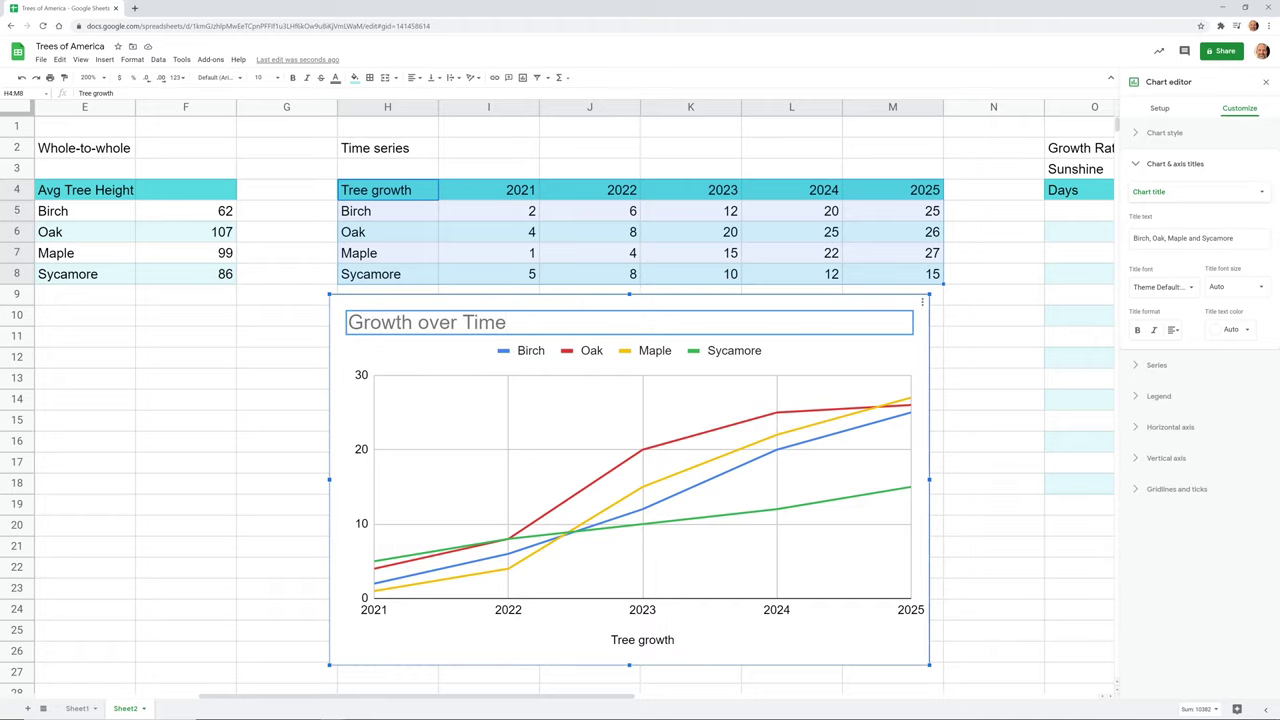
- Try to insert the column chart that Explore suggests for the tree growth data over the line chart
{"action": "key", "text": "alt+shift+x"}
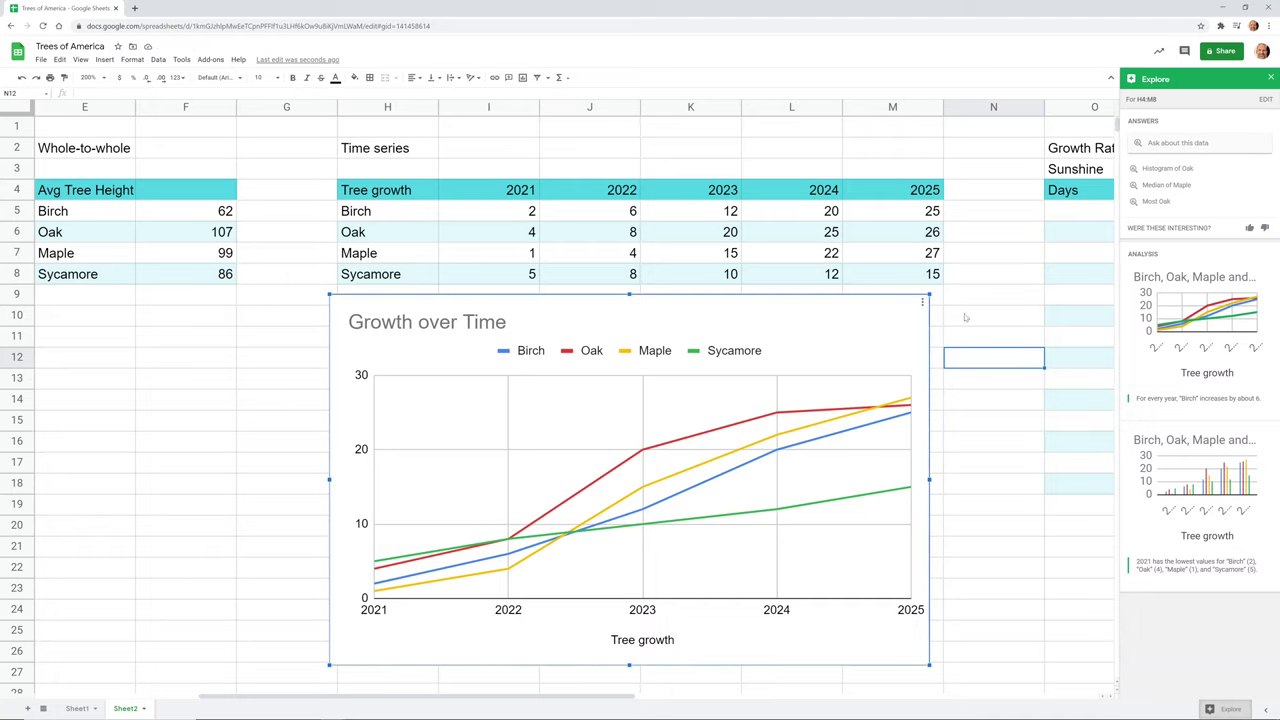
{"action": "mouse_move", "coordinate": [1217, 478]}
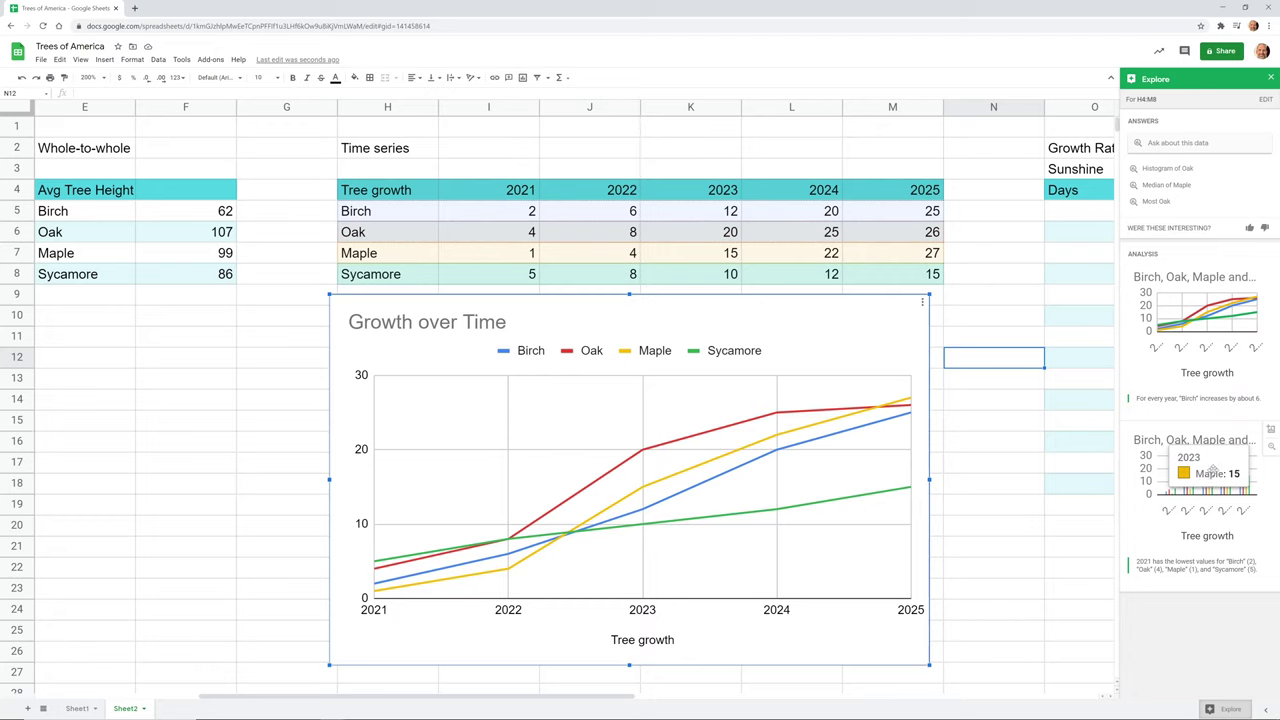
{"action": "left_click_drag", "start_coordinate": [1217, 478], "coordinate": [737, 347]}
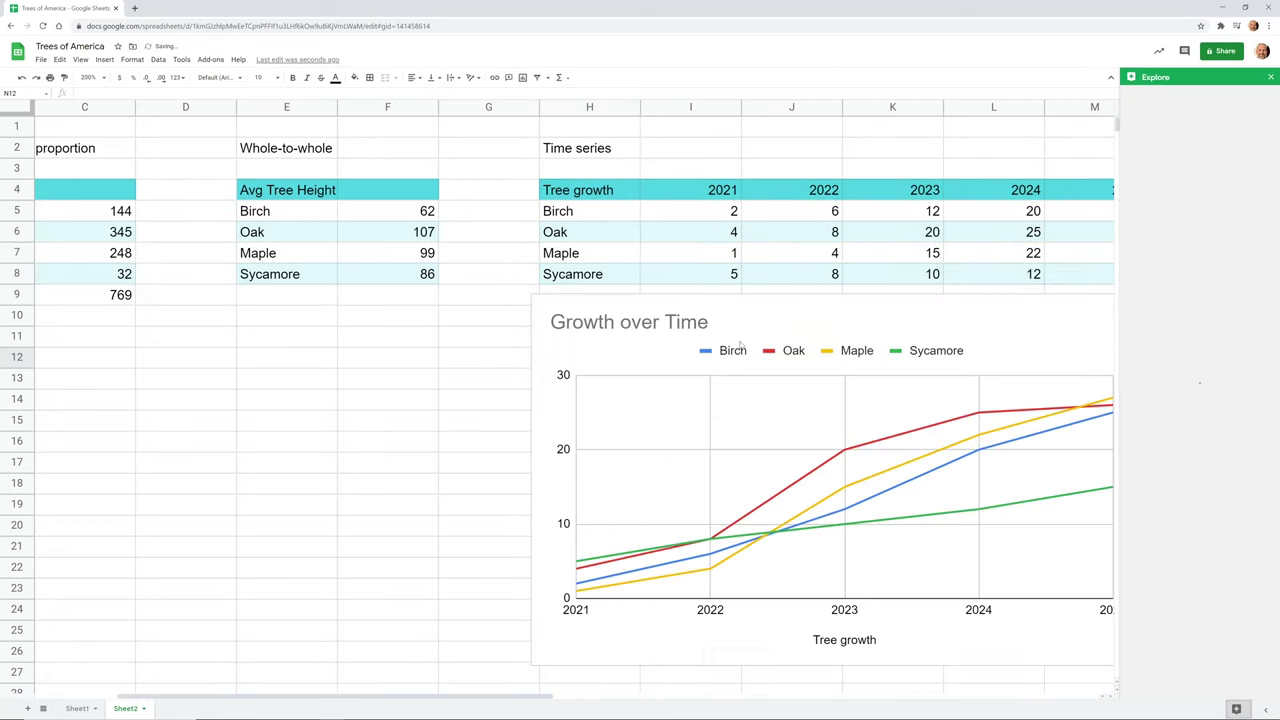
- Insert a column chart from the tree growth data in H4:M8 and move it closer beneath the tables
{"action": "left_click_drag", "start_coordinate": [570, 196], "coordinate": [1107, 277]}
{"action": "left_click", "coordinate": [104, 59]}
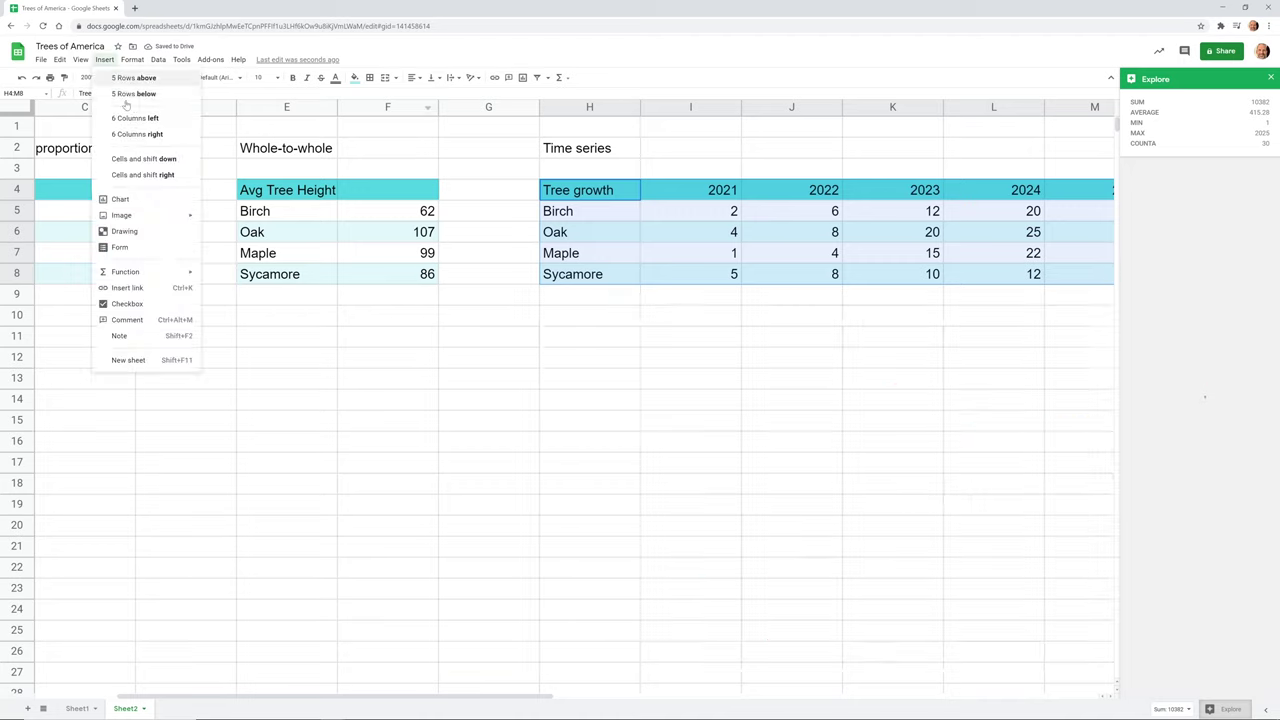
{"action": "left_click", "coordinate": [135, 199]}
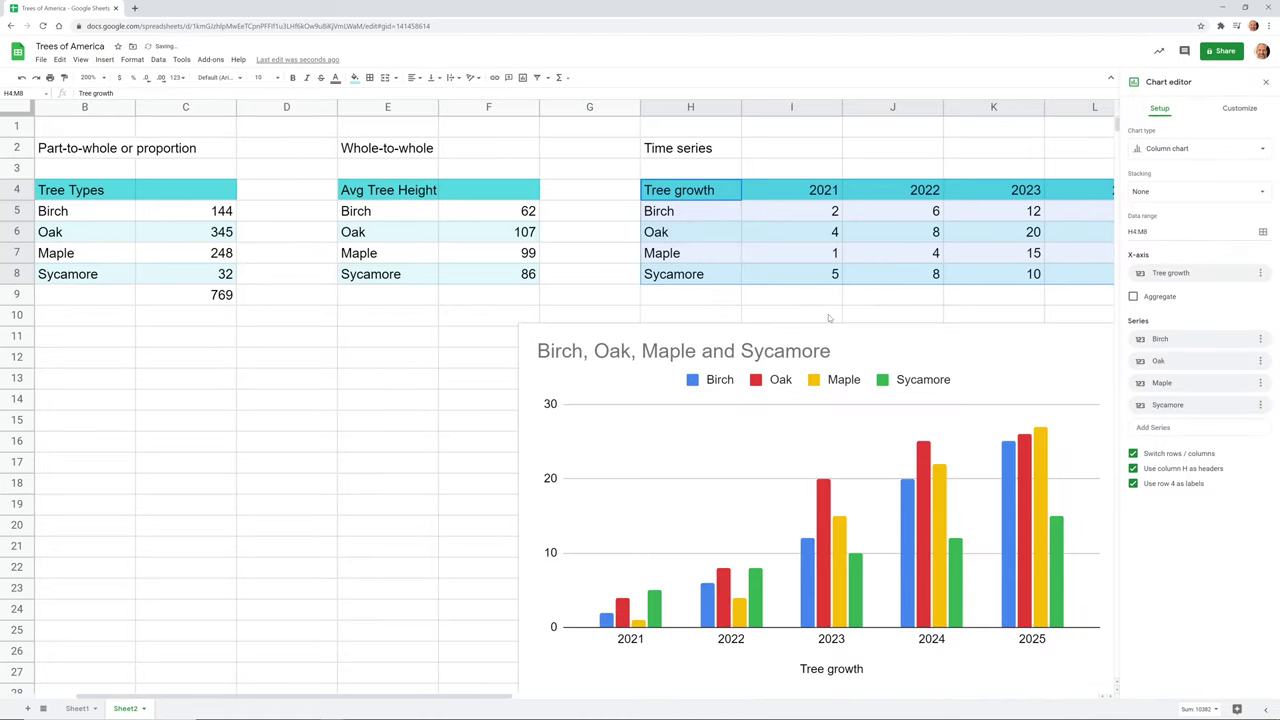
{"action": "left_click", "coordinate": [873, 343]}
{"action": "left_click_drag", "start_coordinate": [873, 343], "coordinate": [692, 293]}
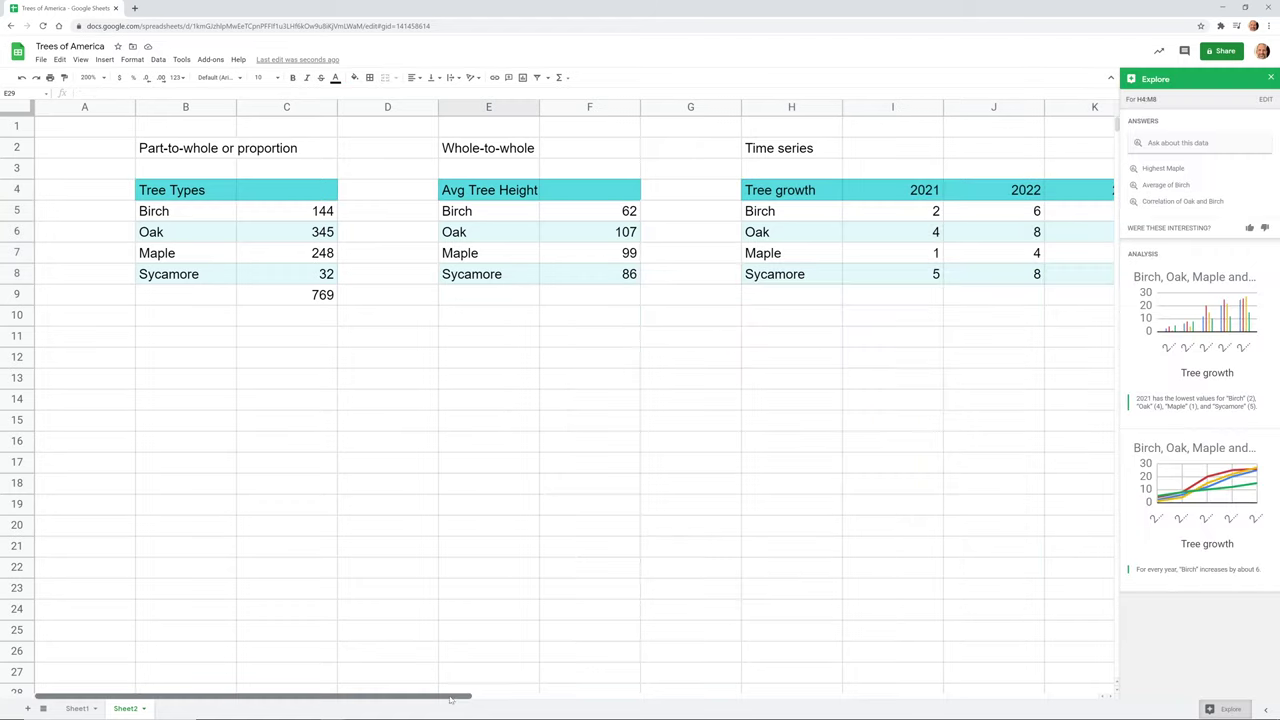
- Examine the sunshine Days and CM / Year columns of the Growth Rate of Trees table
{"action": "left_click_drag", "start_coordinate": [483, 702], "coordinate": [560, 703]}
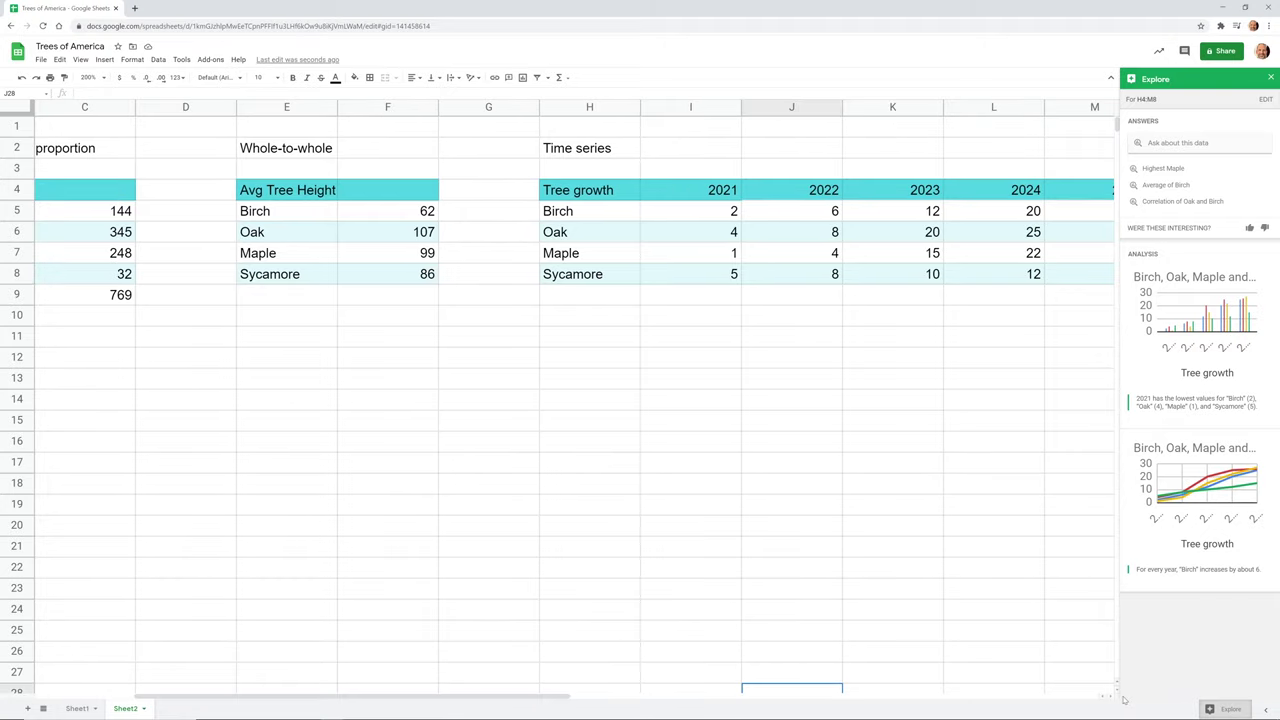
{"action": "left_click", "coordinate": [1112, 697]}
{"action": "left_click", "coordinate": [1113, 698]}
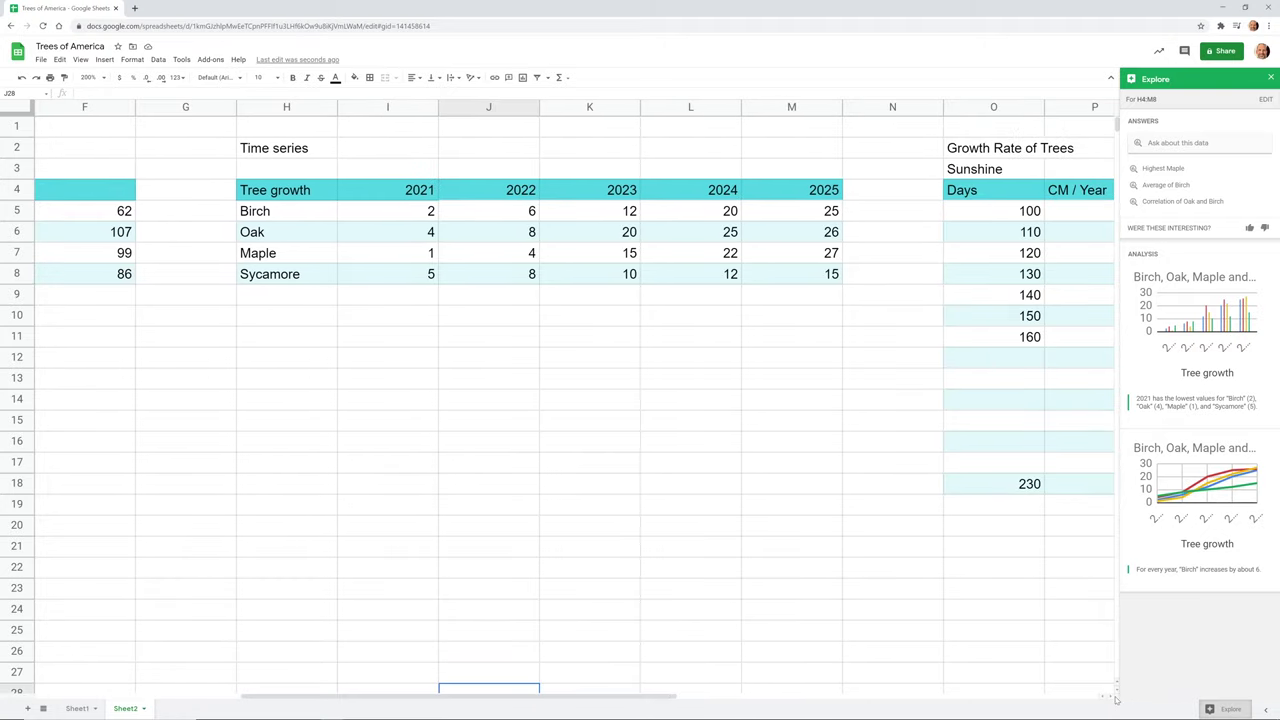
{"action": "left_click", "coordinate": [1112, 697]}
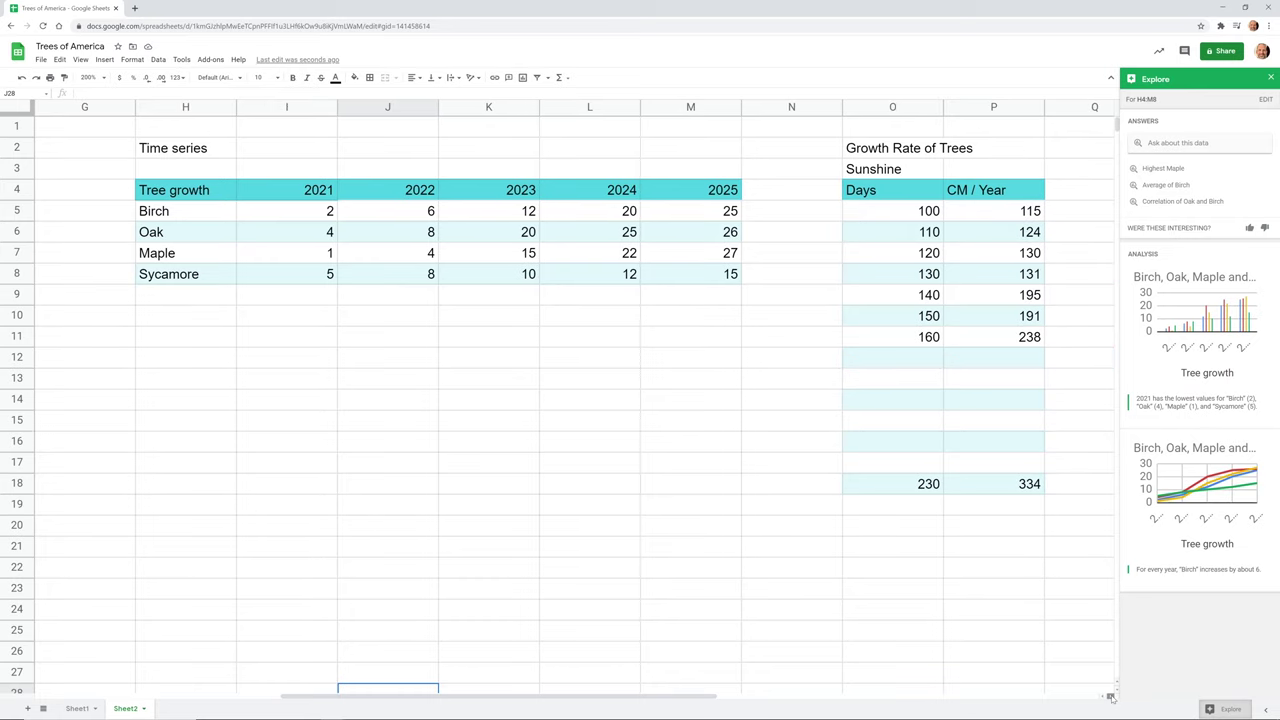
{"action": "left_click", "coordinate": [1112, 697]}
{"action": "left_click", "coordinate": [630, 422]}
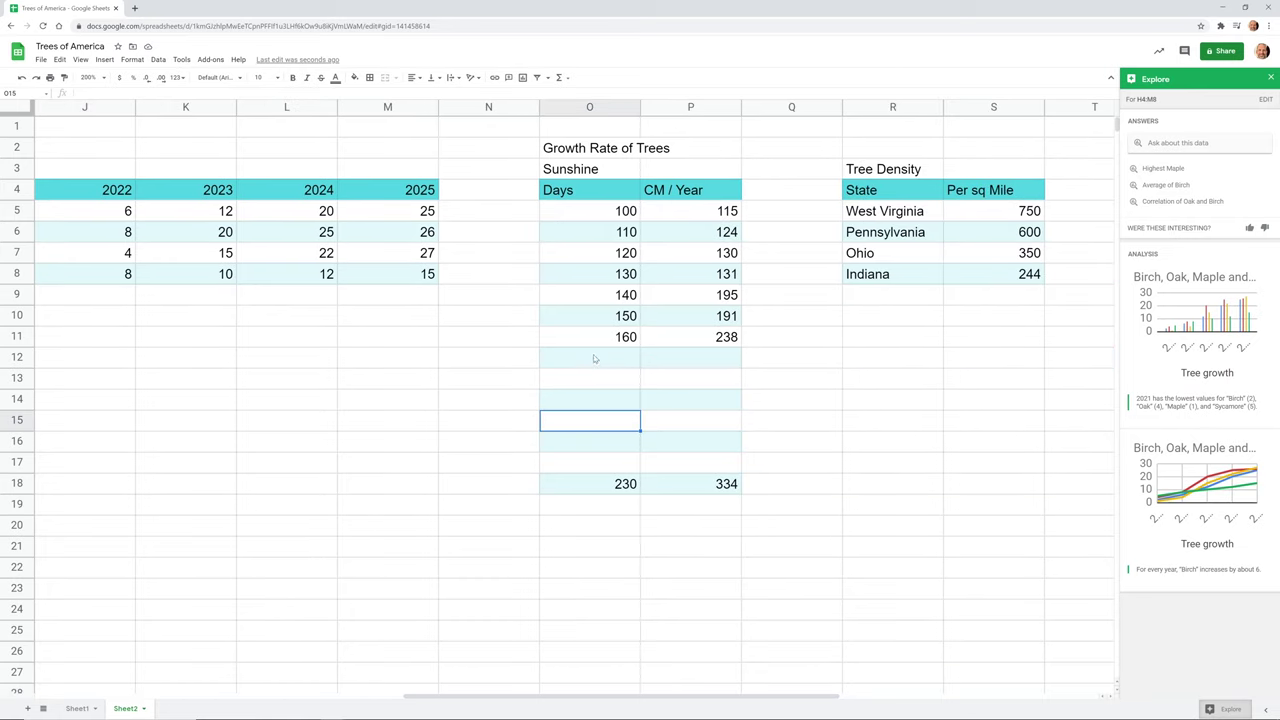
{"action": "left_click_drag", "start_coordinate": [594, 358], "coordinate": [674, 432]}
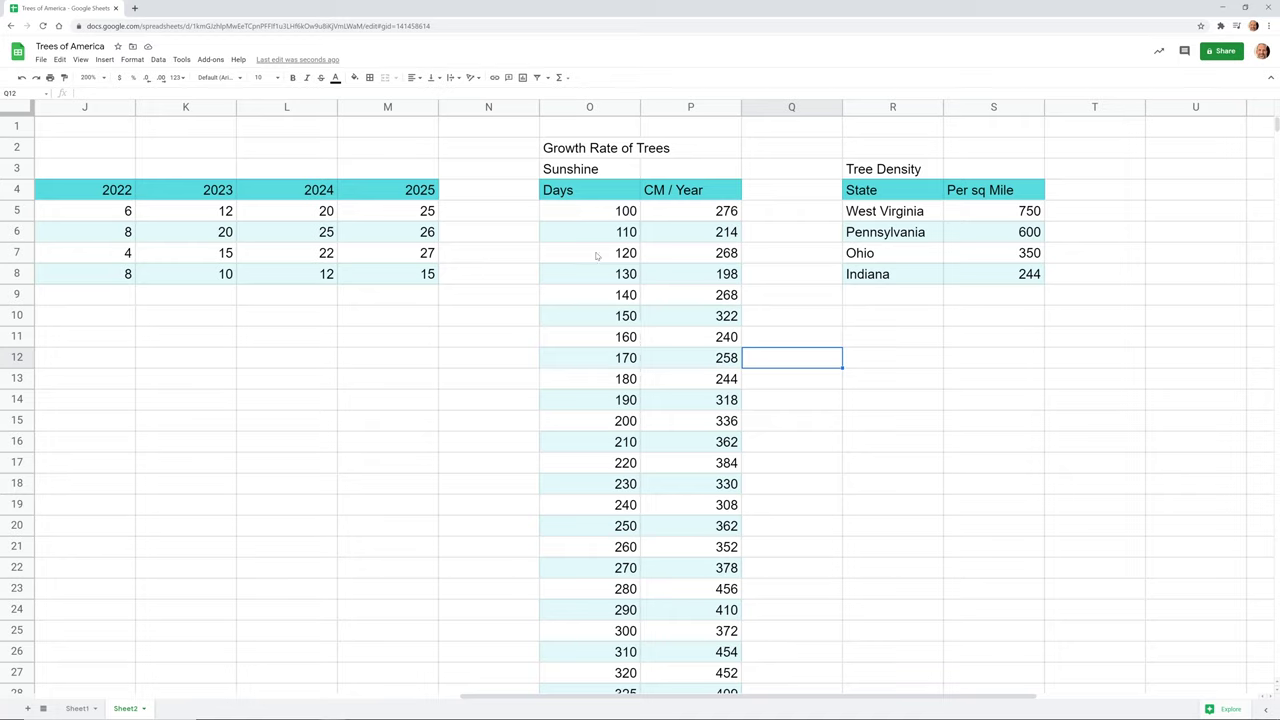
{"action": "left_click", "coordinate": [583, 197]}
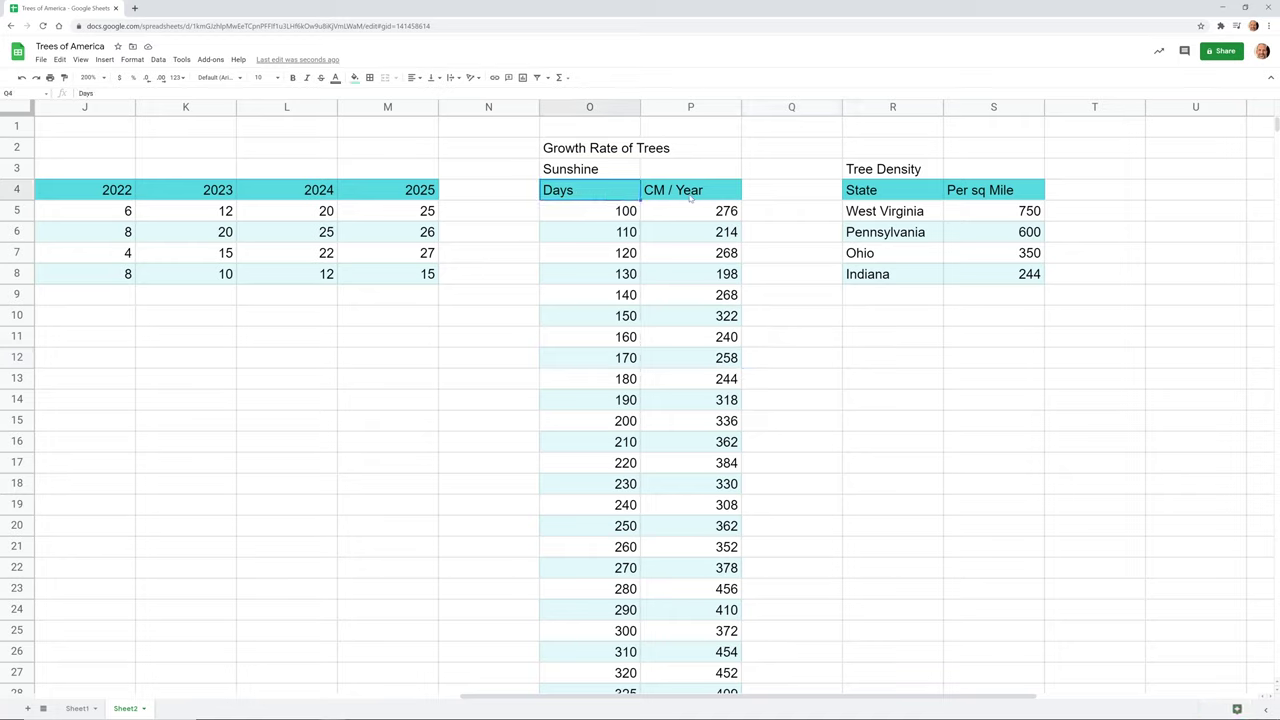
{"action": "left_click", "coordinate": [690, 198]}
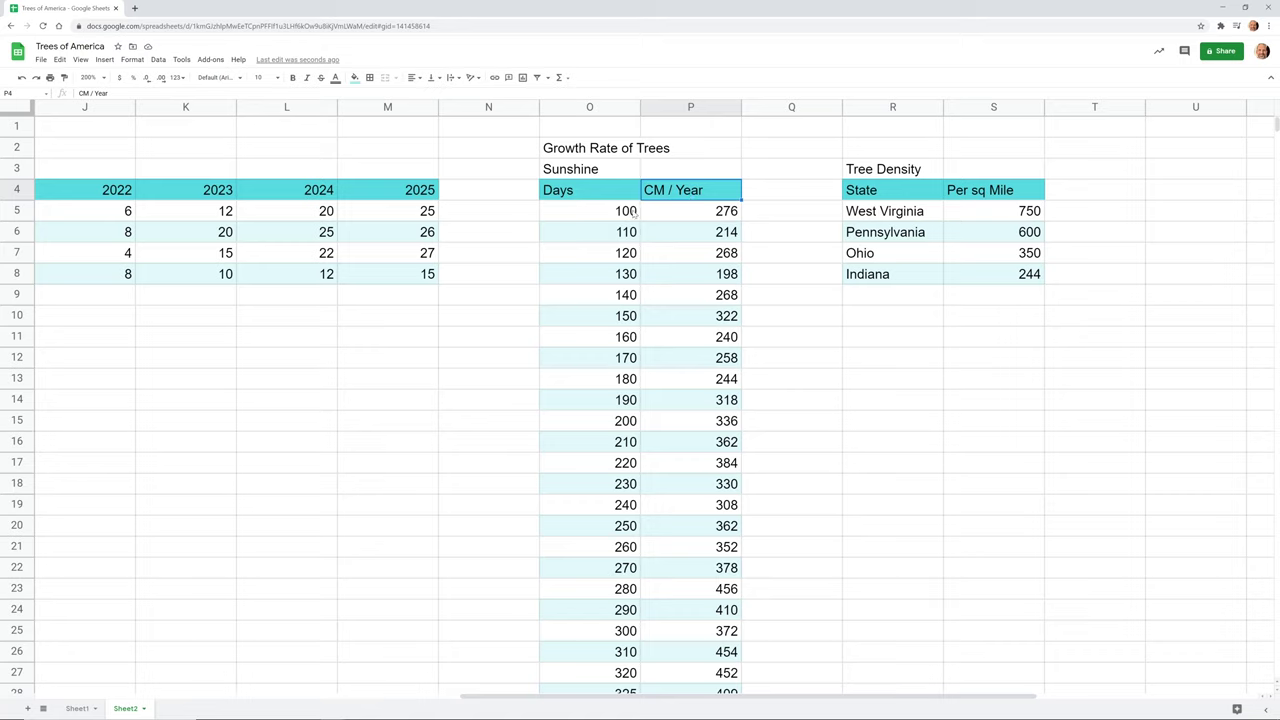
{"action": "left_click_drag", "start_coordinate": [634, 212], "coordinate": [628, 318]}
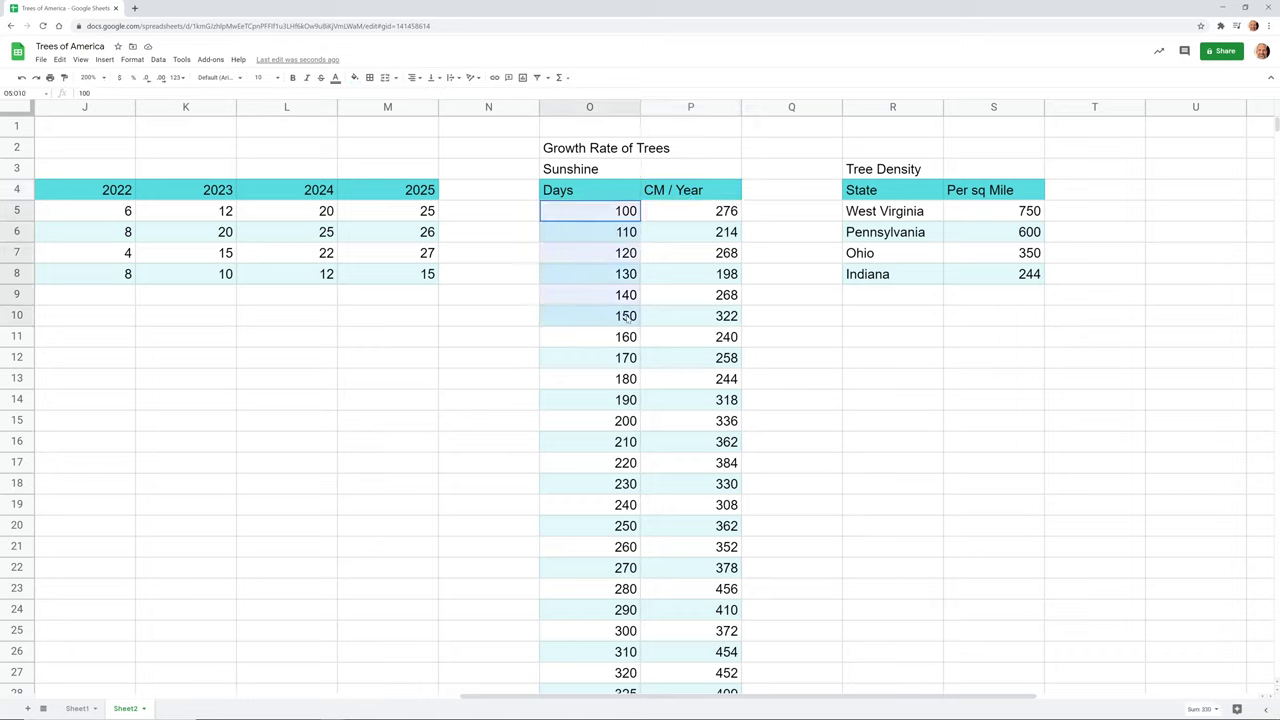
{"action": "left_click", "coordinate": [627, 337]}
{"action": "left_click", "coordinate": [627, 358]}
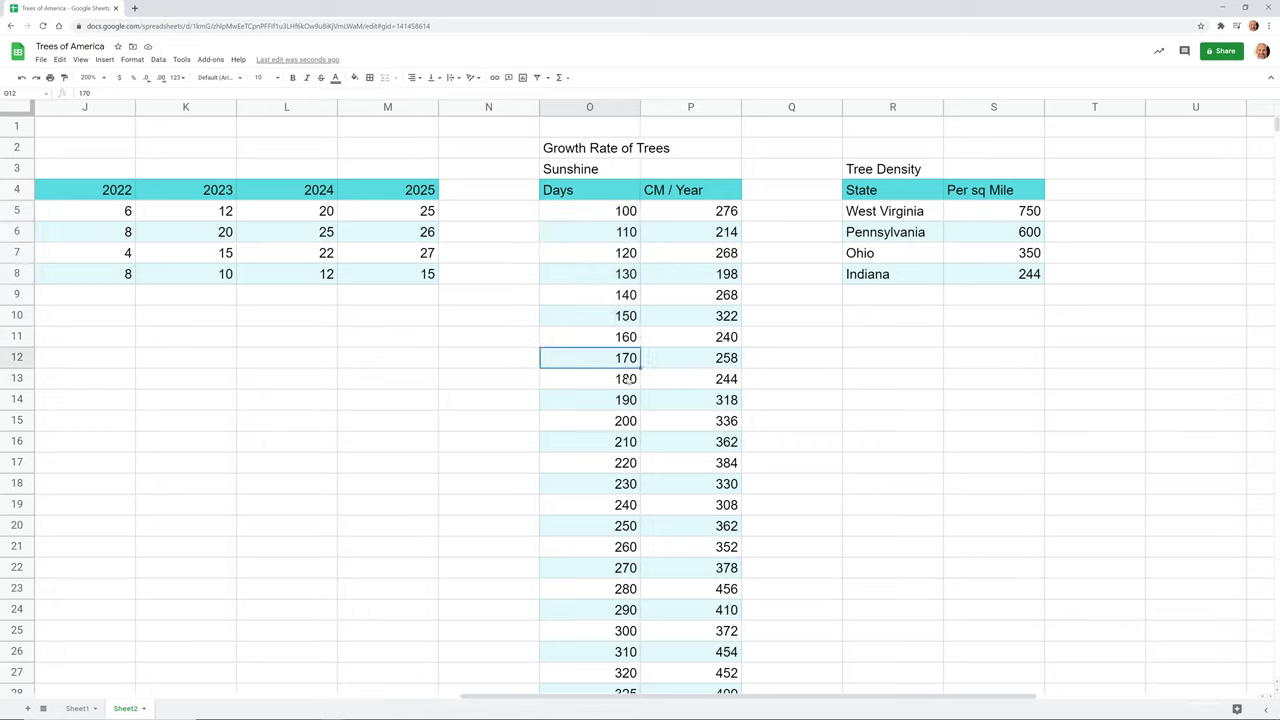
{"action": "left_click", "coordinate": [626, 378]}
{"action": "left_click_drag", "start_coordinate": [700, 253], "coordinate": [702, 342]}
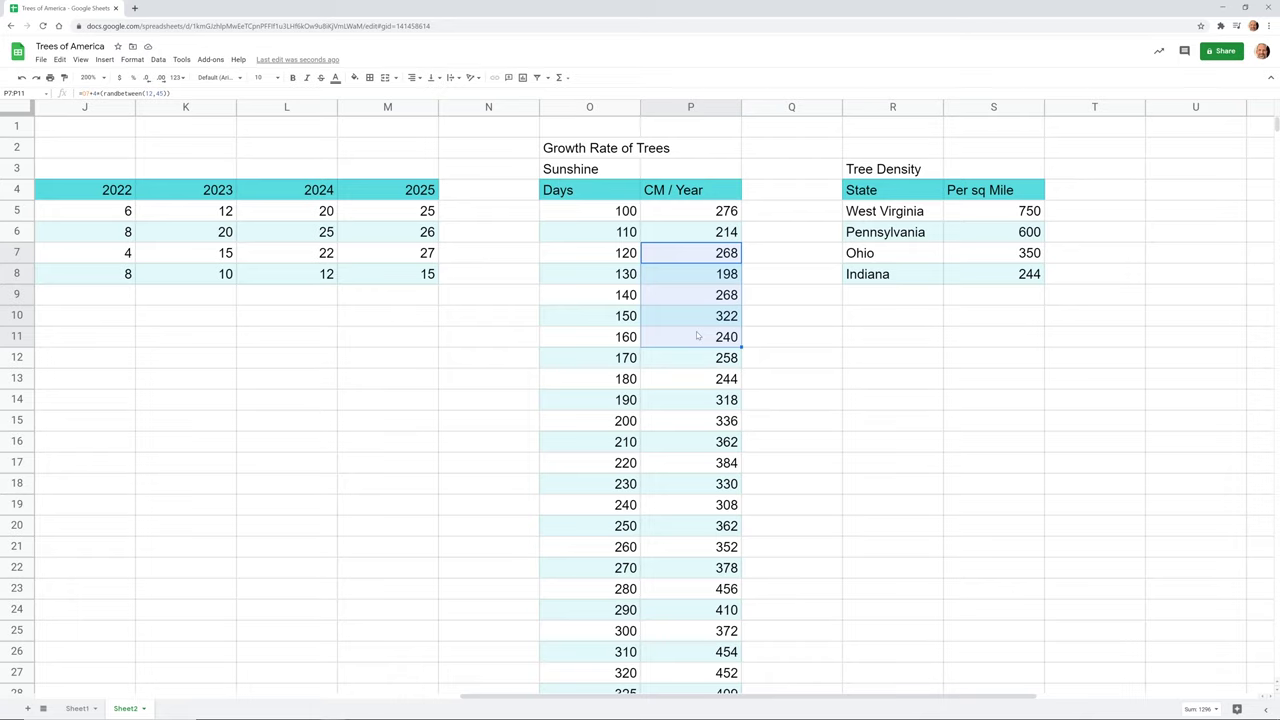
- Insert a chart from the Days and CM / Year data in O4:P31 and make it a scatter chart
{"action": "left_click", "coordinate": [596, 192]}
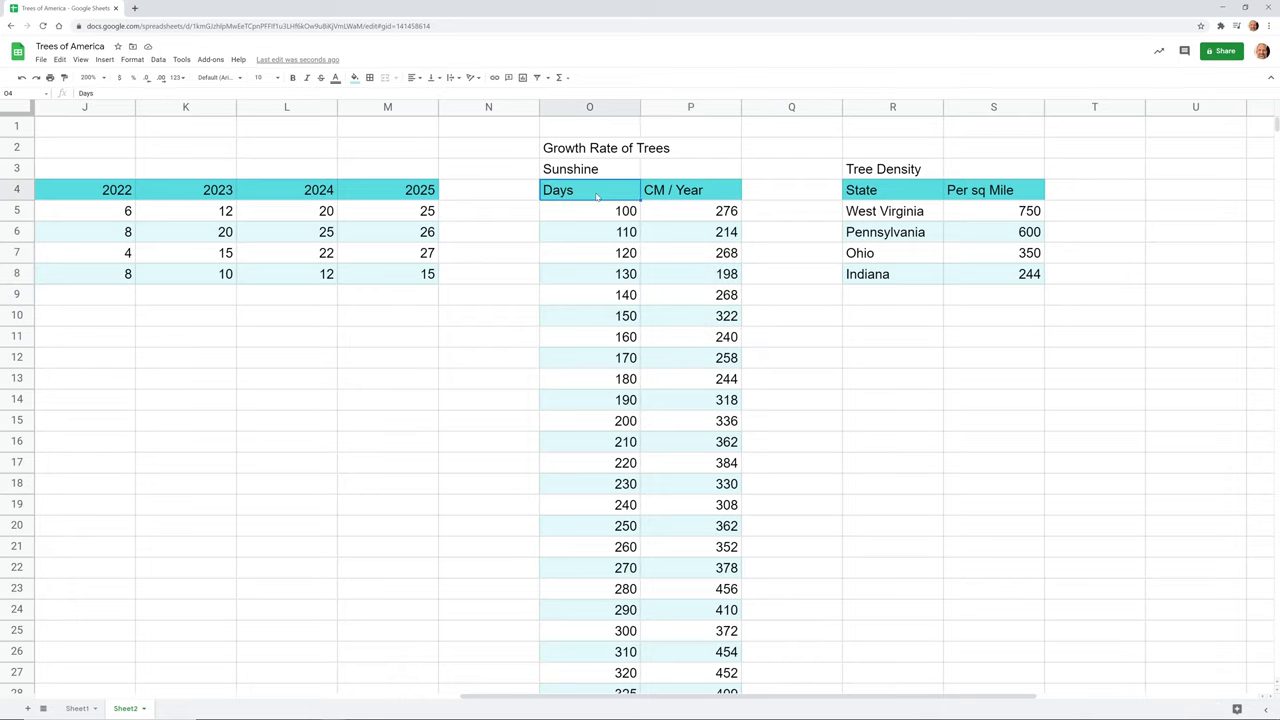
{"action": "key", "text": "shift+Right"}
{"action": "key", "text": "ctrl+shift+Down"}
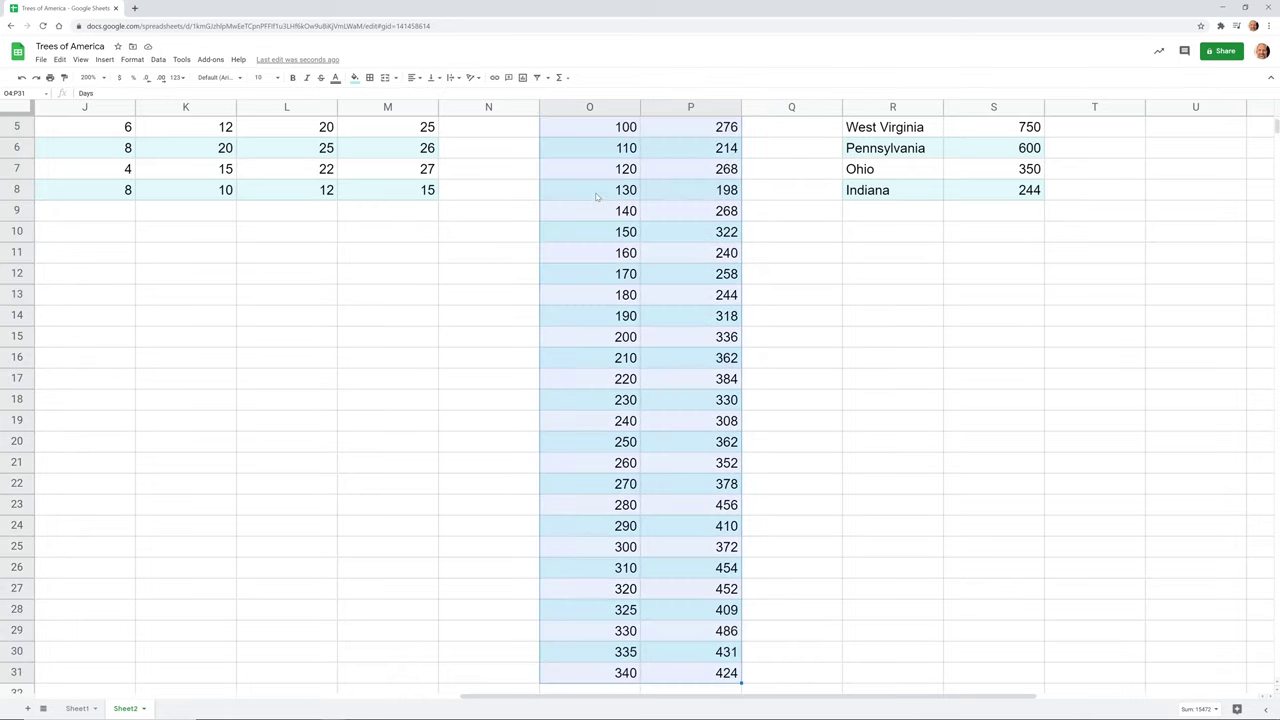
{"action": "scroll", "coordinate": [676, 318], "scroll_direction": "down", "scroll_amount": 1}
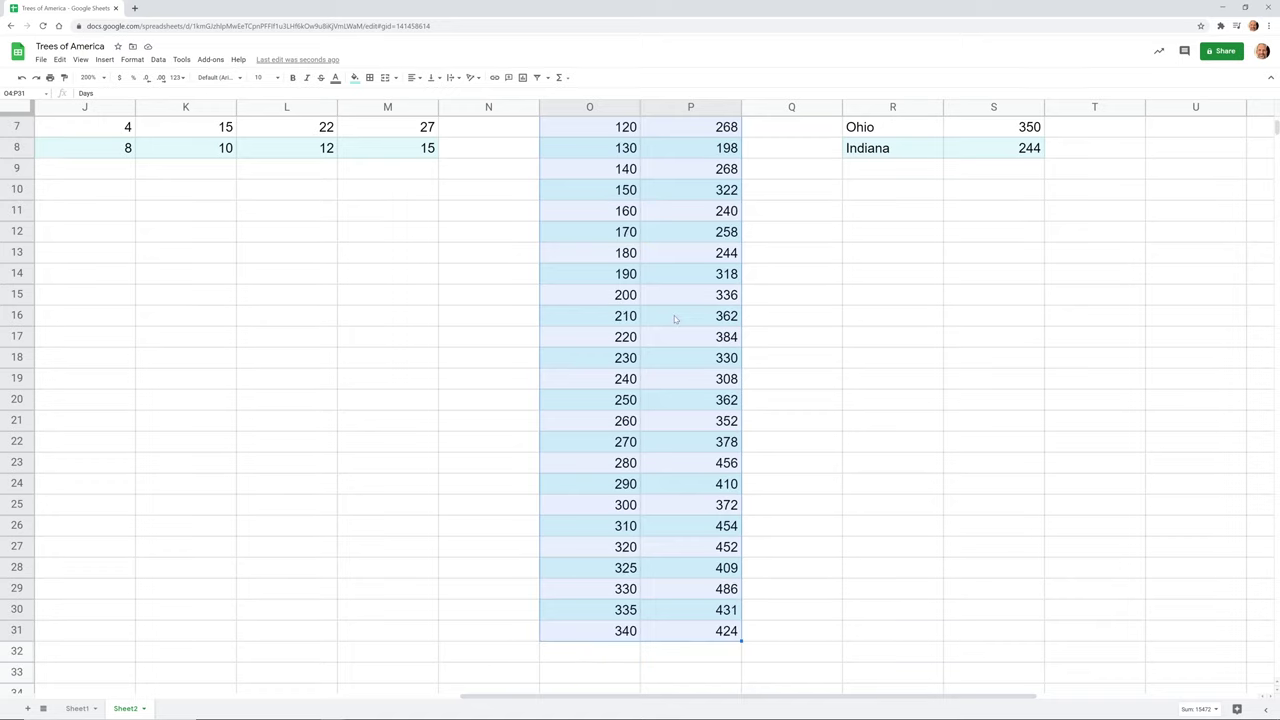
{"action": "scroll", "coordinate": [675, 320], "scroll_direction": "down", "scroll_amount": 3}
{"action": "scroll", "coordinate": [673, 325], "scroll_direction": "up", "scroll_amount": 5}
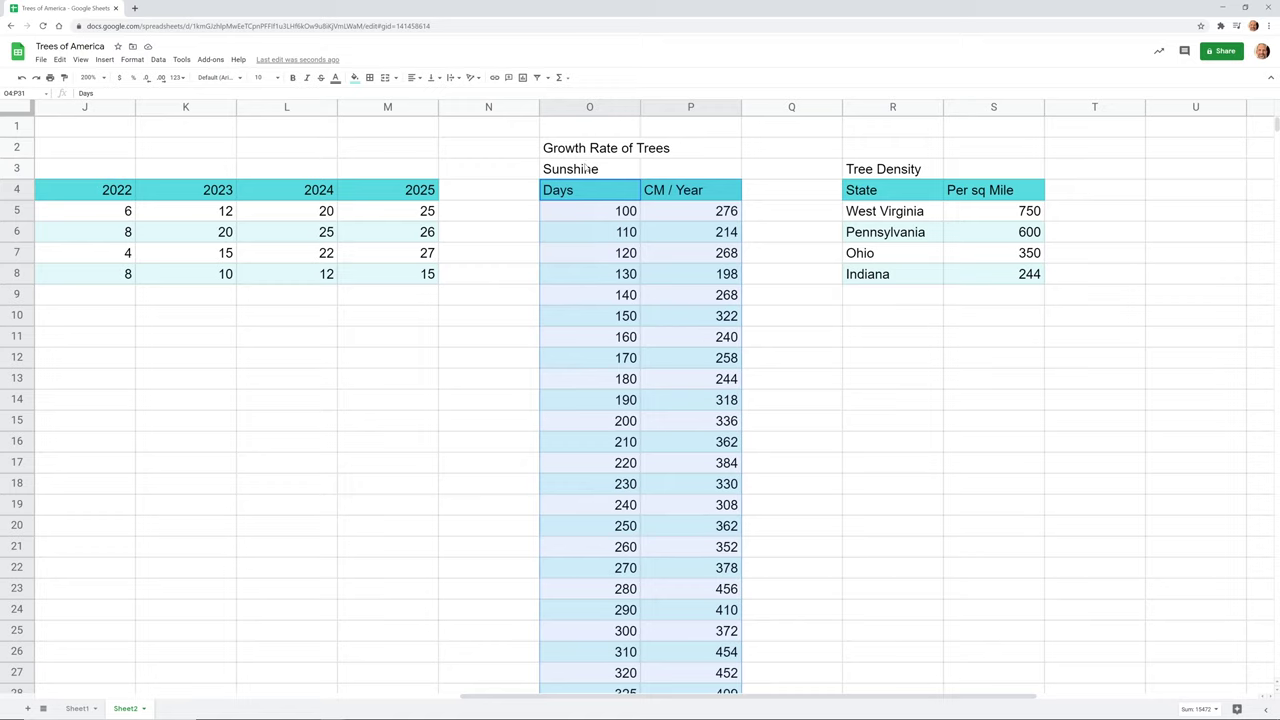
{"action": "left_click", "coordinate": [104, 59]}
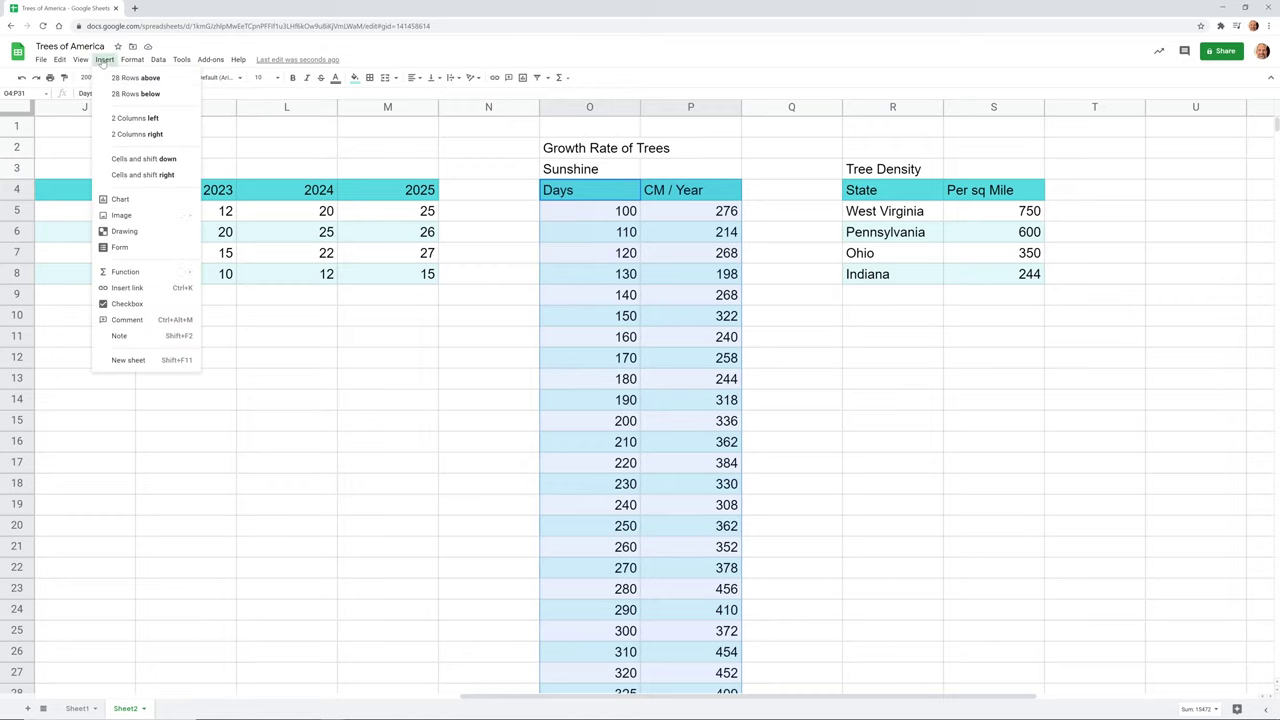
{"action": "left_click", "coordinate": [120, 199]}
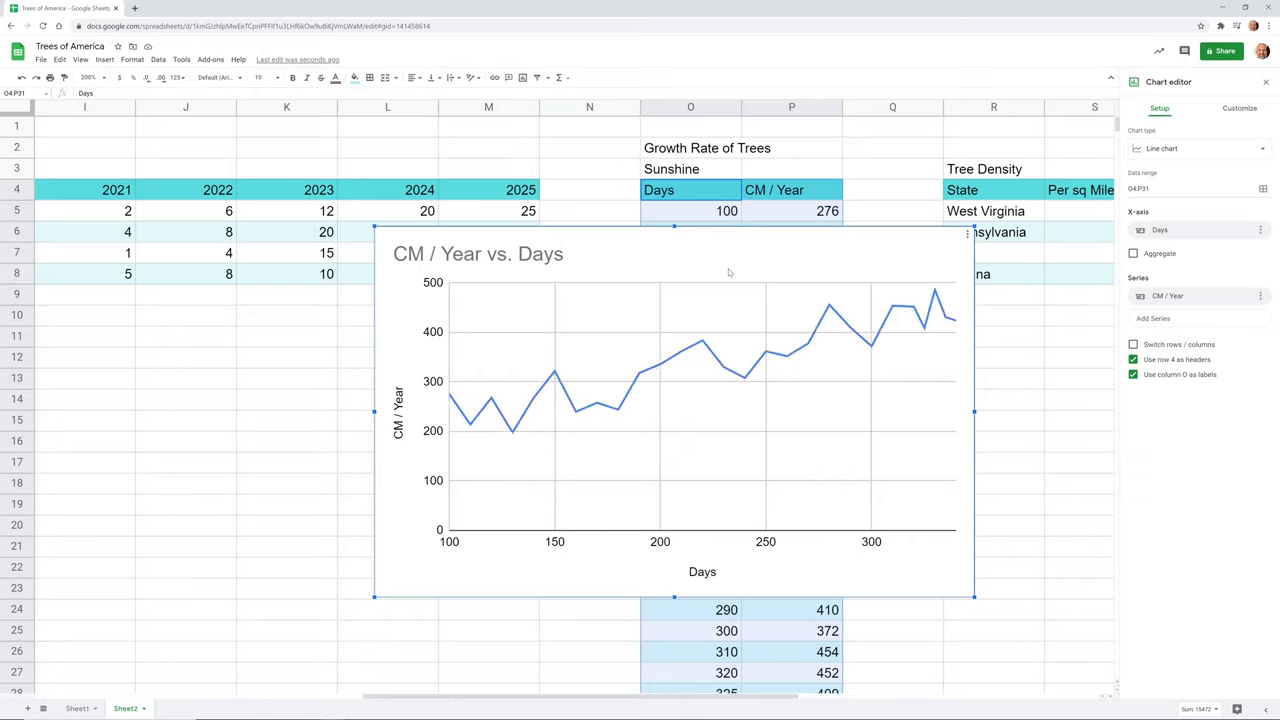
{"action": "left_click", "coordinate": [1195, 148]}
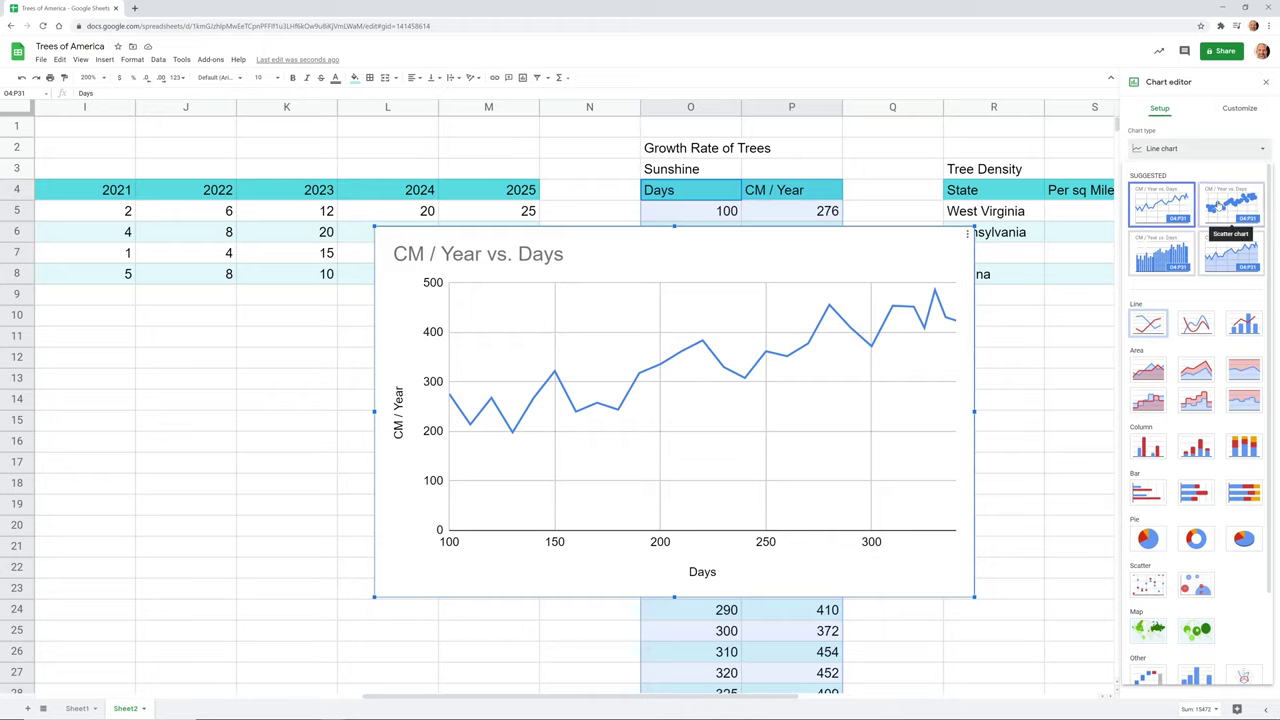
{"action": "left_click", "coordinate": [1218, 205]}
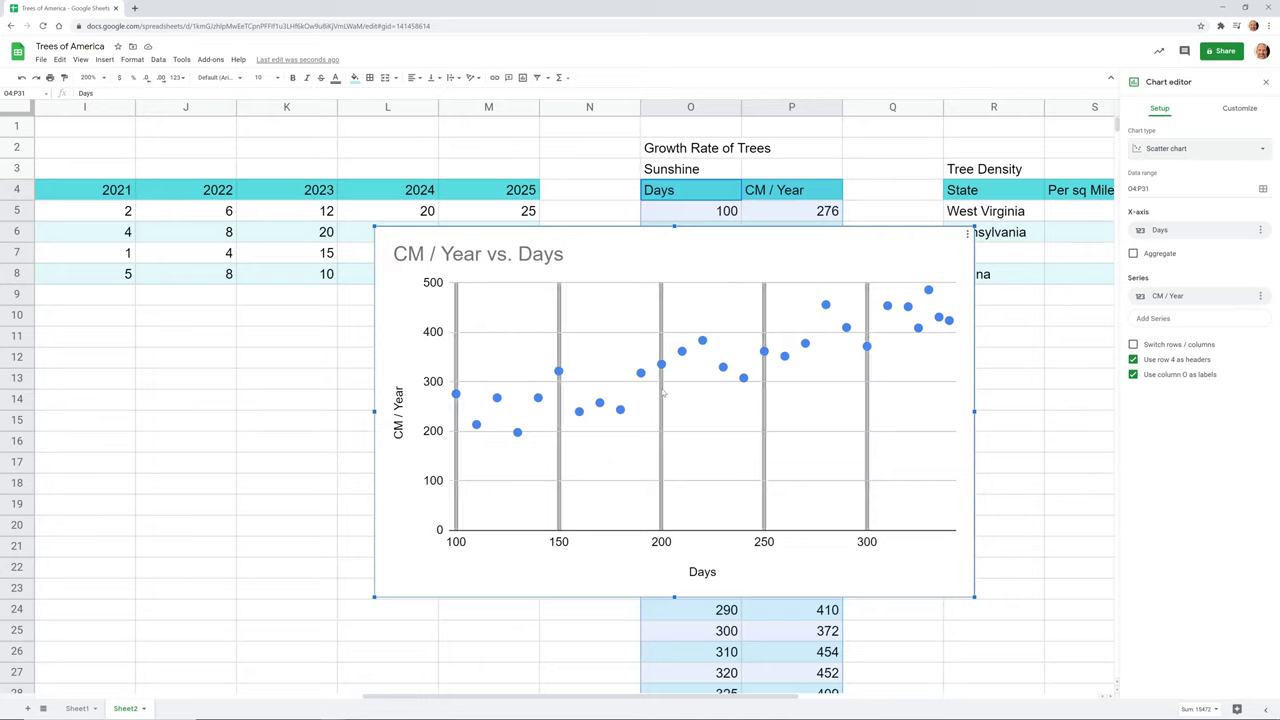
- Add a linear trendline to the scatter chart's CM / Year series, and delete the chart
{"action": "left_click", "coordinate": [887, 309]}
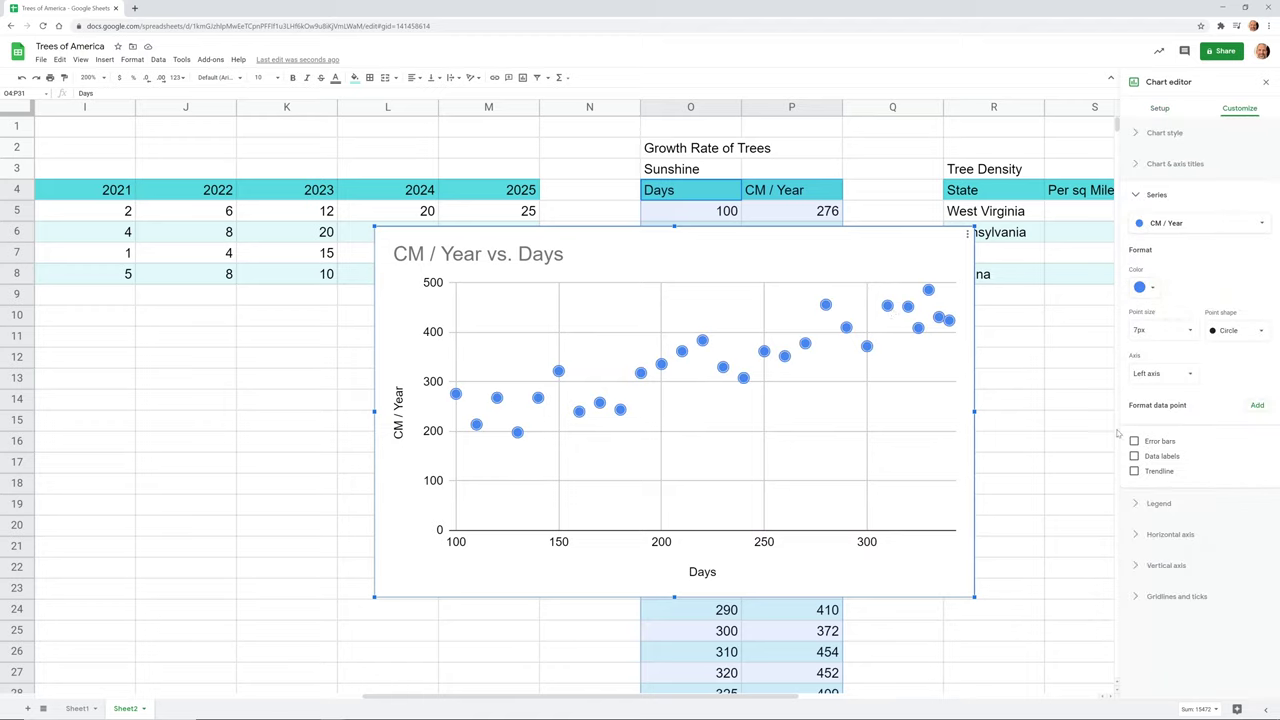
{"action": "left_click", "coordinate": [1135, 472]}
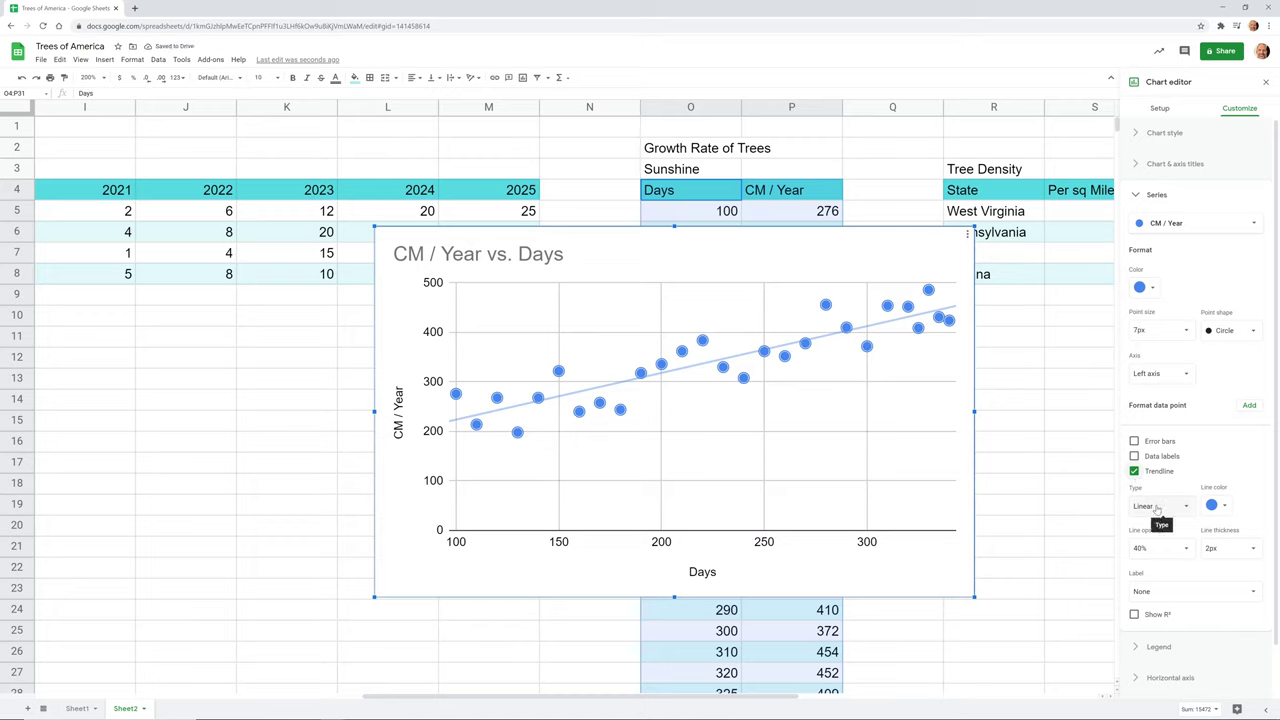
{"action": "left_click", "coordinate": [1157, 506]}
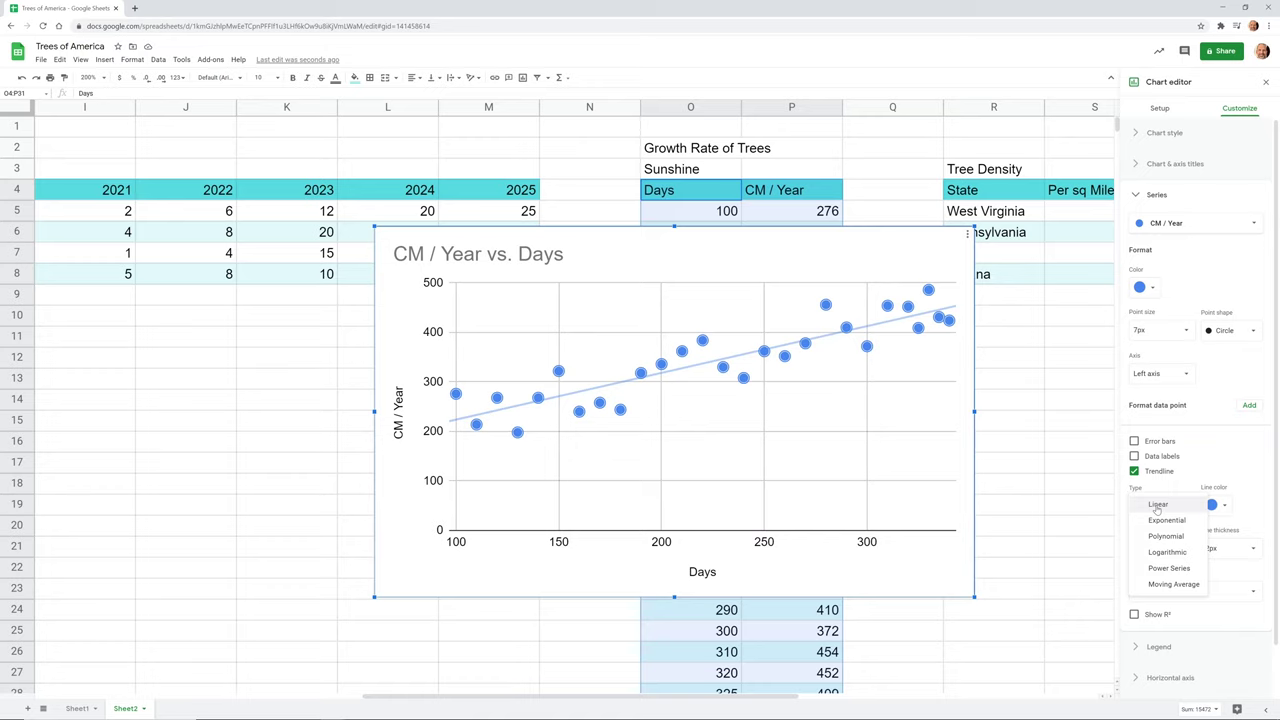
{"action": "left_click", "coordinate": [1157, 507]}
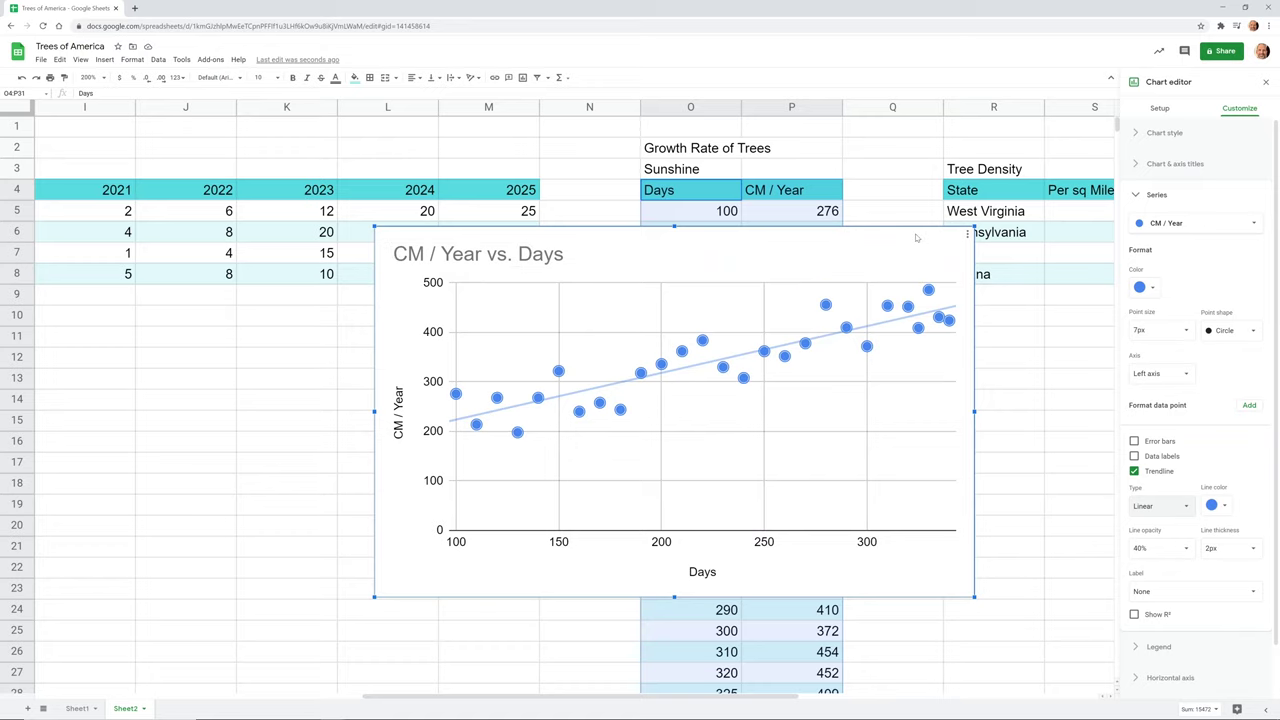
{"action": "key", "text": "Delete"}
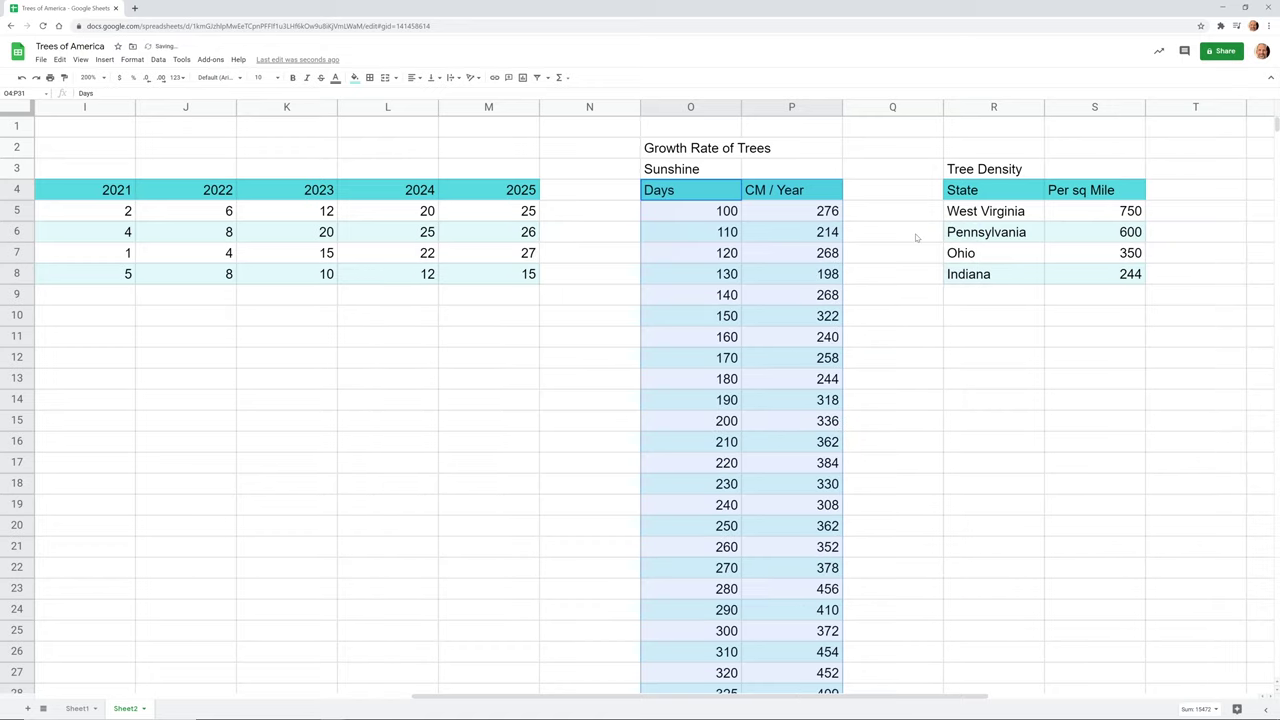
- Select the Tree Density data in R4:S8 and review the charts that Explore suggests for it
{"action": "left_click_drag", "start_coordinate": [745, 697], "coordinate": [889, 710]}
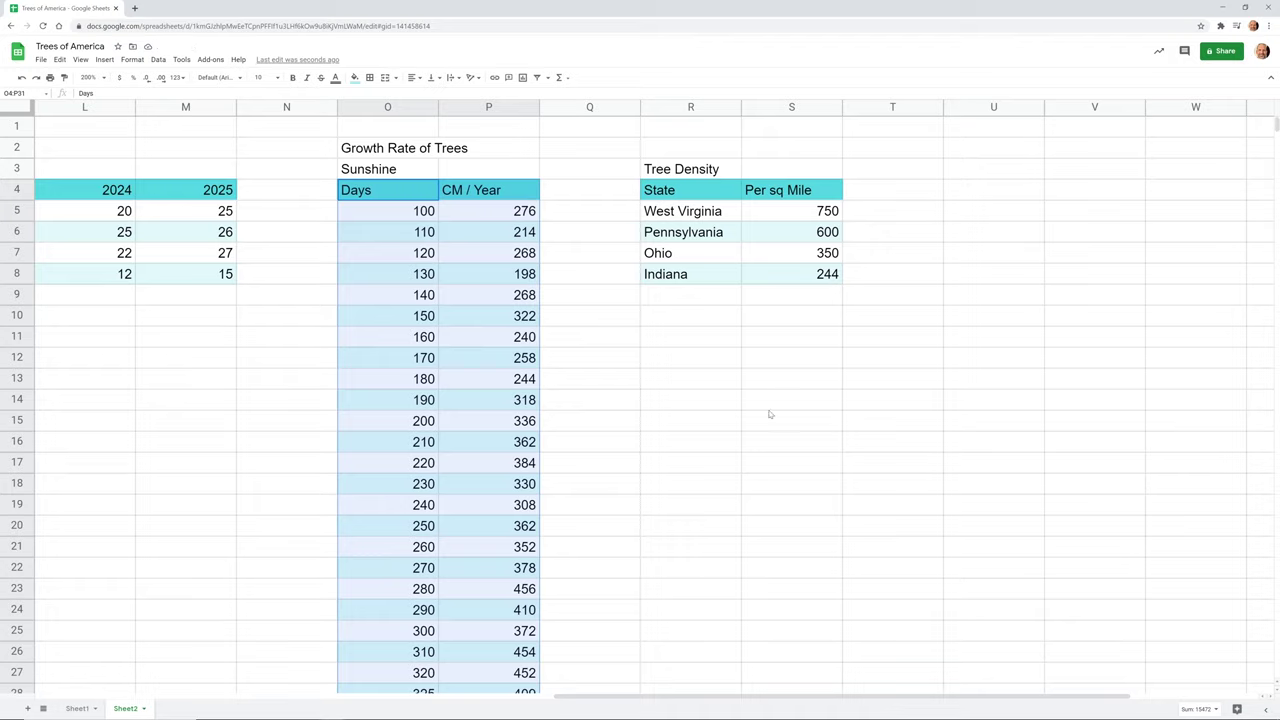
{"action": "left_click", "coordinate": [693, 197]}
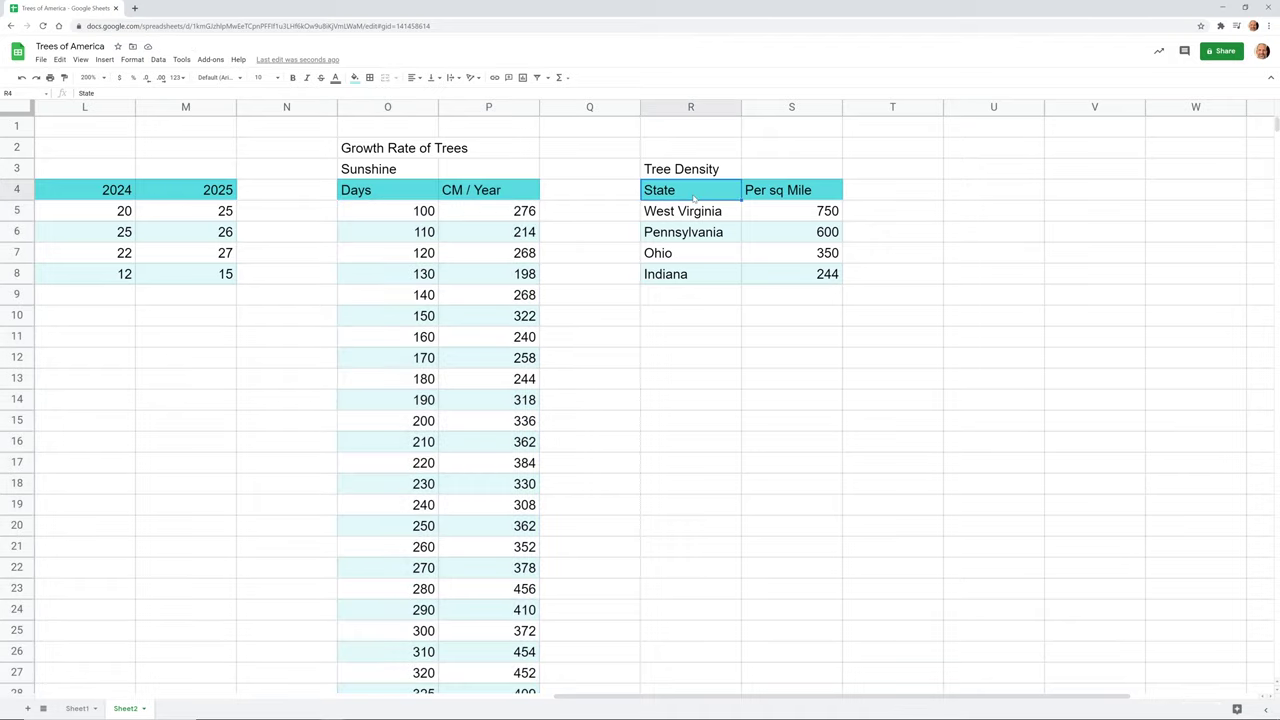
{"action": "left_click_drag", "start_coordinate": [705, 210], "coordinate": [765, 275]}
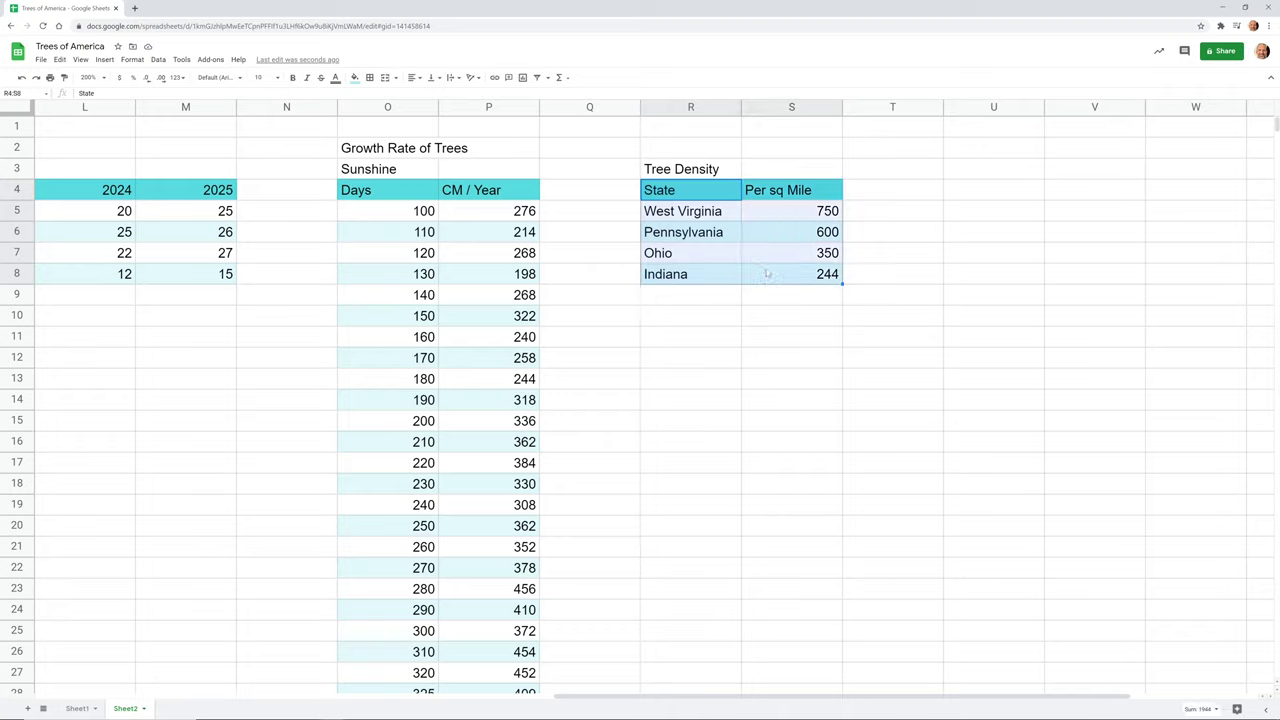
{"action": "left_click", "coordinate": [1231, 709]}
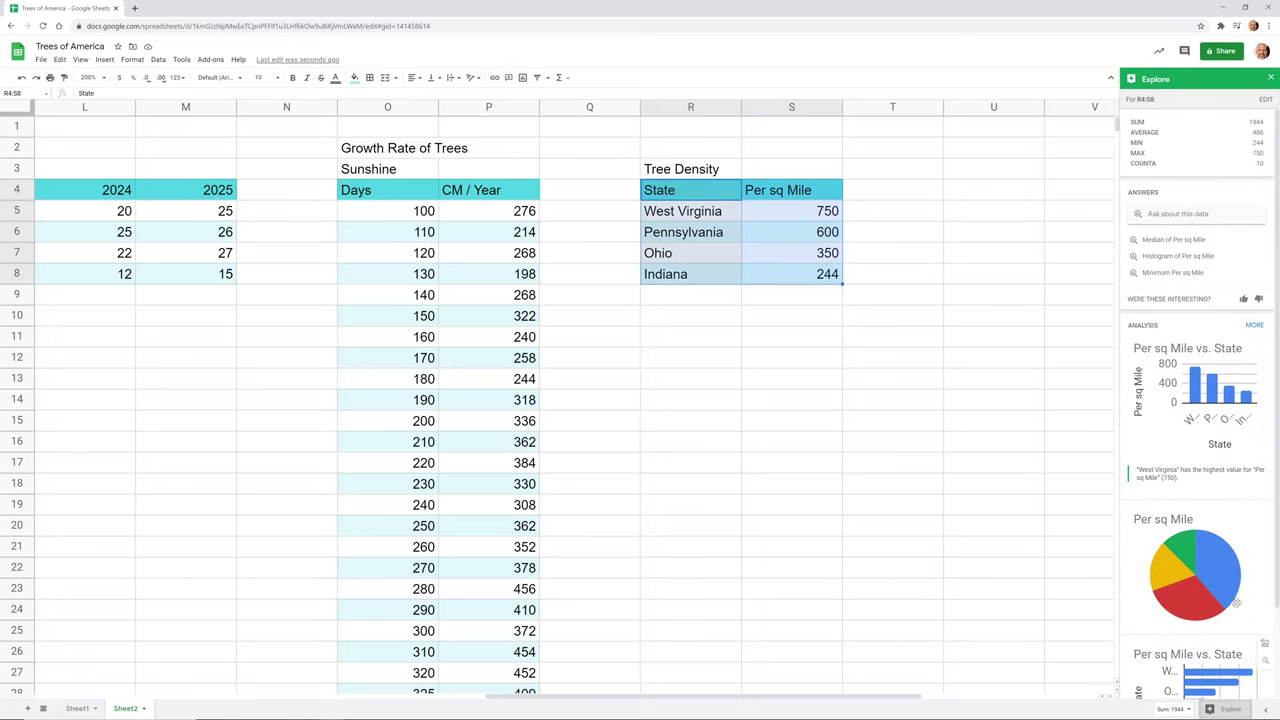
{"action": "mouse_move", "coordinate": [1221, 580]}
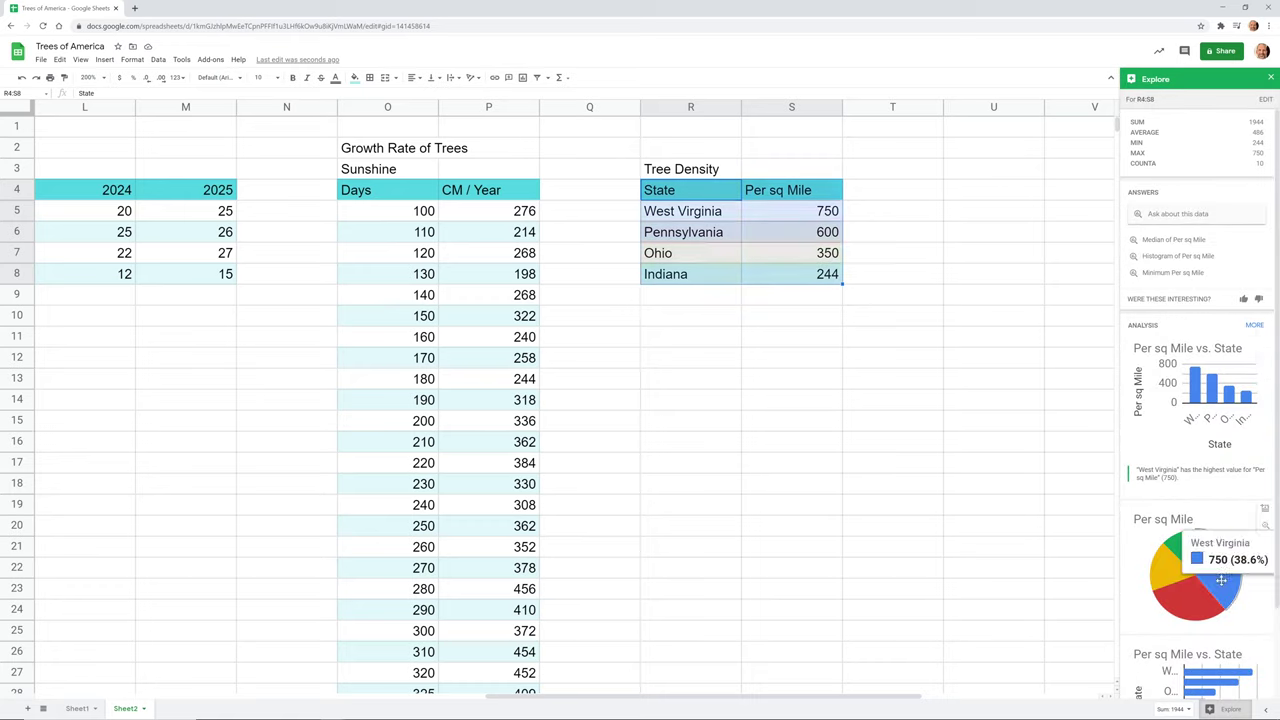
{"action": "left_click", "coordinate": [1271, 78]}
- Insert a geo chart from the Tree Density data in R4:S8 and move it over columns M to S
{"action": "left_click", "coordinate": [104, 59]}
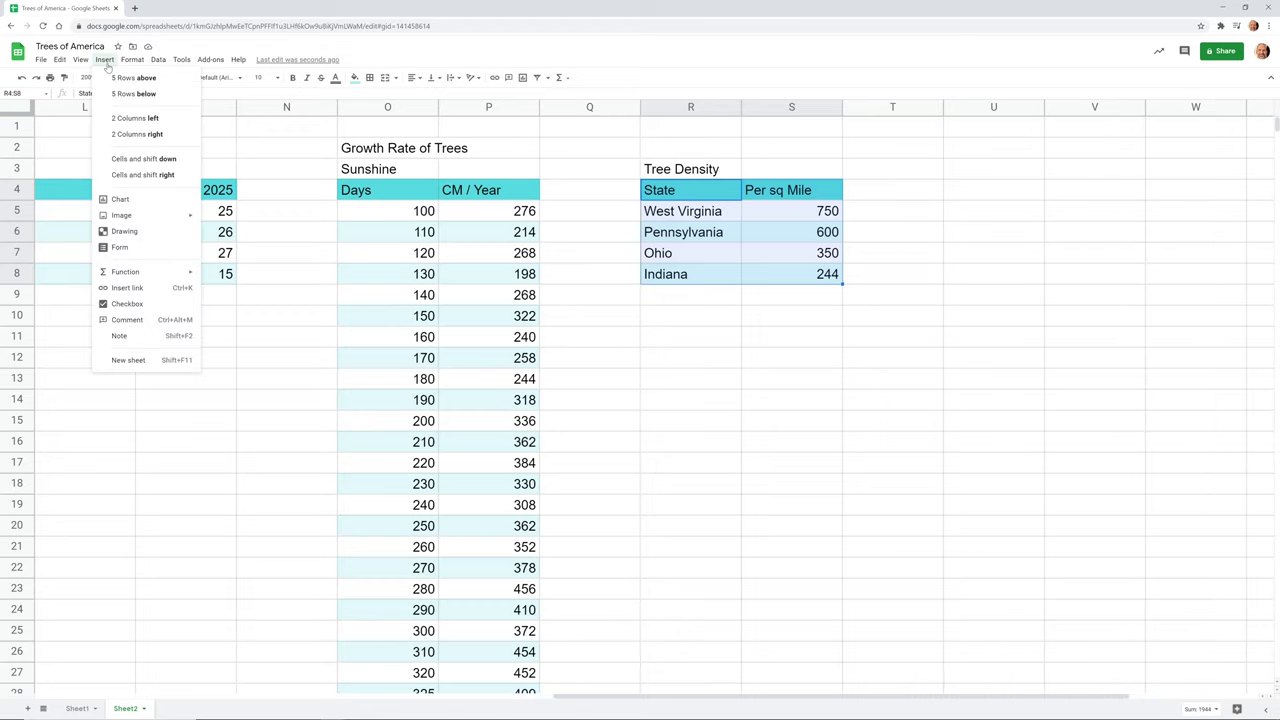
{"action": "left_click", "coordinate": [120, 199]}
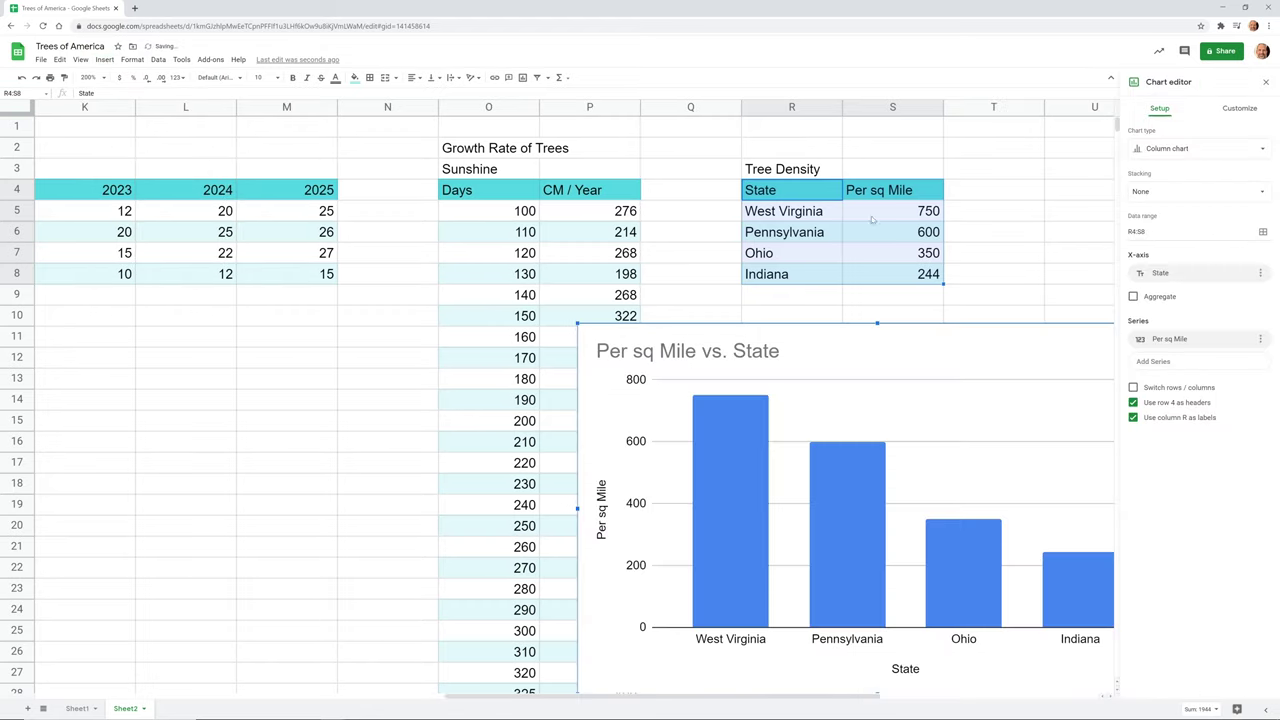
{"action": "left_click_drag", "start_coordinate": [849, 349], "coordinate": [562, 268]}
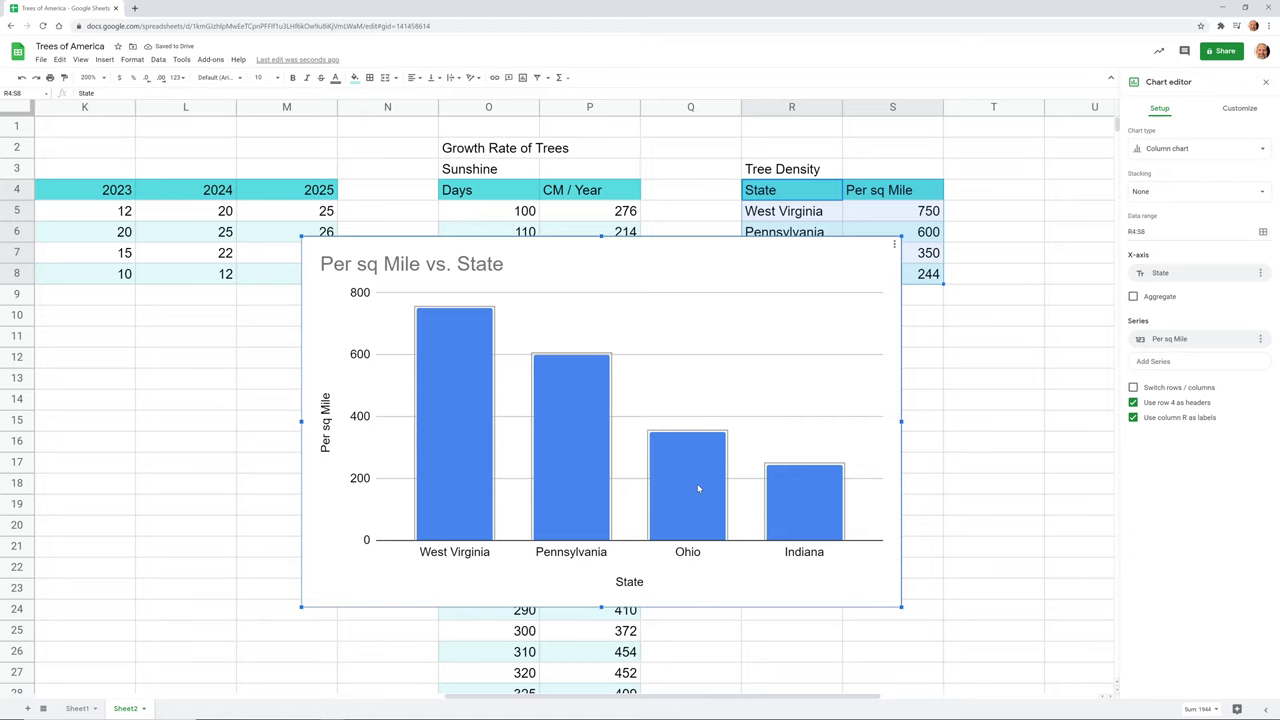
{"action": "left_click", "coordinate": [1200, 149]}
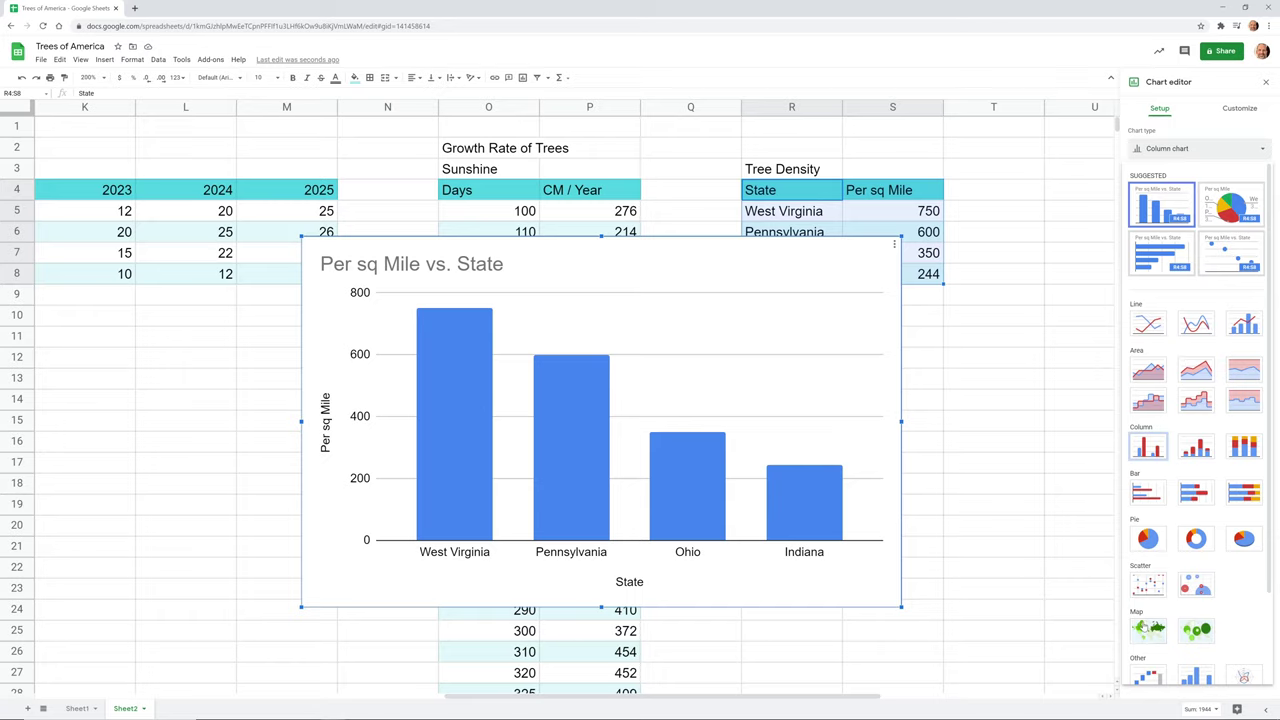
{"action": "left_click", "coordinate": [1147, 630]}
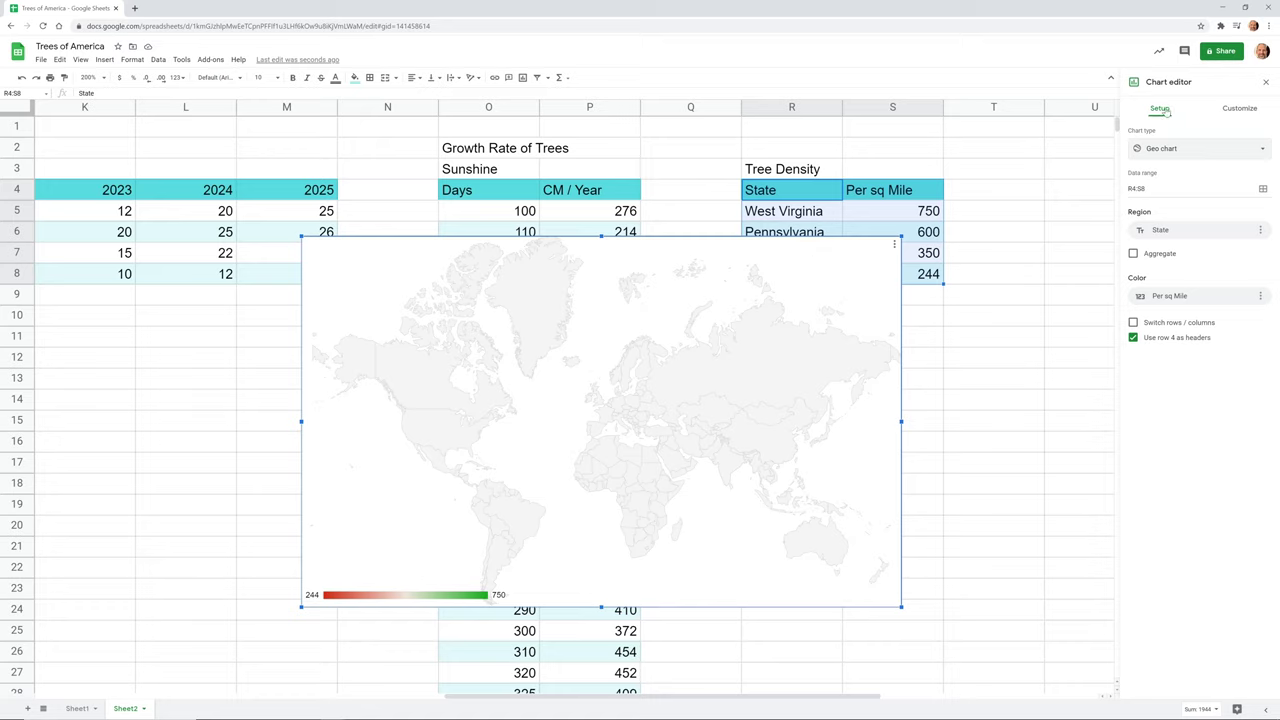
- Set the geo chart's region to United States and inspect the tree density values of the shaded states
{"action": "left_click", "coordinate": [1242, 108]}
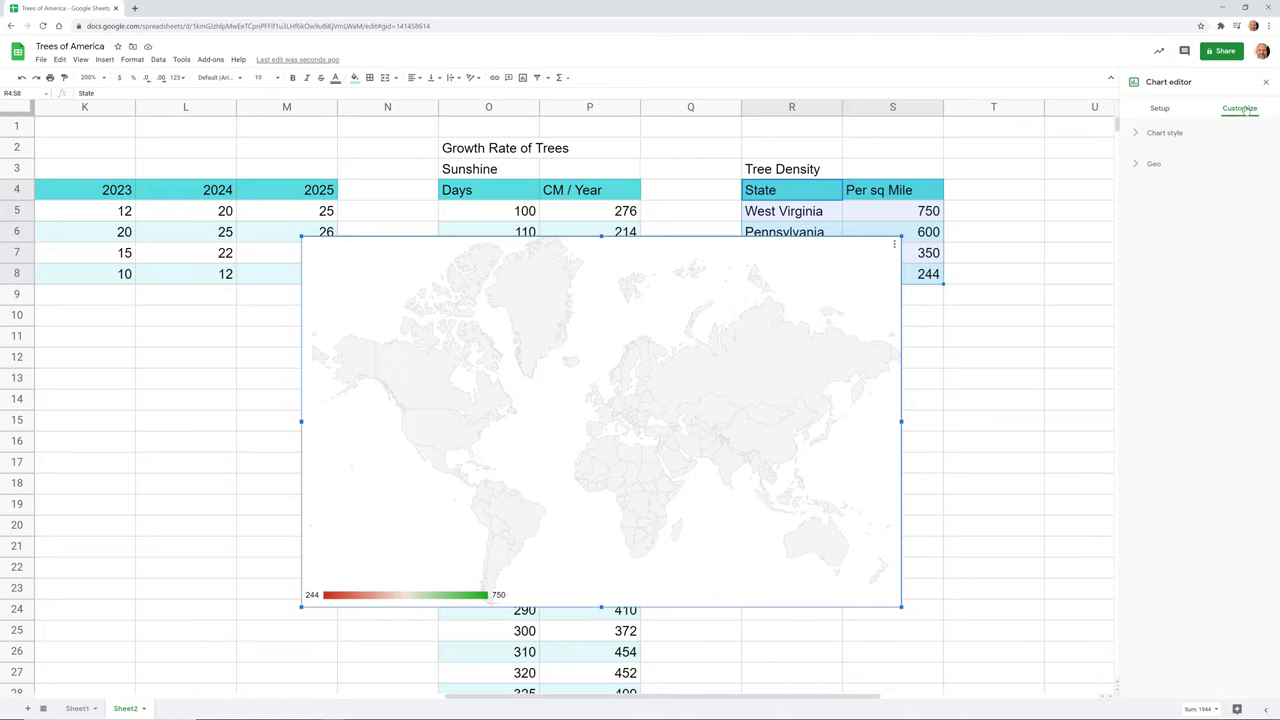
{"action": "left_click", "coordinate": [1138, 138]}
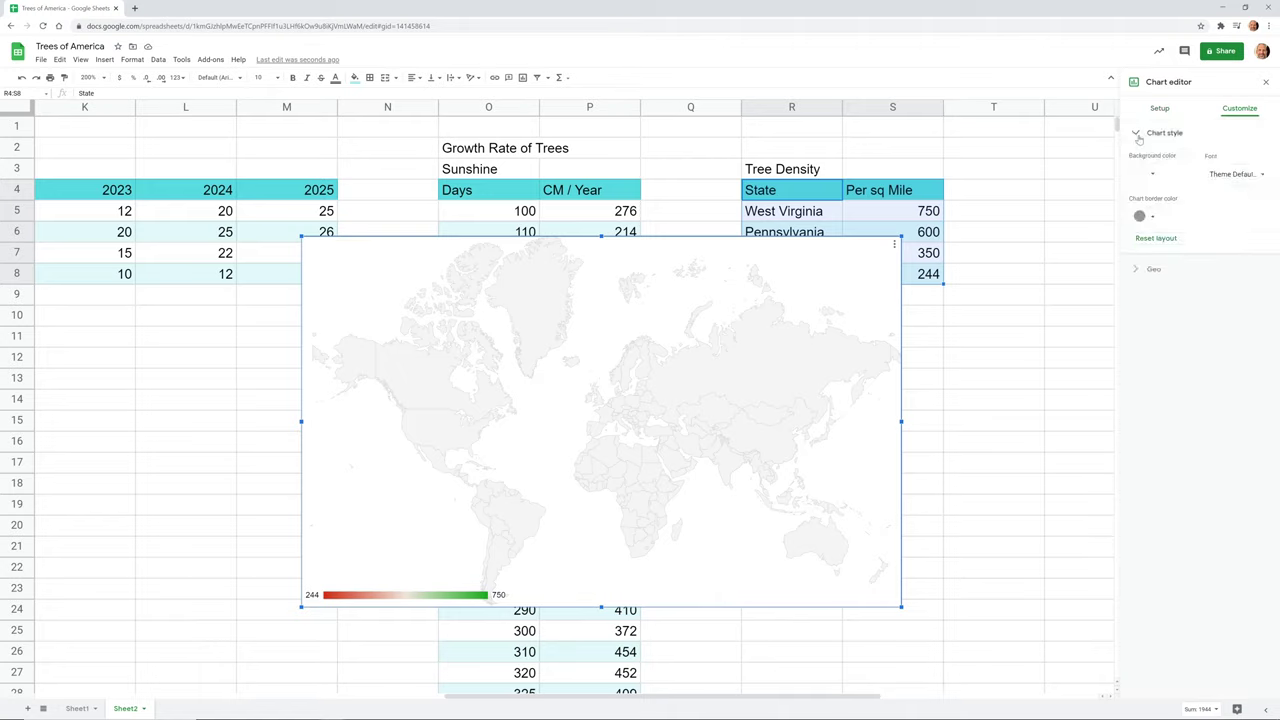
{"action": "left_click", "coordinate": [1138, 133]}
{"action": "left_click", "coordinate": [1138, 165]}
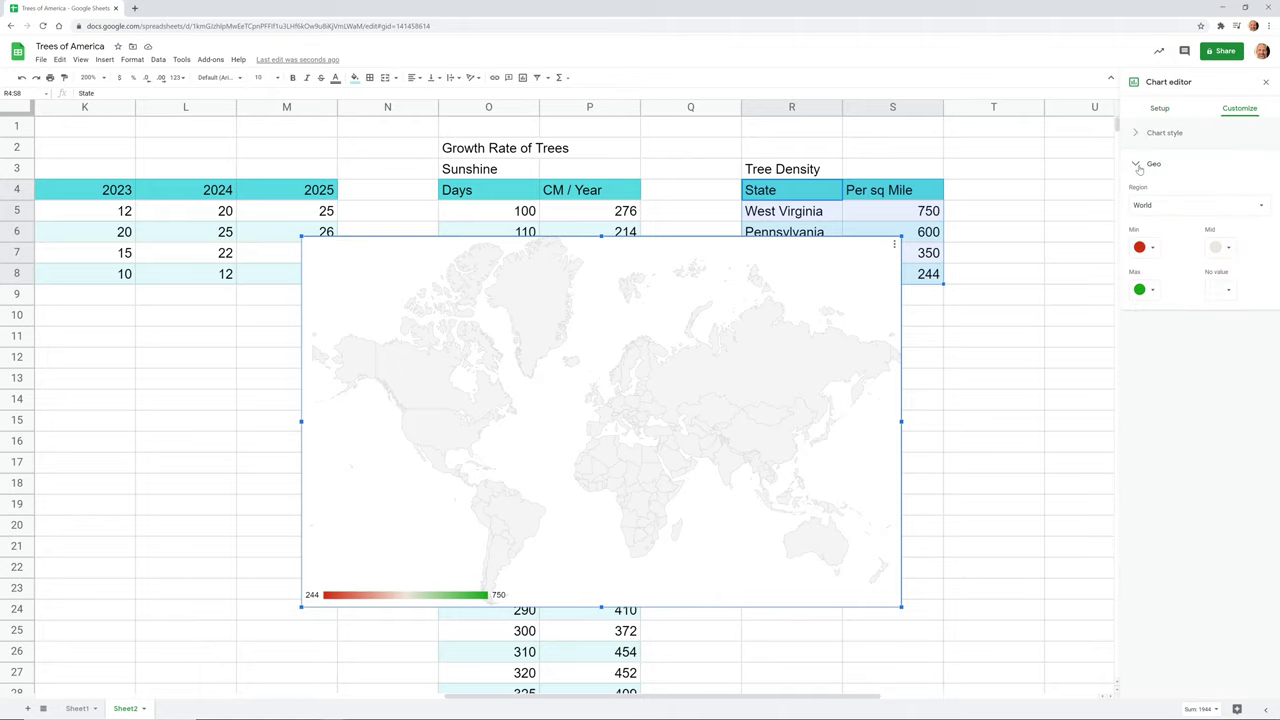
{"action": "left_click", "coordinate": [1148, 205]}
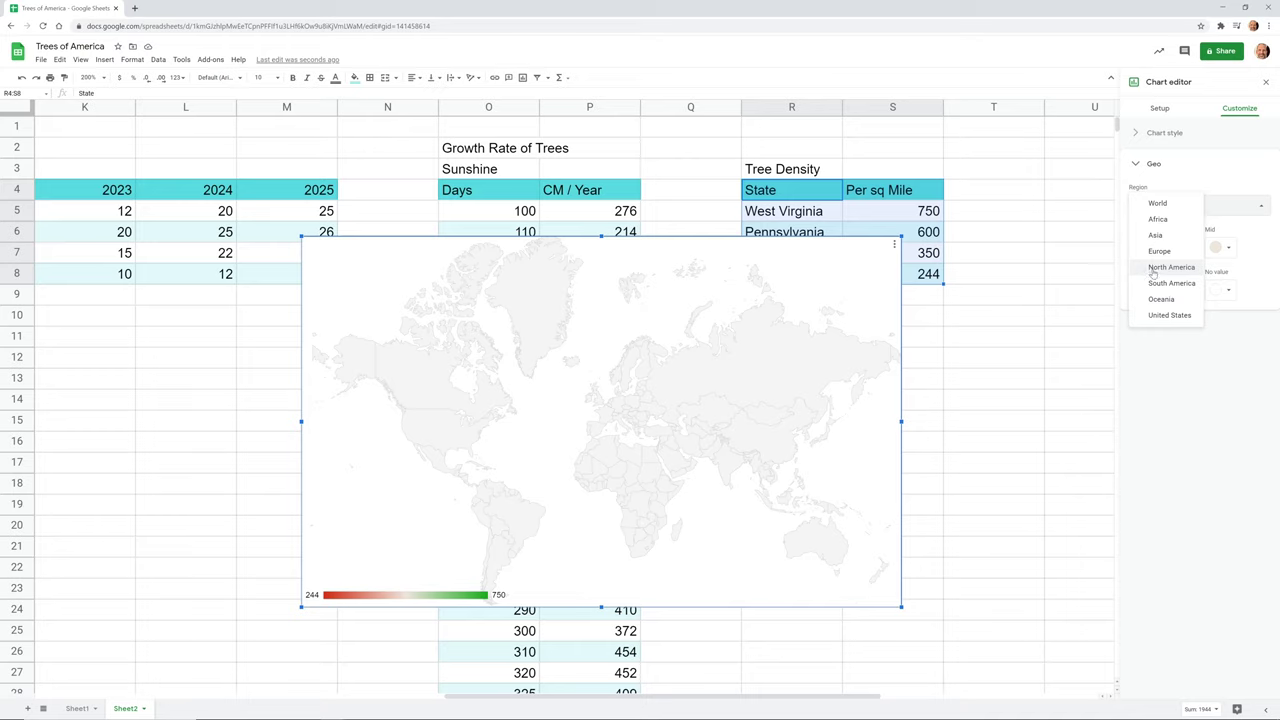
{"action": "left_click", "coordinate": [1168, 315]}
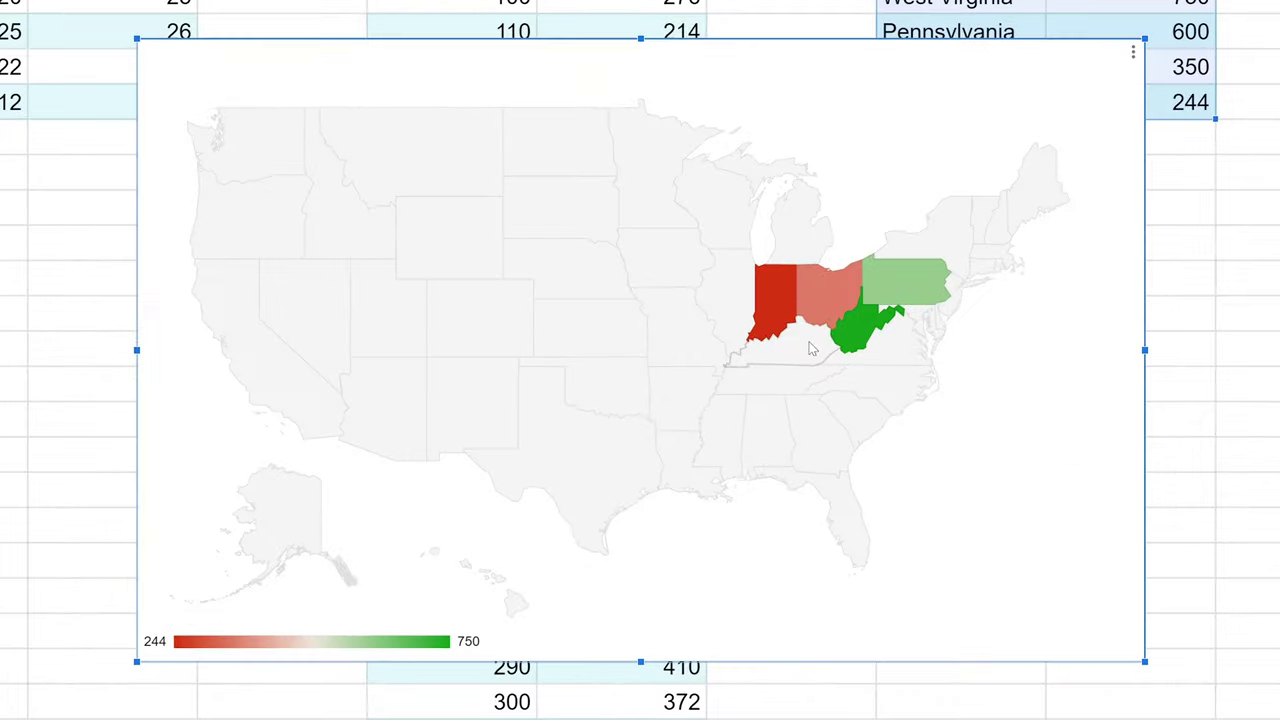
{"action": "mouse_move", "coordinate": [746, 391]}
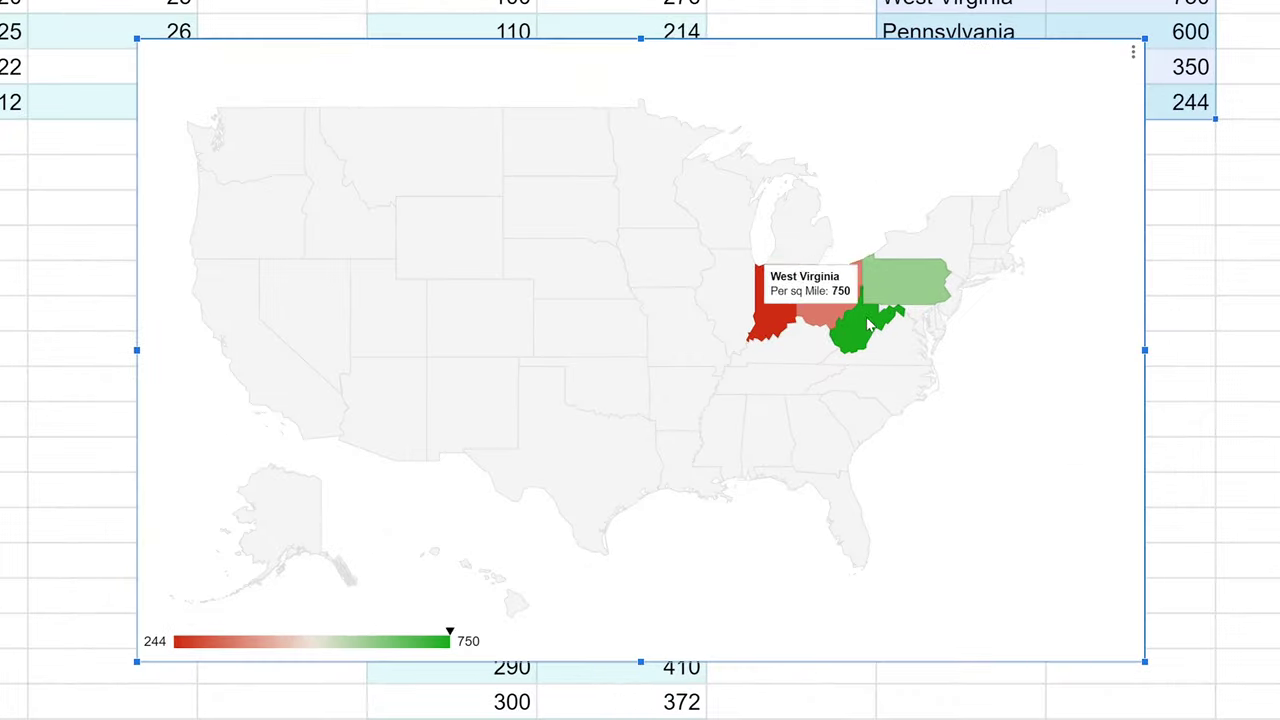
{"action": "mouse_move", "coordinate": [850, 312]}
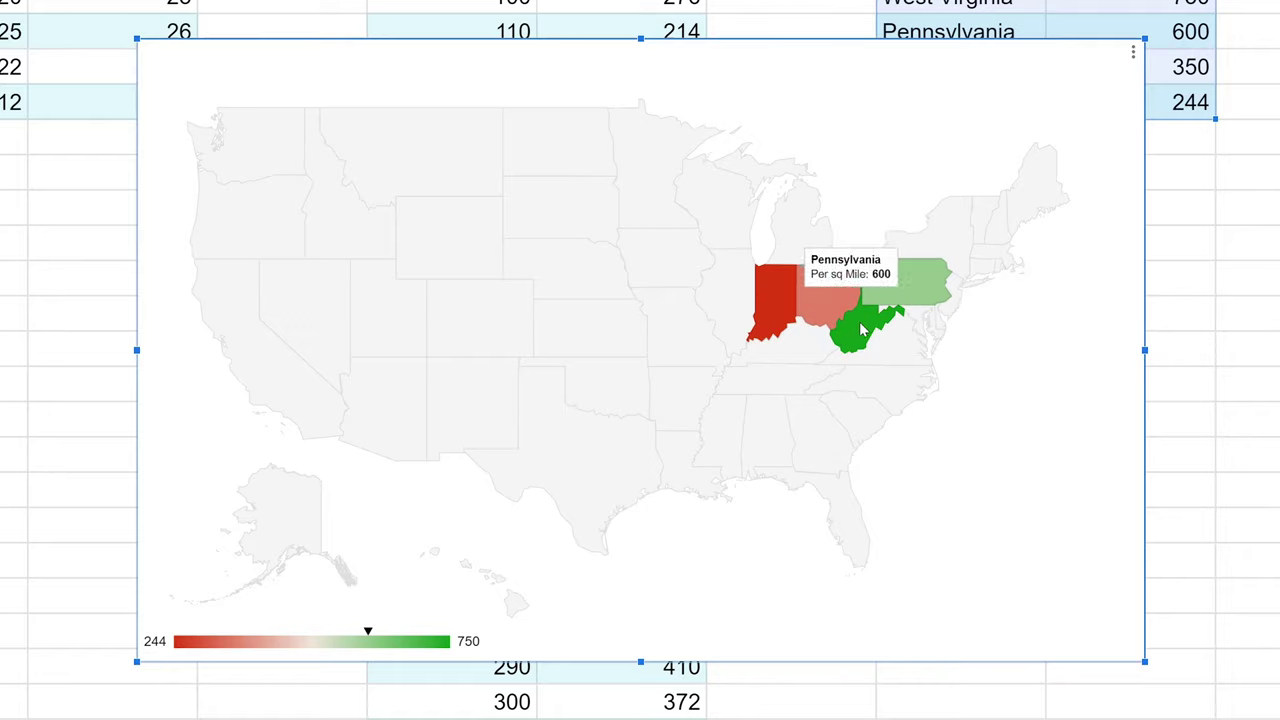
{"action": "key", "text": "Escape"}
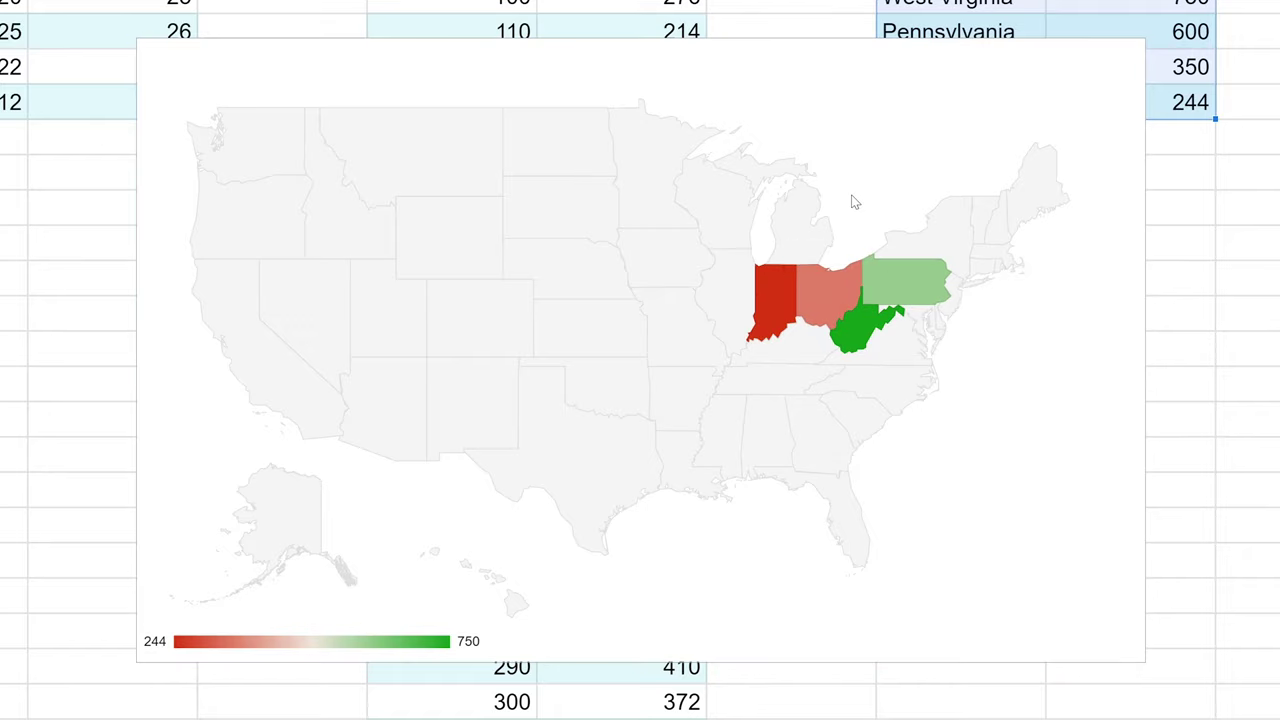
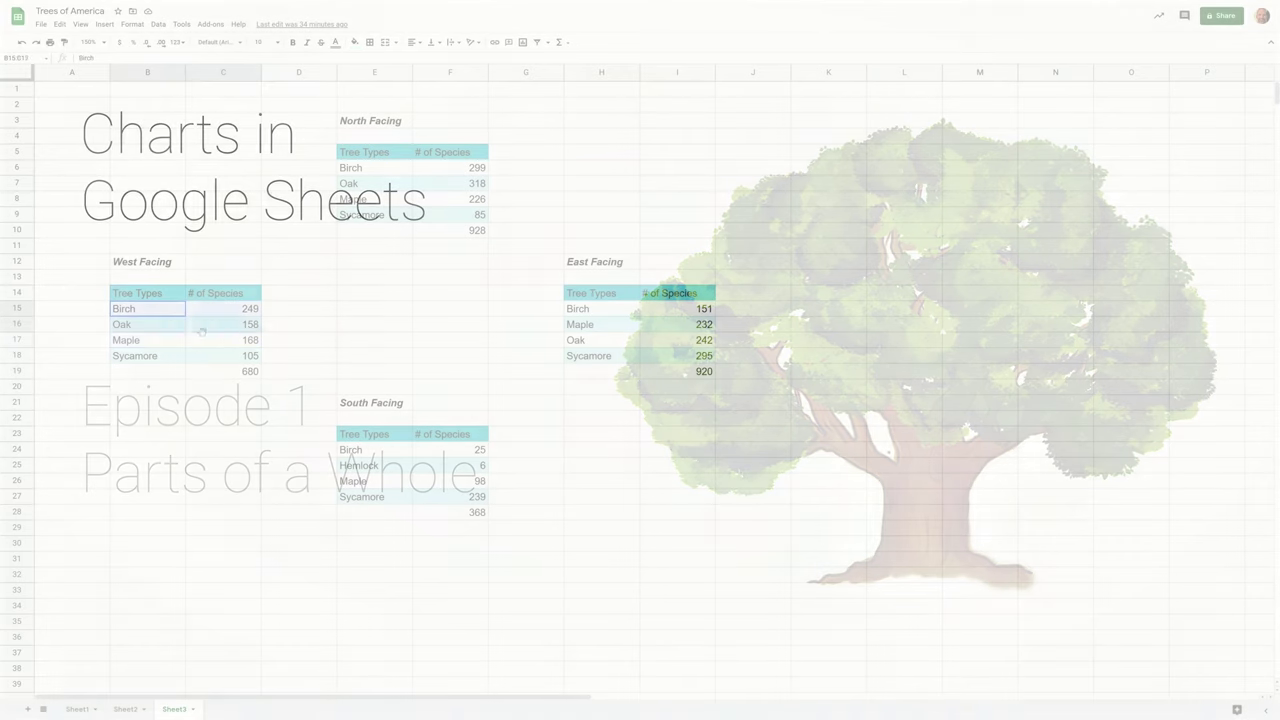
- Insert a pie chart from the West Facing tree types and species counts in B14:C18, leaving out the total row
{"action": "left_click", "coordinate": [232, 372]}
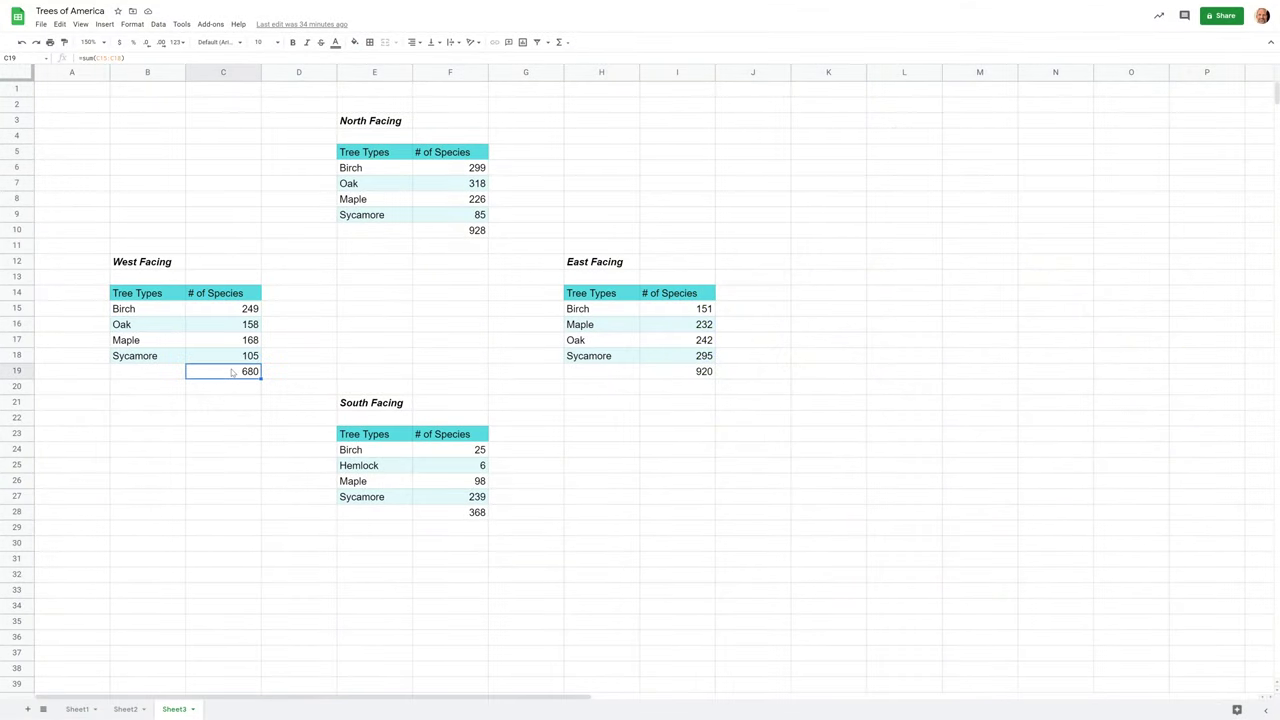
{"action": "left_click", "coordinate": [222, 314]}
{"action": "left_click", "coordinate": [225, 328]}
{"action": "left_click_drag", "start_coordinate": [155, 313], "coordinate": [235, 373]}
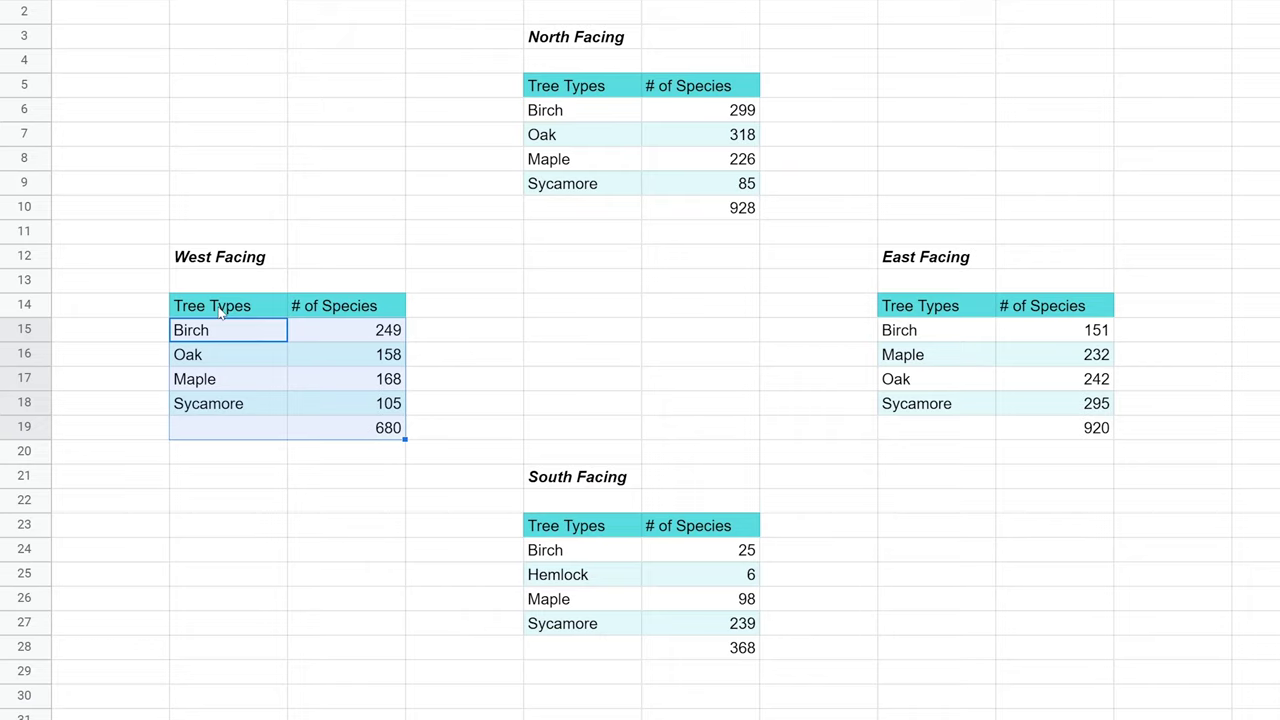
{"action": "left_click_drag", "start_coordinate": [219, 312], "coordinate": [343, 404]}
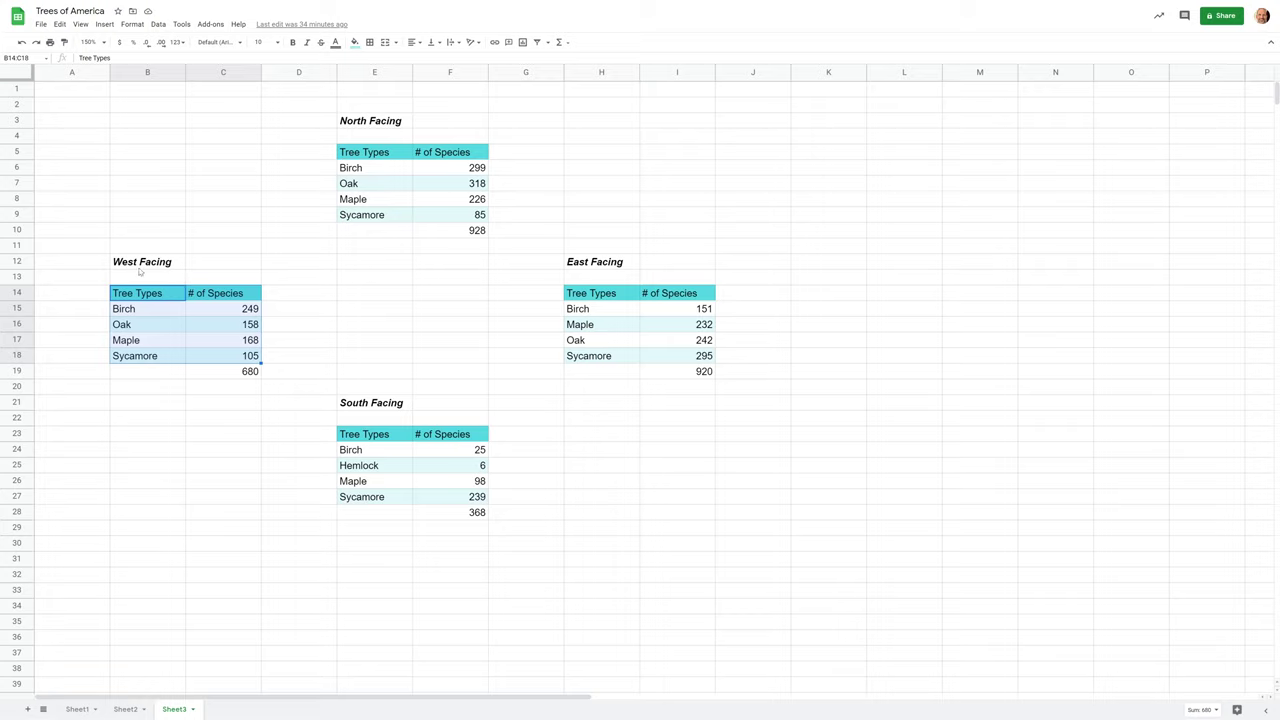
{"action": "left_click", "coordinate": [105, 24]}
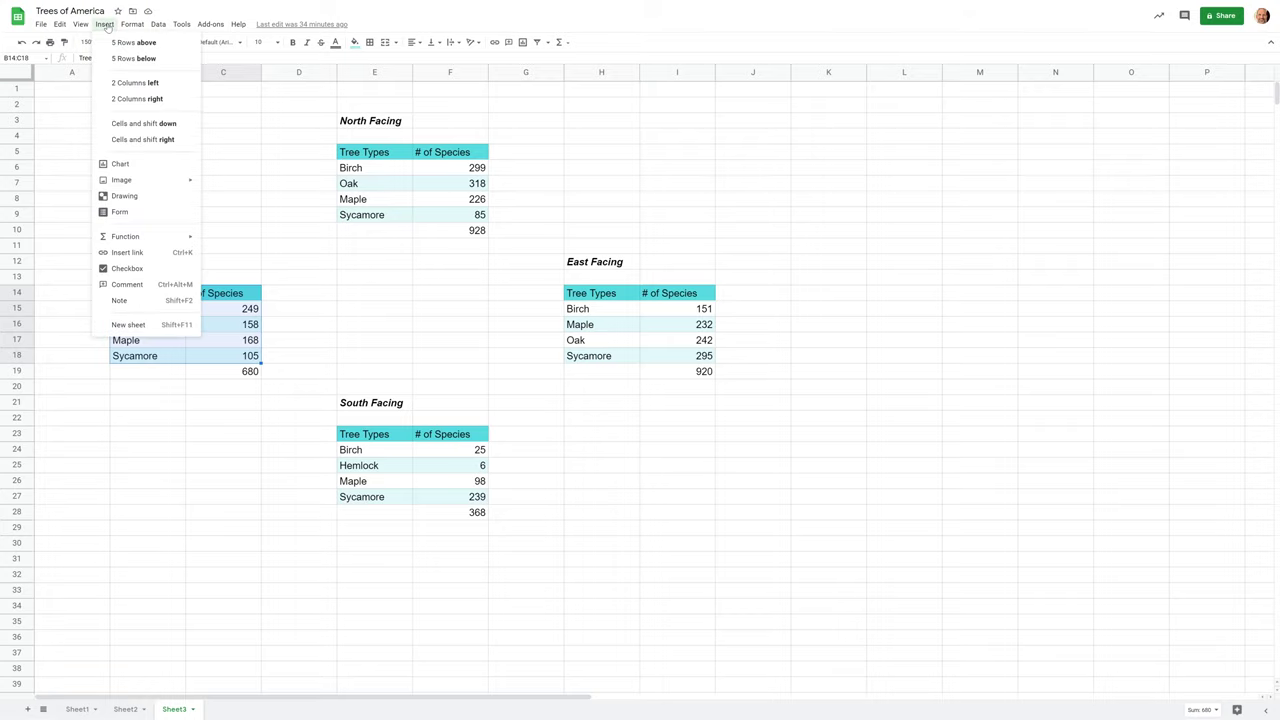
{"action": "left_click", "coordinate": [121, 164]}
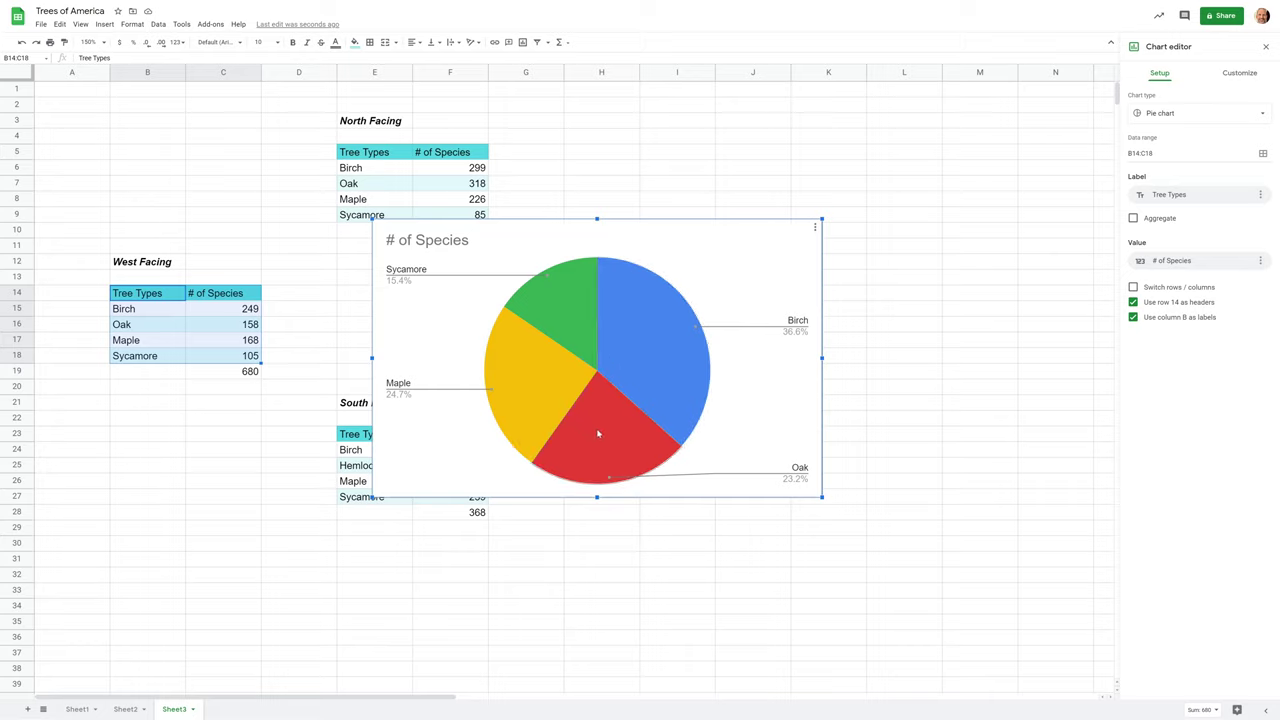
- Change the pie chart's title to "West Facing"
{"action": "left_click", "coordinate": [795, 474]}
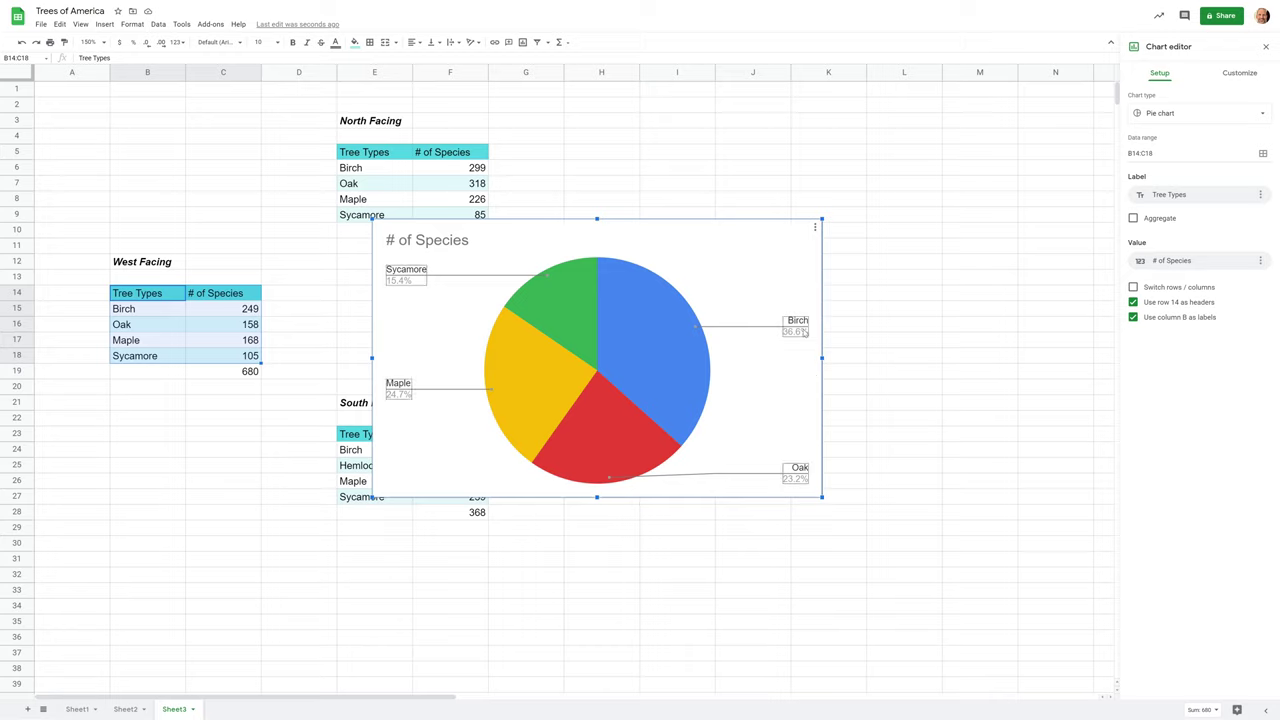
{"action": "left_click", "coordinate": [504, 258]}
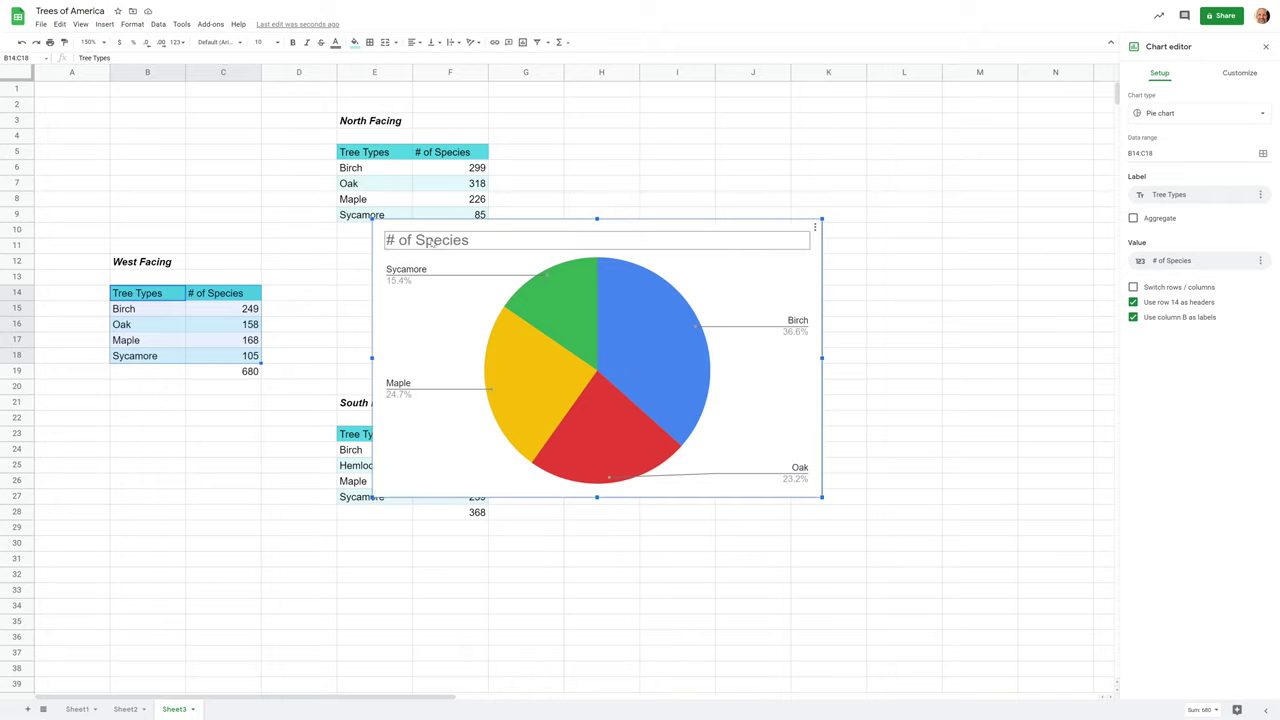
{"action": "left_click", "coordinate": [430, 242]}
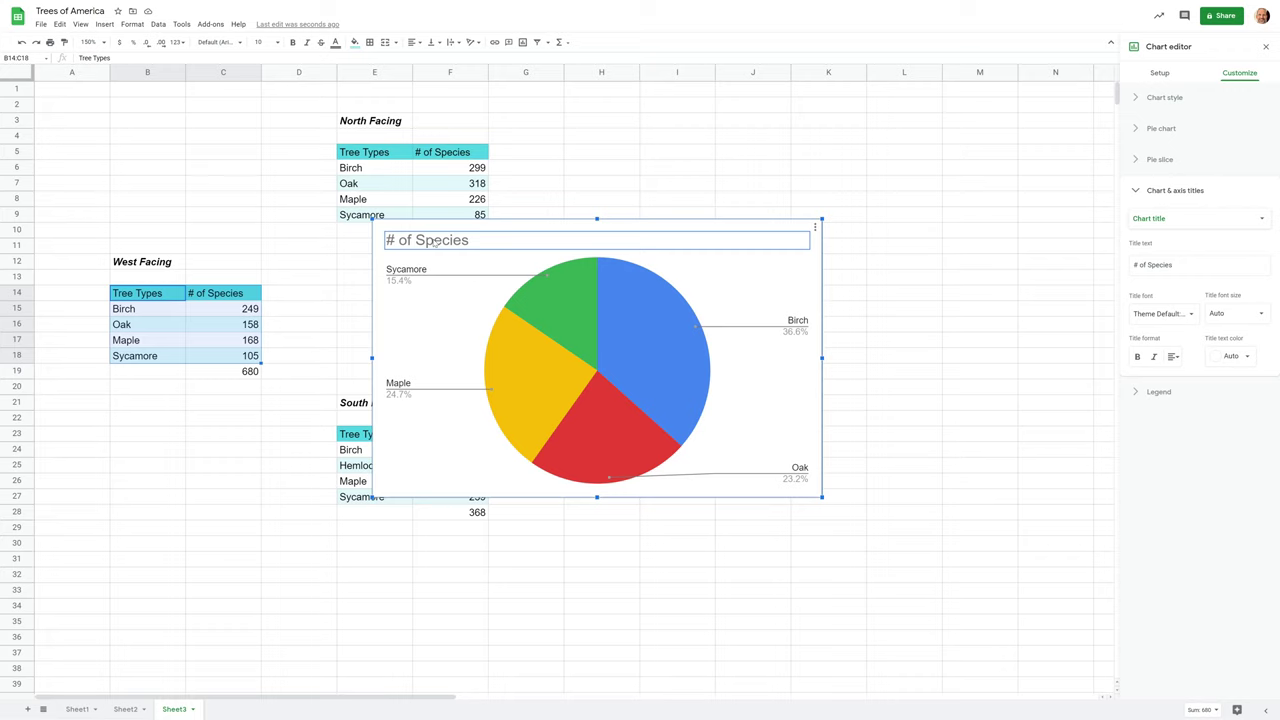
{"action": "left_click", "coordinate": [454, 248]}
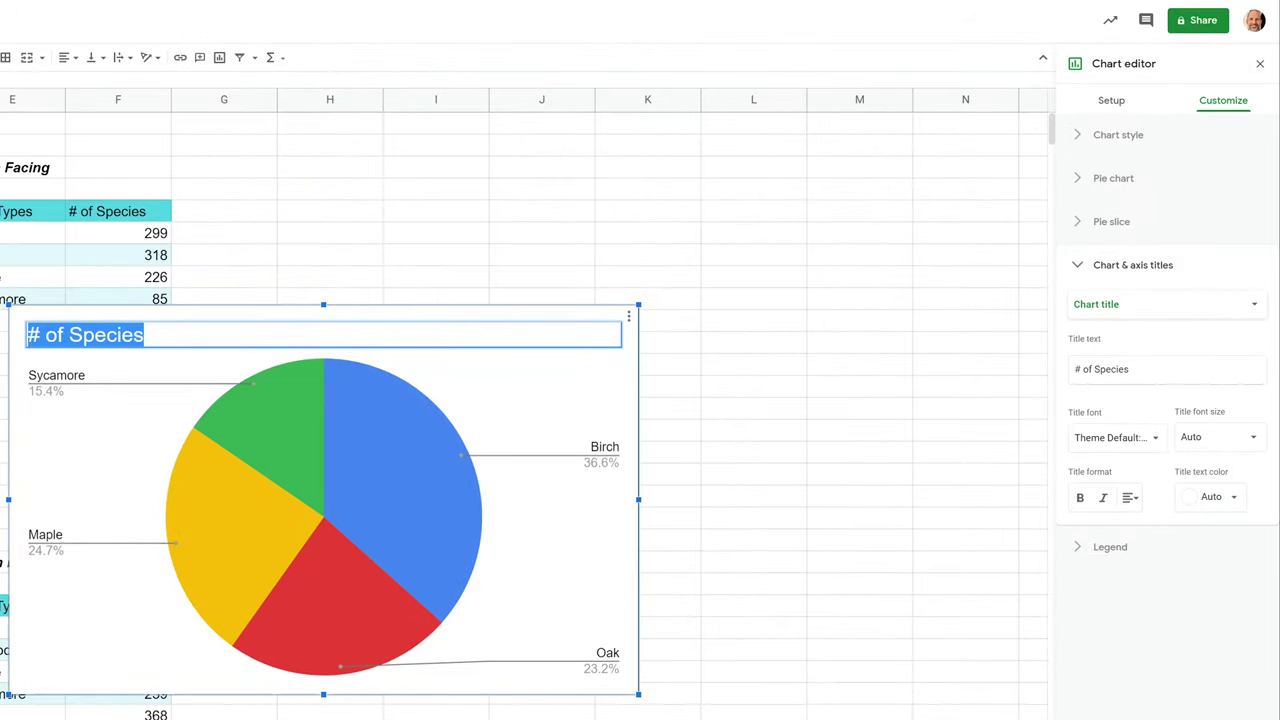
{"action": "left_click", "coordinate": [1112, 369]}
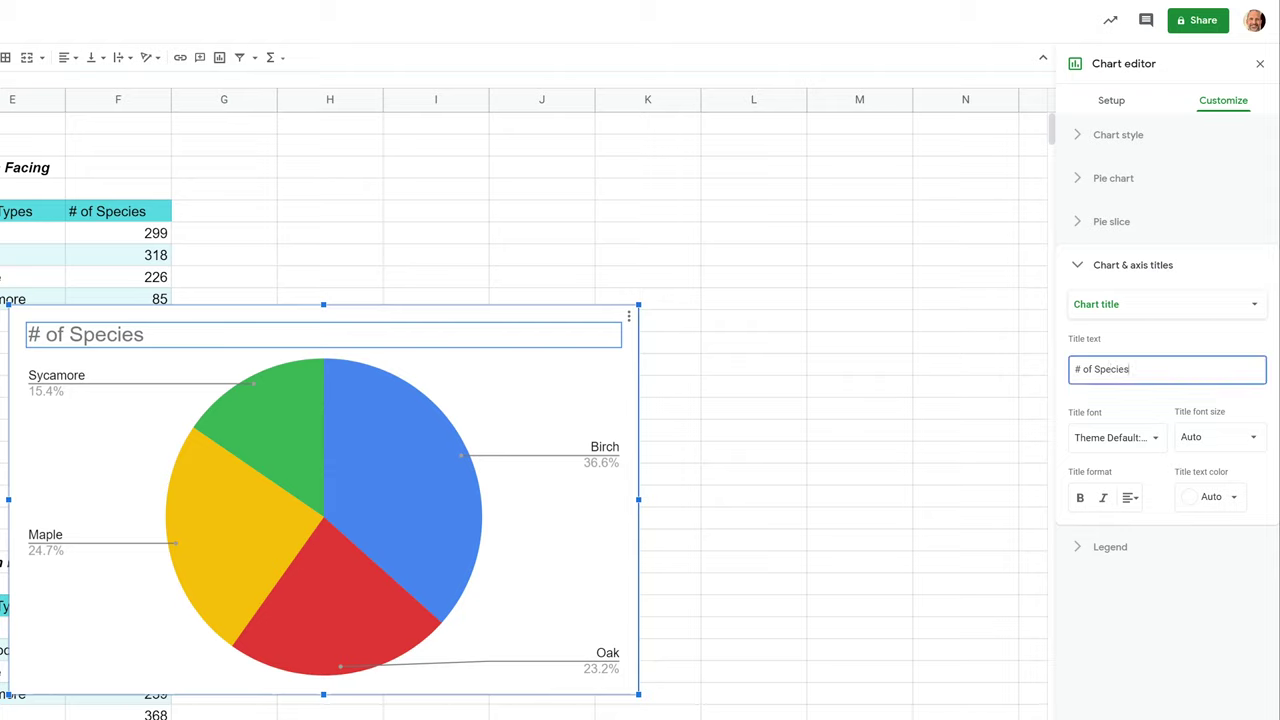
{"action": "left_click_drag", "start_coordinate": [1130, 369], "coordinate": [1068, 373]}
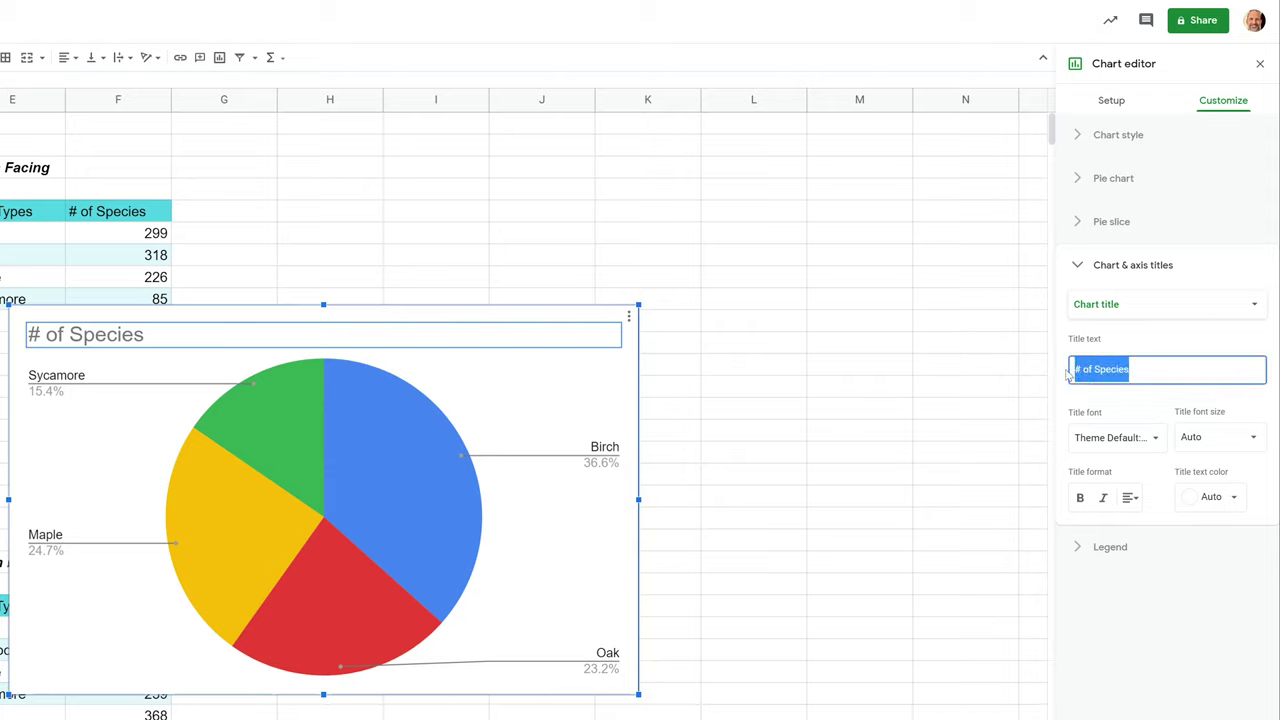
{"action": "type", "text": "West"}
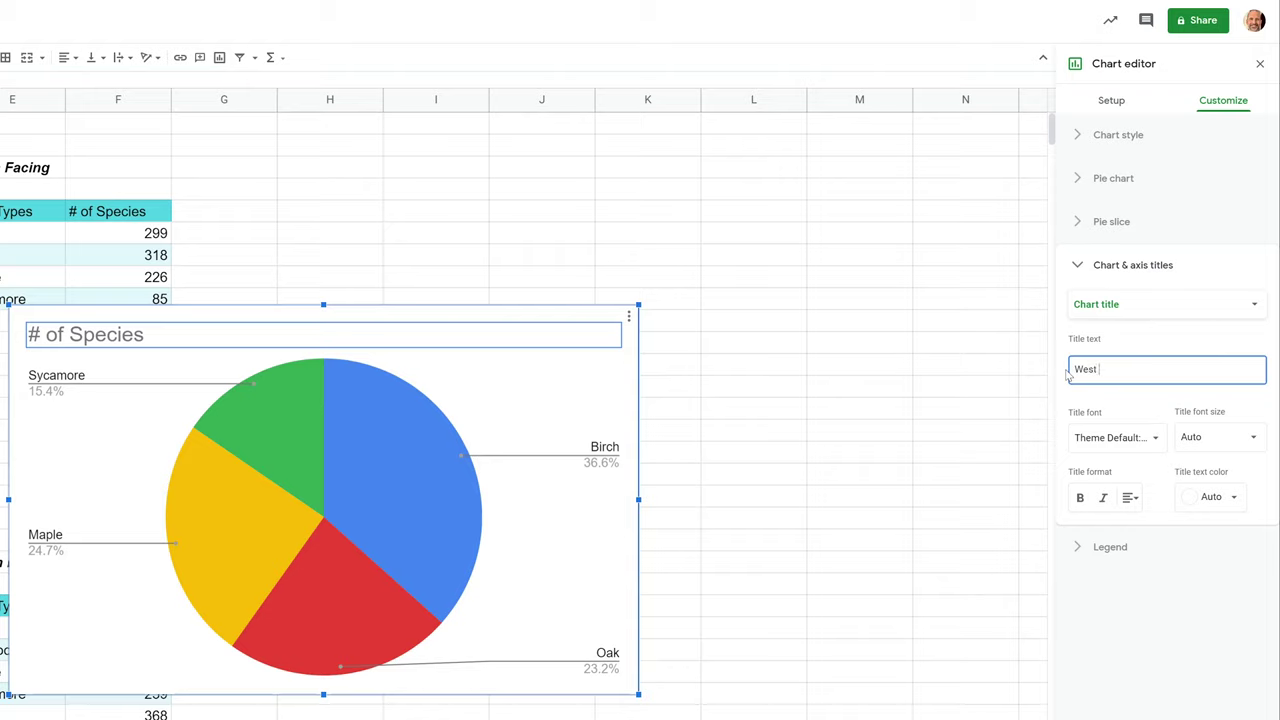
{"action": "type", "text": " Facing"}
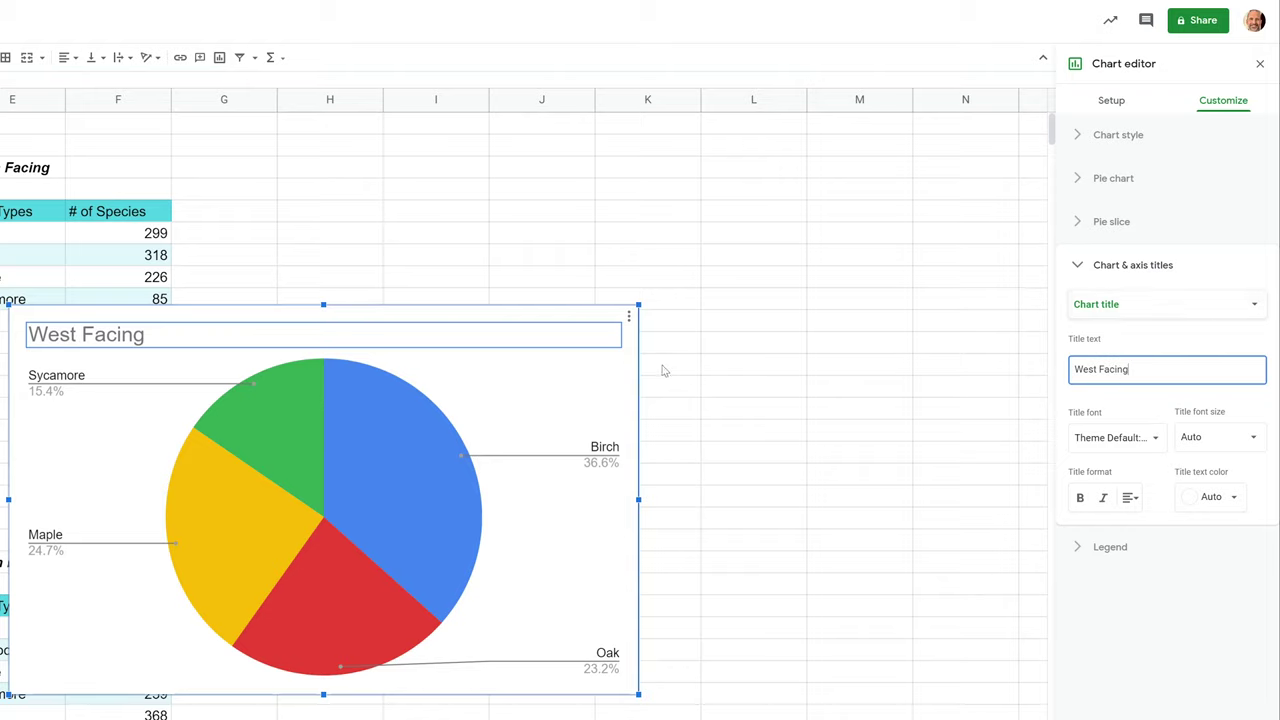
- Try the 3D pie chart type on the West Facing chart, and undo the change
{"action": "left_click", "coordinate": [1100, 135]}
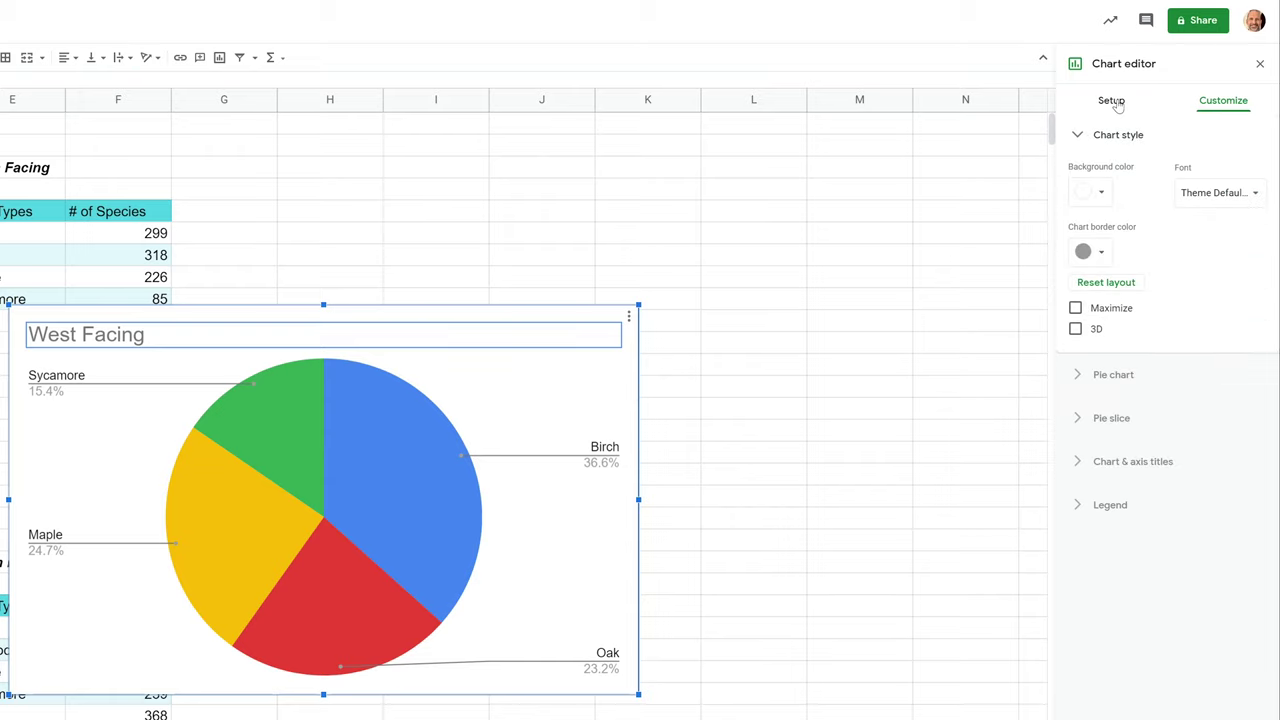
{"action": "left_click", "coordinate": [1113, 101]}
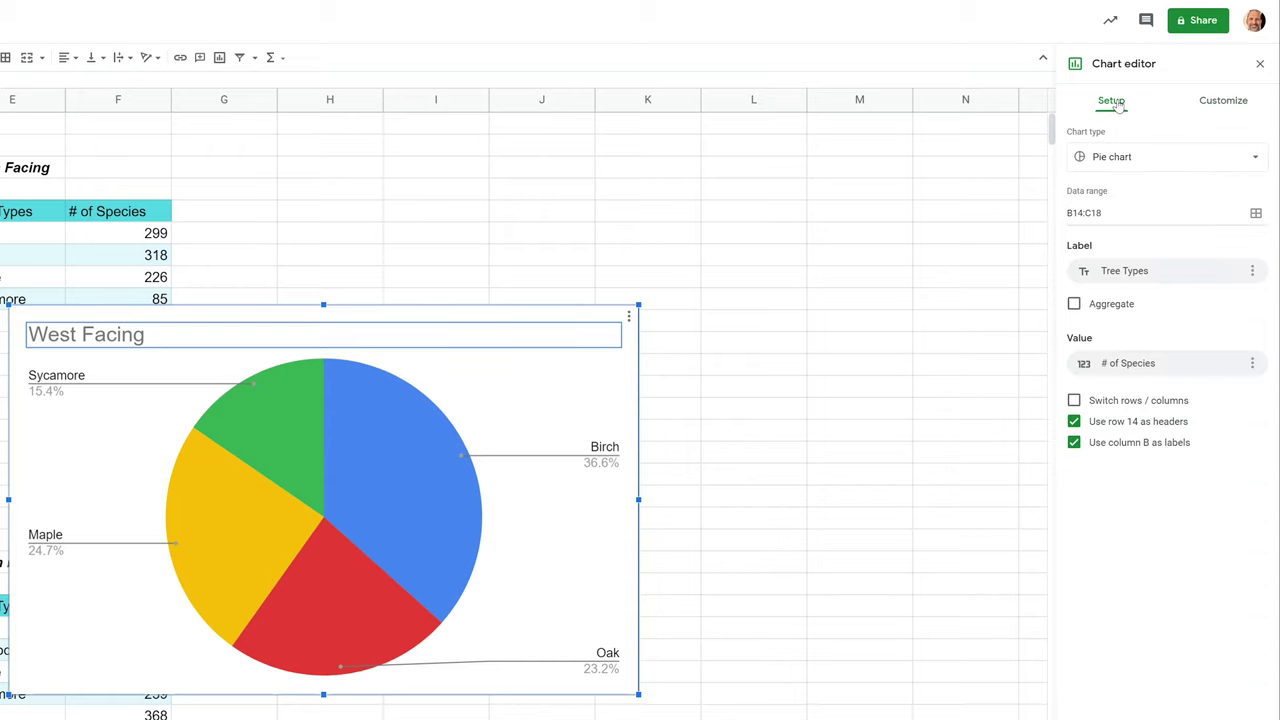
{"action": "left_click", "coordinate": [1124, 158]}
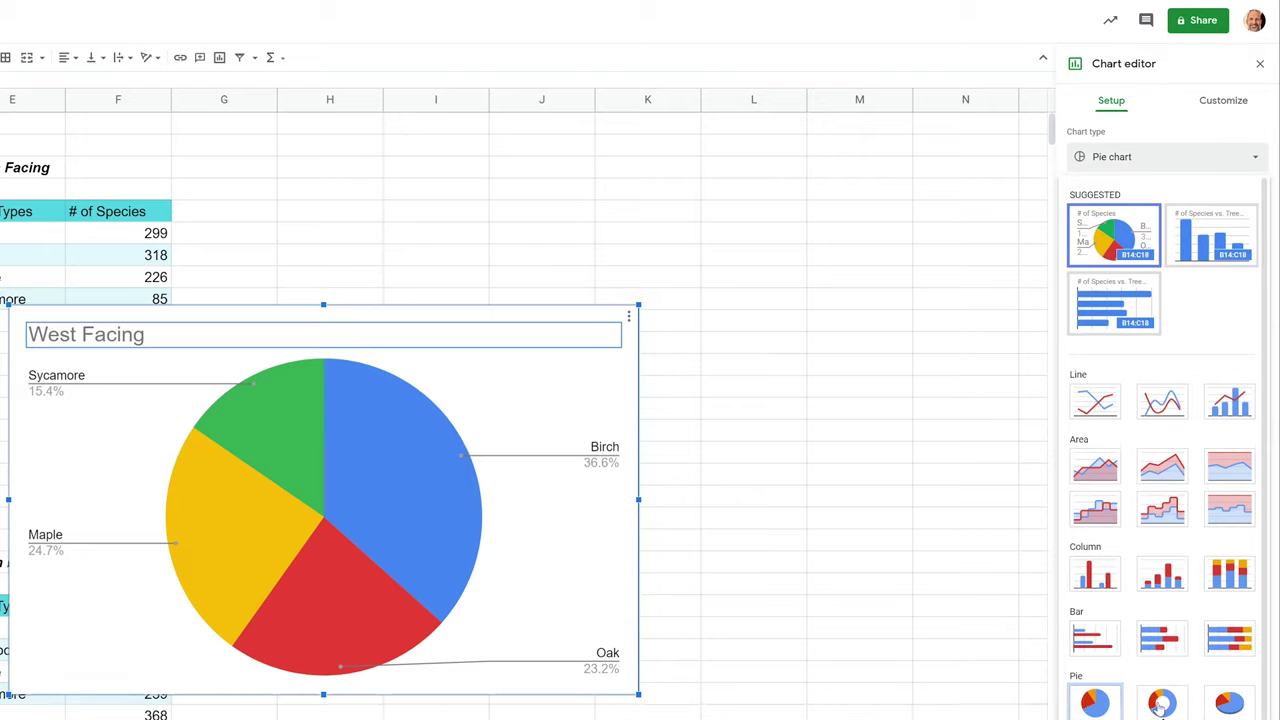
{"action": "left_click", "coordinate": [1230, 705]}
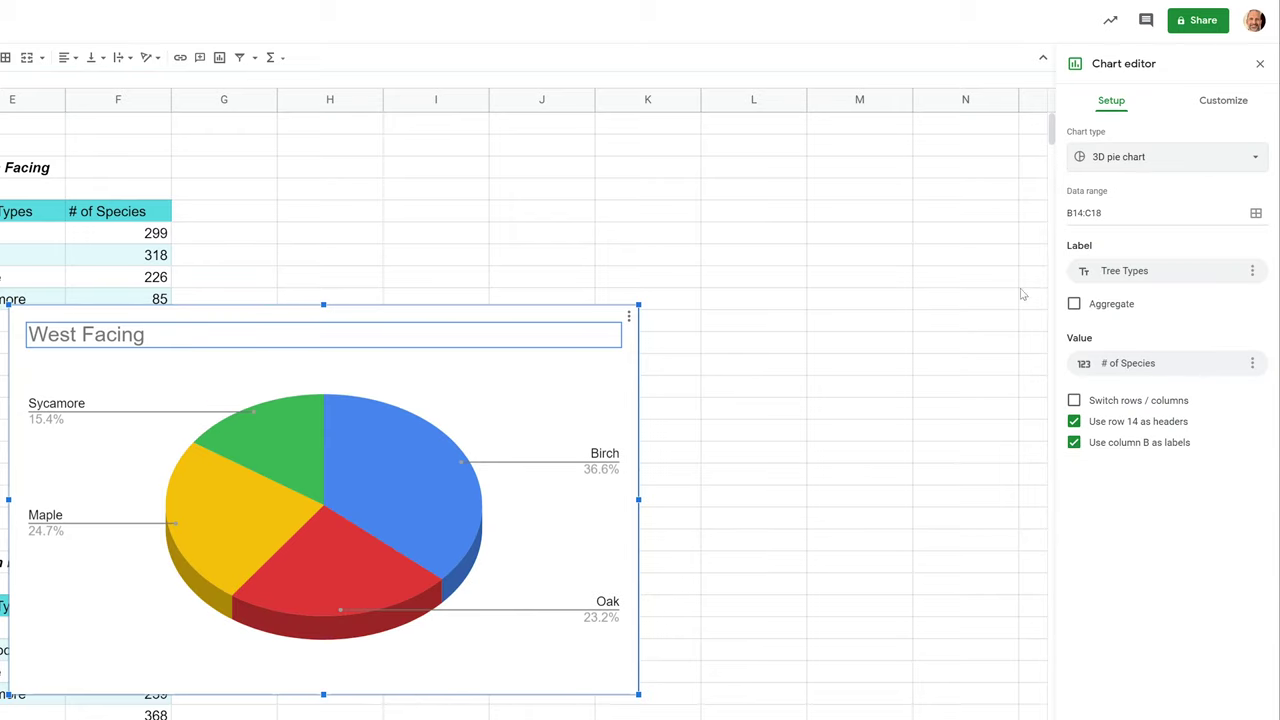
{"action": "key", "text": "ctrl+z"}
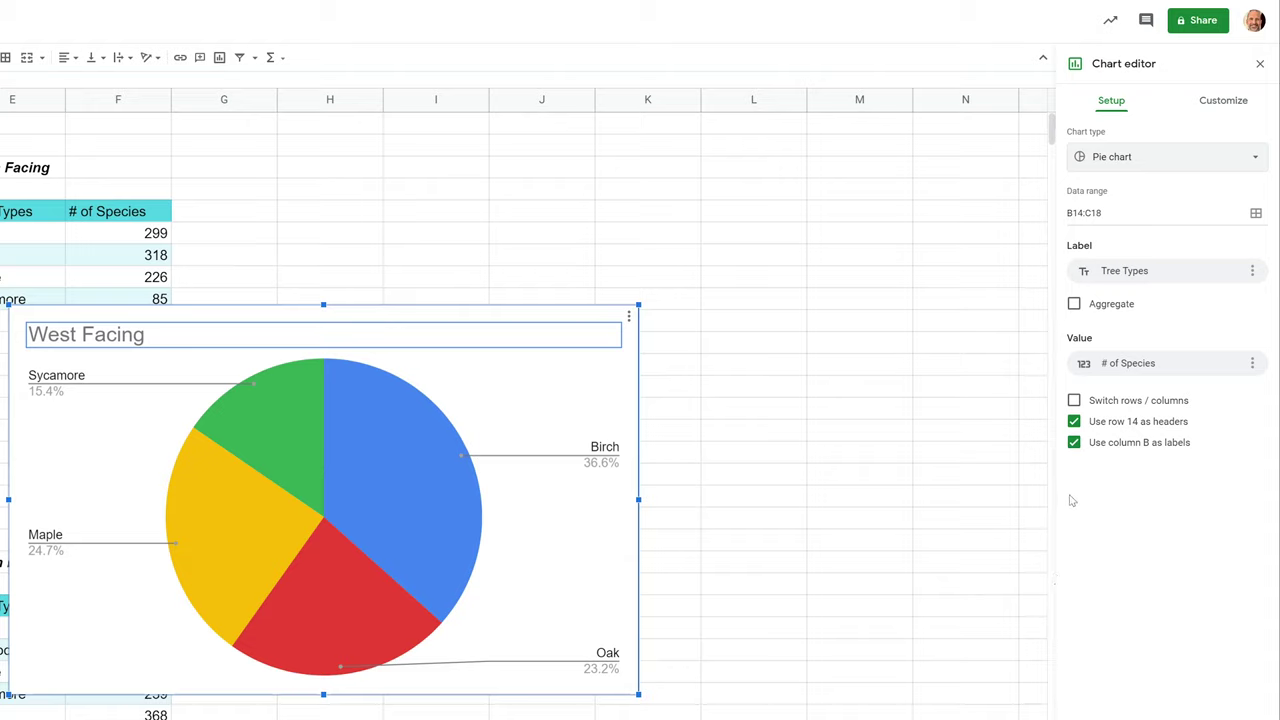
- Set the West Facing pie chart's slice label to Value so each slice carries its species count
{"action": "left_click", "coordinate": [59, 394]}
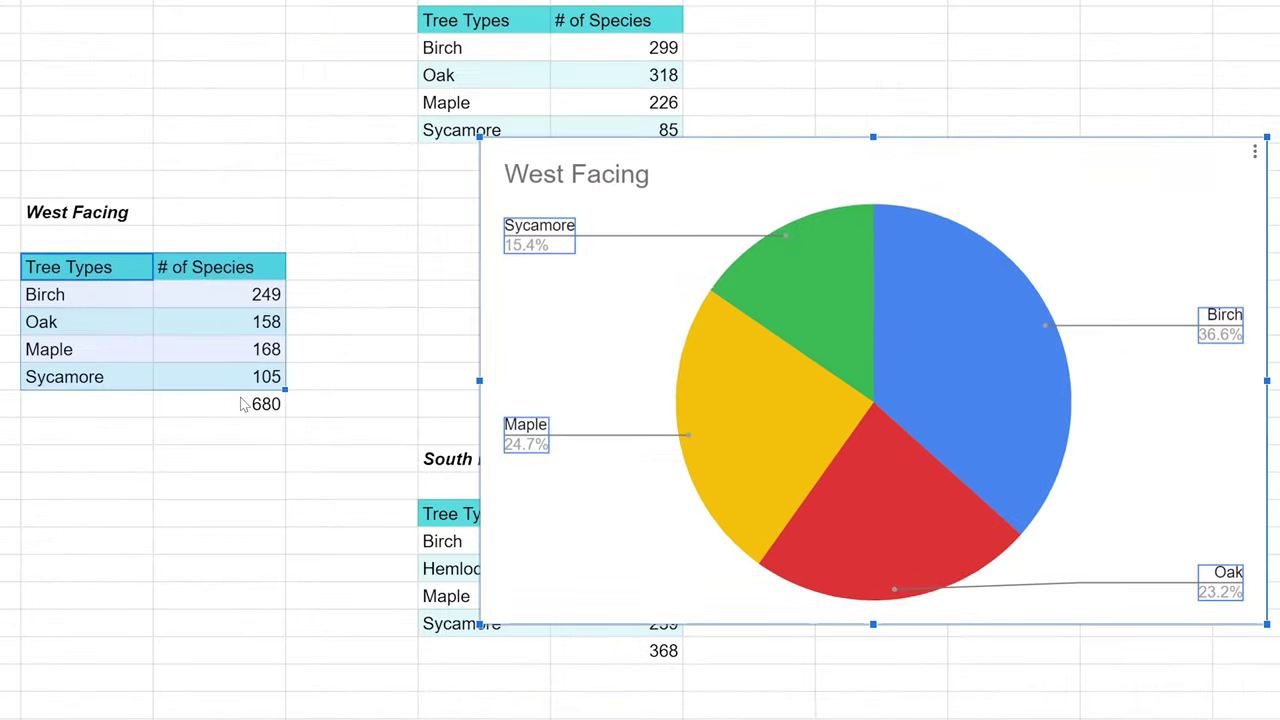
{"action": "left_click", "coordinate": [243, 404]}
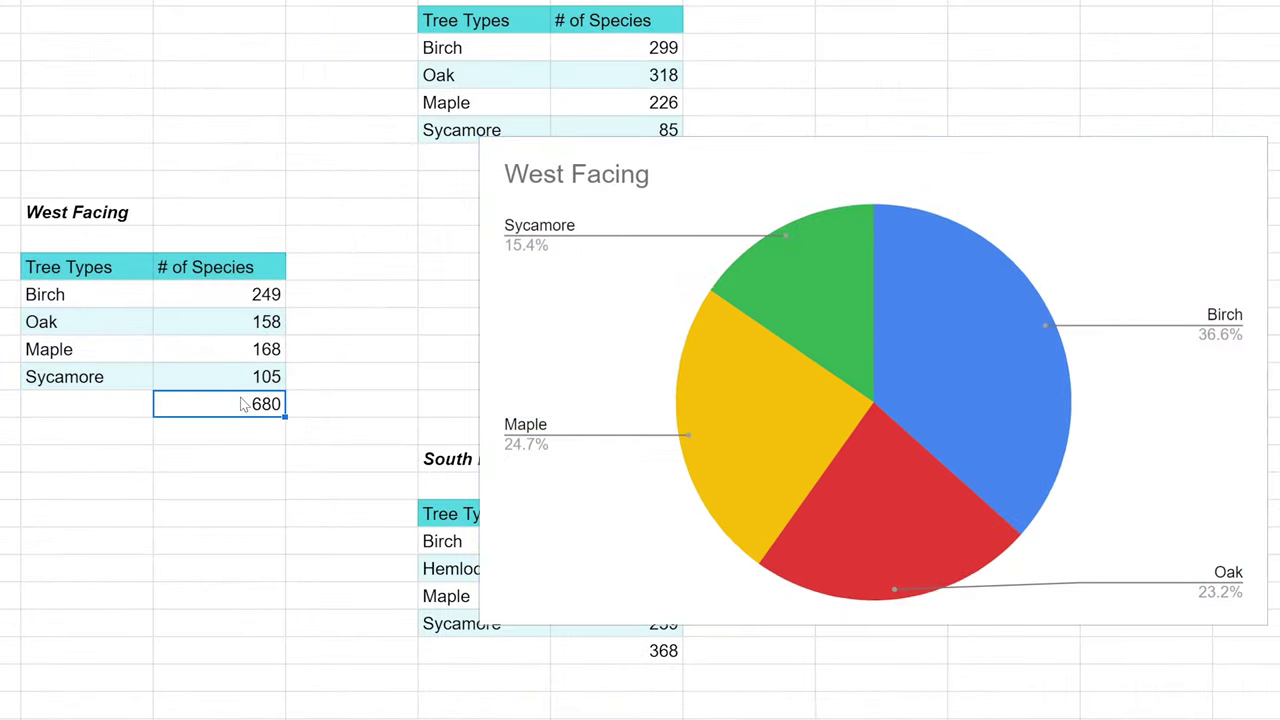
{"action": "left_click", "coordinate": [561, 237]}
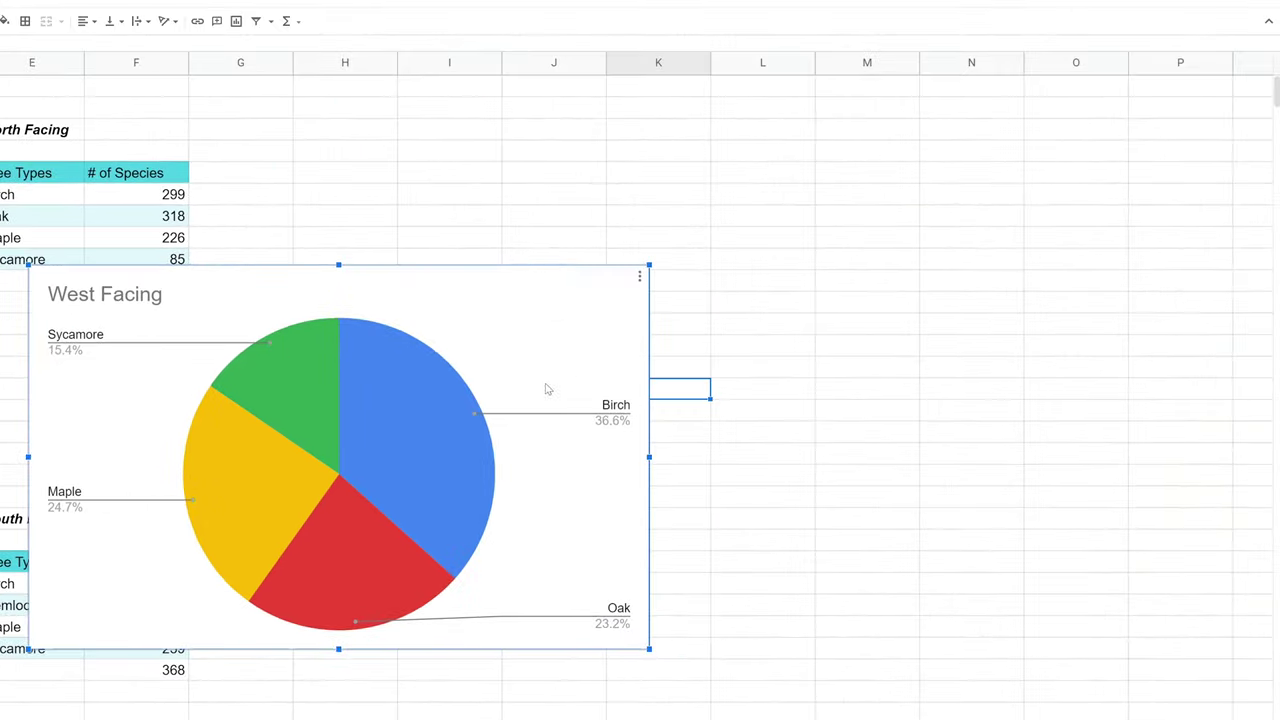
{"action": "mouse_move", "coordinate": [478, 420]}
{"action": "left_click", "coordinate": [639, 276]}
{"action": "left_click", "coordinate": [571, 291]}
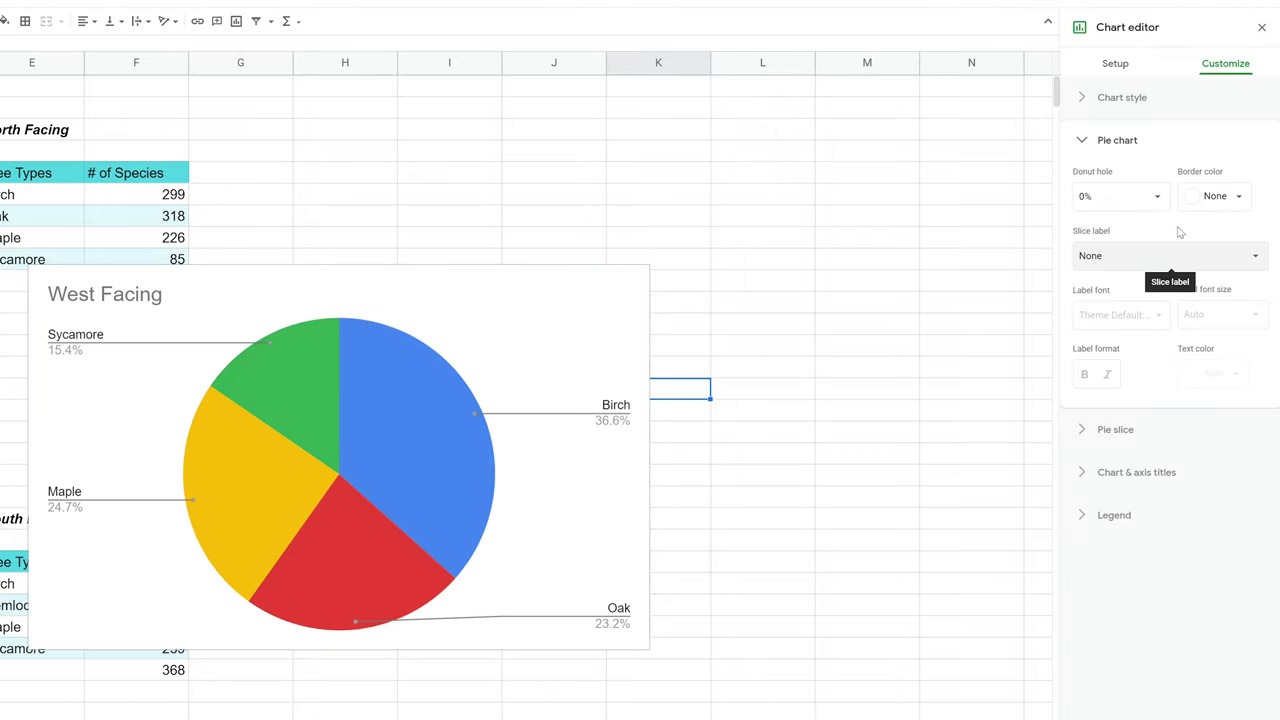
{"action": "left_click", "coordinate": [1080, 152]}
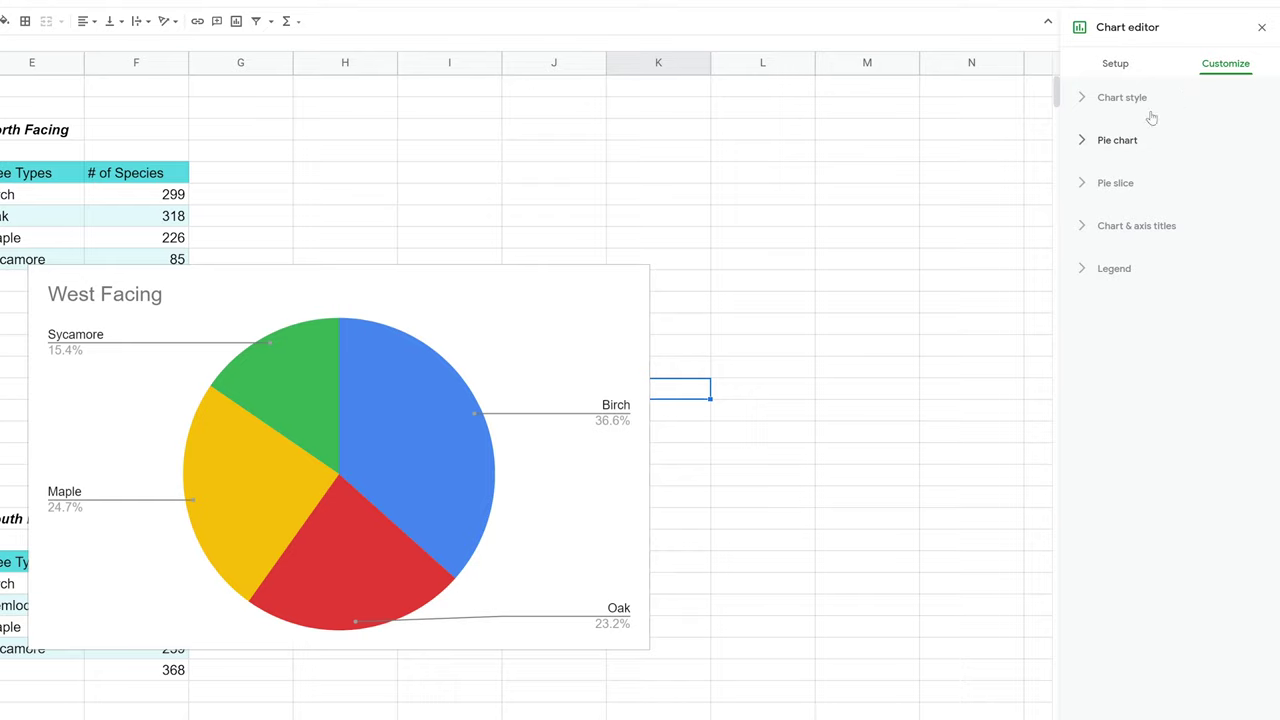
{"action": "left_click", "coordinate": [1081, 146]}
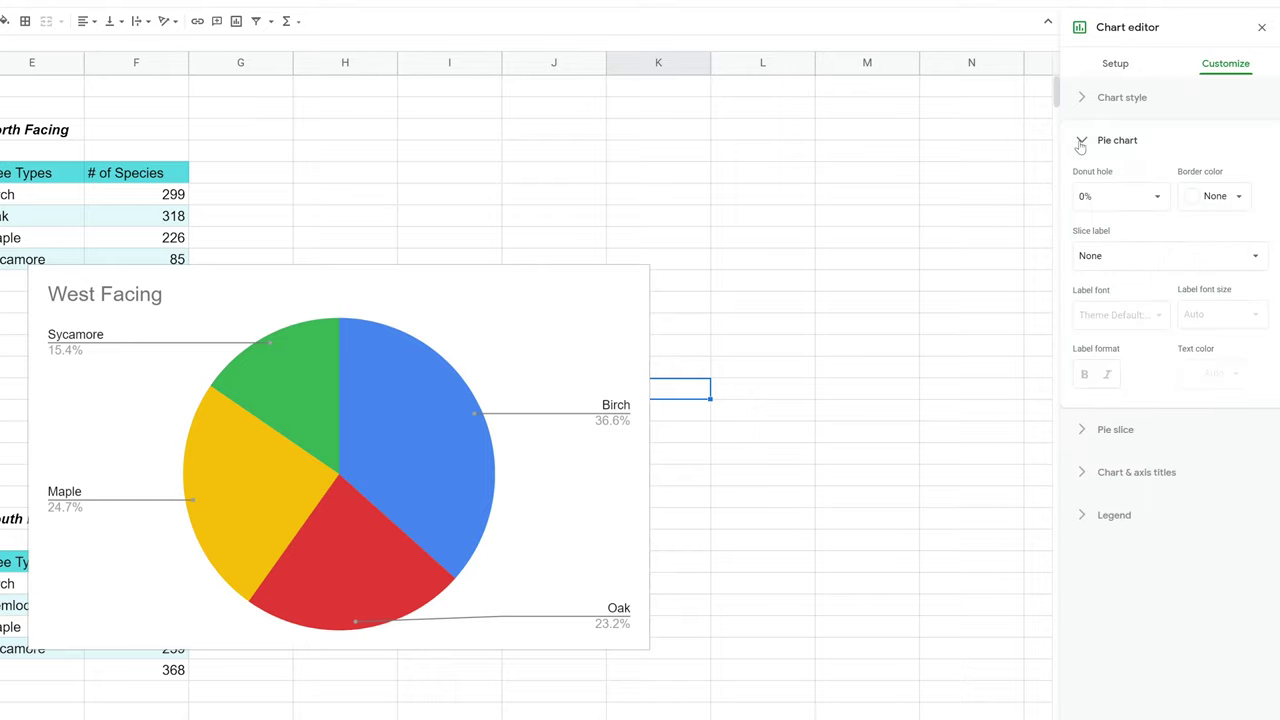
{"action": "left_click", "coordinate": [1126, 256]}
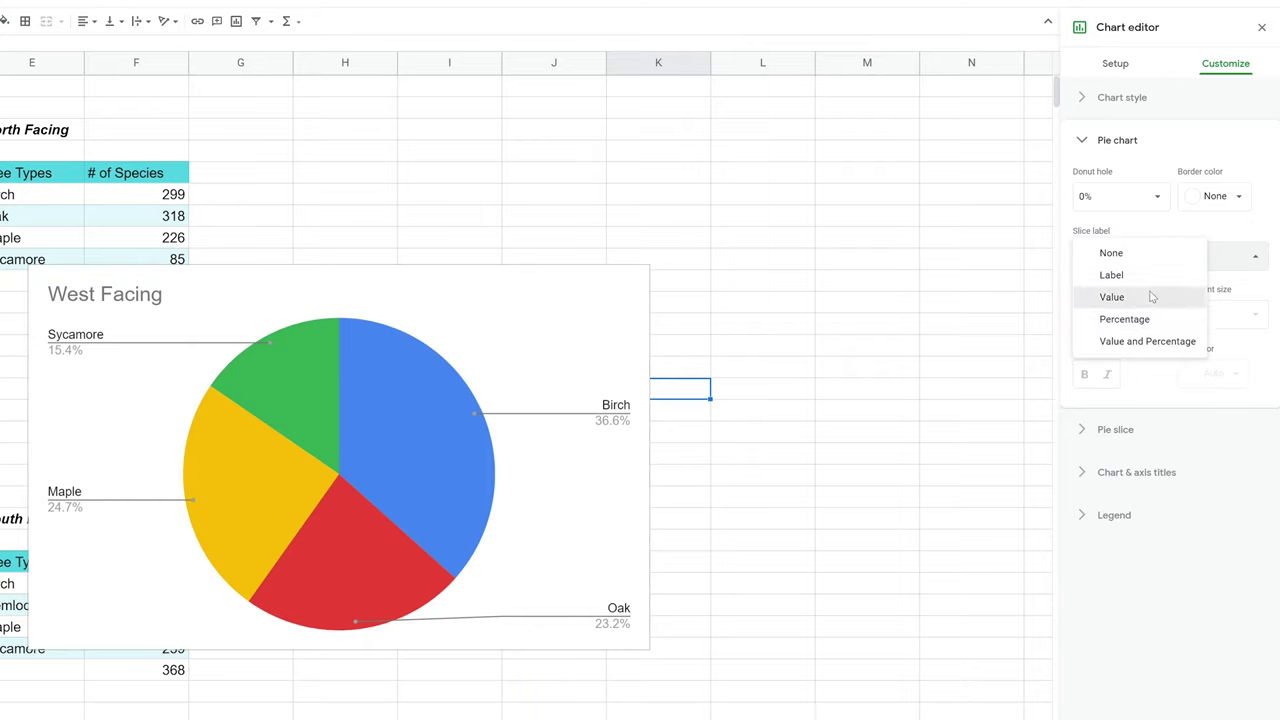
{"action": "left_click", "coordinate": [1150, 294]}
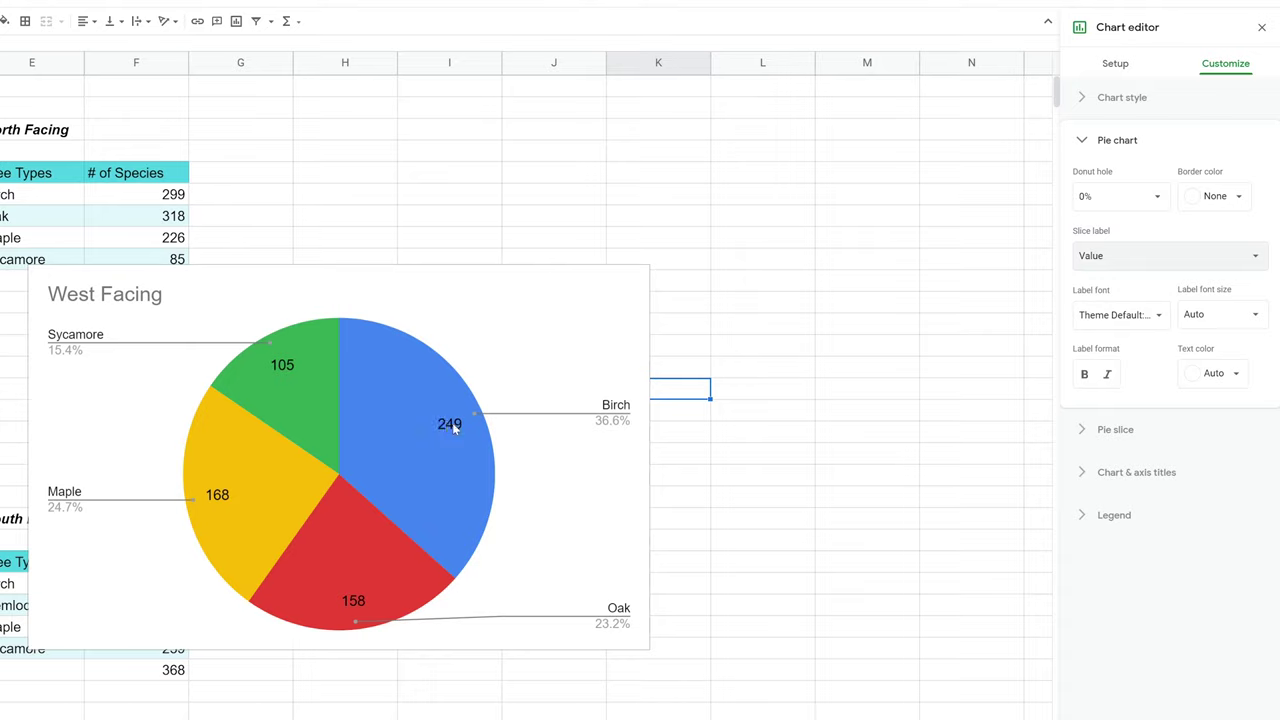
- Pull the Oak slice out of the West Facing pie by setting its distance from center to 25%
{"action": "left_click", "coordinate": [360, 540]}
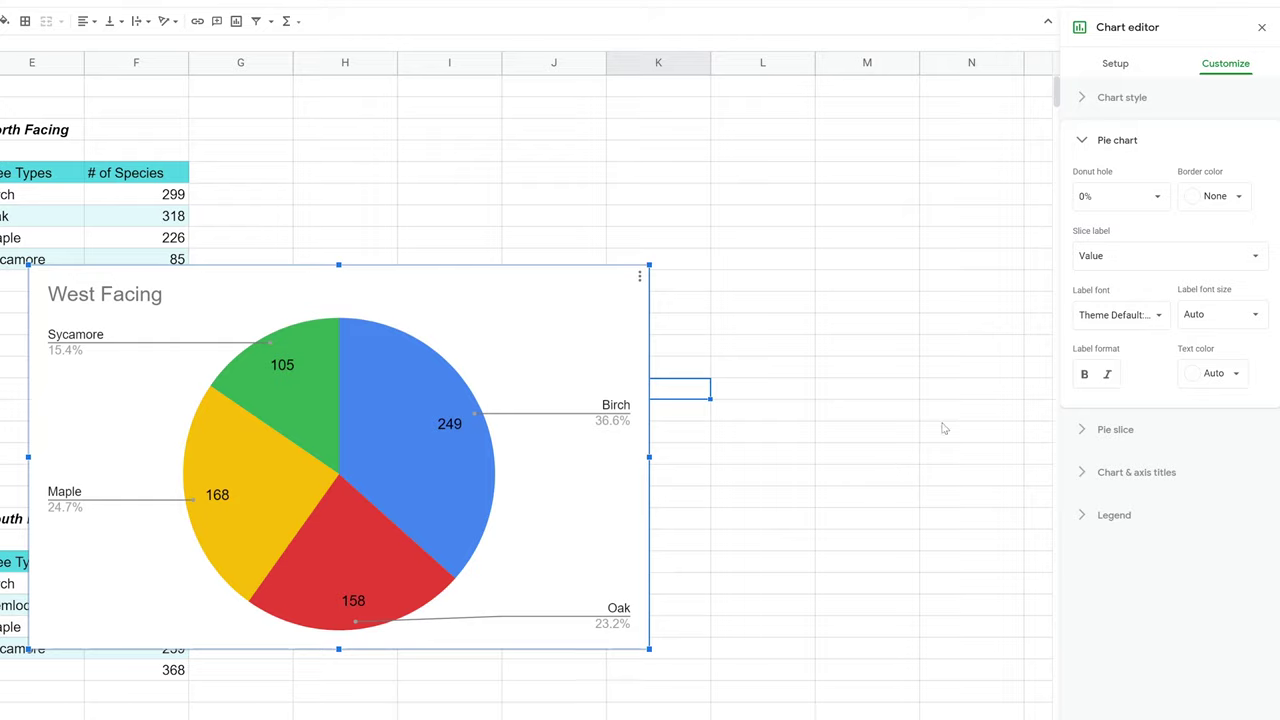
{"action": "left_click", "coordinate": [393, 559]}
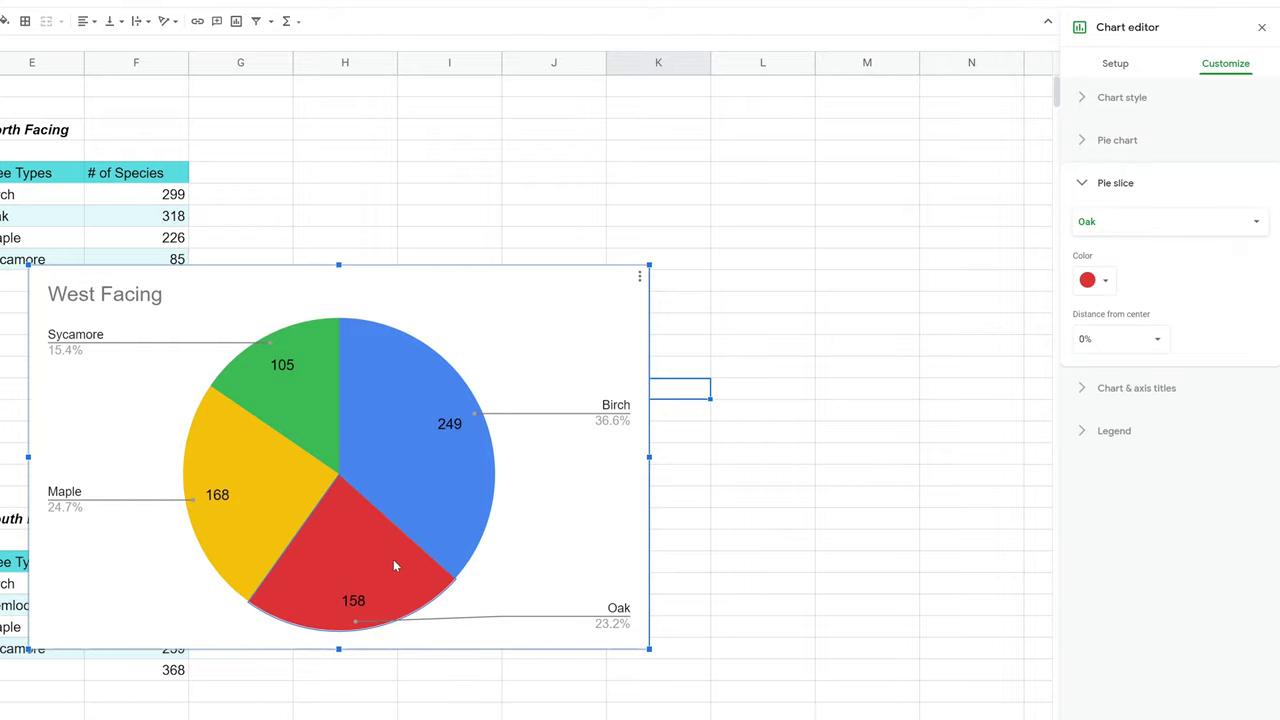
{"action": "left_click", "coordinate": [1124, 221]}
{"action": "left_click", "coordinate": [1121, 217]}
{"action": "left_click", "coordinate": [1100, 339]}
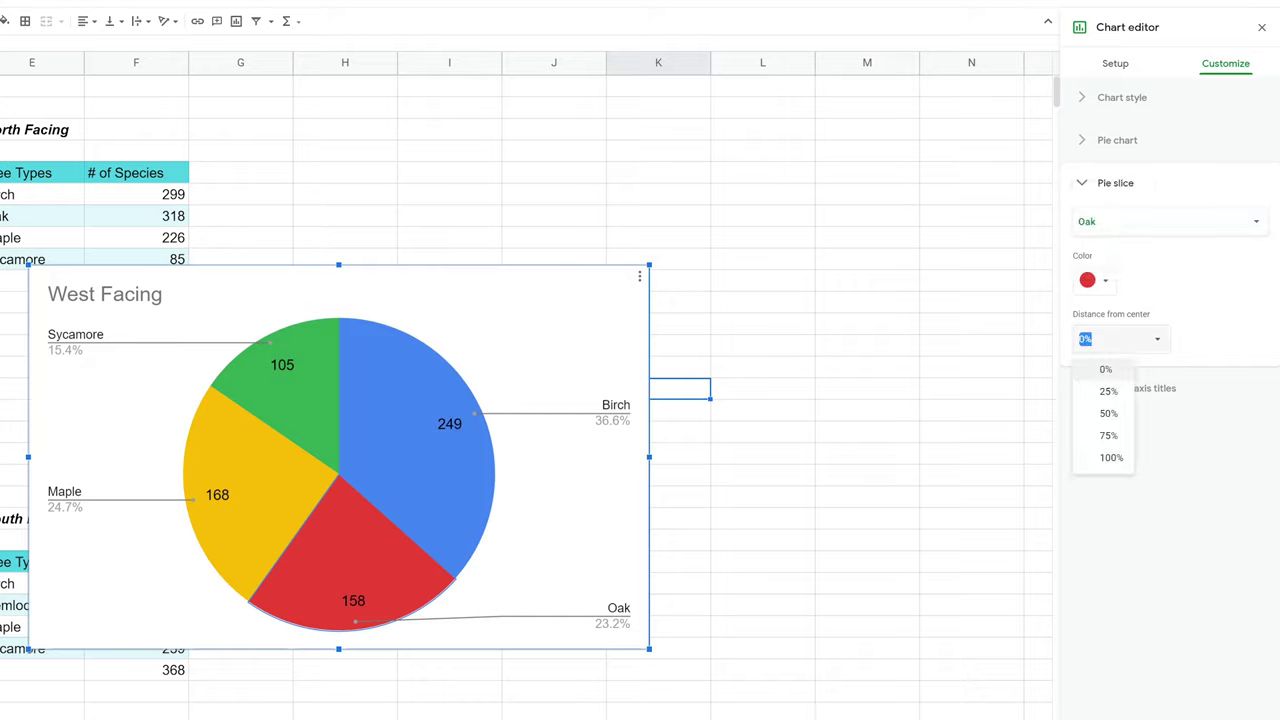
{"action": "left_click", "coordinate": [1107, 392]}
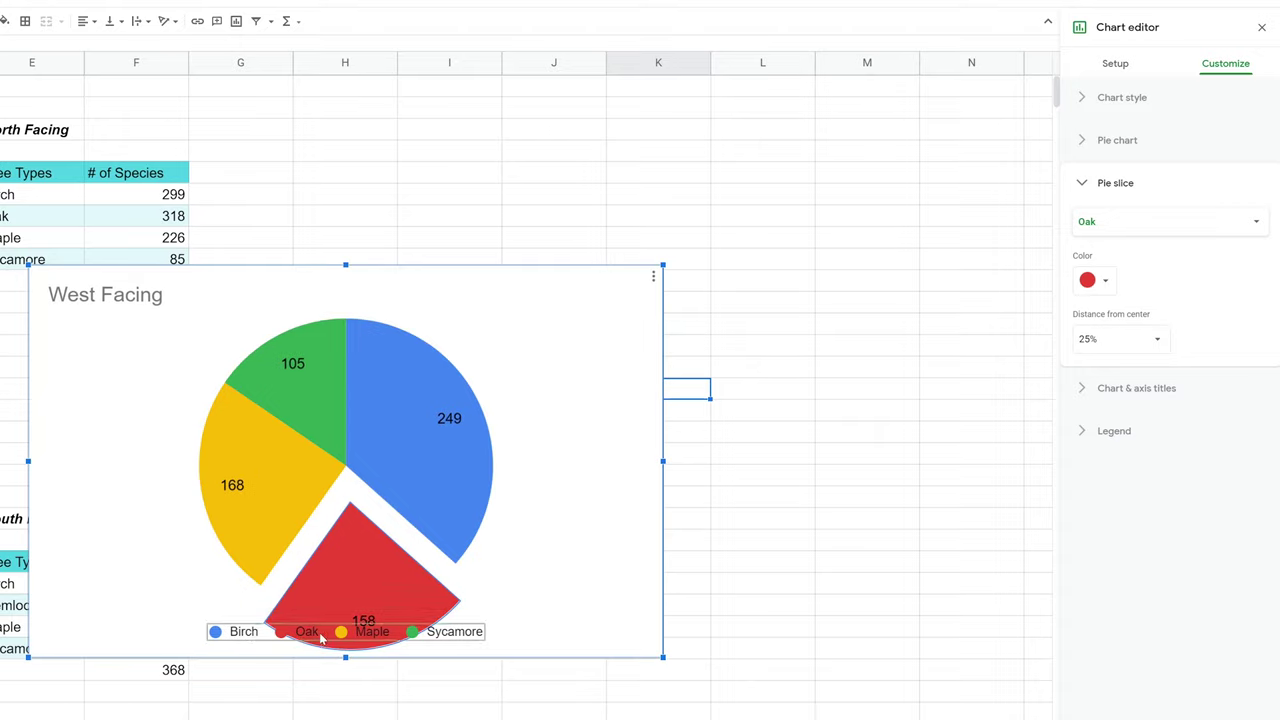
- Set the West Facing chart's legend position to Left and close the chart editor
{"action": "left_click", "coordinate": [1082, 388]}
{"action": "left_click", "coordinate": [1079, 504]}
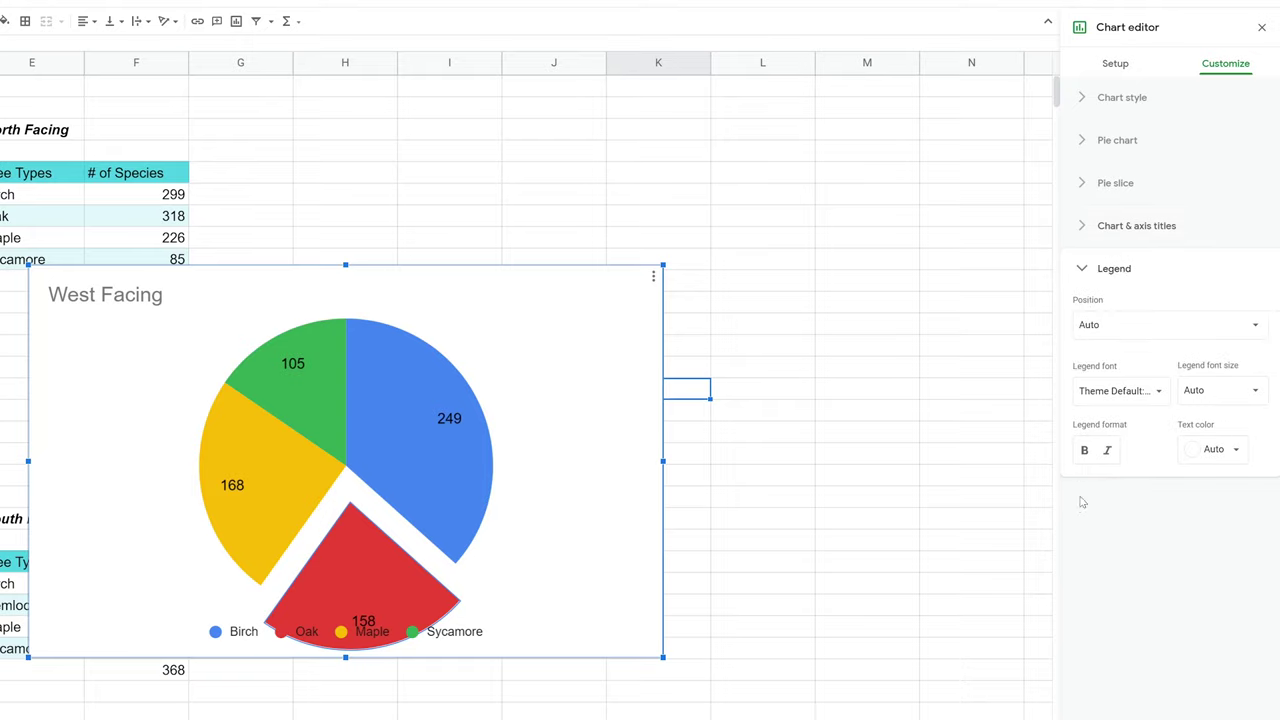
{"action": "left_click", "coordinate": [1125, 334]}
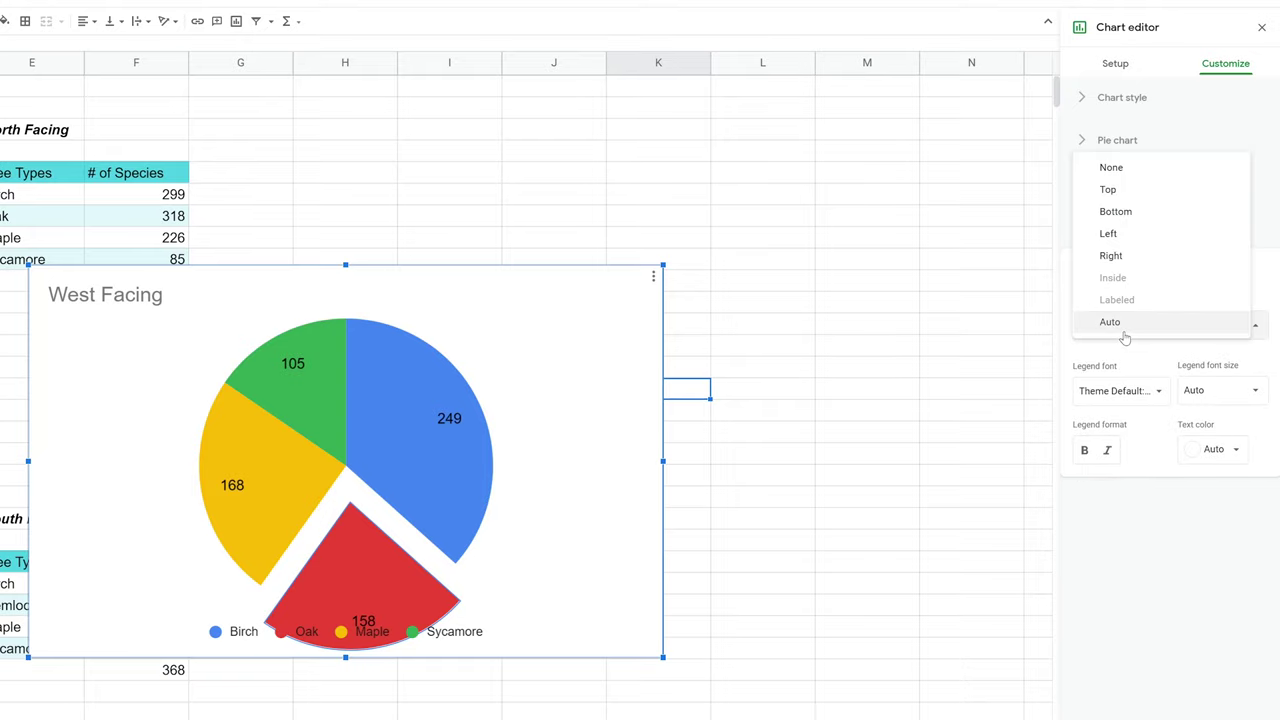
{"action": "left_click", "coordinate": [1136, 238]}
{"action": "left_click", "coordinate": [762, 280]}
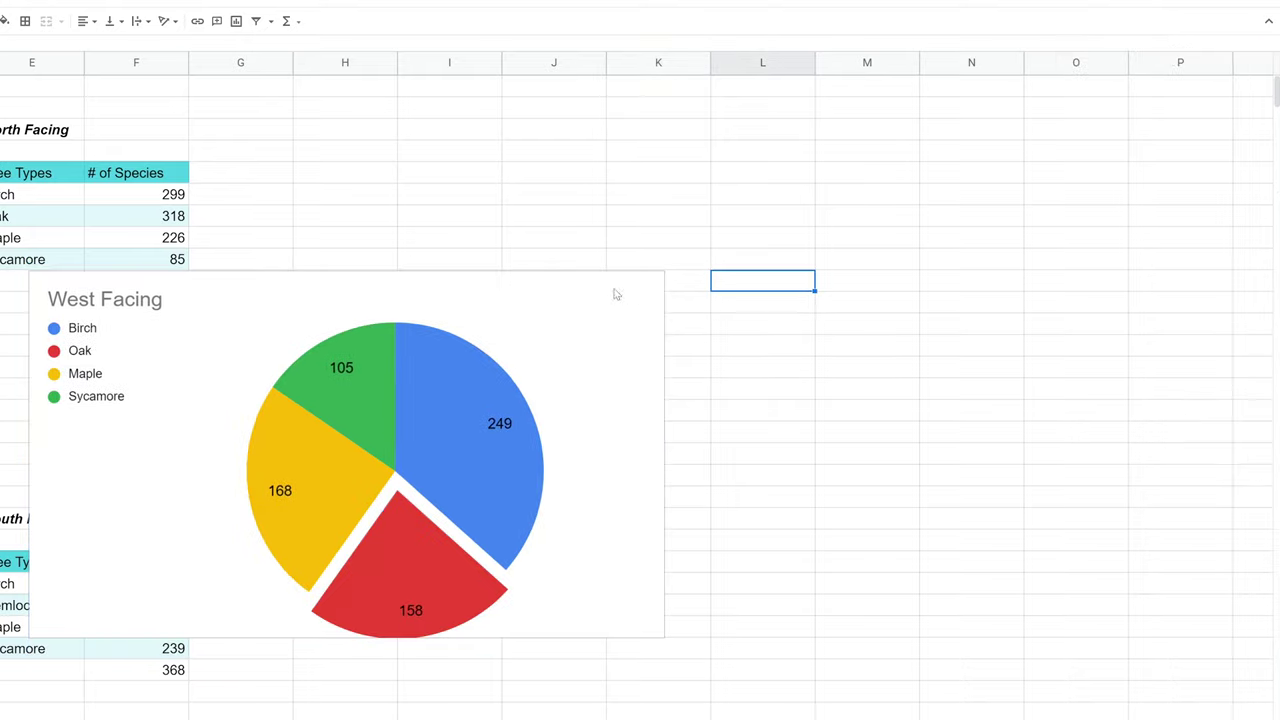
- Shrink the West Facing chart and place it beside the East Facing table, spanning about columns J to M
{"action": "left_click", "coordinate": [583, 321]}
{"action": "left_click_drag", "start_coordinate": [740, 314], "coordinate": [766, 286]}
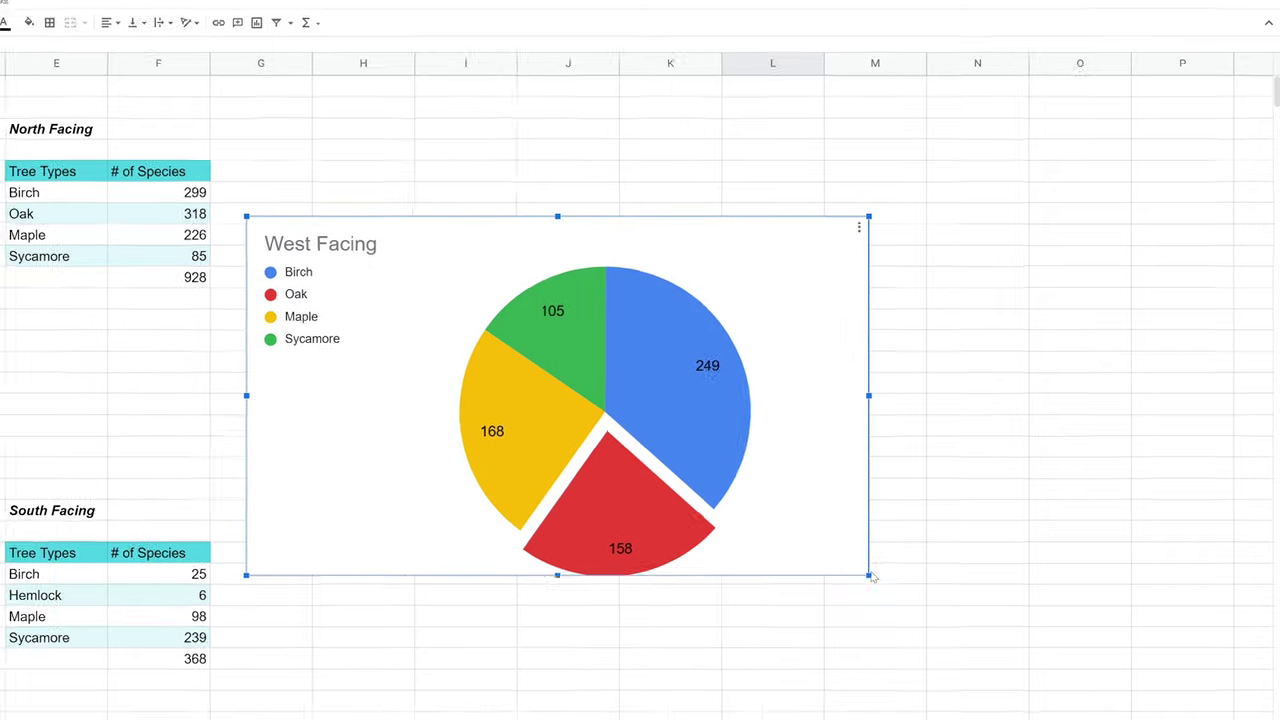
{"action": "left_click_drag", "start_coordinate": [870, 576], "coordinate": [645, 381]}
{"action": "left_click_drag", "start_coordinate": [810, 307], "coordinate": [740, 274]}
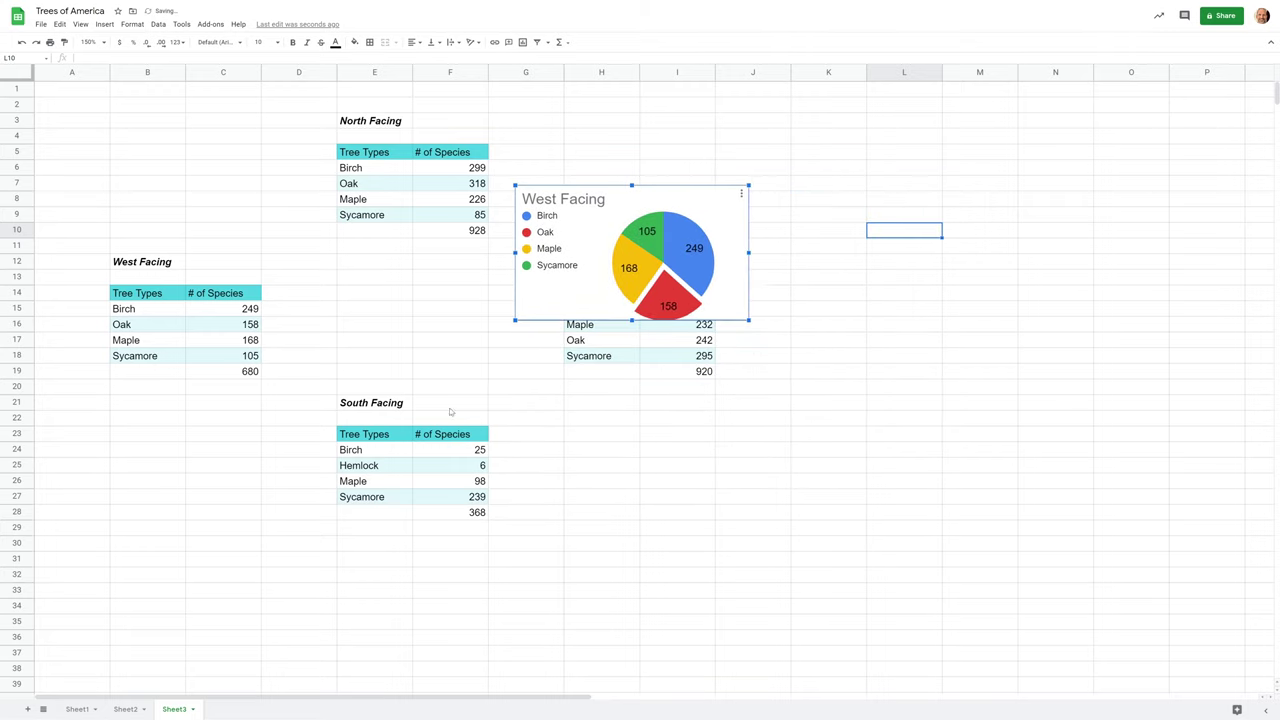
{"action": "left_click_drag", "start_coordinate": [735, 302], "coordinate": [969, 397]}
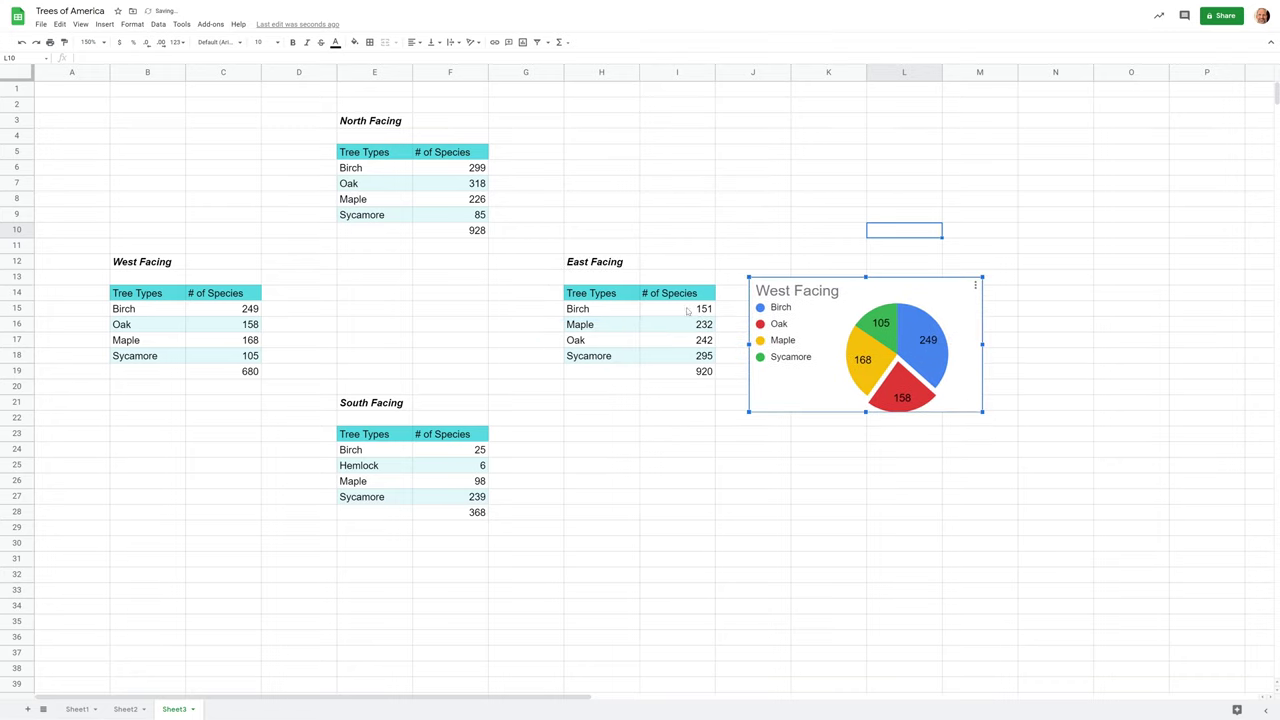
- Copy the West Facing pie chart and paste three duplicates, arranged as north, east and south positions around the original
{"action": "left_click", "coordinate": [600, 275]}
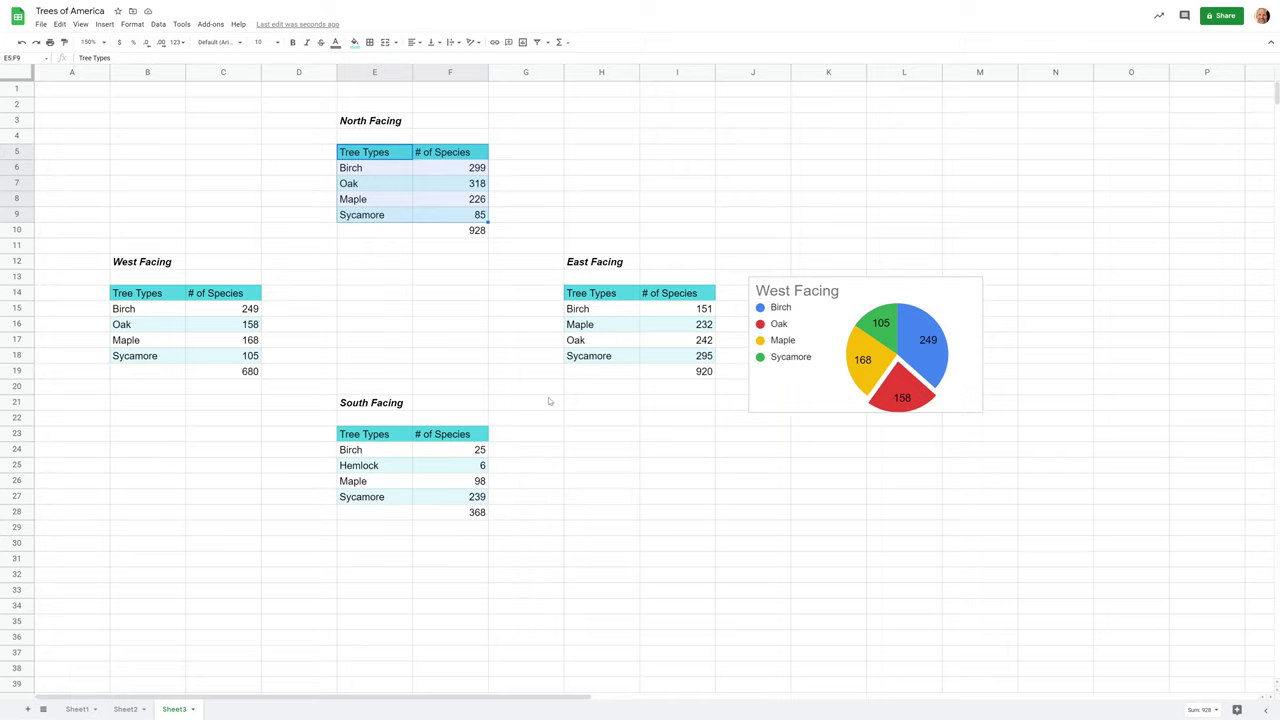
{"action": "left_click", "coordinate": [866, 294]}
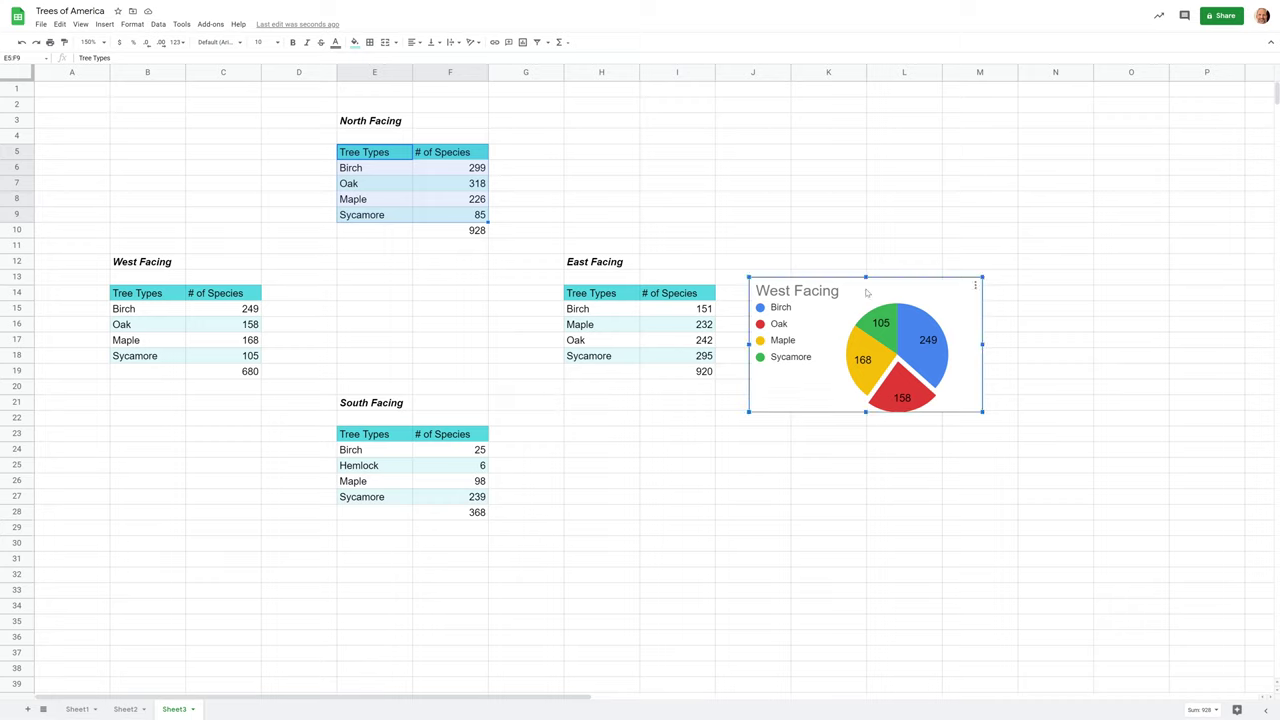
{"action": "right_click", "coordinate": [866, 293]}
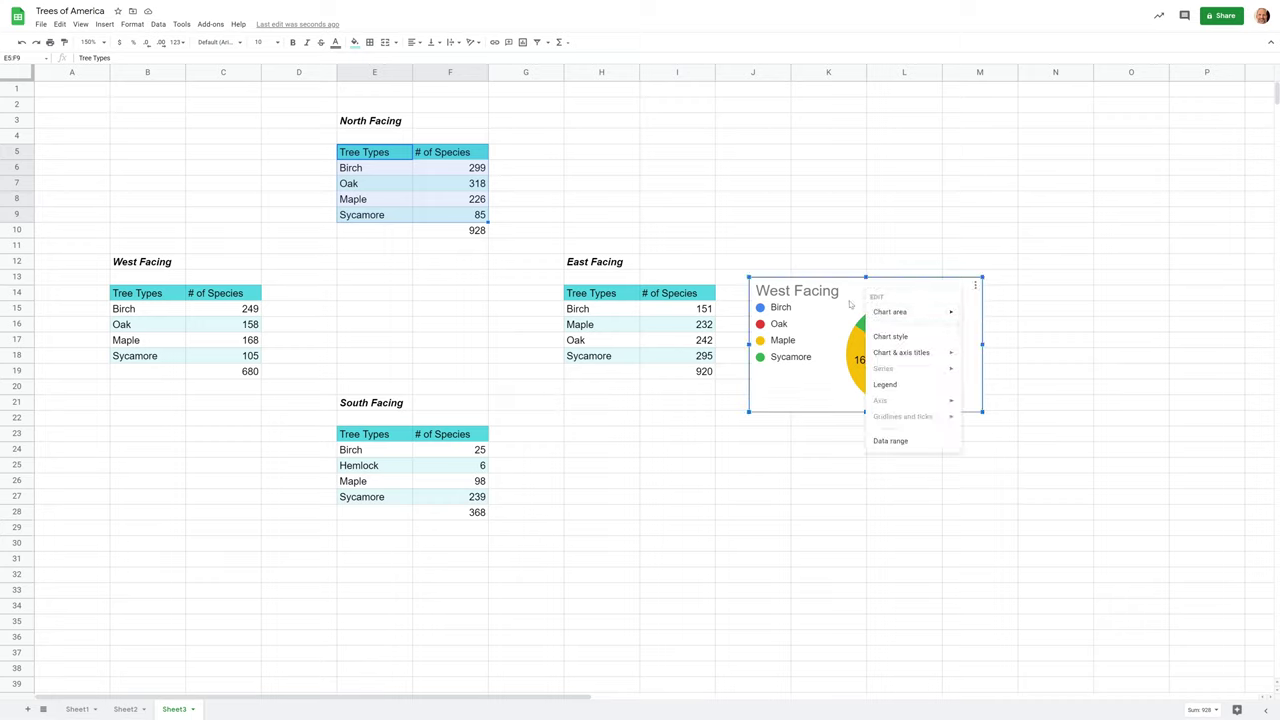
{"action": "left_click", "coordinate": [850, 304]}
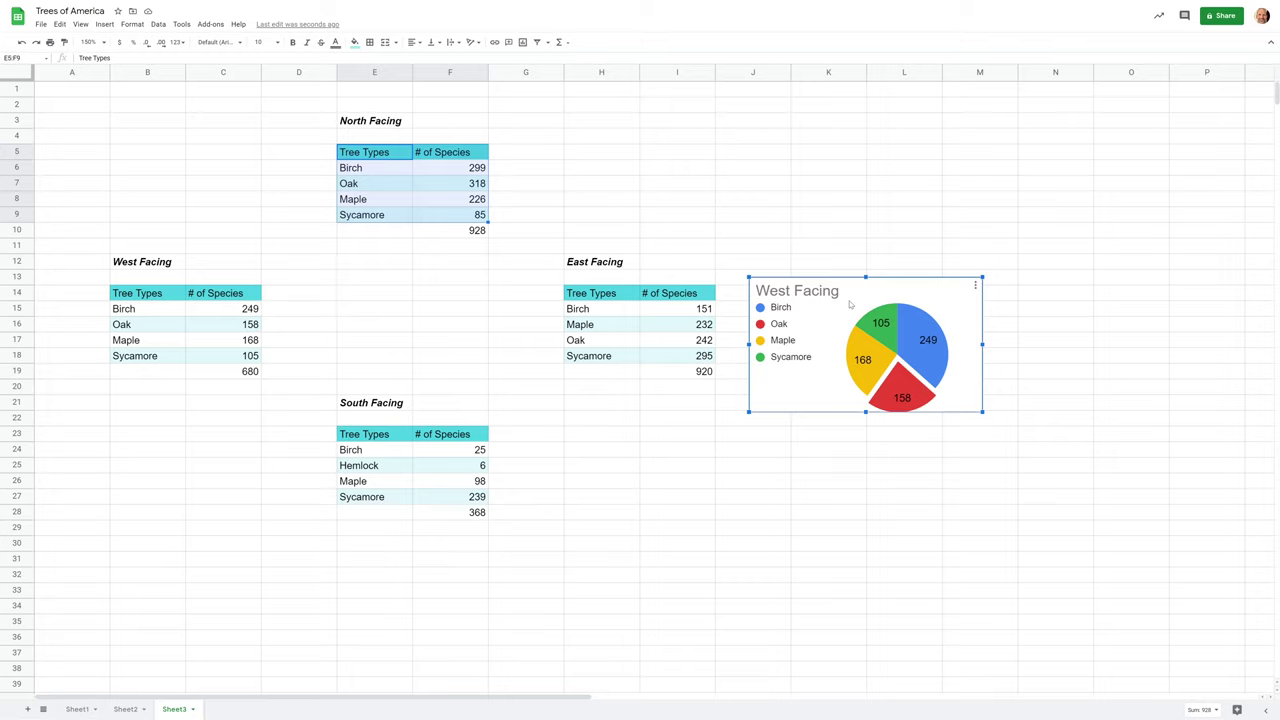
{"action": "key", "text": "Escape"}
{"action": "key", "text": "ctrl+c"}
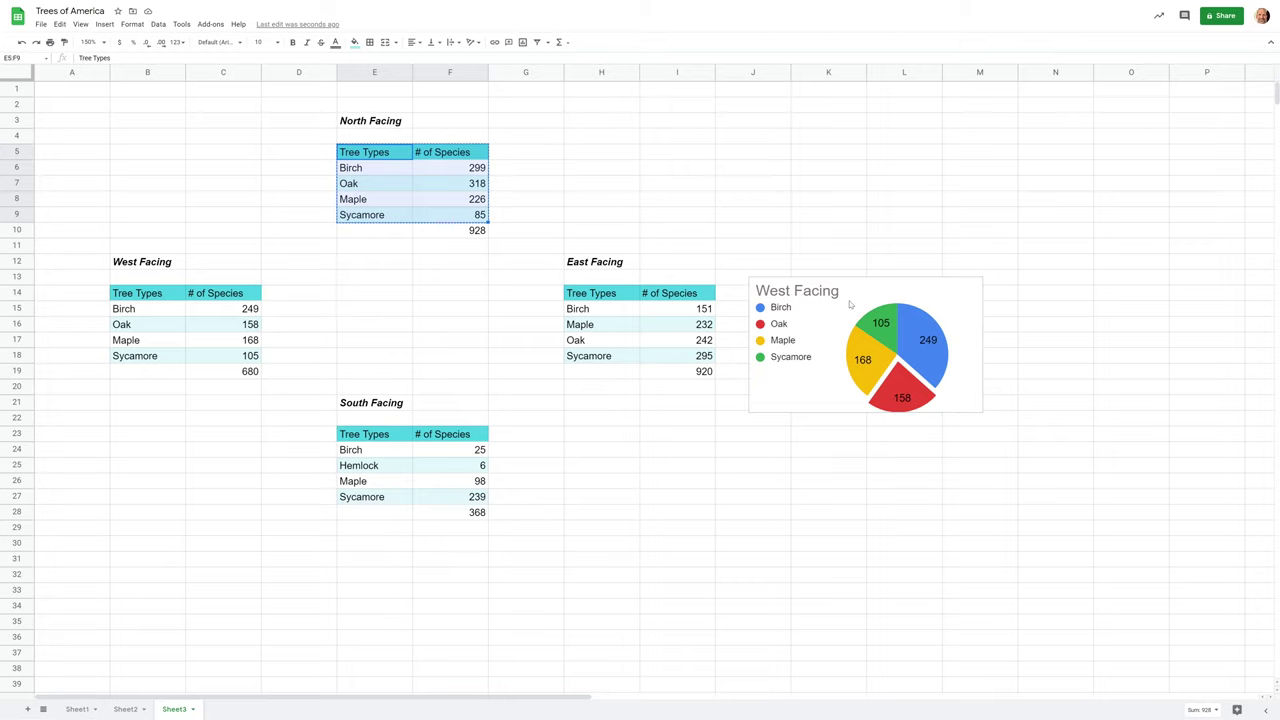
{"action": "left_click", "coordinate": [1023, 219]}
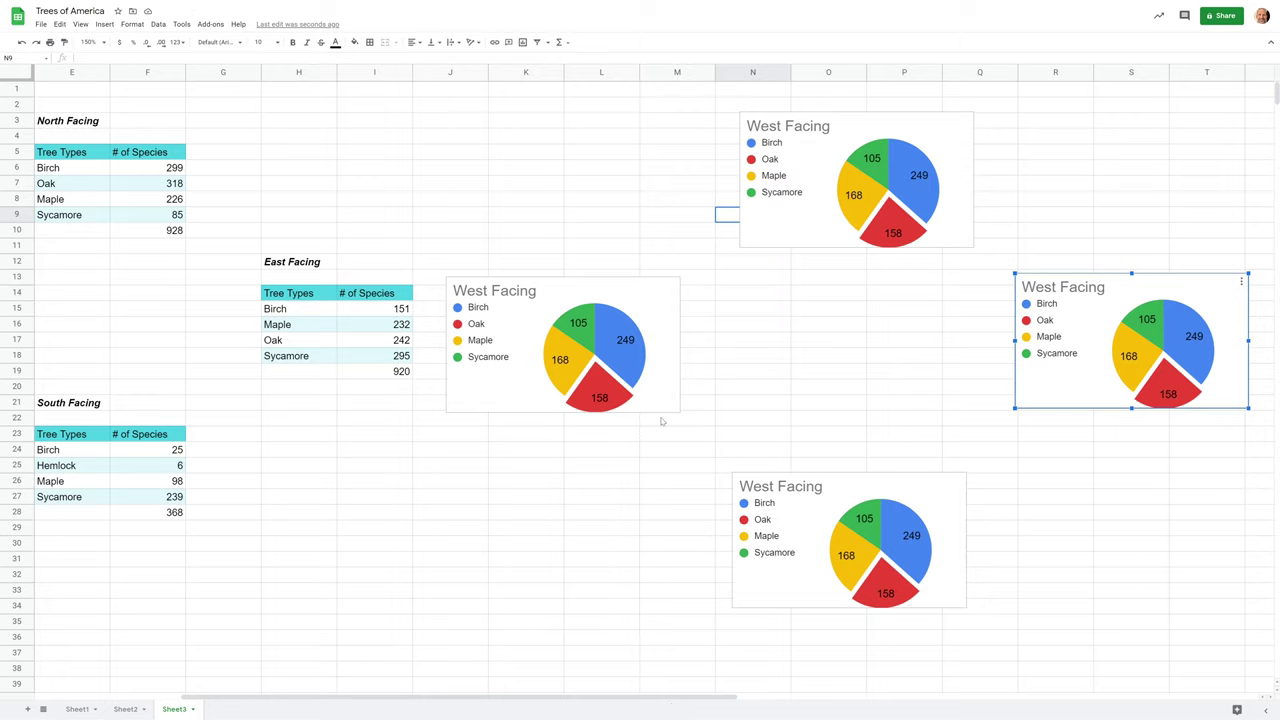
- Change the data range of the northern chart copy to the North Facing table, E5:F9, excluding its total row
{"action": "left_click", "coordinate": [670, 394]}
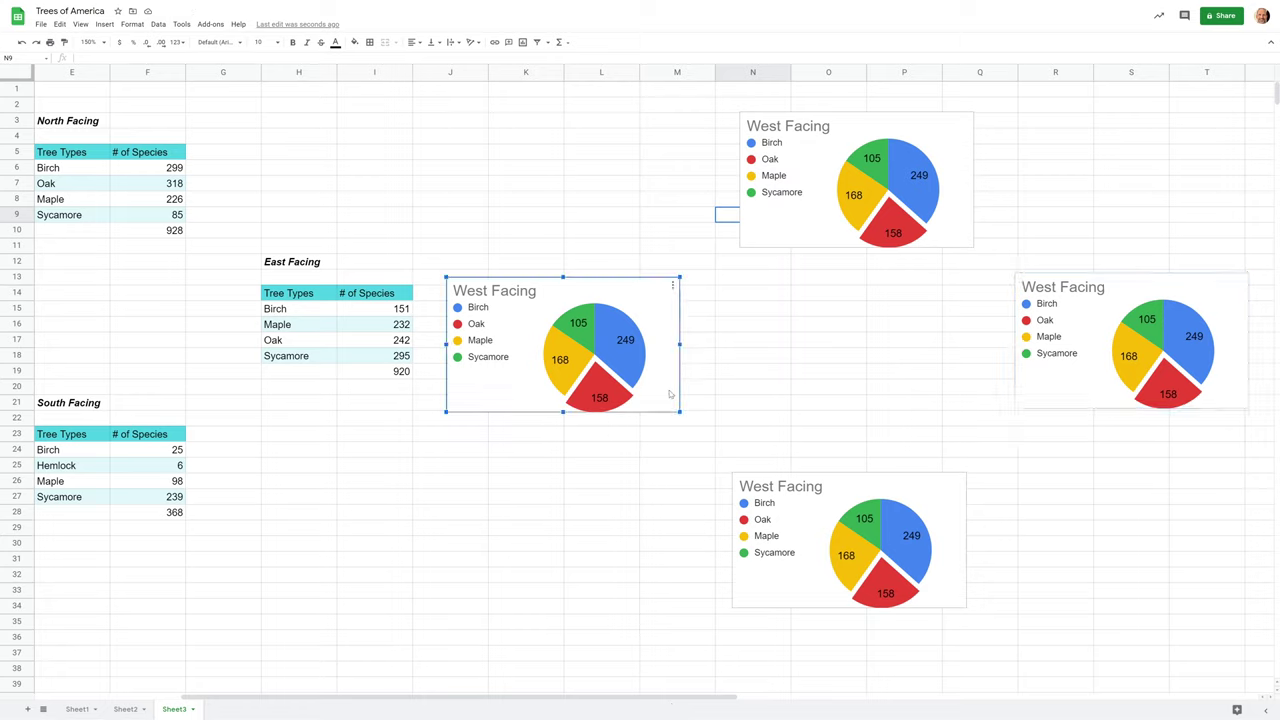
{"action": "left_click", "coordinate": [790, 127]}
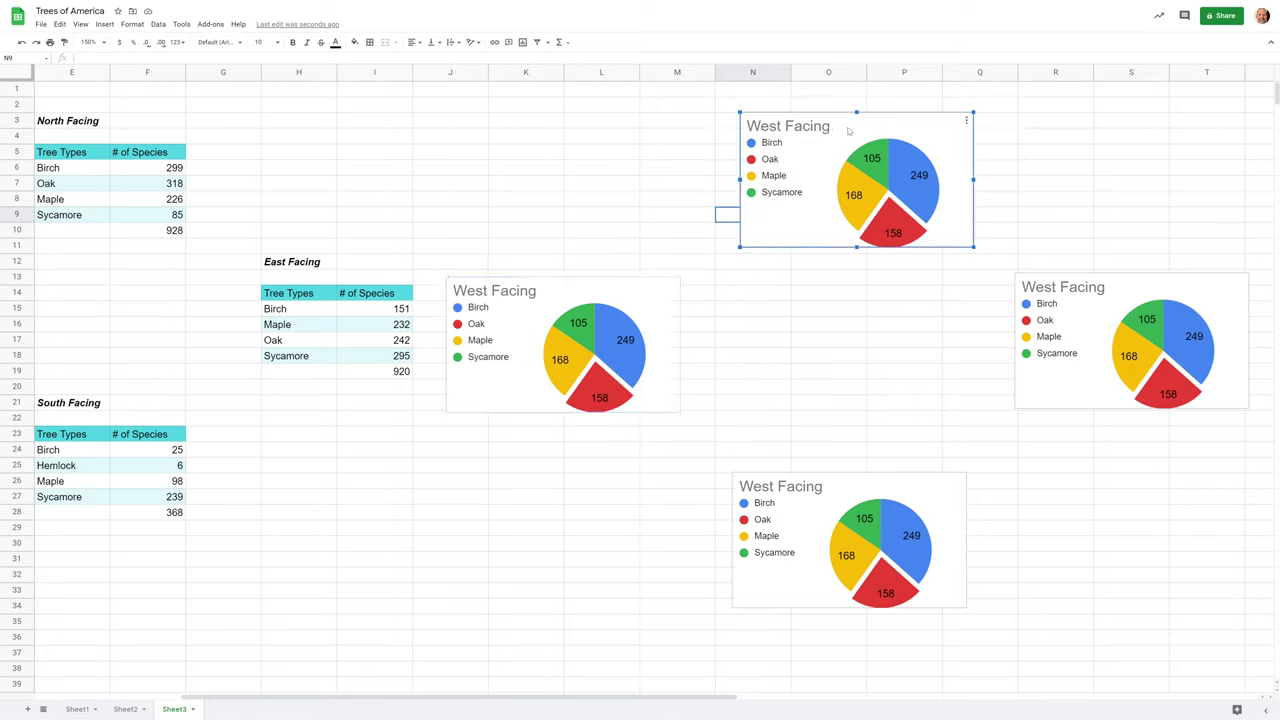
{"action": "left_click", "coordinate": [966, 121]}
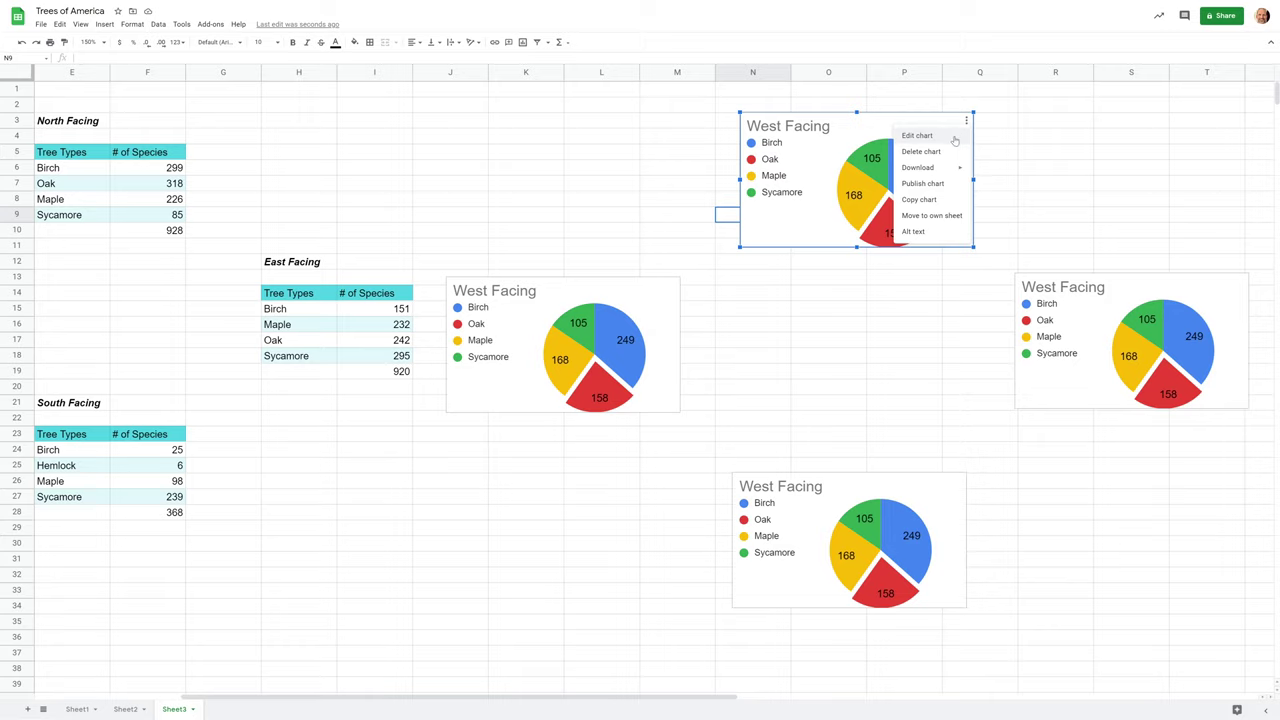
{"action": "left_click", "coordinate": [918, 136]}
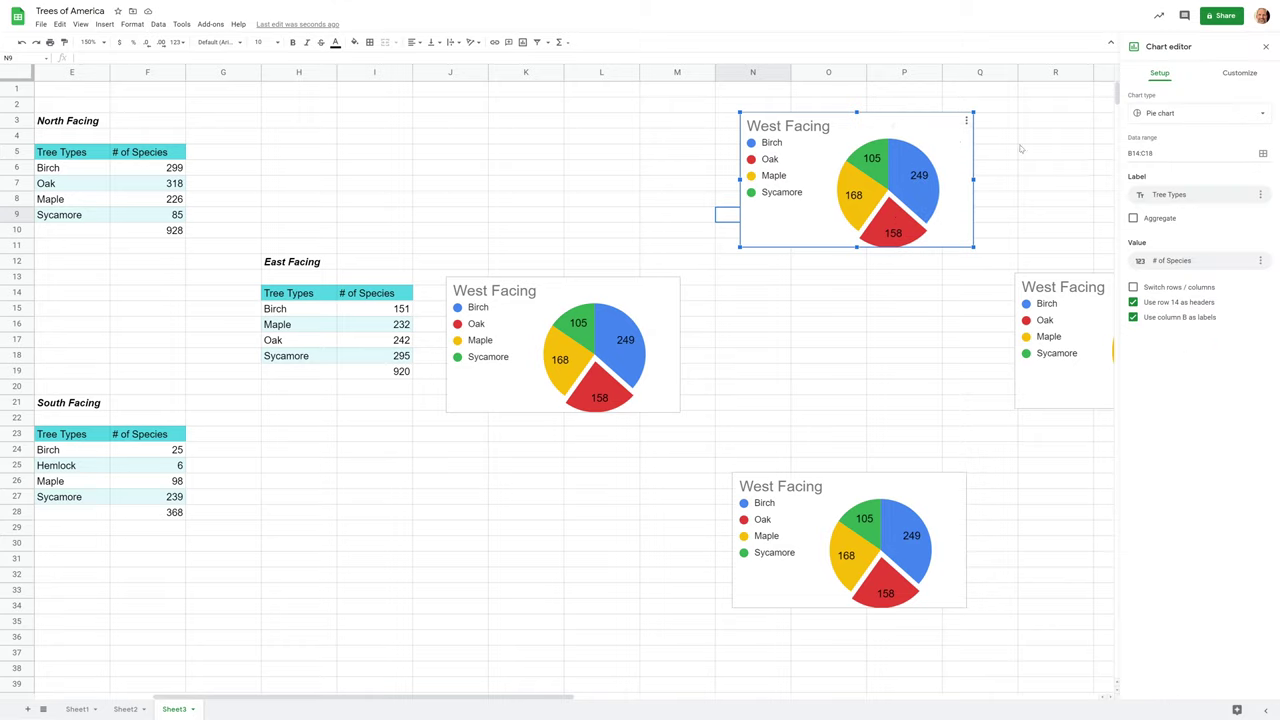
{"action": "left_click", "coordinate": [1153, 153]}
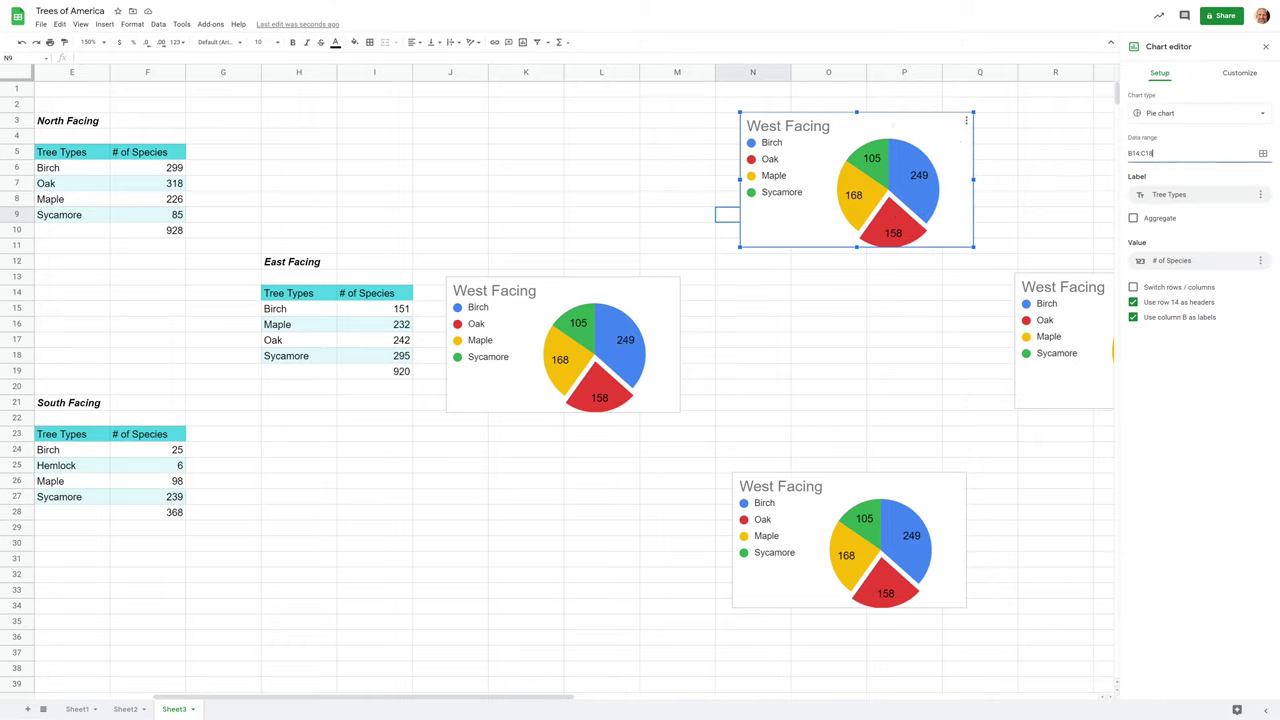
{"action": "left_click", "coordinate": [1262, 154]}
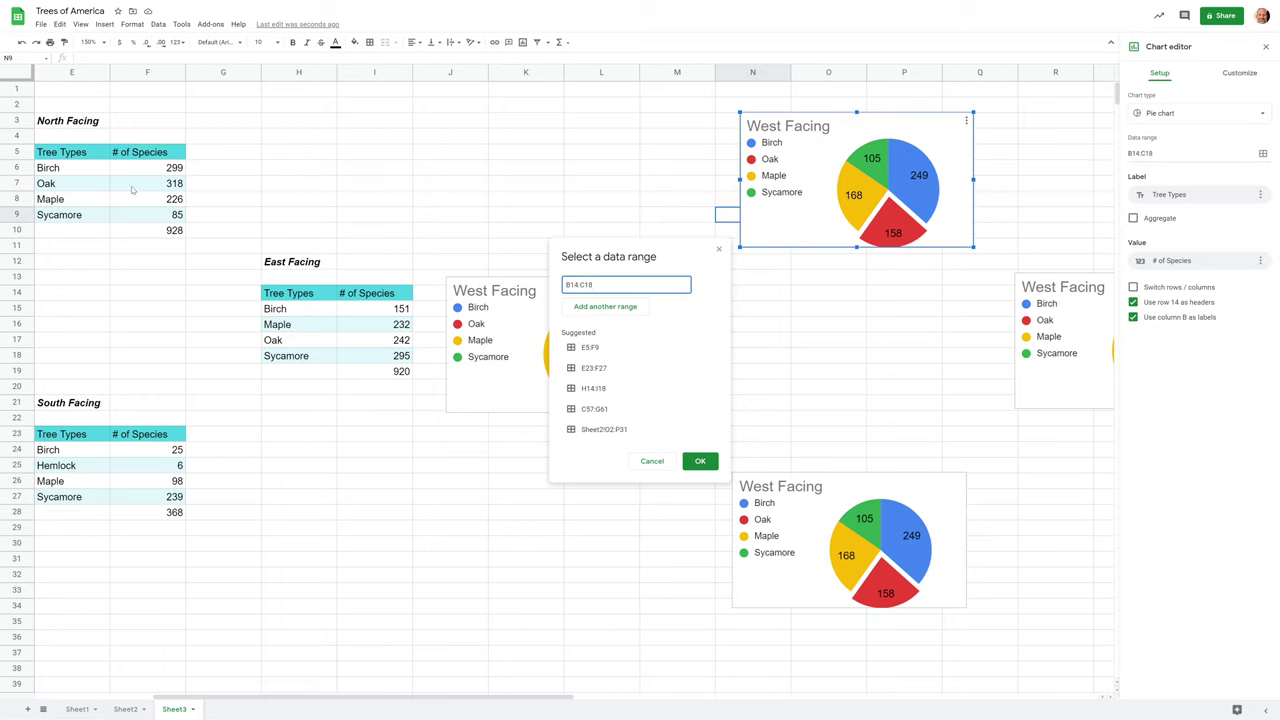
{"action": "left_click_drag", "start_coordinate": [62, 157], "coordinate": [144, 222]}
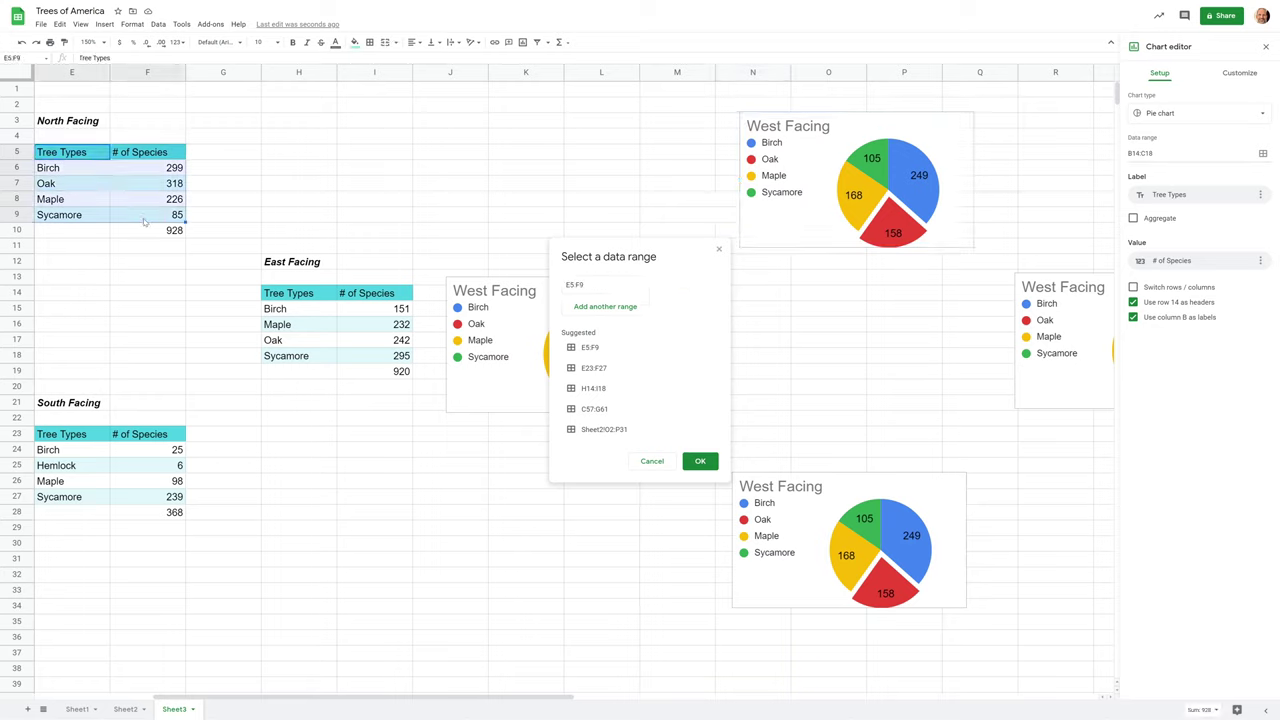
{"action": "left_click", "coordinate": [700, 461]}
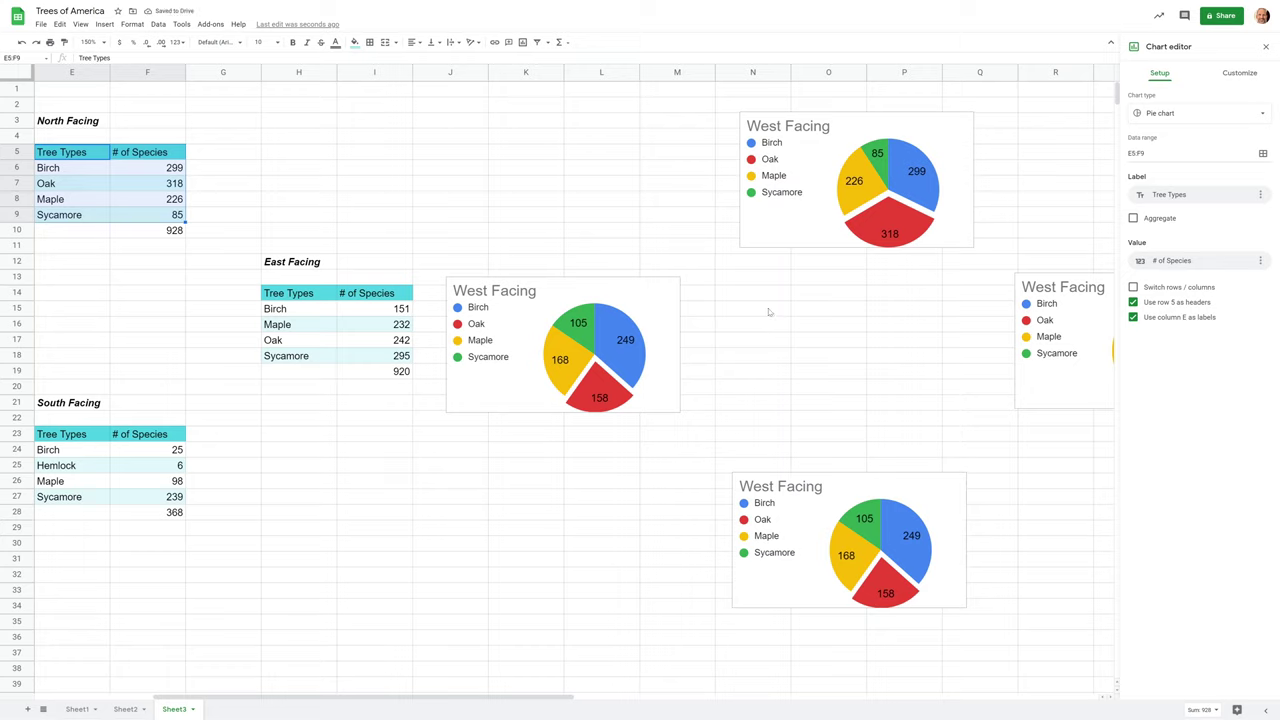
- Retitle the northern chart copy "North Facing" and close the chart editor
{"action": "left_click", "coordinate": [777, 190]}
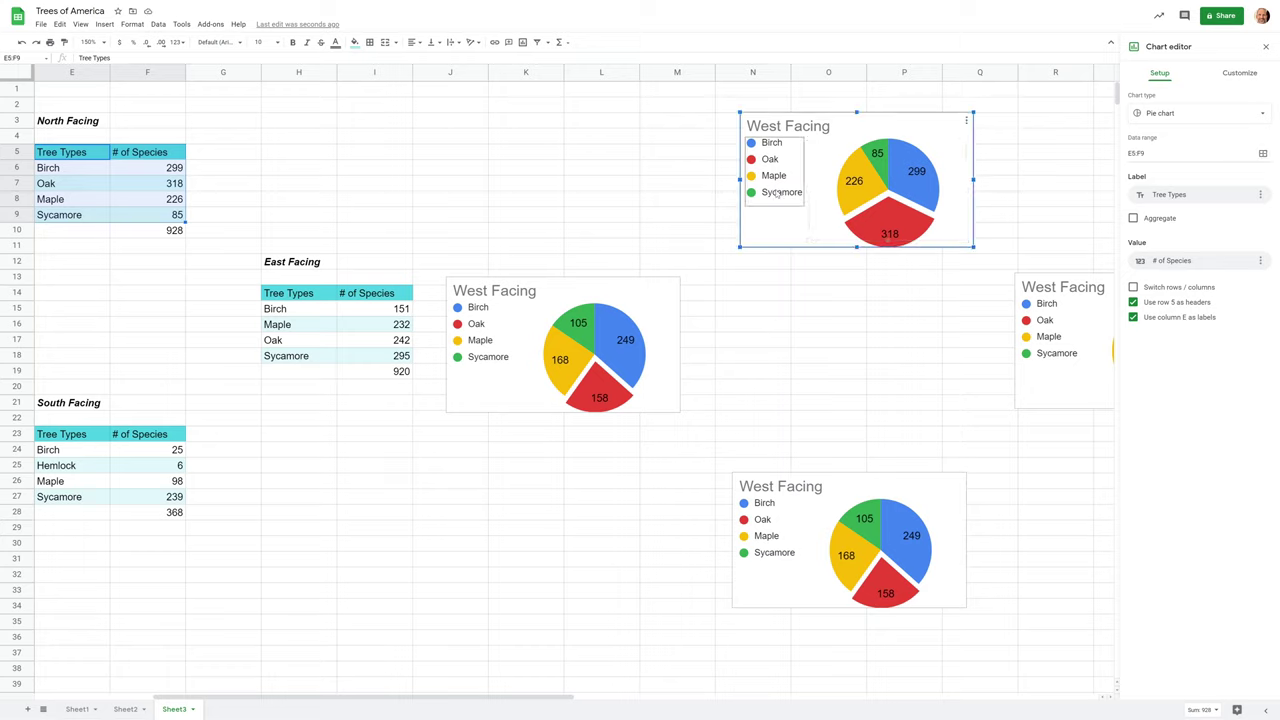
{"action": "double_click", "coordinate": [800, 126]}
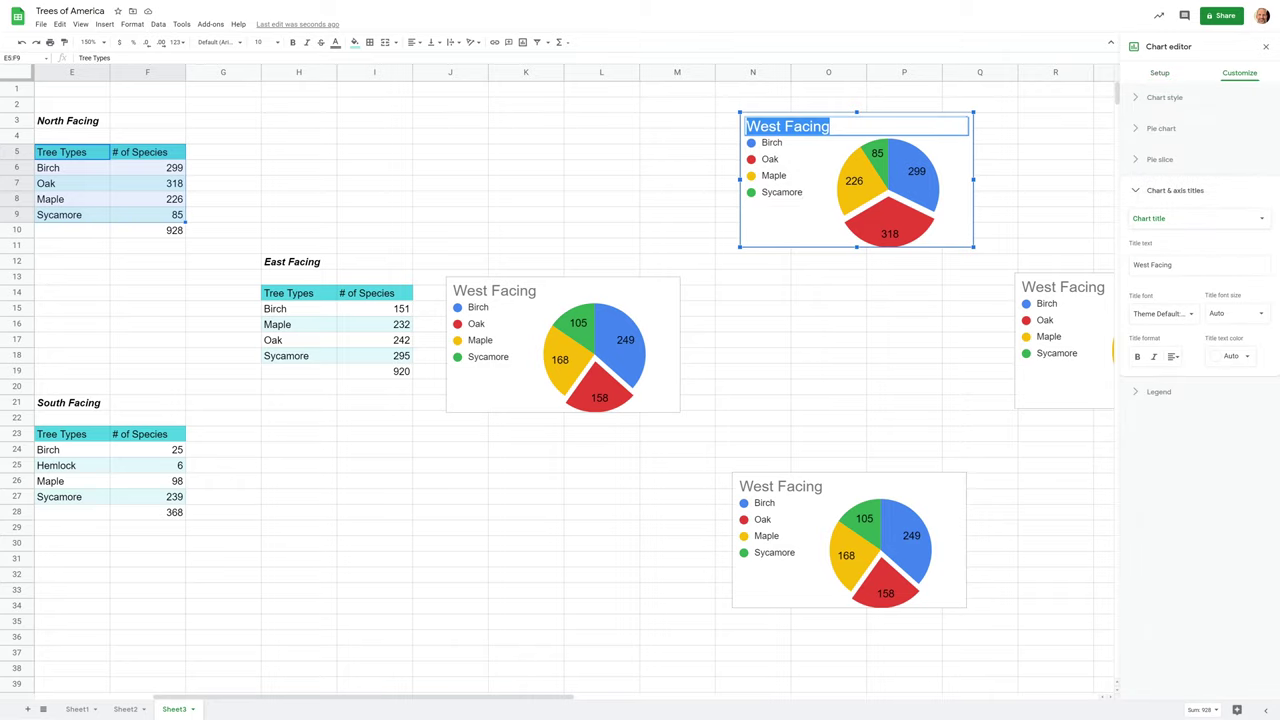
{"action": "type", "text": "North F"}
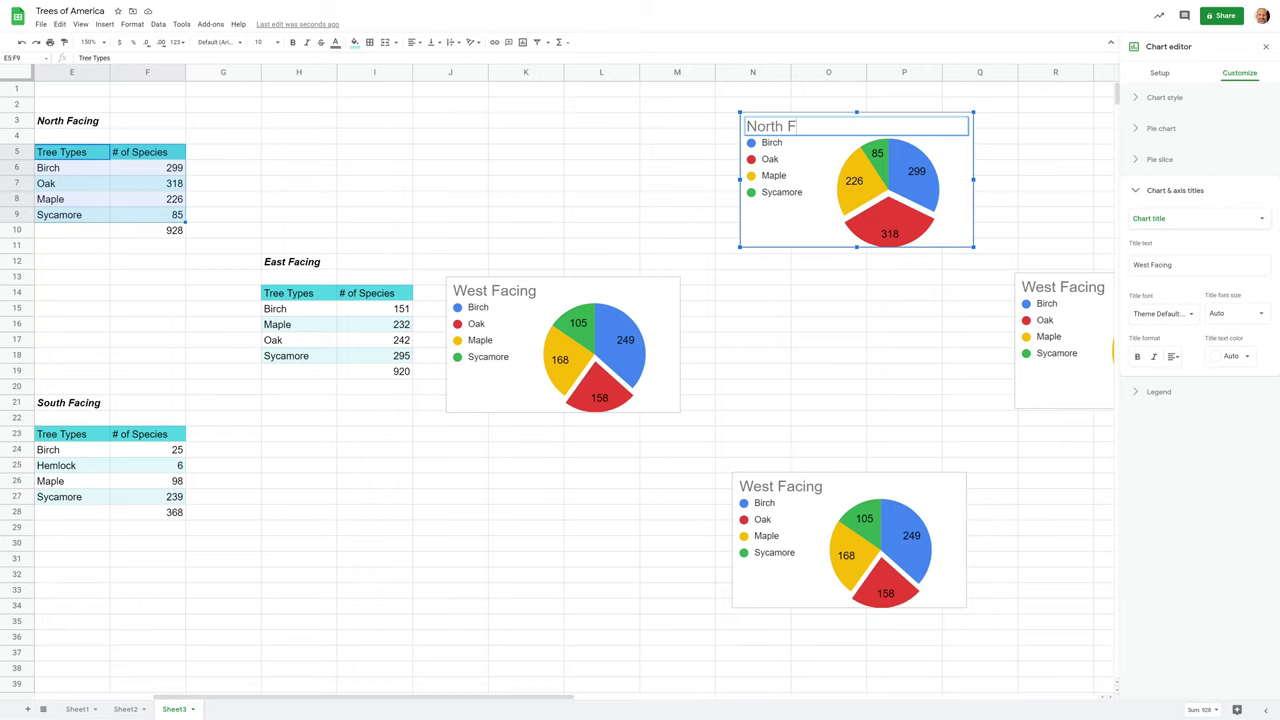
{"action": "type", "text": "acing"}
{"action": "left_click", "coordinate": [1055, 183]}
- Change the data range of the eastern chart copy to the East Facing table, H14:I18, excluding its total row
{"action": "left_click", "coordinate": [1061, 372]}
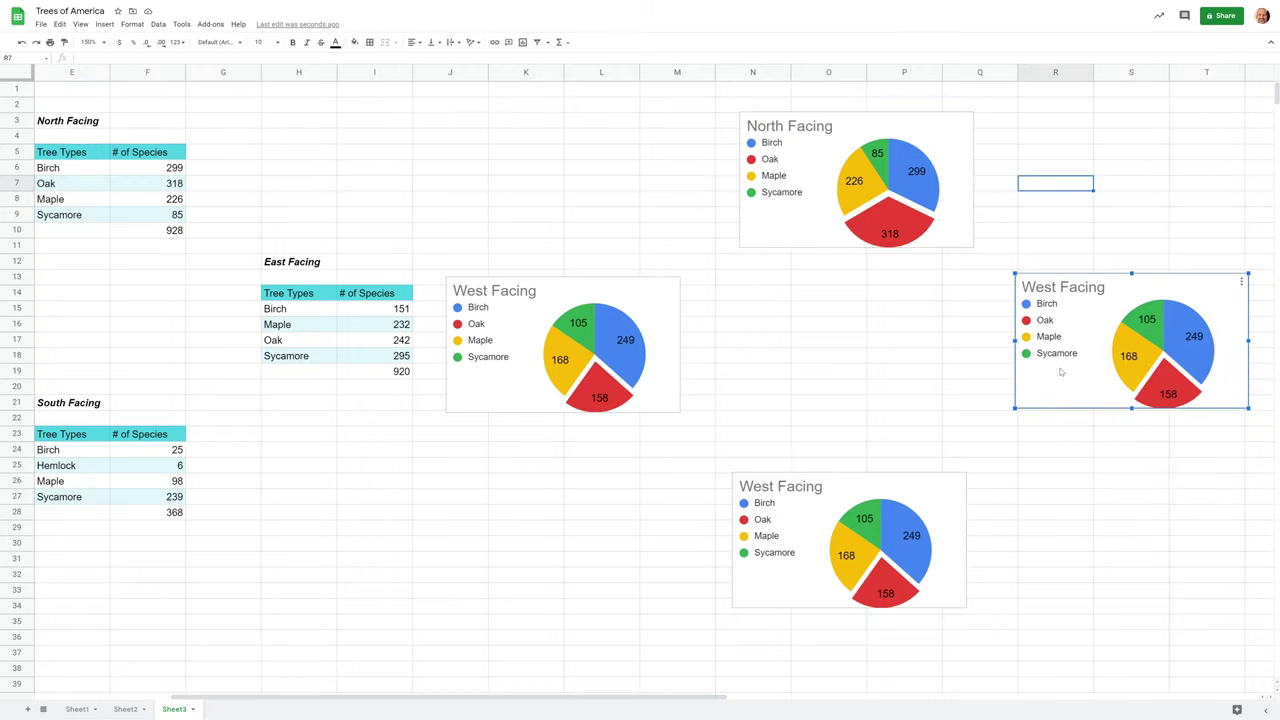
{"action": "left_click", "coordinate": [298, 340]}
{"action": "left_click_drag", "start_coordinate": [600, 697], "coordinate": [527, 700]}
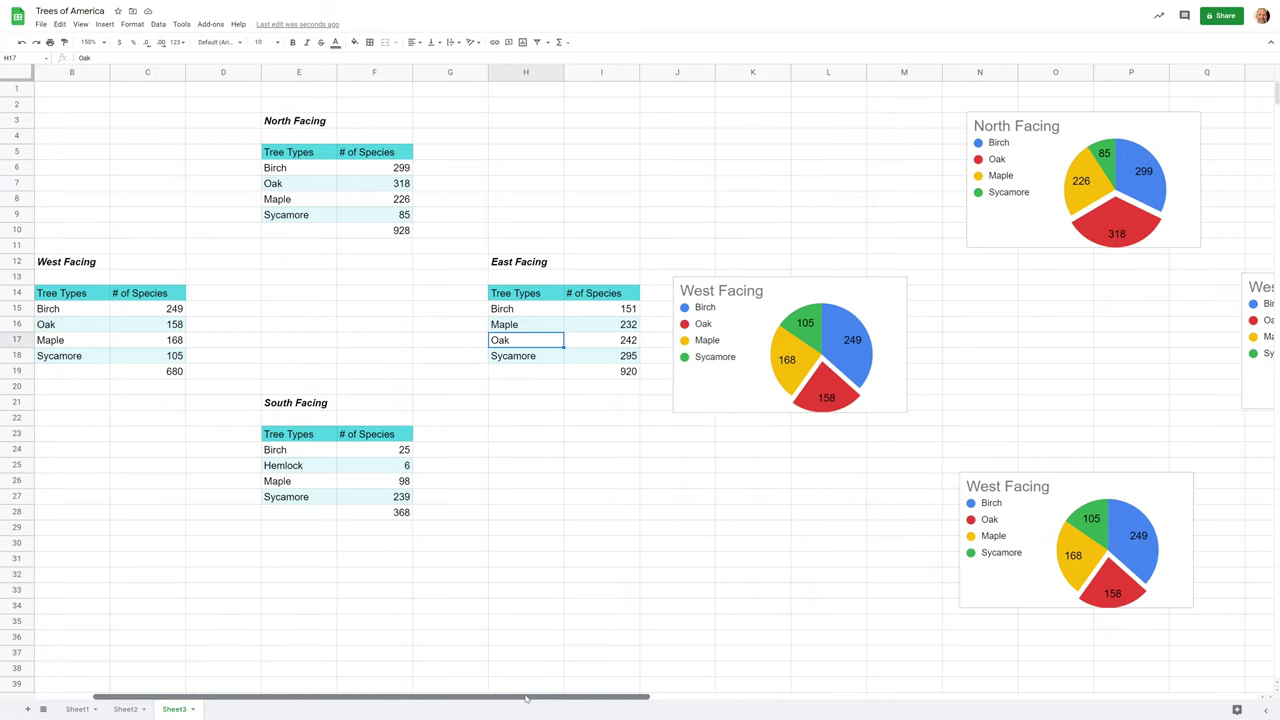
{"action": "left_click", "coordinate": [524, 310]}
{"action": "left_click_drag", "start_coordinate": [580, 699], "coordinate": [707, 704]}
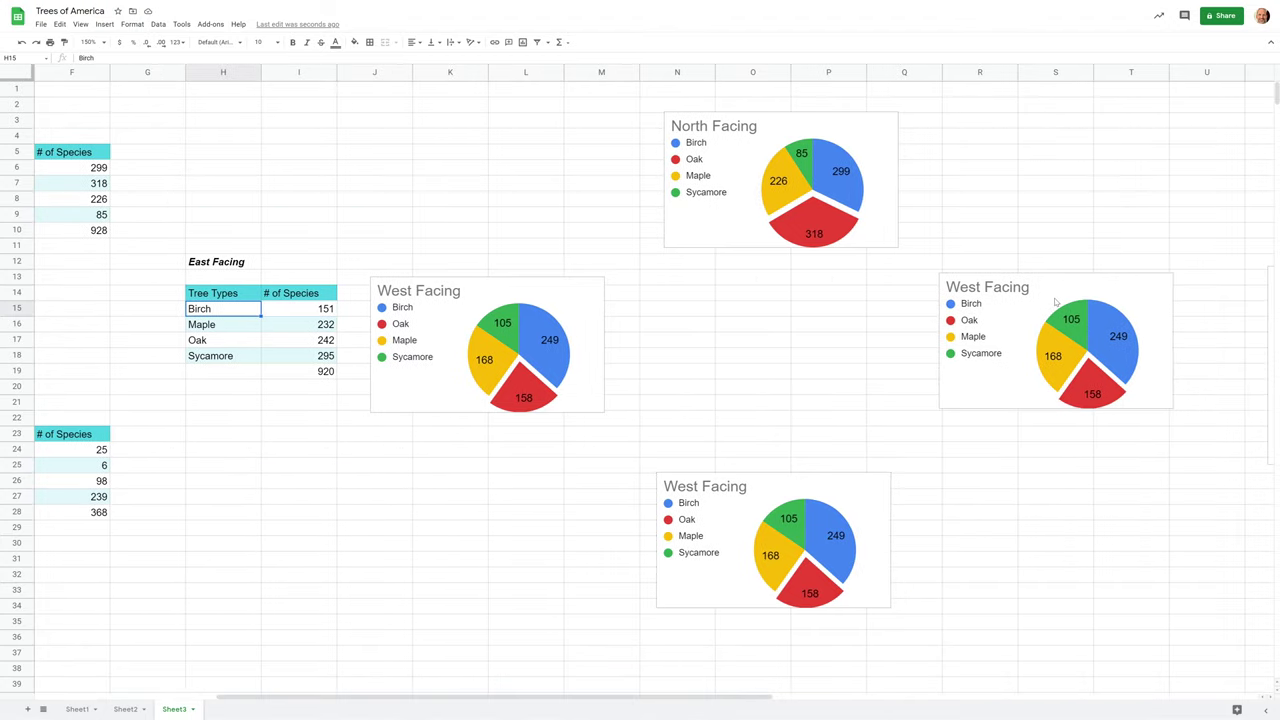
{"action": "left_click", "coordinate": [1055, 302]}
{"action": "left_click", "coordinate": [1168, 281]}
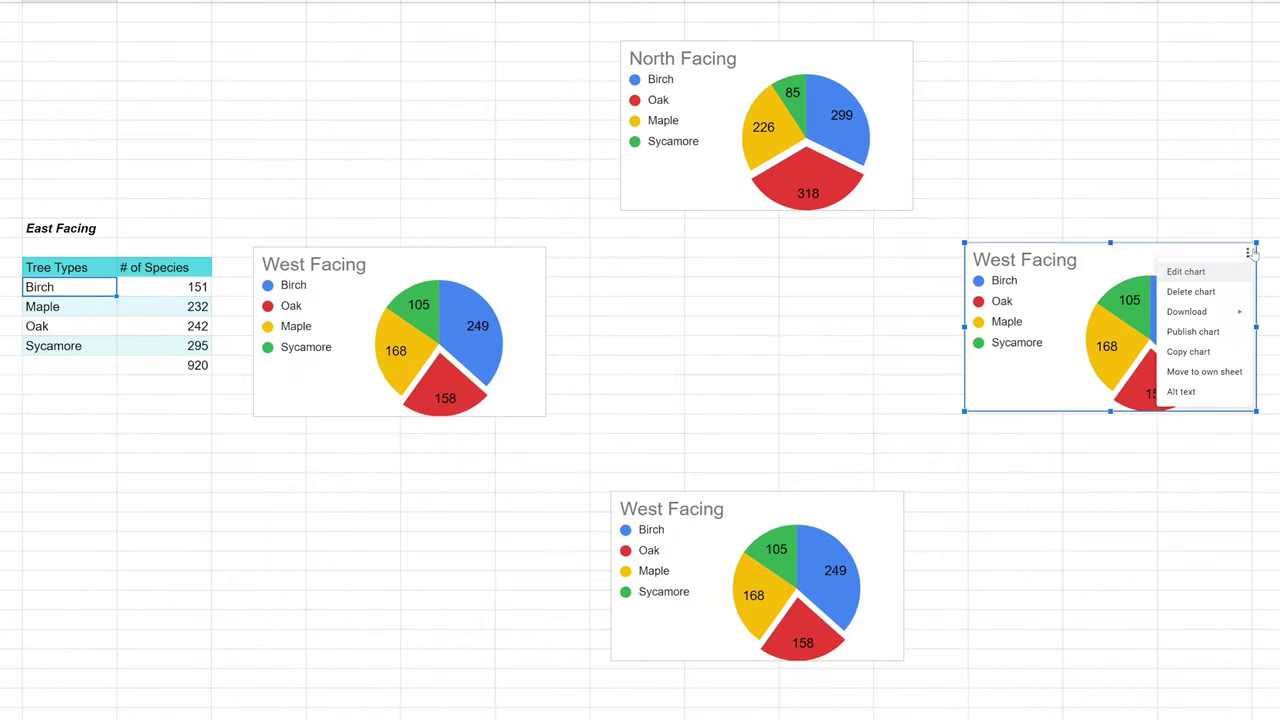
{"action": "left_click", "coordinate": [1214, 273]}
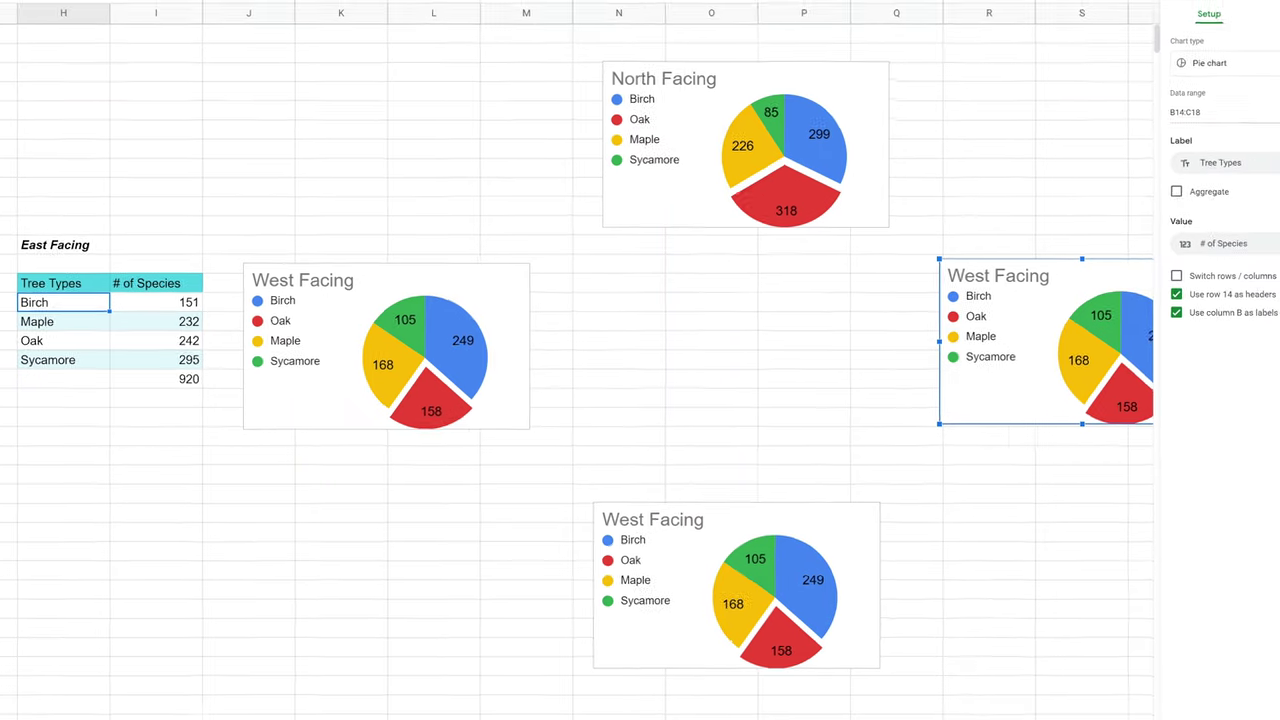
{"action": "left_click", "coordinate": [1240, 107]}
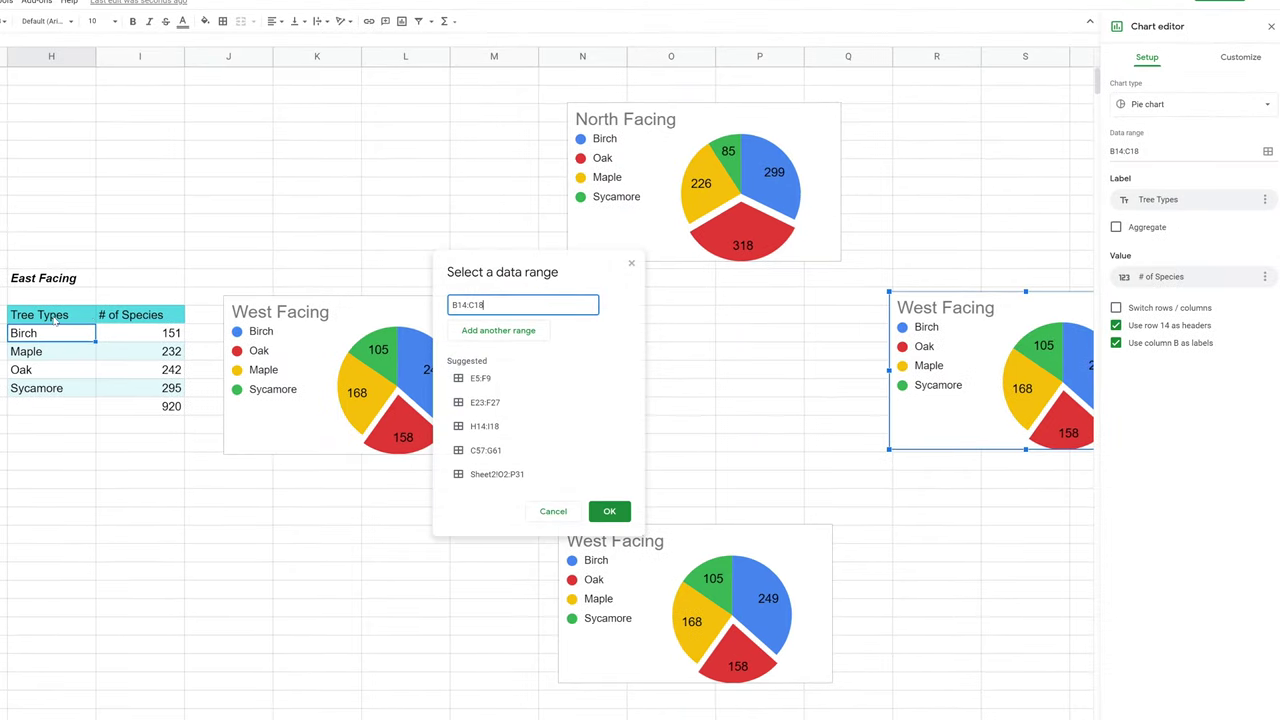
{"action": "left_click_drag", "start_coordinate": [55, 318], "coordinate": [141, 394]}
{"action": "left_click", "coordinate": [609, 511]}
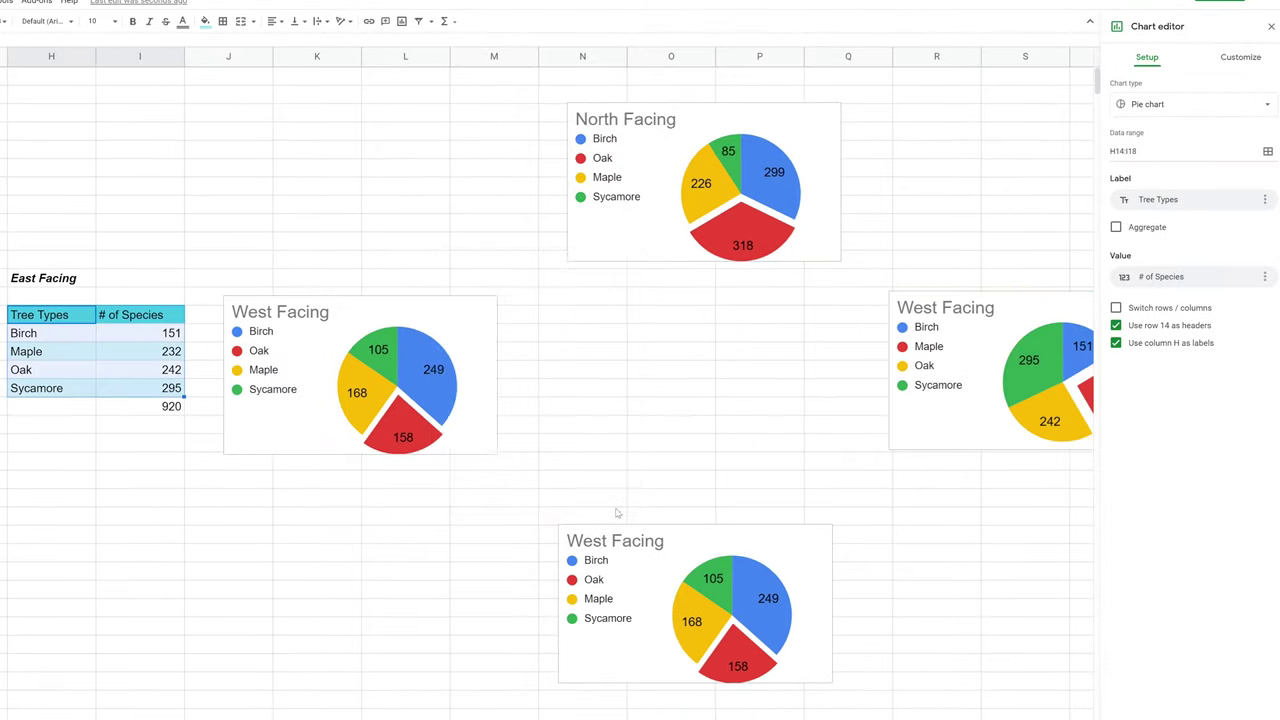
{"action": "left_click", "coordinate": [920, 400]}
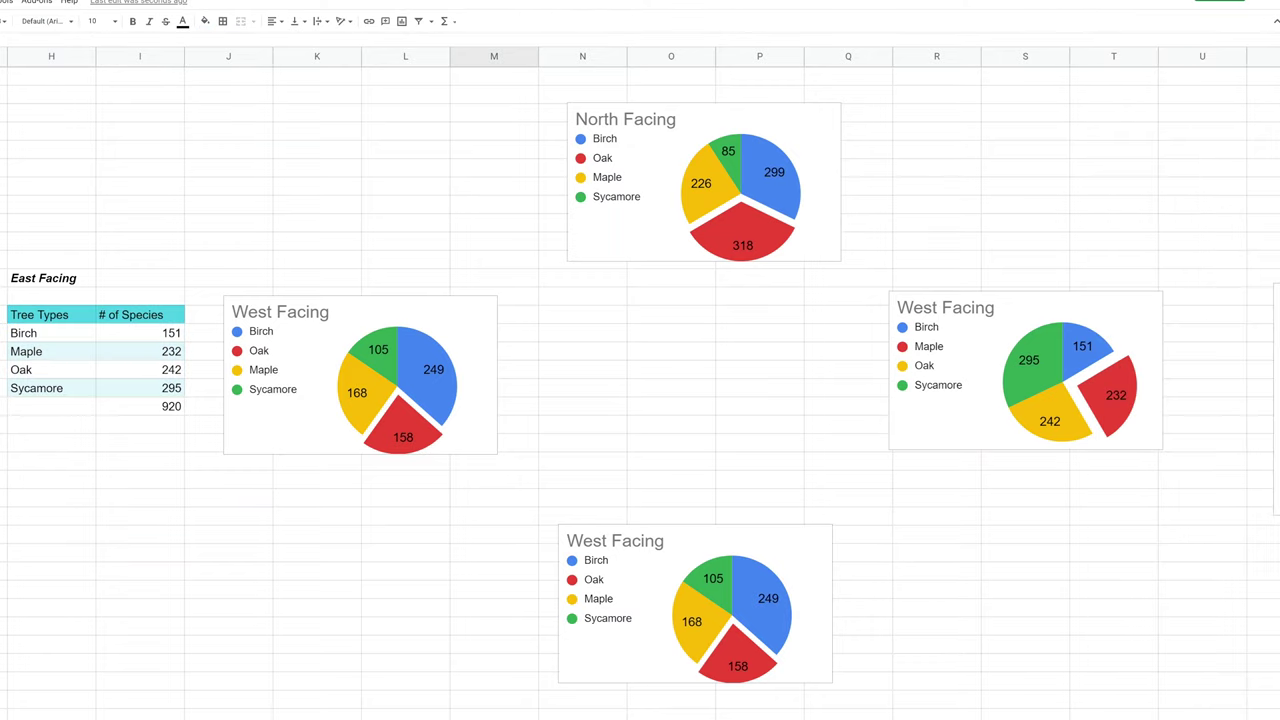
- Recolor the slices of the eastern chart copy so that Maple is yellow and Oak is red
{"action": "scroll", "coordinate": [686, 550], "scroll_direction": "right", "scroll_amount": 3}
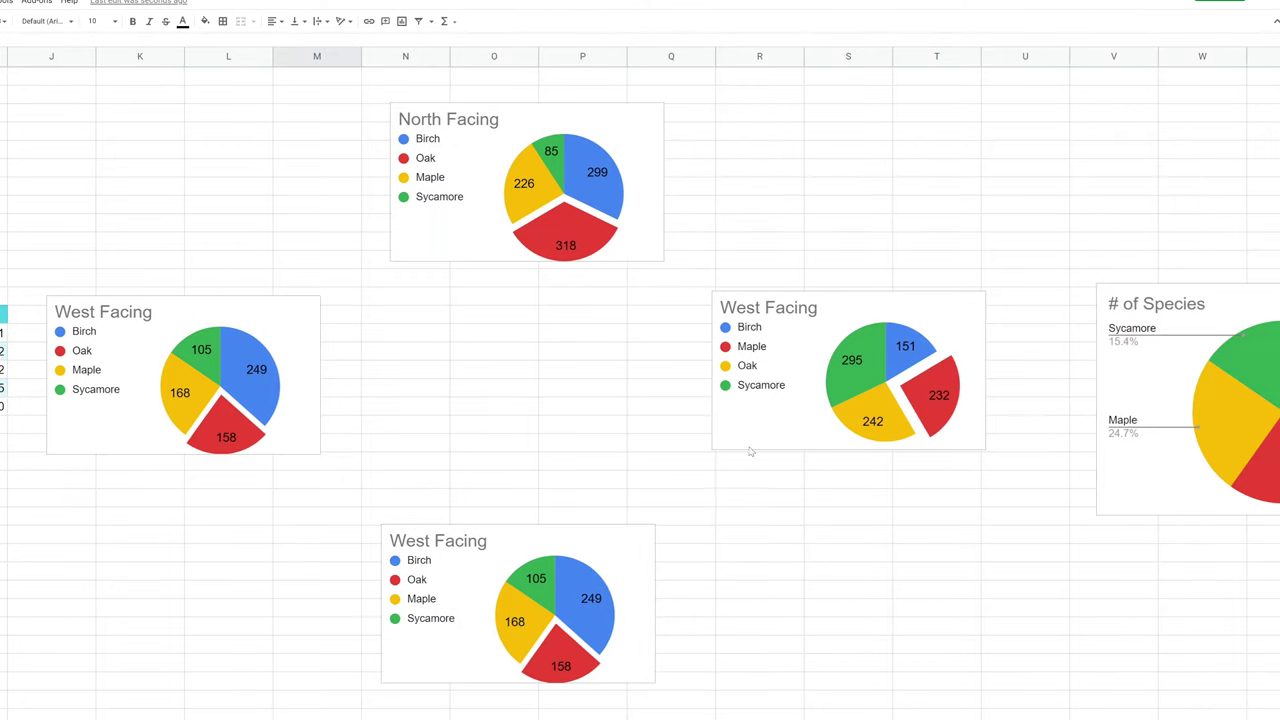
{"action": "left_click", "coordinate": [767, 438]}
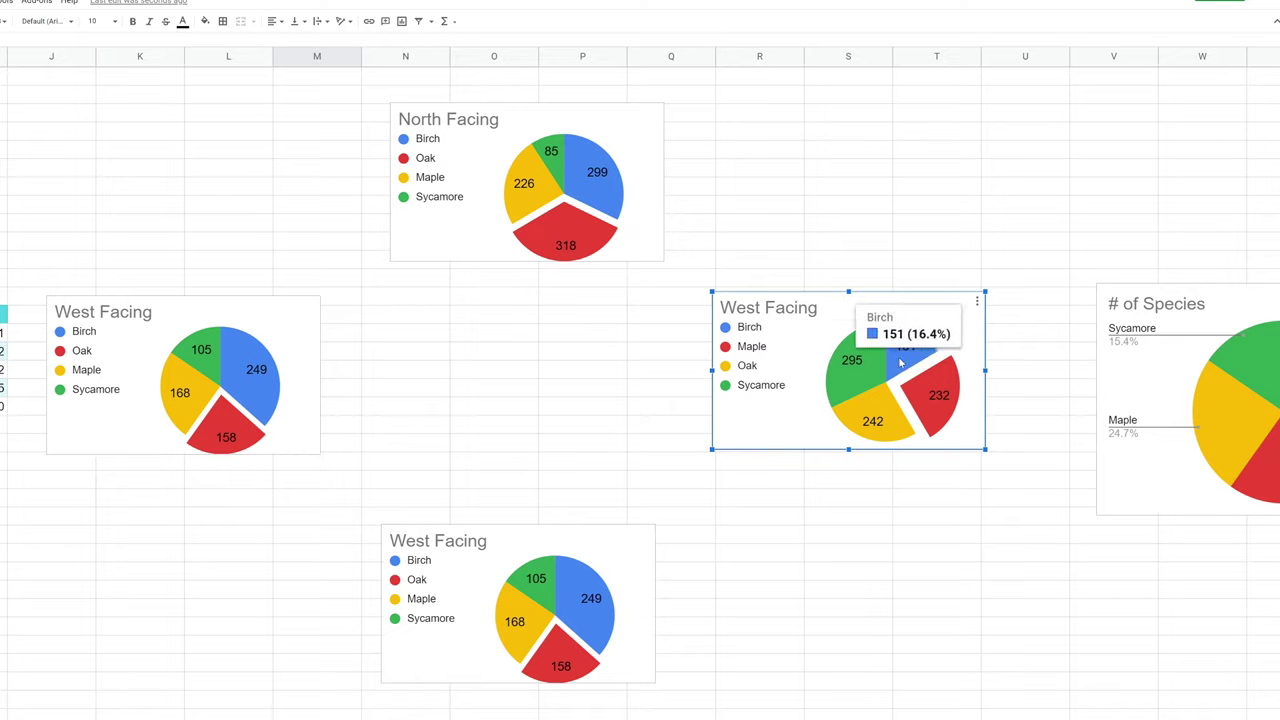
{"action": "left_click", "coordinate": [977, 302]}
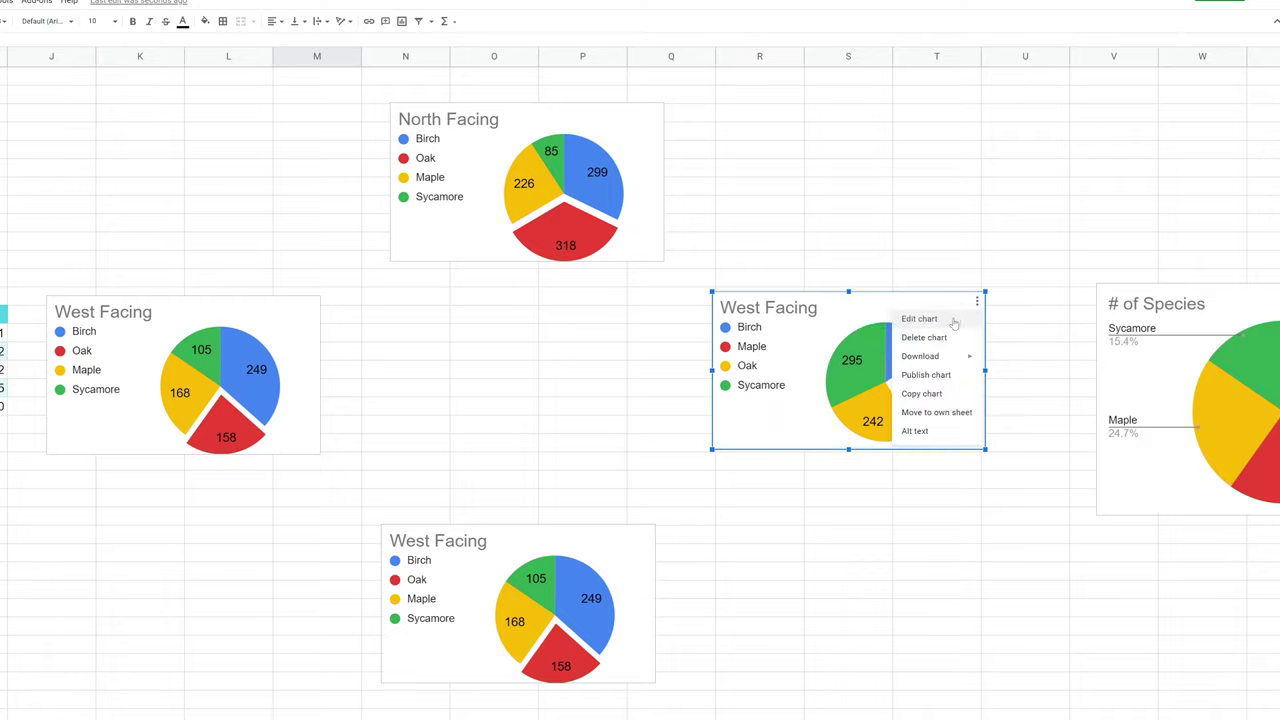
{"action": "left_click", "coordinate": [955, 320]}
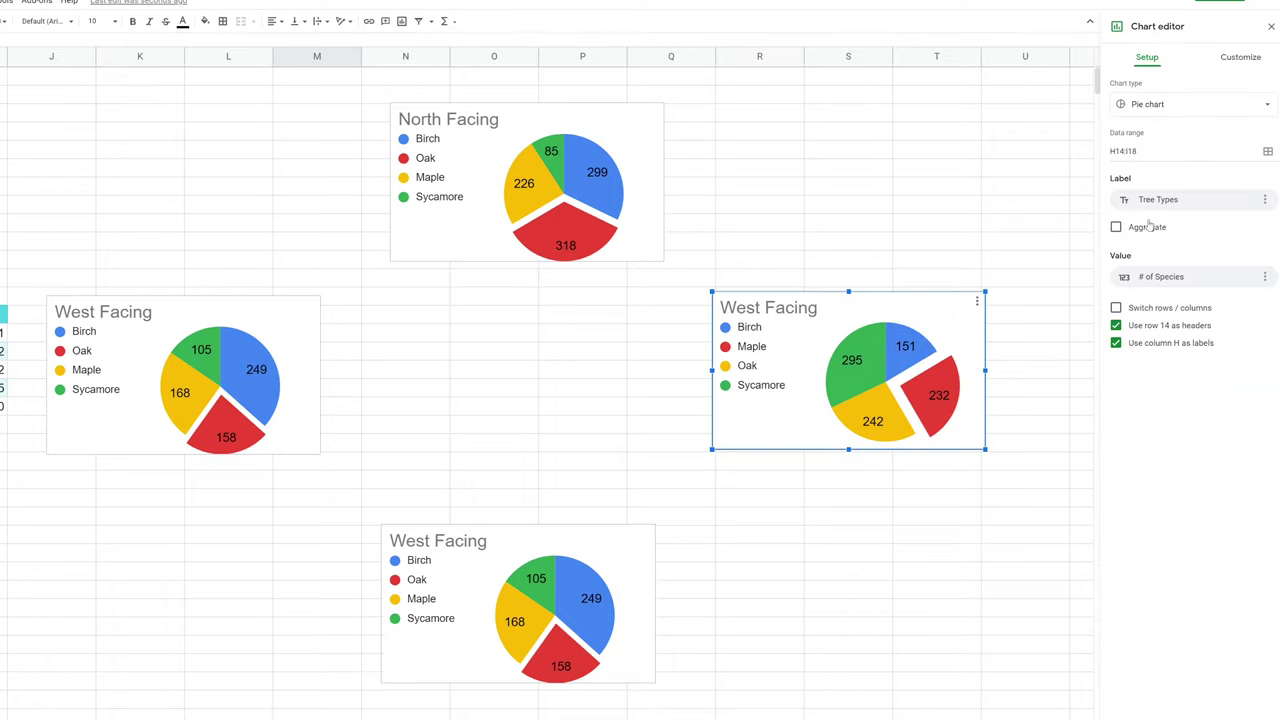
{"action": "left_click", "coordinate": [1241, 58]}
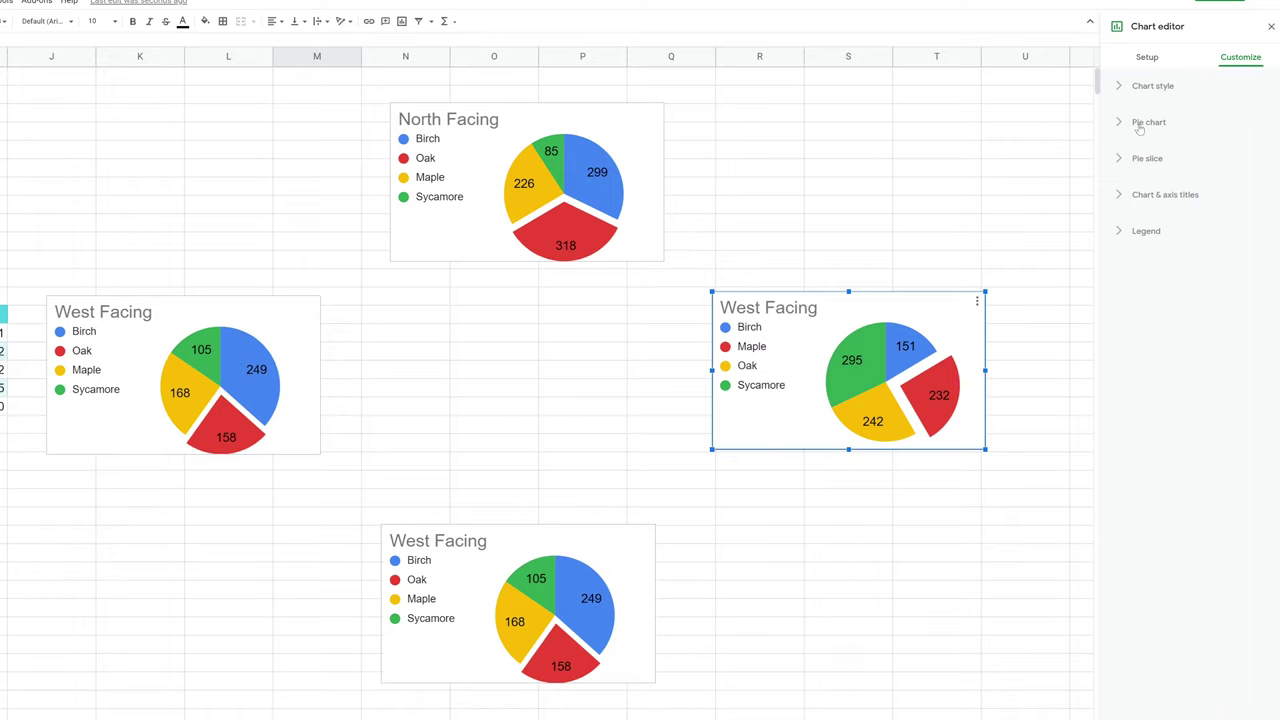
{"action": "left_click", "coordinate": [1121, 160]}
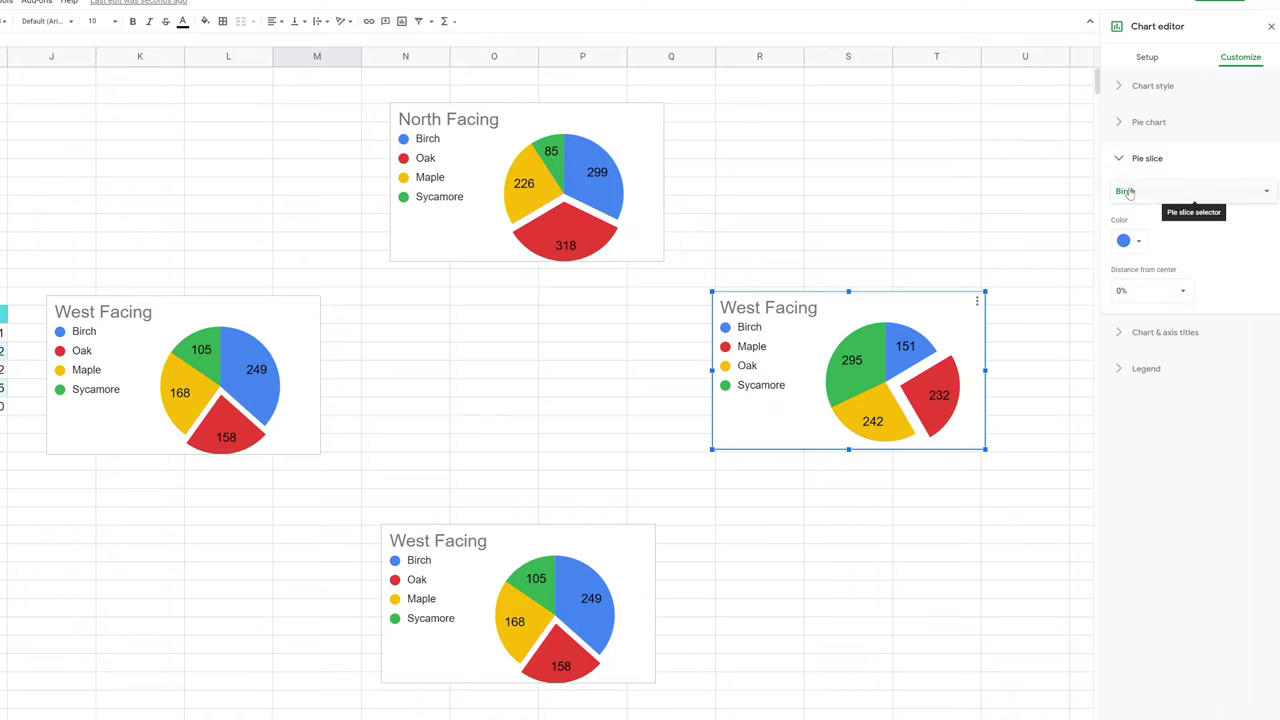
{"action": "left_click", "coordinate": [1148, 192]}
{"action": "left_click", "coordinate": [1149, 207]}
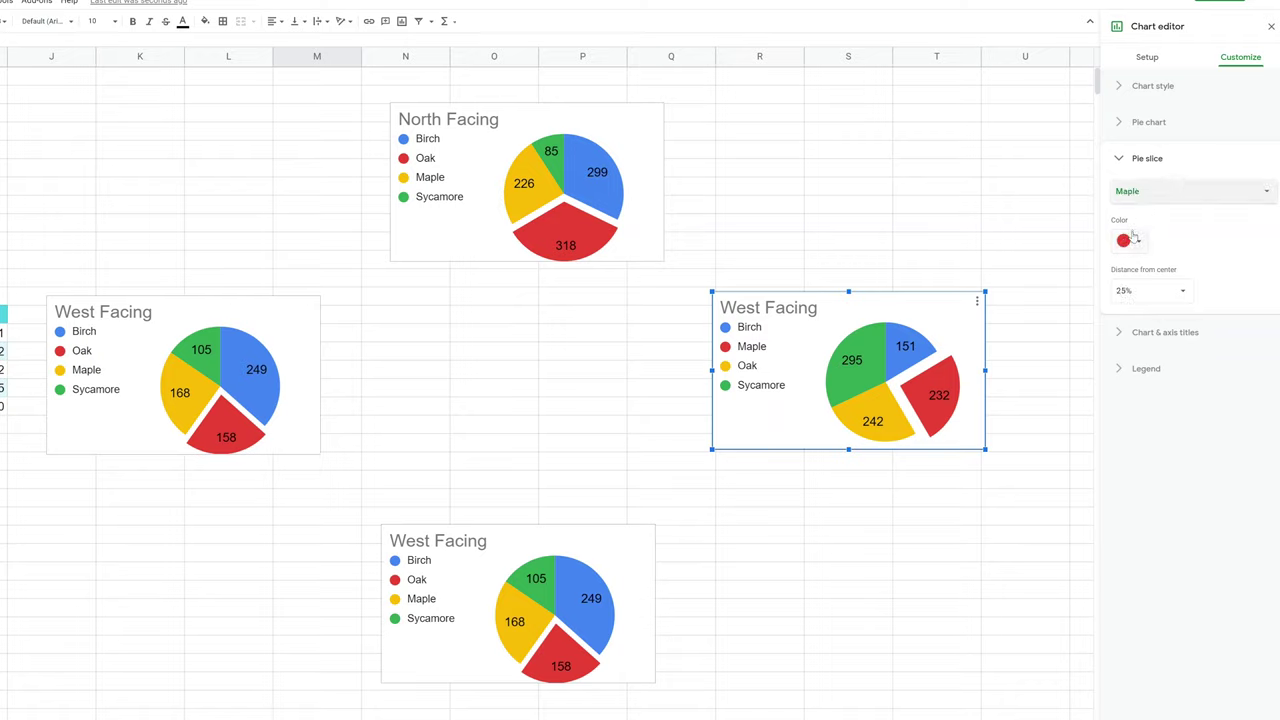
{"action": "left_click", "coordinate": [1133, 241]}
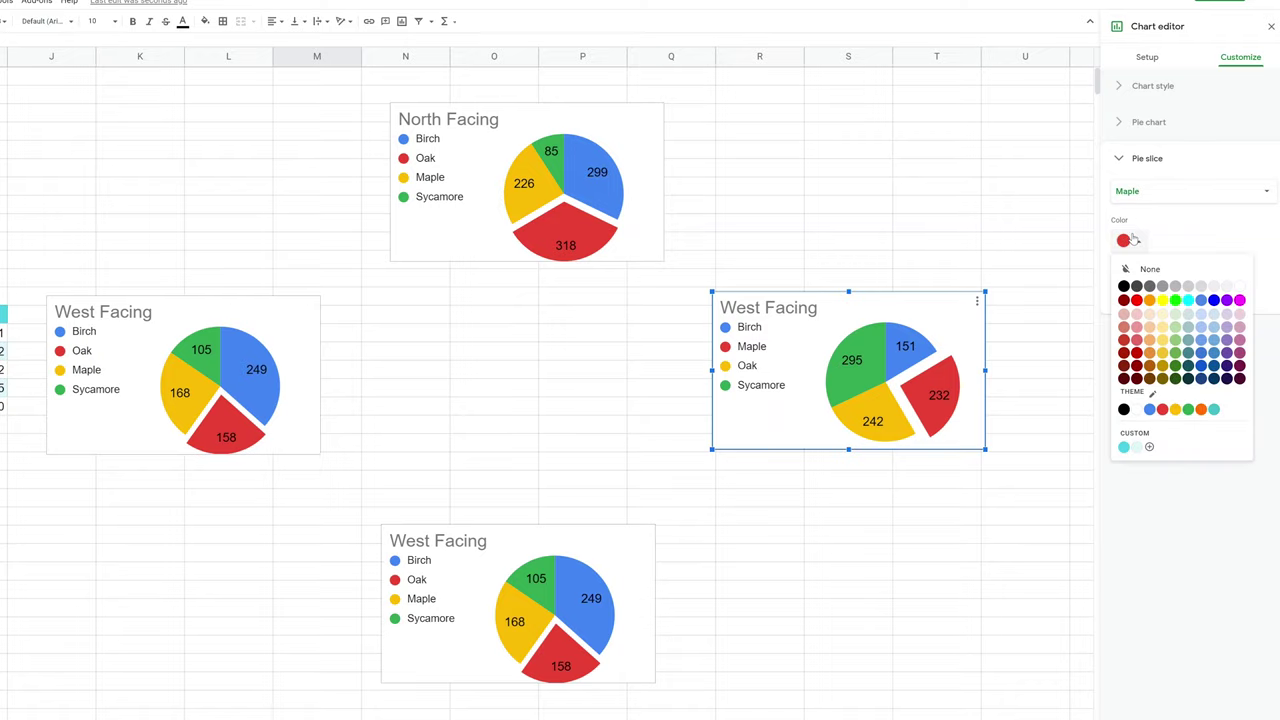
{"action": "left_click", "coordinate": [1149, 301]}
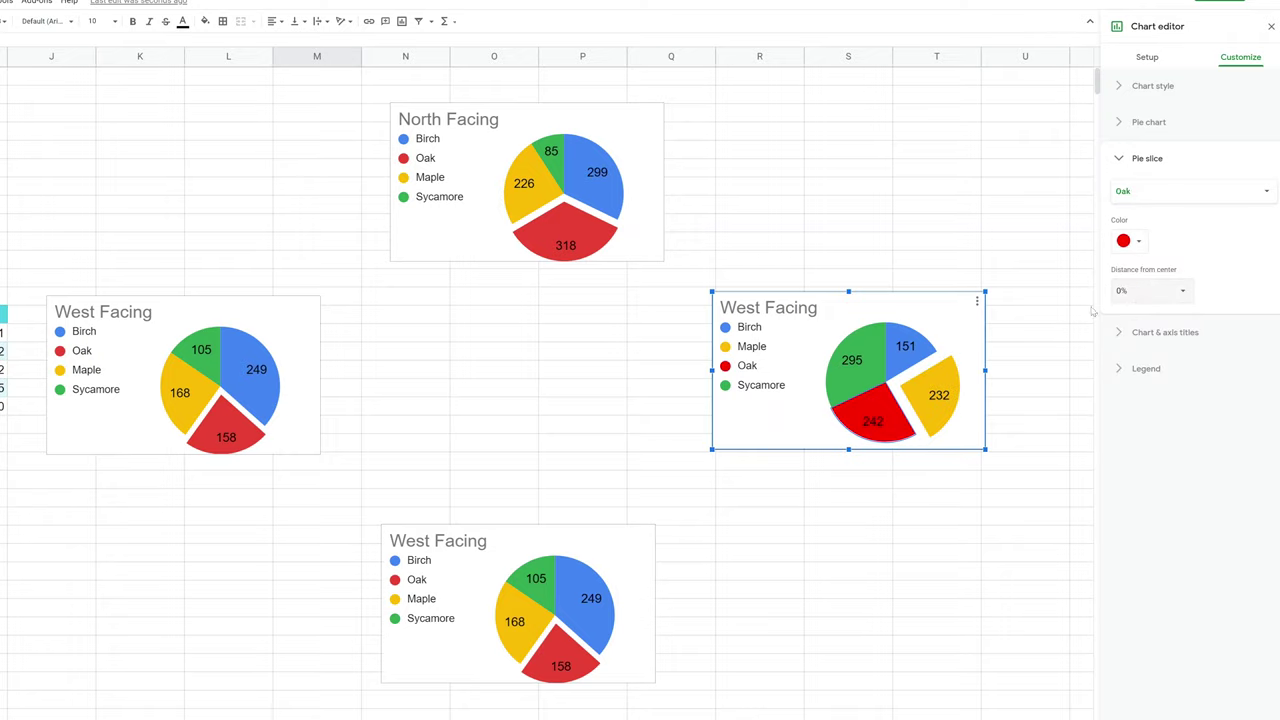
{"action": "left_click", "coordinate": [851, 372]}
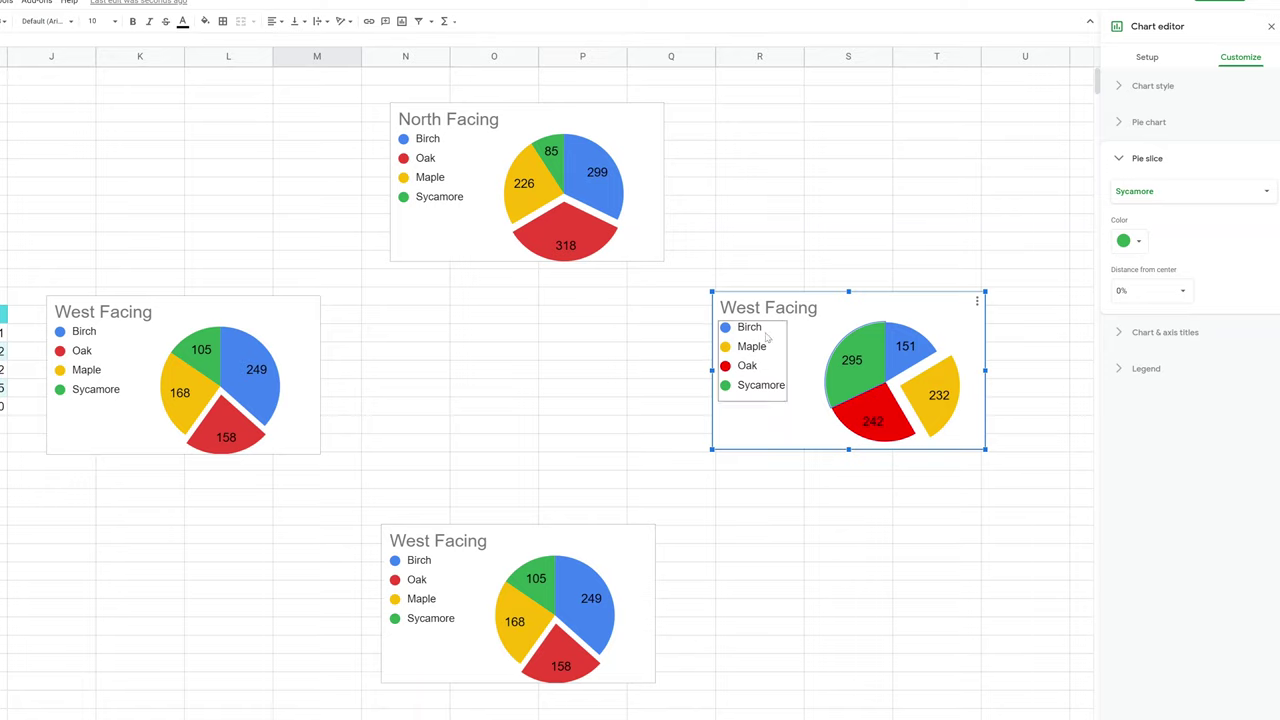
- Change the southern chart copy's data range to the South Facing table, E23:F27, and retitle it "South Facing"
{"action": "left_click", "coordinate": [608, 557]}
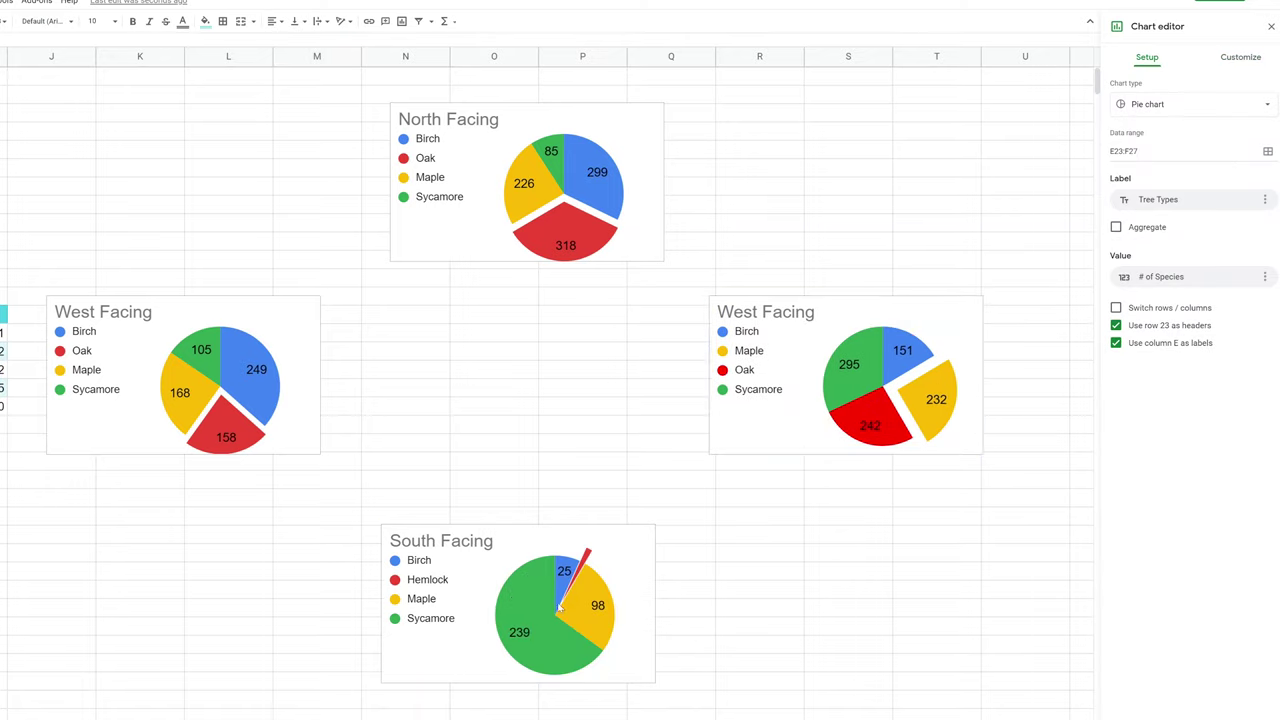
{"action": "left_click", "coordinate": [538, 607]}
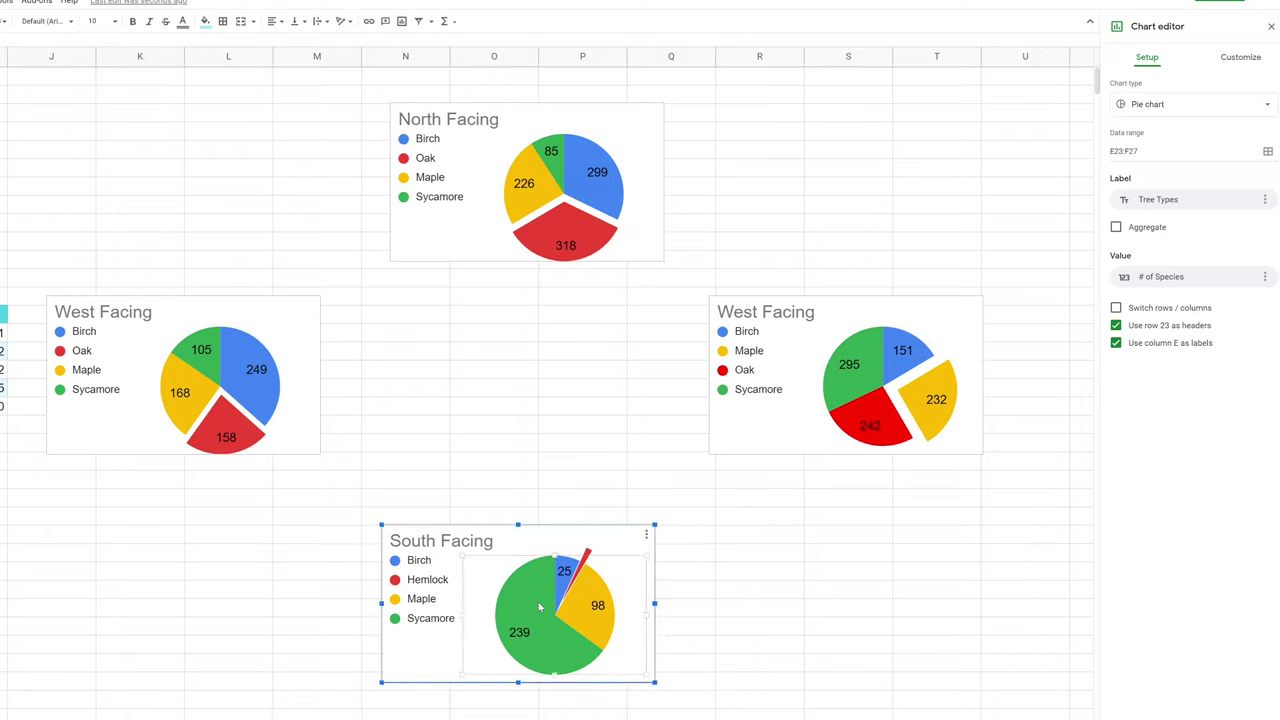
- Color the South Facing chart's Hemlock slice black, remove its distance from the center, and leave the chart editor
{"action": "double_click", "coordinate": [584, 567]}
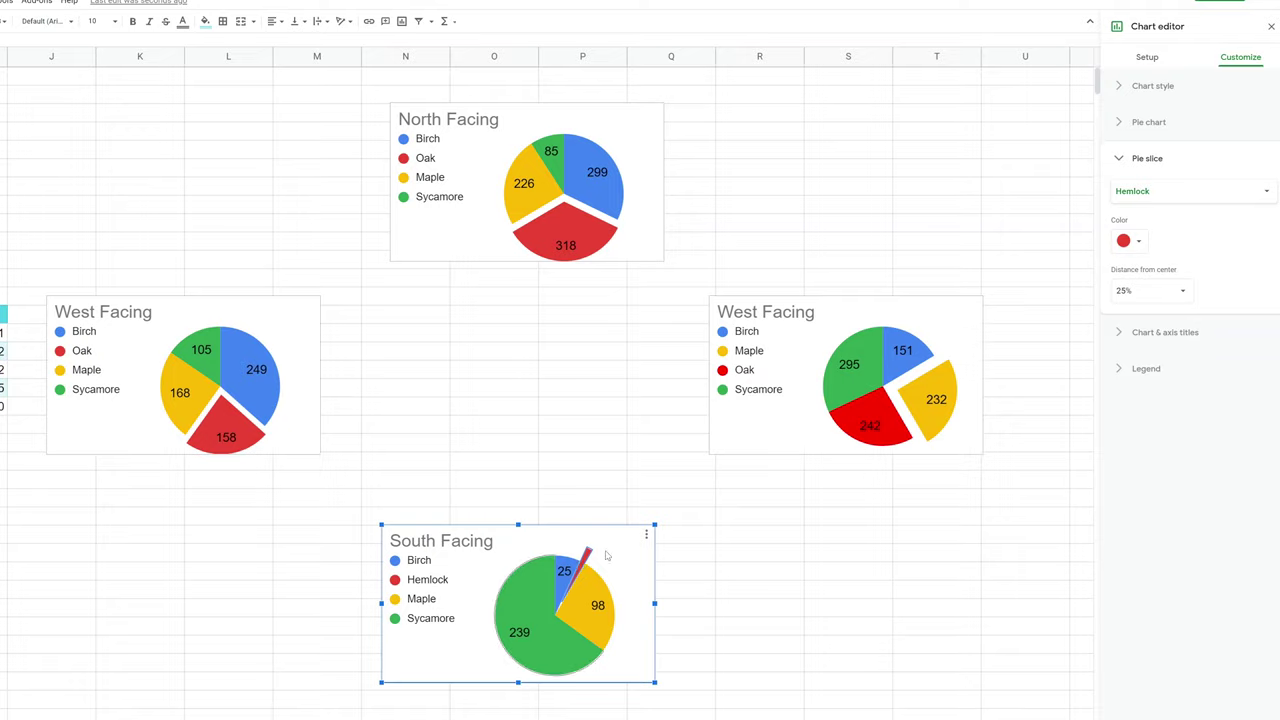
{"action": "left_click", "coordinate": [1124, 244]}
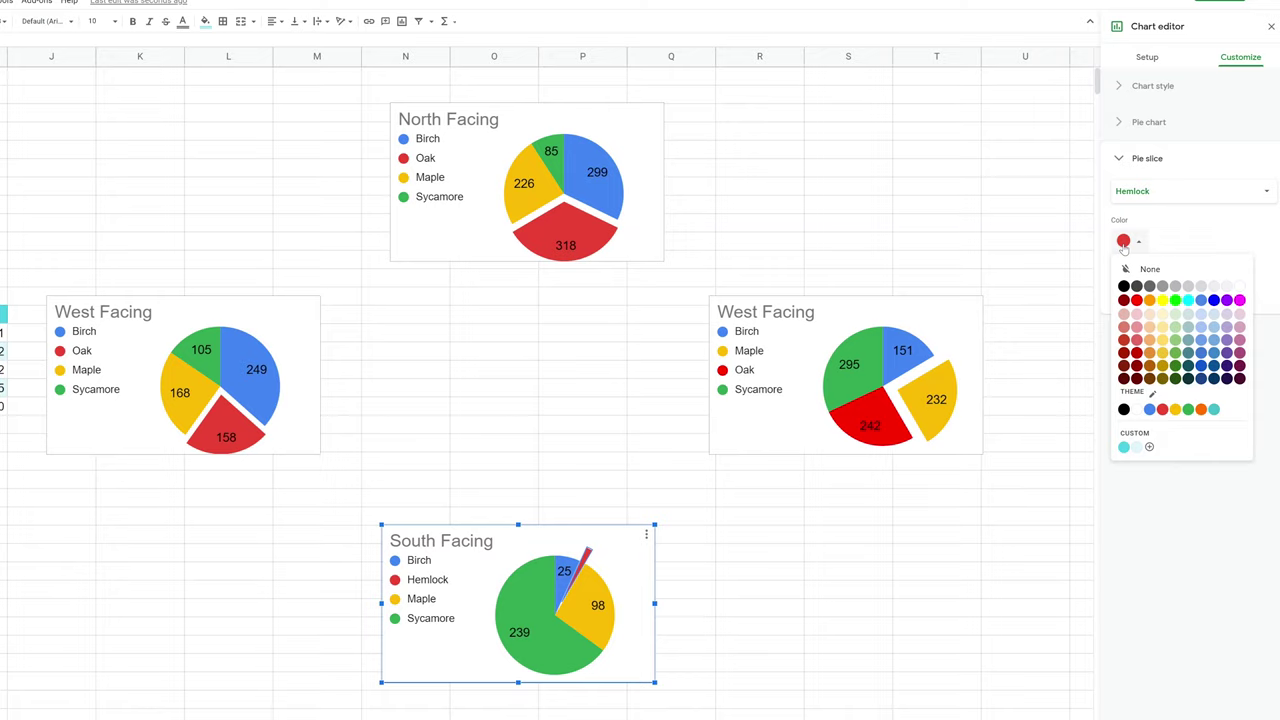
{"action": "left_click", "coordinate": [1214, 301]}
{"action": "left_click", "coordinate": [746, 553]}
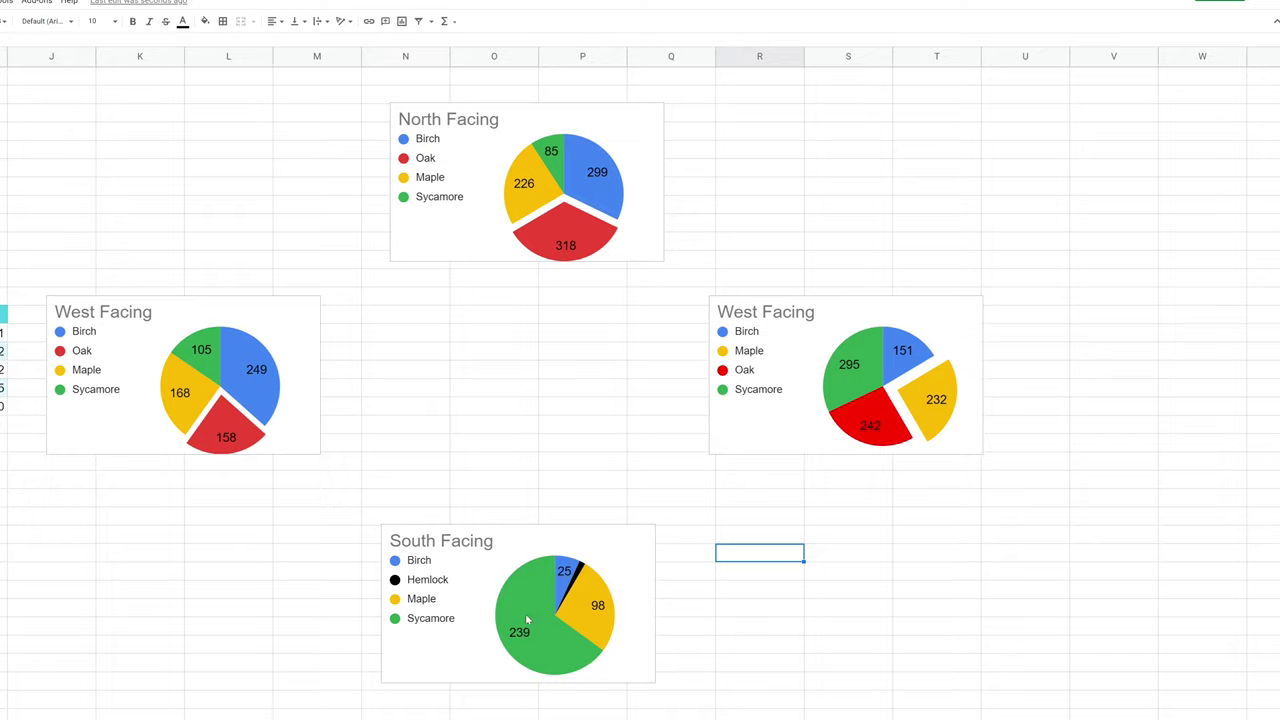
{"action": "left_click", "coordinate": [580, 568]}
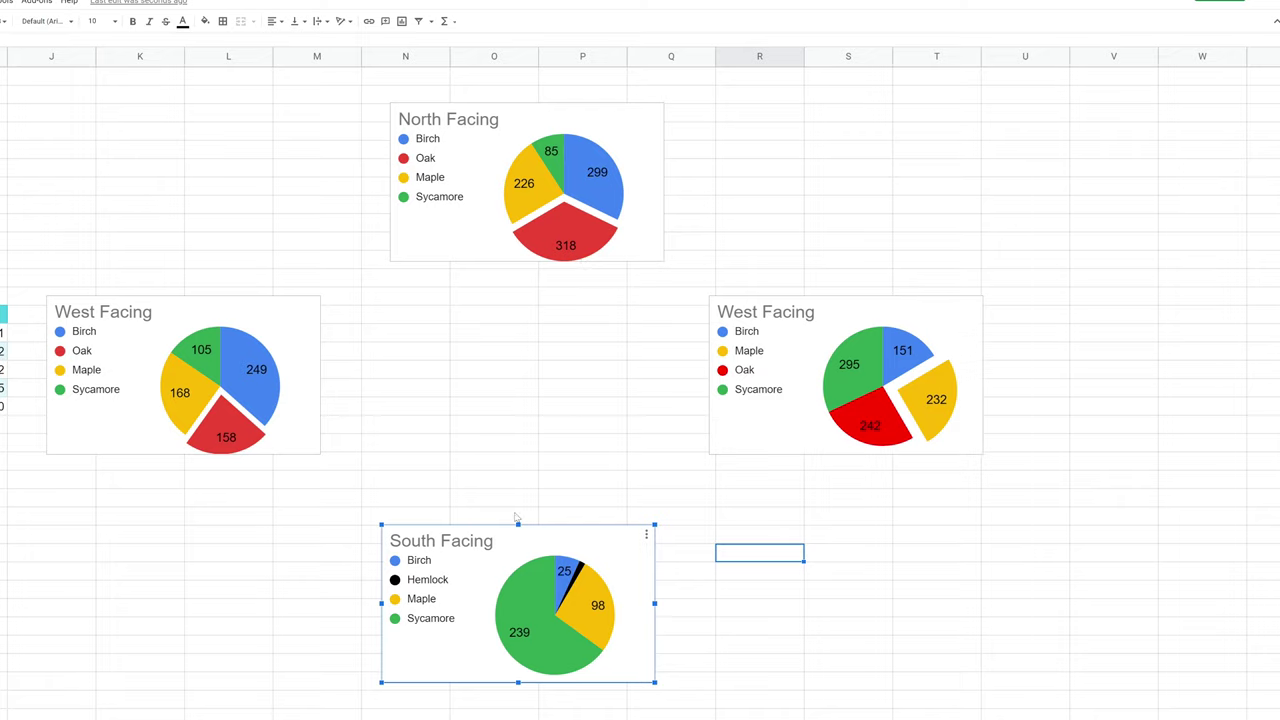
{"action": "left_click", "coordinate": [581, 423]}
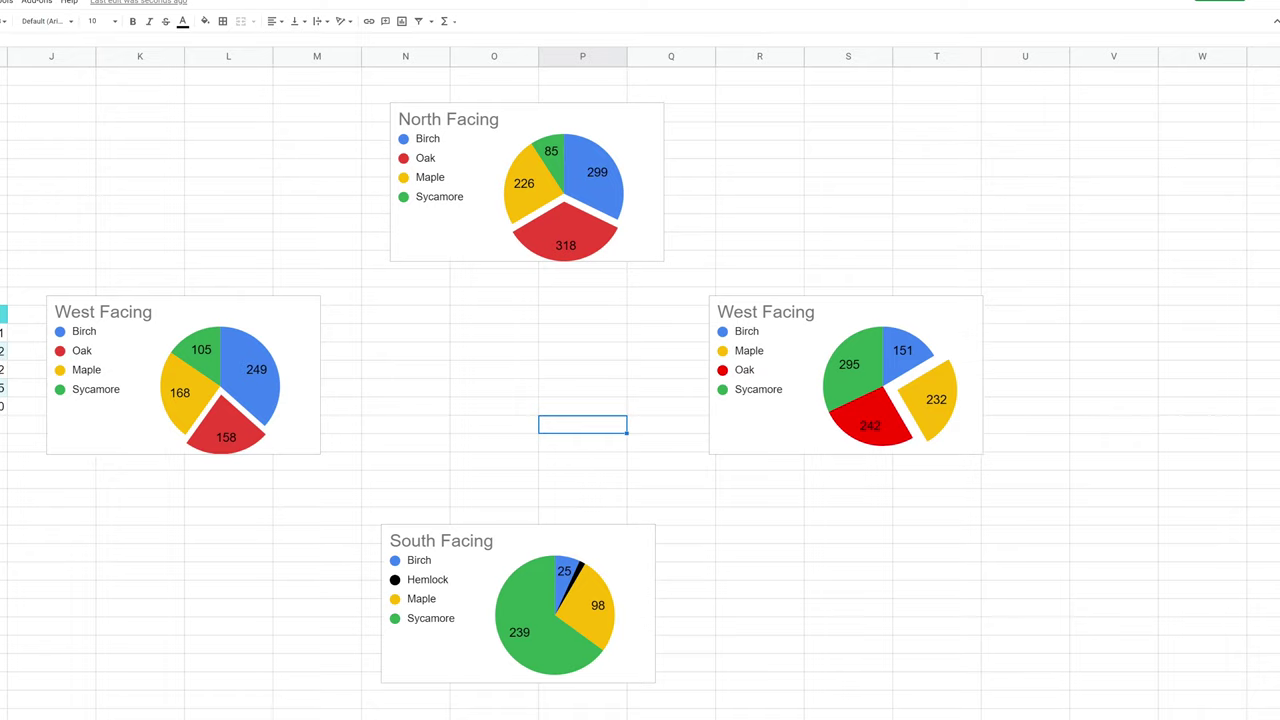
- Insert a column chart from the combined table of tree types by facing direction, C59:G64
{"action": "scroll", "coordinate": [640, 366], "scroll_direction": "left", "scroll_amount": 7}
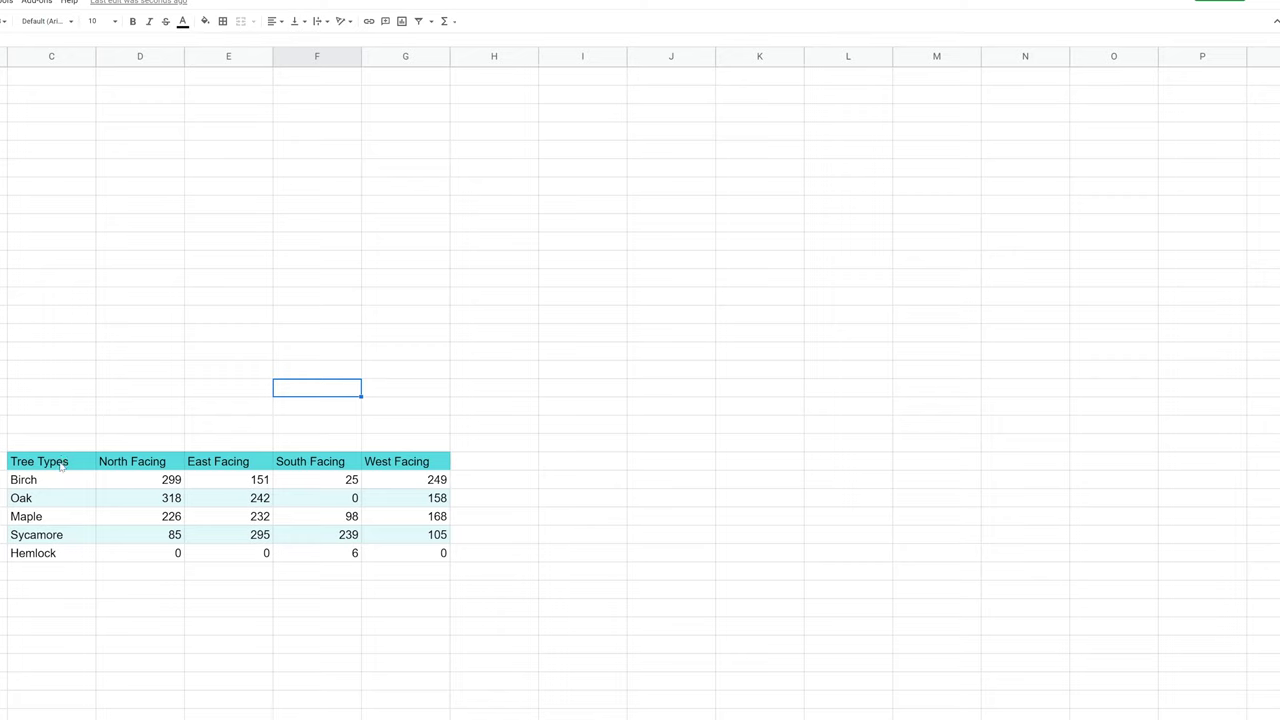
{"action": "scroll", "coordinate": [103, 437], "scroll_direction": "down", "scroll_amount": 2}
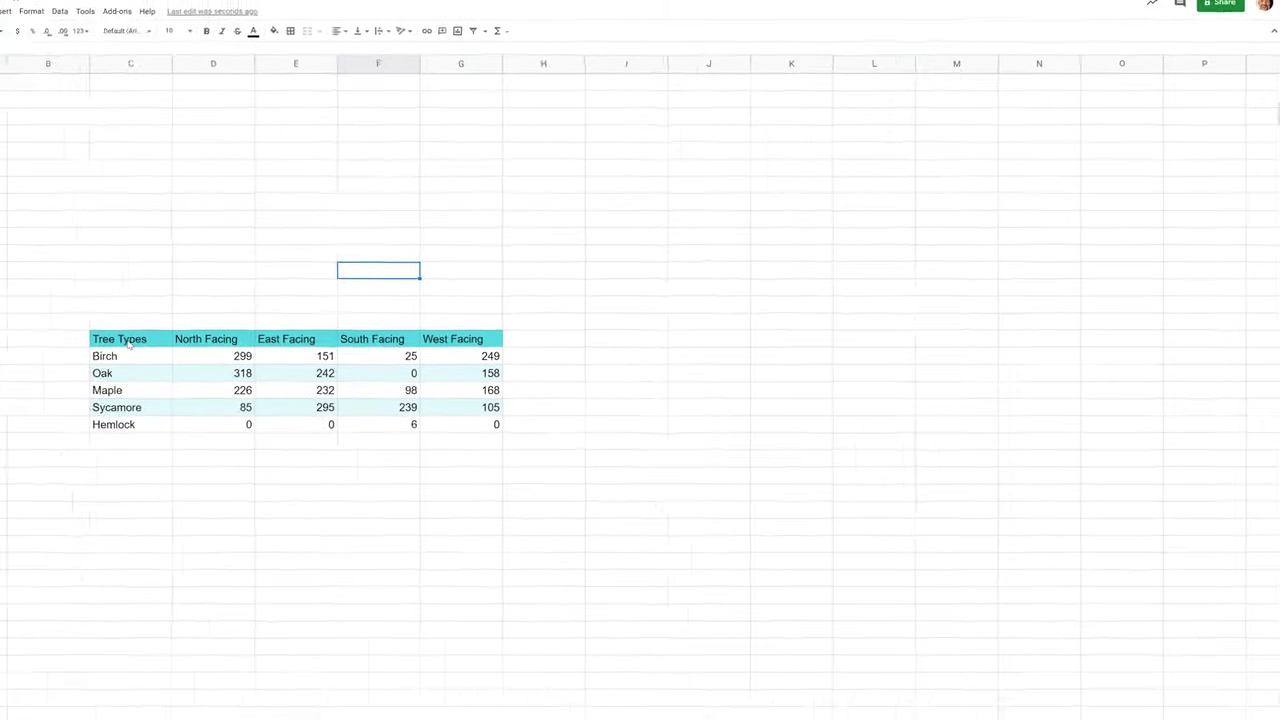
{"action": "left_click_drag", "start_coordinate": [128, 345], "coordinate": [285, 379]}
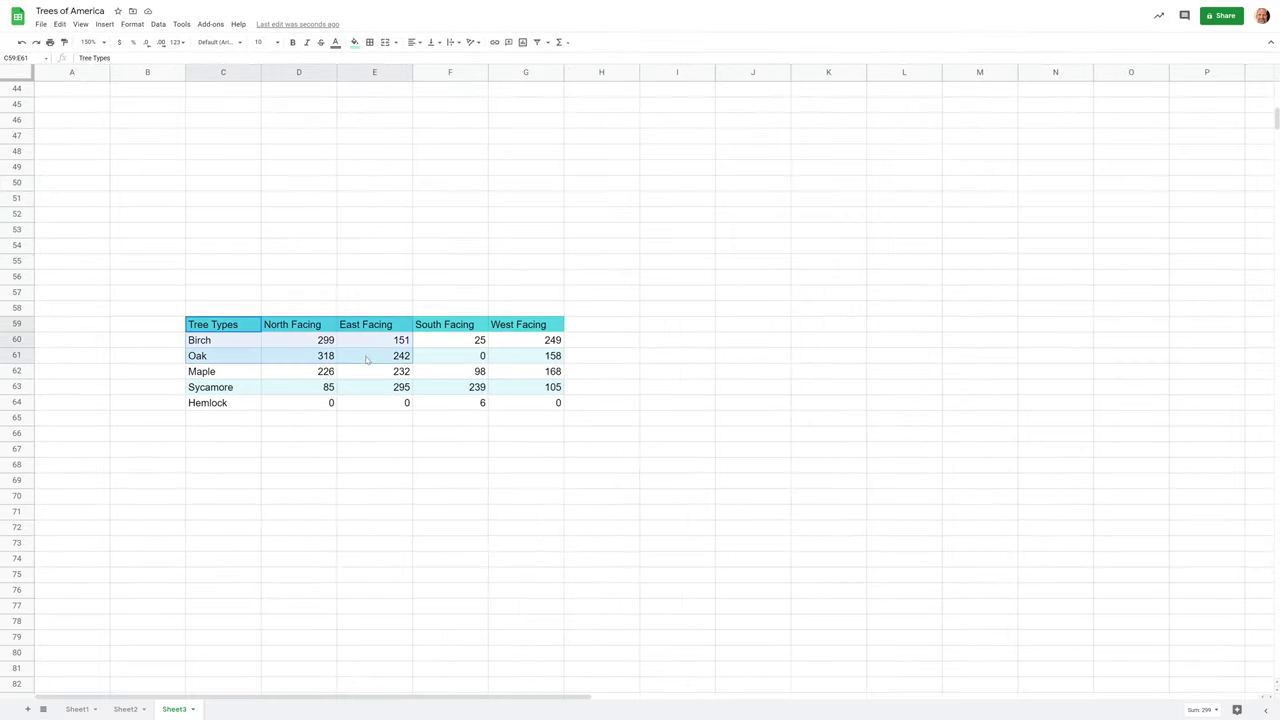
{"action": "left_click_drag", "start_coordinate": [367, 359], "coordinate": [501, 402]}
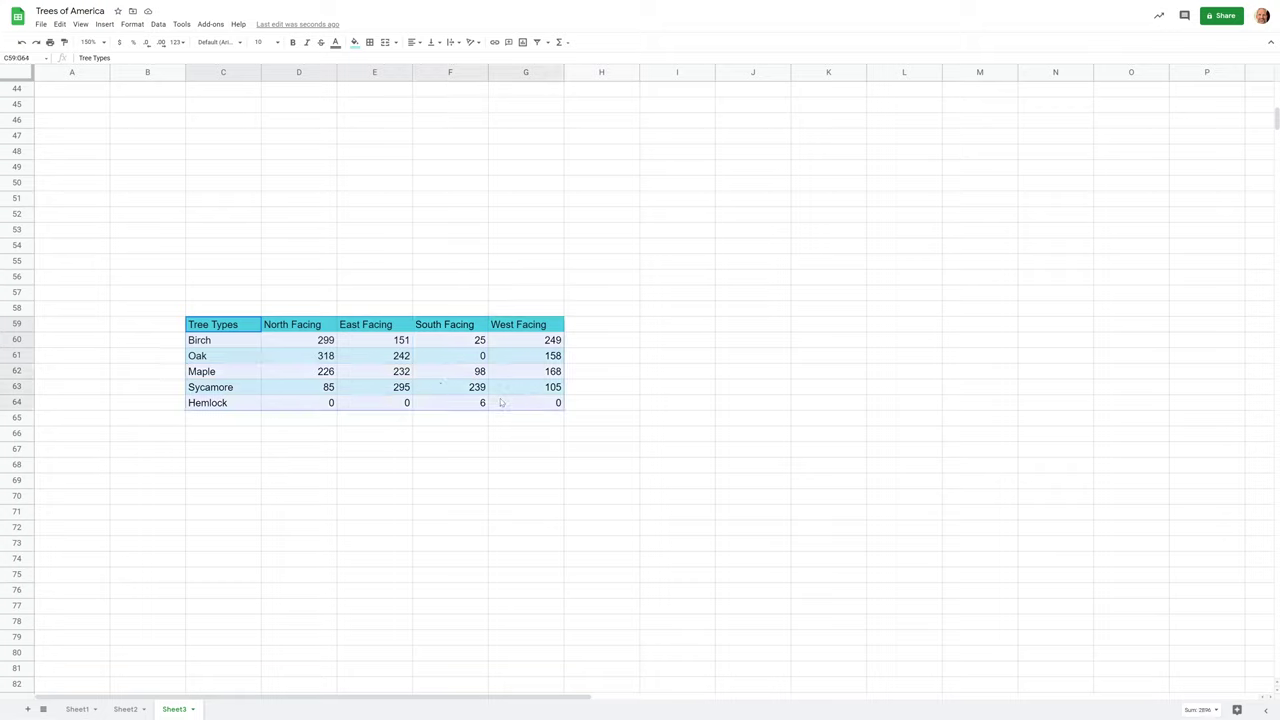
{"action": "left_click", "coordinate": [110, 25]}
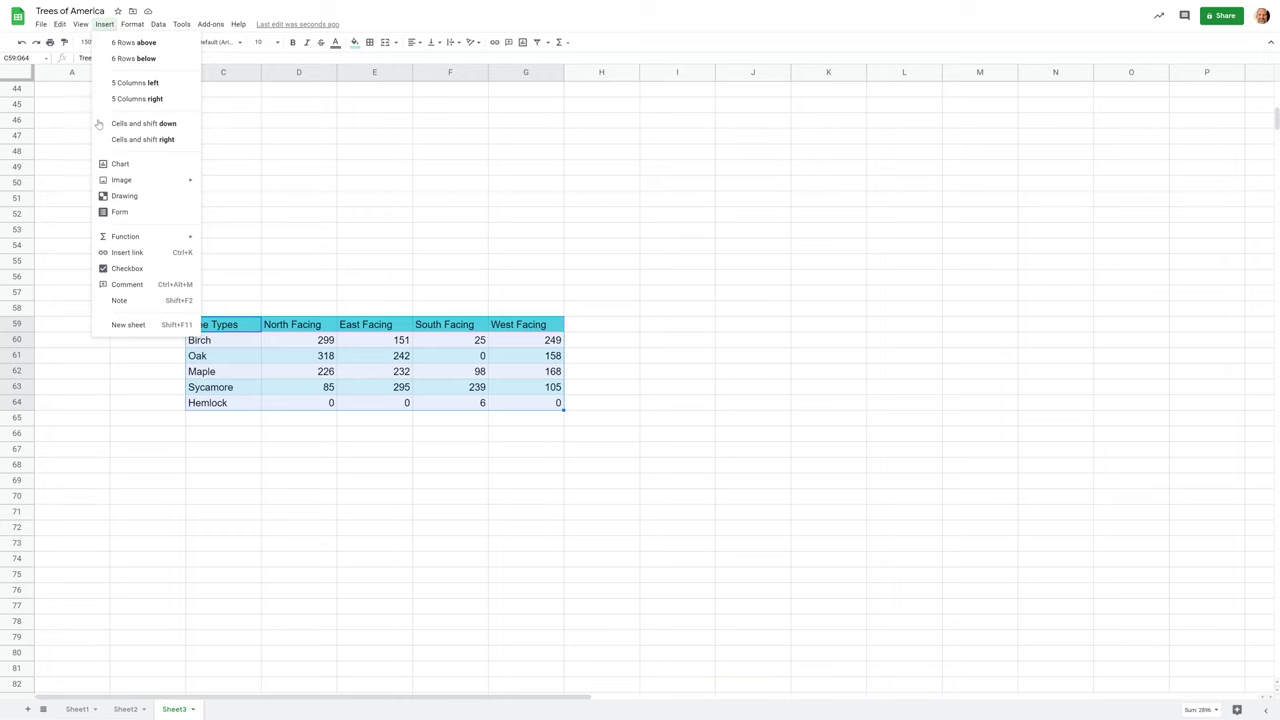
{"action": "left_click", "coordinate": [116, 164]}
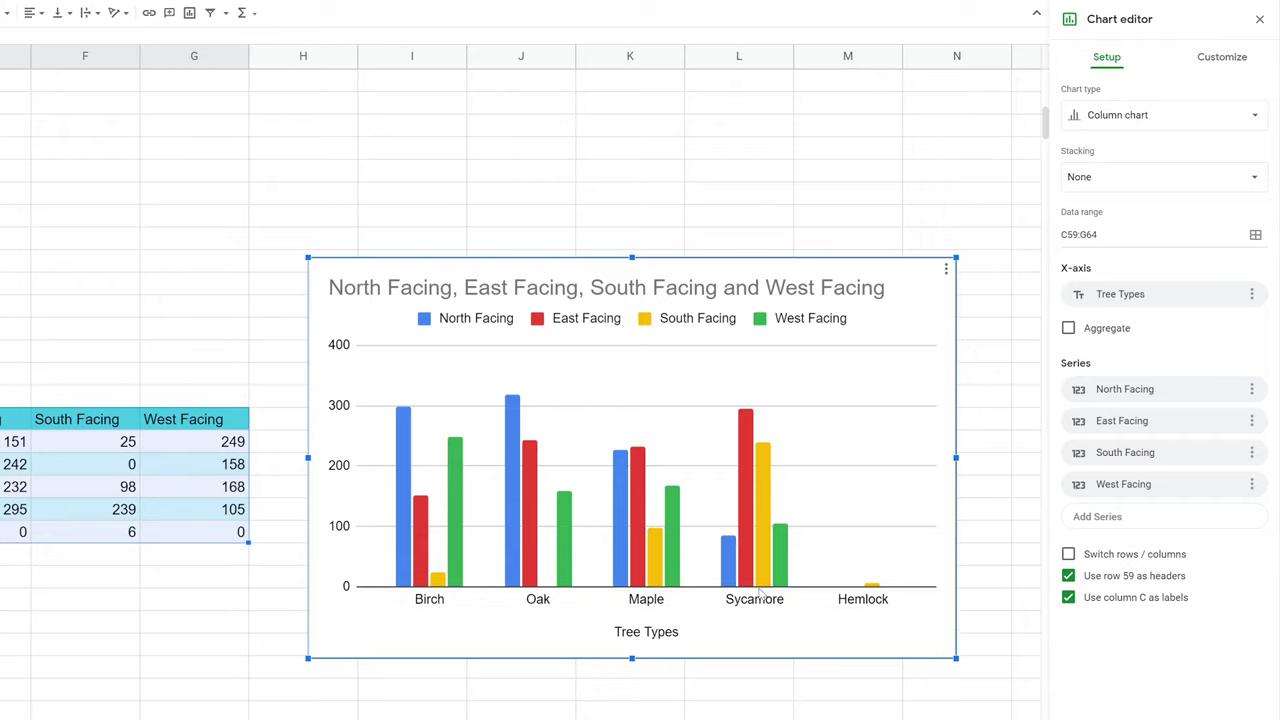
- Change the chart to a stacked column chart with rows and columns switched, so the facing directions form the columns
{"action": "left_click", "coordinate": [1068, 555]}
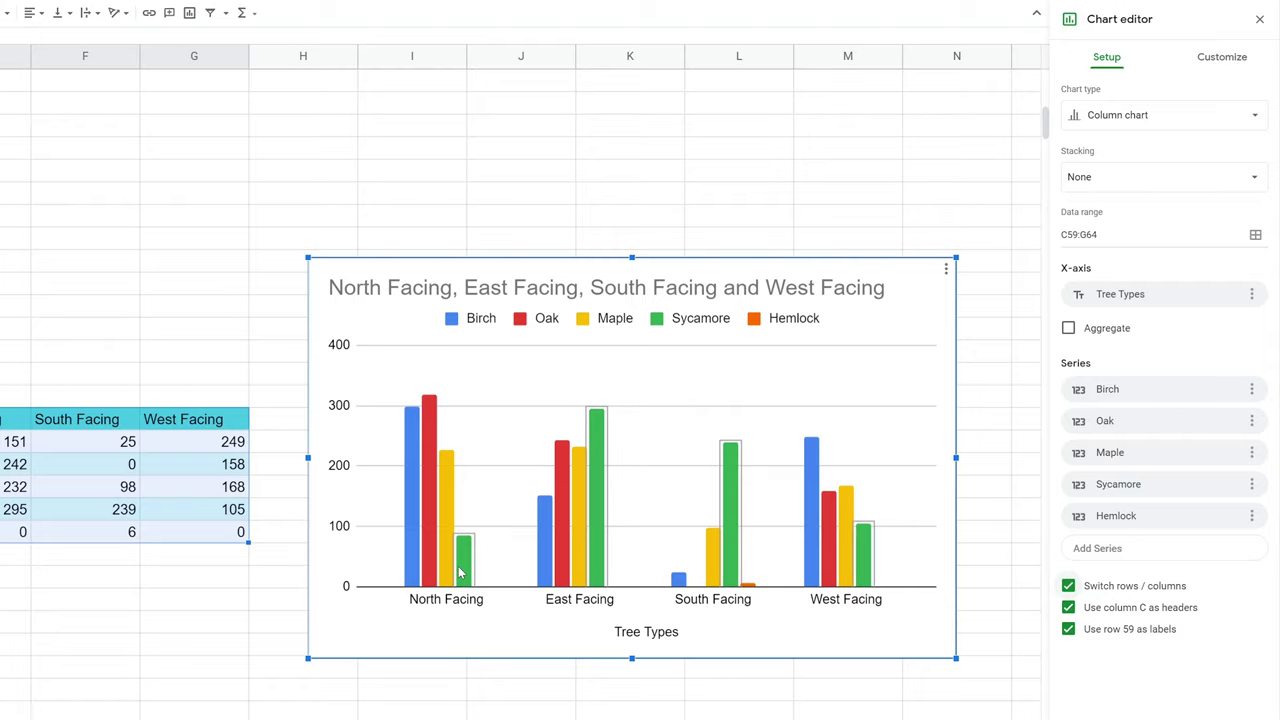
{"action": "left_click", "coordinate": [1163, 118]}
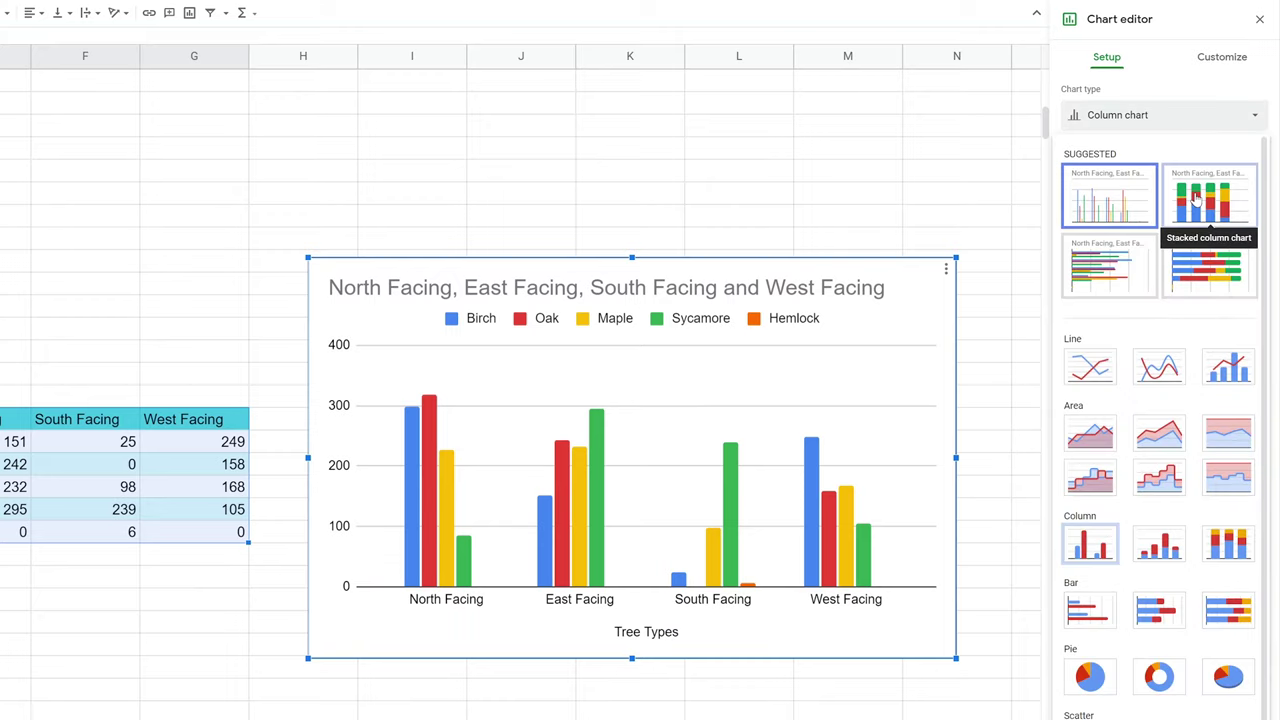
{"action": "left_click", "coordinate": [1195, 199]}
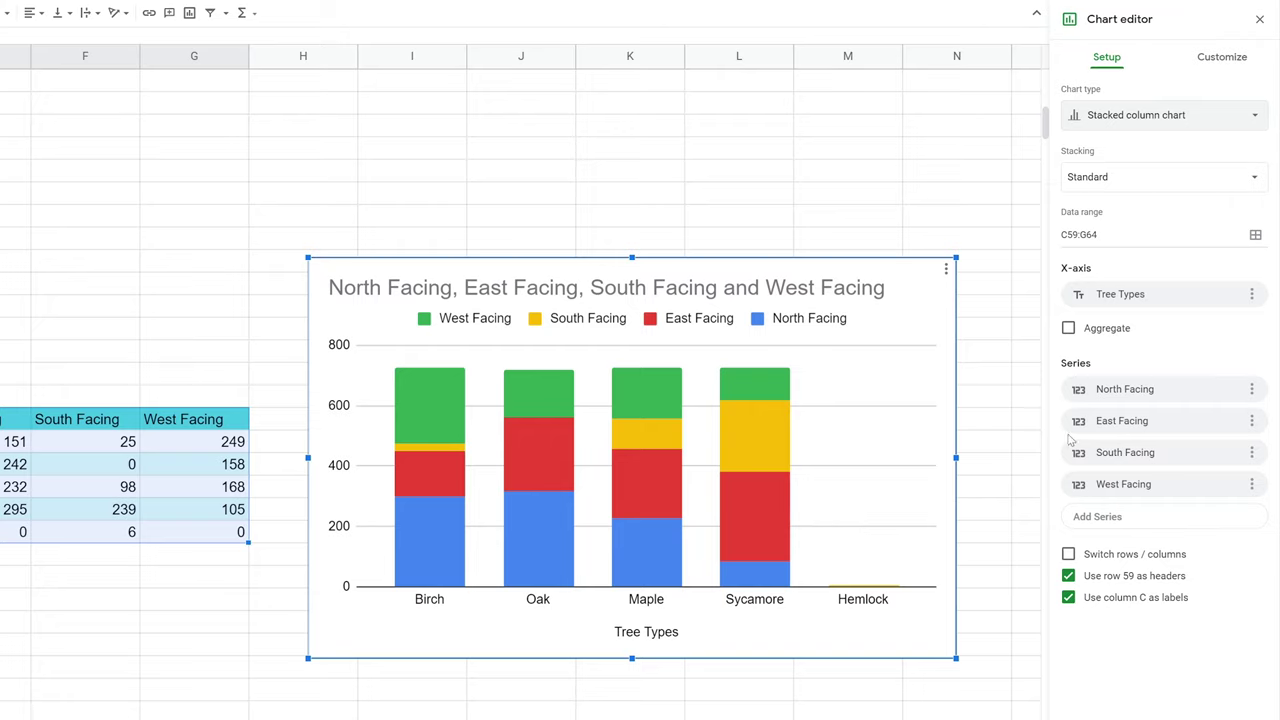
{"action": "left_click", "coordinate": [1068, 553]}
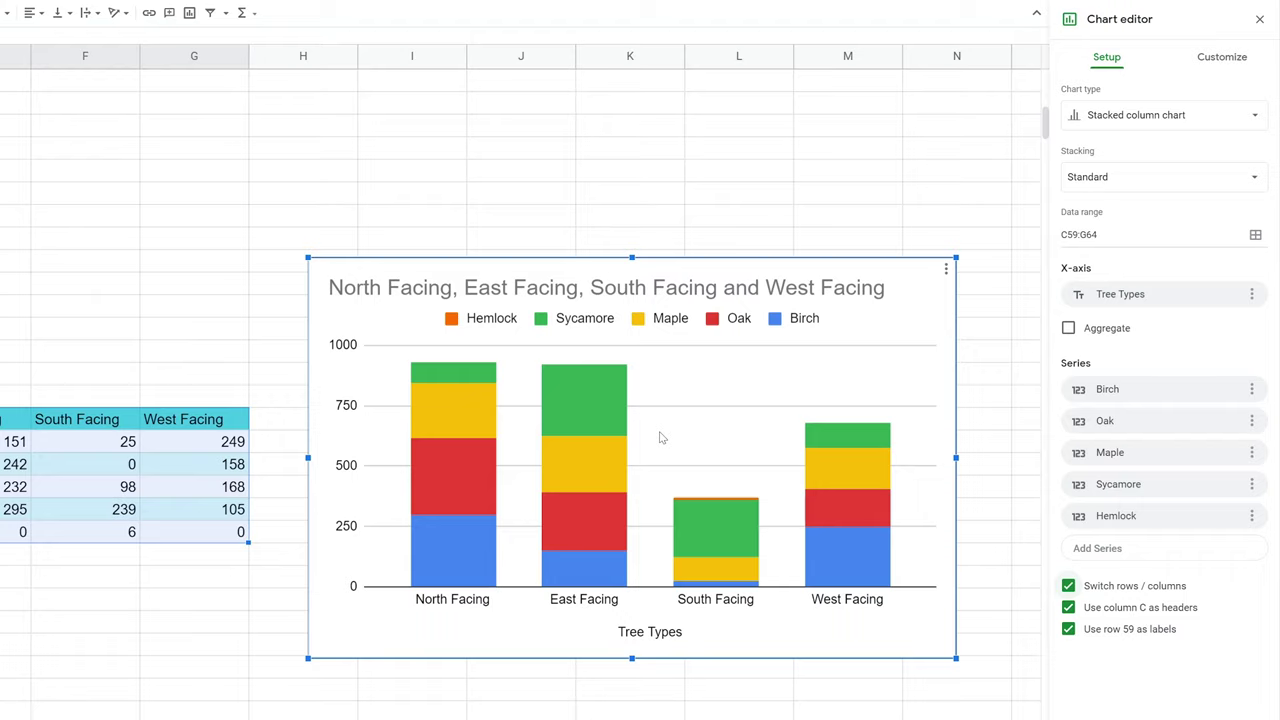
- Try 100% stacking on the column chart and set the stacking back to Standard
{"action": "left_click", "coordinate": [1092, 178]}
{"action": "left_click", "coordinate": [1100, 195]}
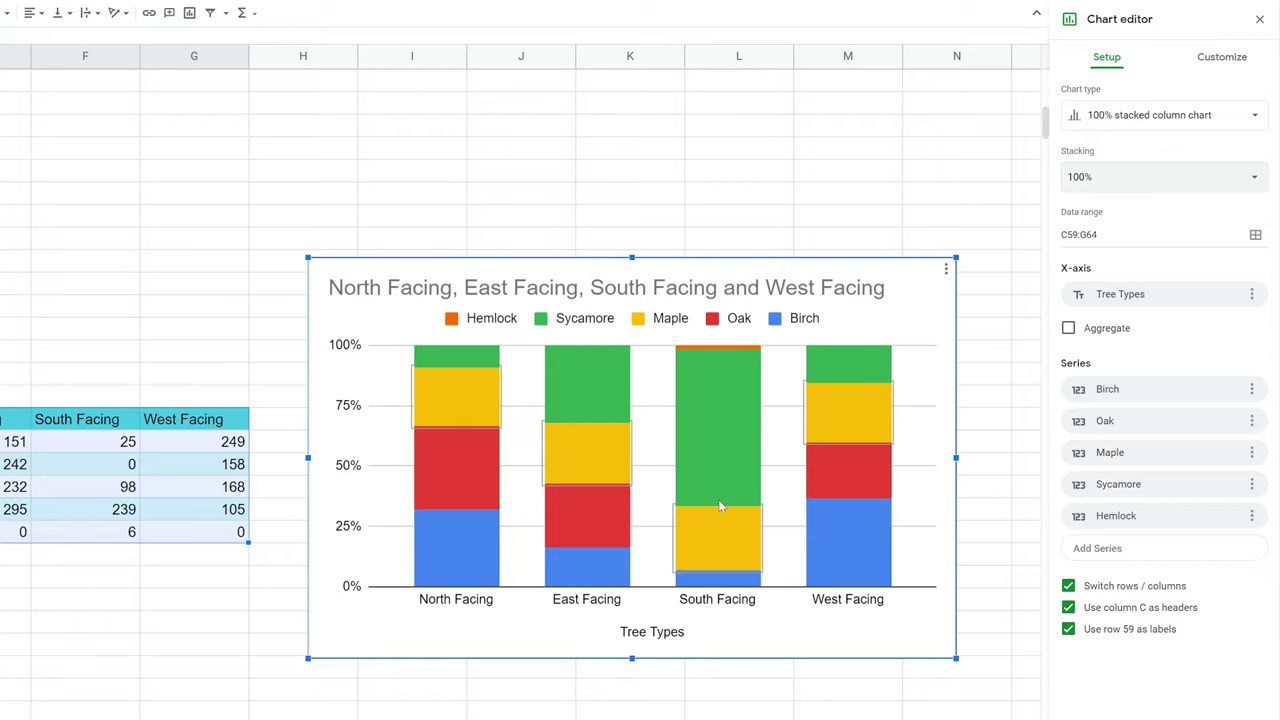
{"action": "left_click", "coordinate": [1121, 116]}
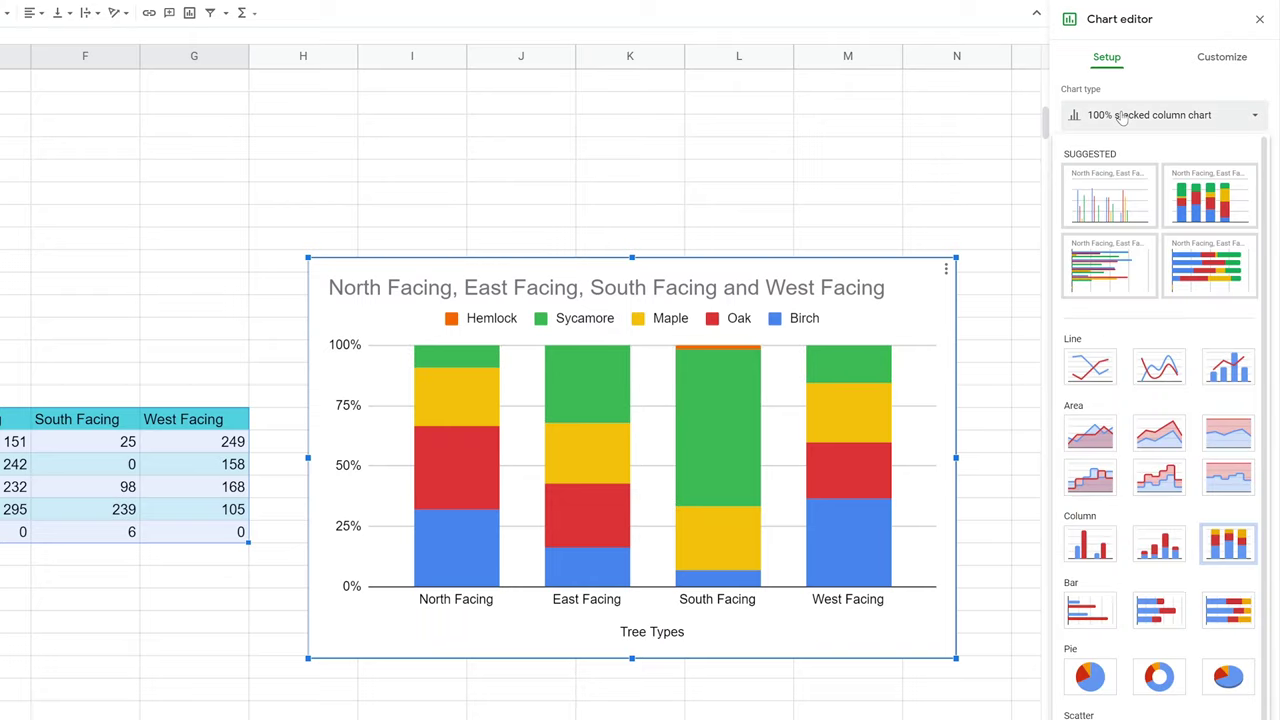
{"action": "left_click", "coordinate": [1121, 116]}
{"action": "left_click", "coordinate": [1100, 177]}
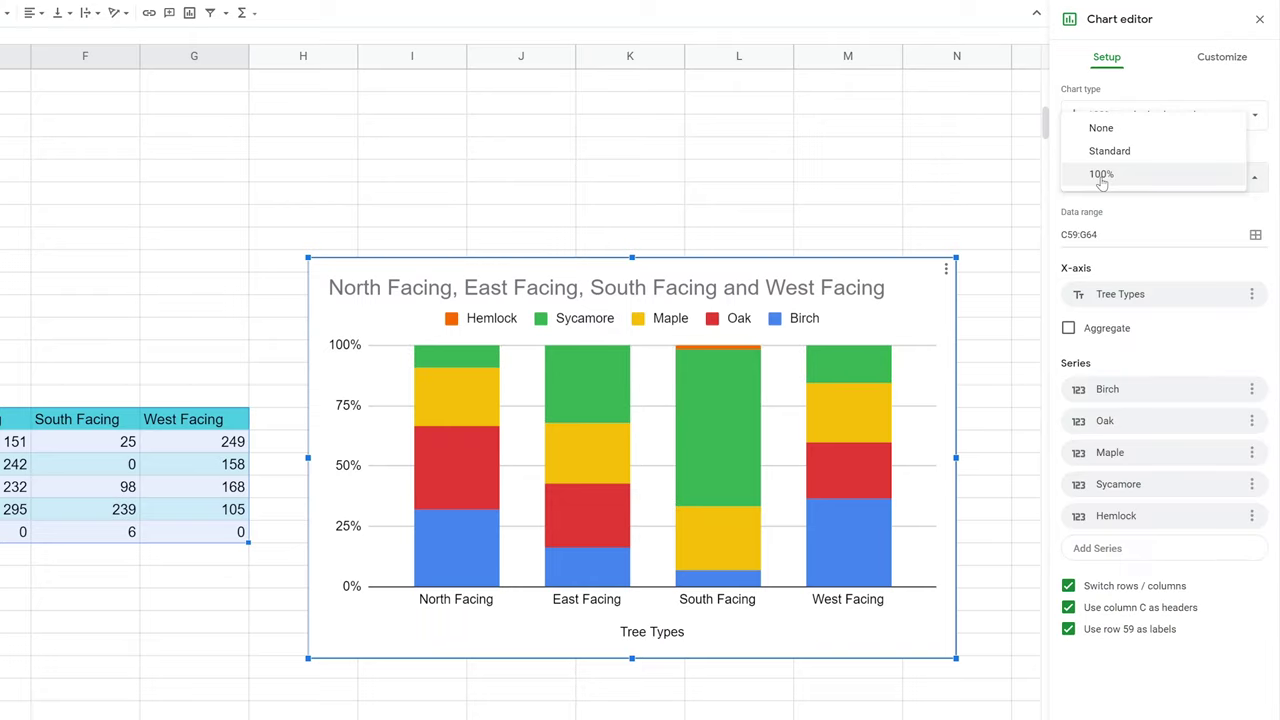
{"action": "left_click", "coordinate": [1114, 155]}
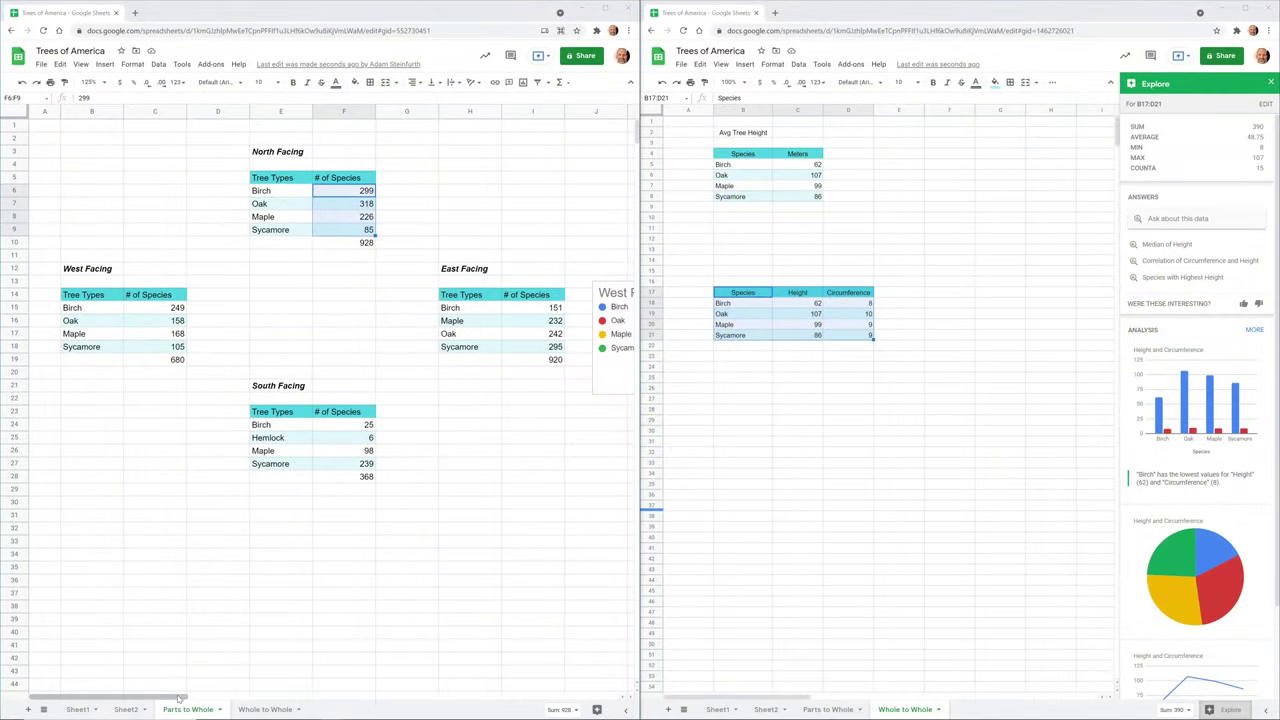
{"action": "left_click_drag", "start_coordinate": [178, 698], "coordinate": [216, 707]}
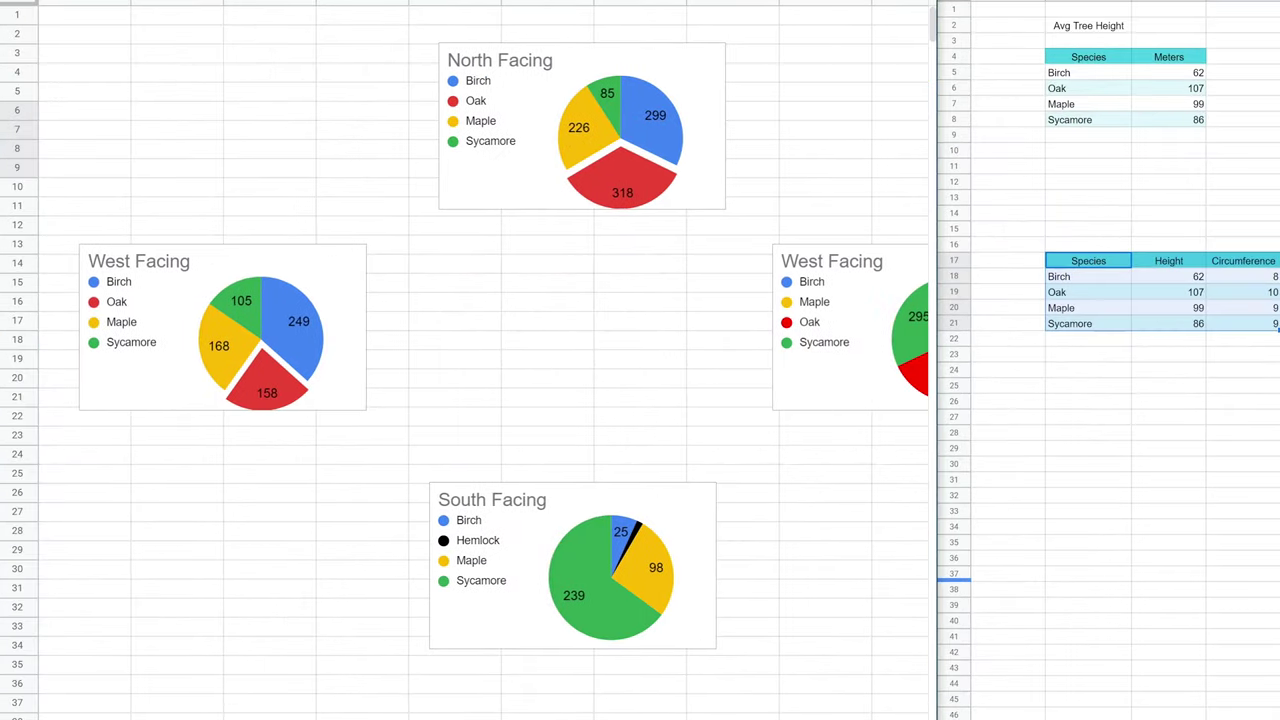
{"action": "scroll", "coordinate": [465, 360], "scroll_direction": "right", "scroll_amount": 2}
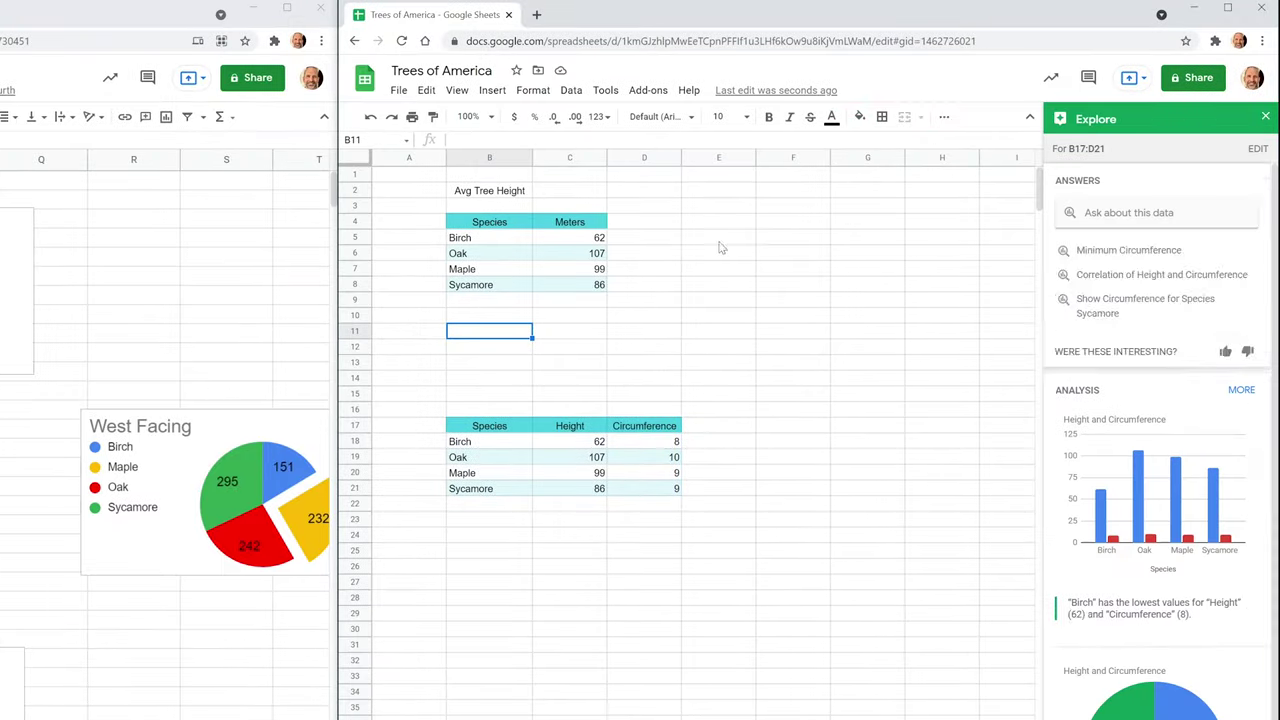
- Insert a chart from the average tree height table, B4:C8, and place it below the lower data table
{"action": "key", "text": "alt+shift+x"}
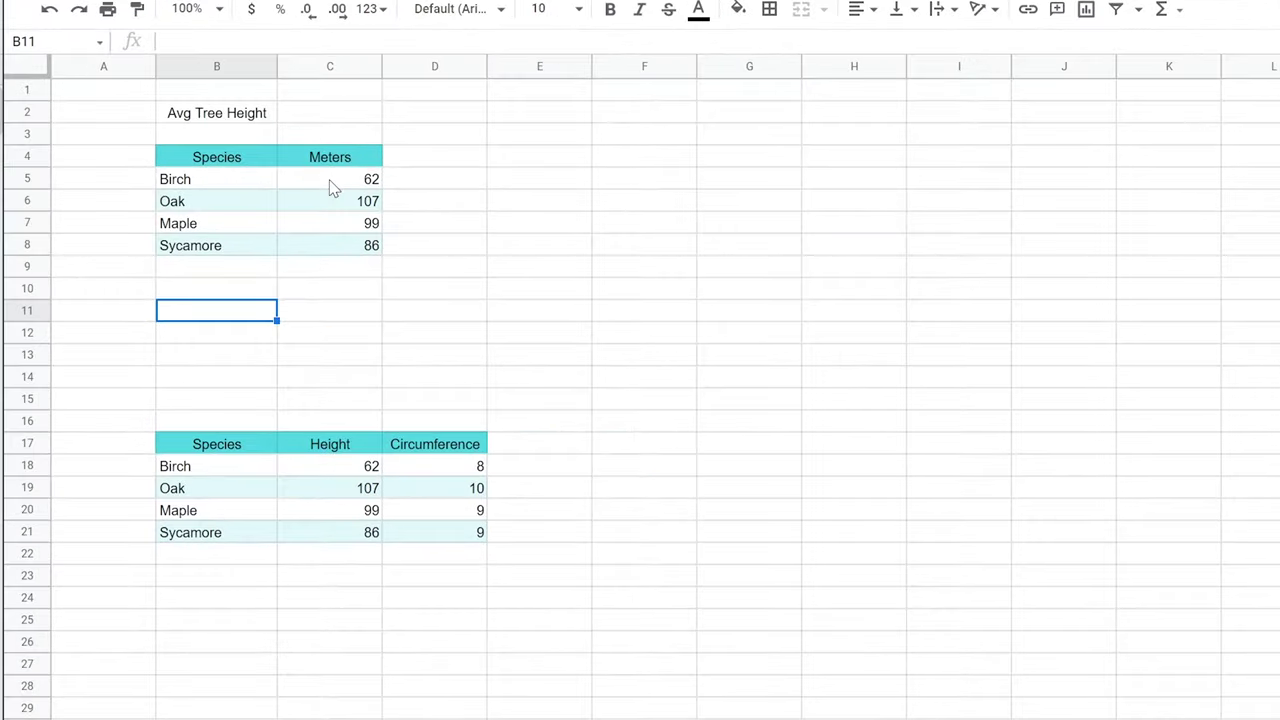
{"action": "left_click_drag", "start_coordinate": [571, 242], "coordinate": [570, 272]}
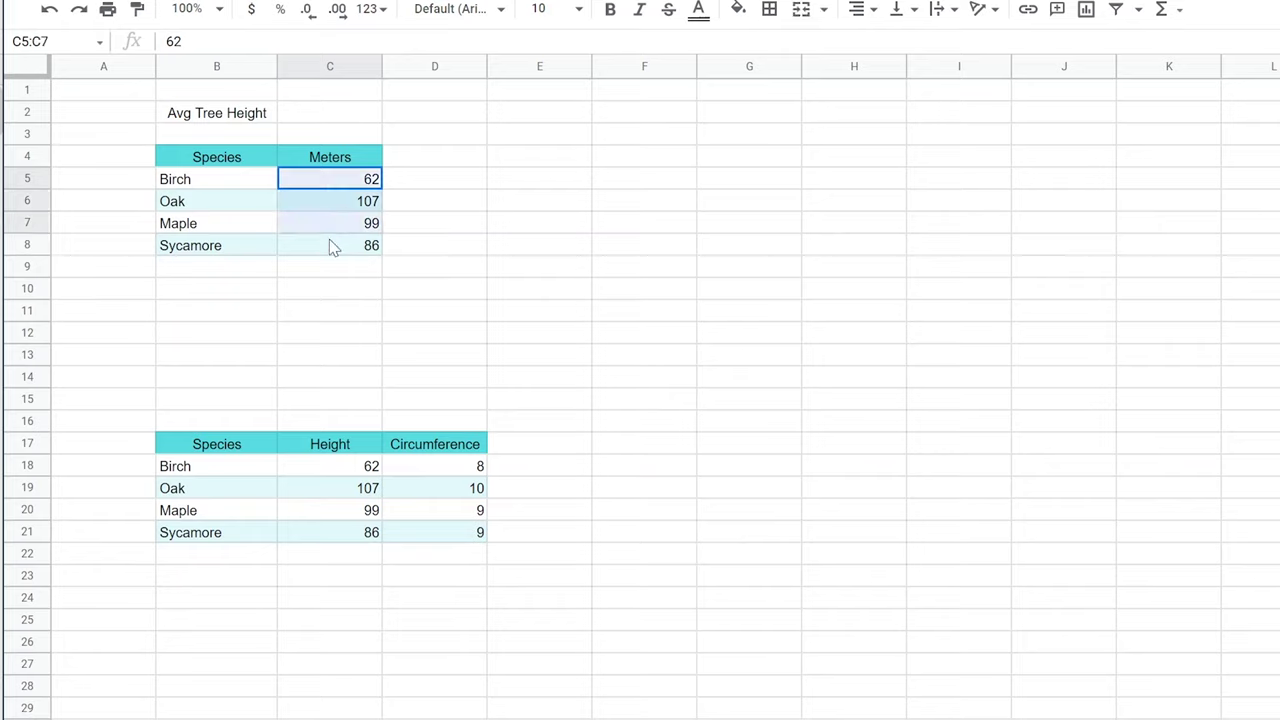
{"action": "left_click_drag", "start_coordinate": [329, 240], "coordinate": [329, 246]}
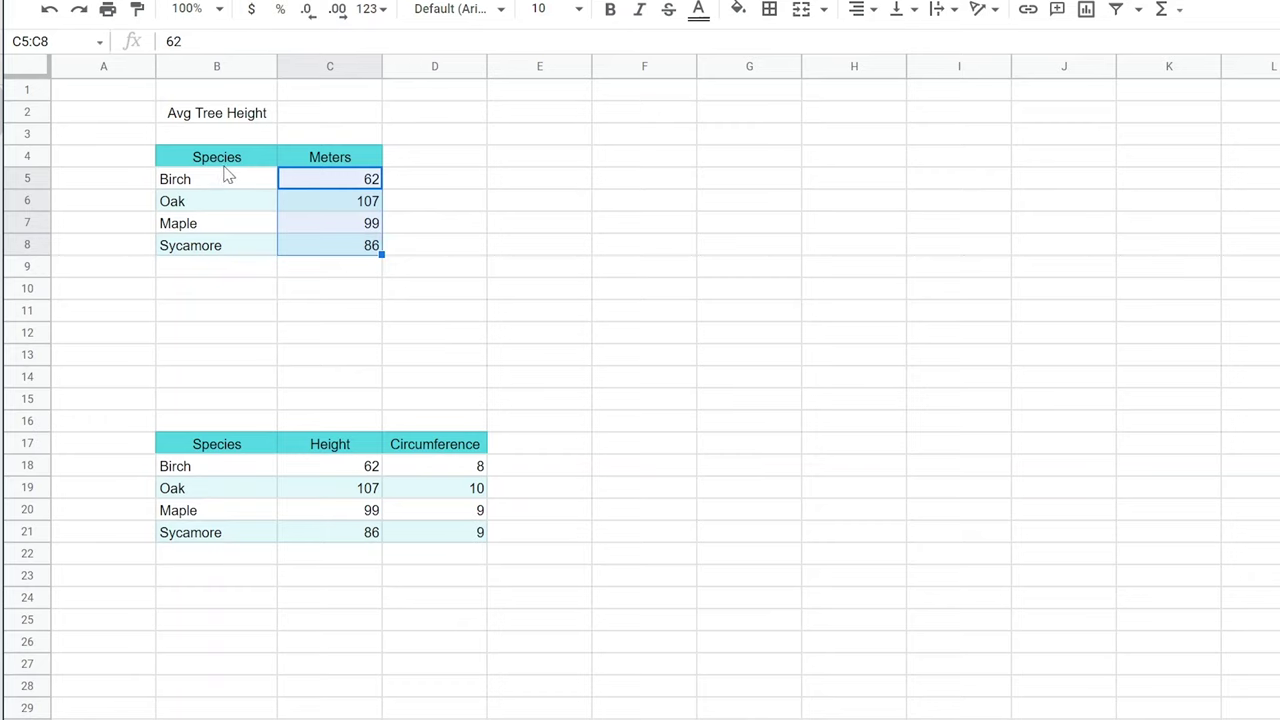
{"action": "left_click_drag", "start_coordinate": [228, 166], "coordinate": [328, 246]}
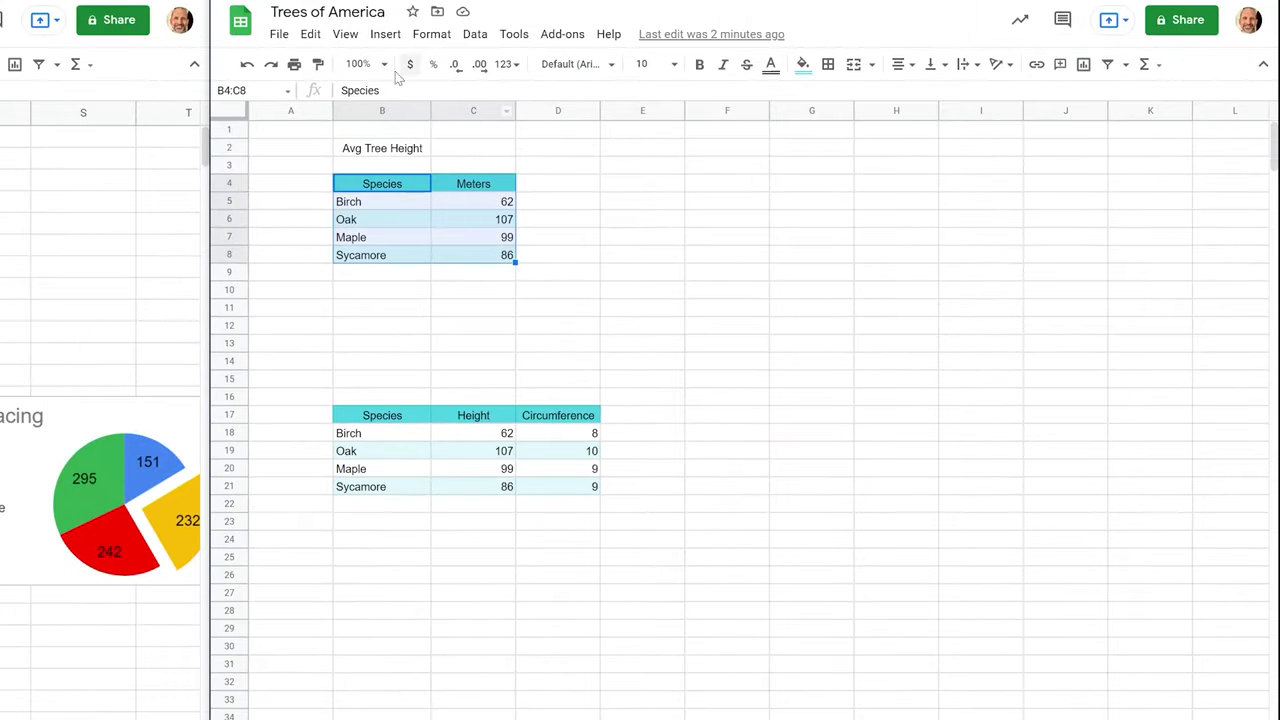
{"action": "left_click", "coordinate": [383, 33]}
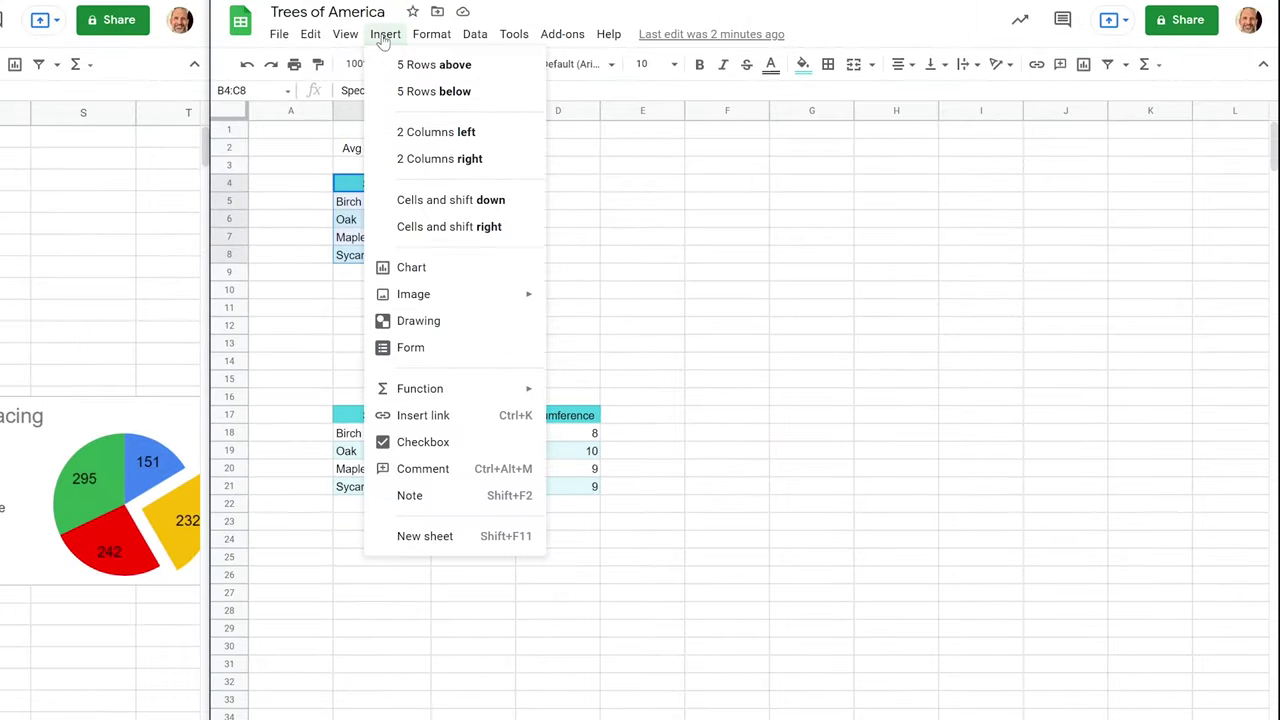
{"action": "left_click", "coordinate": [420, 281]}
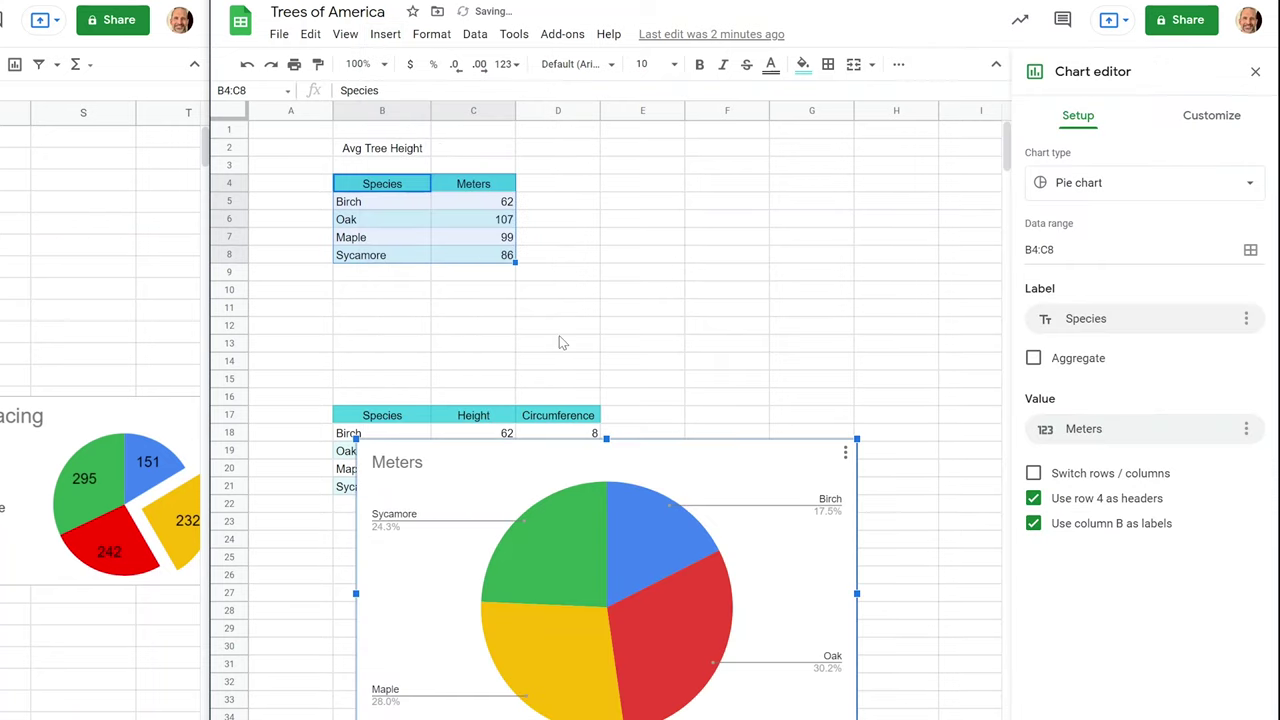
{"action": "left_click_drag", "start_coordinate": [600, 450], "coordinate": [567, 615]}
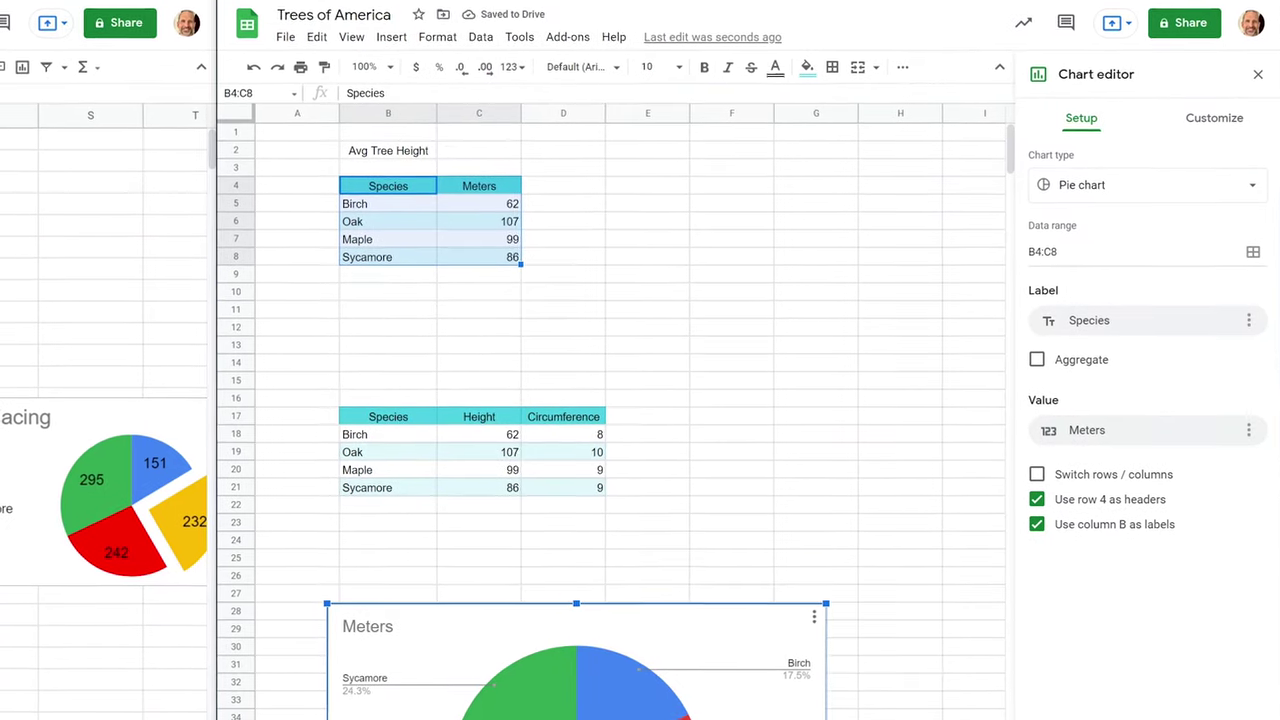
- Change the pie chart to a column chart, then enlarge it just below the lower data table
{"action": "left_click", "coordinate": [1154, 184]}
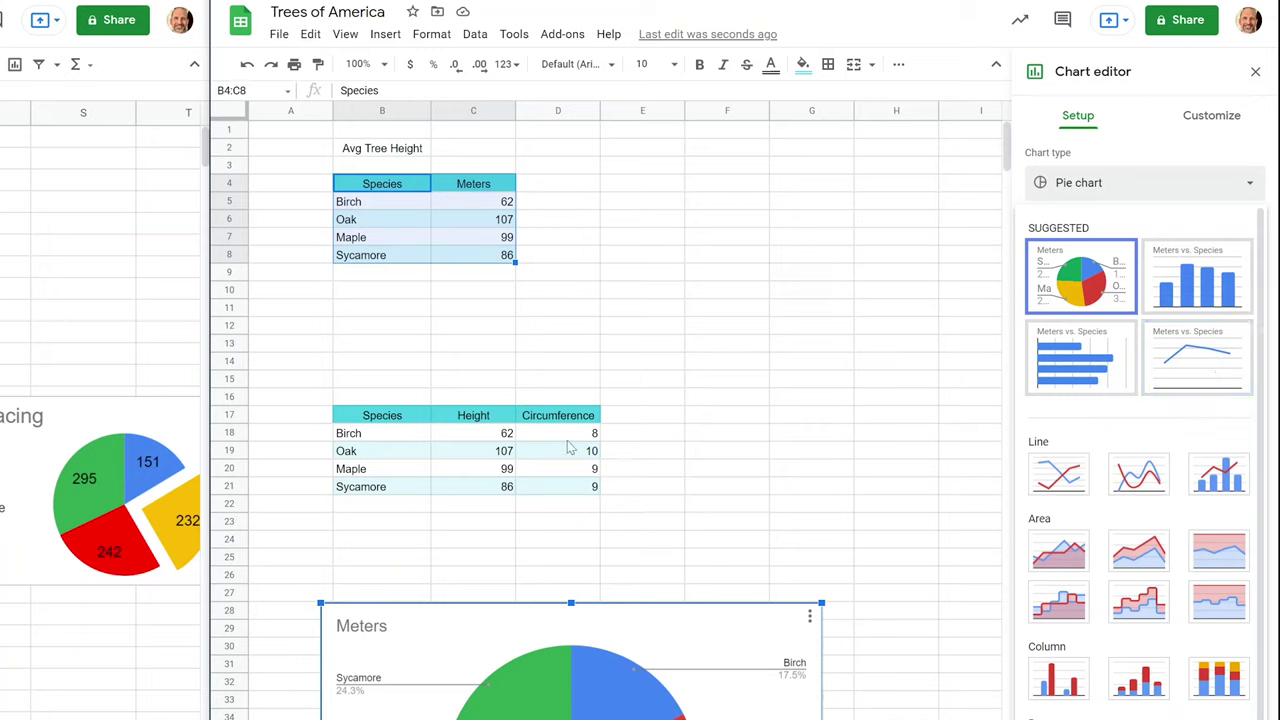
{"action": "left_click", "coordinate": [1202, 290]}
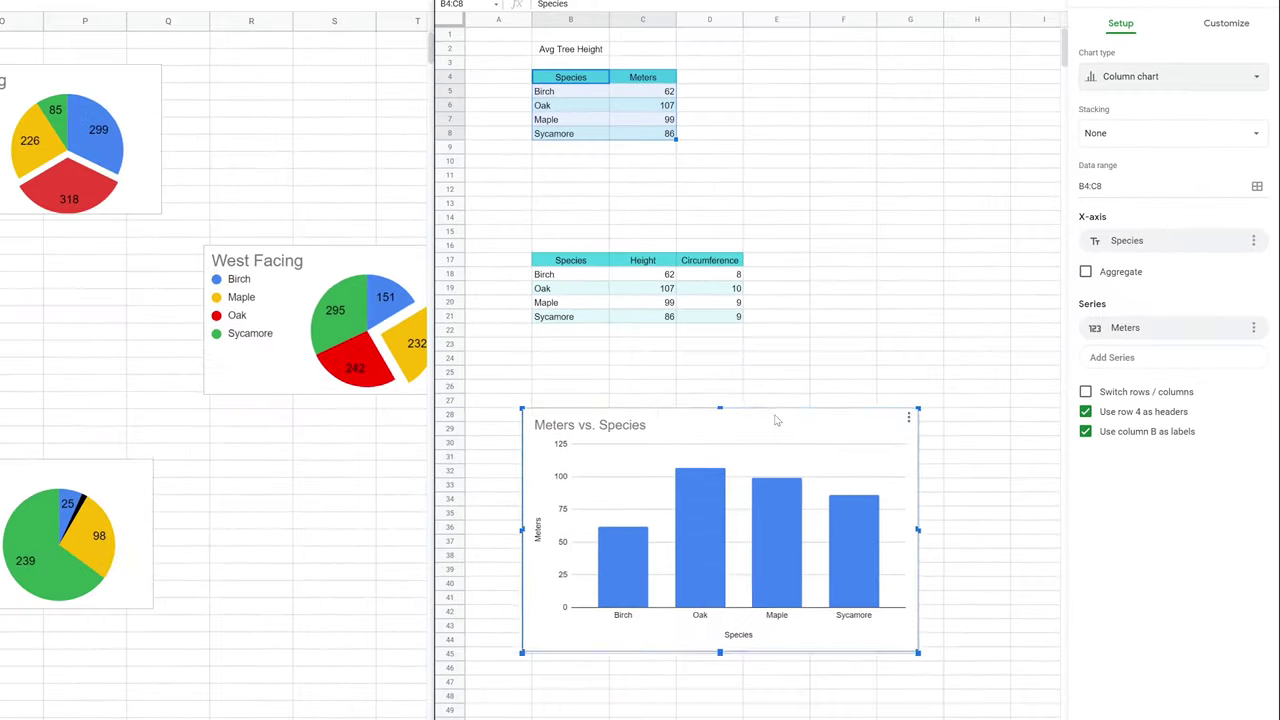
{"action": "left_click_drag", "start_coordinate": [776, 420], "coordinate": [761, 355]}
{"action": "left_click_drag", "start_coordinate": [906, 598], "coordinate": [1013, 684]}
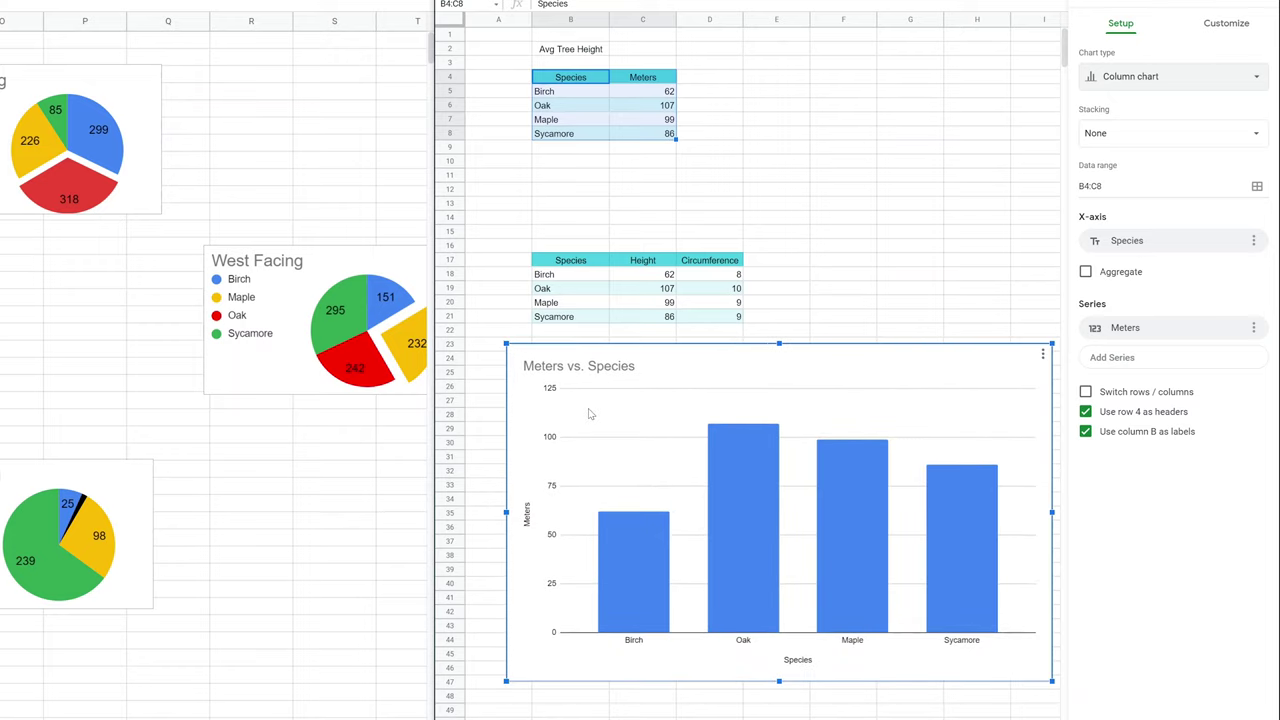
- Change the column chart's title to "Tree Height"
{"action": "left_click", "coordinate": [541, 373]}
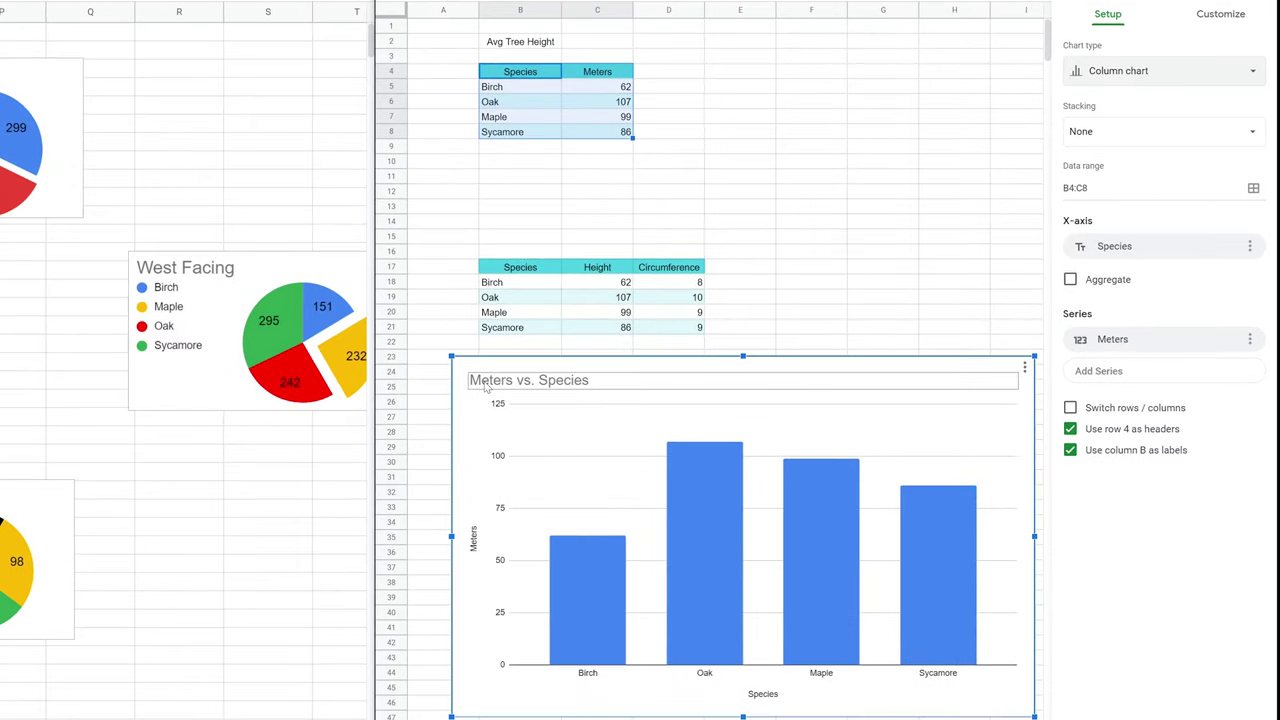
{"action": "double_click", "coordinate": [486, 386]}
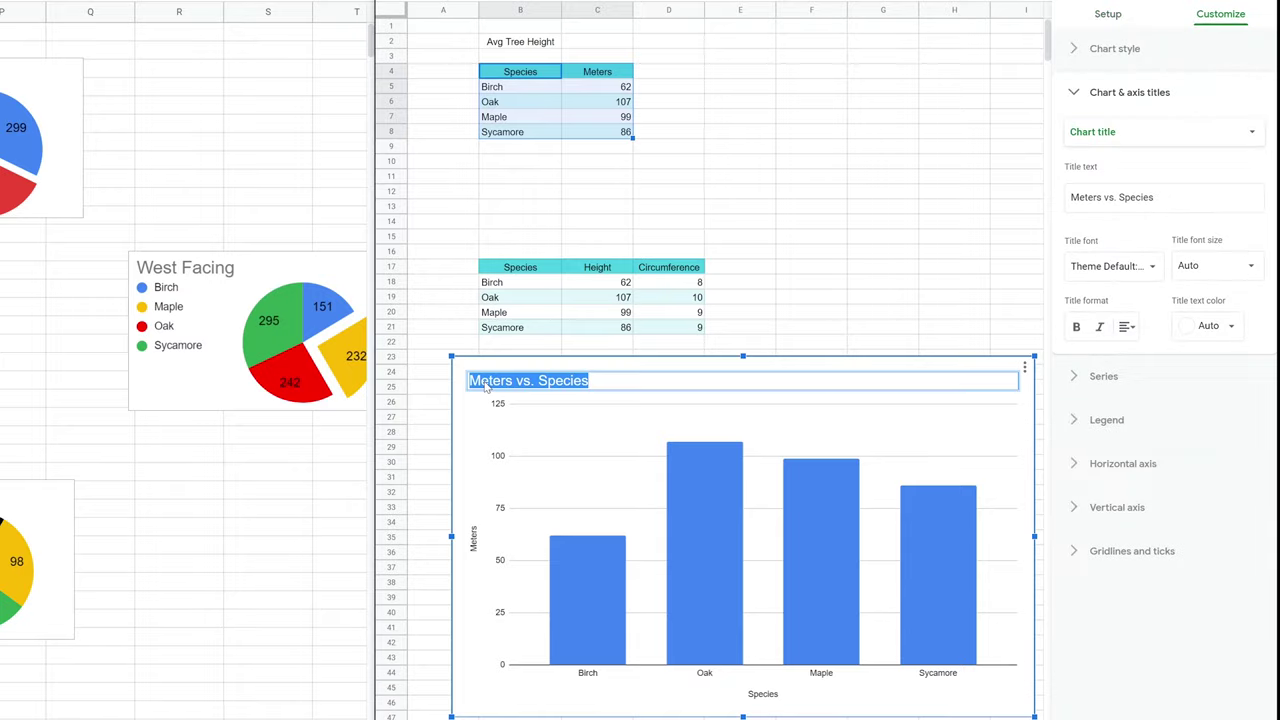
{"action": "type", "text": "Tree Jeo"}
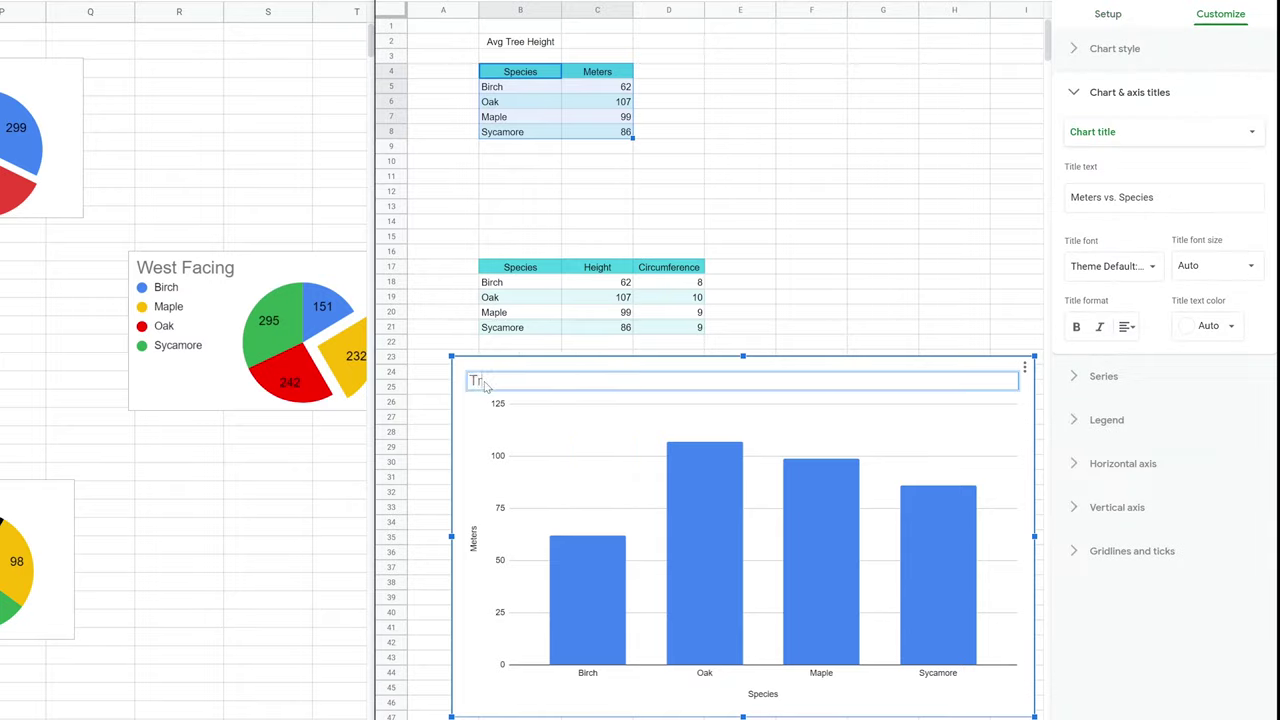
{"action": "key", "text": "BackSpace"}
{"action": "key", "text": "BackSpace"}
{"action": "key", "text": "BackSpace"}
{"action": "key", "text": "BackSpace"}
{"action": "type", "text": "Height"}
{"action": "key", "text": "Return"}
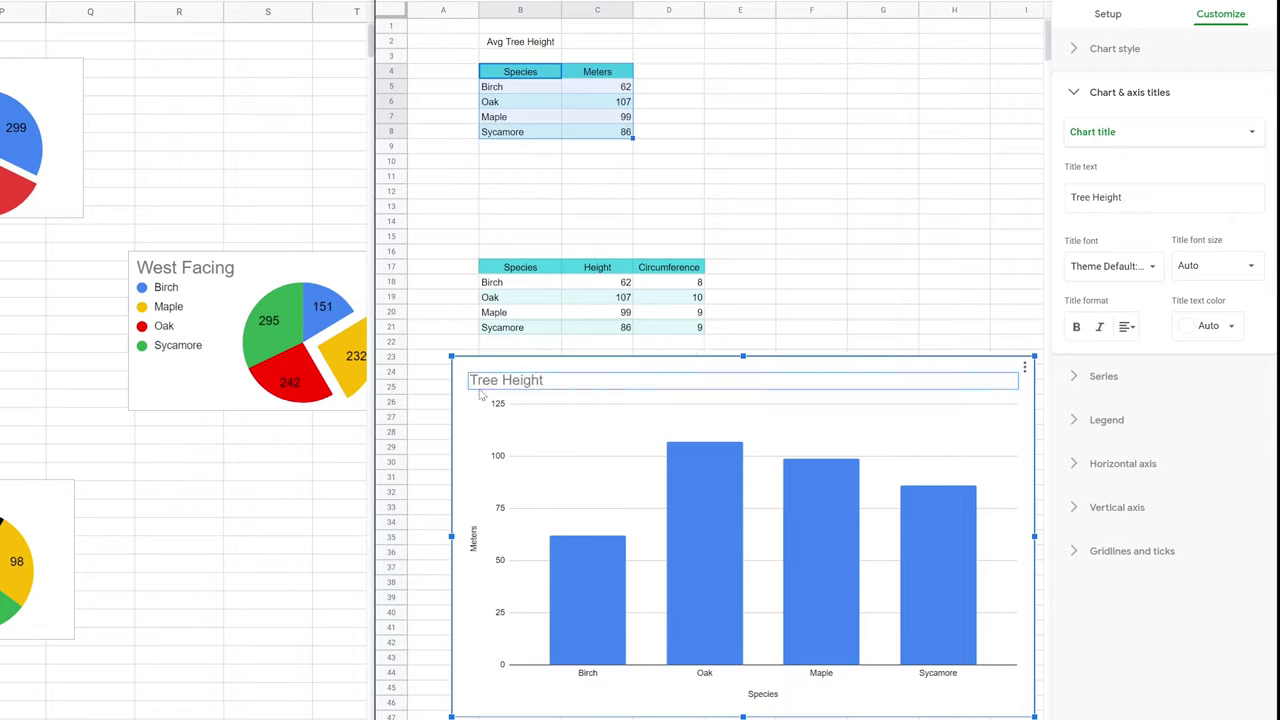
- Center the Tree Height chart title and set its font size to 30
{"action": "left_click", "coordinate": [1126, 326]}
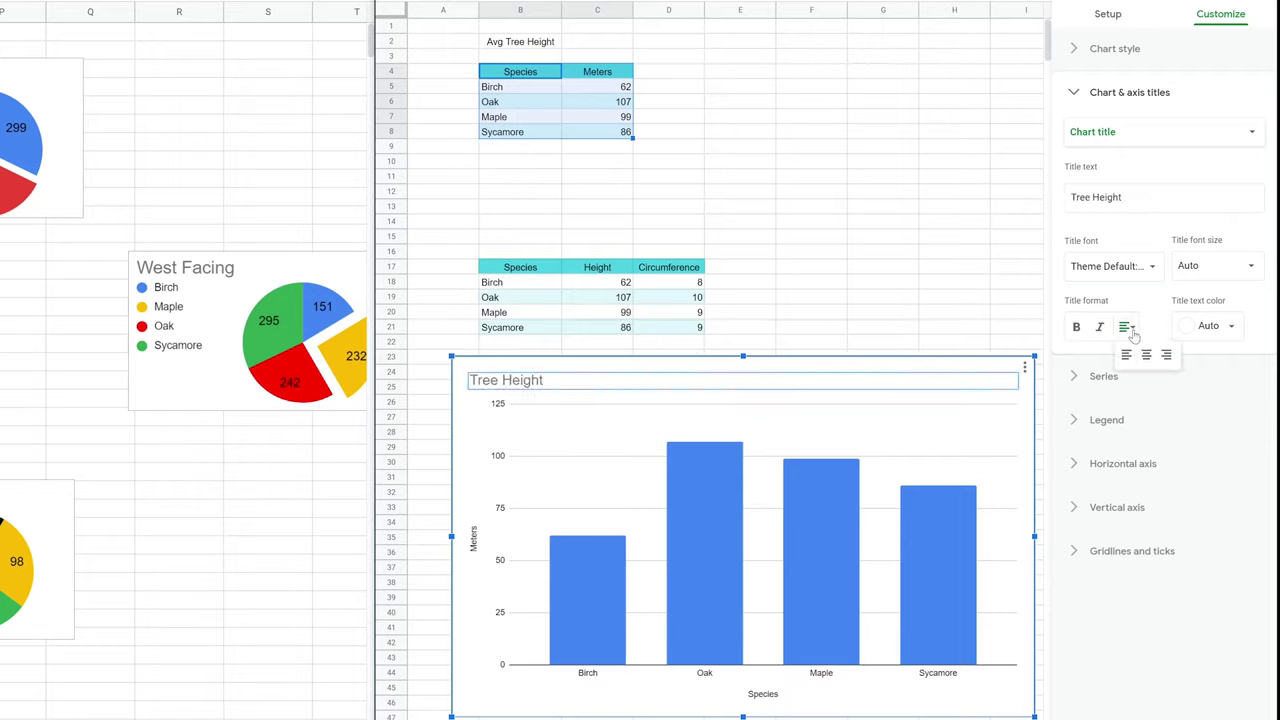
{"action": "left_click", "coordinate": [1148, 358]}
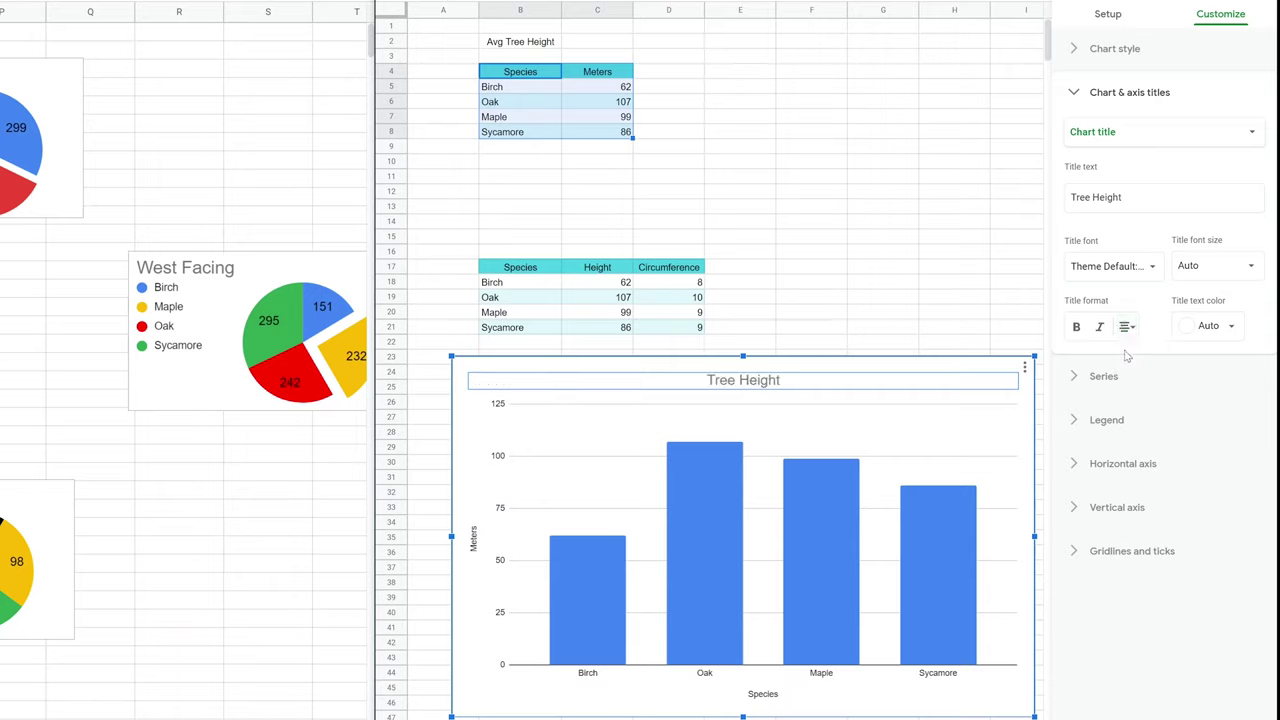
{"action": "left_click", "coordinate": [1194, 272]}
{"action": "left_click", "coordinate": [1202, 477]}
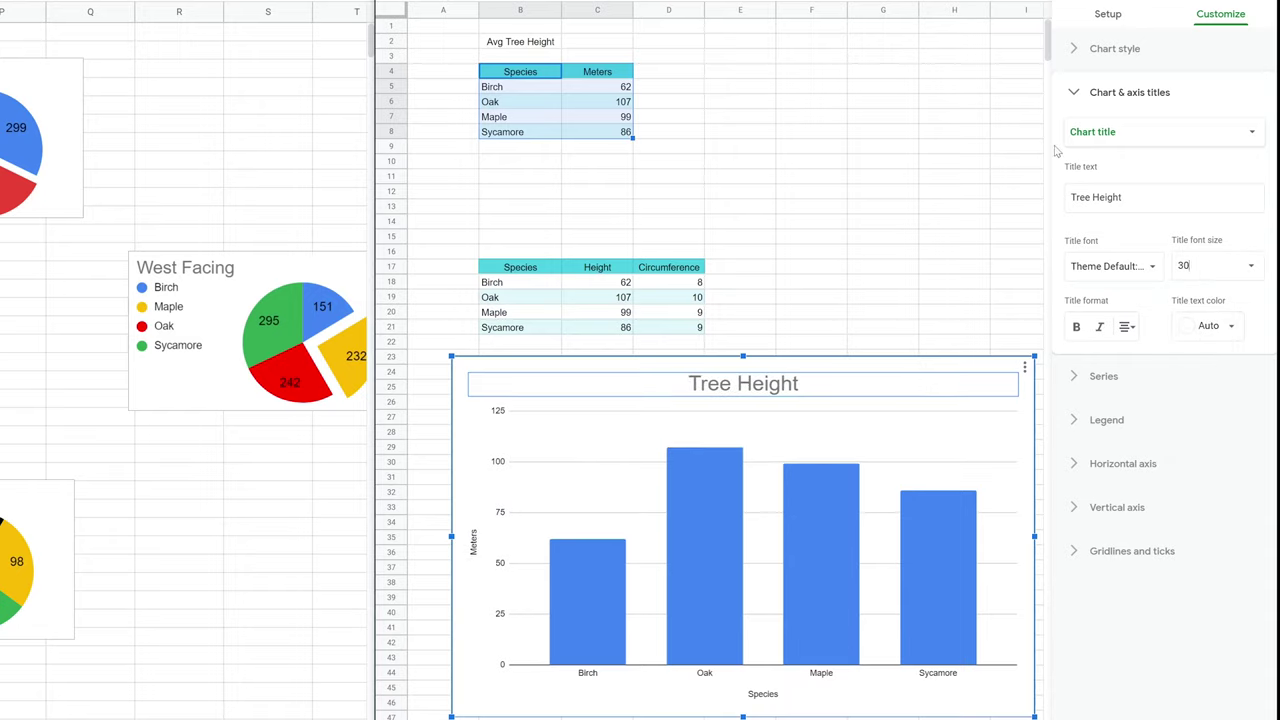
- Try the 3D chart style on the Tree Height chart and compare it with the North Facing pie chart
{"action": "left_click", "coordinate": [1074, 88]}
{"action": "left_click", "coordinate": [1076, 49]}
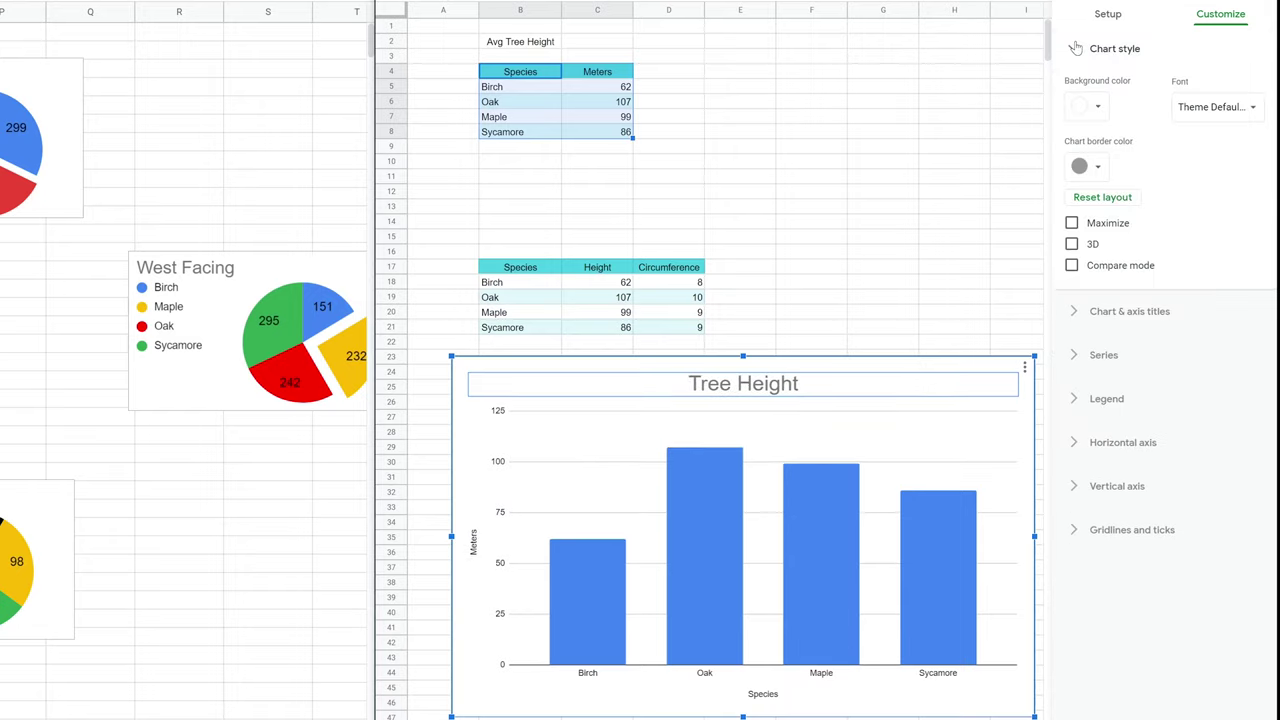
{"action": "left_click", "coordinate": [1072, 245]}
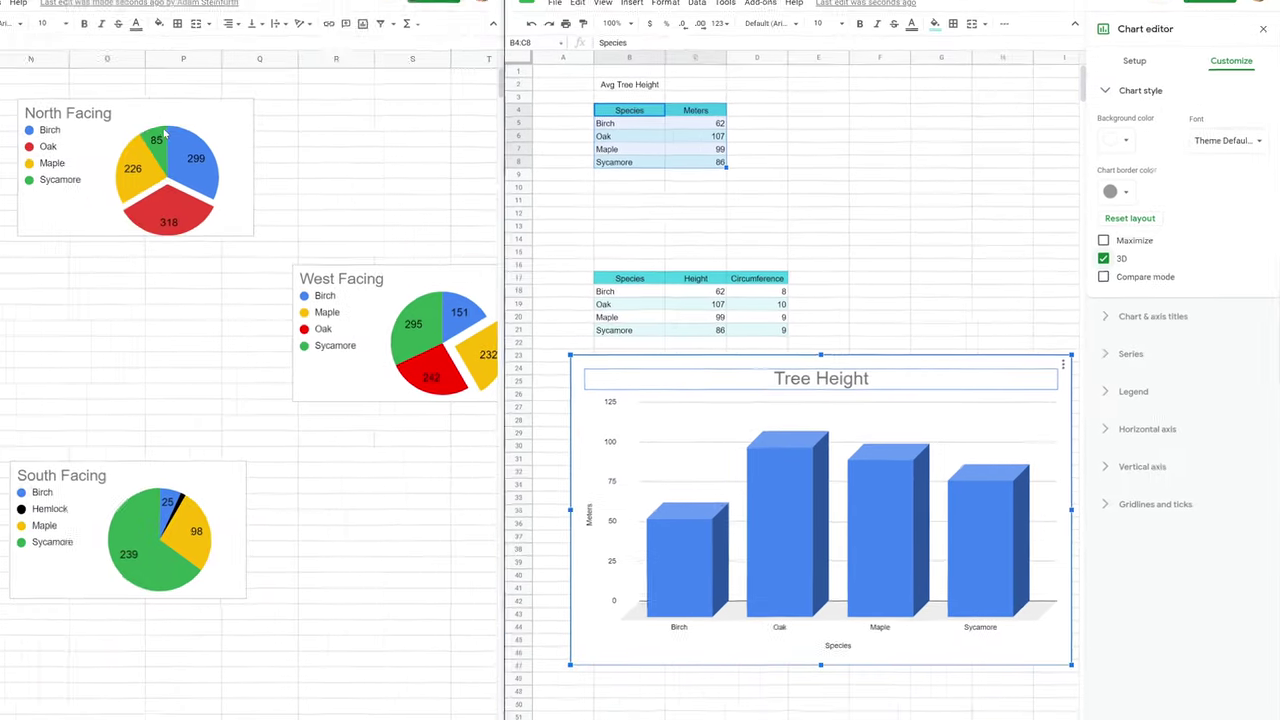
{"action": "left_click", "coordinate": [181, 122]}
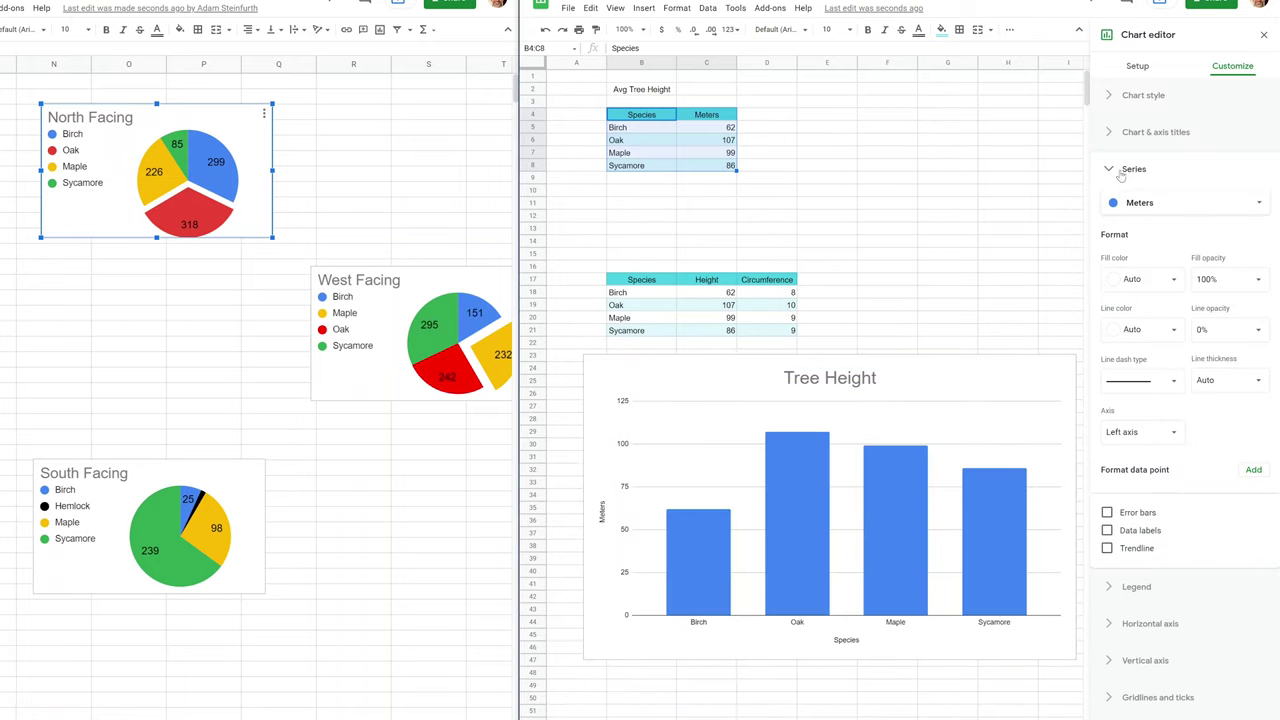
- Try a red fill on the whole Meters series and set the fill color back to Auto
{"action": "left_click", "coordinate": [1131, 281]}
{"action": "left_click", "coordinate": [1126, 340]}
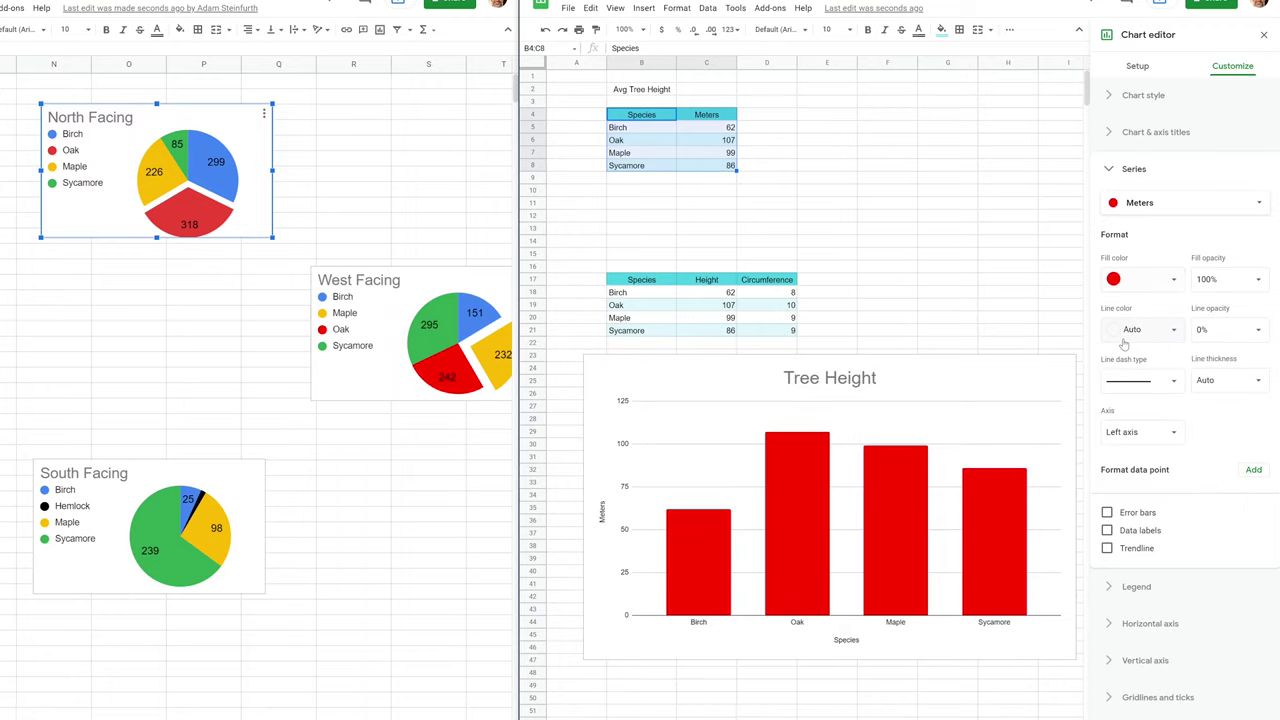
{"action": "left_click", "coordinate": [1137, 286]}
{"action": "left_click", "coordinate": [1137, 307]}
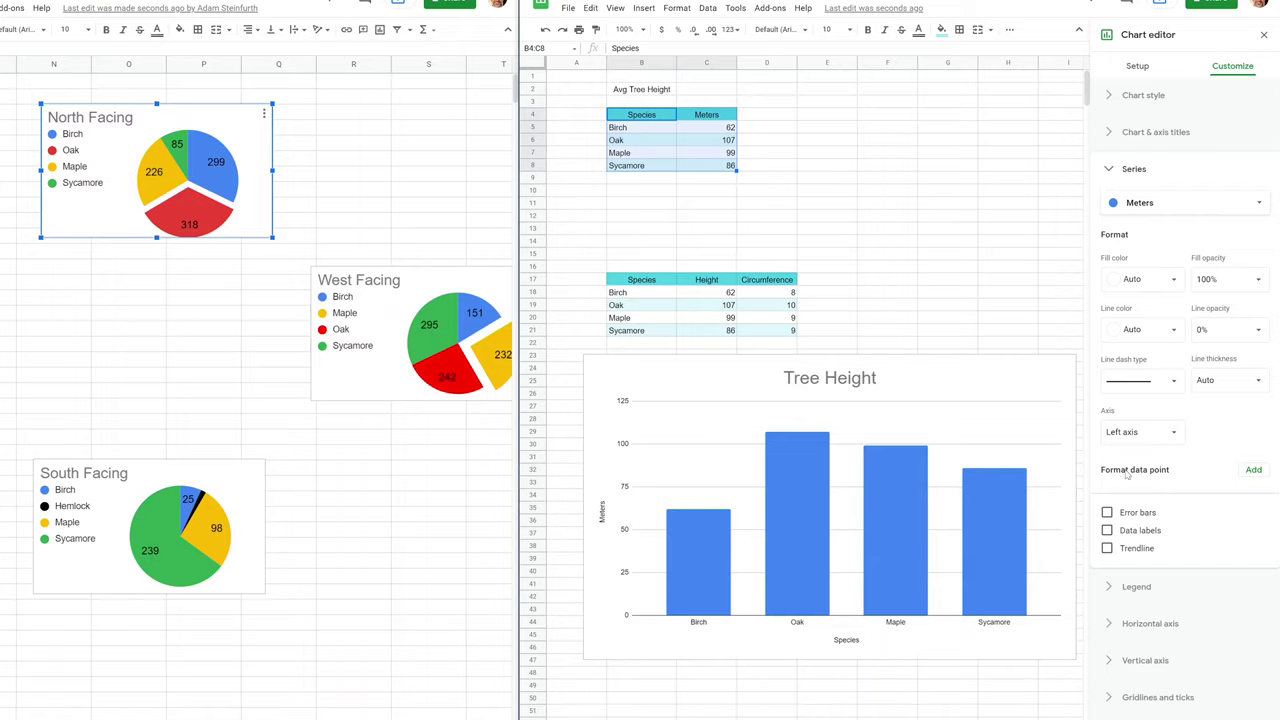
- Color only the Oak column of the Tree Height chart red
{"action": "left_click", "coordinate": [801, 496]}
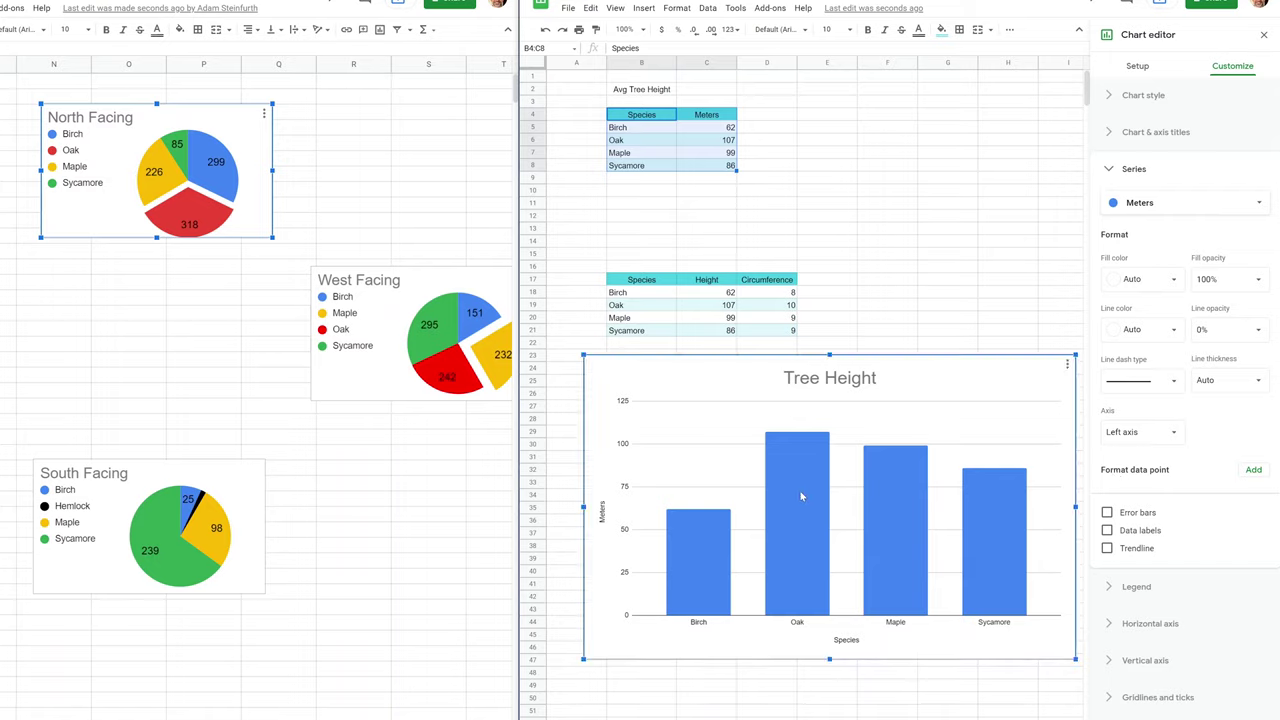
{"action": "left_click", "coordinate": [805, 496]}
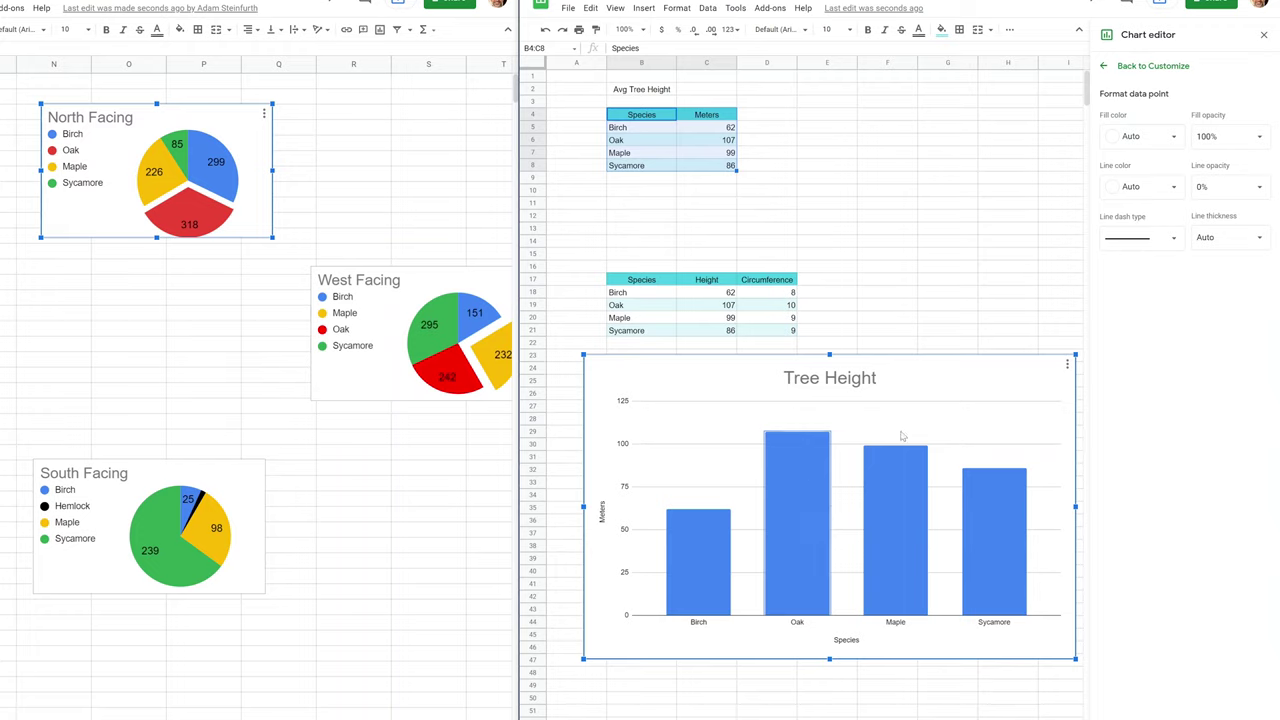
{"action": "left_click", "coordinate": [1152, 139]}
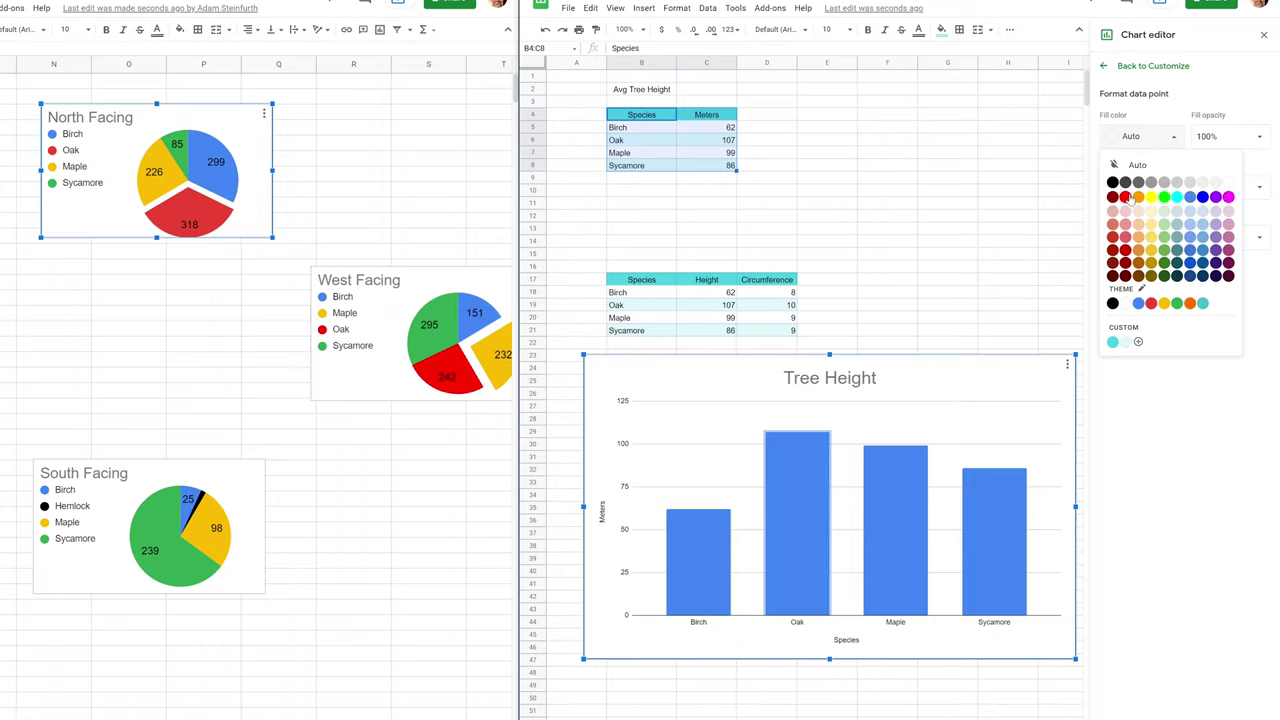
{"action": "left_click", "coordinate": [1125, 197]}
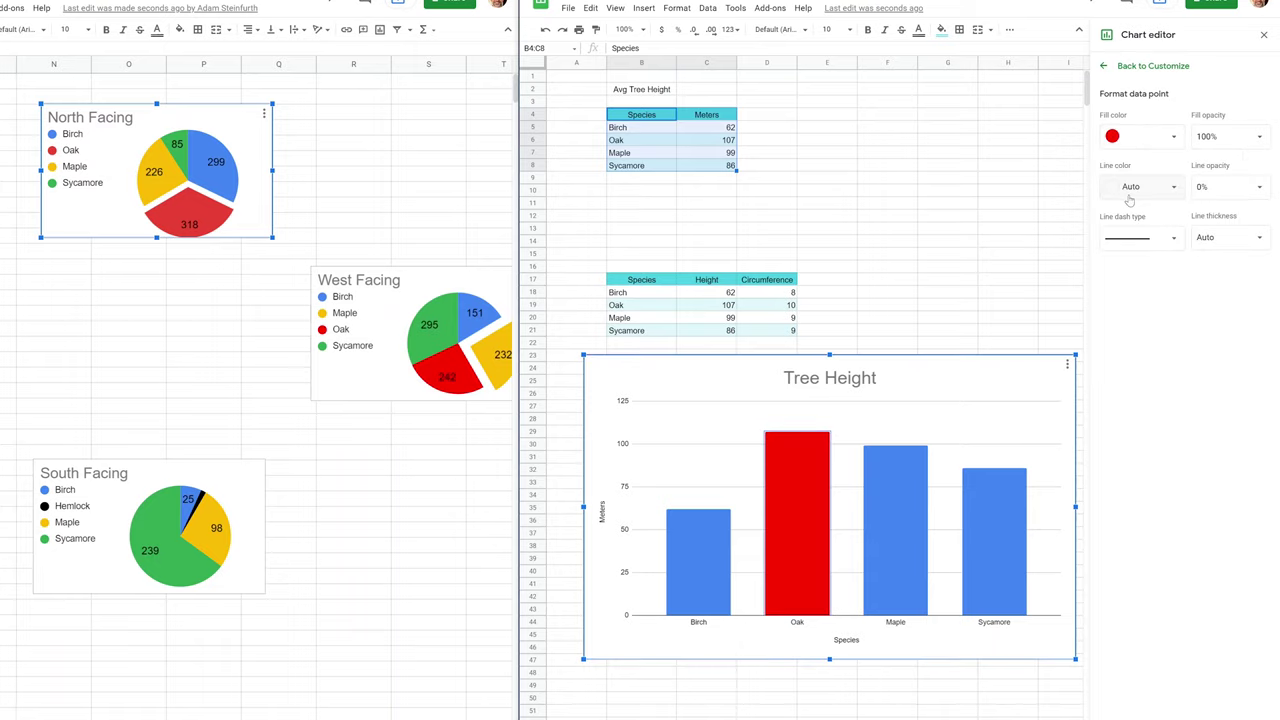
- Color the Maple column orange and the Sycamore column green to go with the species colors in the pie charts
{"action": "left_click", "coordinate": [892, 531]}
{"action": "left_click", "coordinate": [1150, 145]}
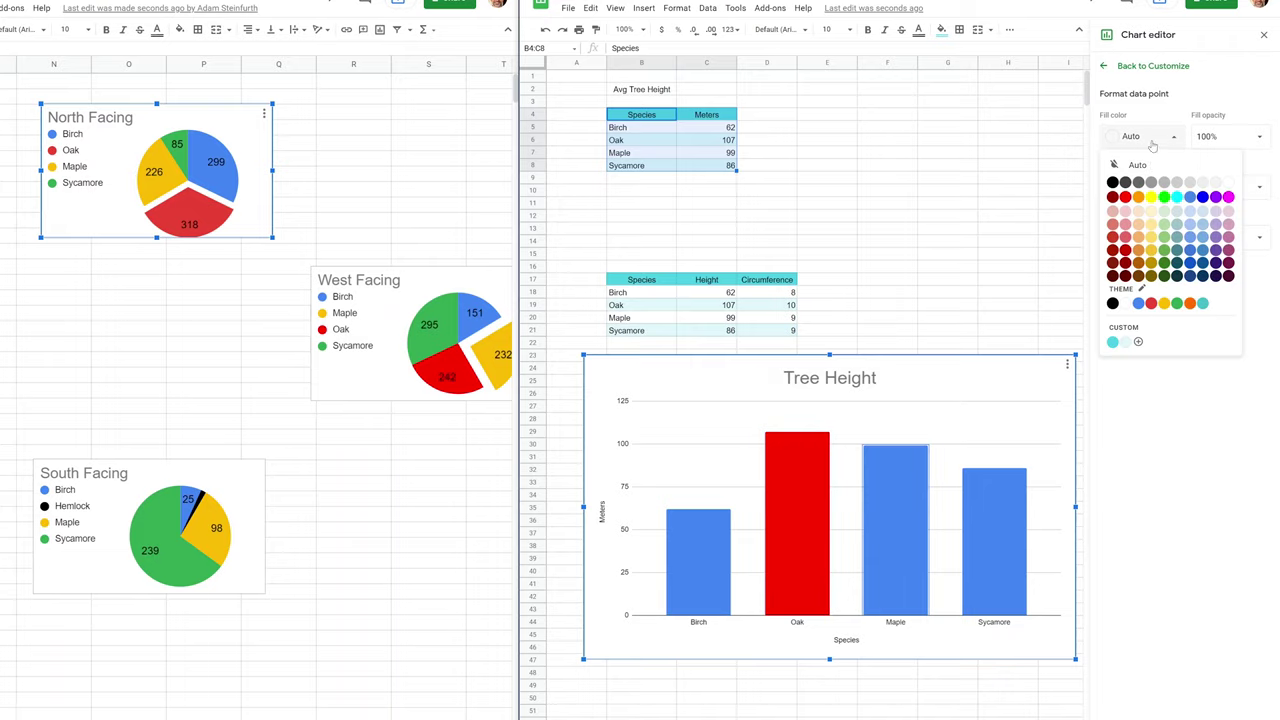
{"action": "left_click", "coordinate": [1138, 197]}
{"action": "left_click", "coordinate": [993, 568]}
{"action": "left_click", "coordinate": [1174, 140]}
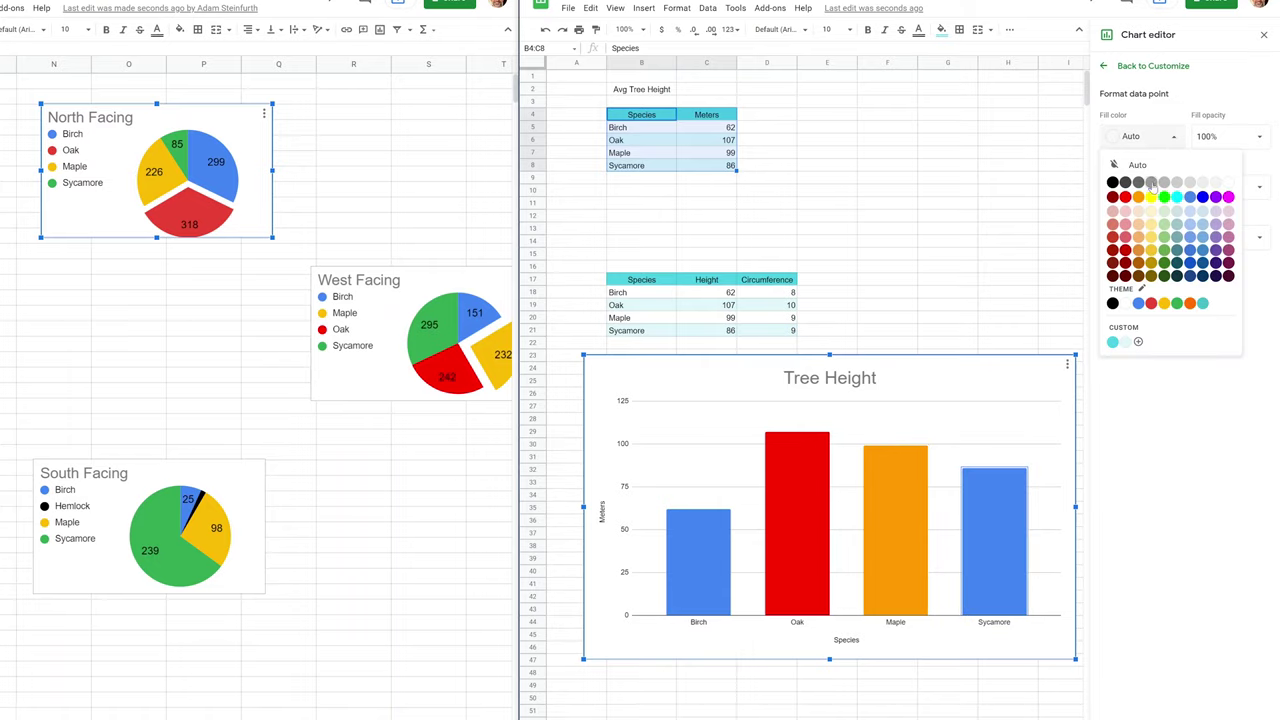
{"action": "left_click", "coordinate": [1176, 304]}
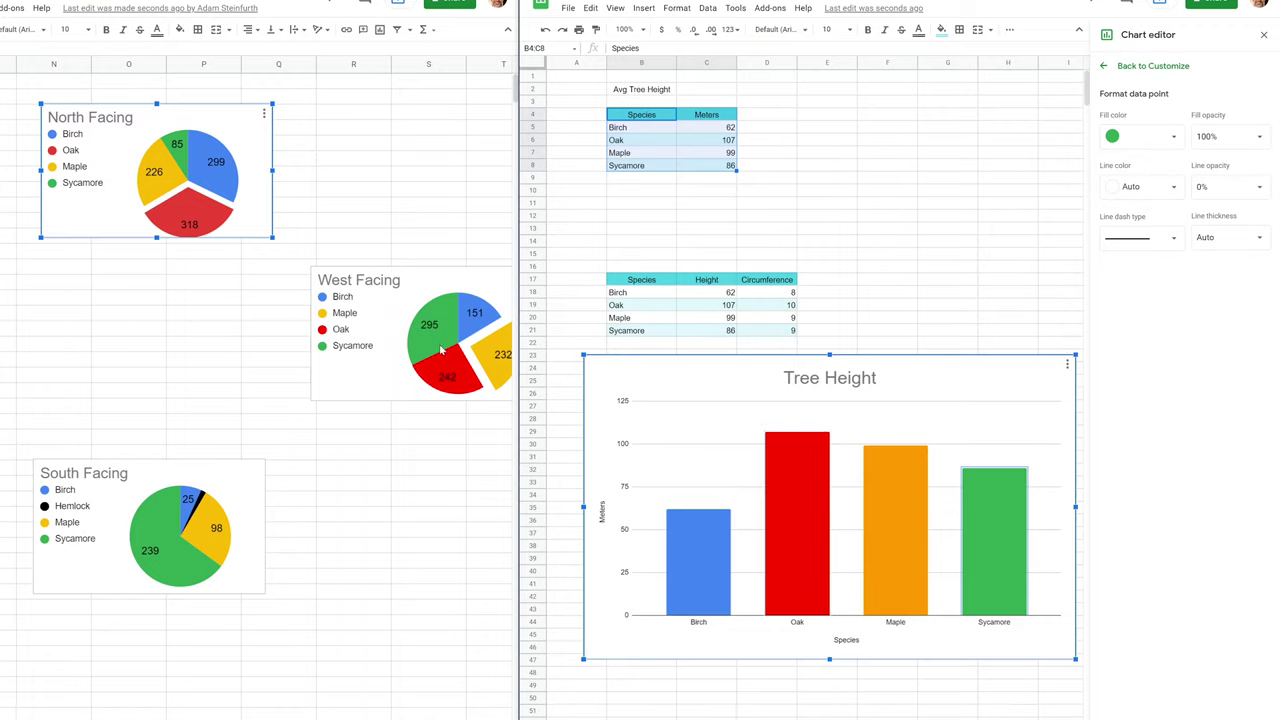
{"action": "left_click", "coordinate": [424, 283]}
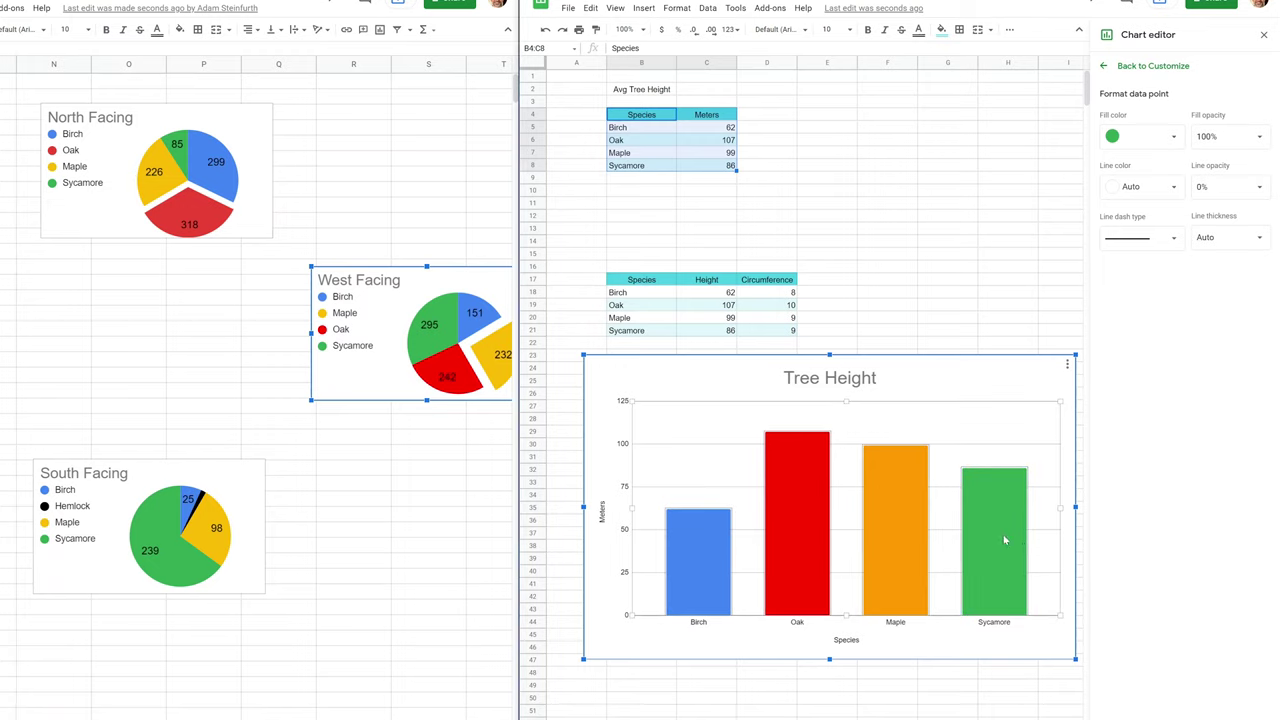
- Turn on the 3D style for the Tree Height chart and move it clear of the data tables, to around column I
{"action": "left_click", "coordinate": [940, 381]}
{"action": "left_click_drag", "start_coordinate": [940, 370], "coordinate": [938, 385]}
{"action": "left_click", "coordinate": [1138, 98]}
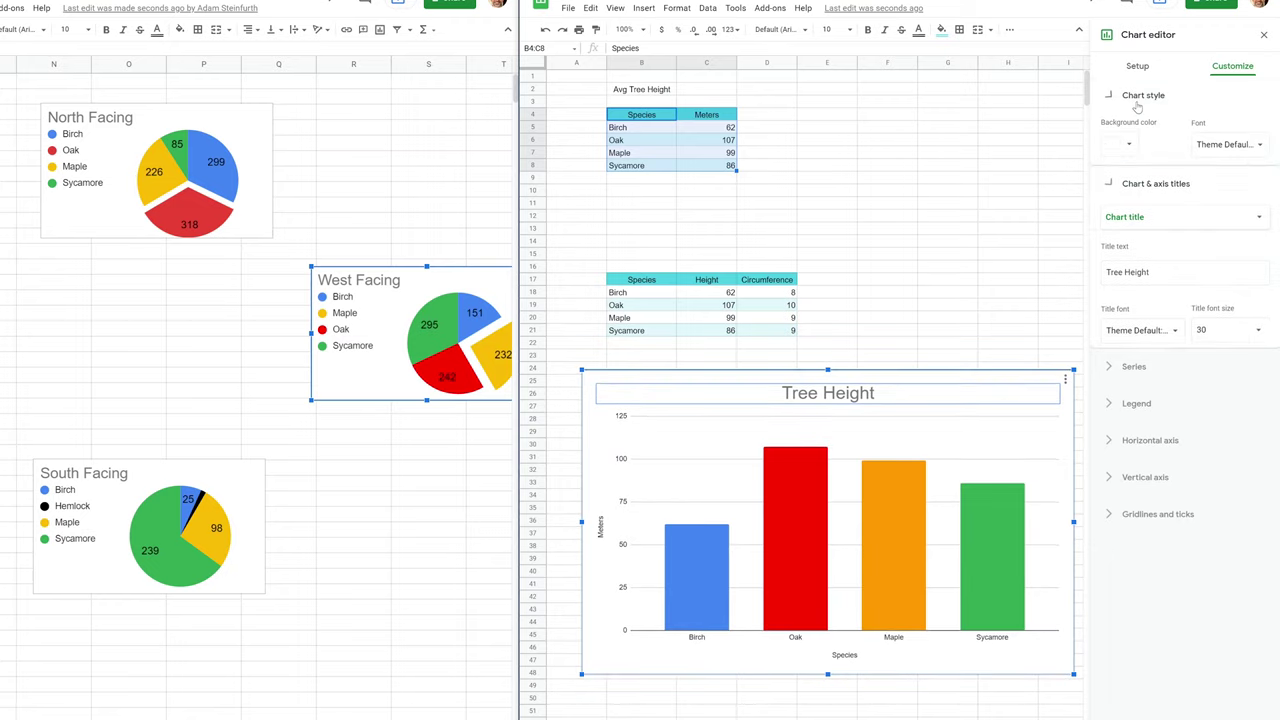
{"action": "left_click", "coordinate": [1107, 260]}
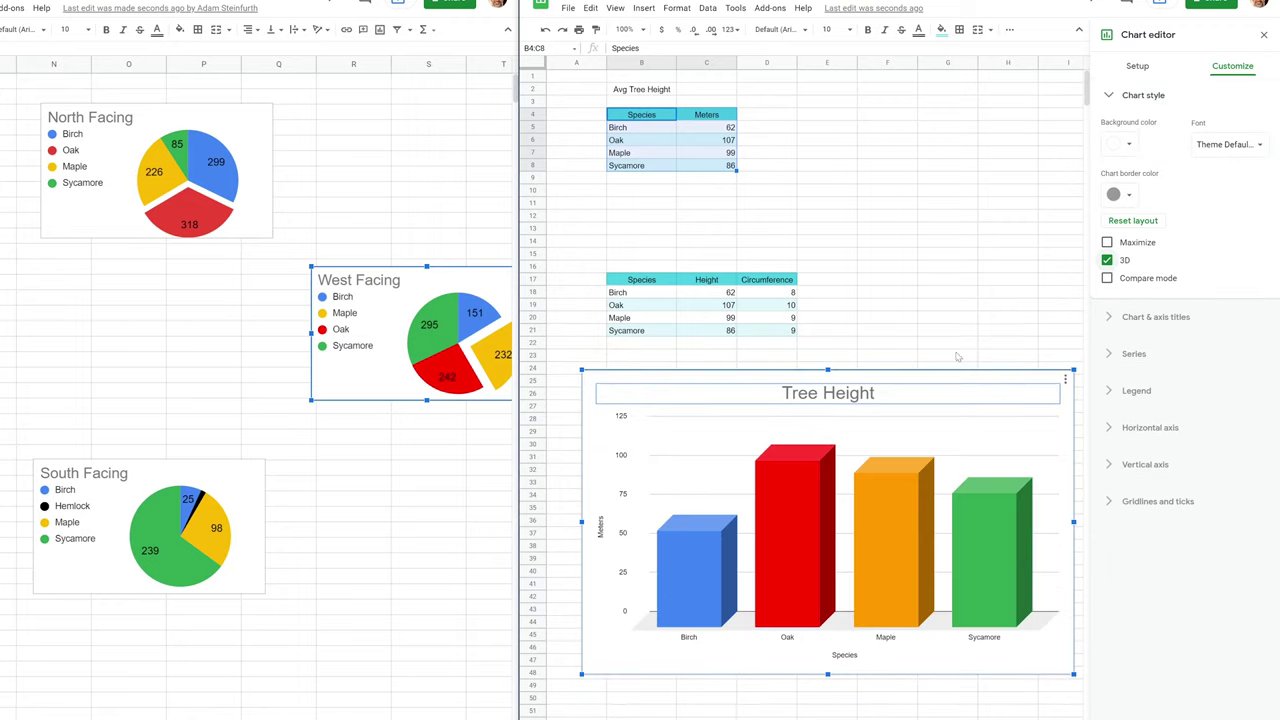
{"action": "left_click_drag", "start_coordinate": [951, 380], "coordinate": [946, 389]}
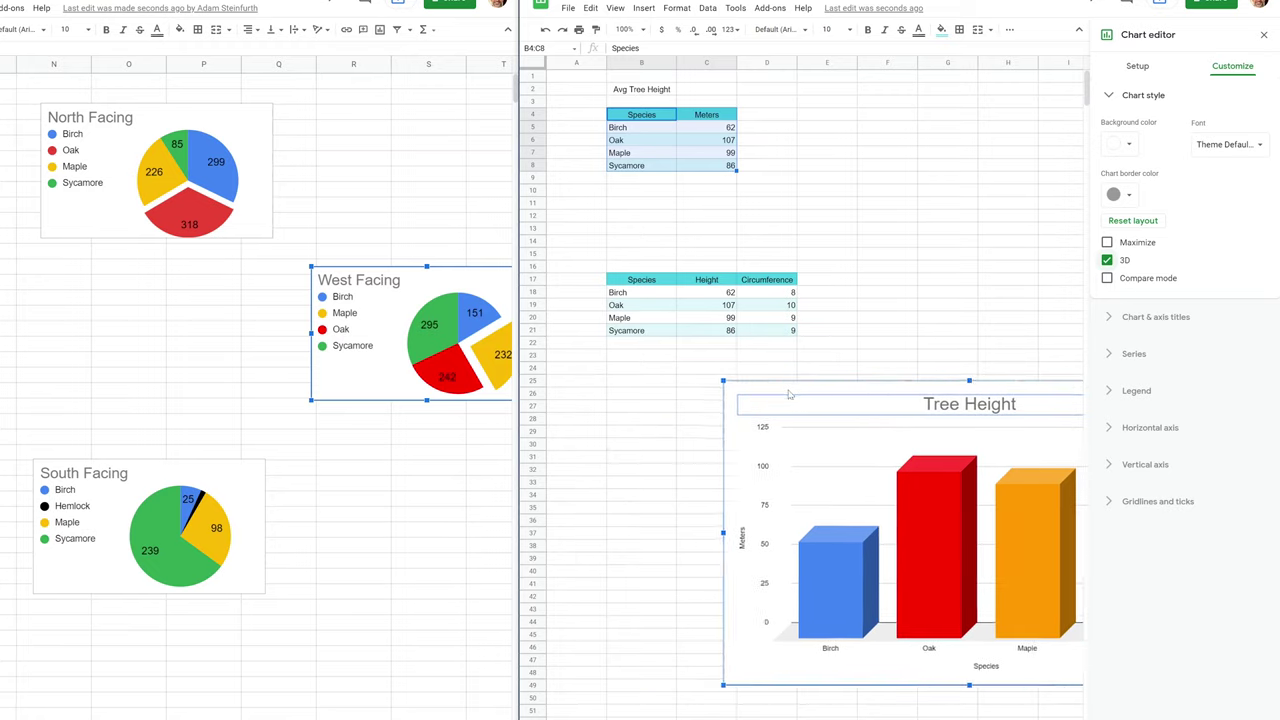
{"action": "left_click_drag", "start_coordinate": [623, 395], "coordinate": [1098, 418]}
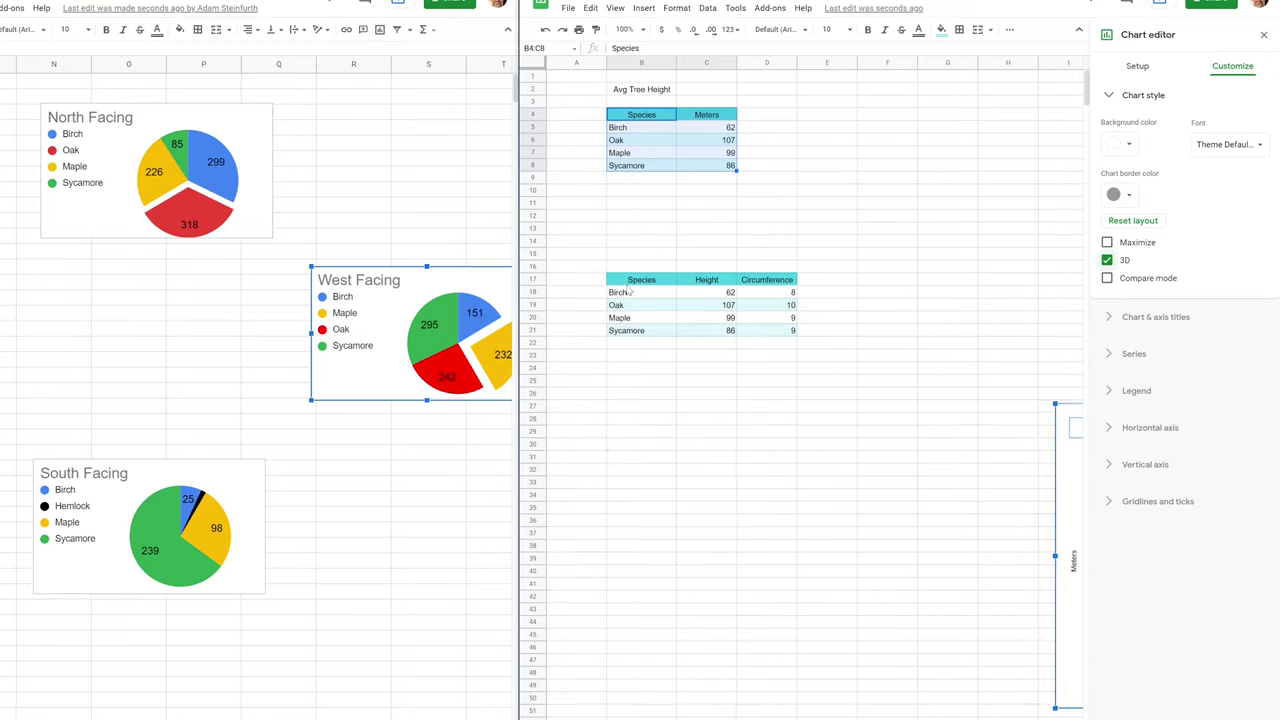
- Delete the Tree Height chart from the sheet
{"action": "left_click_drag", "start_coordinate": [623, 283], "coordinate": [769, 331]}
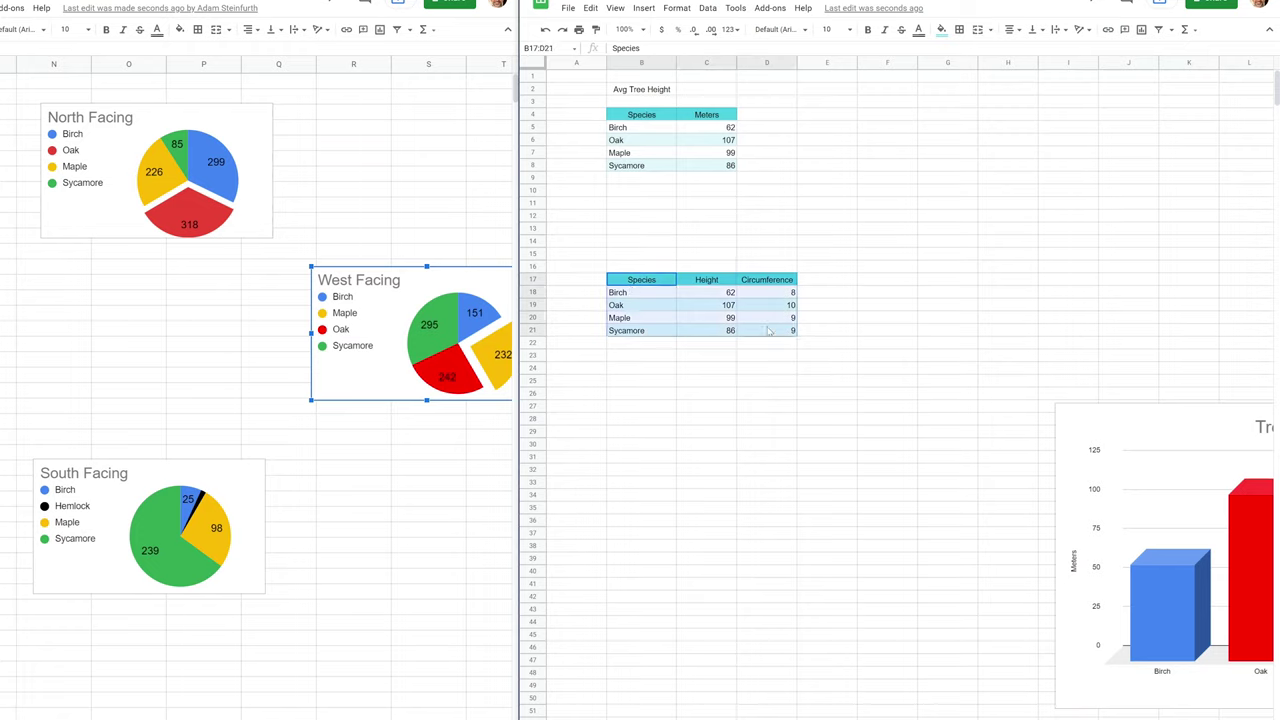
{"action": "left_click", "coordinate": [1108, 417]}
{"action": "key", "text": "Delete"}
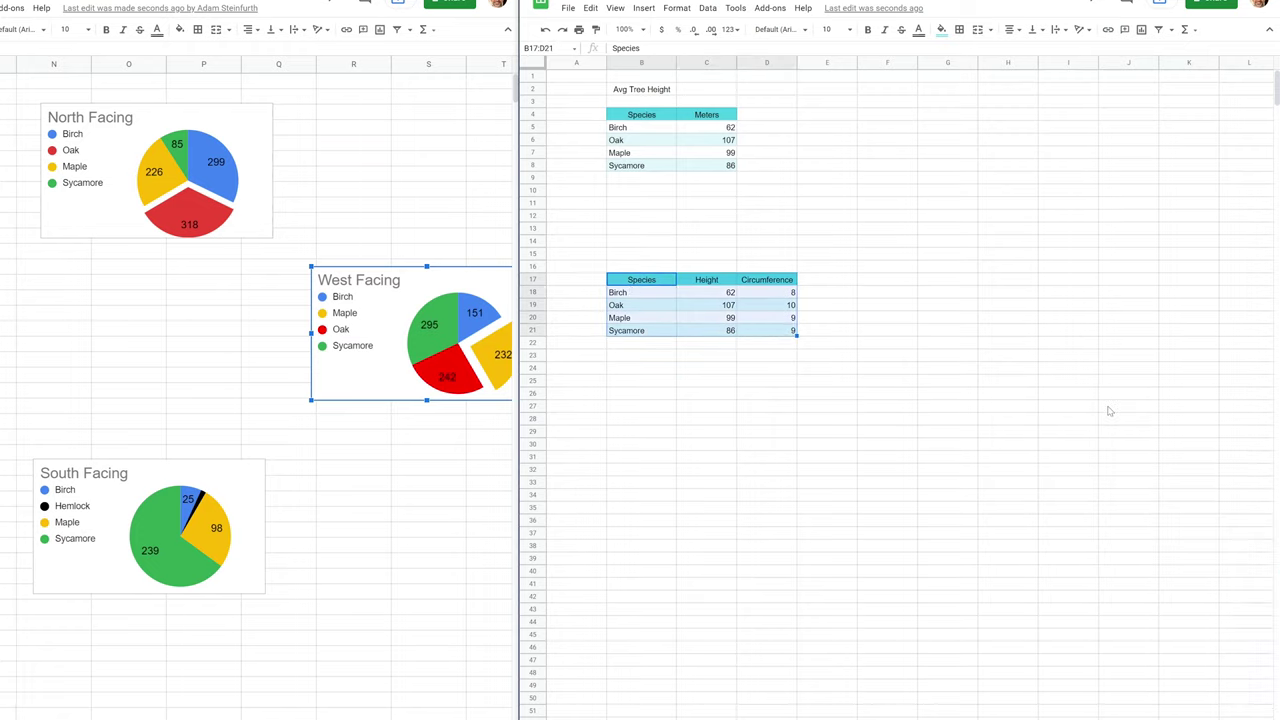
- Examine the Height and Circumference columns for the four species in the lower table
{"action": "left_click", "coordinate": [794, 345]}
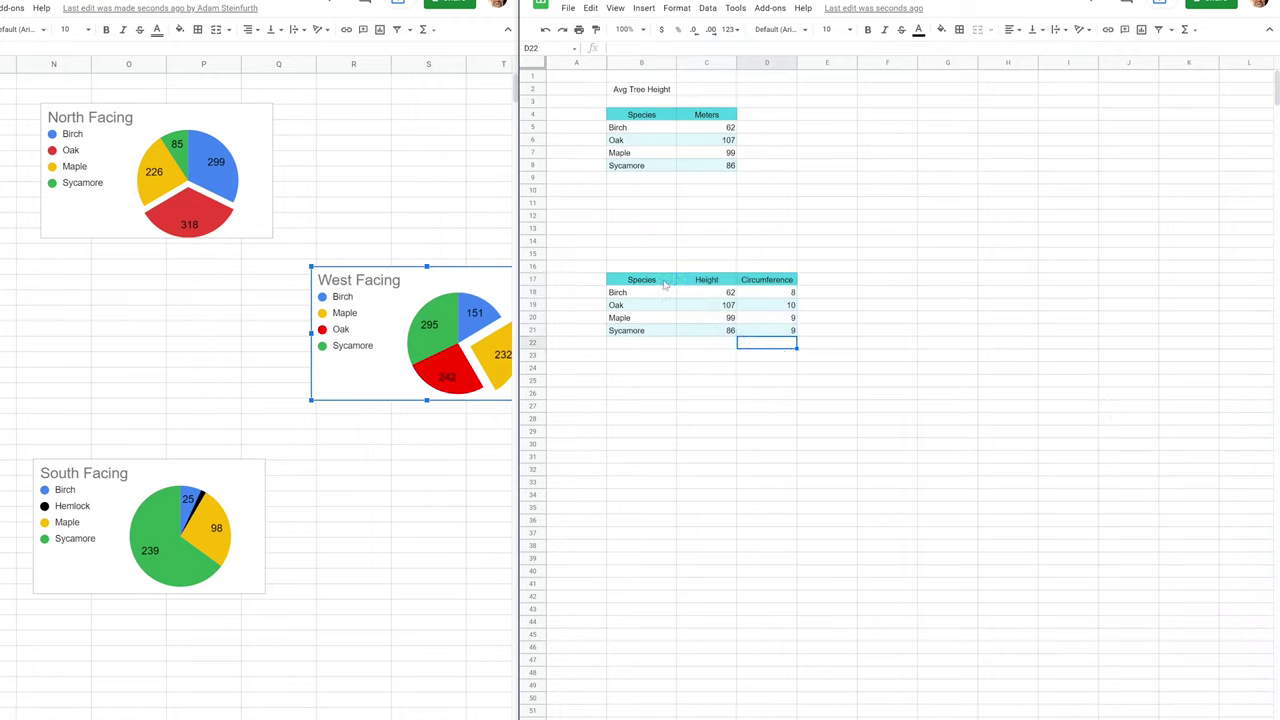
{"action": "left_click_drag", "start_coordinate": [712, 284], "coordinate": [726, 330]}
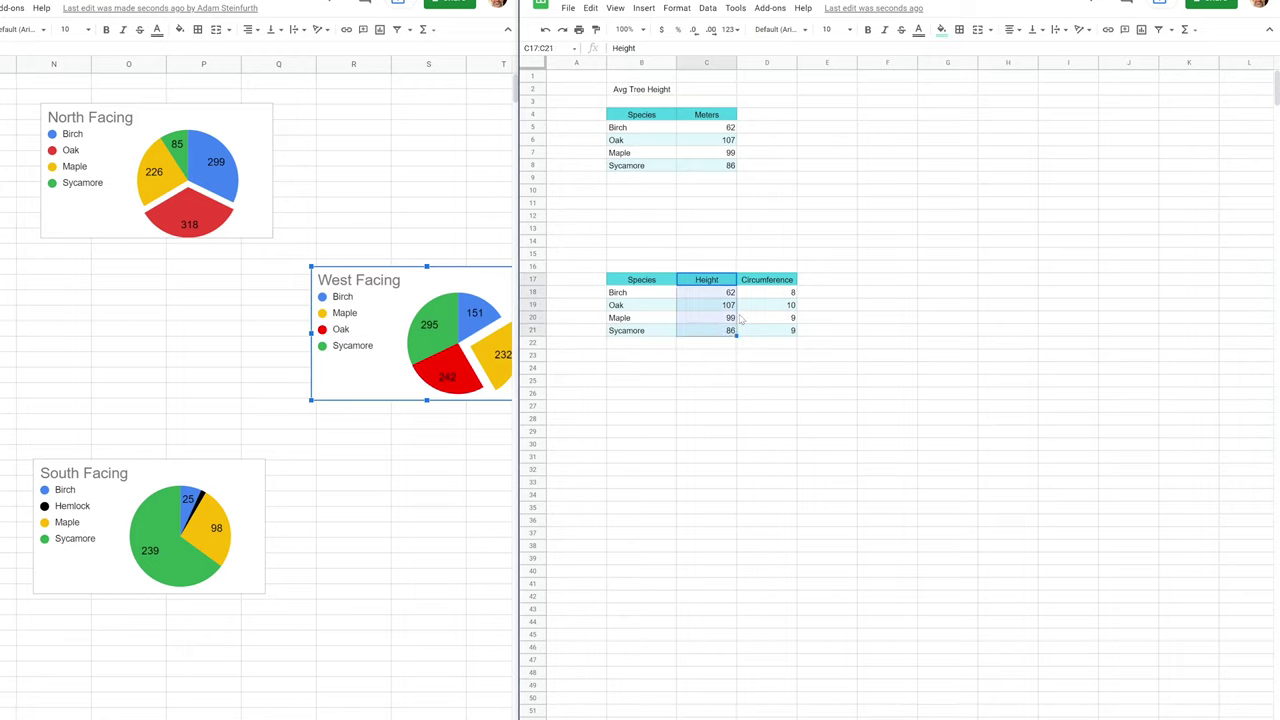
{"action": "left_click_drag", "start_coordinate": [767, 281], "coordinate": [767, 331]}
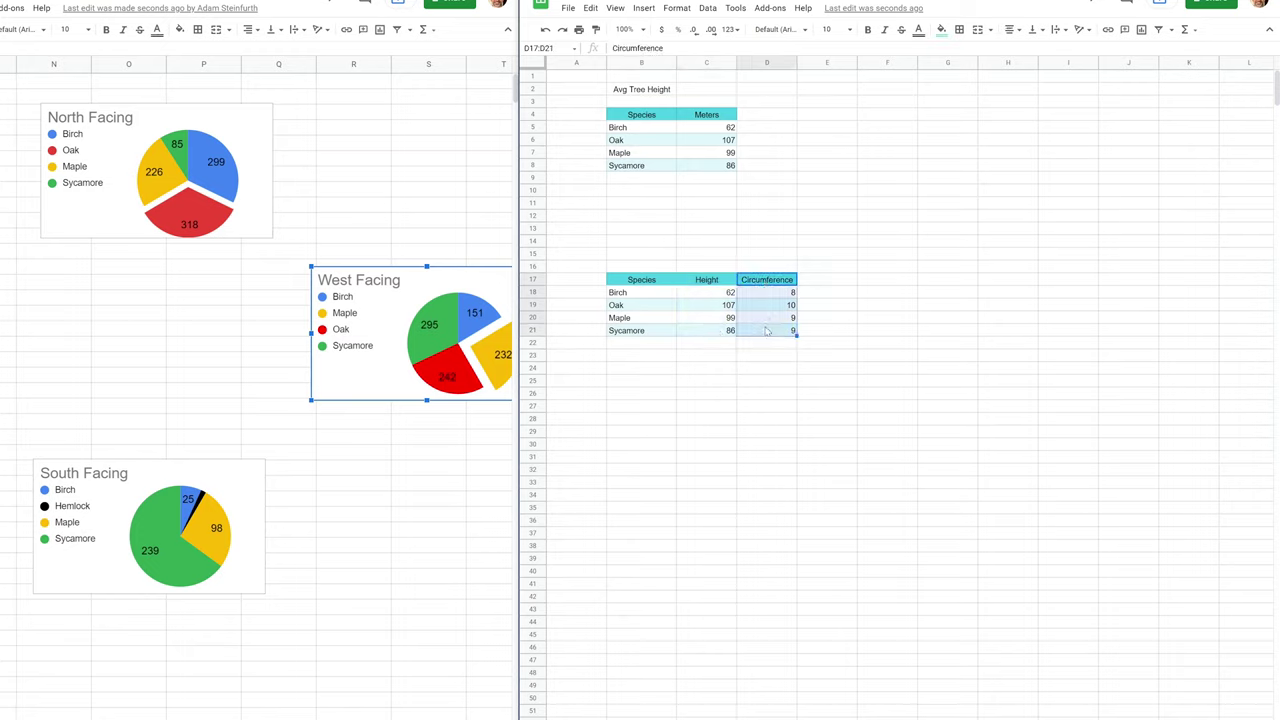
{"action": "left_click_drag", "start_coordinate": [724, 292], "coordinate": [762, 326]}
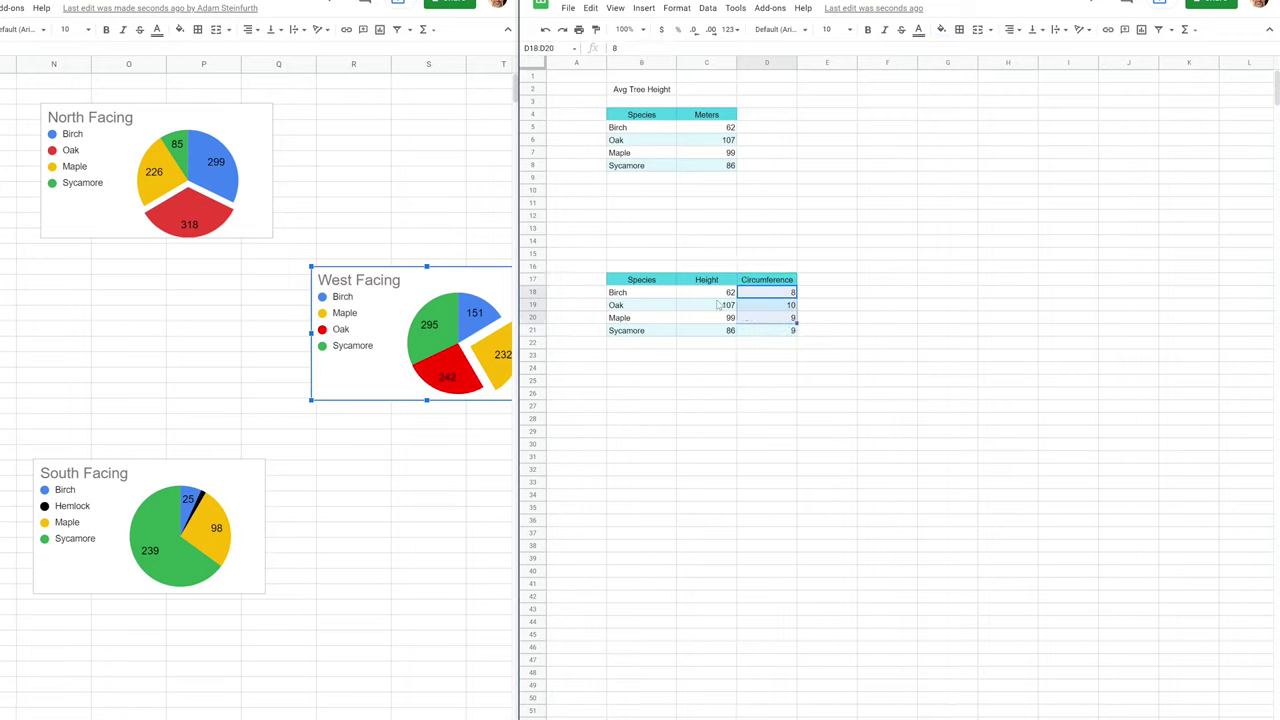
{"action": "left_click", "coordinate": [698, 286]}
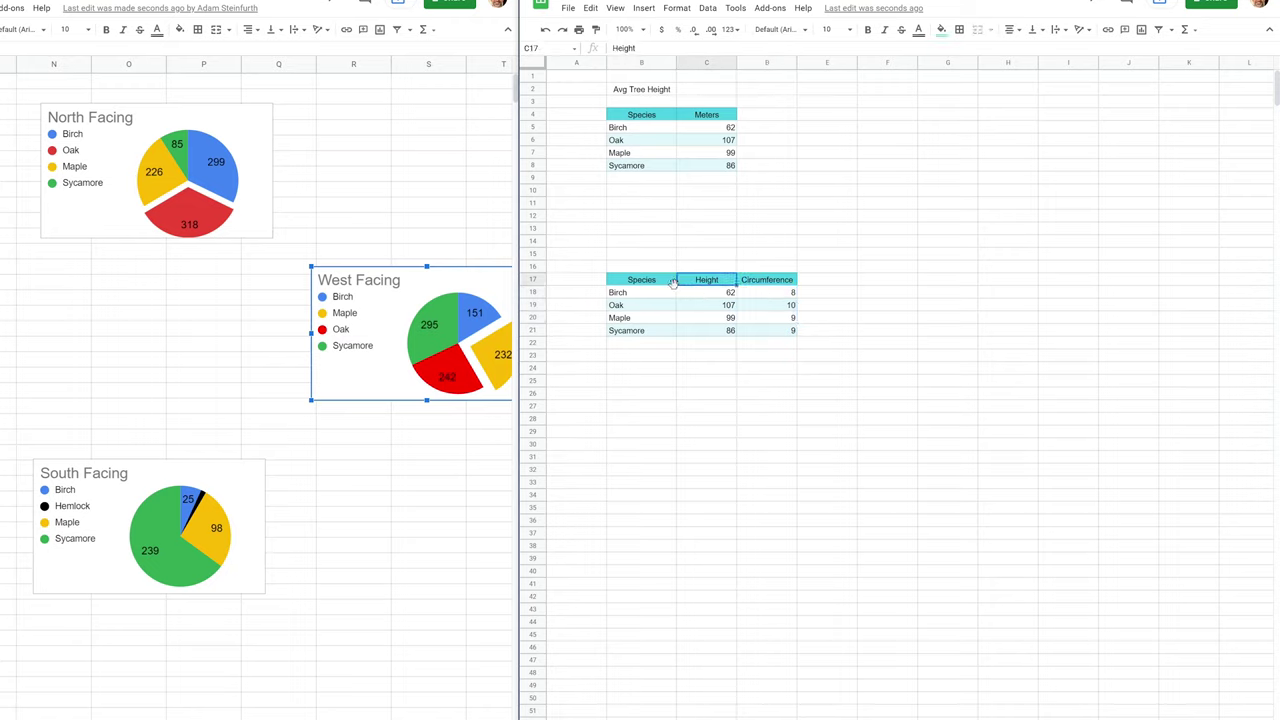
{"action": "left_click", "coordinate": [661, 285]}
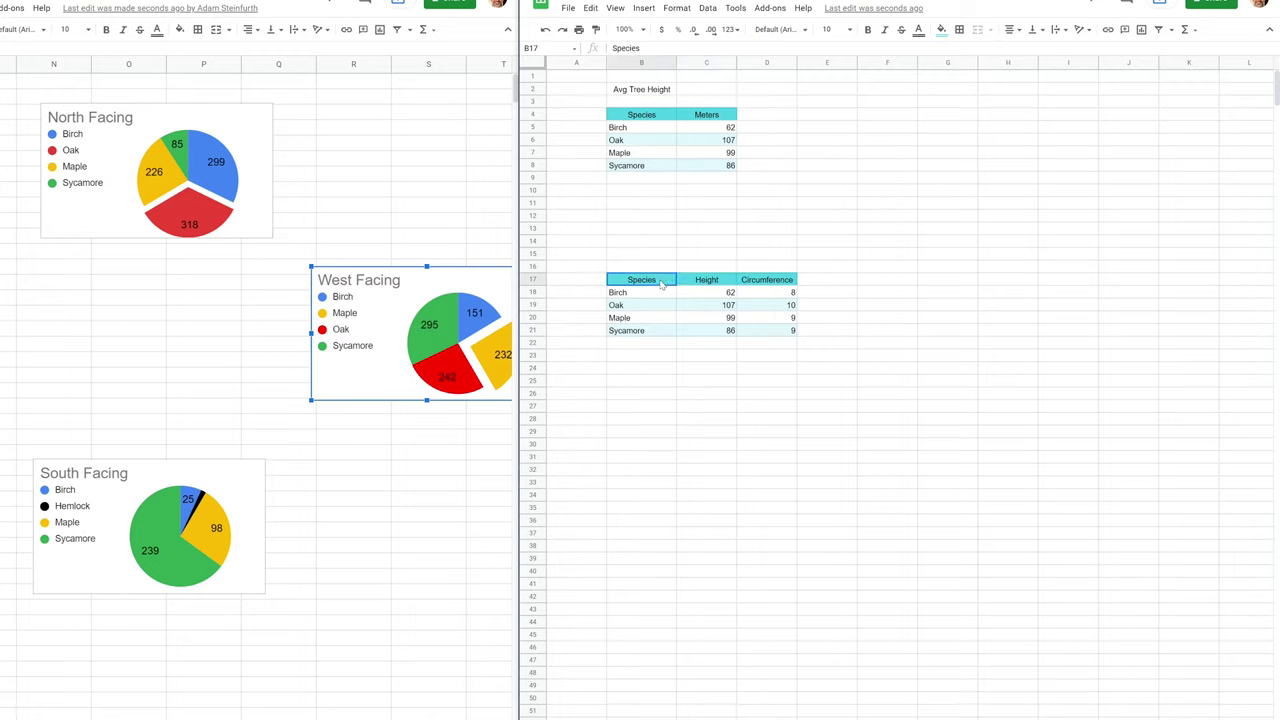
- Use Explore on B17:D21 to insert its suggested Height and Circumference line chart into the sheet
{"action": "left_click_drag", "start_coordinate": [663, 285], "coordinate": [755, 336]}
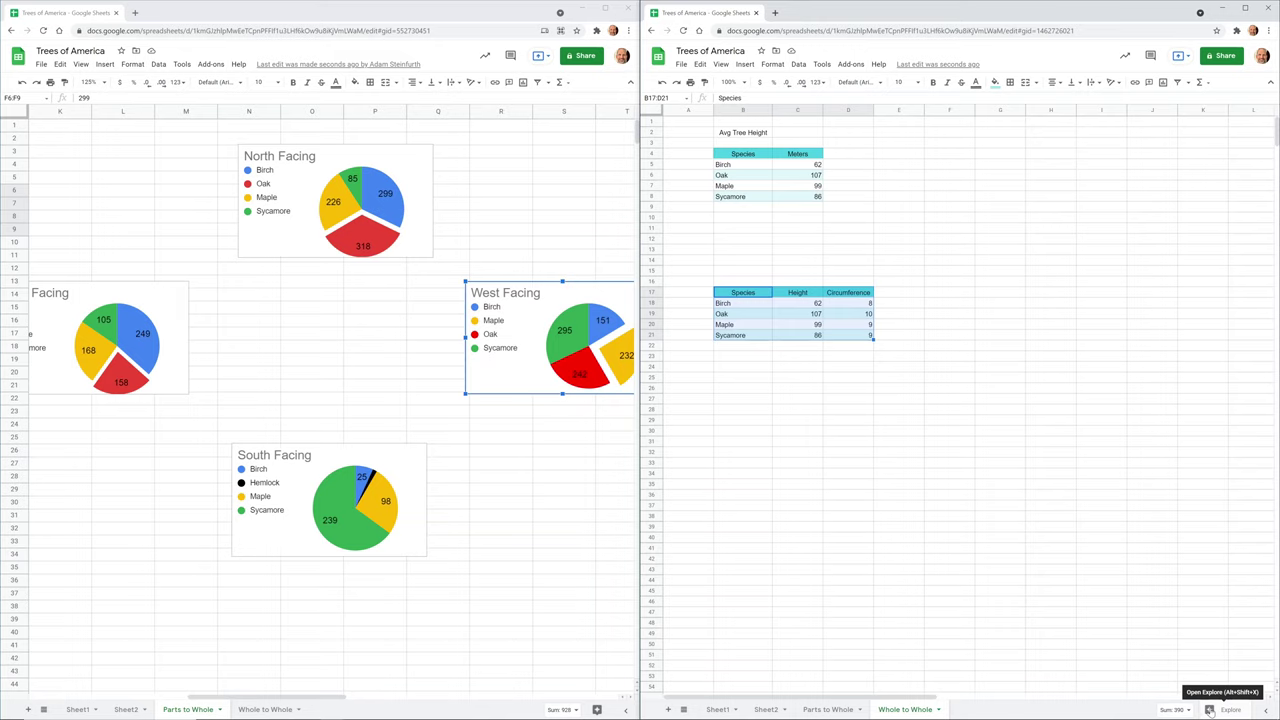
{"action": "left_click", "coordinate": [1209, 710]}
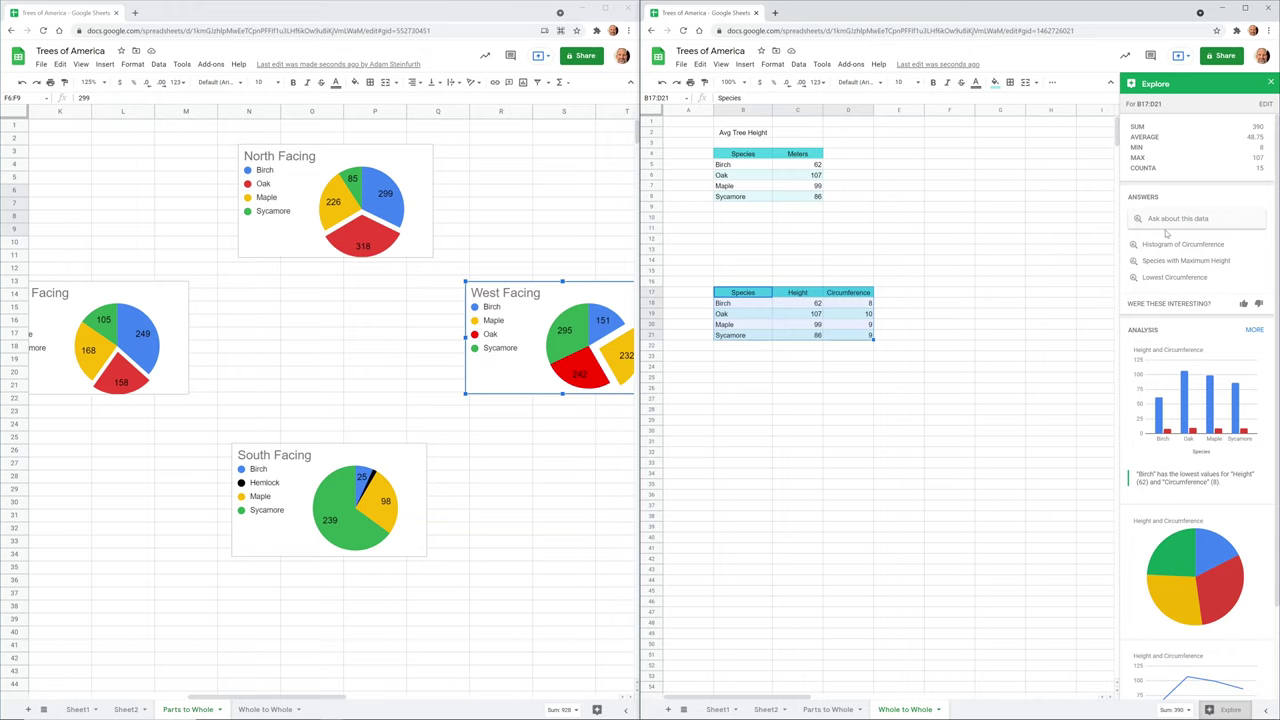
{"action": "mouse_move", "coordinate": [1201, 350]}
{"action": "scroll", "coordinate": [1199, 356], "scroll_direction": "down", "scroll_amount": 1}
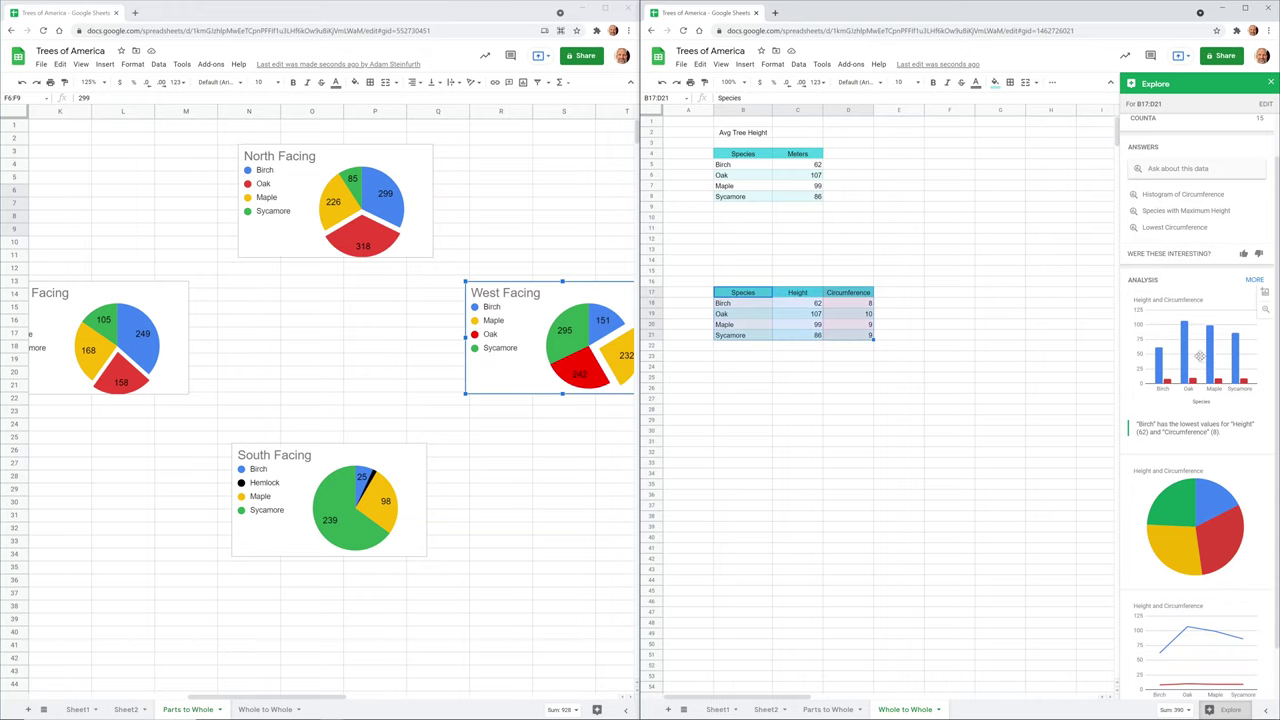
{"action": "scroll", "coordinate": [1198, 330], "scroll_direction": "down", "scroll_amount": 1}
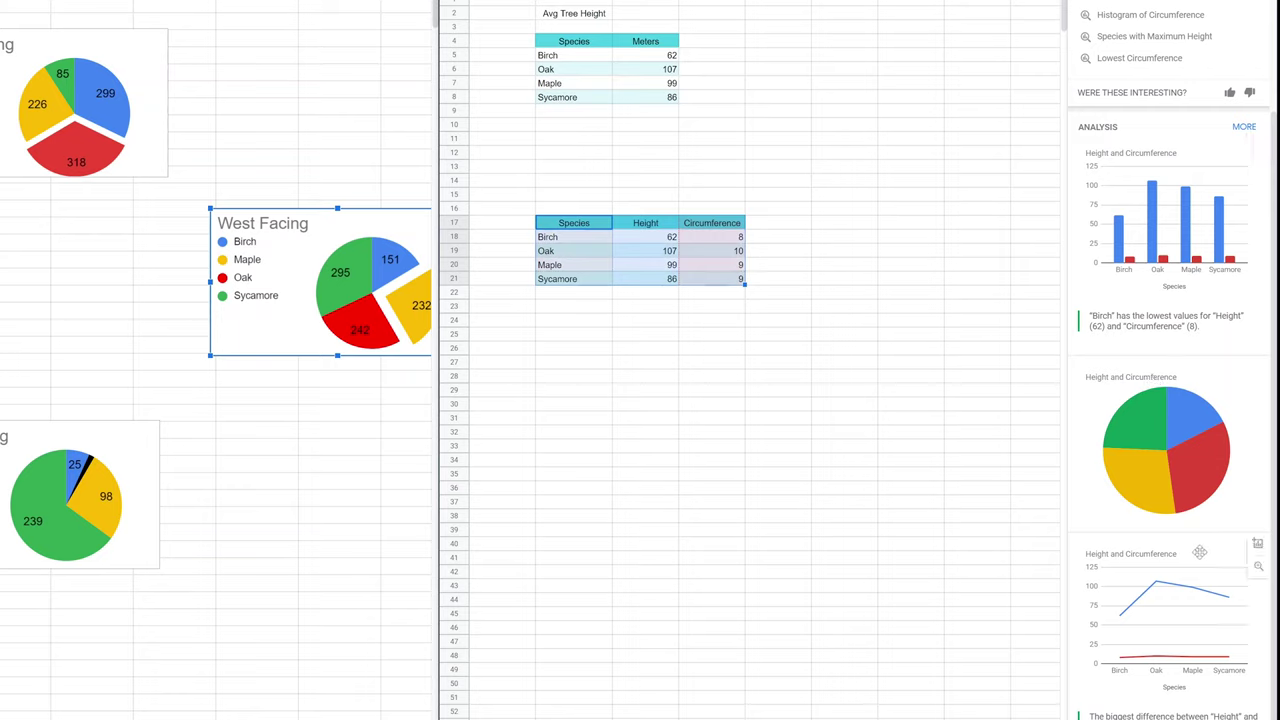
{"action": "left_click_drag", "start_coordinate": [1200, 553], "coordinate": [698, 338]}
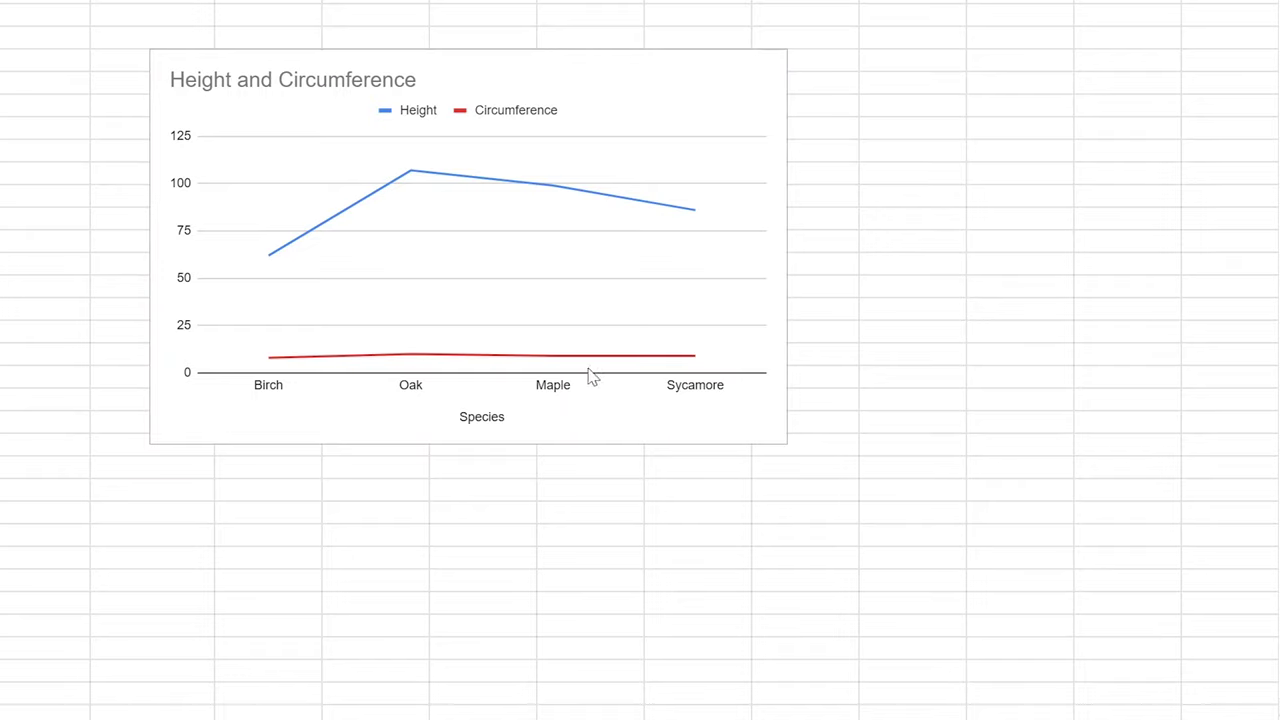
- Enlarge the Height and Circumference line chart and position it just below the lower table
{"action": "left_click", "coordinate": [655, 68]}
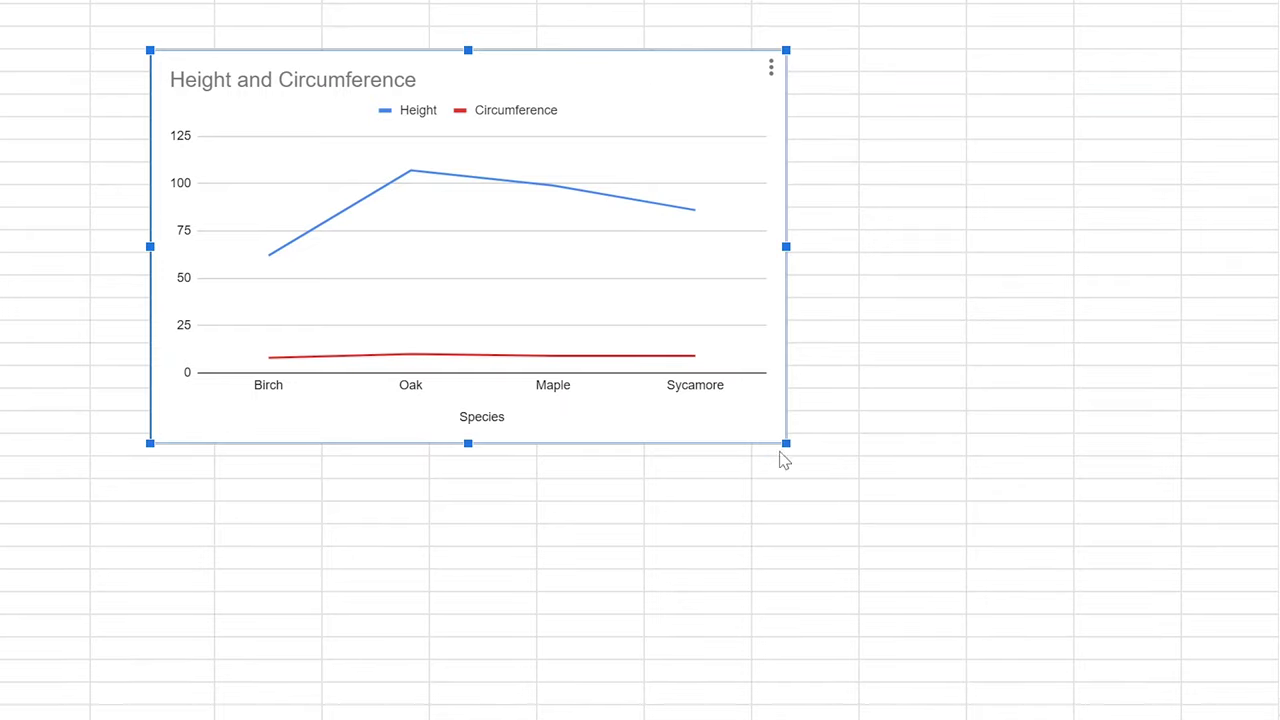
{"action": "left_click_drag", "start_coordinate": [786, 443], "coordinate": [1163, 703]}
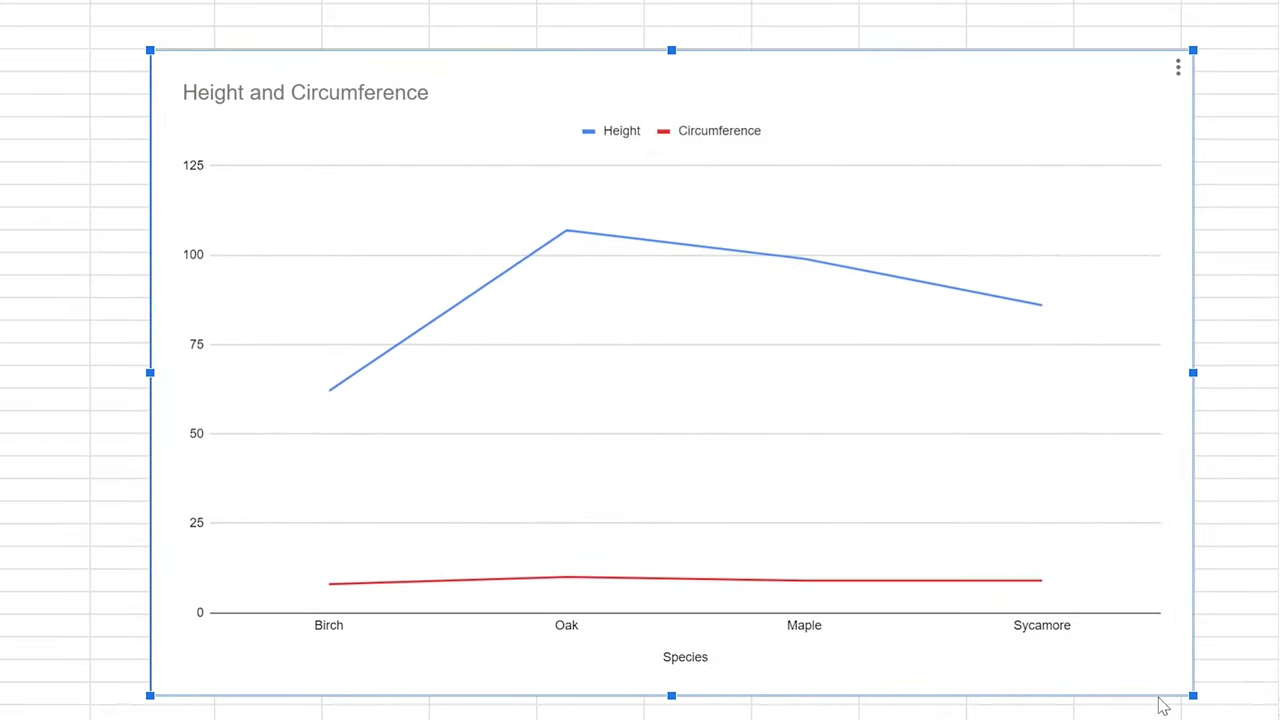
{"action": "left_click_drag", "start_coordinate": [836, 130], "coordinate": [706, 83]}
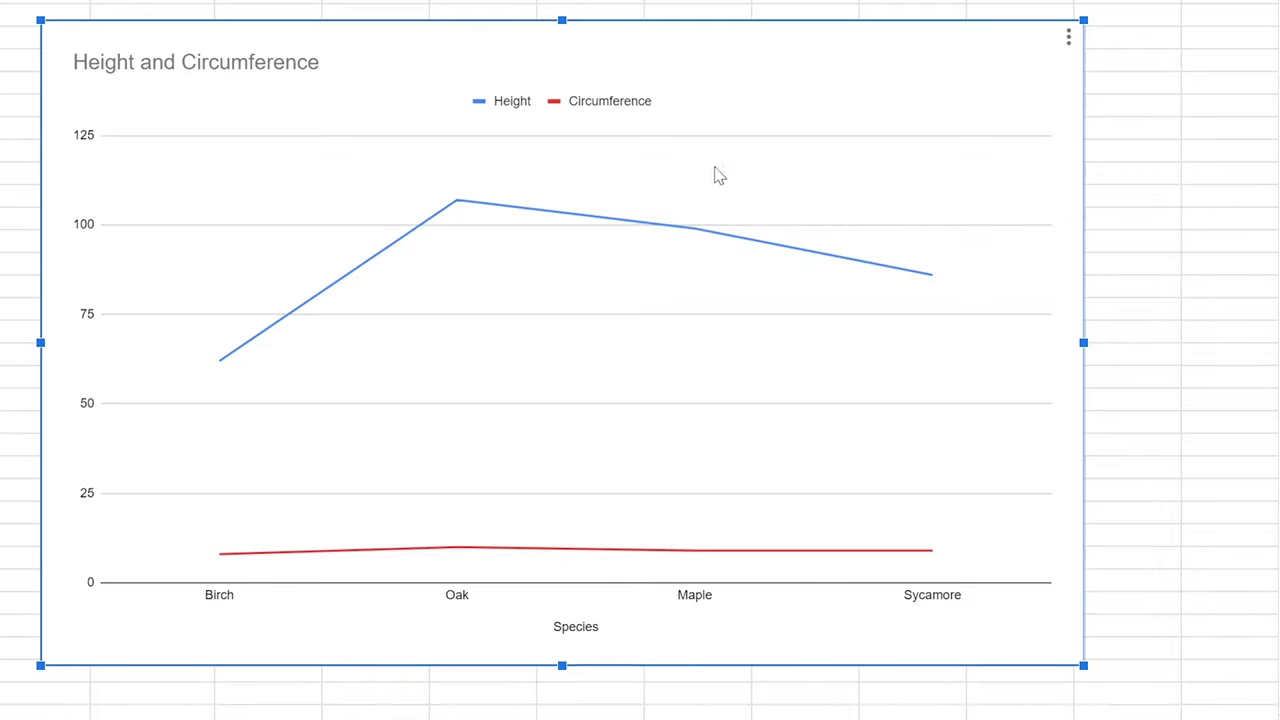
{"action": "key", "text": "Escape"}
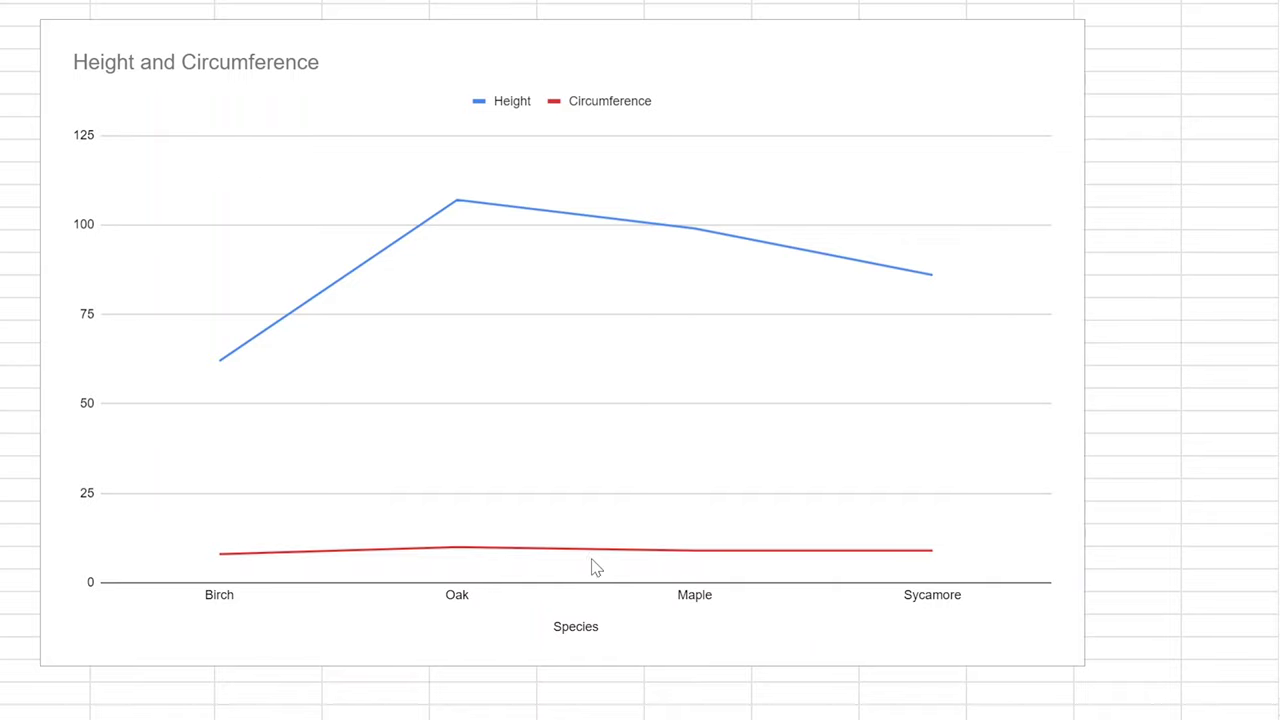
{"action": "left_click", "coordinate": [507, 561]}
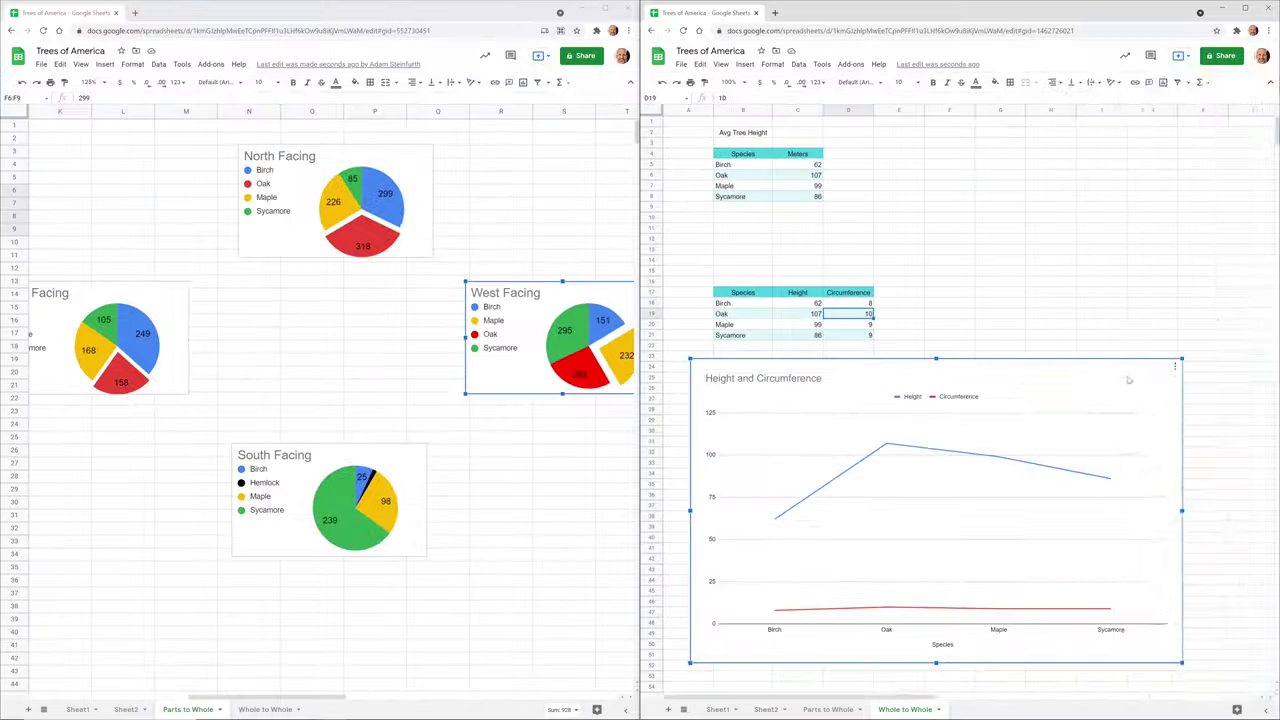
- Maximize the browser window and move the line chart, open for editing, clear of the data tables
{"action": "double_click", "coordinate": [1128, 380]}
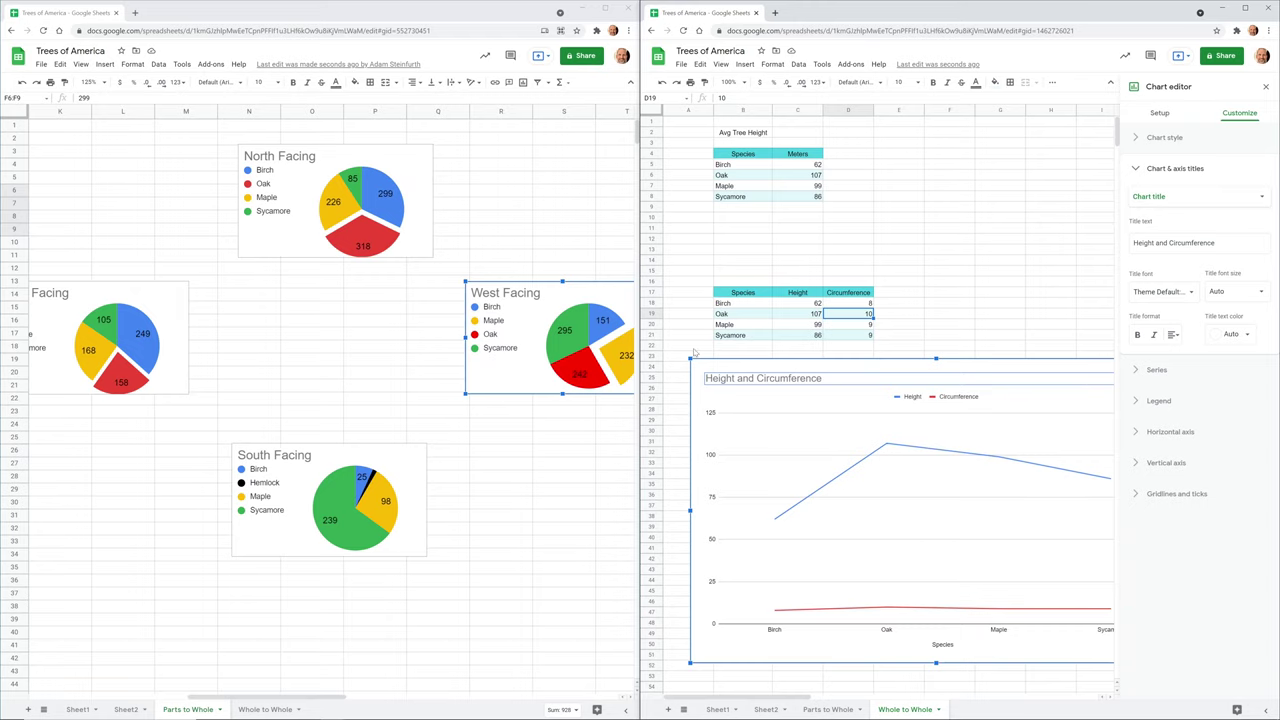
{"action": "left_click", "coordinate": [1245, 8]}
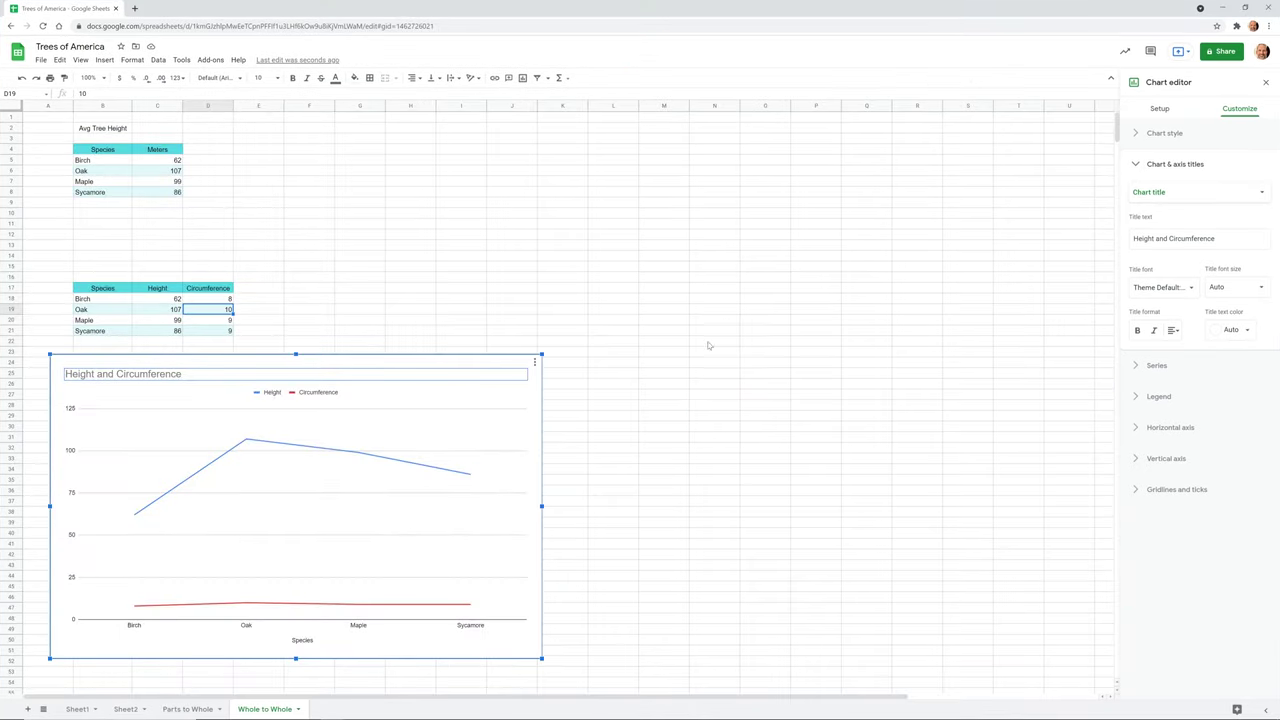
{"action": "left_click_drag", "start_coordinate": [509, 427], "coordinate": [1020, 271]}
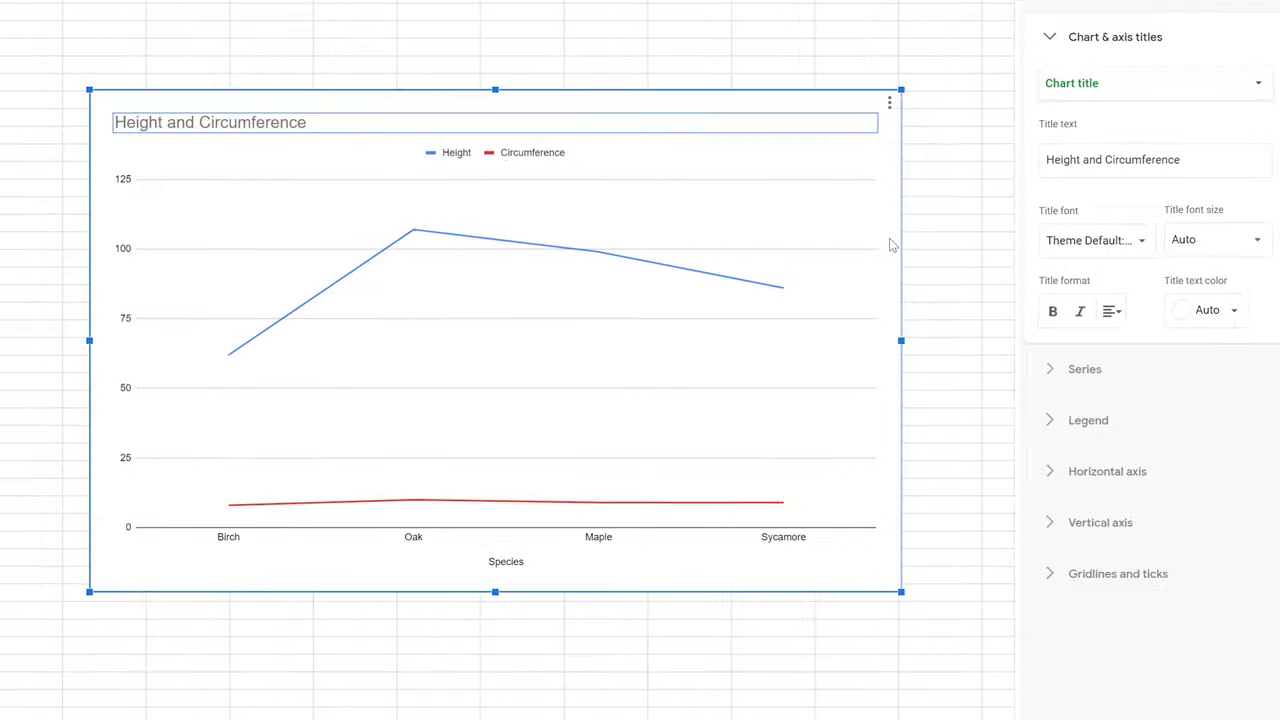
- Try to plot all series of the line chart on the right axis, and undo it
{"action": "left_click", "coordinate": [1054, 370]}
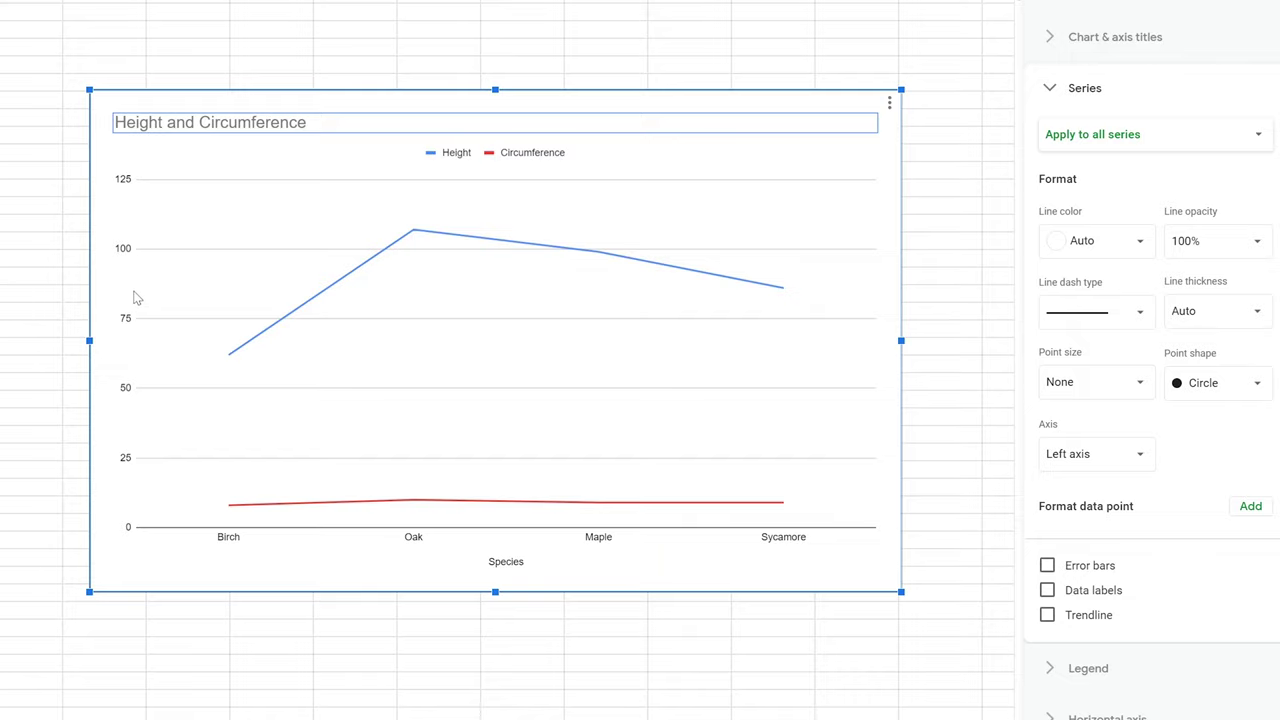
{"action": "left_click", "coordinate": [1058, 460]}
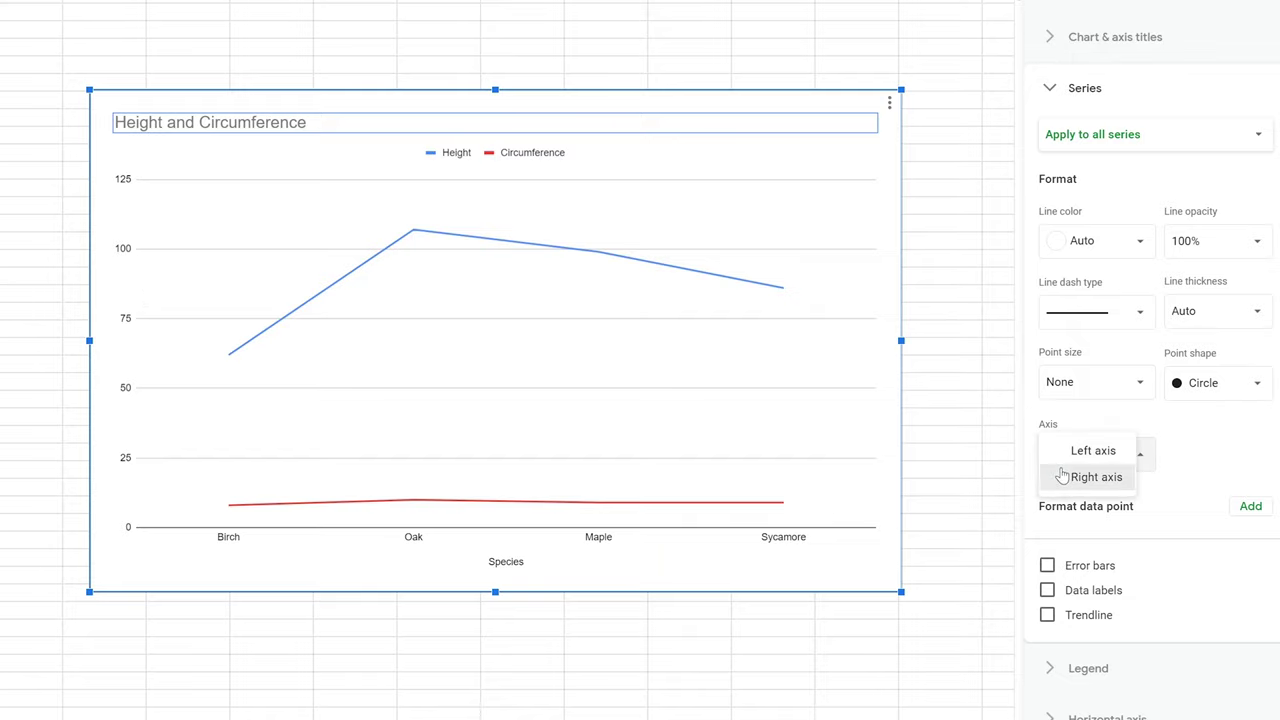
{"action": "left_click", "coordinate": [1062, 476]}
{"action": "key", "text": "ctrl+z"}
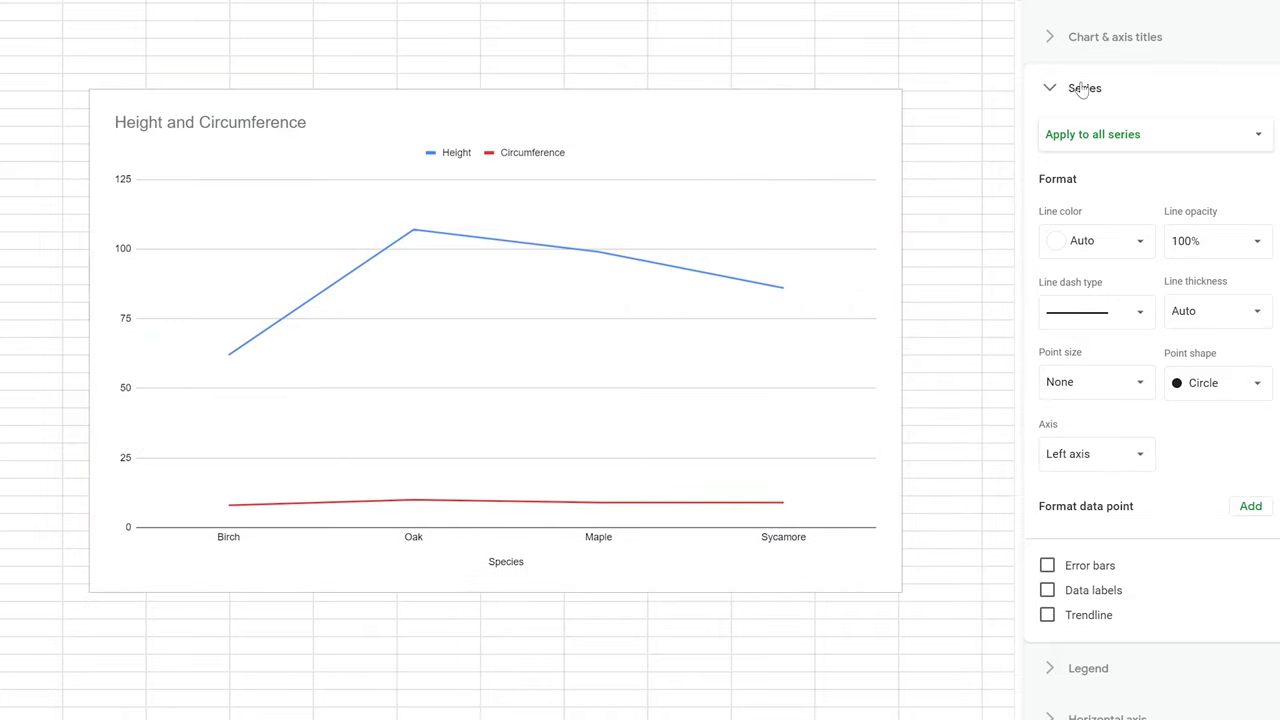
- Plot only the Circumference series on the right axis
{"action": "left_click", "coordinate": [1093, 140]}
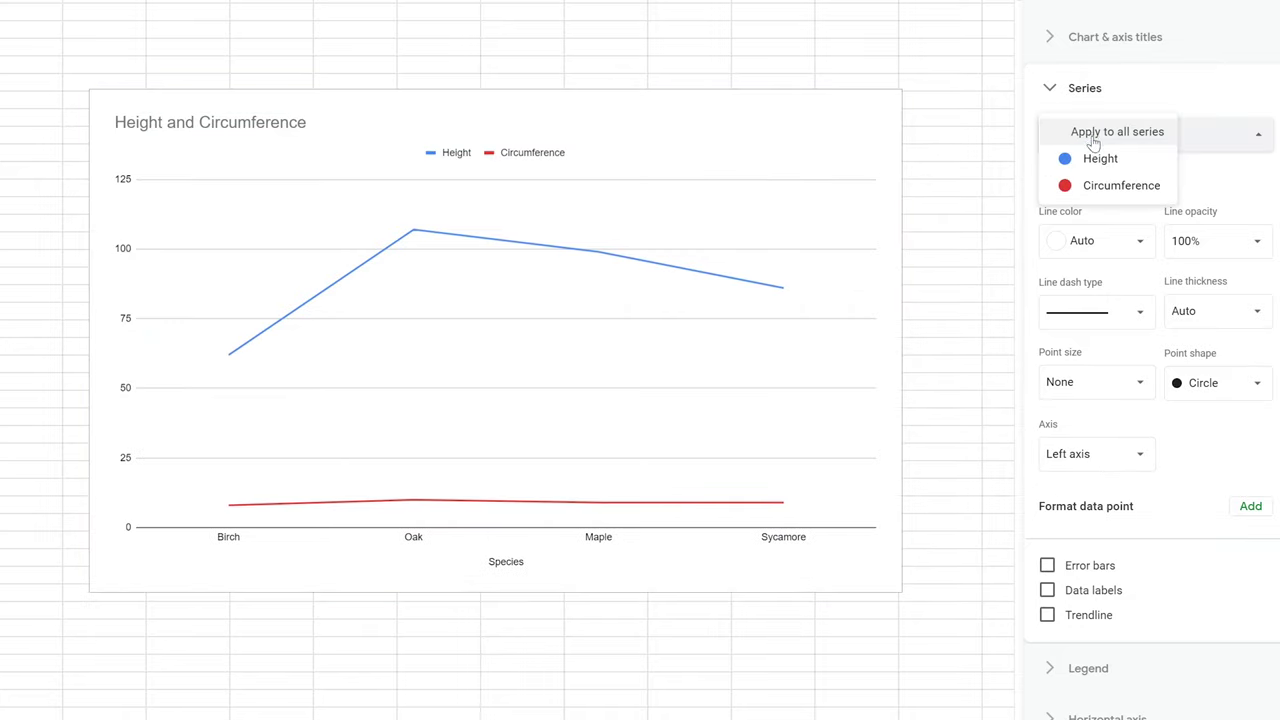
{"action": "left_click", "coordinate": [1096, 190]}
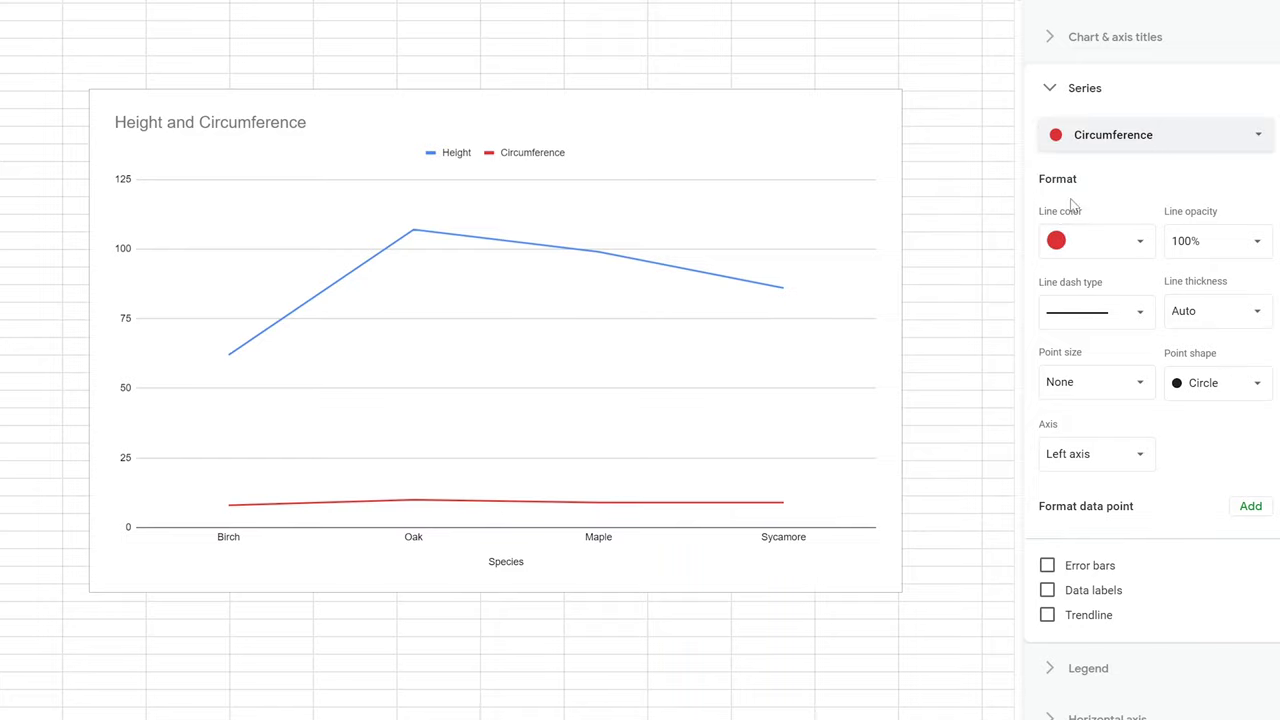
{"action": "left_click", "coordinate": [1117, 452]}
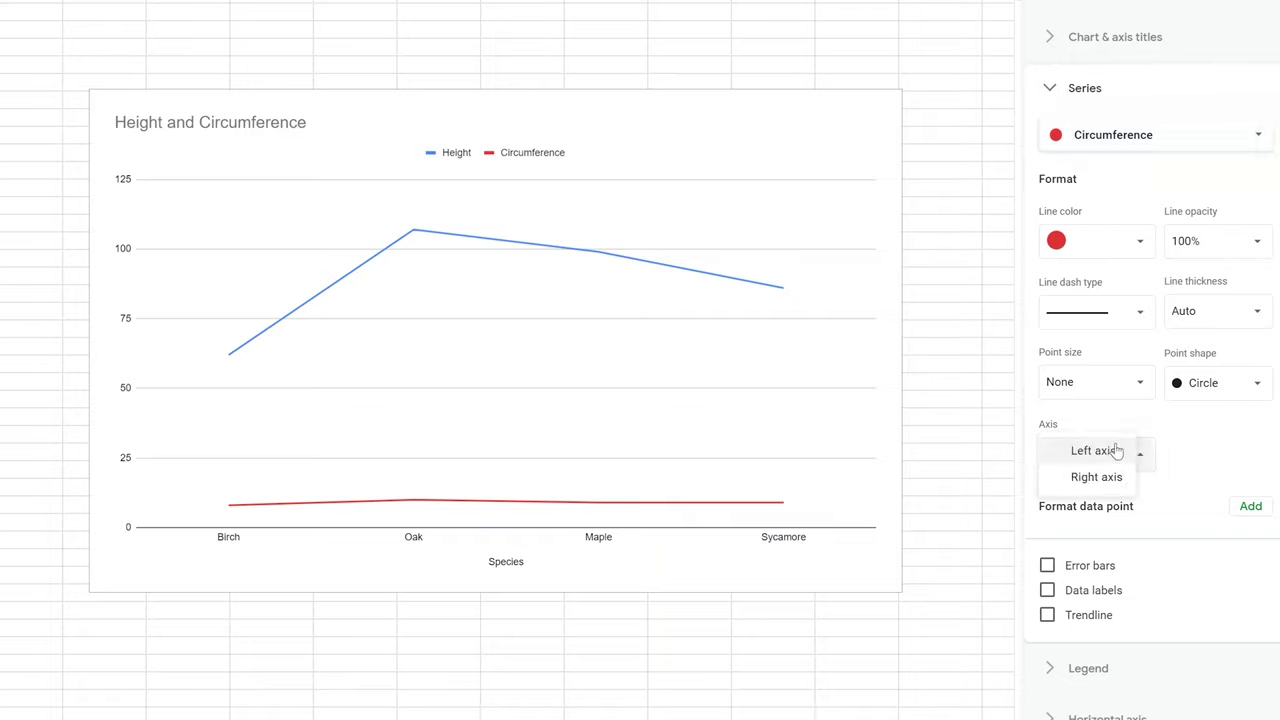
{"action": "left_click", "coordinate": [1113, 476]}
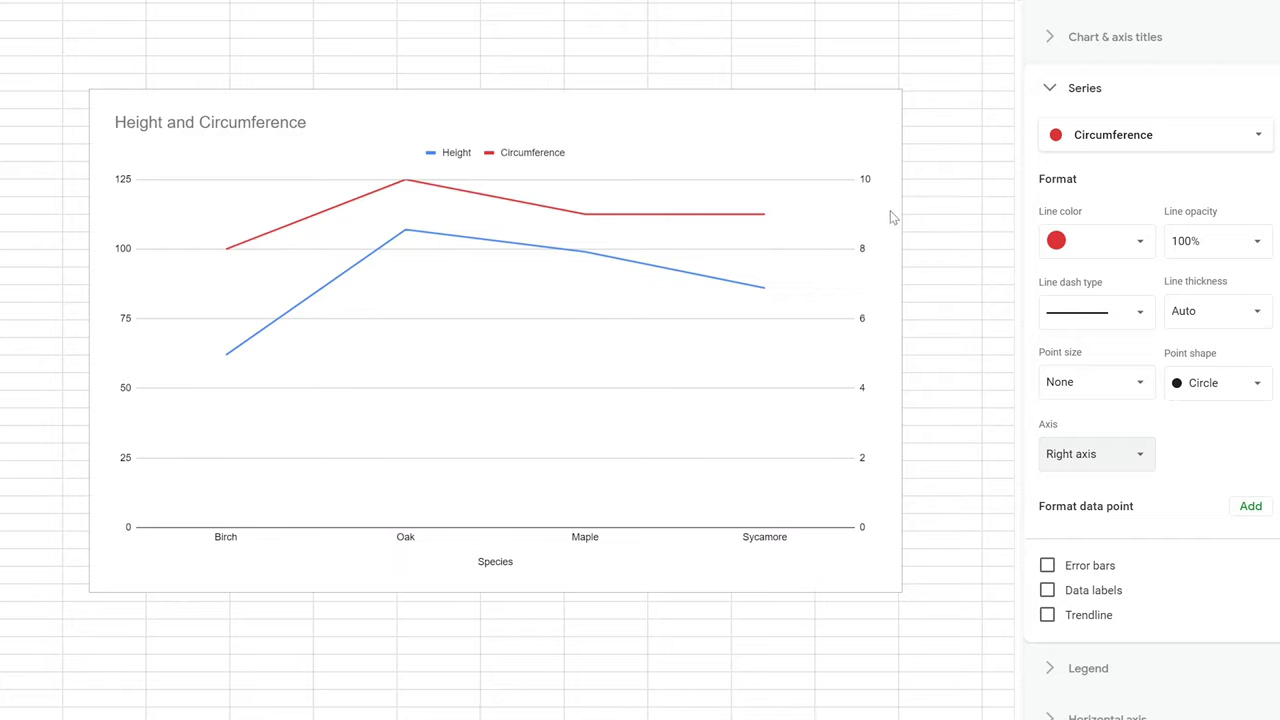
- Set the minimum of the chart's main vertical axis, used for Height, to 50
{"action": "left_click", "coordinate": [1085, 88]}
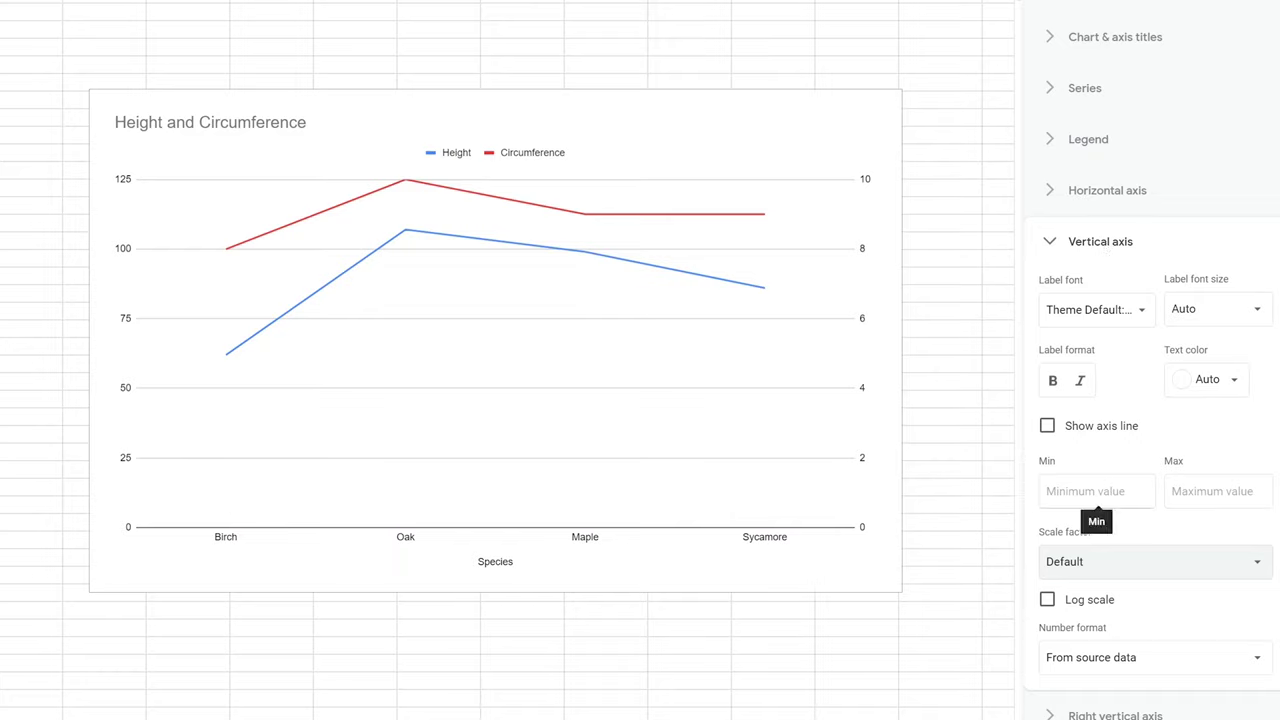
{"action": "left_click", "coordinate": [1096, 491]}
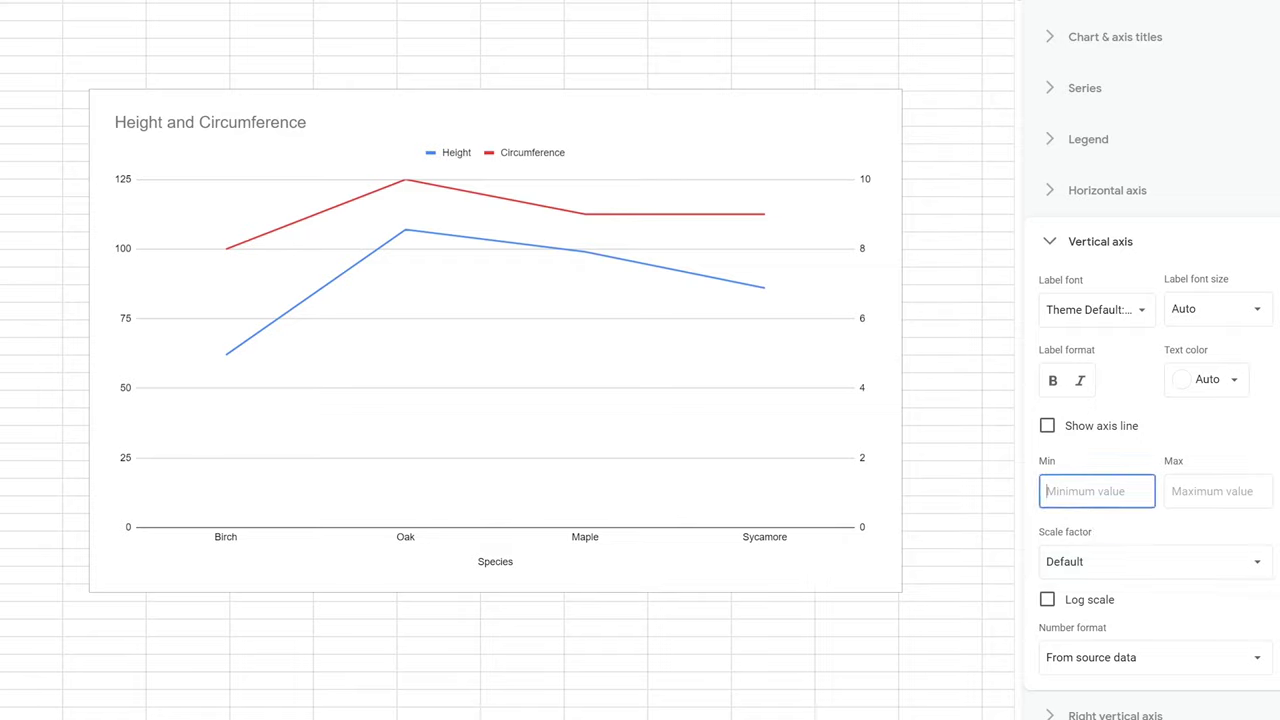
{"action": "type", "text": "50"}
{"action": "key", "text": "Tab"}
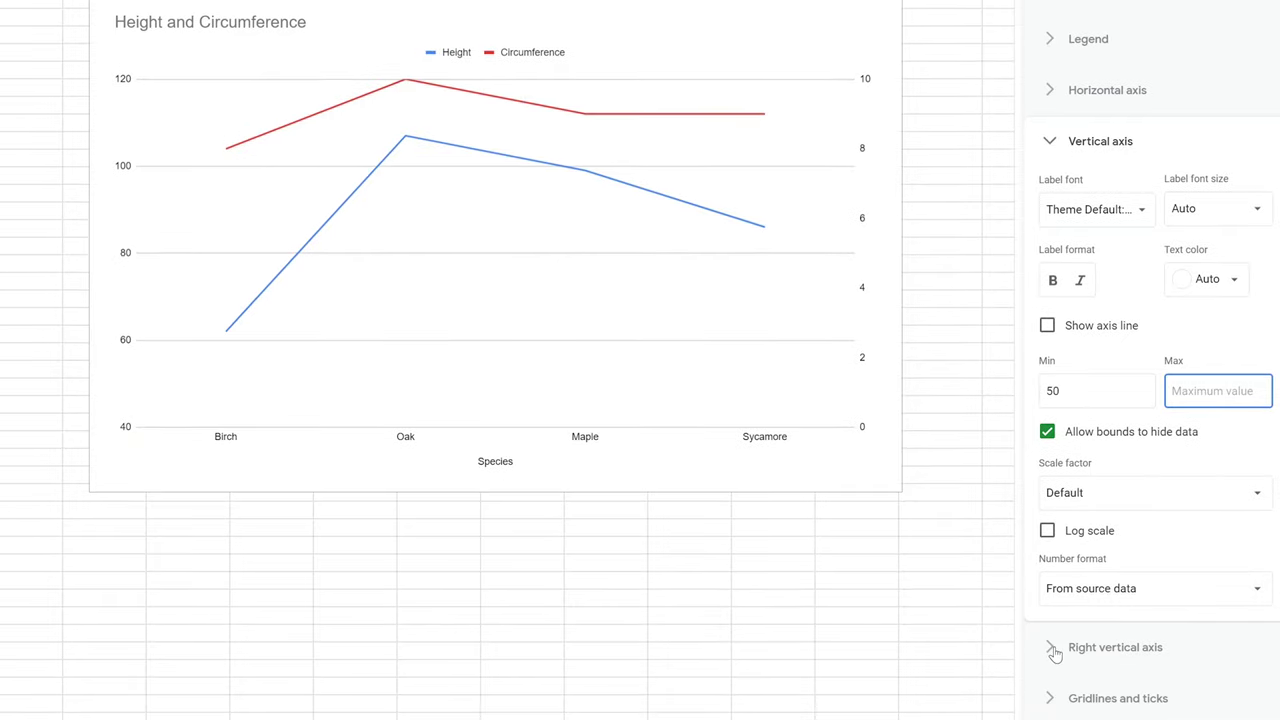
- Set the minimum of the right vertical axis, used for Circumference, to 7
{"action": "left_click", "coordinate": [1055, 652]}
{"action": "left_click", "coordinate": [1096, 542]}
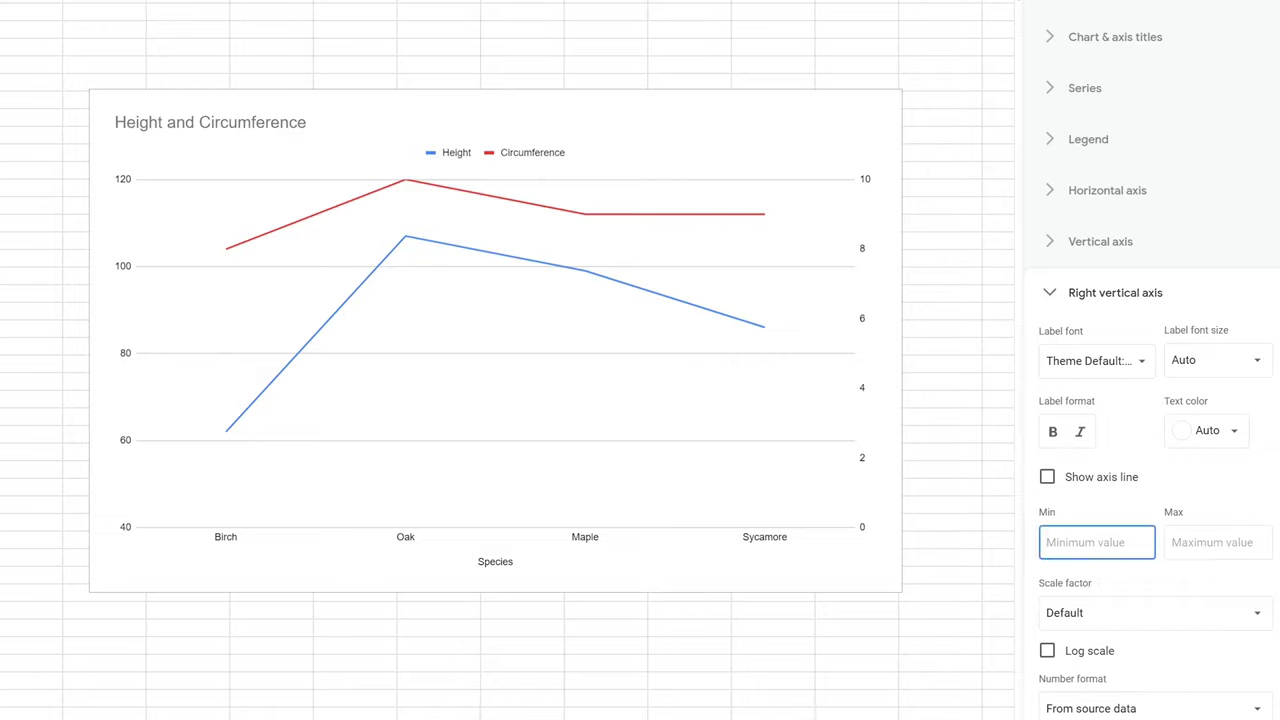
{"action": "type", "text": "7"}
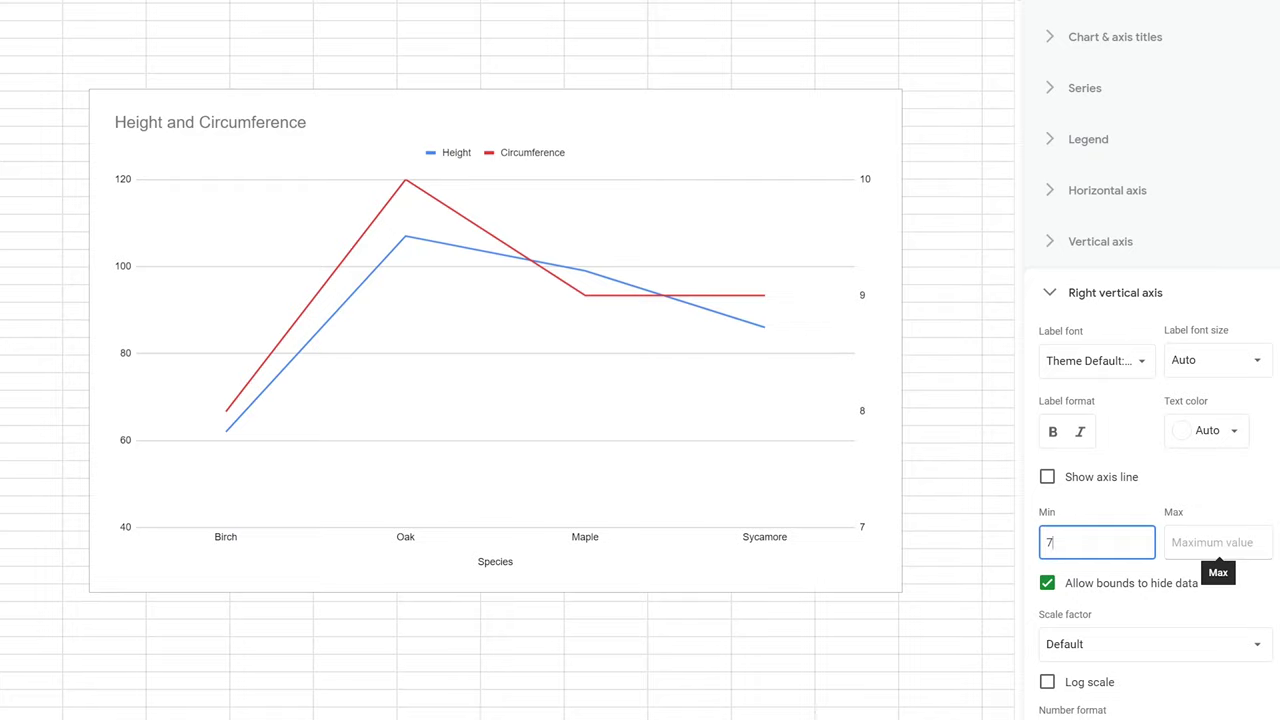
{"action": "left_click", "coordinate": [1216, 542]}
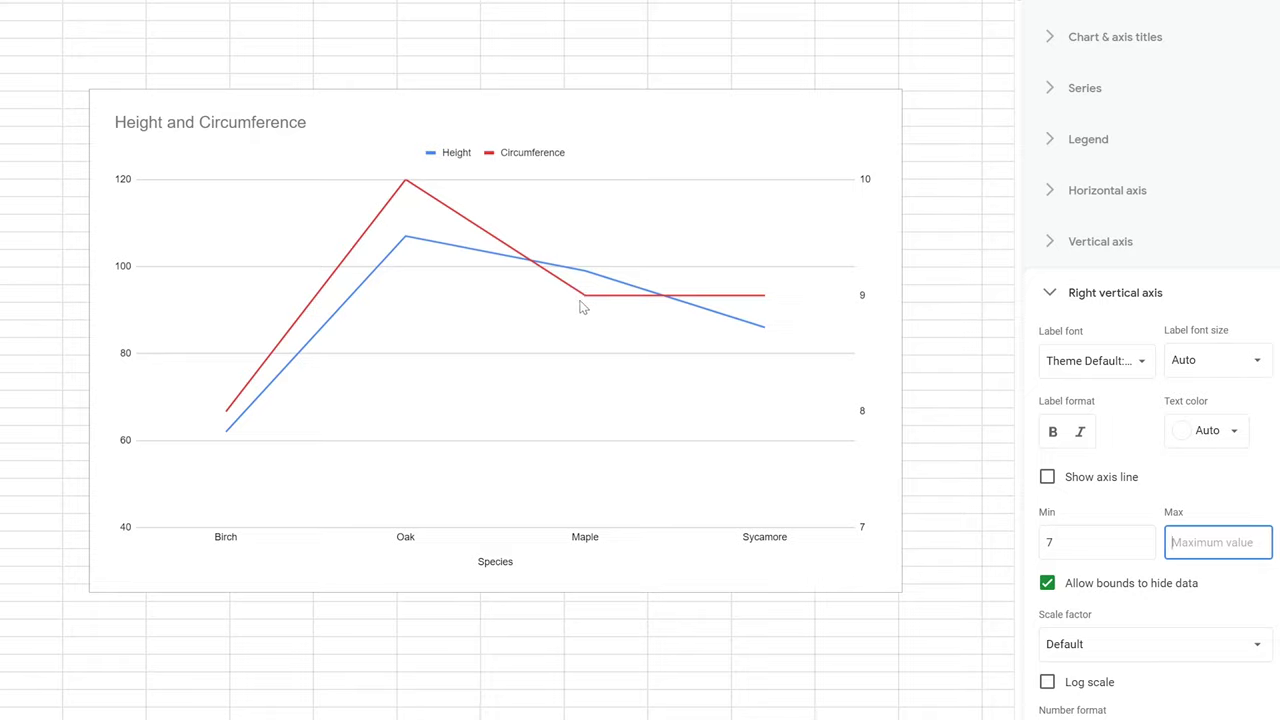
{"action": "left_click", "coordinate": [157, 577]}
{"action": "left_click_drag", "start_coordinate": [89, 592], "coordinate": [0, 719]}
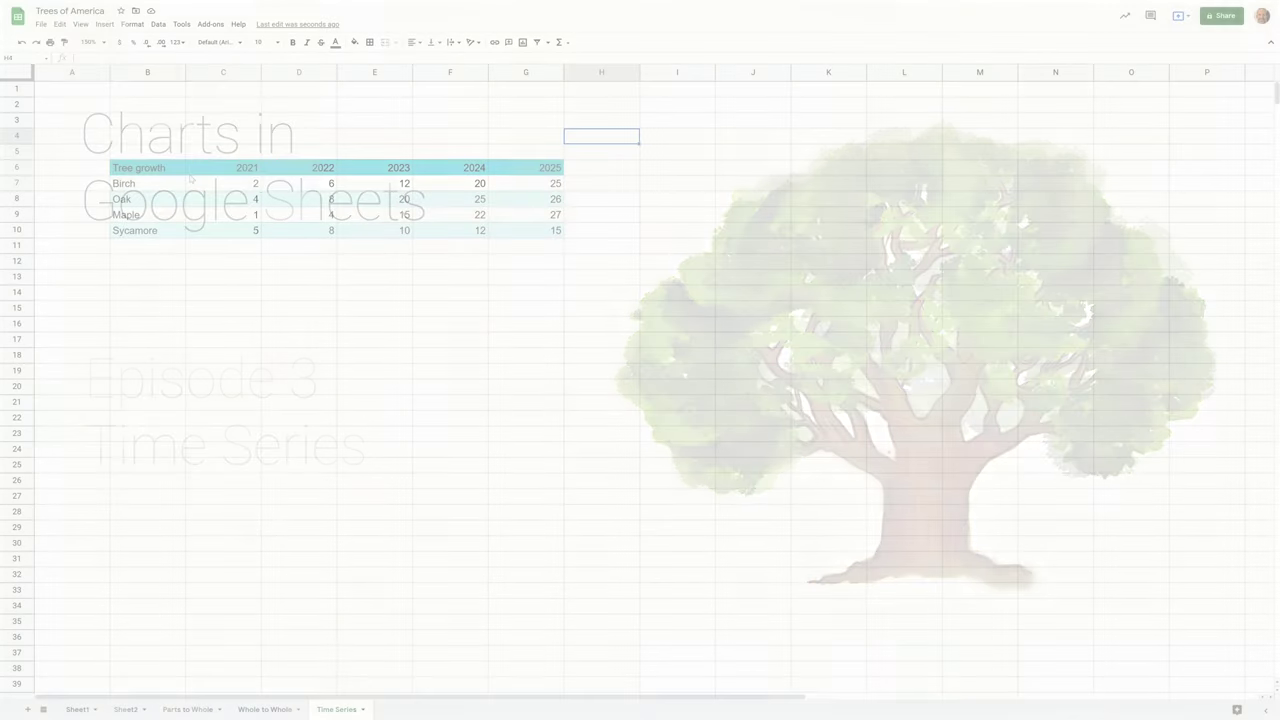
- Examine the Birch row, the year headings and the species names of the Tree growth table
{"action": "left_click", "coordinate": [236, 186]}
{"action": "left_click", "coordinate": [240, 200]}
{"action": "left_click", "coordinate": [236, 186]}
{"action": "left_click_drag", "start_coordinate": [236, 186], "coordinate": [501, 189]}
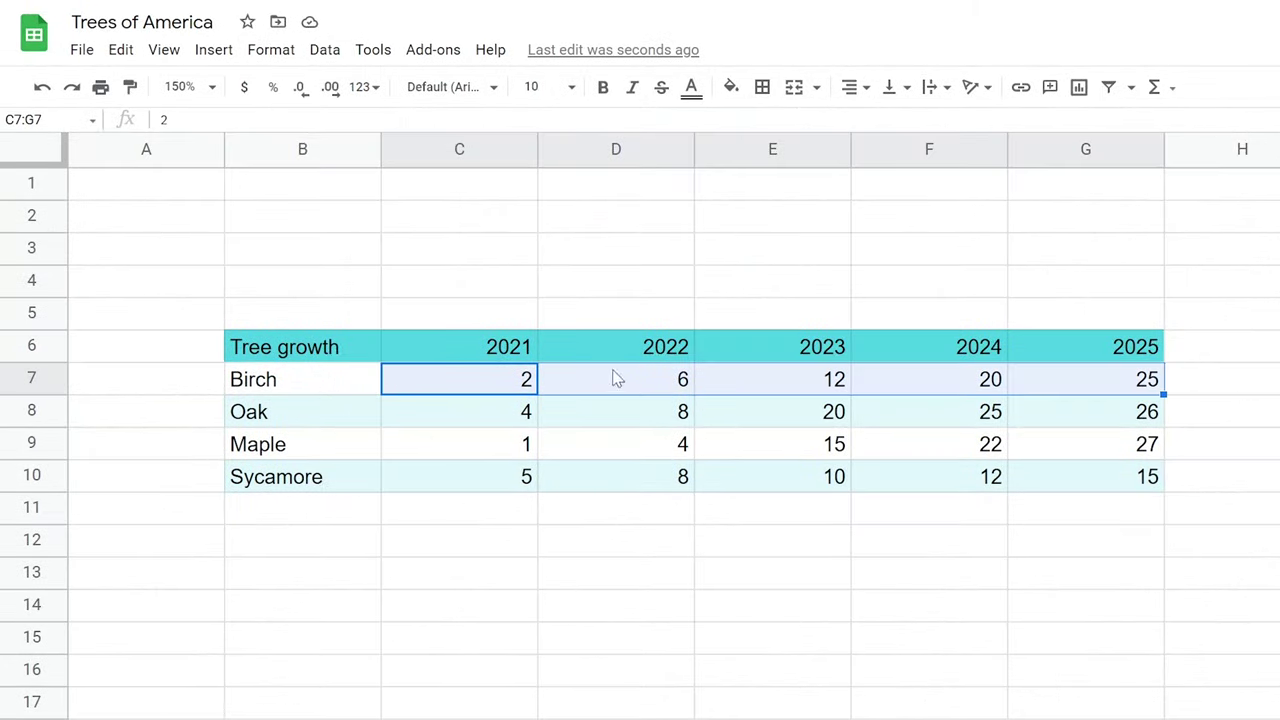
{"action": "left_click_drag", "start_coordinate": [522, 348], "coordinate": [1058, 364]}
{"action": "left_click_drag", "start_coordinate": [287, 379], "coordinate": [294, 477]}
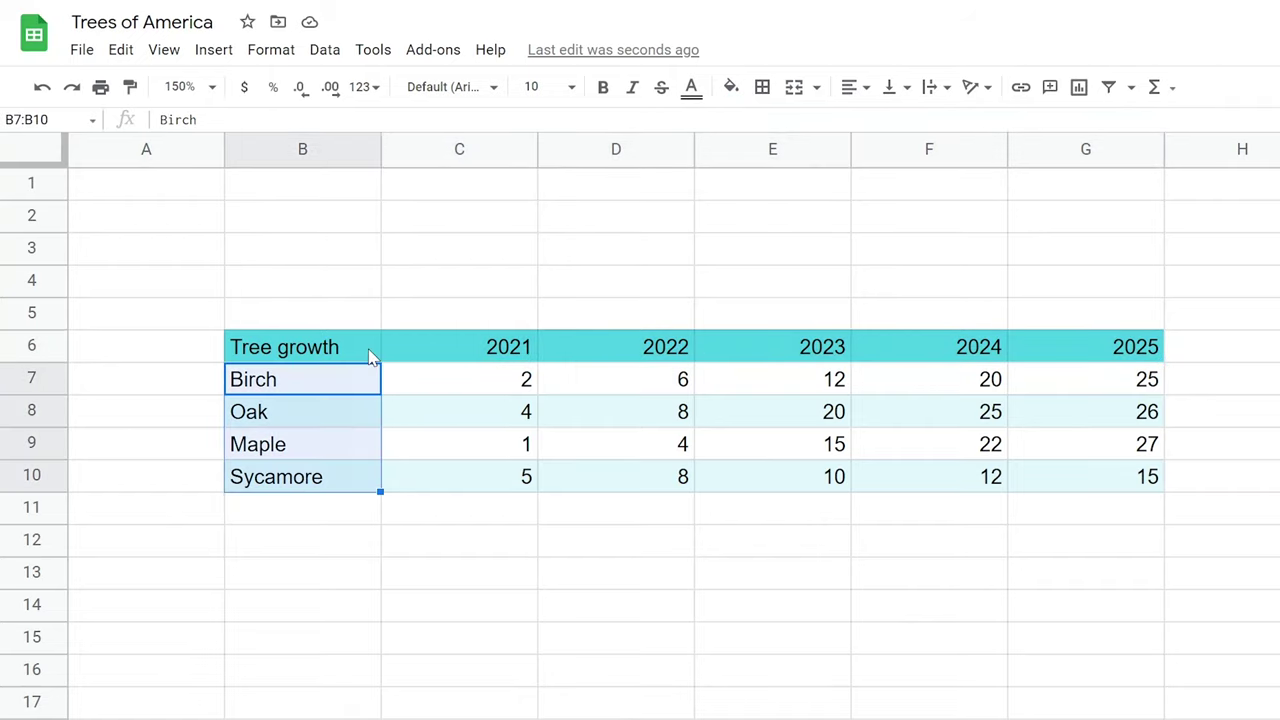
- Insert a line chart of the whole Tree growth table (B6:G10) and shift it slightly beneath the table
{"action": "key", "text": "ctrl+a"}
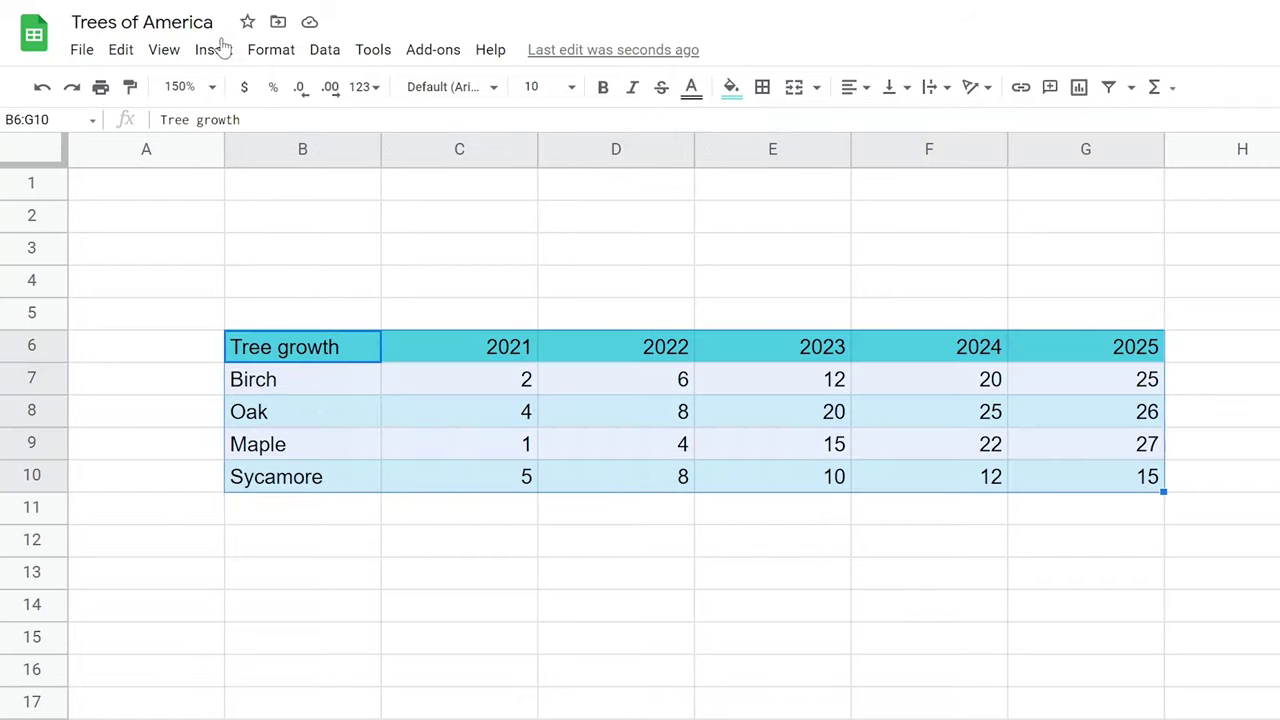
{"action": "left_click", "coordinate": [213, 49]}
{"action": "left_click", "coordinate": [252, 338]}
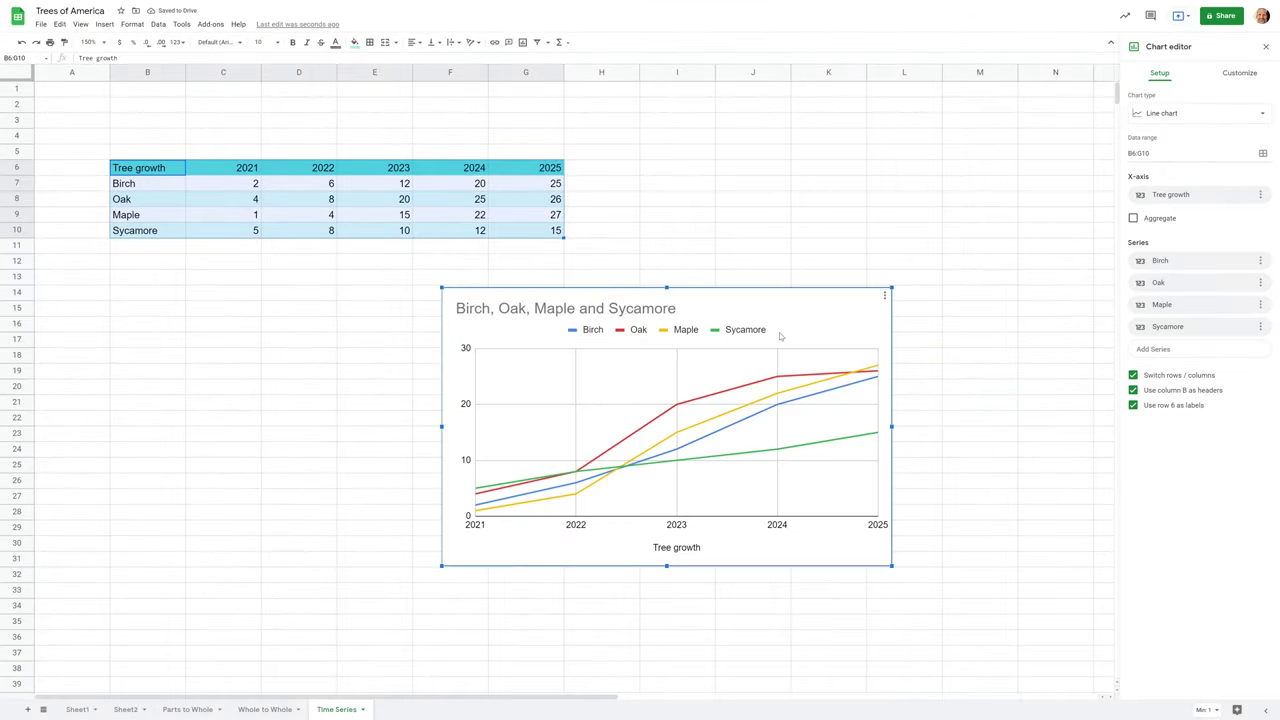
{"action": "left_click_drag", "start_coordinate": [780, 336], "coordinate": [765, 343]}
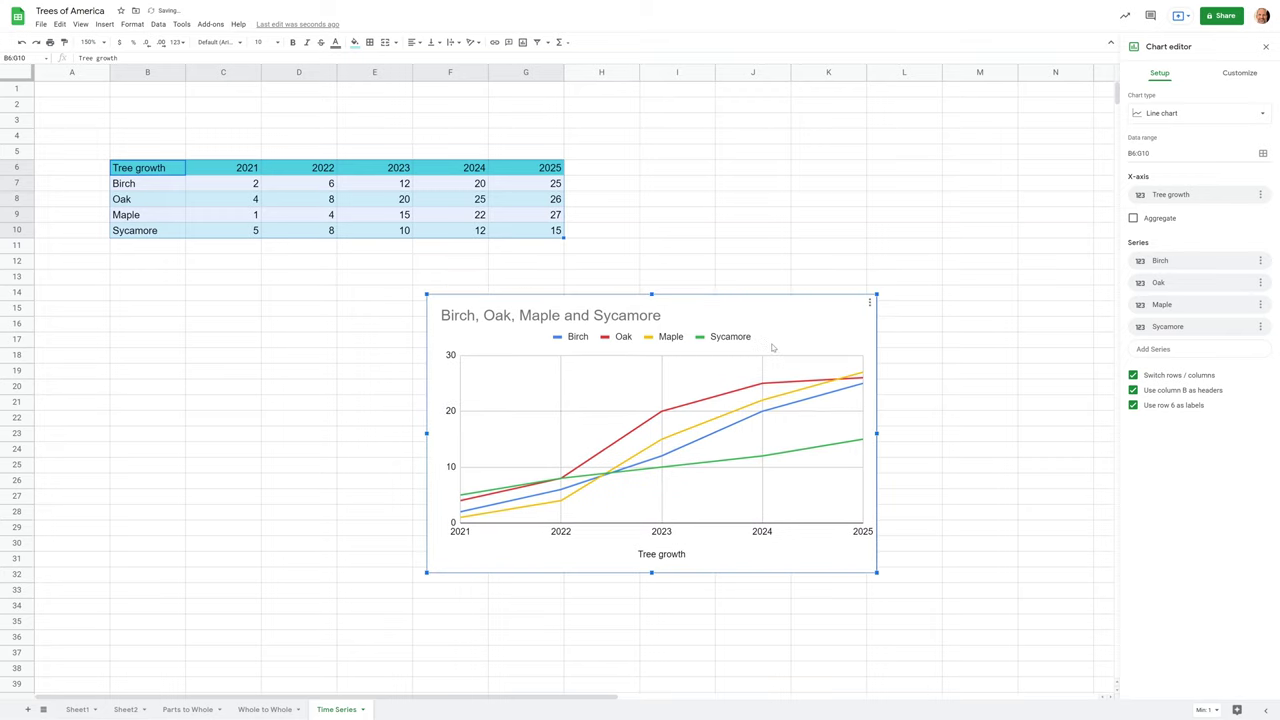
- Try the tree growth data as a column chart with rows and columns switched, and return it to a line chart
{"action": "left_click", "coordinate": [1203, 118]}
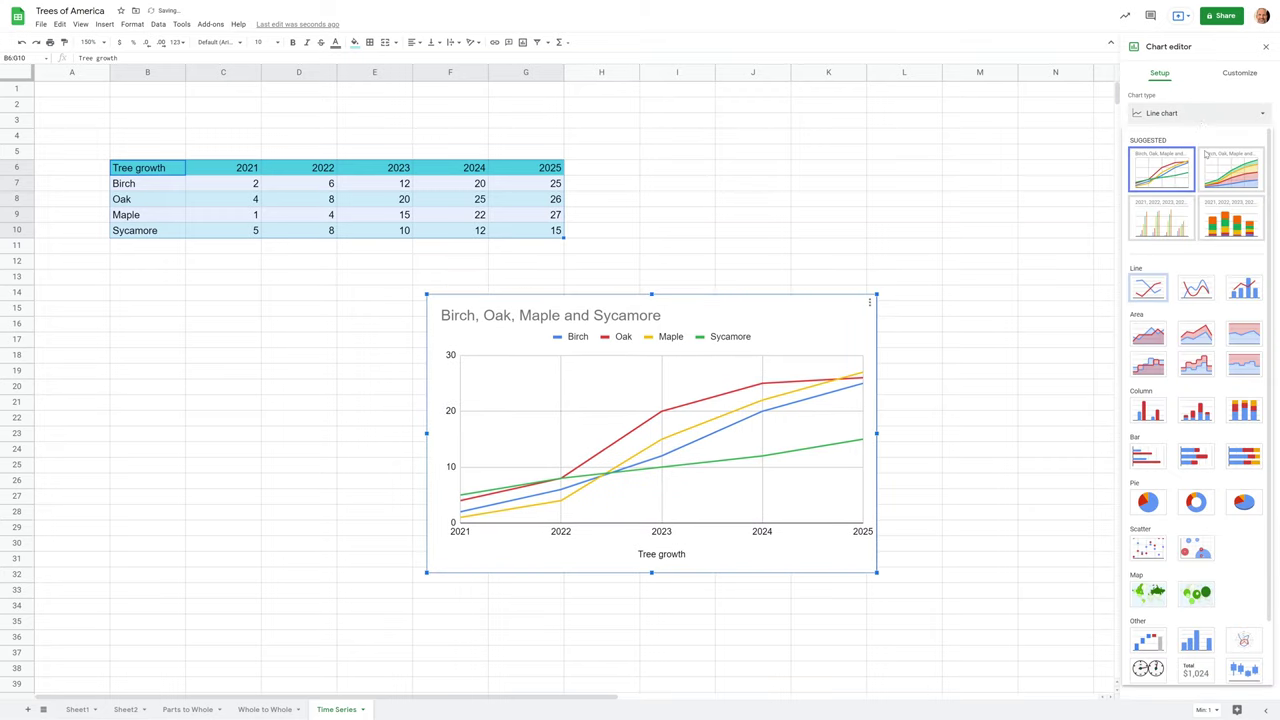
{"action": "left_click", "coordinate": [1165, 226]}
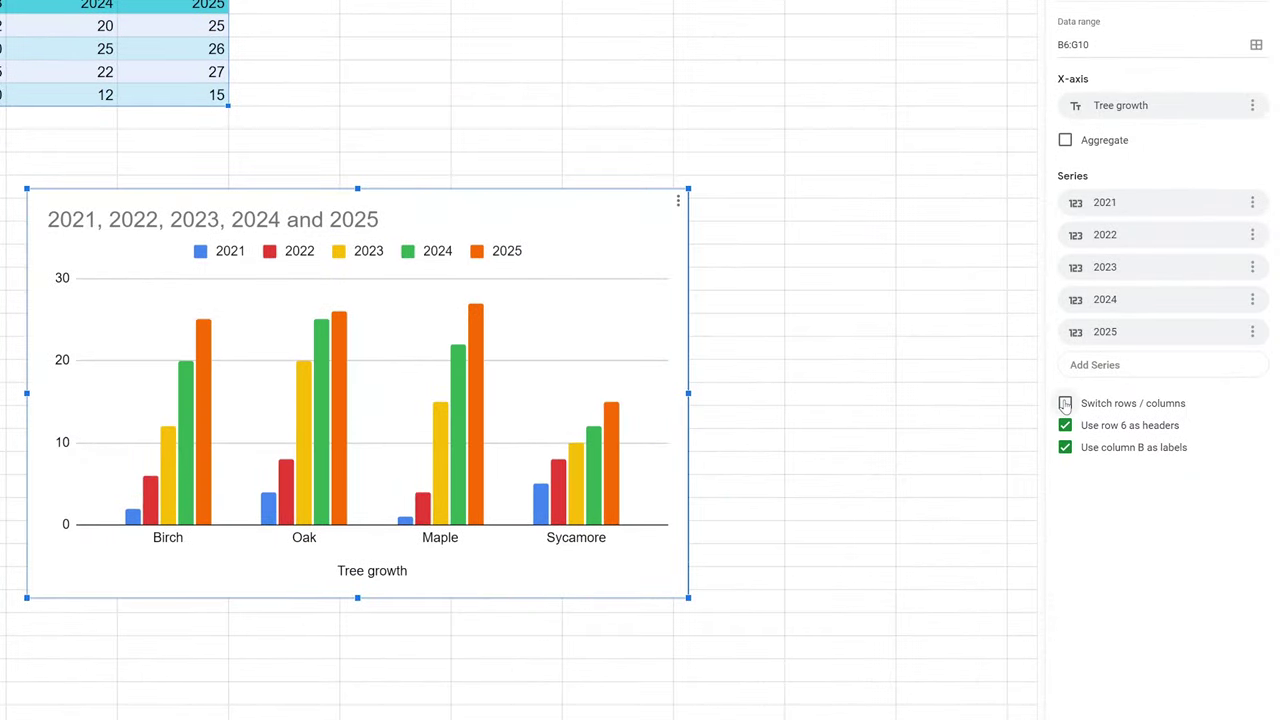
{"action": "left_click", "coordinate": [1065, 403]}
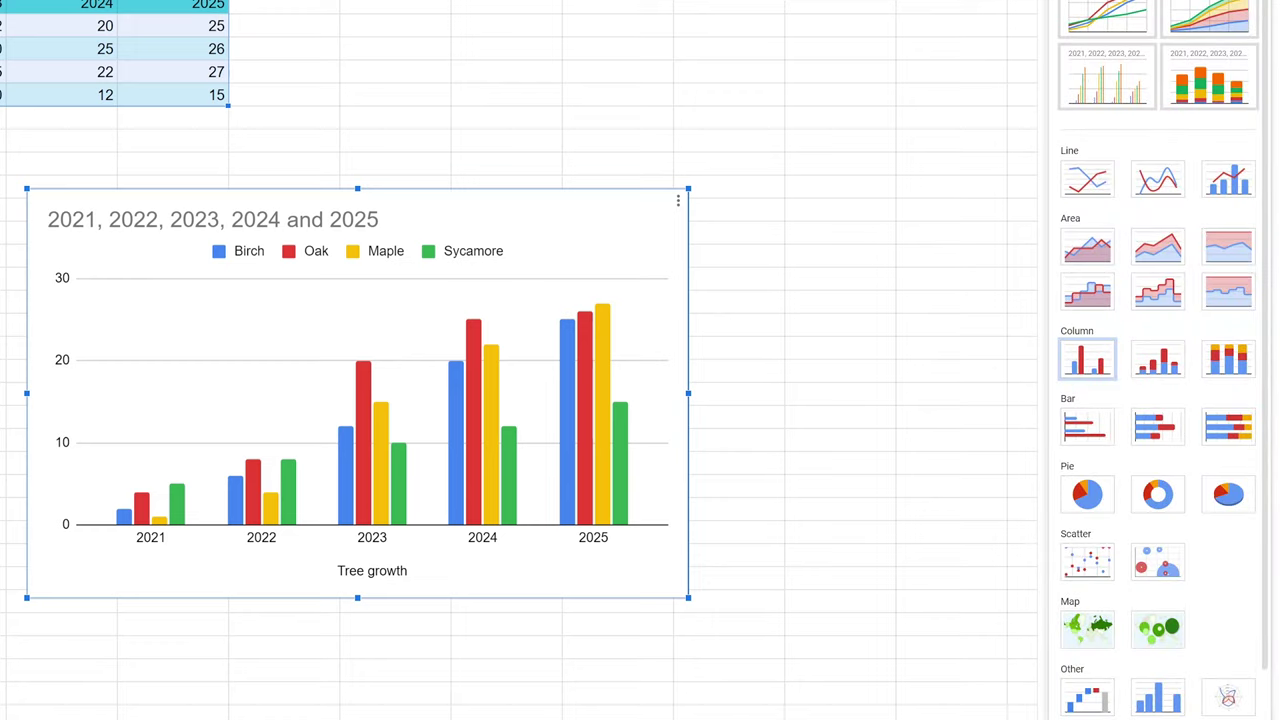
{"action": "left_click", "coordinate": [1098, 18]}
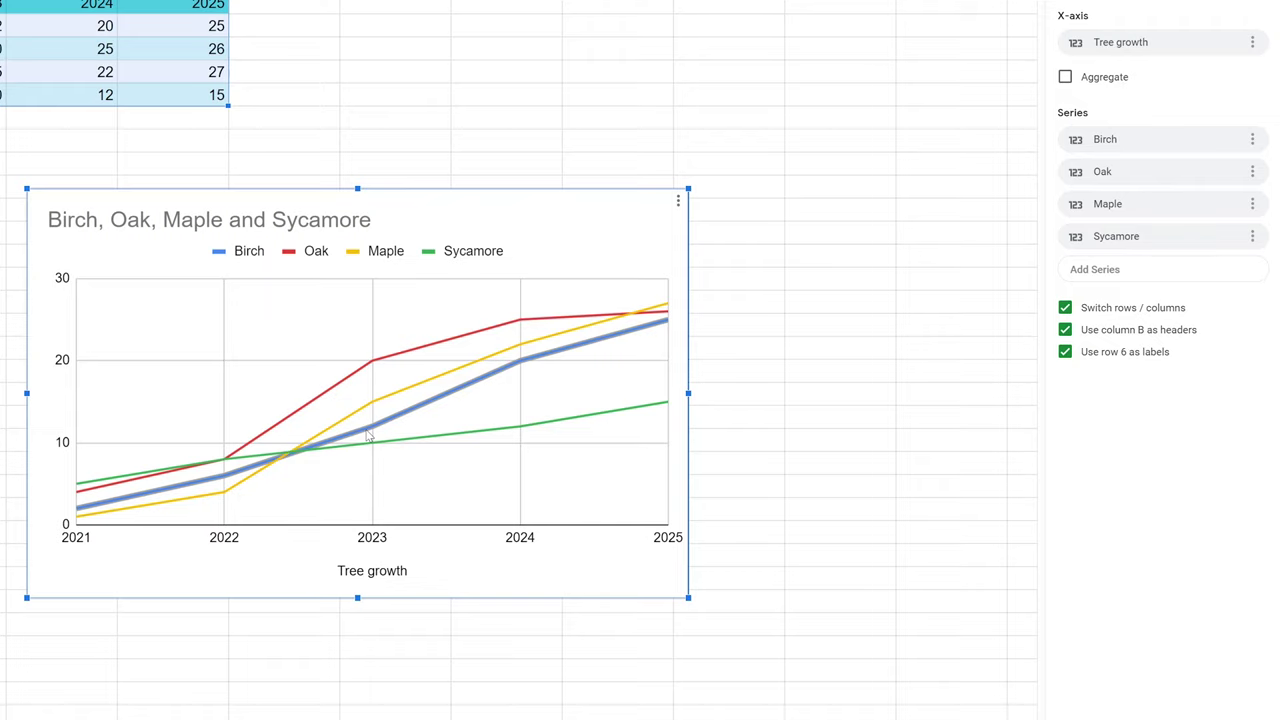
- Move the line chart up beside the tree growth table and stretch it taller at its upper and lower edges
{"action": "left_click_drag", "start_coordinate": [451, 213], "coordinate": [695, 143]}
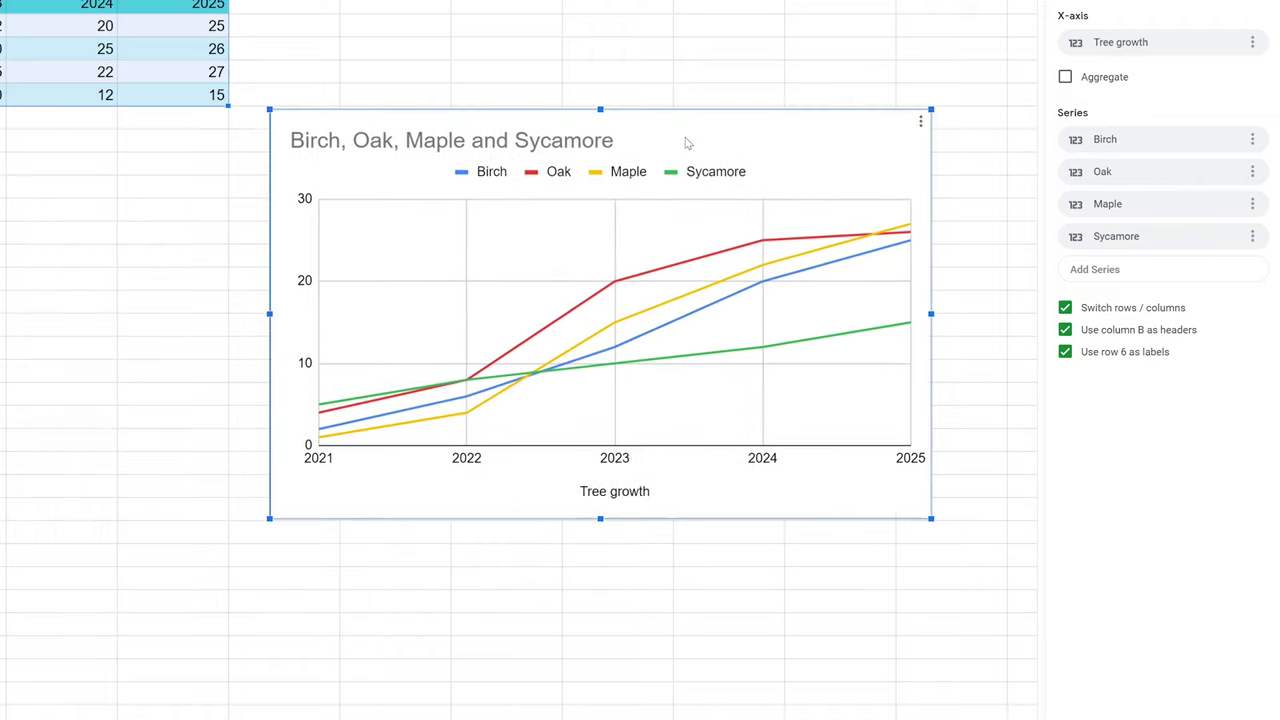
{"action": "left_click_drag", "start_coordinate": [600, 109], "coordinate": [605, 0]}
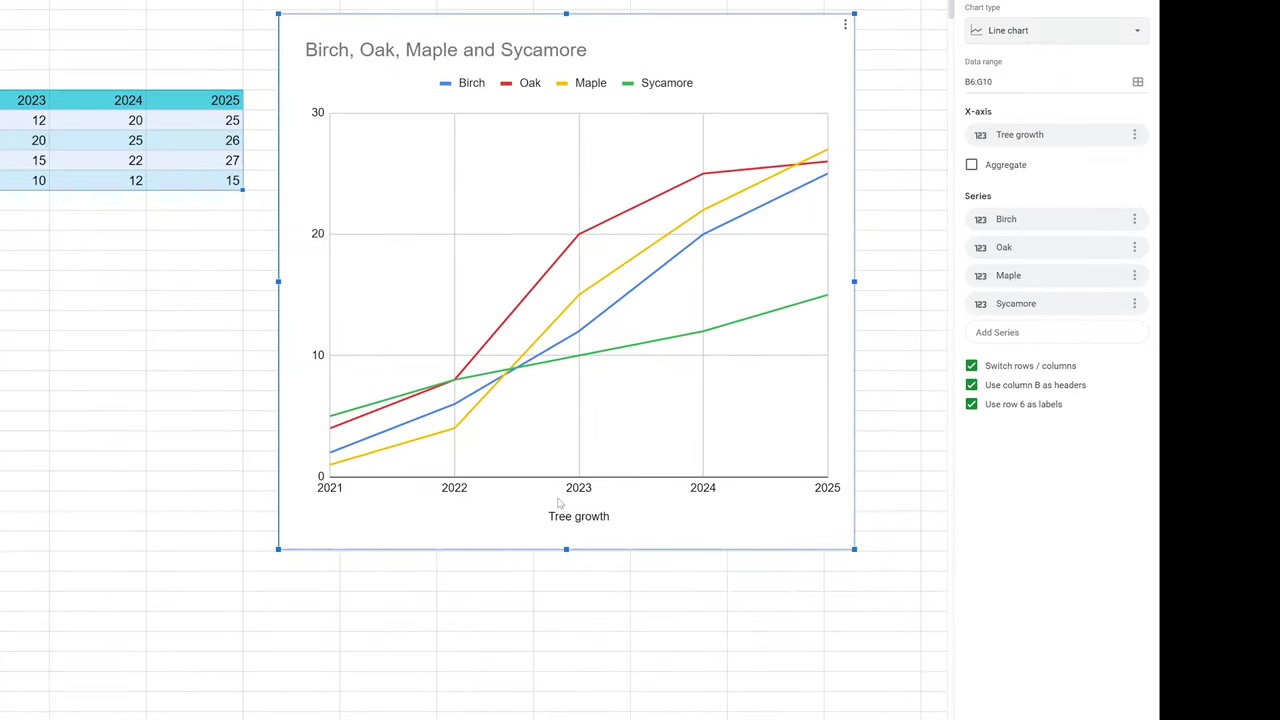
{"action": "left_click_drag", "start_coordinate": [566, 549], "coordinate": [566, 711]}
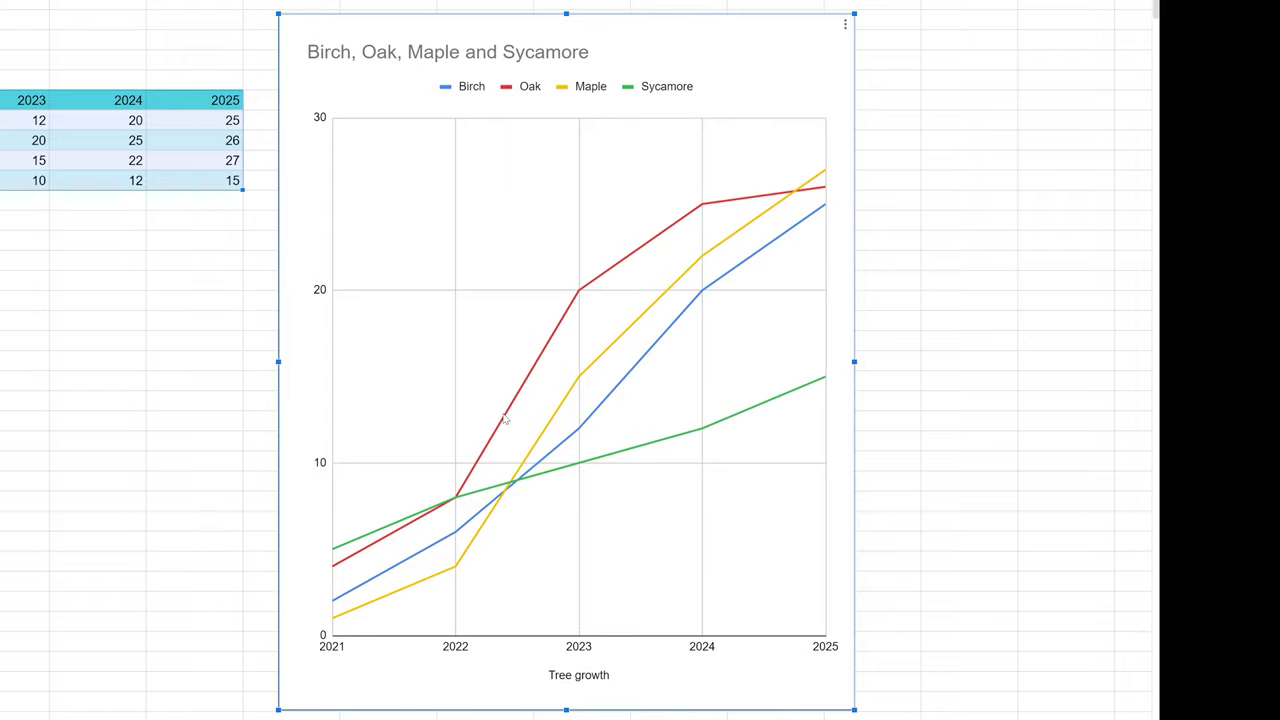
- Open the Maple series' line color choices in the chart's customization settings and close them without picking a color
{"action": "double_click", "coordinate": [531, 460]}
{"action": "left_click", "coordinate": [1107, 1]}
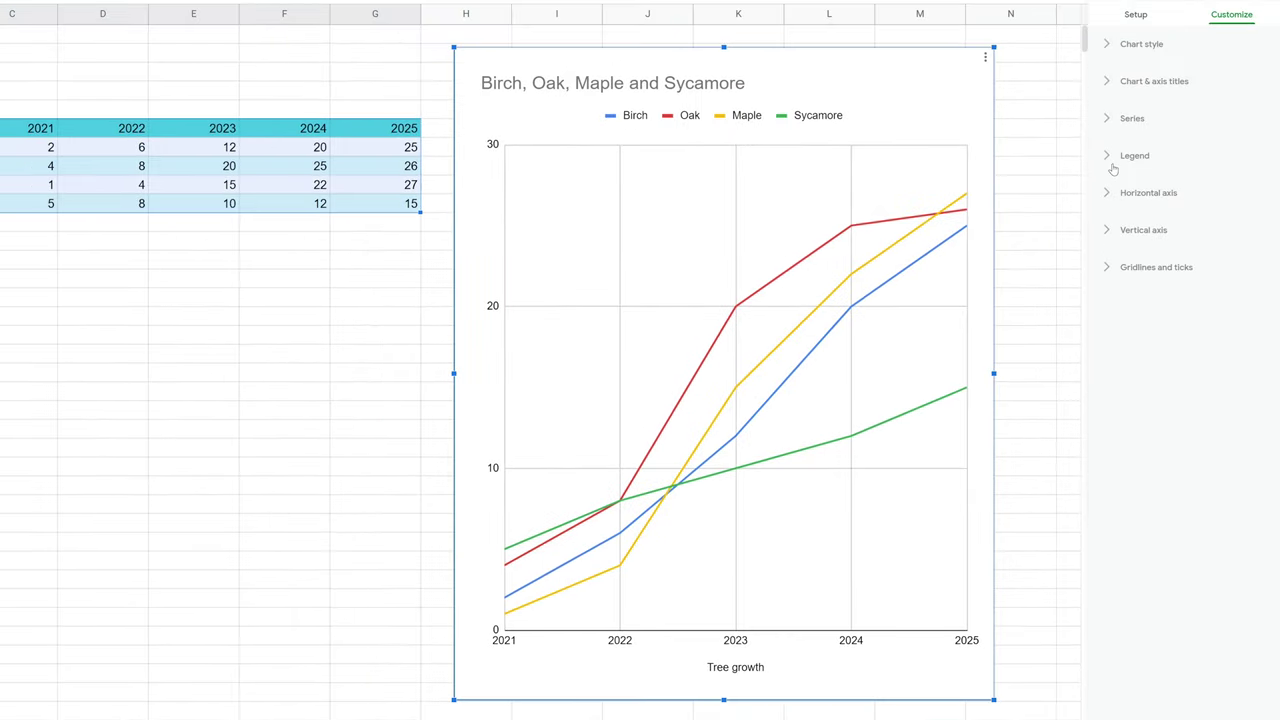
{"action": "left_click", "coordinate": [1106, 120]}
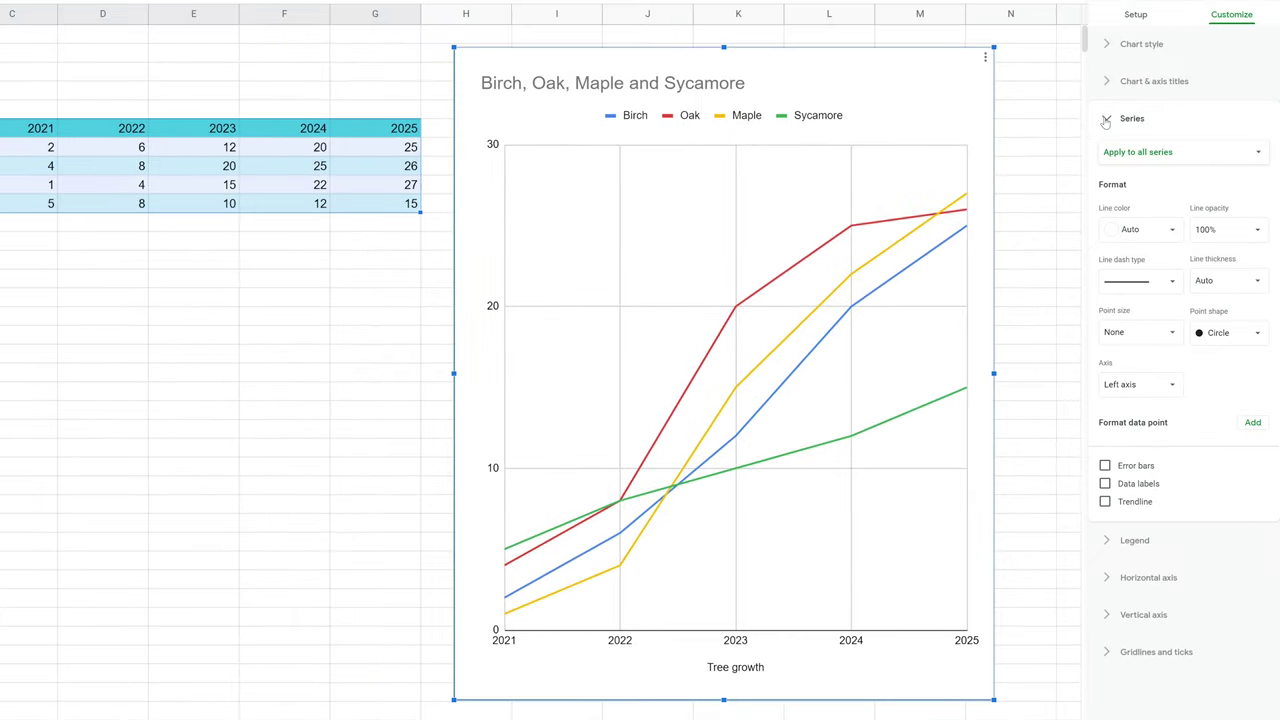
{"action": "left_click", "coordinate": [1138, 154]}
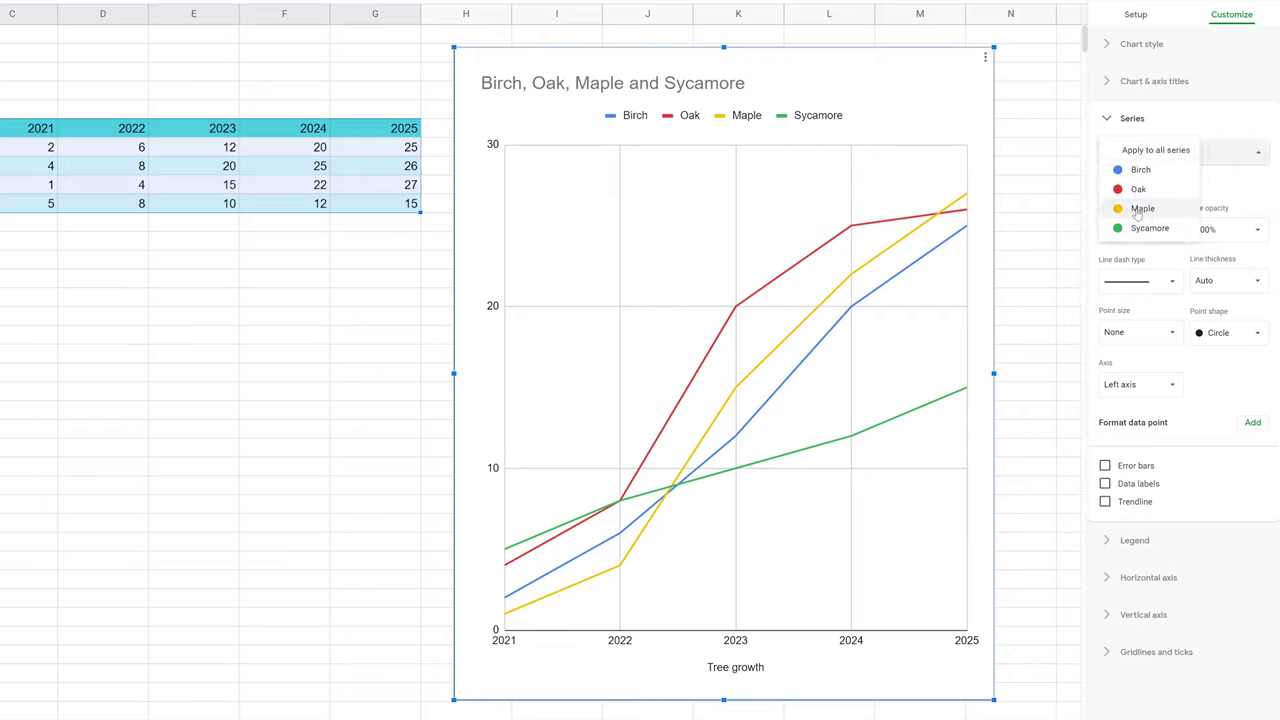
{"action": "left_click", "coordinate": [1137, 211]}
{"action": "left_click", "coordinate": [1140, 231]}
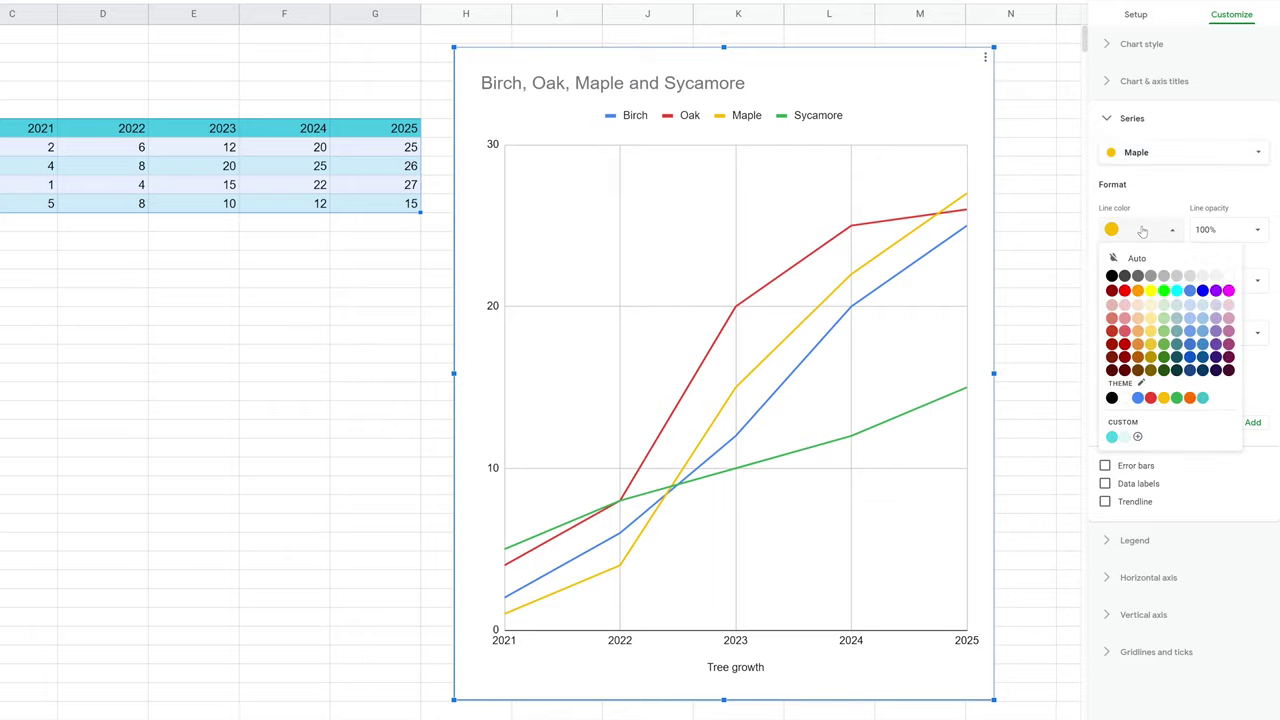
{"action": "left_click", "coordinate": [1164, 184]}
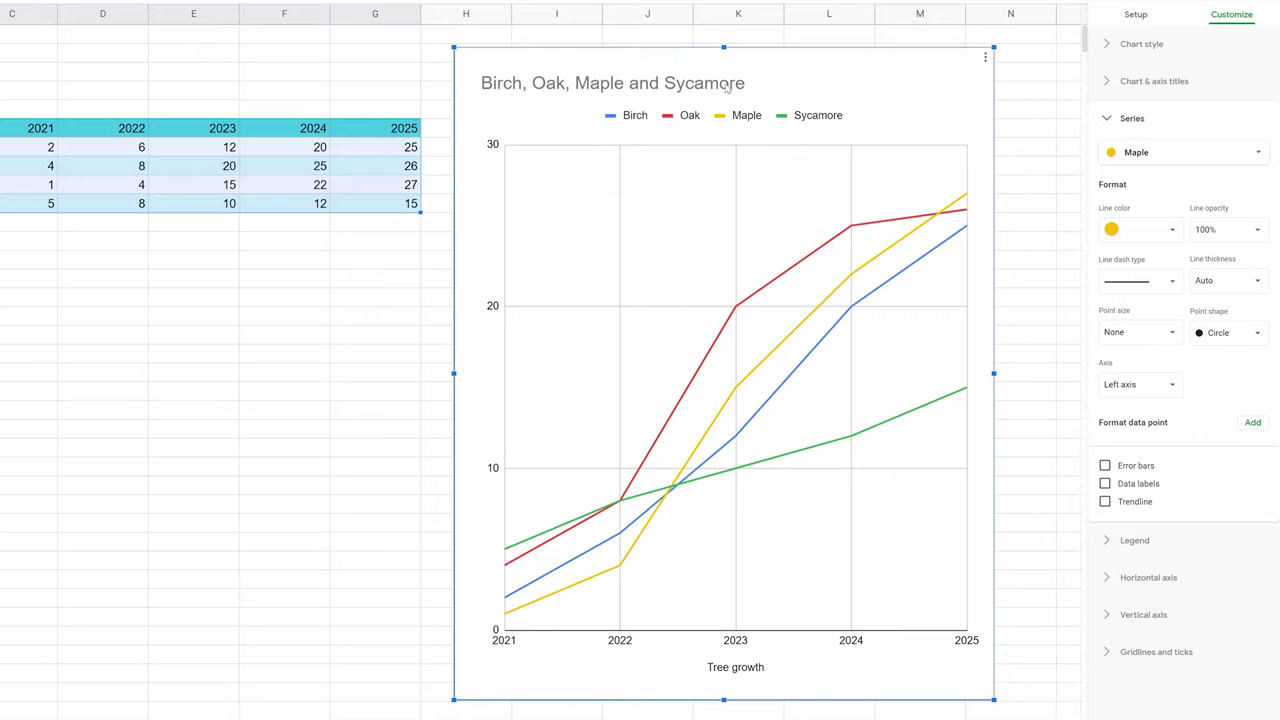
- Replace the line chart's title with "Tree Growth"
{"action": "double_click", "coordinate": [573, 88]}
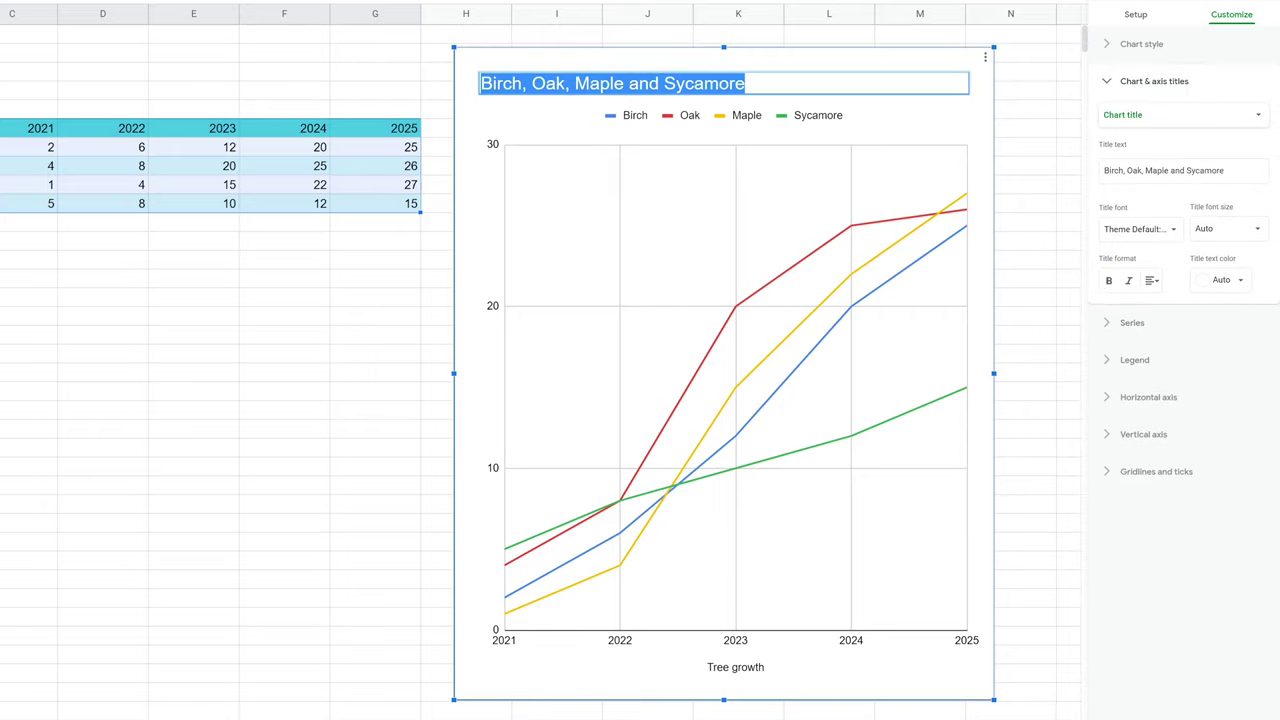
{"action": "type", "text": "Tree Grow"}
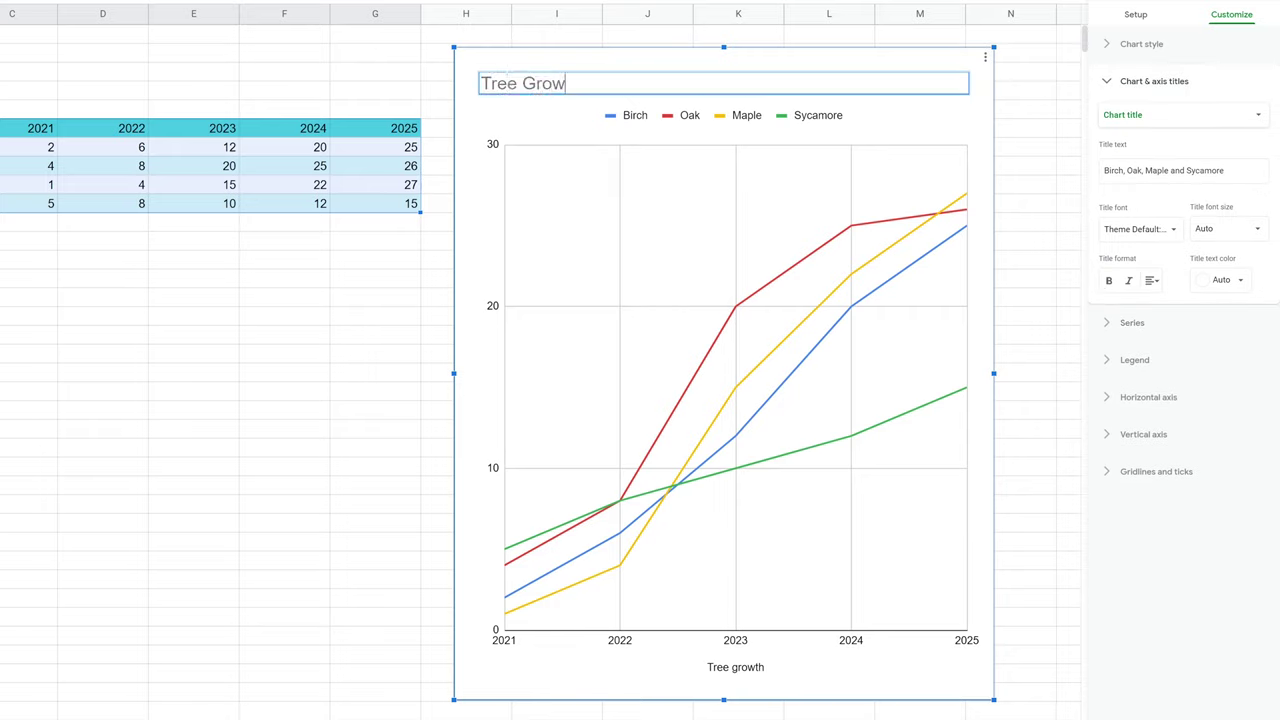
{"action": "type", "text": "th"}
{"action": "left_click", "coordinate": [427, 57]}
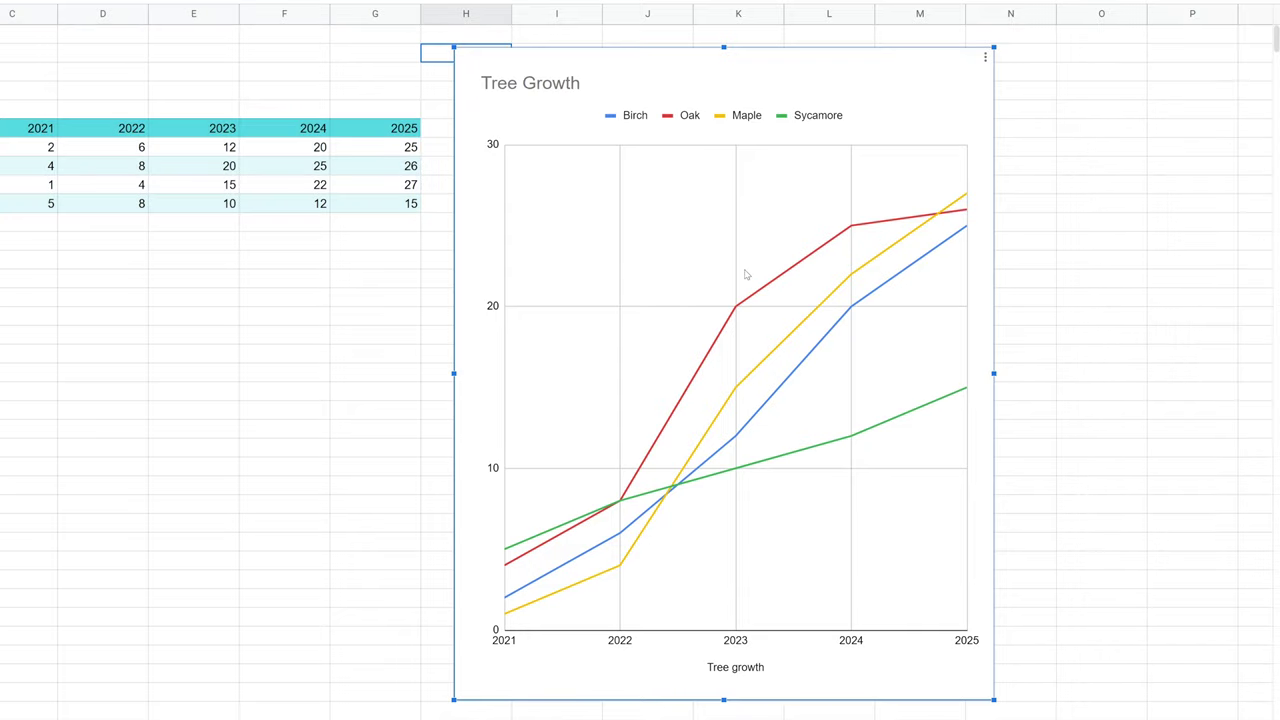
- Smooth the lines of the Tree Growth chart and add a linear trendline to all series
{"action": "mouse_move", "coordinate": [736, 308]}
{"action": "left_click", "coordinate": [985, 58]}
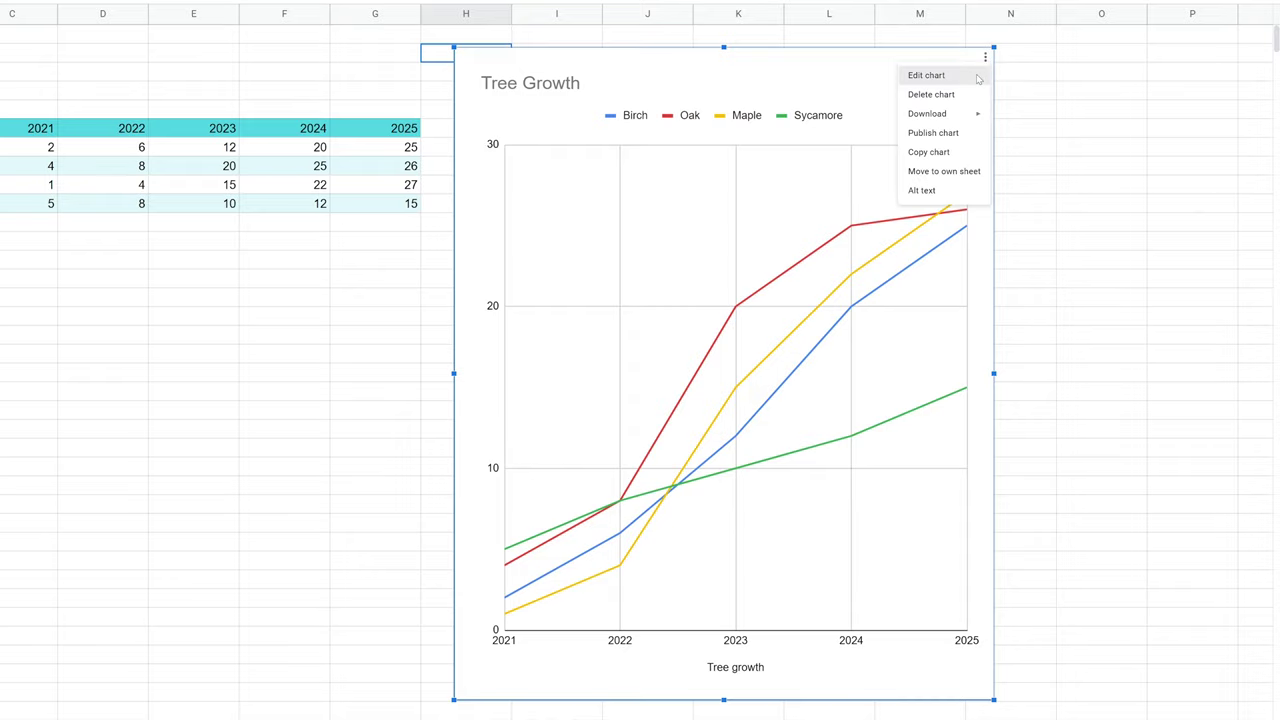
{"action": "left_click", "coordinate": [926, 75]}
{"action": "left_click", "coordinate": [1231, 15]}
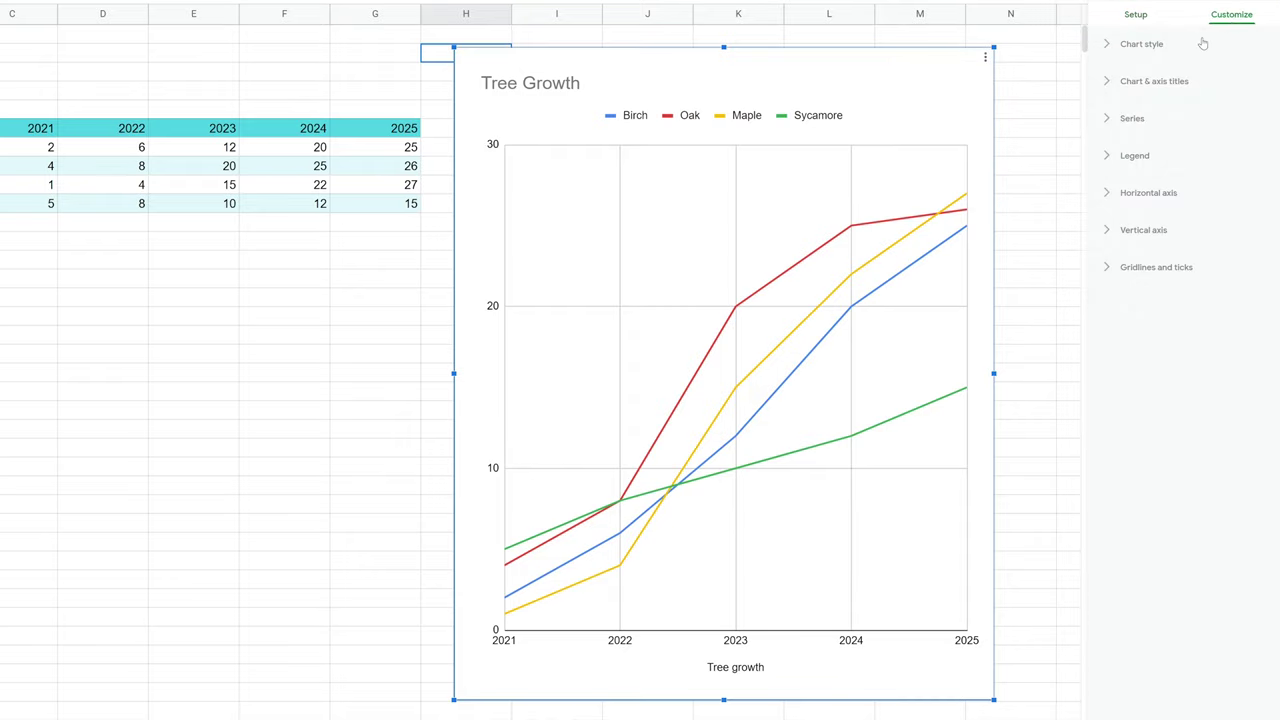
{"action": "left_click", "coordinate": [1140, 44]}
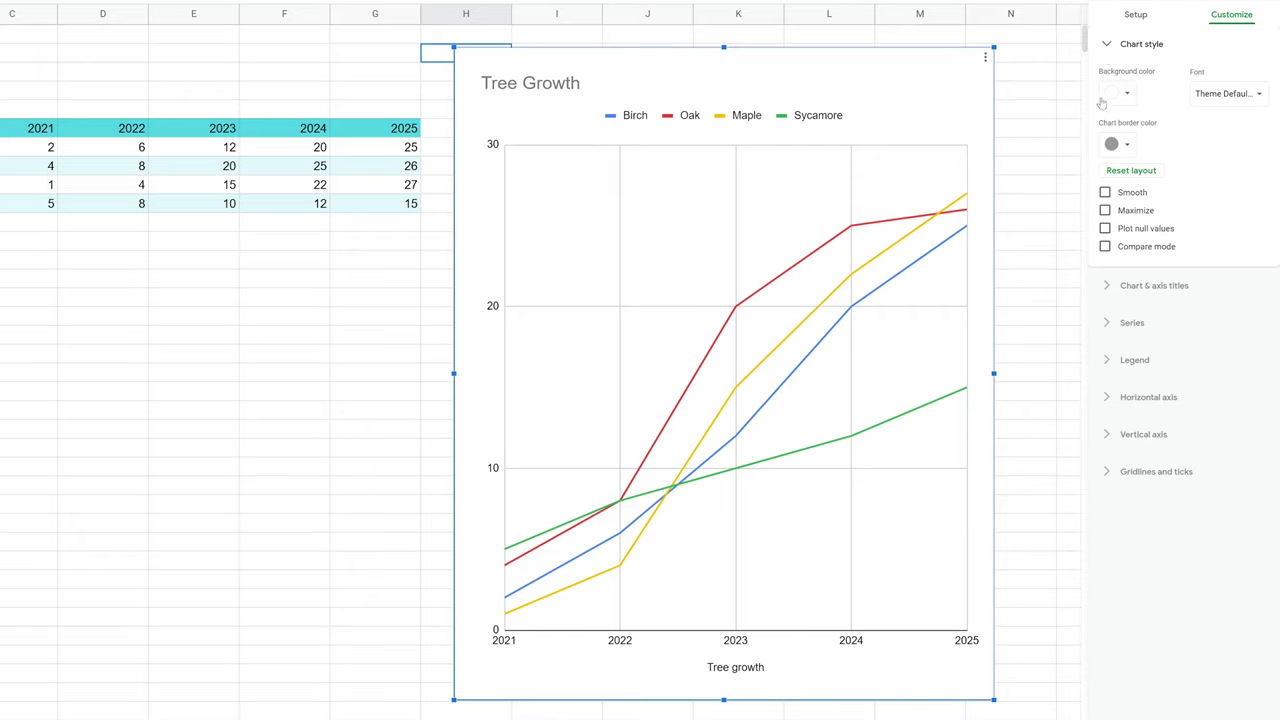
{"action": "left_click", "coordinate": [1105, 193]}
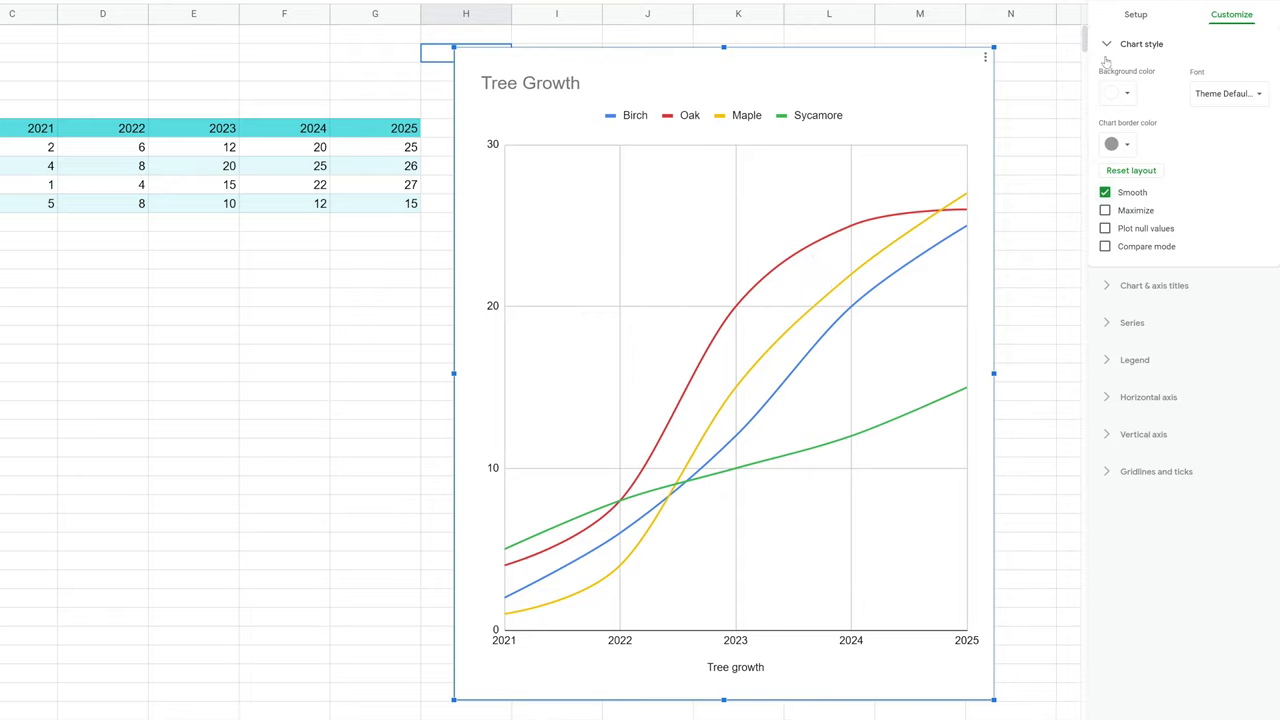
{"action": "left_click", "coordinate": [1107, 322]}
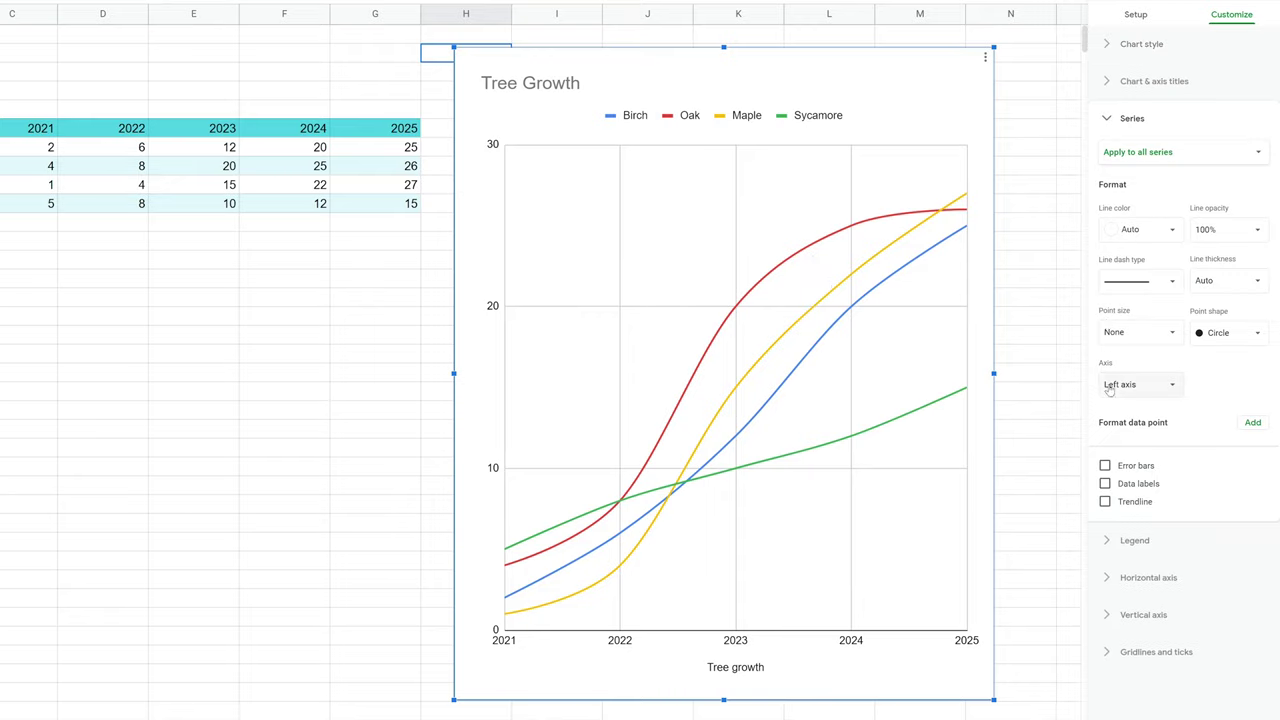
{"action": "left_click", "coordinate": [1104, 502]}
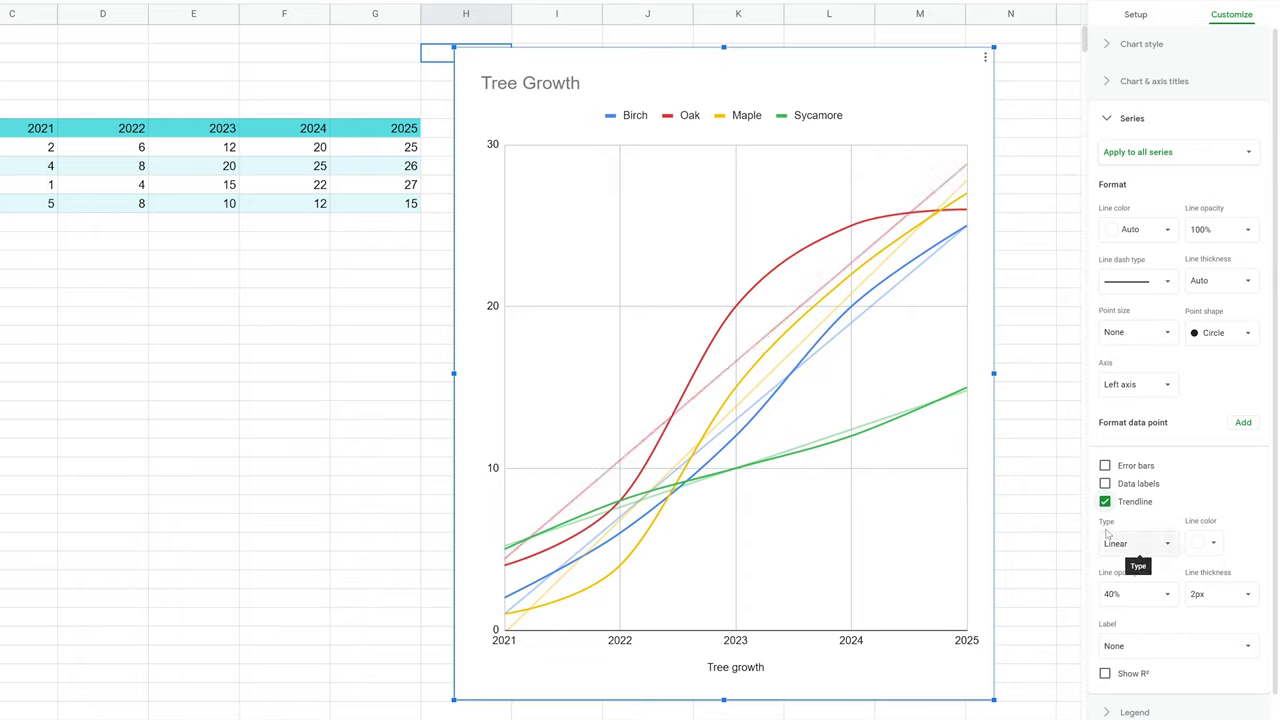
- Insert a line chart from the daily Birch data starting at the 1/1/2021 date in cell C43
{"action": "scroll", "coordinate": [545, 270], "scroll_direction": "down", "scroll_amount": 10}
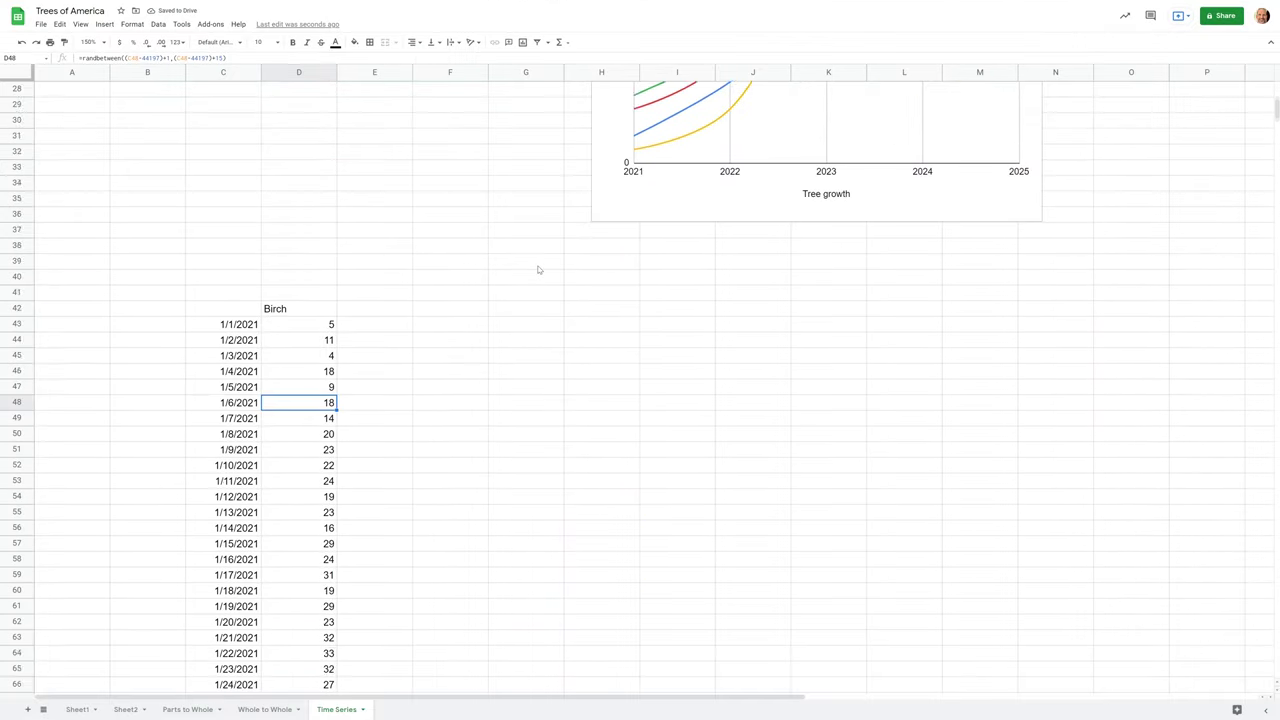
{"action": "scroll", "coordinate": [536, 270], "scroll_direction": "down", "scroll_amount": 4}
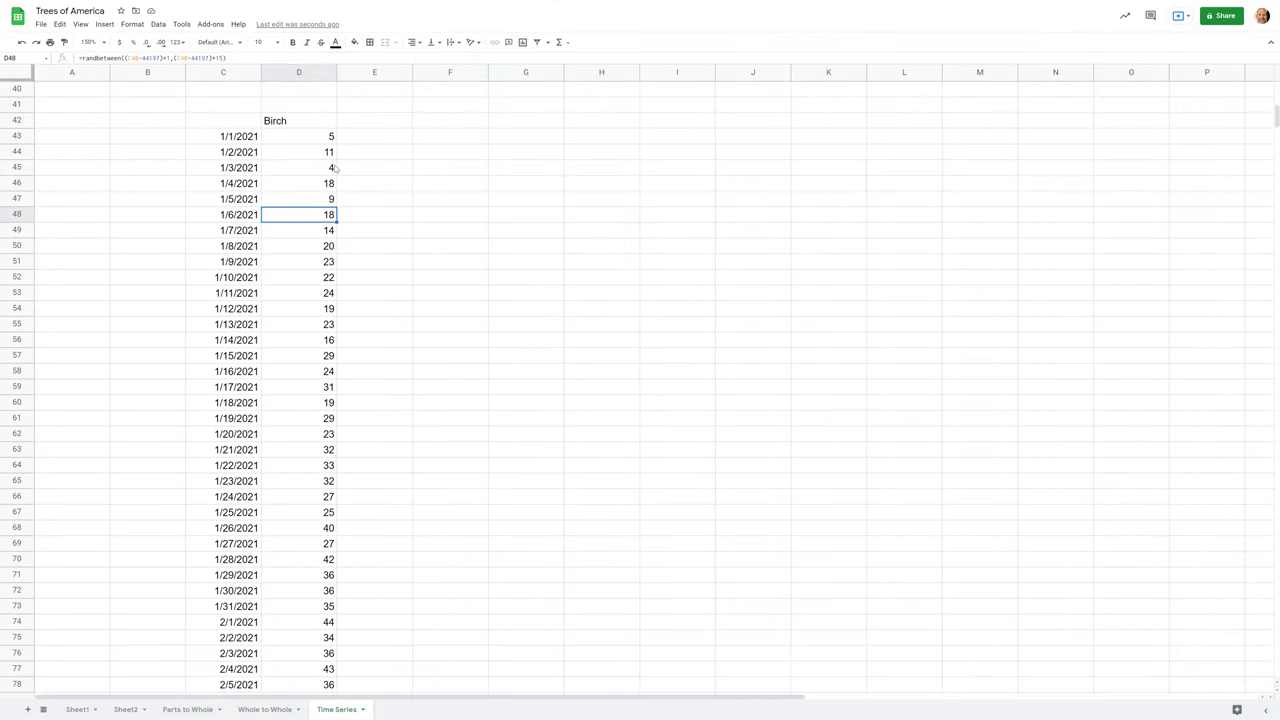
{"action": "left_click", "coordinate": [277, 140]}
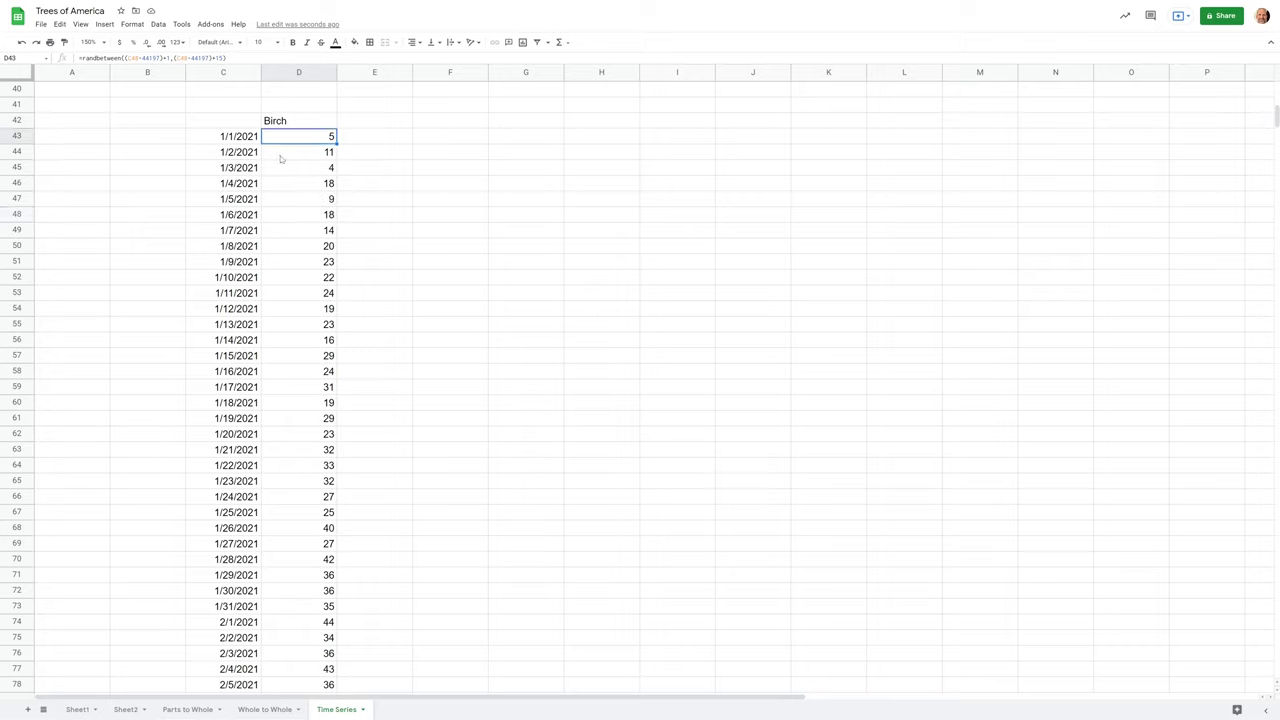
{"action": "left_click", "coordinate": [281, 157]}
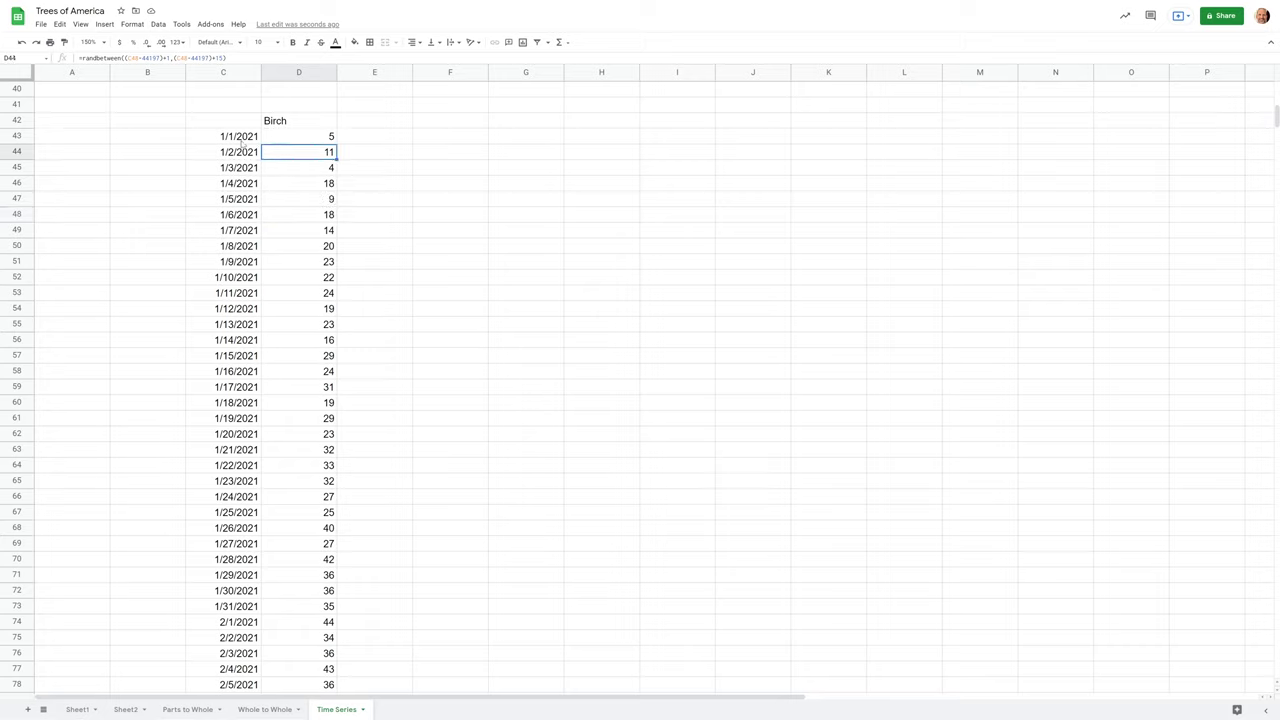
{"action": "left_click", "coordinate": [241, 139]}
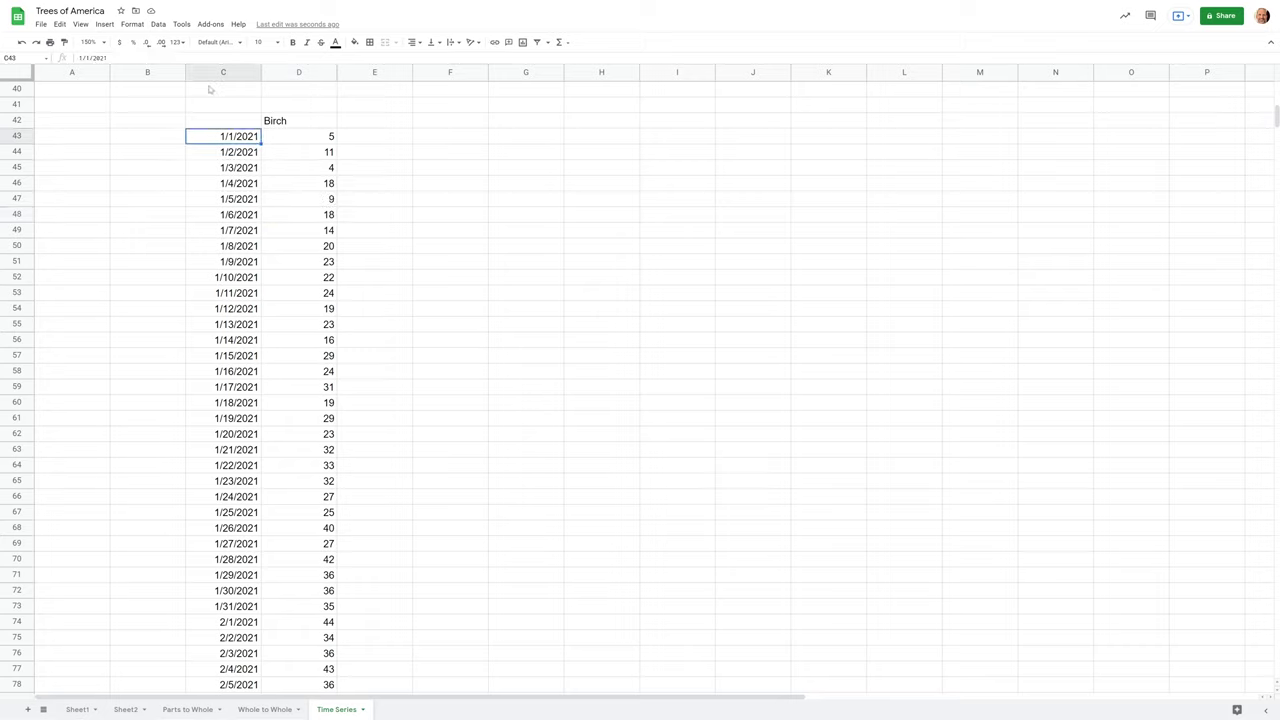
{"action": "left_click", "coordinate": [104, 24]}
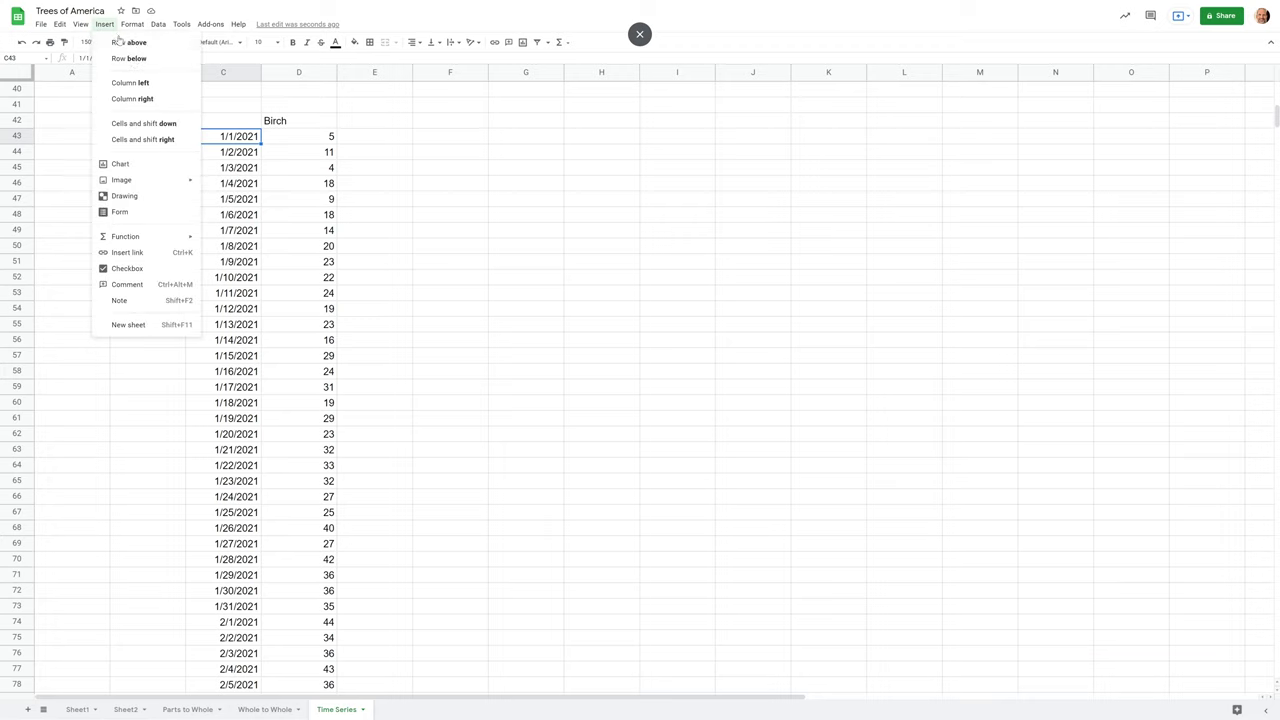
{"action": "left_click", "coordinate": [120, 163]}
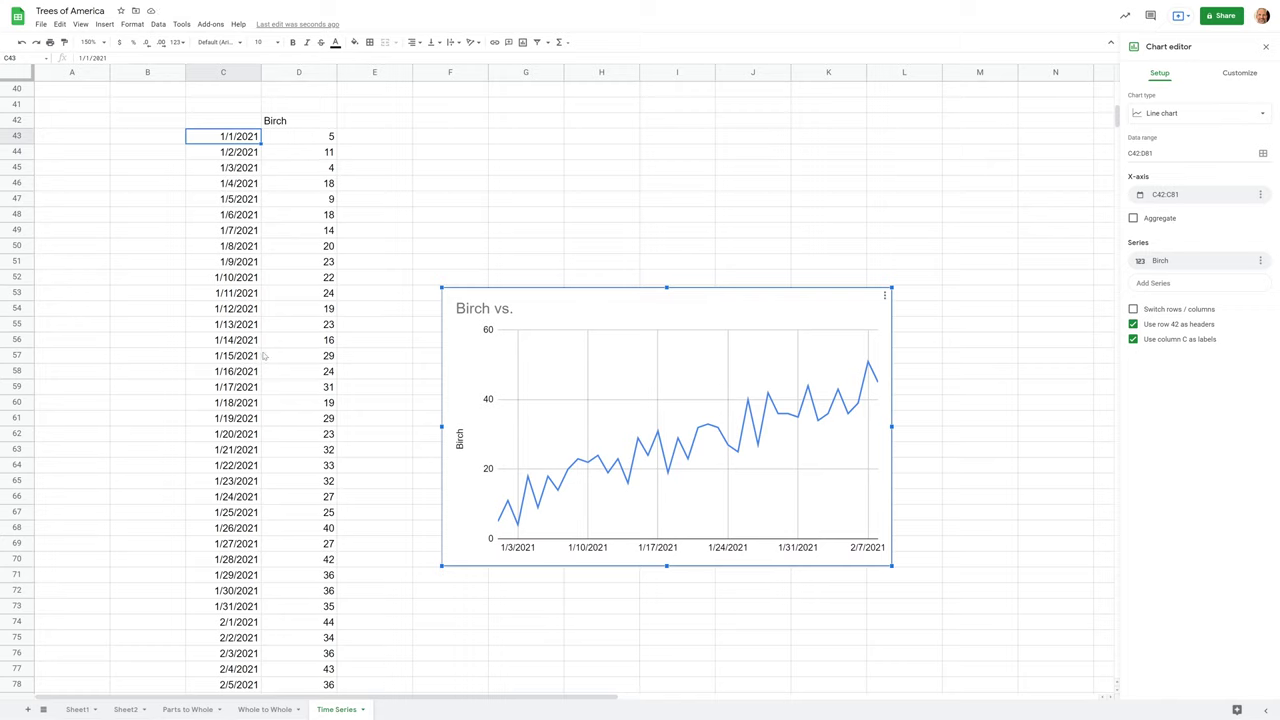
- Replace the Birch line chart's title with "Birch Growth"
{"action": "left_click", "coordinate": [706, 308]}
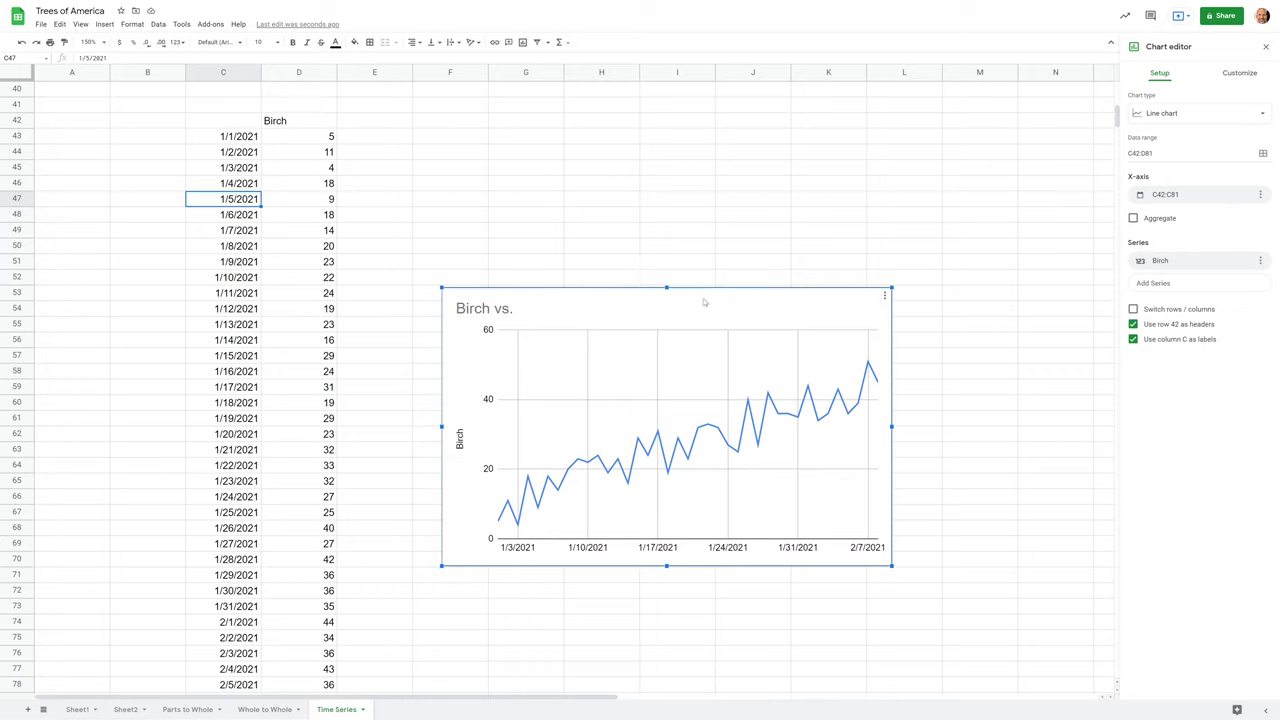
{"action": "double_click", "coordinate": [534, 316]}
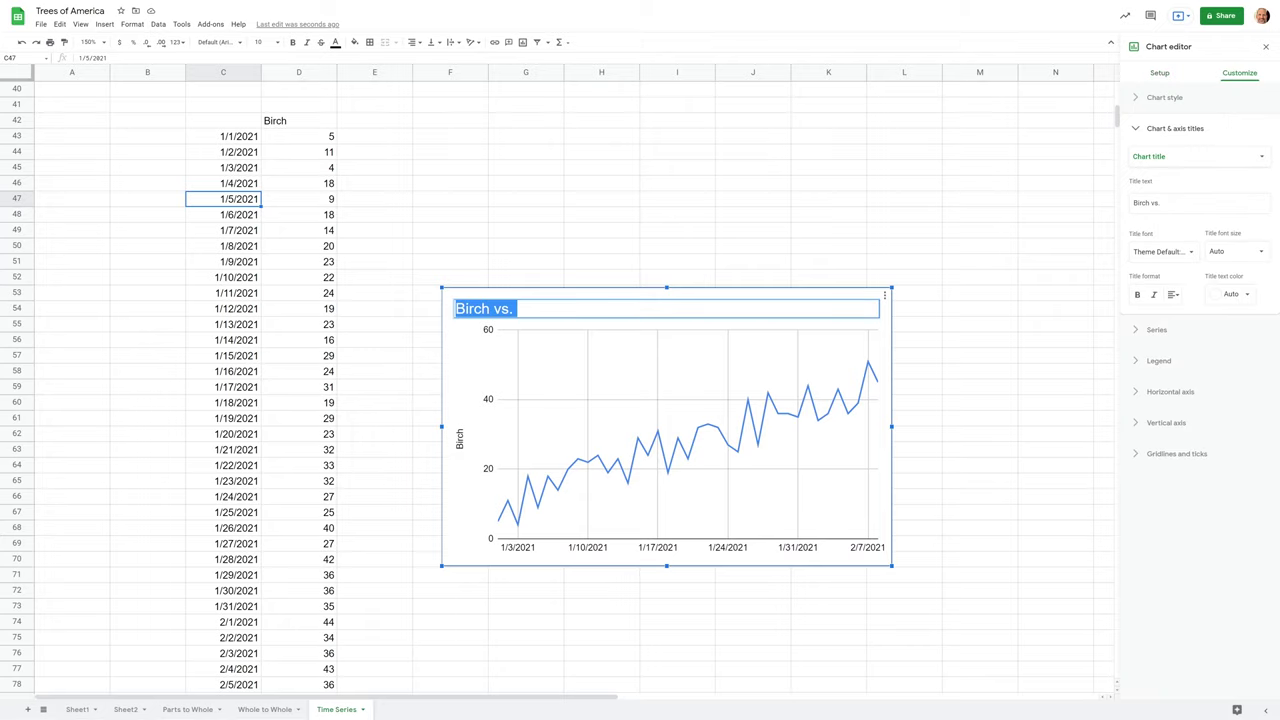
{"action": "type", "text": "Br"}
{"action": "type", "text": "irch Gro"}
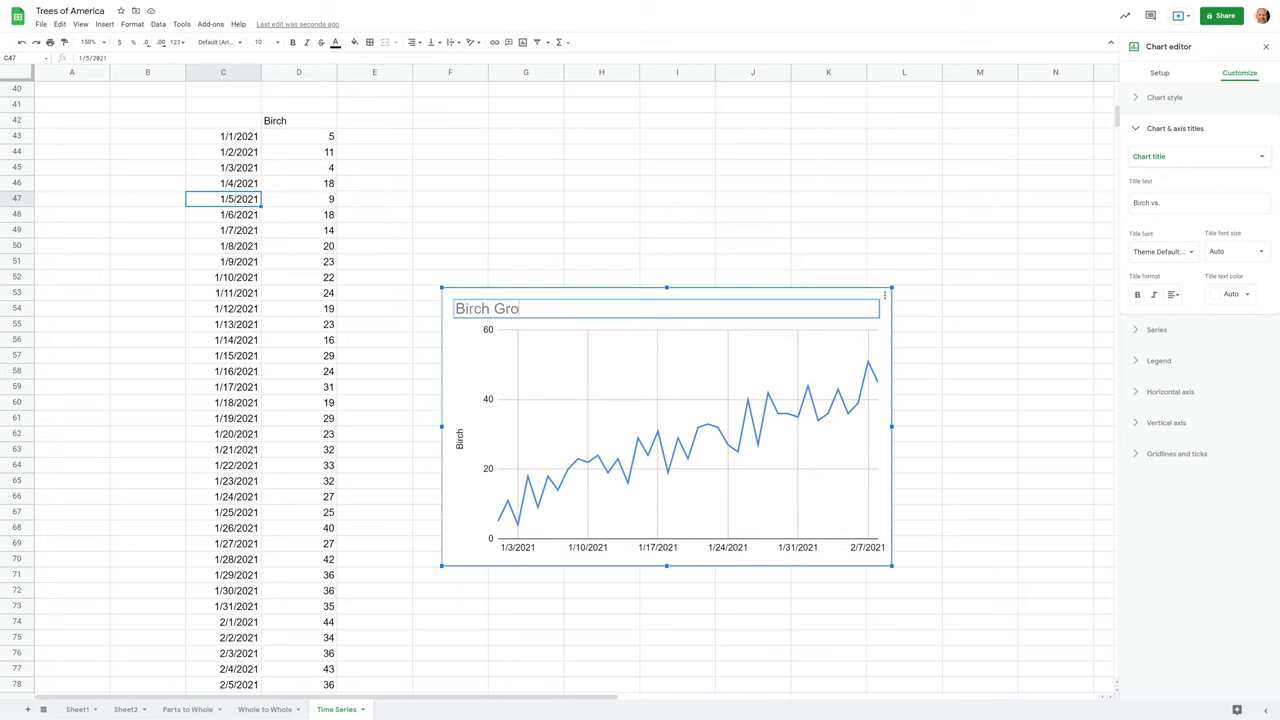
{"action": "type", "text": "wth"}
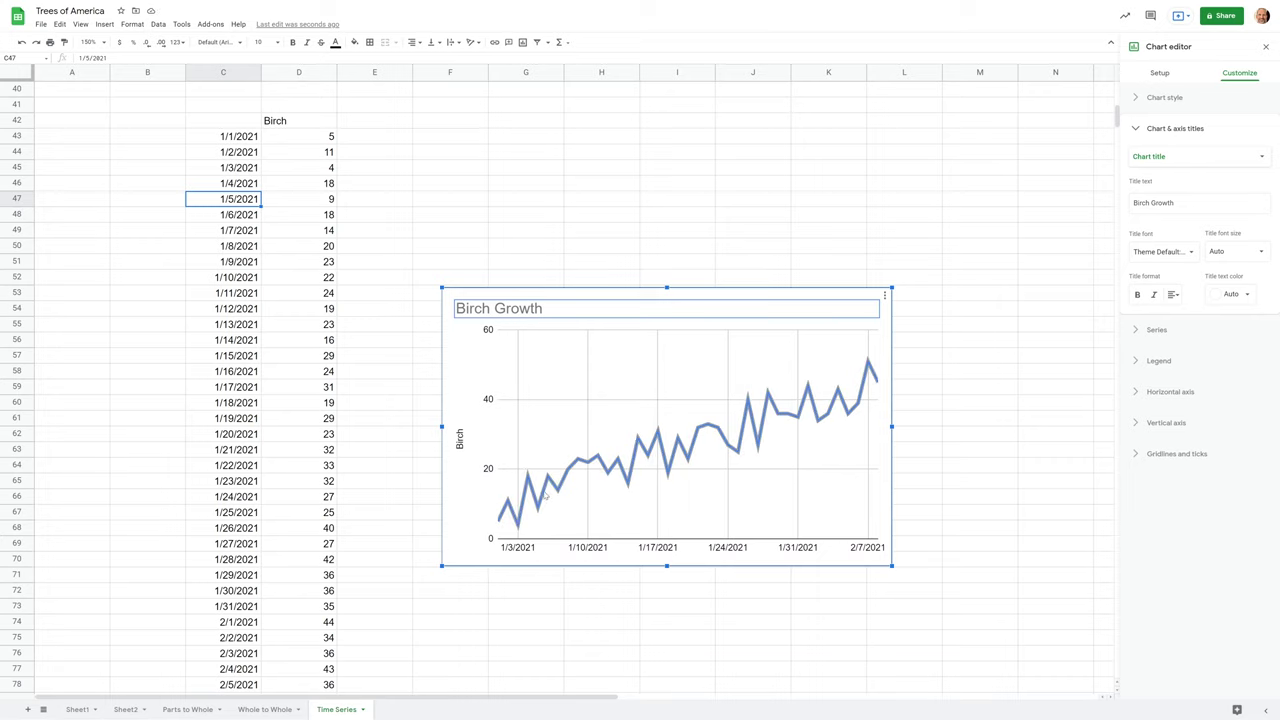
{"action": "left_click", "coordinate": [550, 482]}
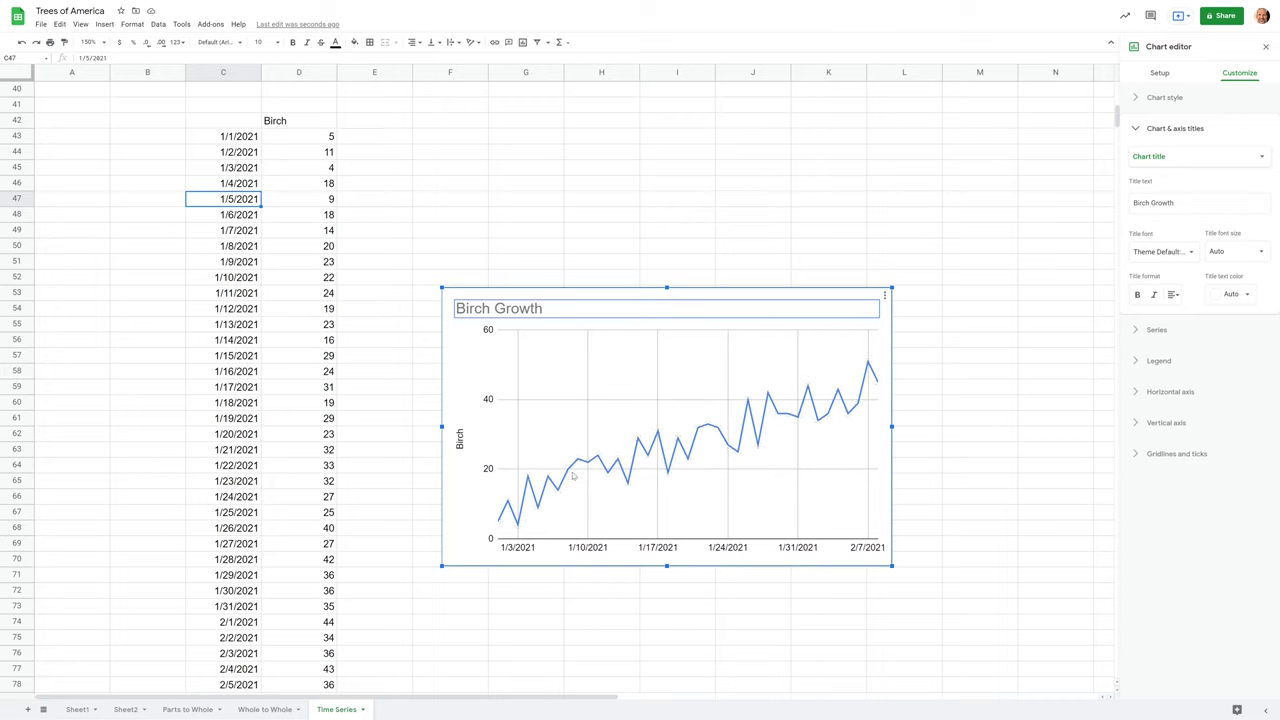
- Change the Birch Growth chart to a scatter chart, and move and enlarge it to span about columns E to N and rows 42 to 70
{"action": "left_click", "coordinate": [1137, 99]}
{"action": "left_click", "coordinate": [1137, 99]}
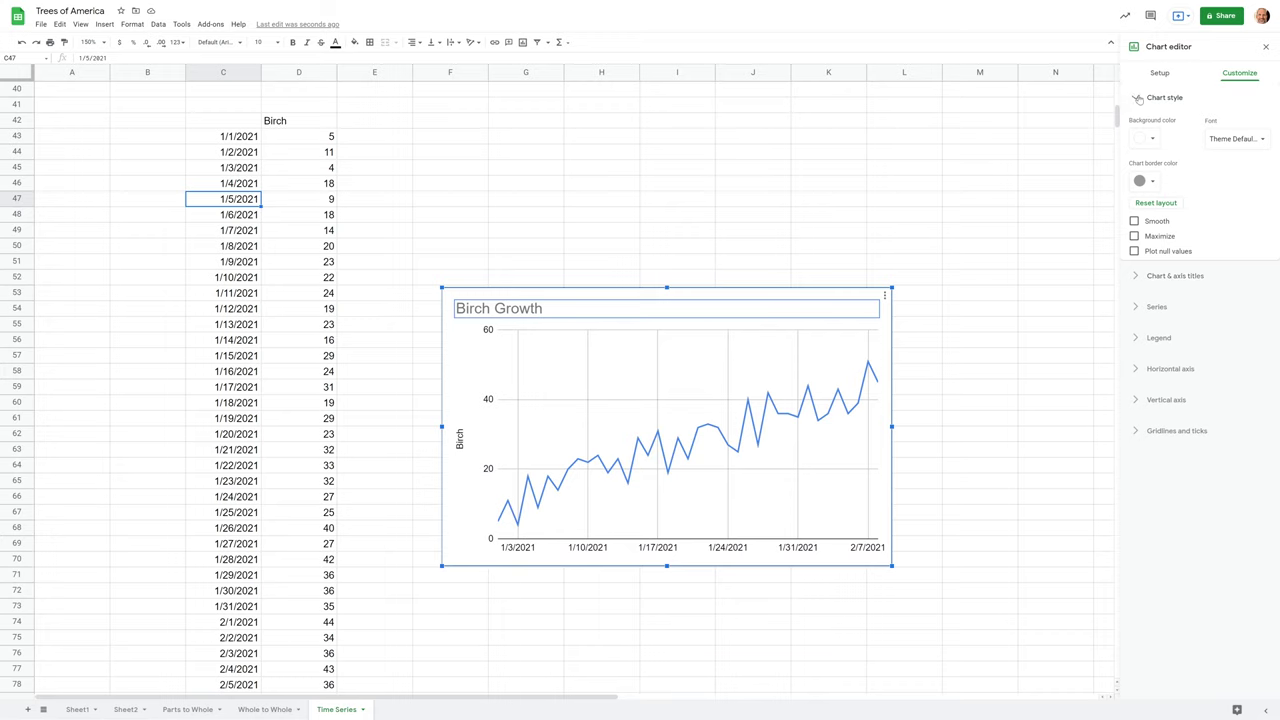
{"action": "left_click", "coordinate": [1159, 73]}
{"action": "left_click", "coordinate": [1162, 116]}
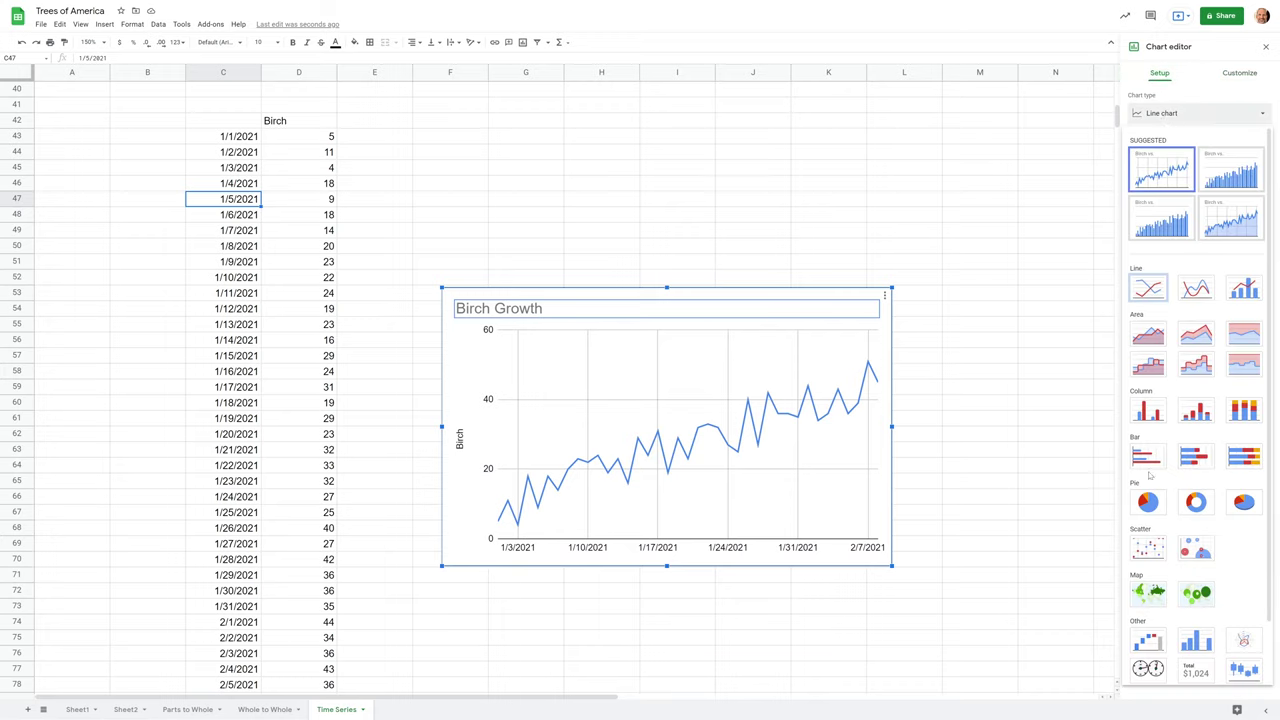
{"action": "left_click", "coordinate": [1148, 547]}
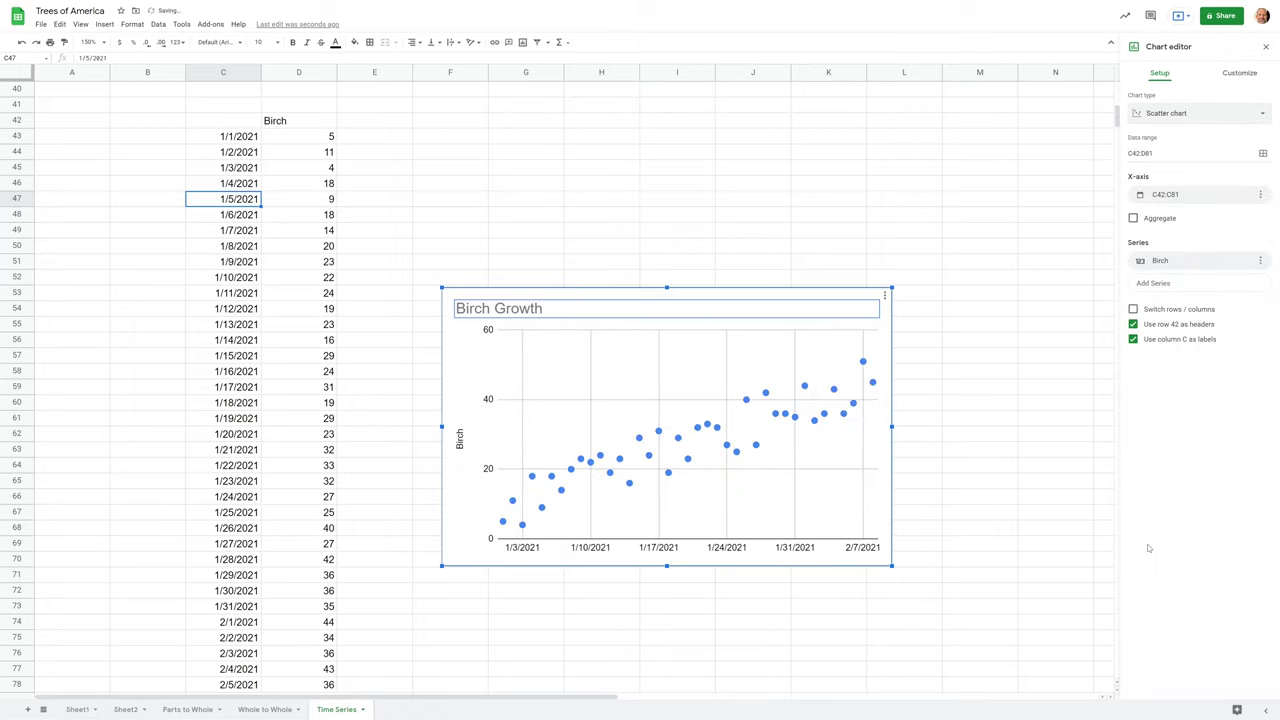
{"action": "left_click_drag", "start_coordinate": [733, 317], "coordinate": [688, 148]}
{"action": "left_click_drag", "start_coordinate": [846, 396], "coordinate": [1102, 554]}
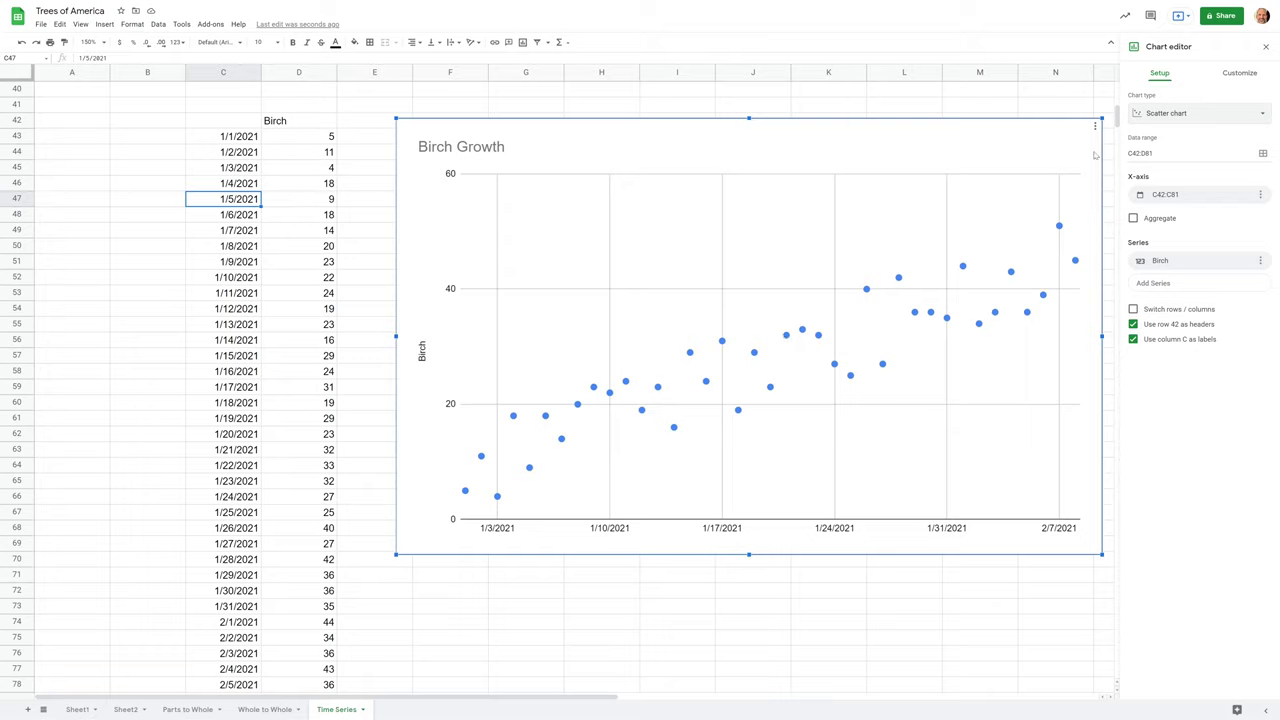
- Add a trendline to the Birch series of the scatter chart and stretch the chart slightly taller at both ends
{"action": "left_click", "coordinate": [1239, 73]}
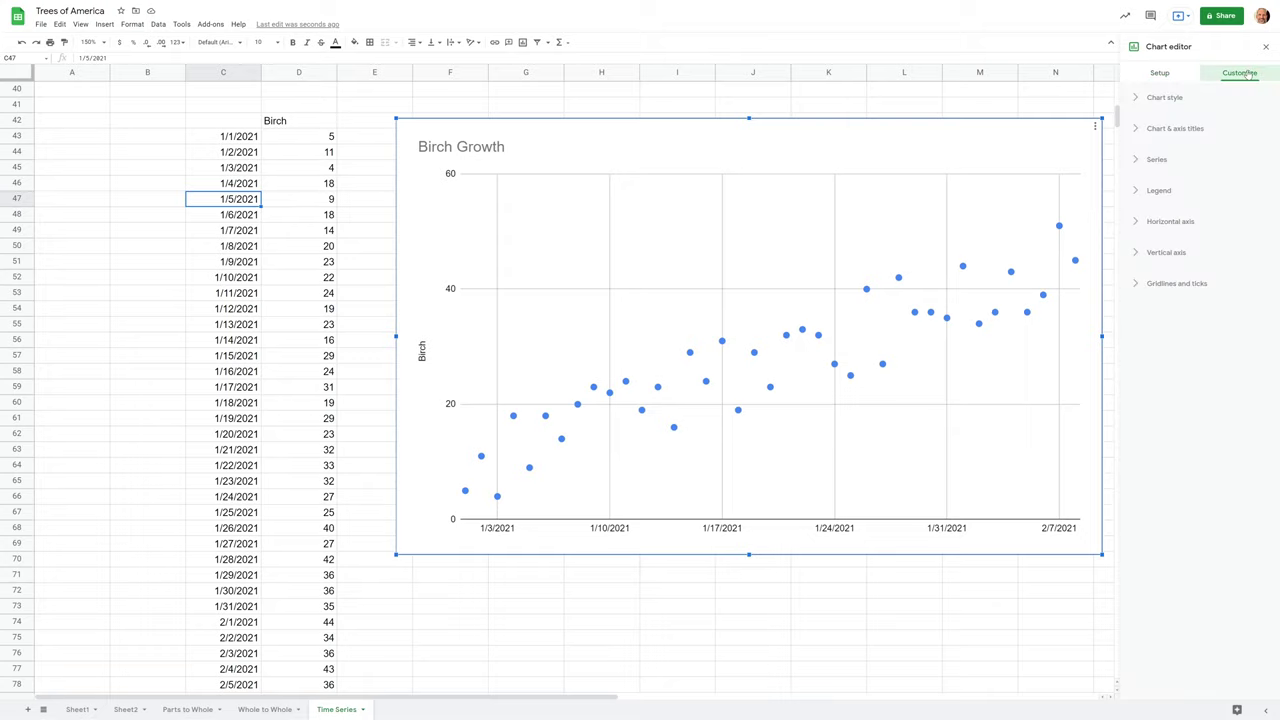
{"action": "left_click", "coordinate": [1138, 191]}
{"action": "left_click", "coordinate": [1138, 191]}
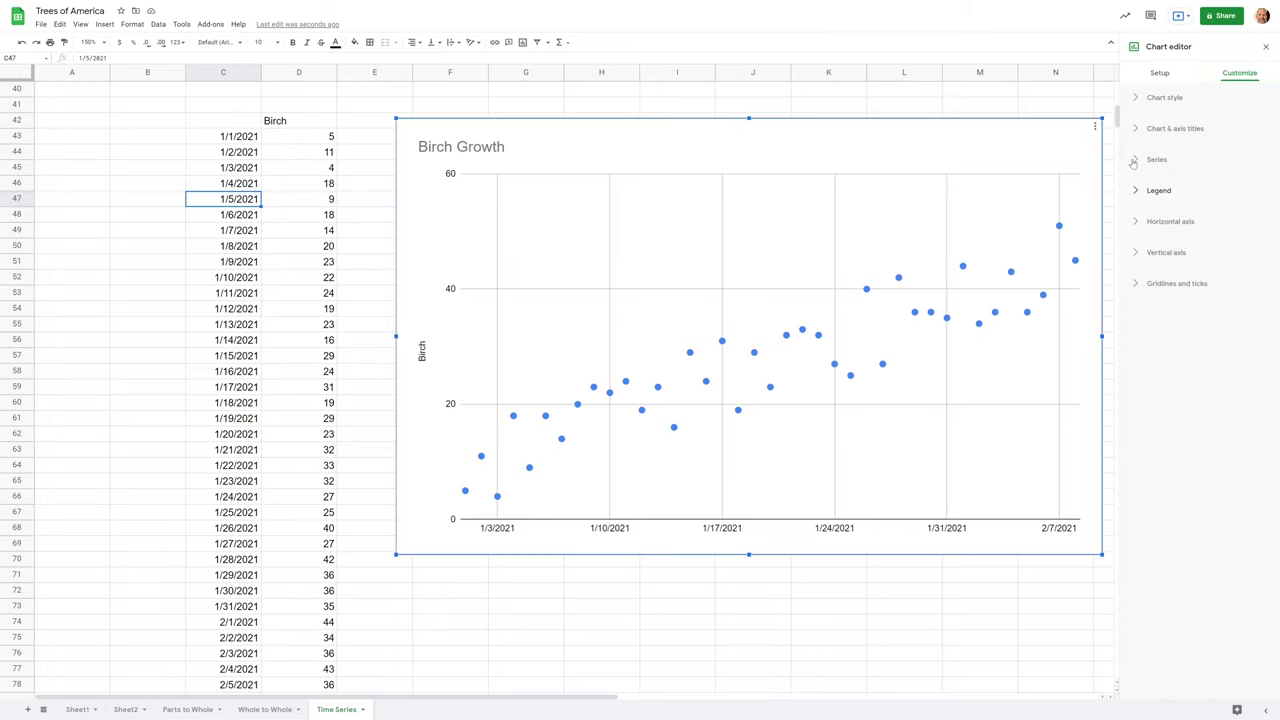
{"action": "left_click", "coordinate": [1145, 160]}
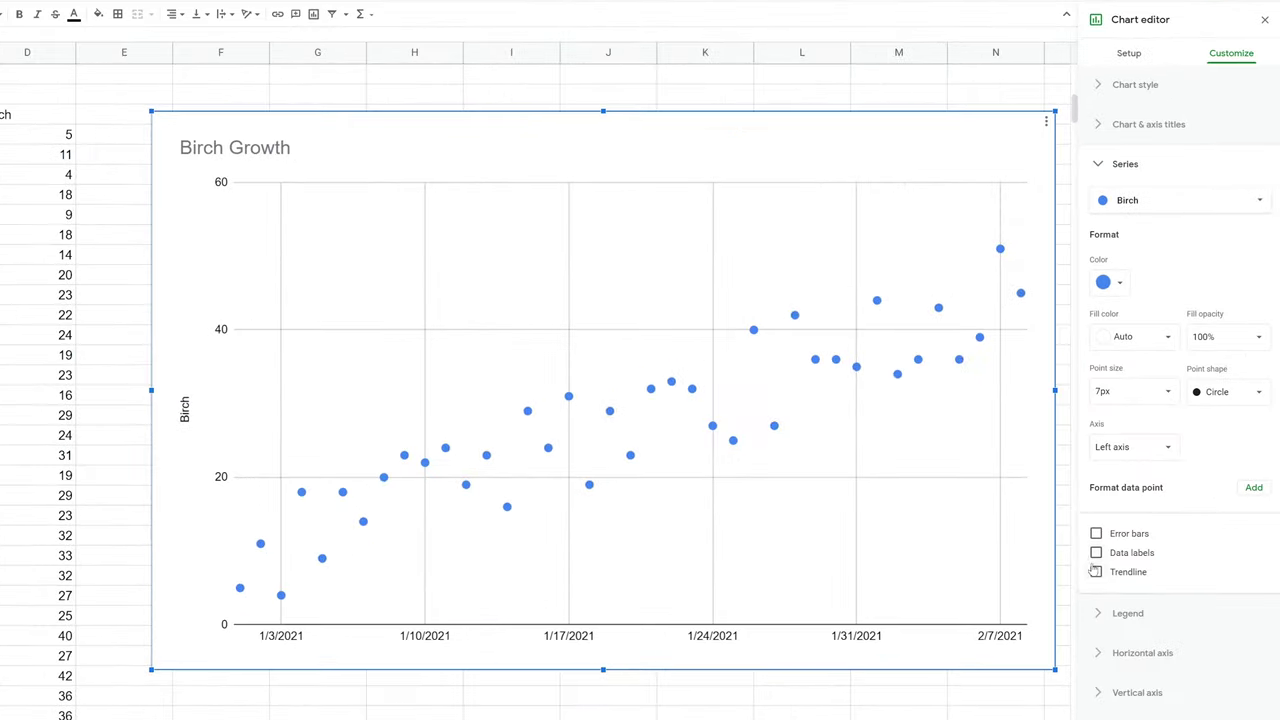
{"action": "left_click", "coordinate": [1096, 572]}
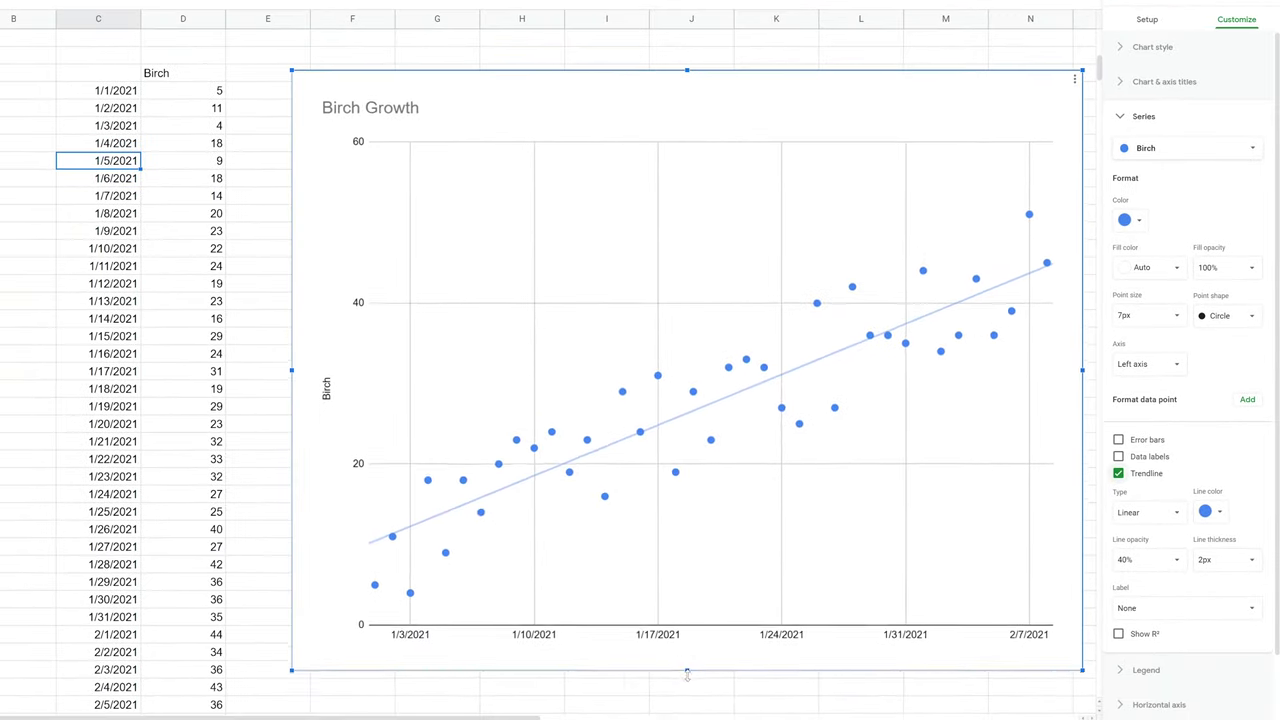
{"action": "left_click_drag", "start_coordinate": [687, 673], "coordinate": [690, 695]}
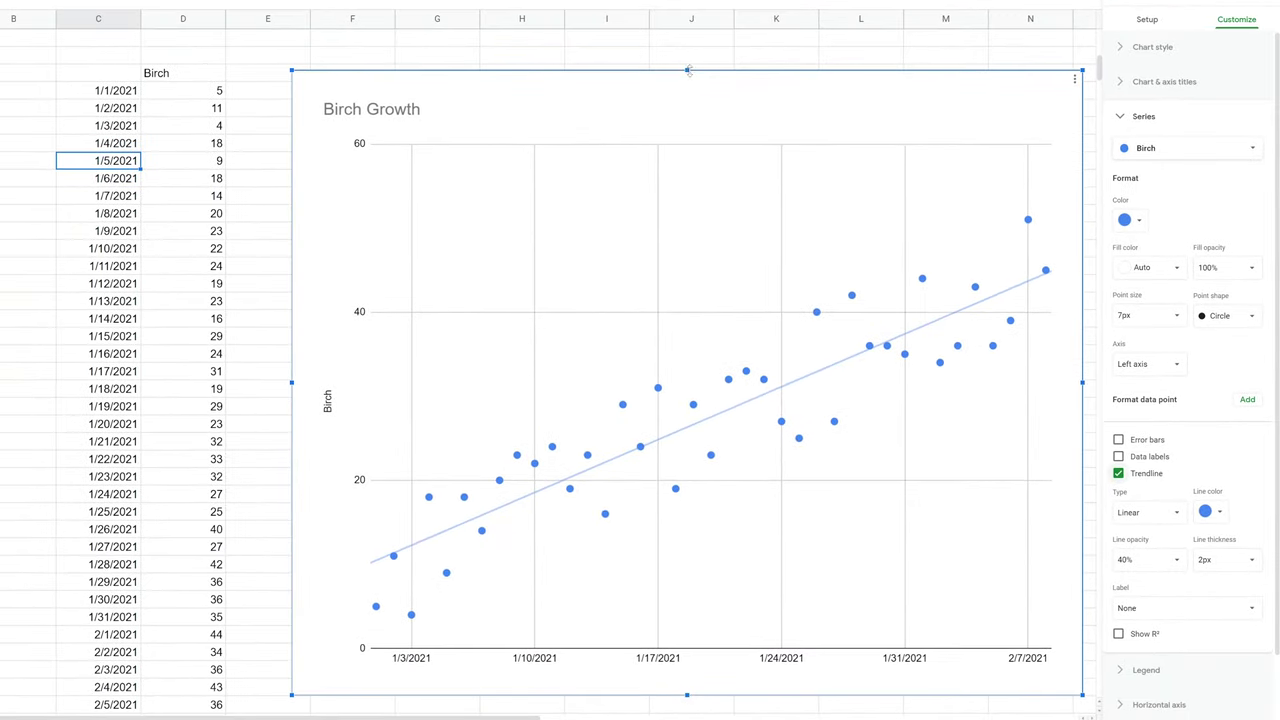
{"action": "left_click_drag", "start_coordinate": [687, 70], "coordinate": [690, 41]}
- Change the Birch trendline to a moving average with a period of 6 and the Centered average type, and close the chart editor
{"action": "scroll", "coordinate": [1102, 447], "scroll_direction": "down", "scroll_amount": 2}
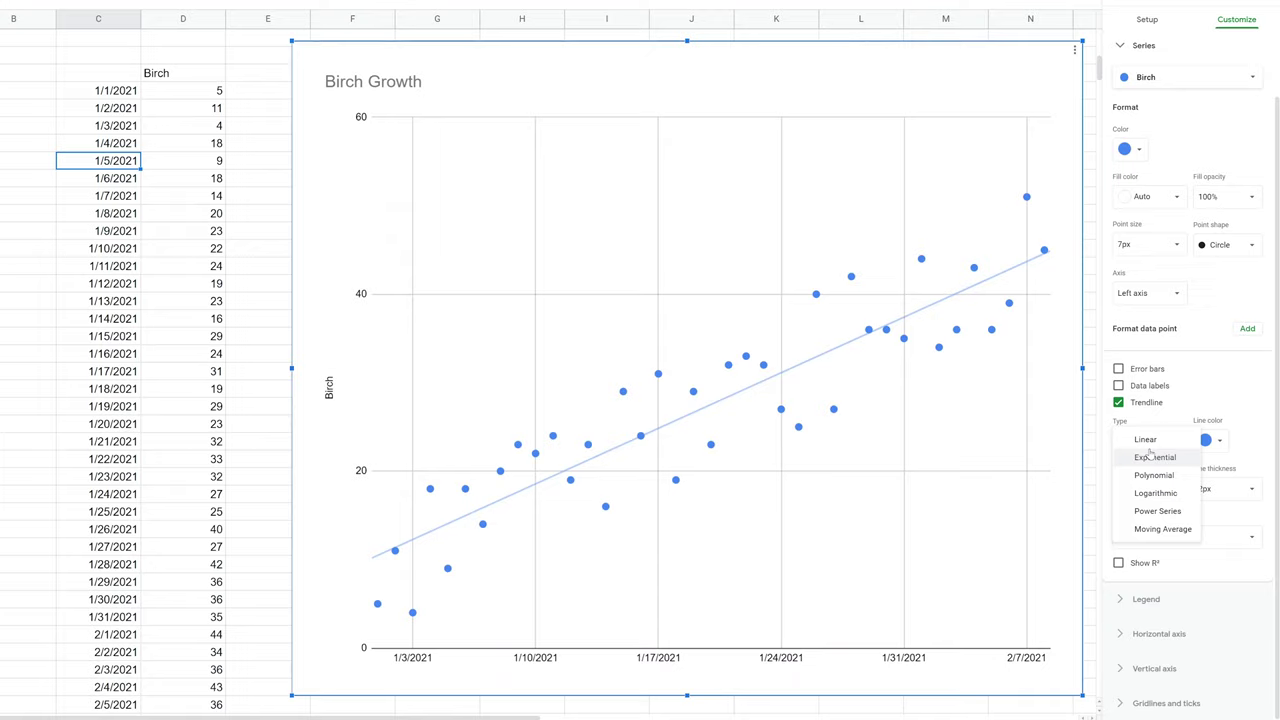
{"action": "left_click", "coordinate": [1155, 529]}
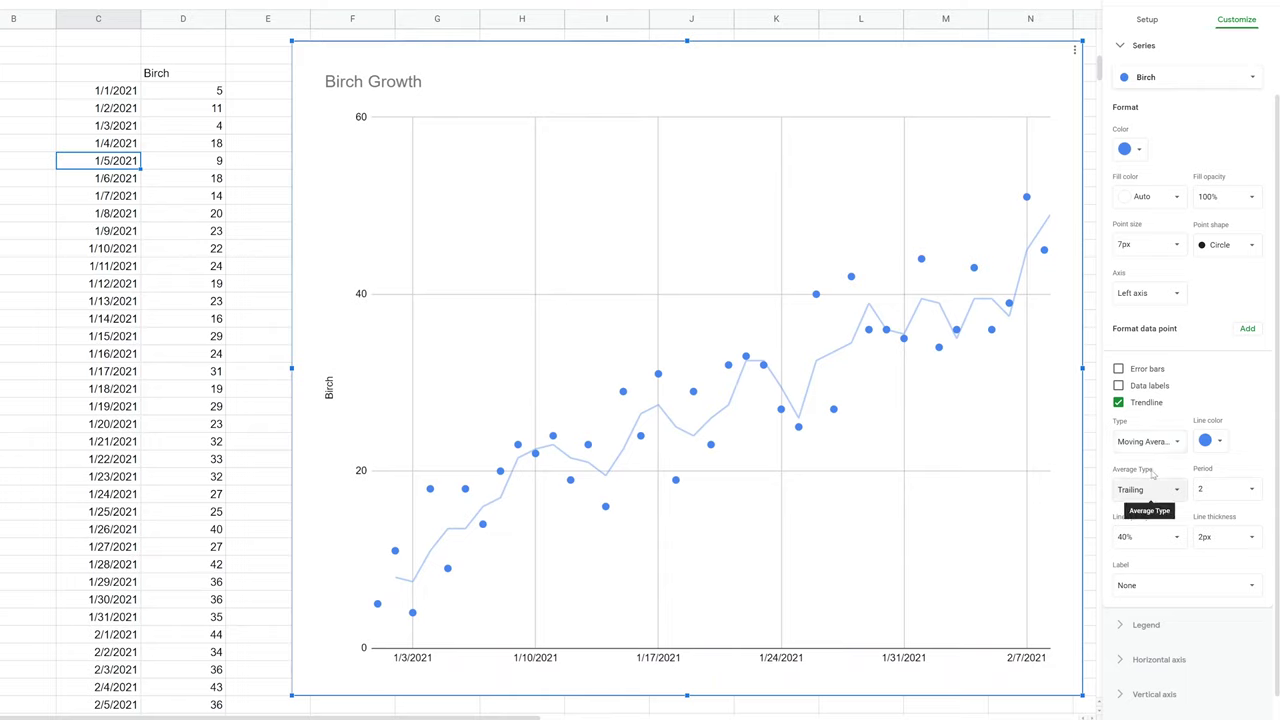
{"action": "left_click", "coordinate": [1252, 490]}
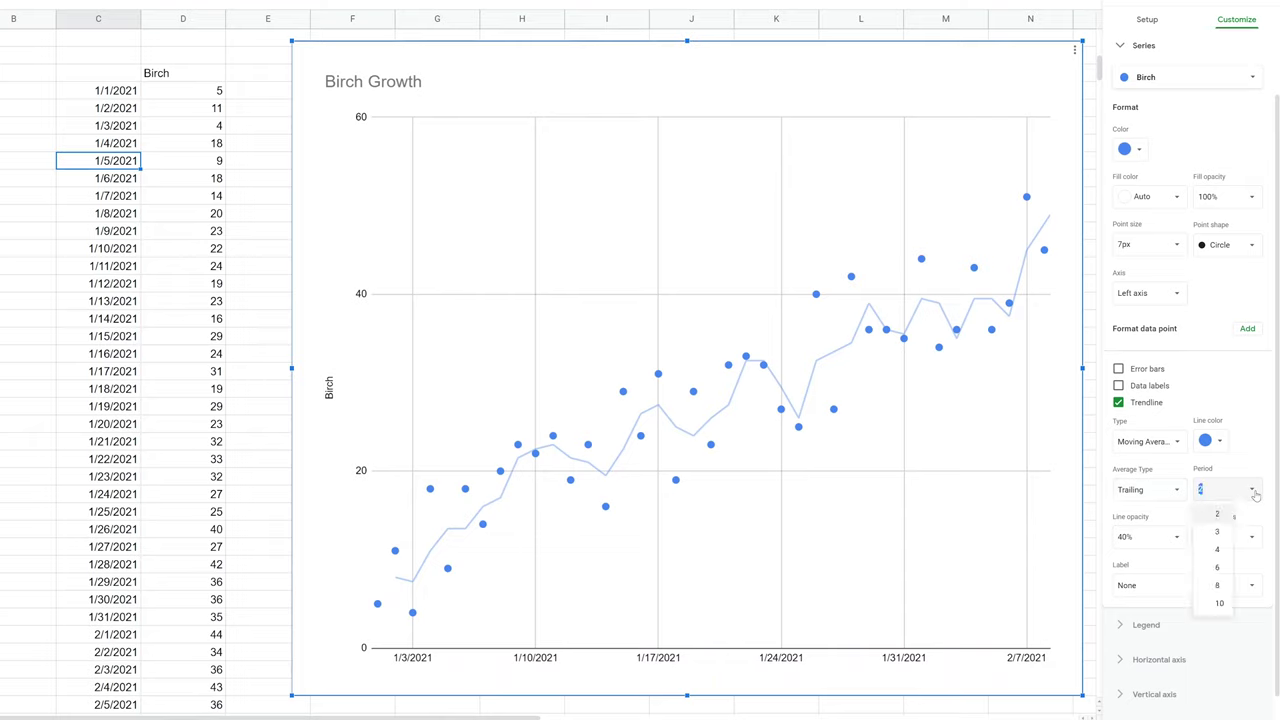
{"action": "left_click", "coordinate": [1218, 552]}
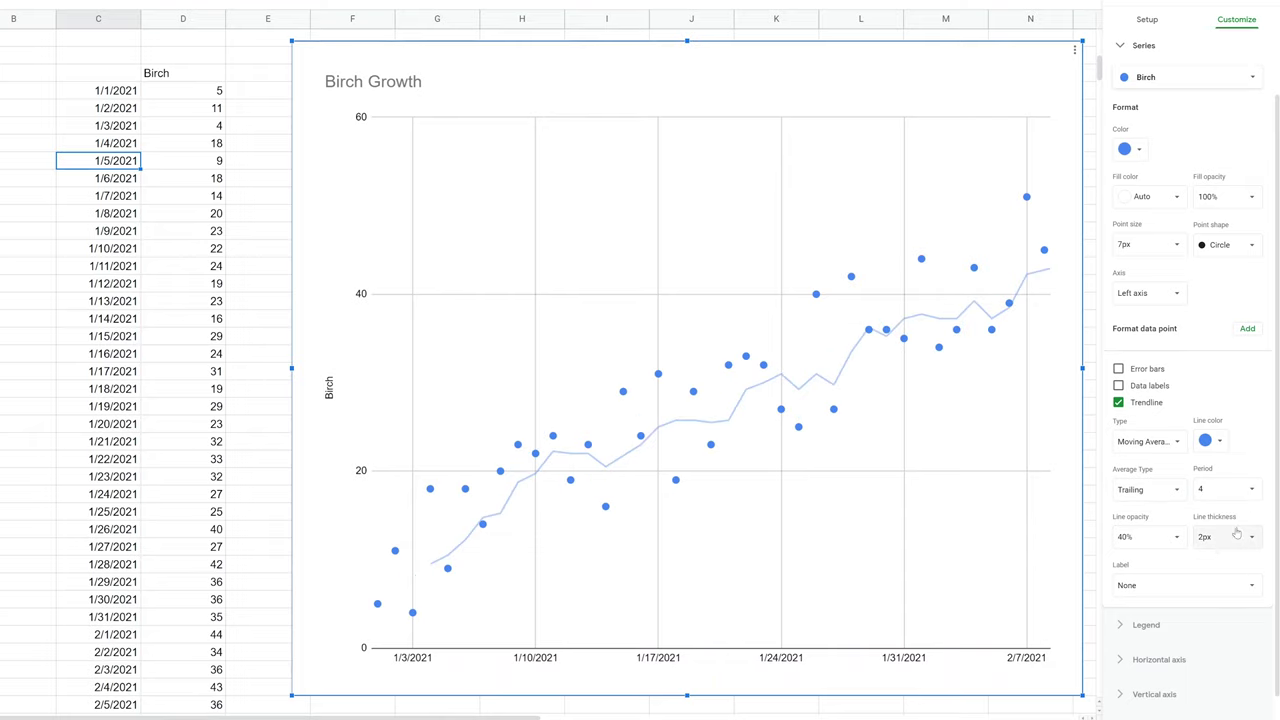
{"action": "left_click", "coordinate": [1250, 490]}
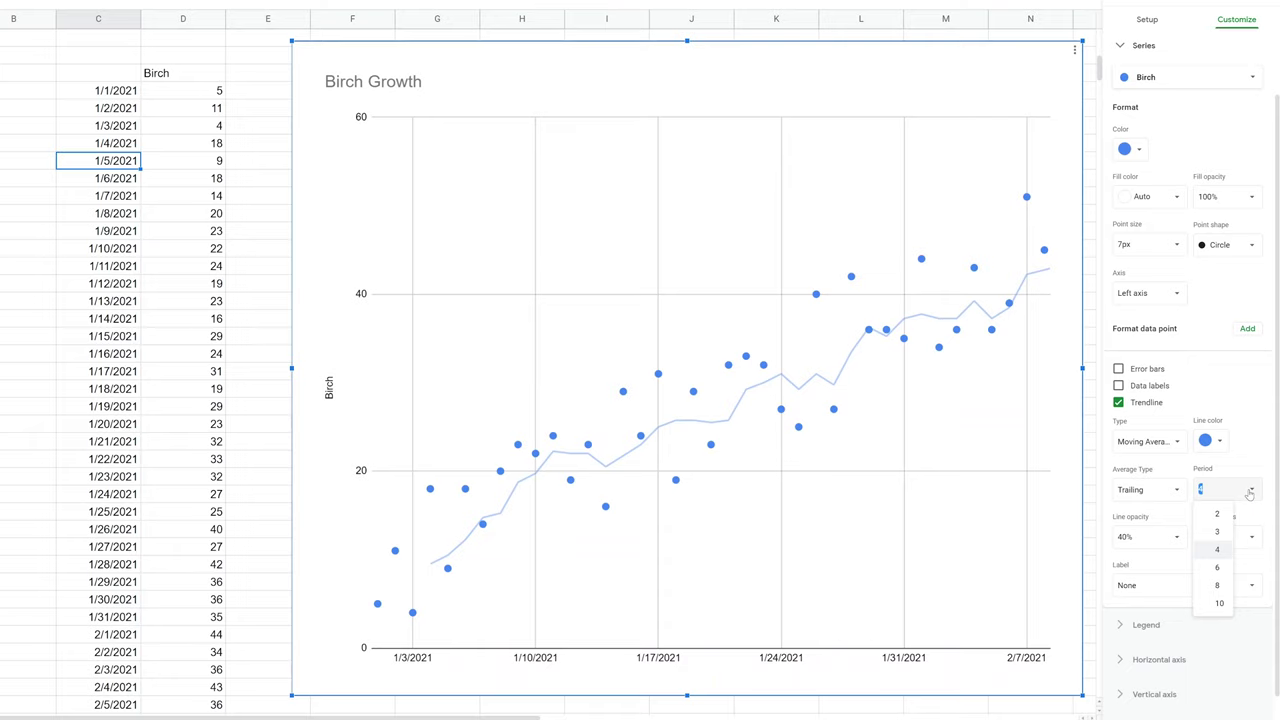
{"action": "left_click", "coordinate": [1220, 568]}
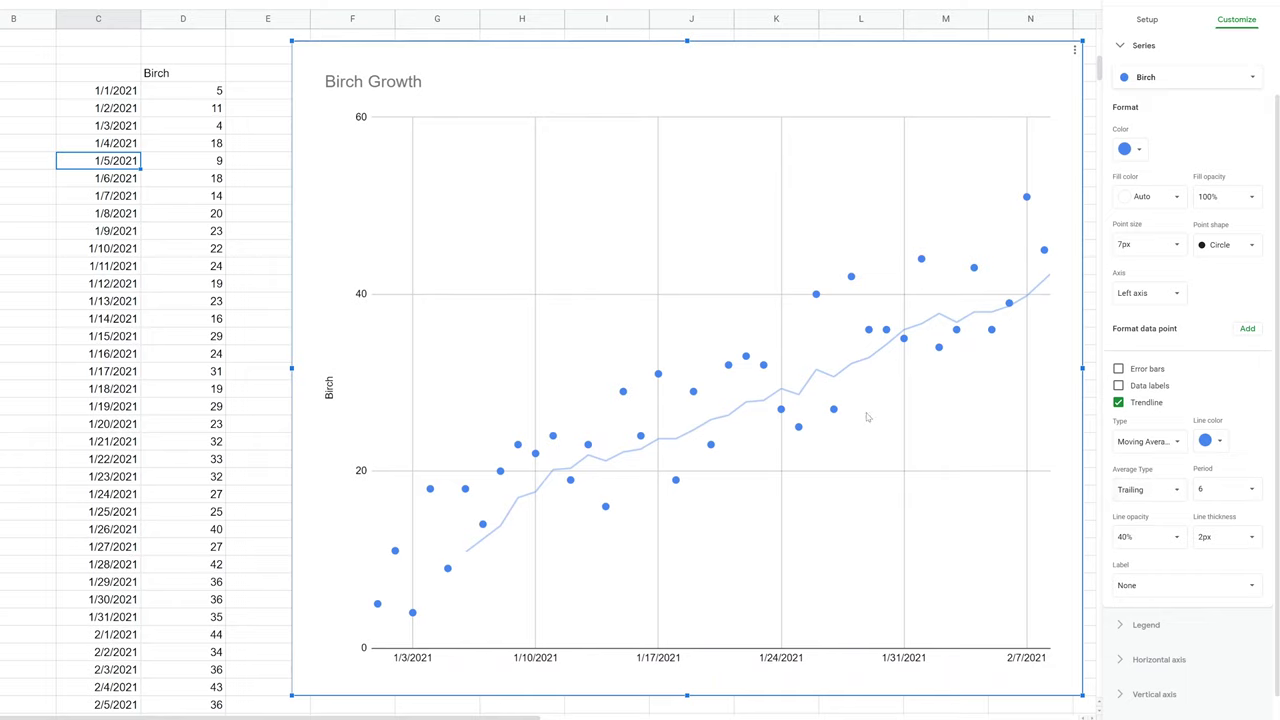
{"action": "left_click", "coordinate": [1136, 488]}
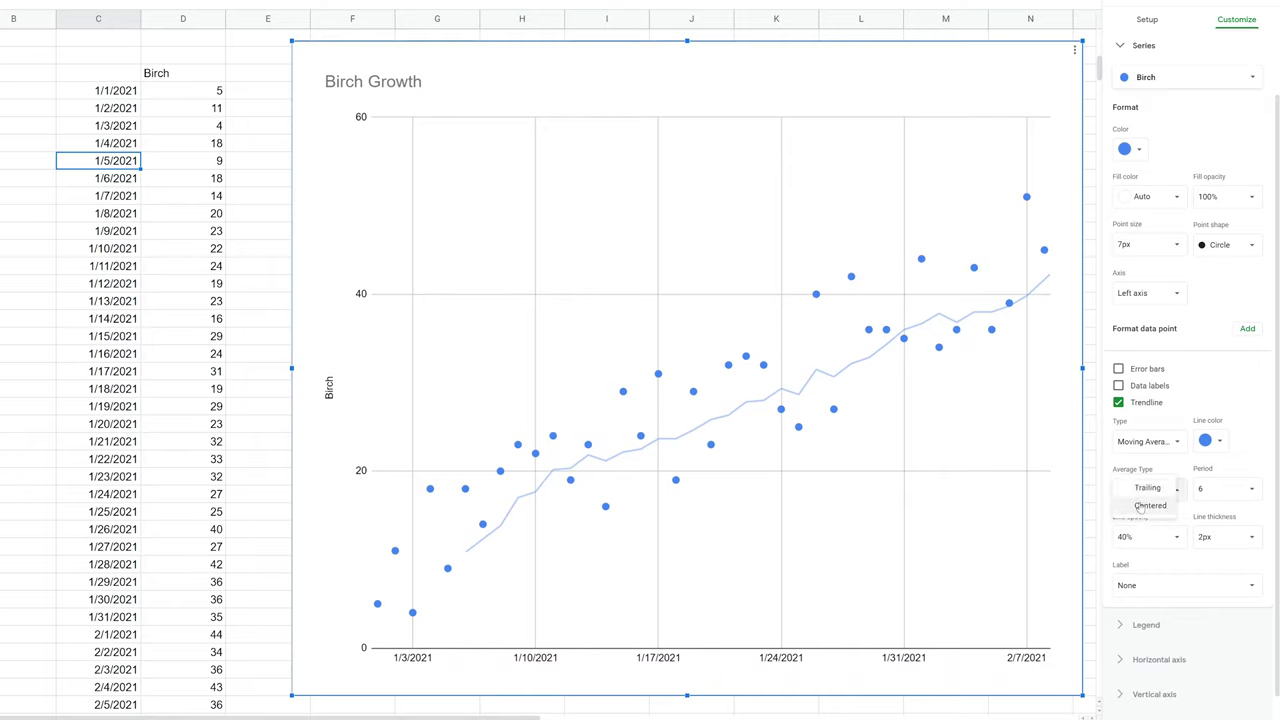
{"action": "left_click", "coordinate": [1141, 506]}
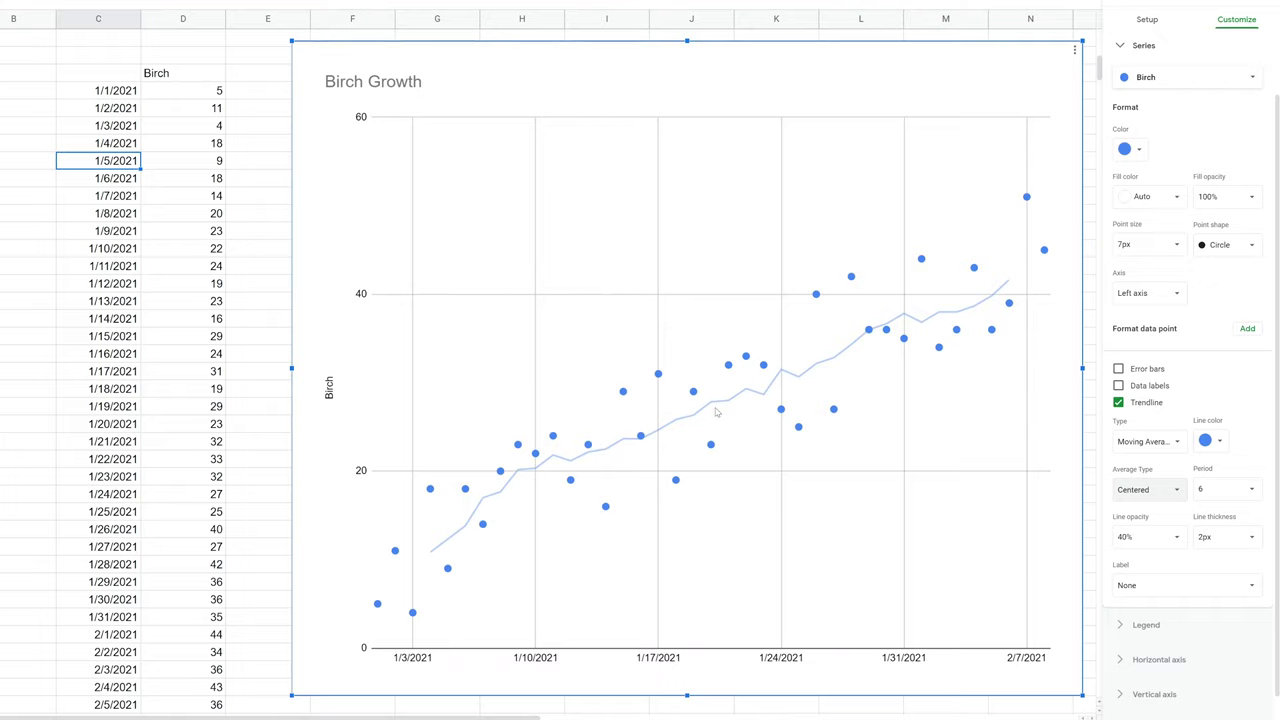
{"action": "left_click", "coordinate": [258, 478]}
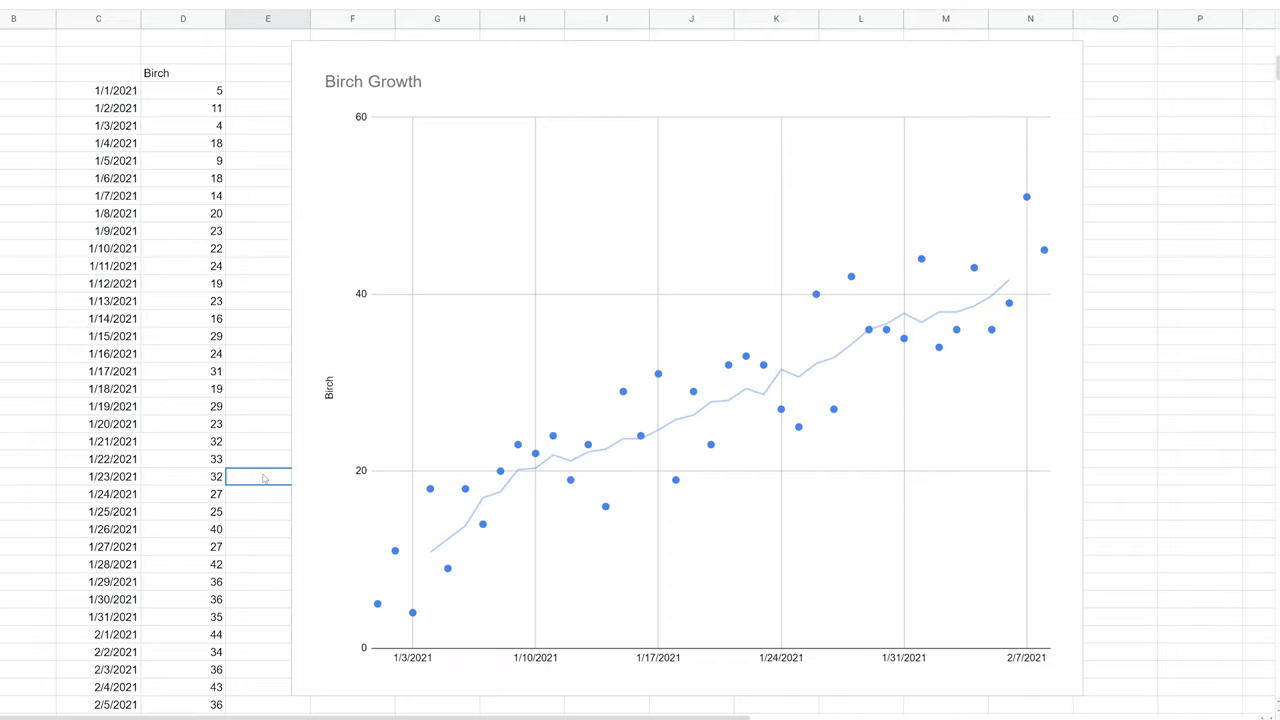
- Extend the date series in column C below 2/8/2021, filling C82:C89 with 2/9/2021 through 2/16/2021
{"action": "scroll", "coordinate": [263, 478], "scroll_direction": "down", "scroll_amount": 2}
{"action": "scroll", "coordinate": [263, 478], "scroll_direction": "up", "scroll_amount": 2}
{"action": "left_click", "coordinate": [275, 356]}
{"action": "scroll", "coordinate": [275, 356], "scroll_direction": "down", "scroll_amount": 6}
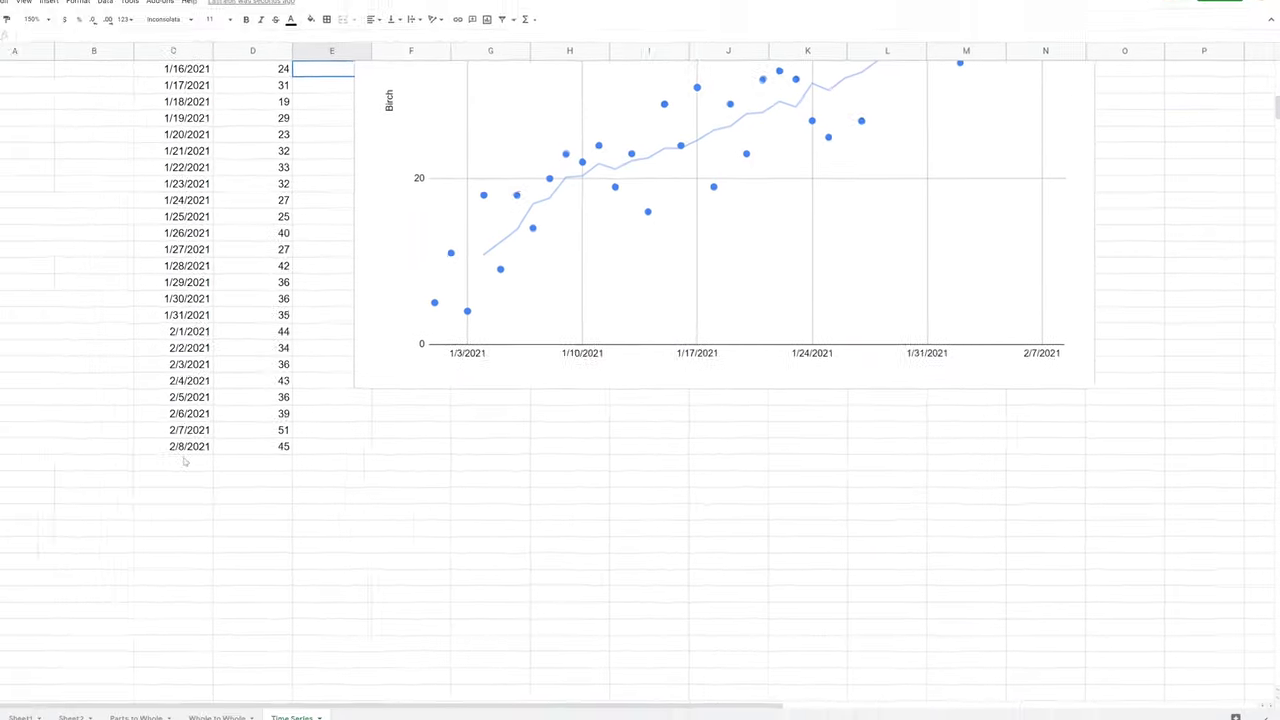
{"action": "left_click", "coordinate": [184, 461]}
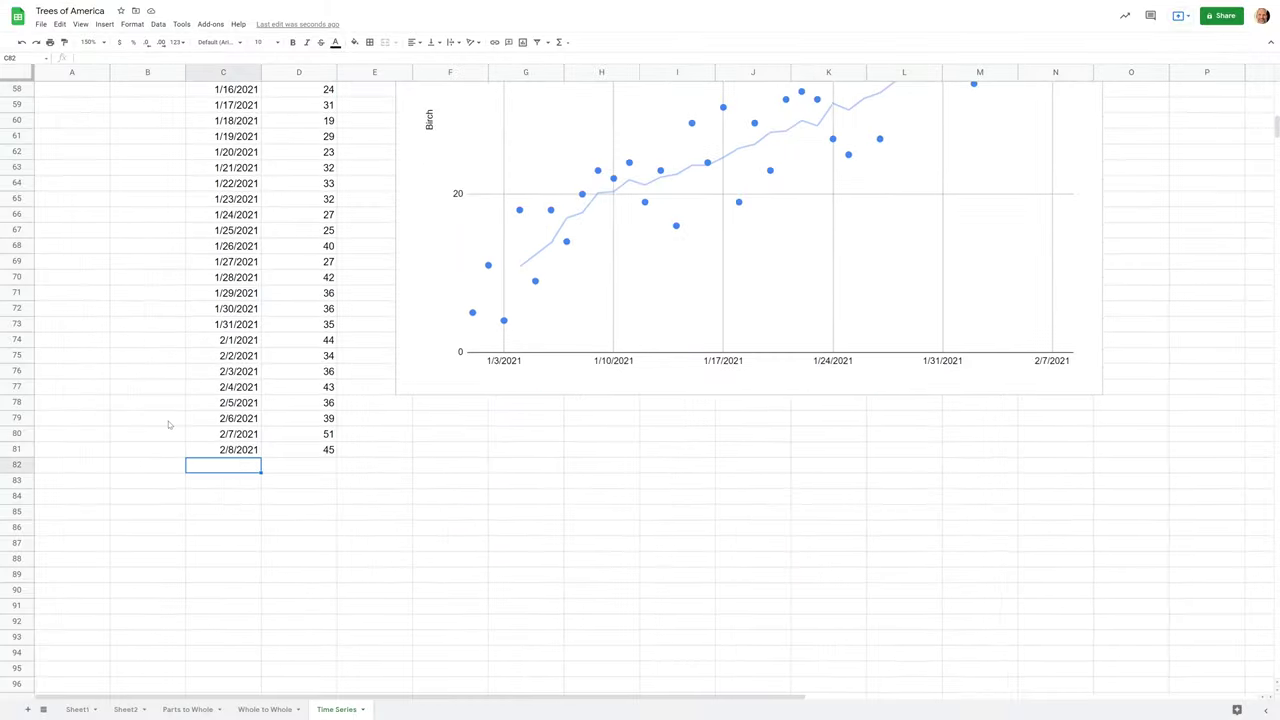
{"action": "left_click", "coordinate": [315, 467]}
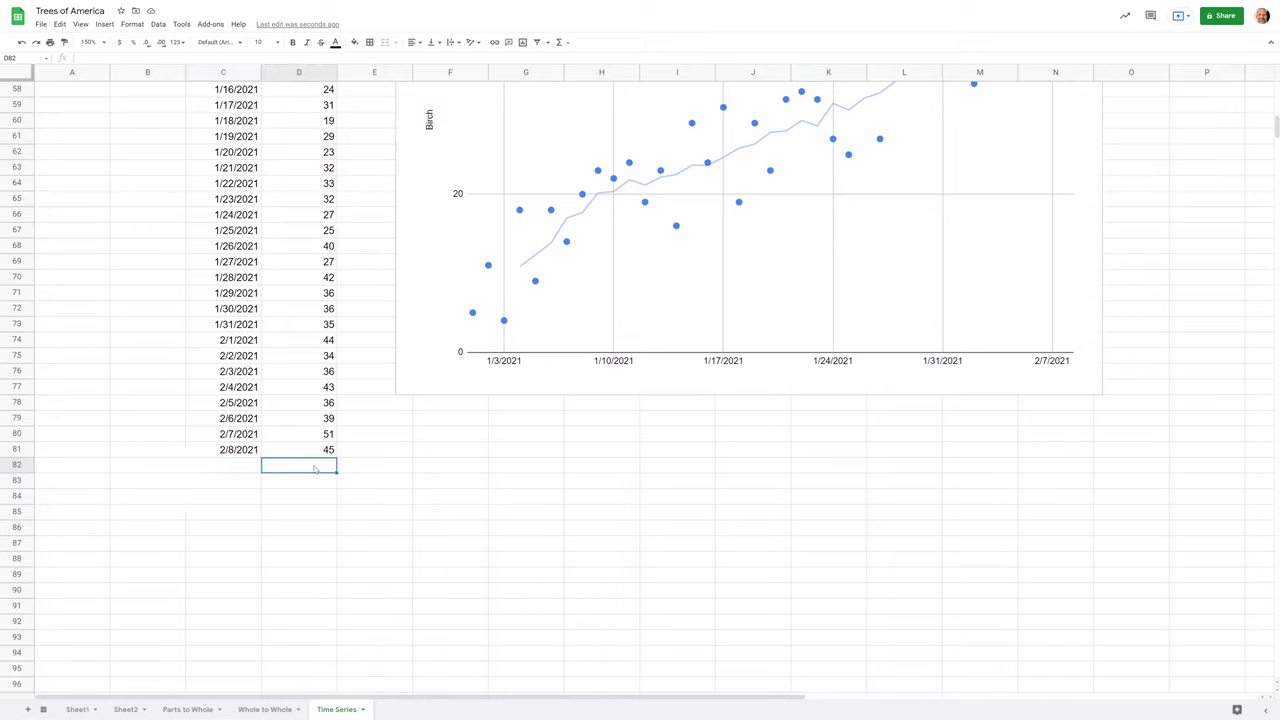
{"action": "left_click", "coordinate": [236, 348]}
{"action": "left_click_drag", "start_coordinate": [236, 348], "coordinate": [238, 452]}
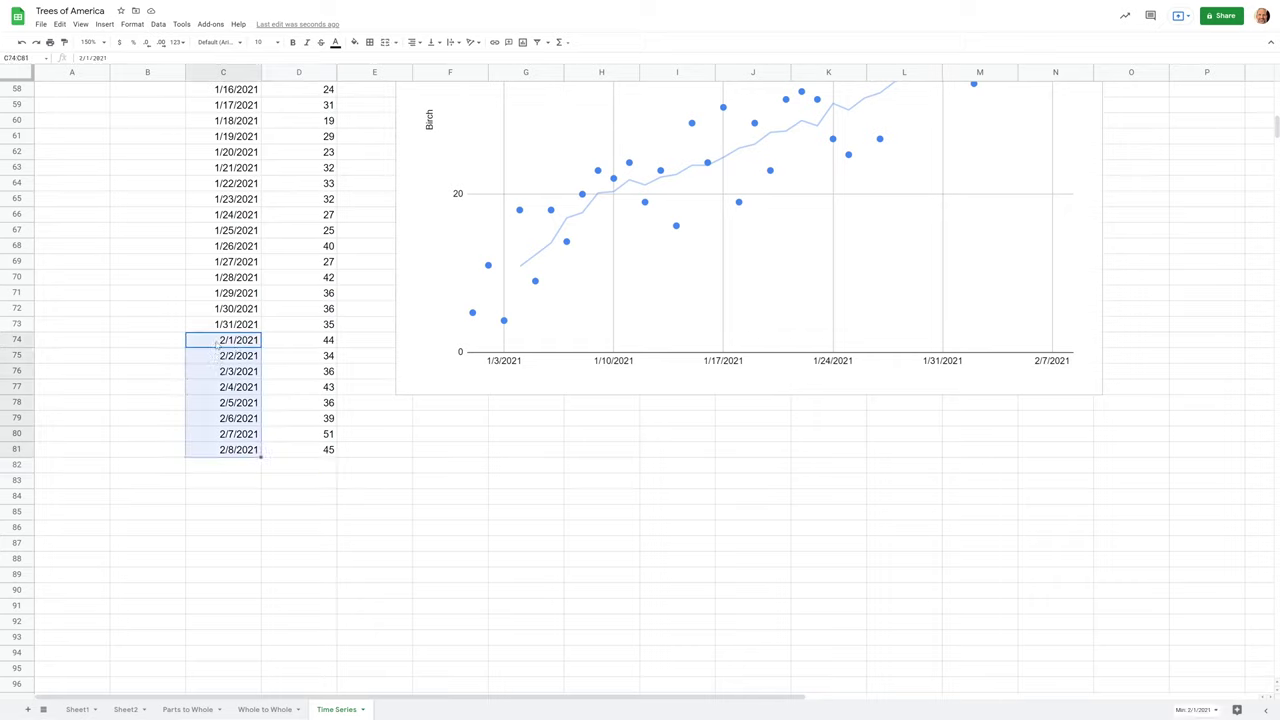
{"action": "left_click_drag", "start_coordinate": [260, 459], "coordinate": [260, 577]}
{"action": "left_click", "coordinate": [232, 468]}
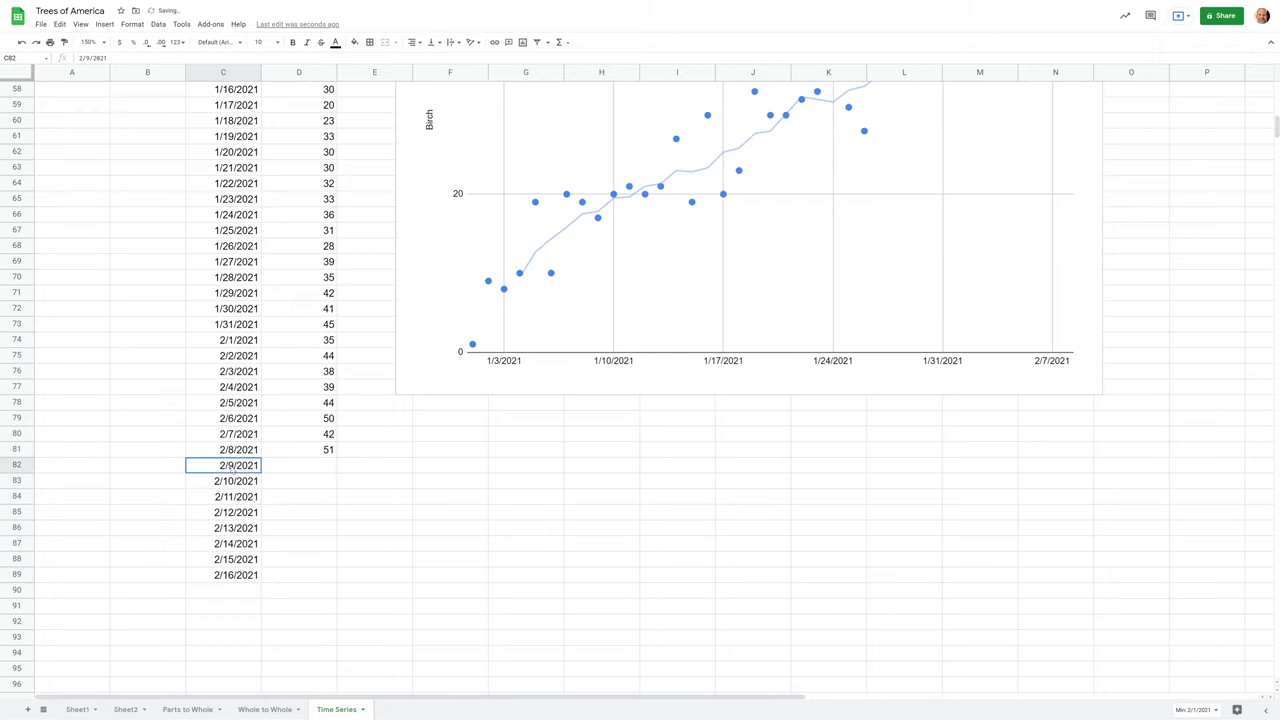
{"action": "left_click", "coordinate": [232, 483]}
{"action": "scroll", "coordinate": [800, 283], "scroll_direction": "up", "scroll_amount": 2}
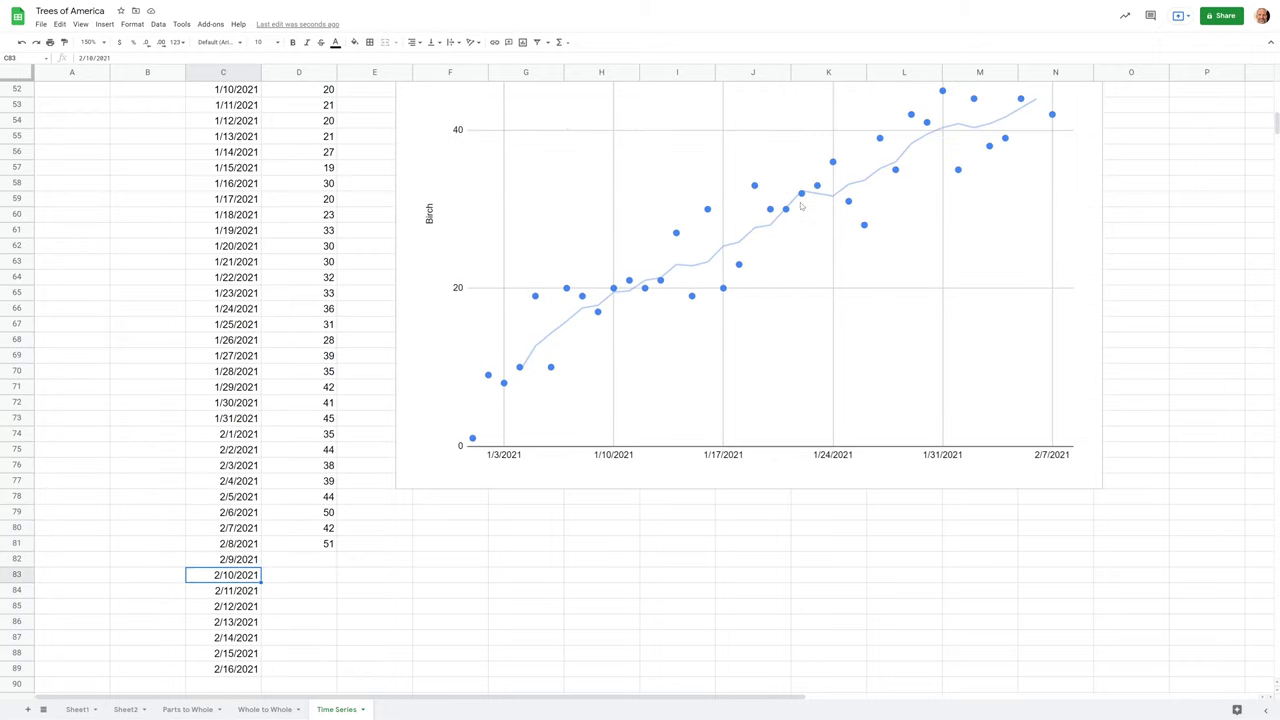
{"action": "left_click", "coordinate": [327, 389]}
{"action": "left_click", "coordinate": [323, 344]}
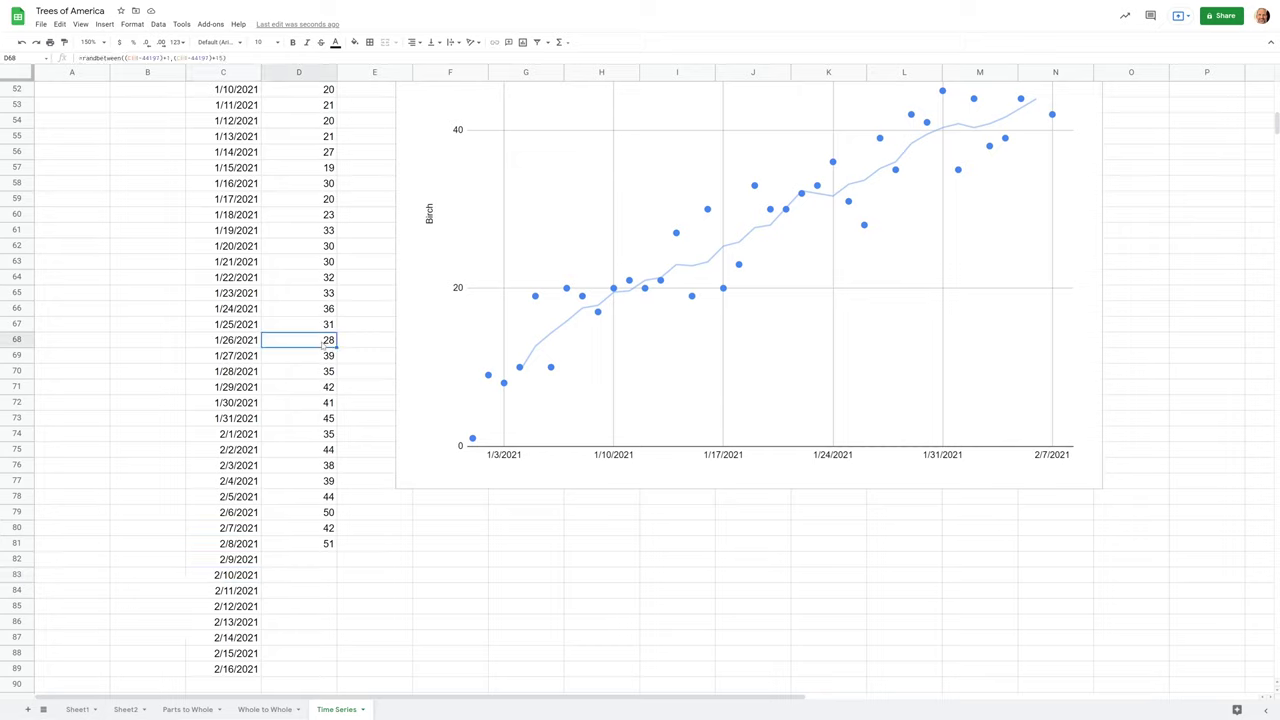
{"action": "left_click", "coordinate": [322, 391]}
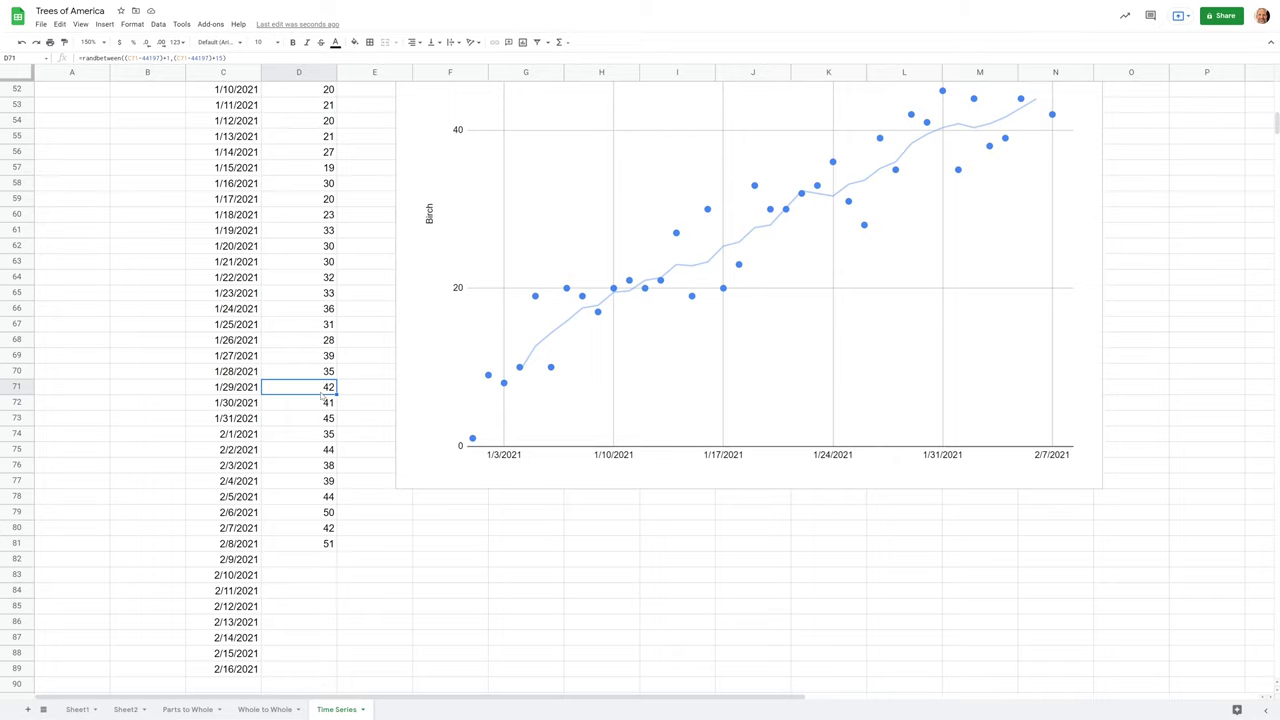
- Start a TREND formula in cell D82, beside the date 2/9/2021
{"action": "scroll", "coordinate": [323, 397], "scroll_direction": "down", "scroll_amount": 3}
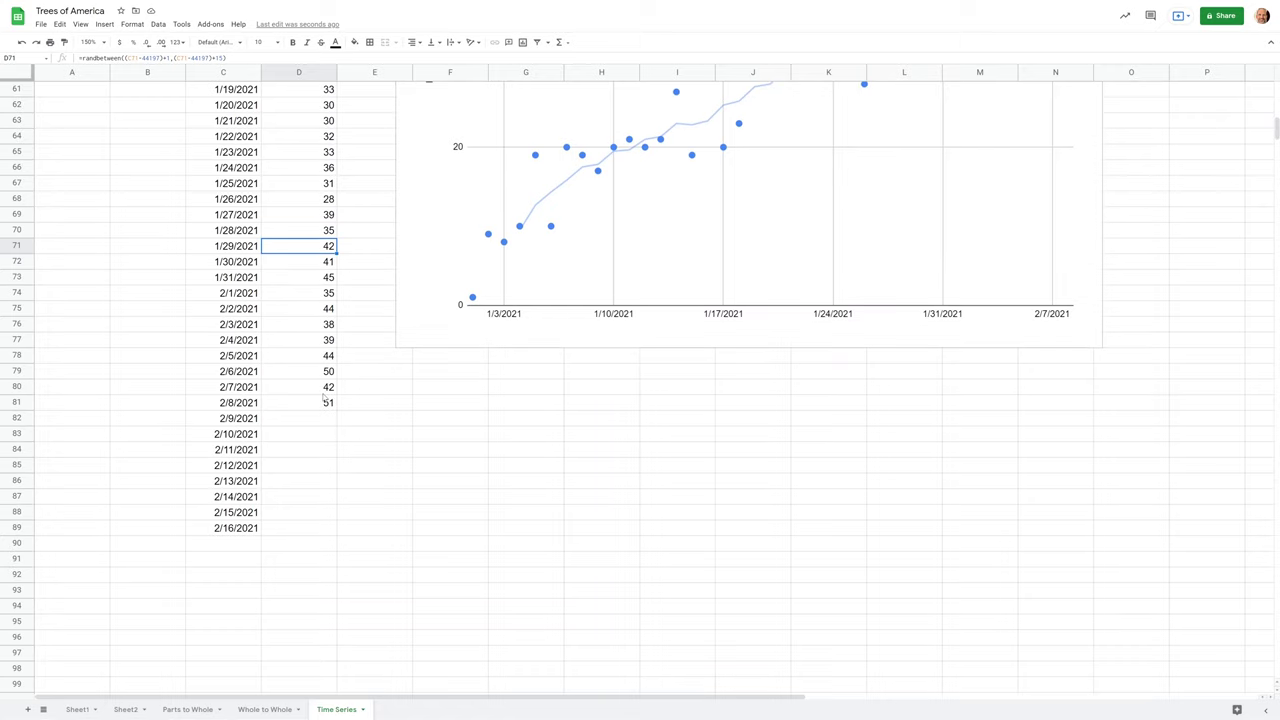
{"action": "scroll", "coordinate": [323, 397], "scroll_direction": "down", "scroll_amount": 1}
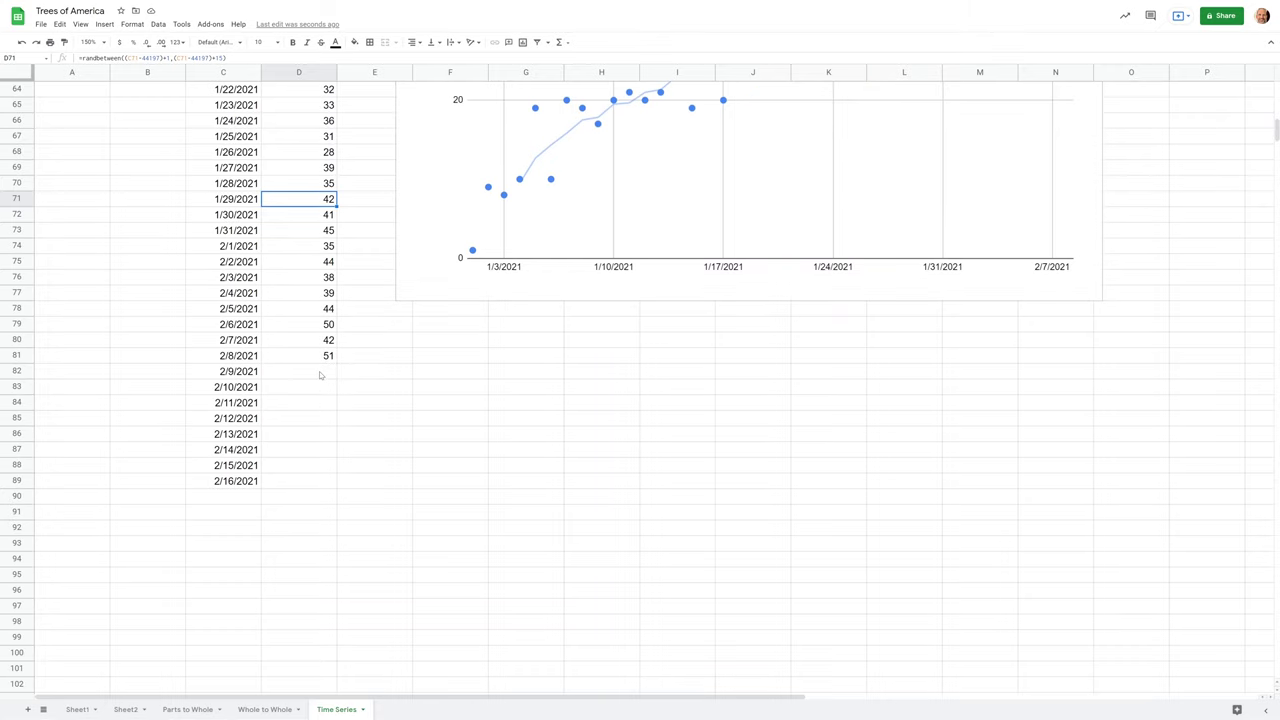
{"action": "left_click", "coordinate": [320, 375]}
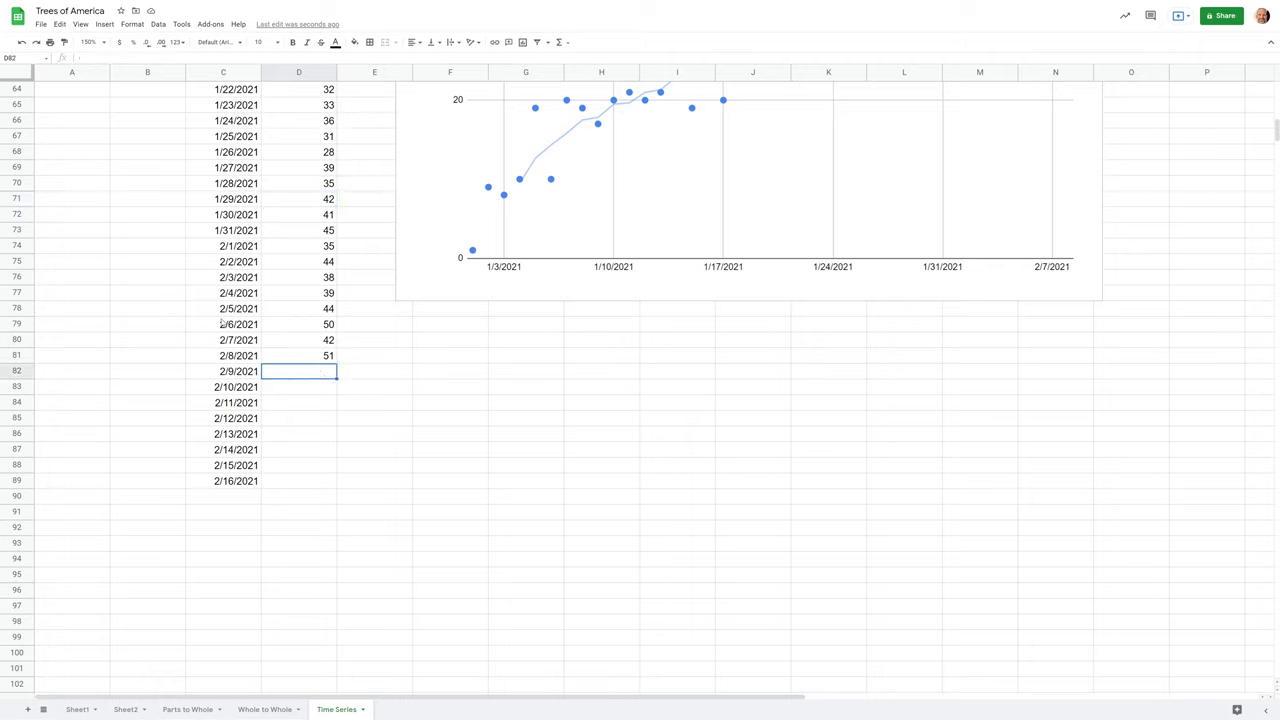
{"action": "type", "text": "="}
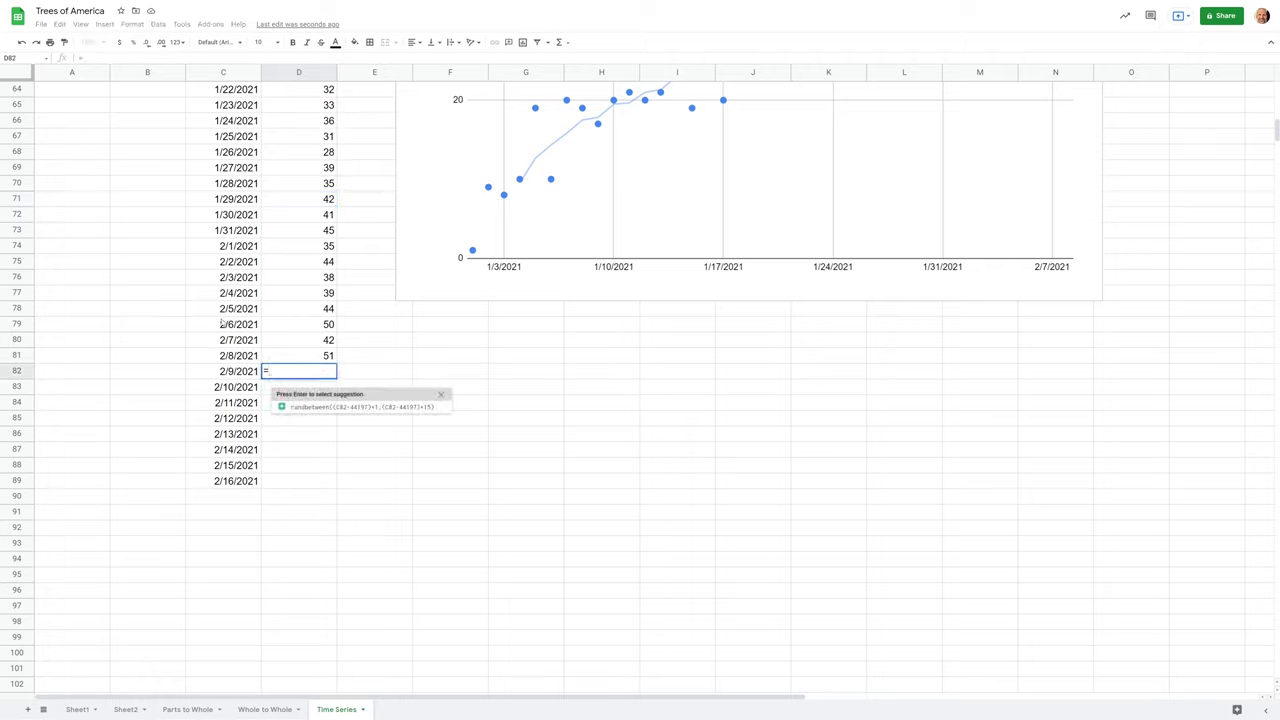
{"action": "type", "text": "TREND"}
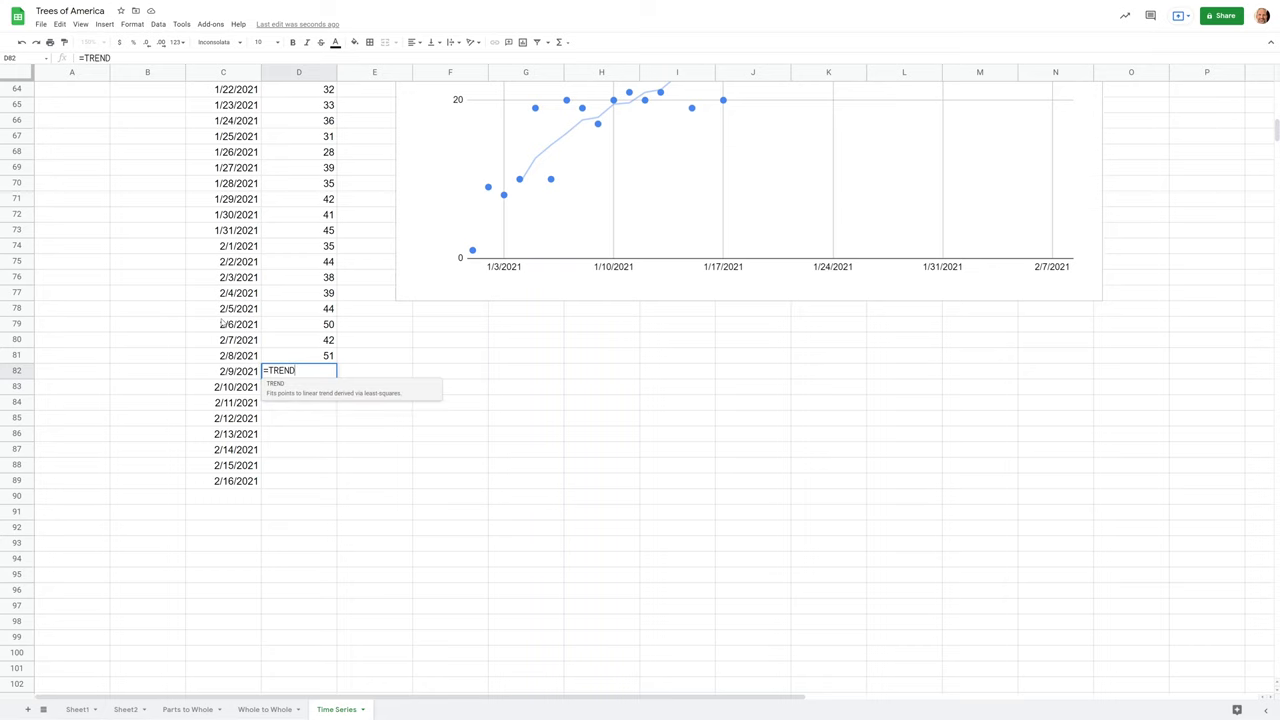
{"action": "type", "text": "("}
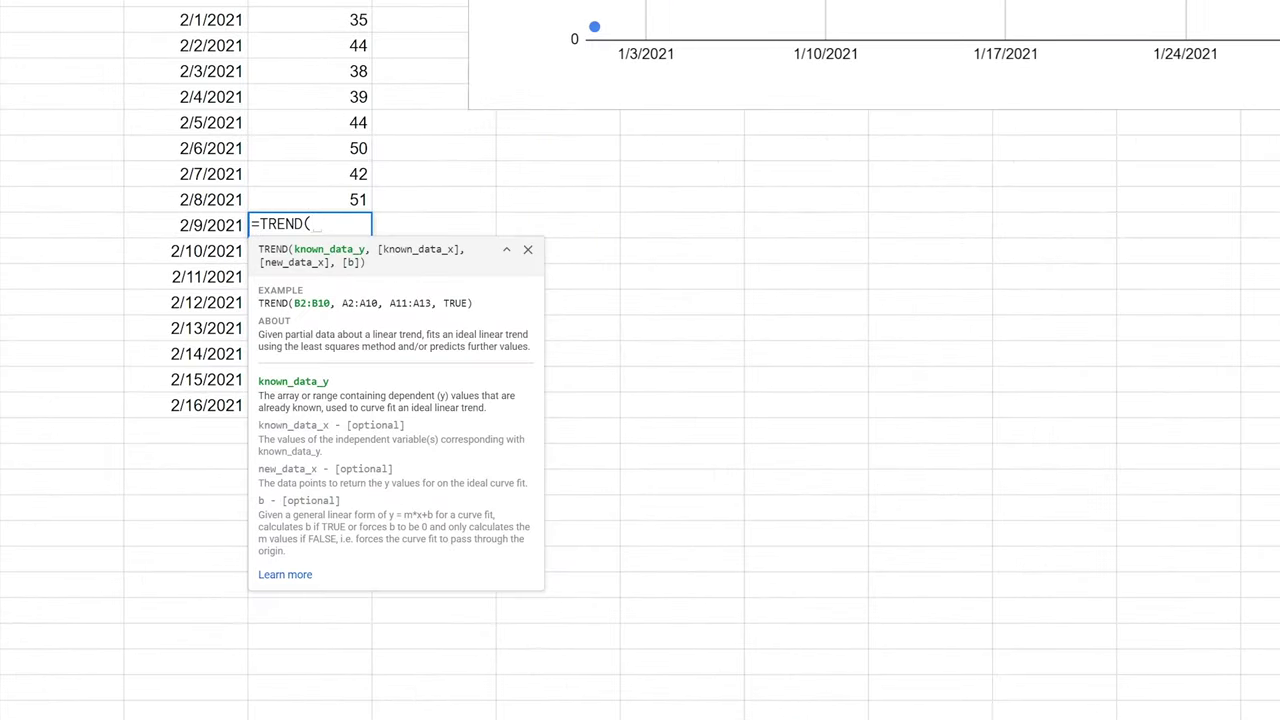
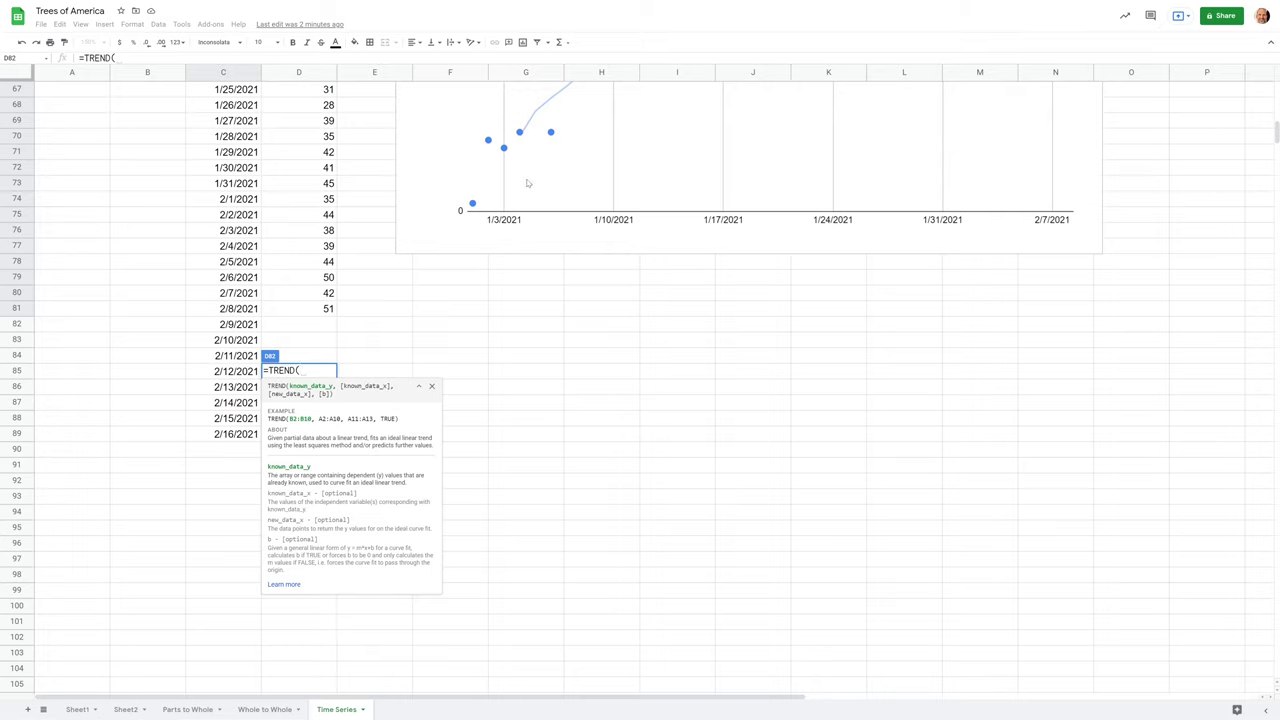
- Supply the Birch values D43:D81, without the header, as the TREND formula's known y data
{"action": "scroll", "coordinate": [500, 181], "scroll_direction": "up", "scroll_amount": 4}
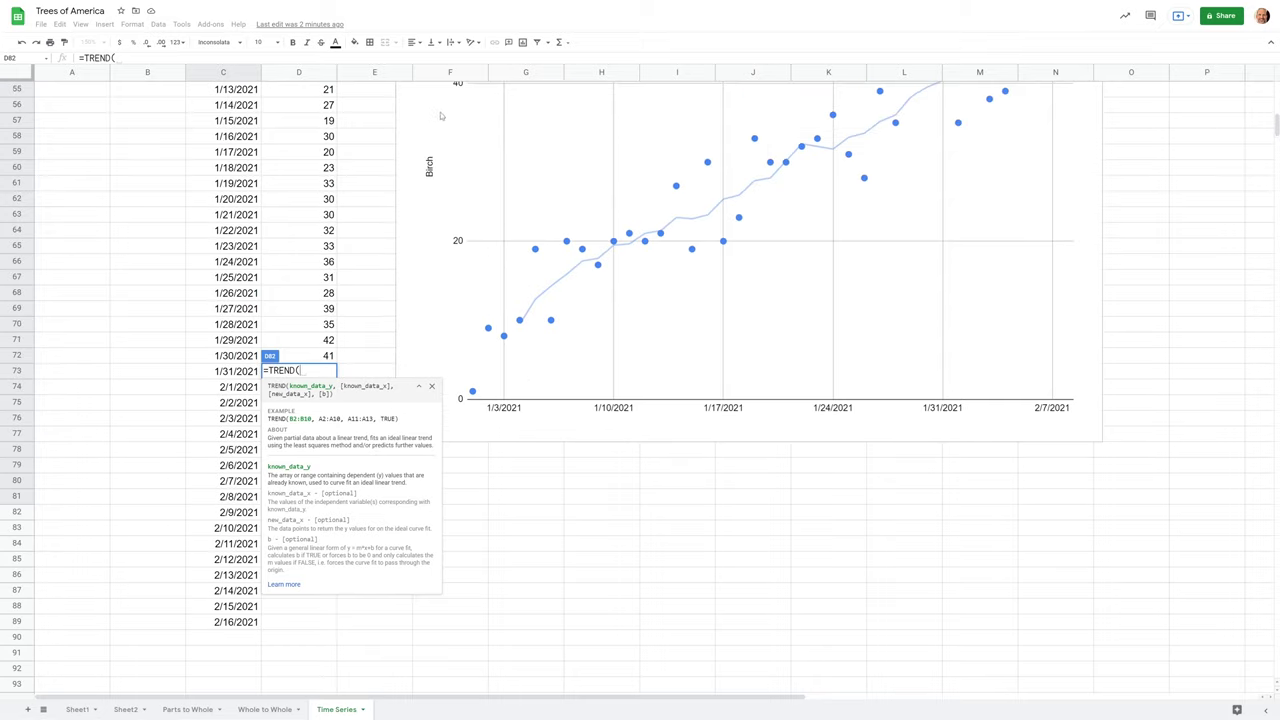
{"action": "scroll", "coordinate": [432, 190], "scroll_direction": "down", "scroll_amount": 4}
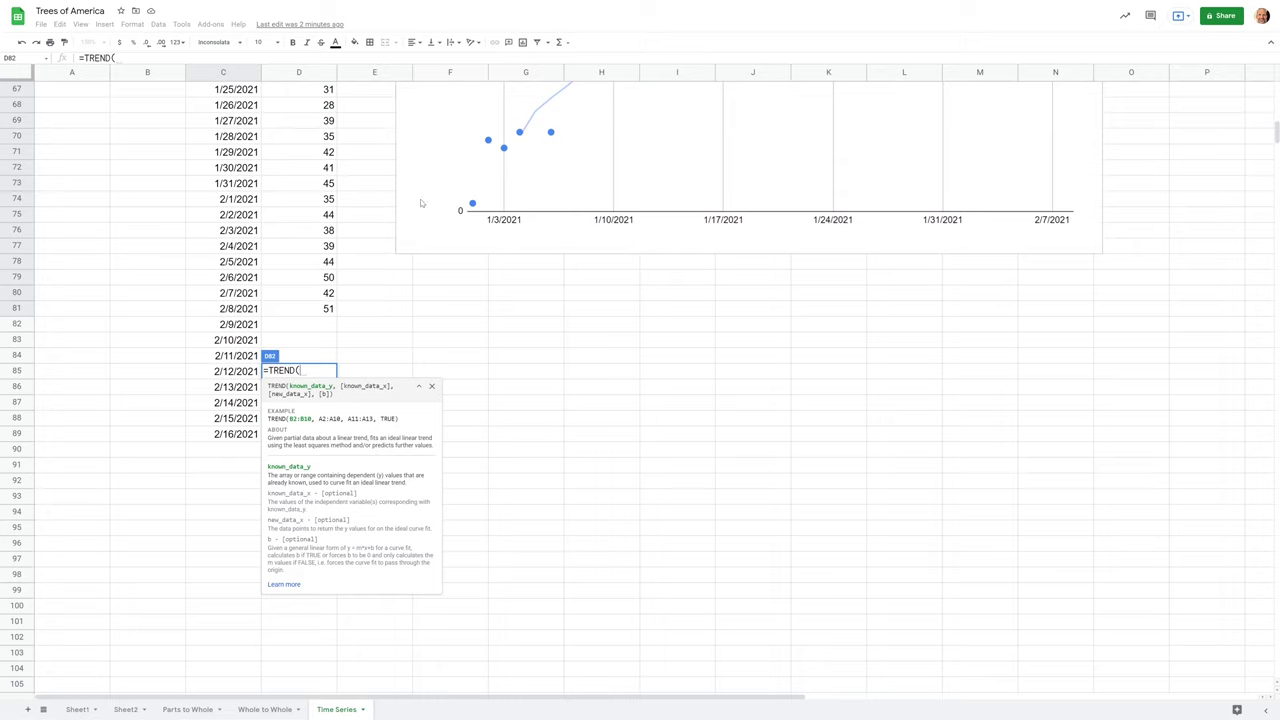
{"action": "left_click", "coordinate": [318, 311]}
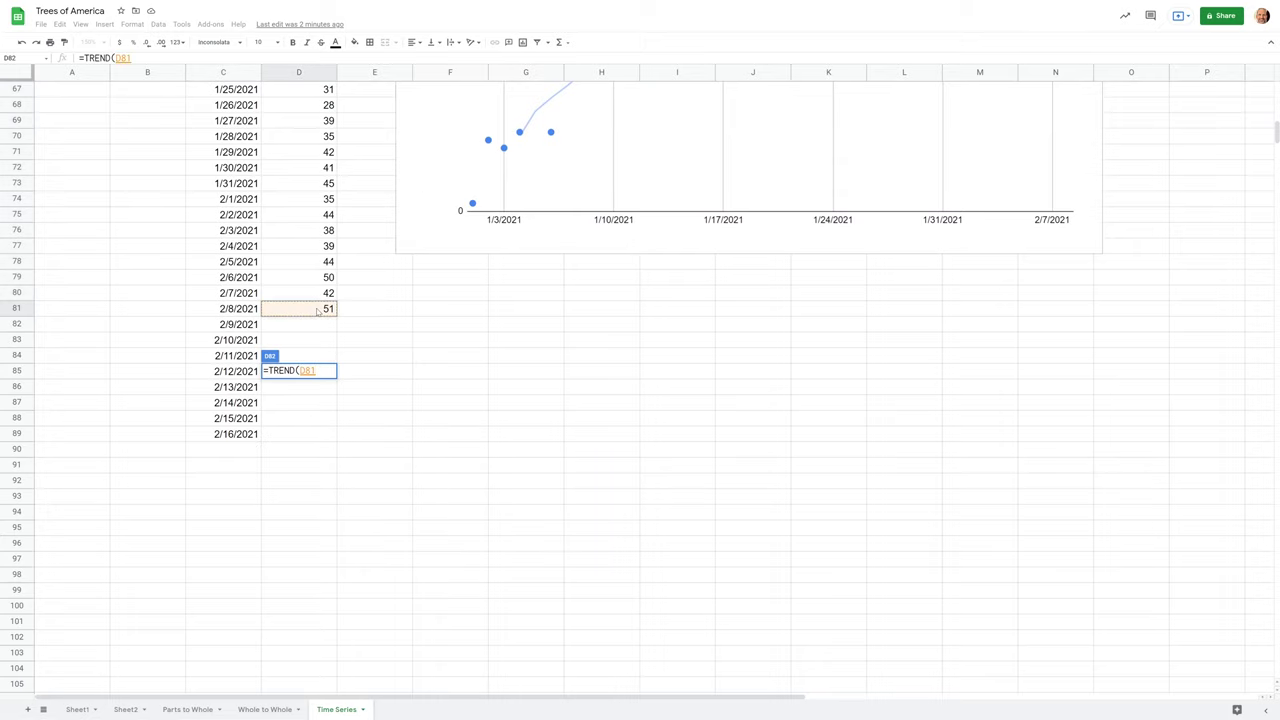
{"action": "key", "text": "ctrl+shift+Up"}
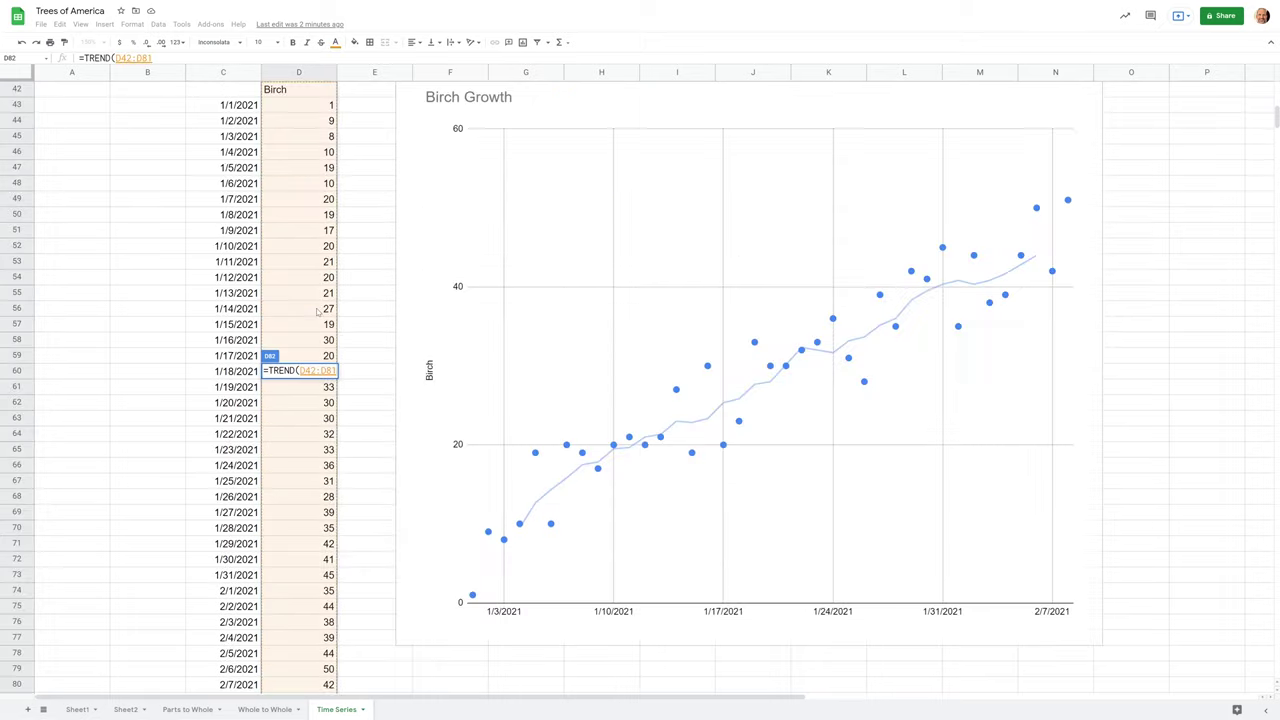
{"action": "key", "text": "shift+Down"}
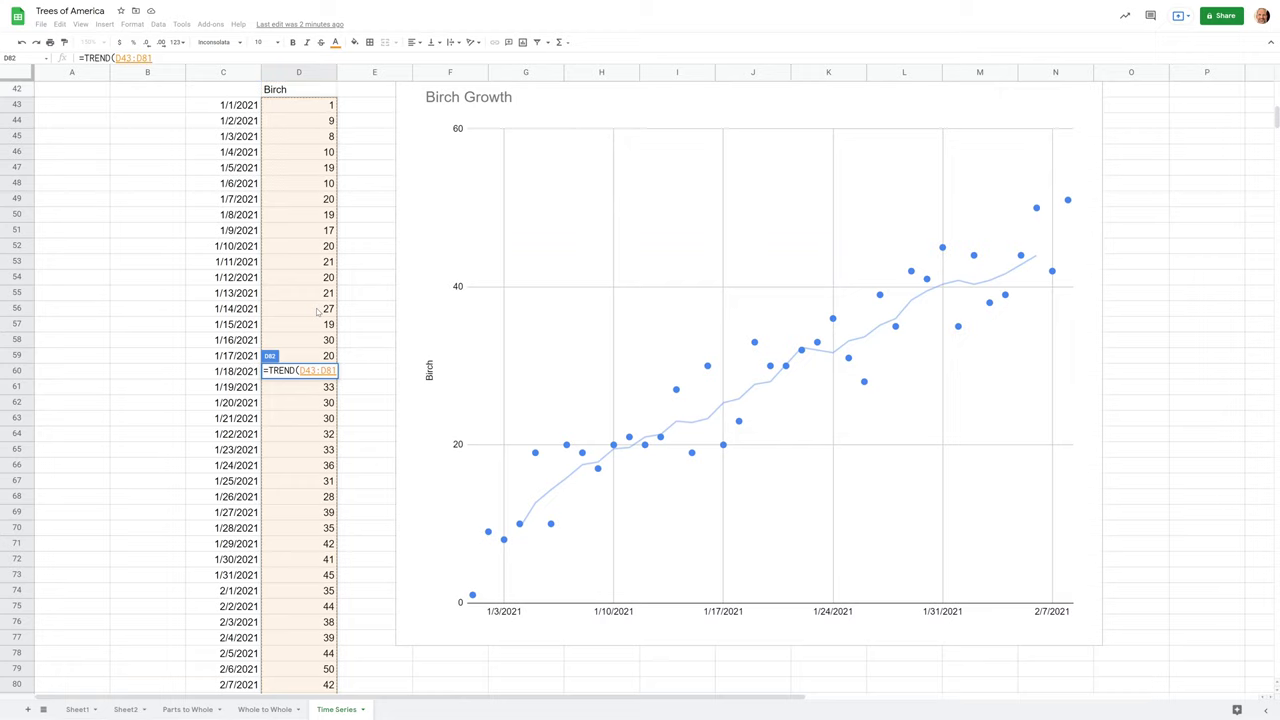
{"action": "type", "text": ","}
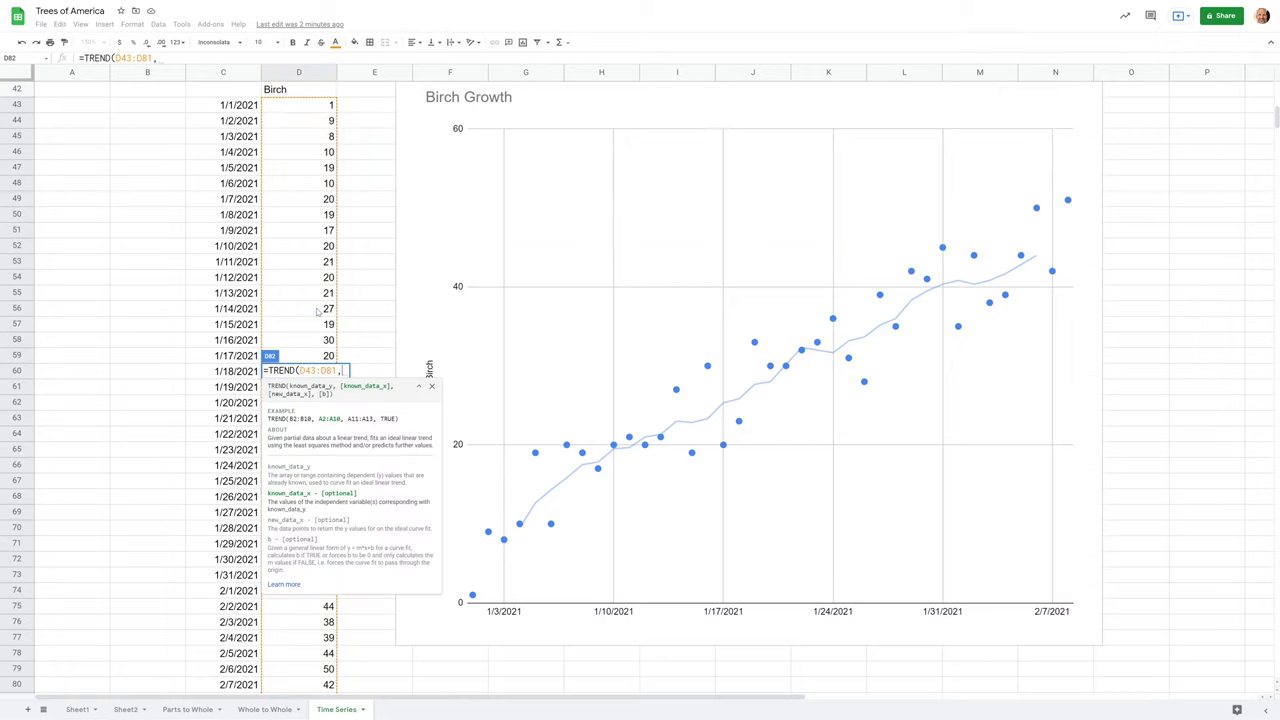
- Supply the dates C43:C81 as the TREND formula's known x data
{"action": "scroll", "coordinate": [317, 311], "scroll_direction": "down", "scroll_amount": 7}
{"action": "scroll", "coordinate": [288, 343], "scroll_direction": "down", "scroll_amount": 2}
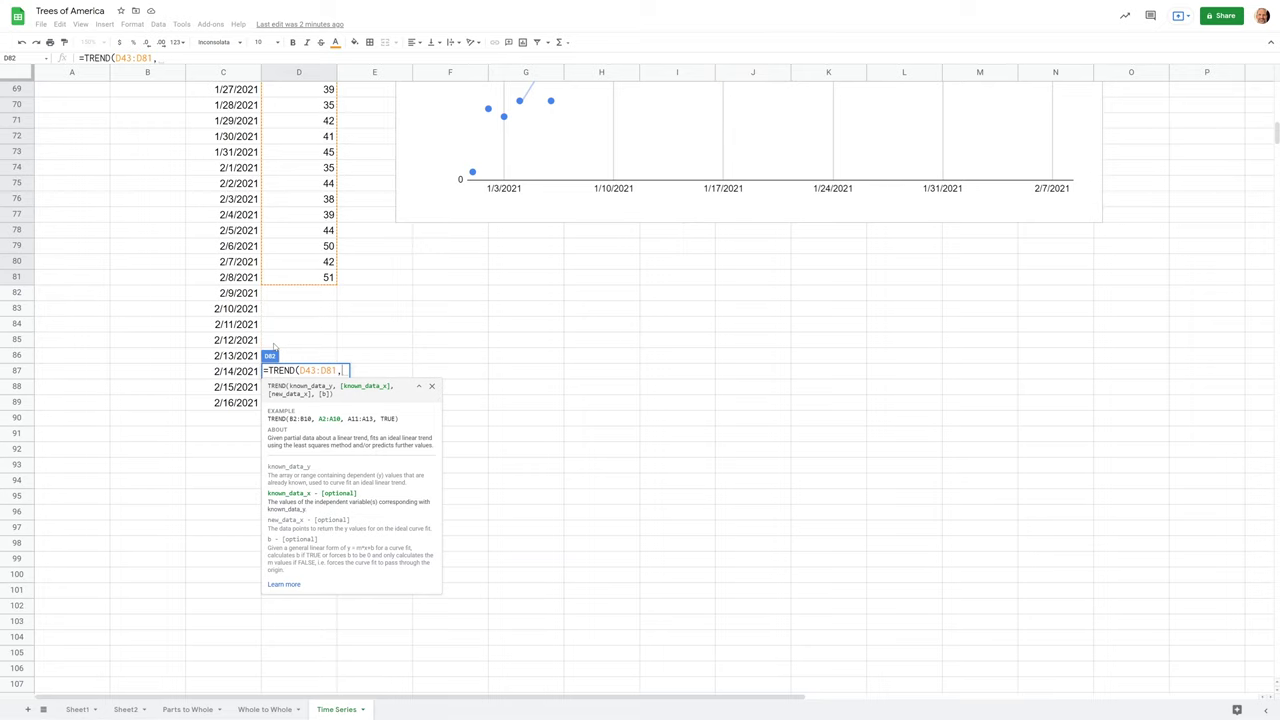
{"action": "left_click", "coordinate": [247, 280]}
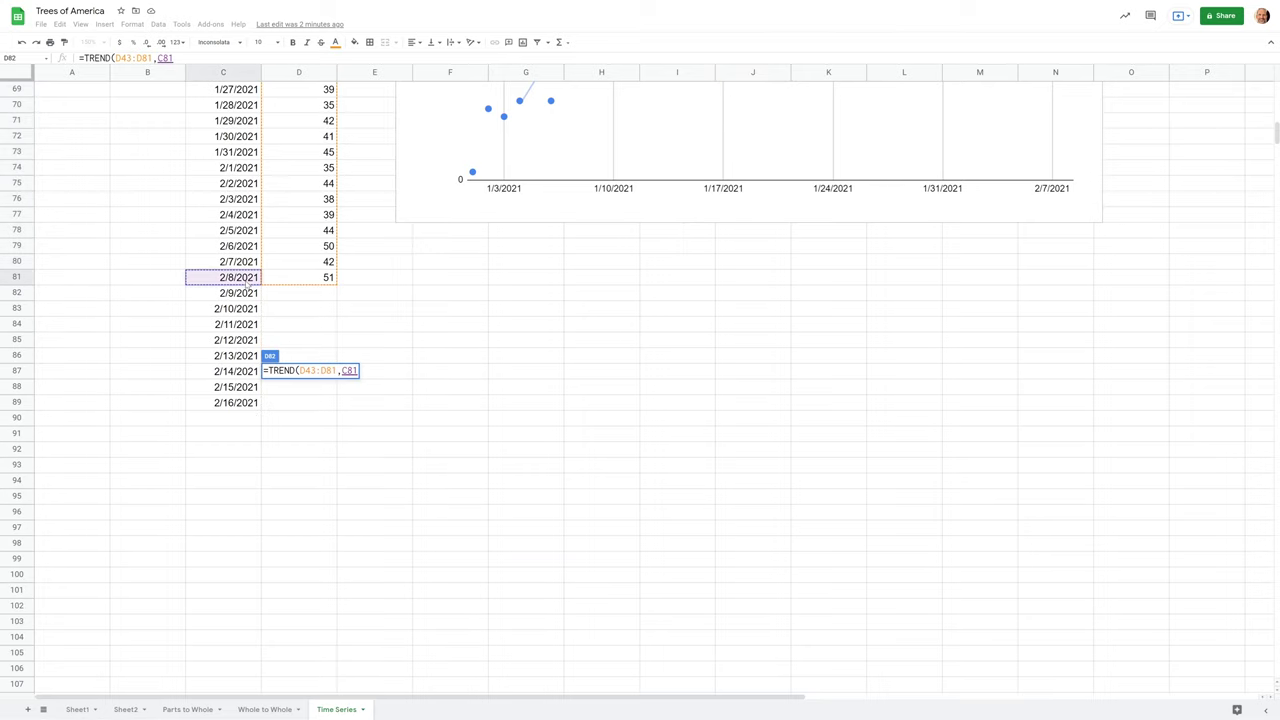
{"action": "key", "text": "ctrl+shift+Up"}
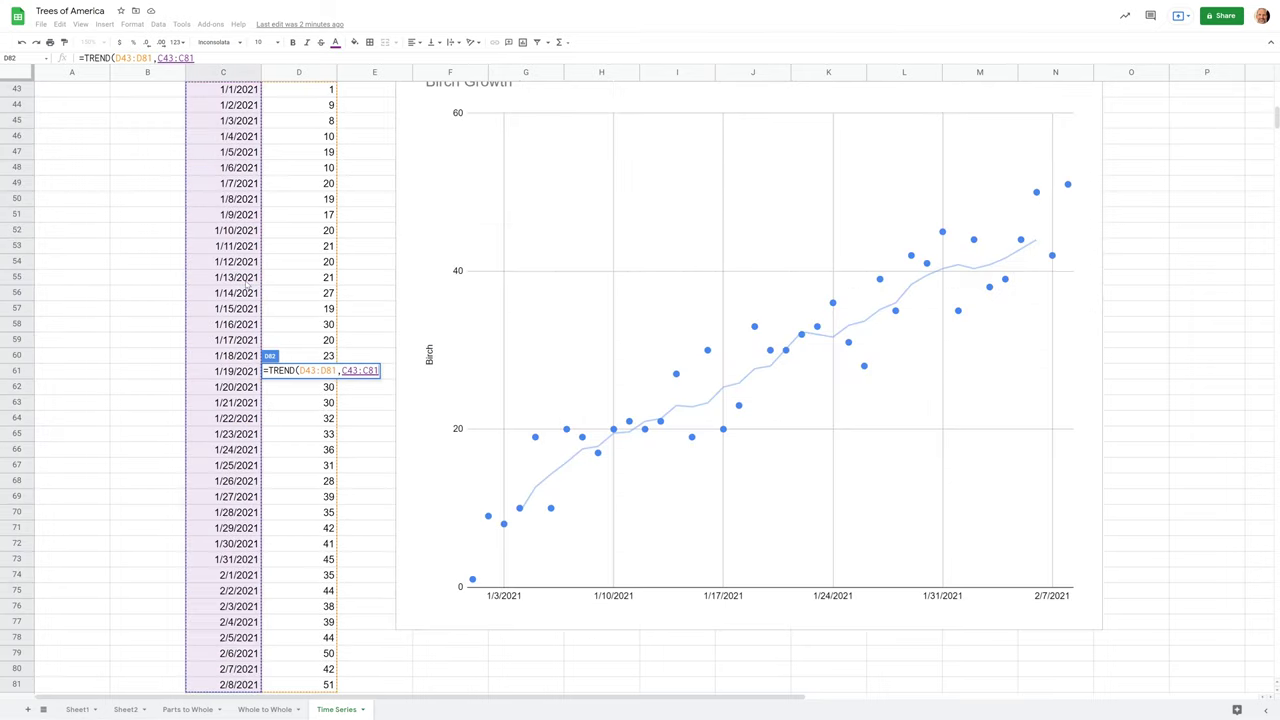
{"action": "type", "text": ","}
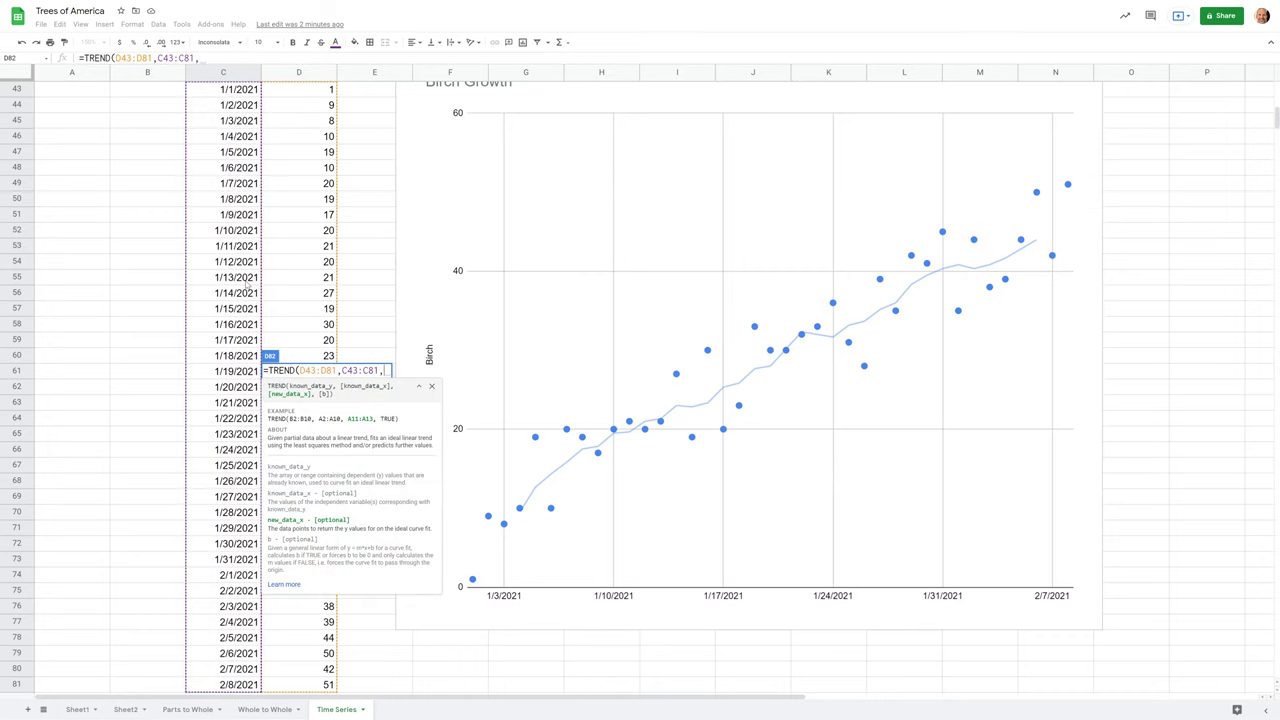
- Finish the TREND formula with the dates C82:C89 as new x data and TRUE as the b argument, and enter it
{"action": "scroll", "coordinate": [355, 271], "scroll_direction": "down", "scroll_amount": 8}
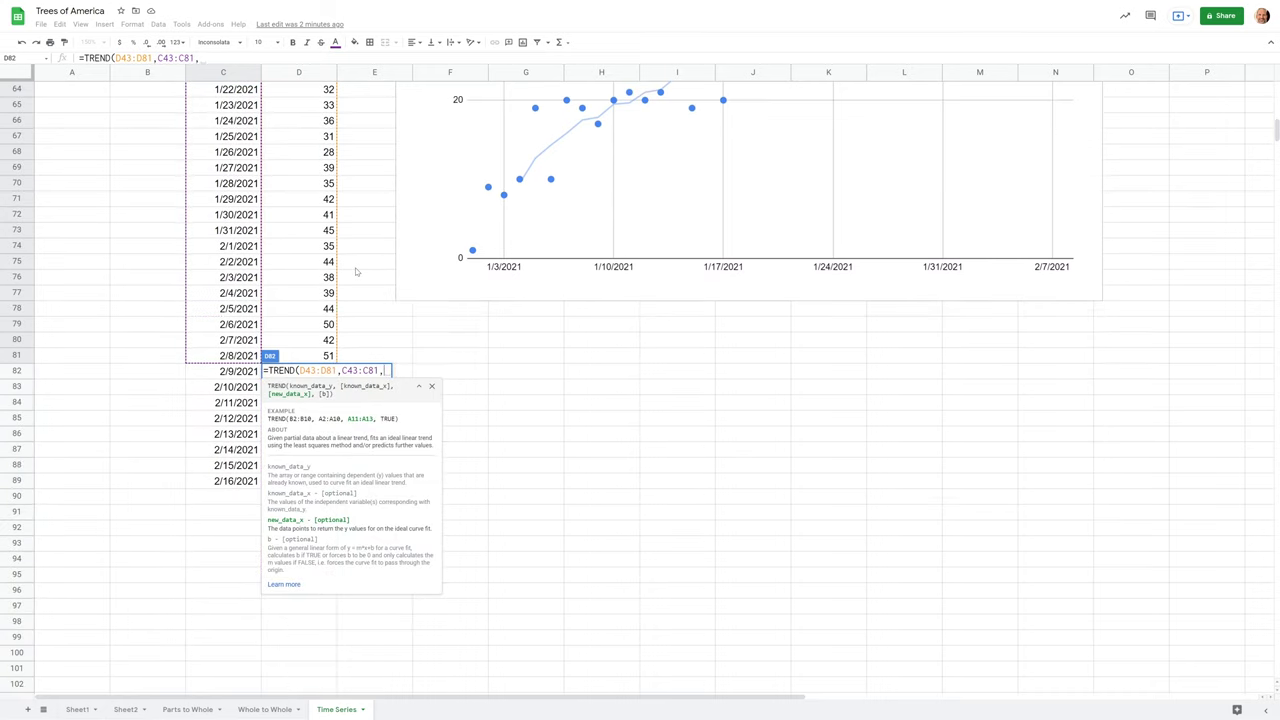
{"action": "scroll", "coordinate": [355, 271], "scroll_direction": "down", "scroll_amount": 2}
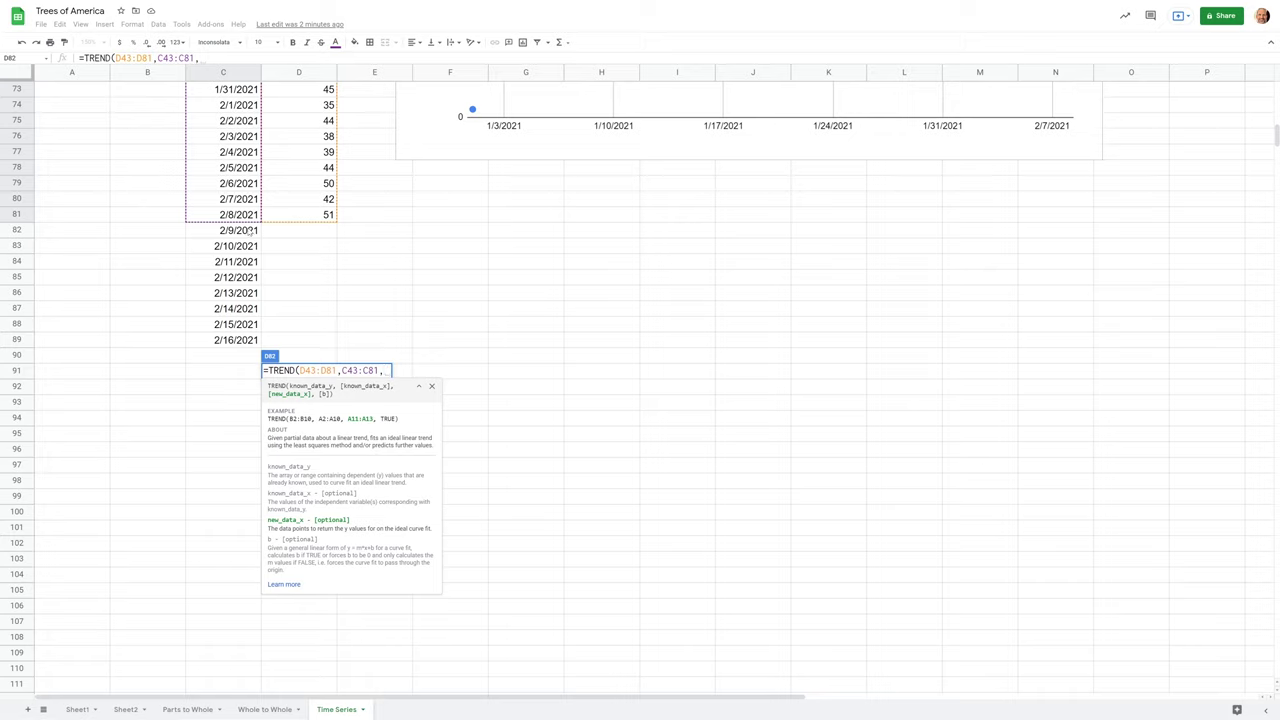
{"action": "left_click_drag", "start_coordinate": [249, 232], "coordinate": [241, 340]}
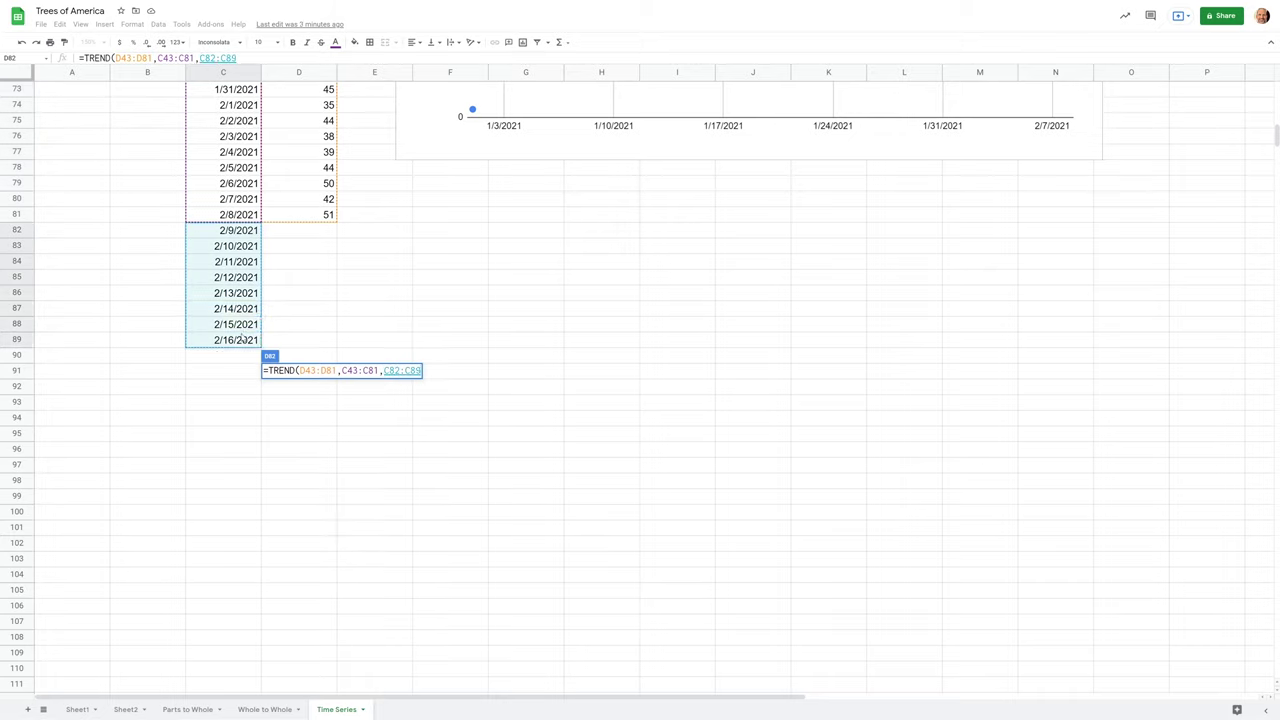
{"action": "type", "text": ","}
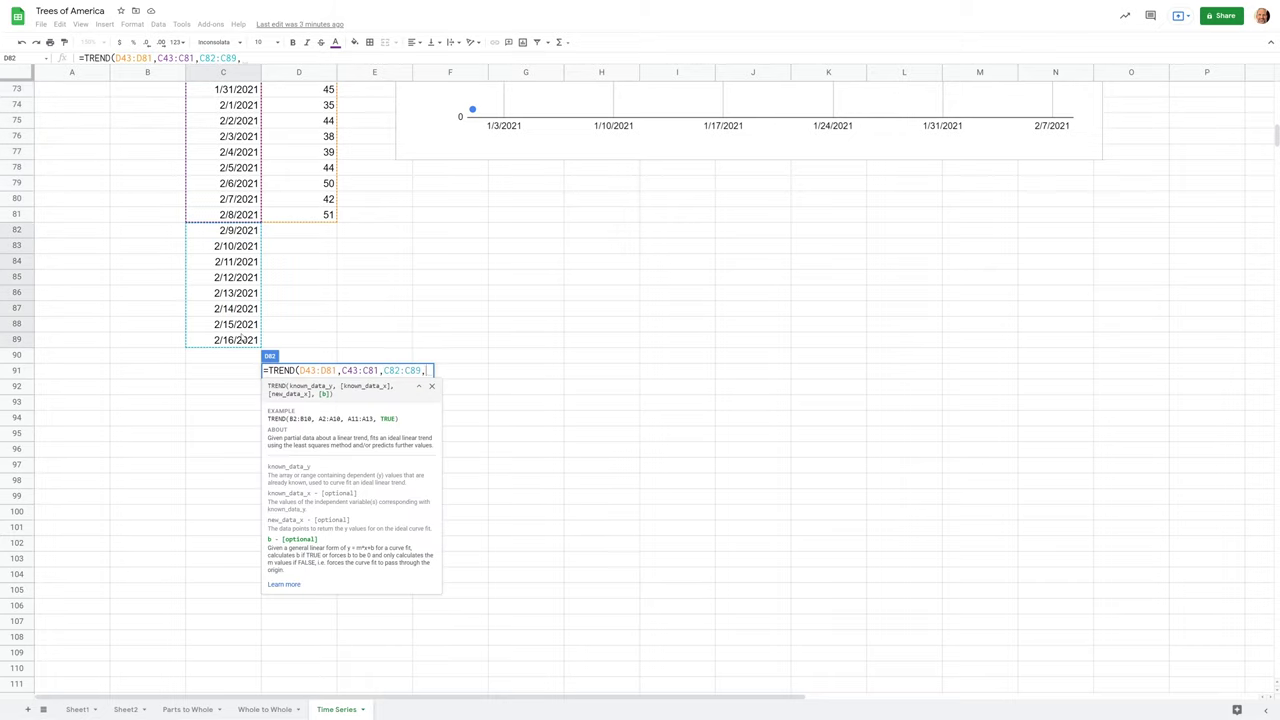
{"action": "type", "text": "t"}
{"action": "key", "text": "BackSpace"}
{"action": "type", "text": "T"}
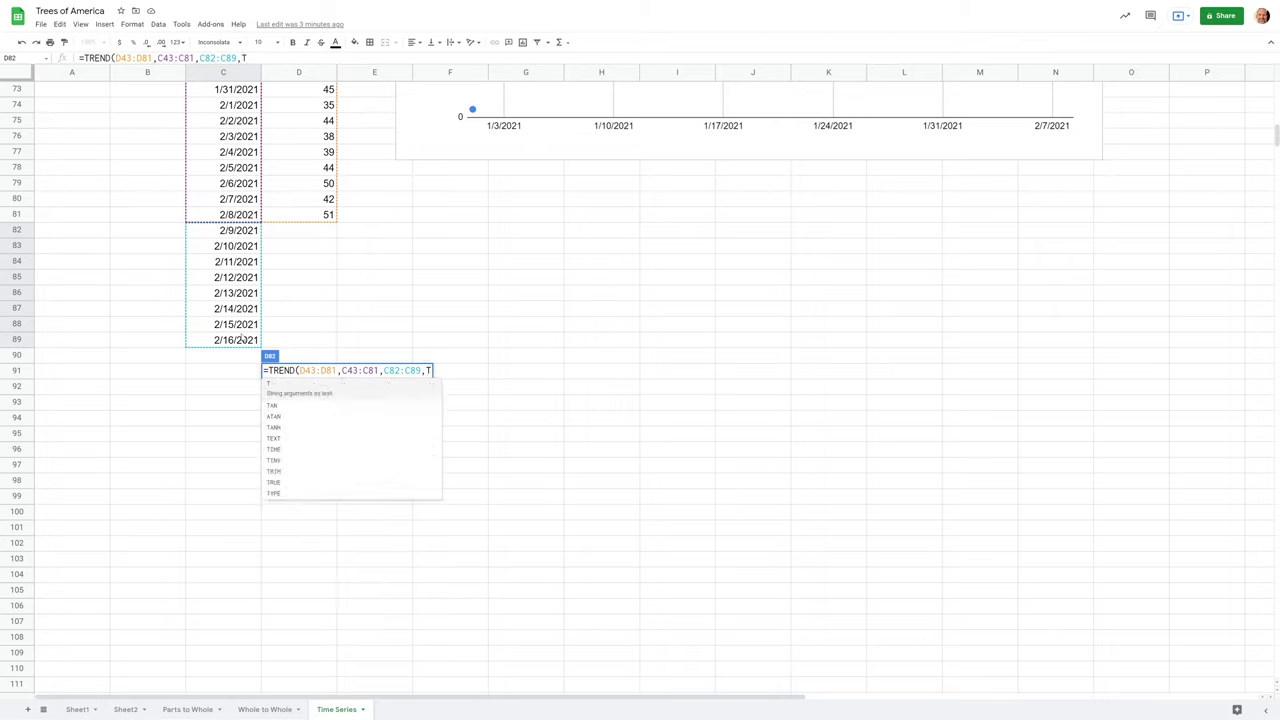
{"action": "type", "text": "RUE)"}
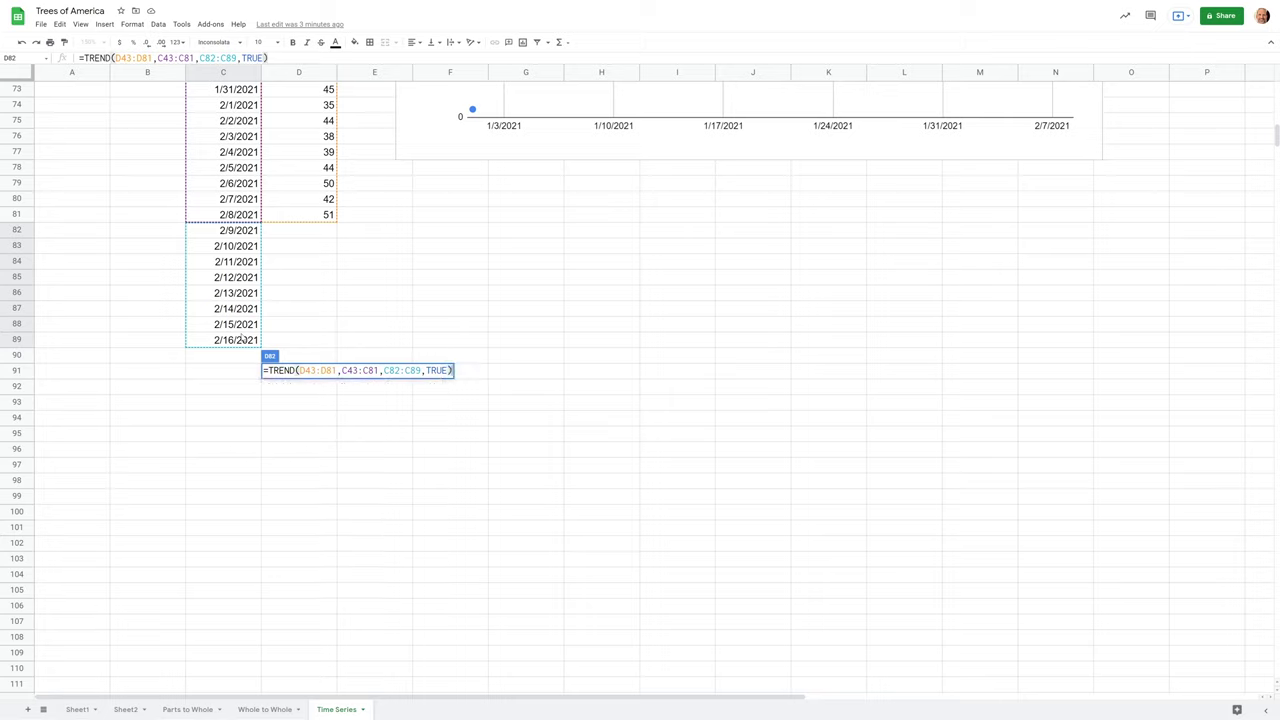
{"action": "key", "text": "Return"}
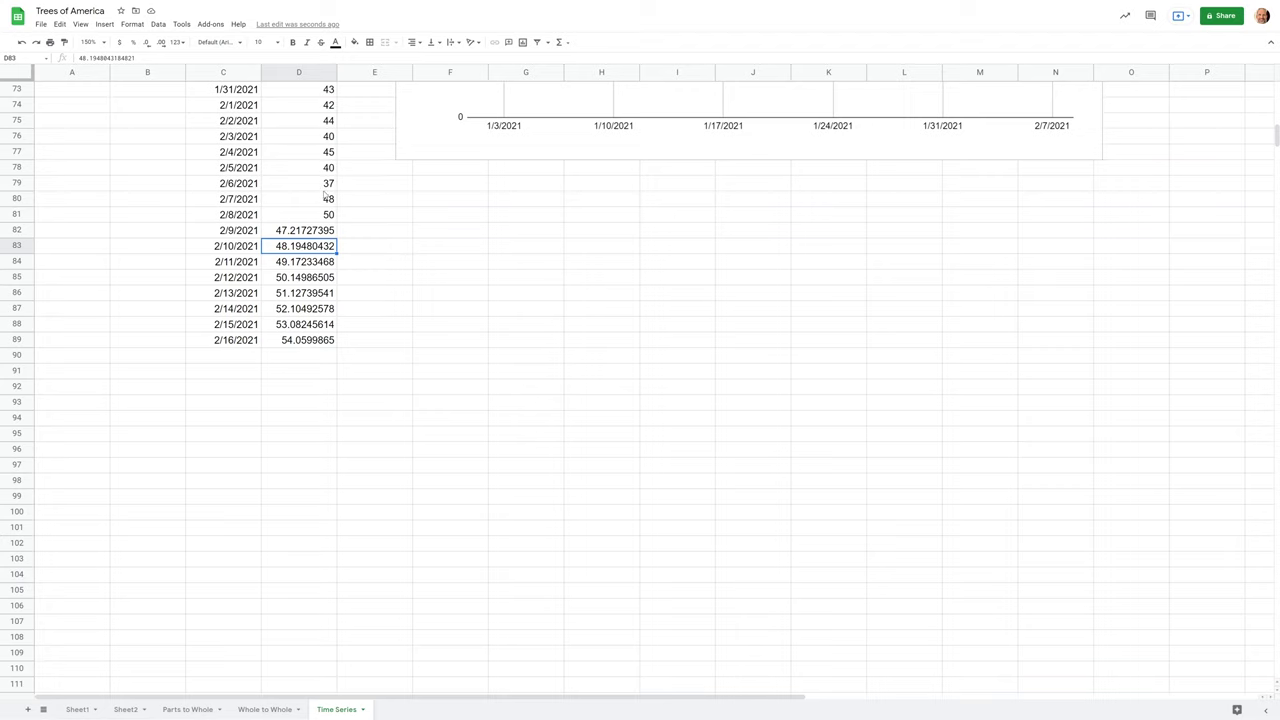
- Compare the forecast Birch values in D82:D89 with the points and date span plotted in the Birch Growth chart
{"action": "scroll", "coordinate": [340, 230], "scroll_direction": "up", "scroll_amount": 5}
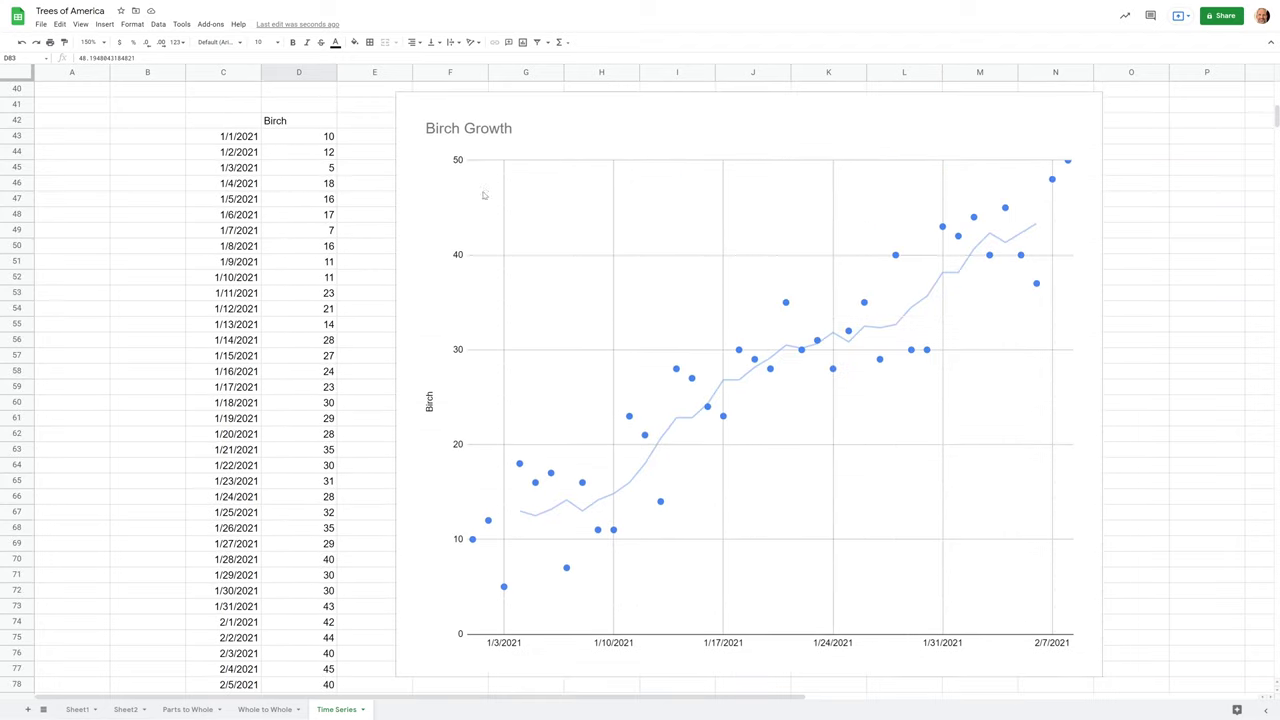
{"action": "scroll", "coordinate": [475, 211], "scroll_direction": "down", "scroll_amount": 3}
{"action": "scroll", "coordinate": [475, 211], "scroll_direction": "up", "scroll_amount": 4}
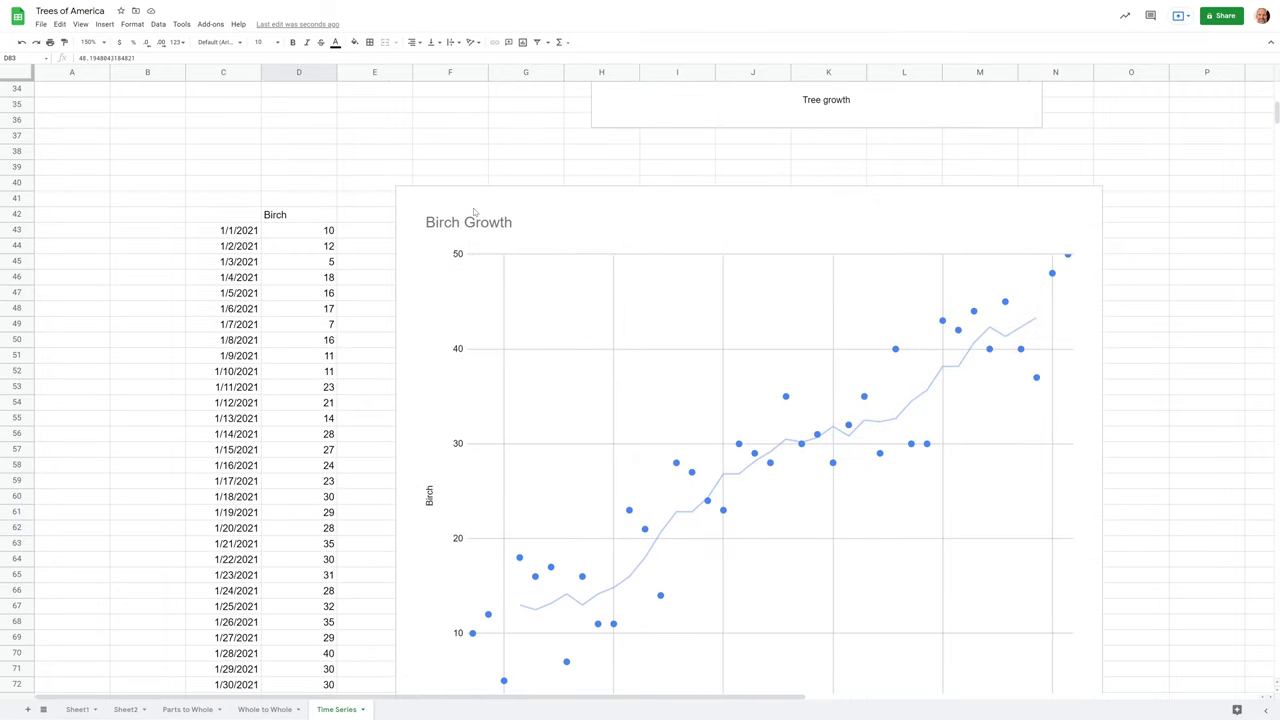
{"action": "left_click", "coordinate": [560, 268]}
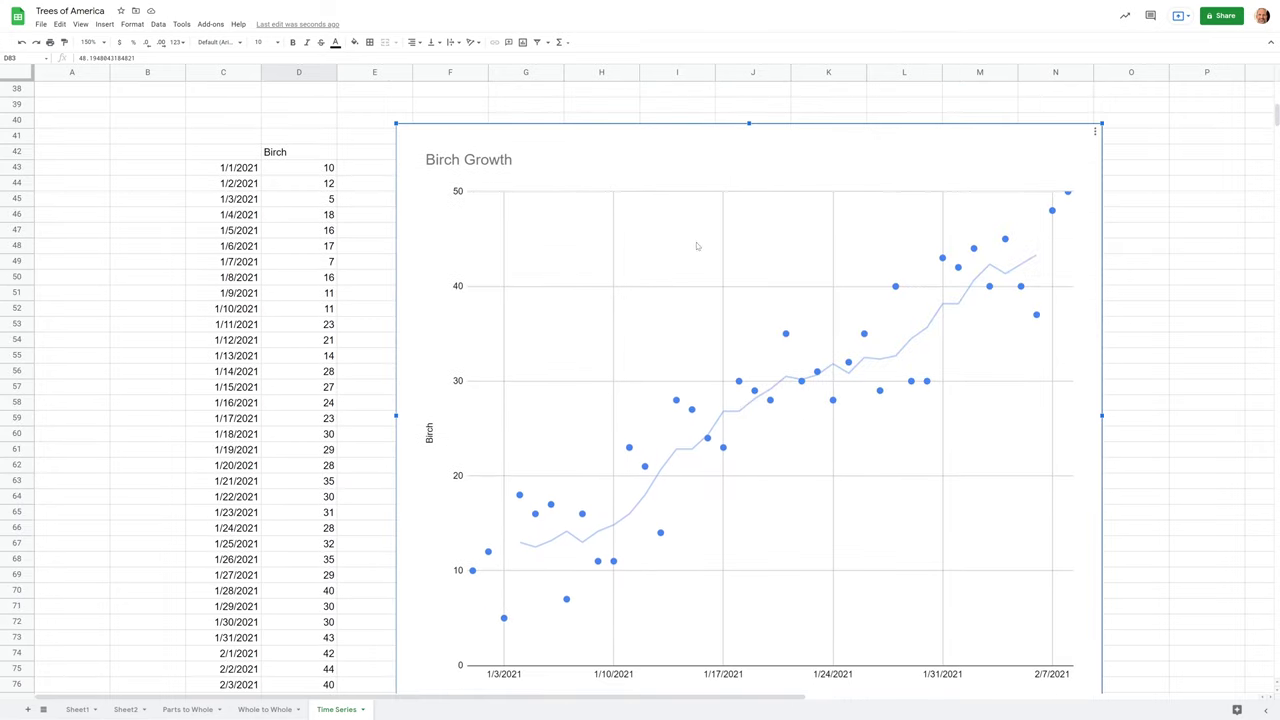
{"action": "scroll", "coordinate": [690, 250], "scroll_direction": "down", "scroll_amount": 2}
{"action": "scroll", "coordinate": [672, 268], "scroll_direction": "up", "scroll_amount": 2}
{"action": "scroll", "coordinate": [470, 378], "scroll_direction": "down", "scroll_amount": 5}
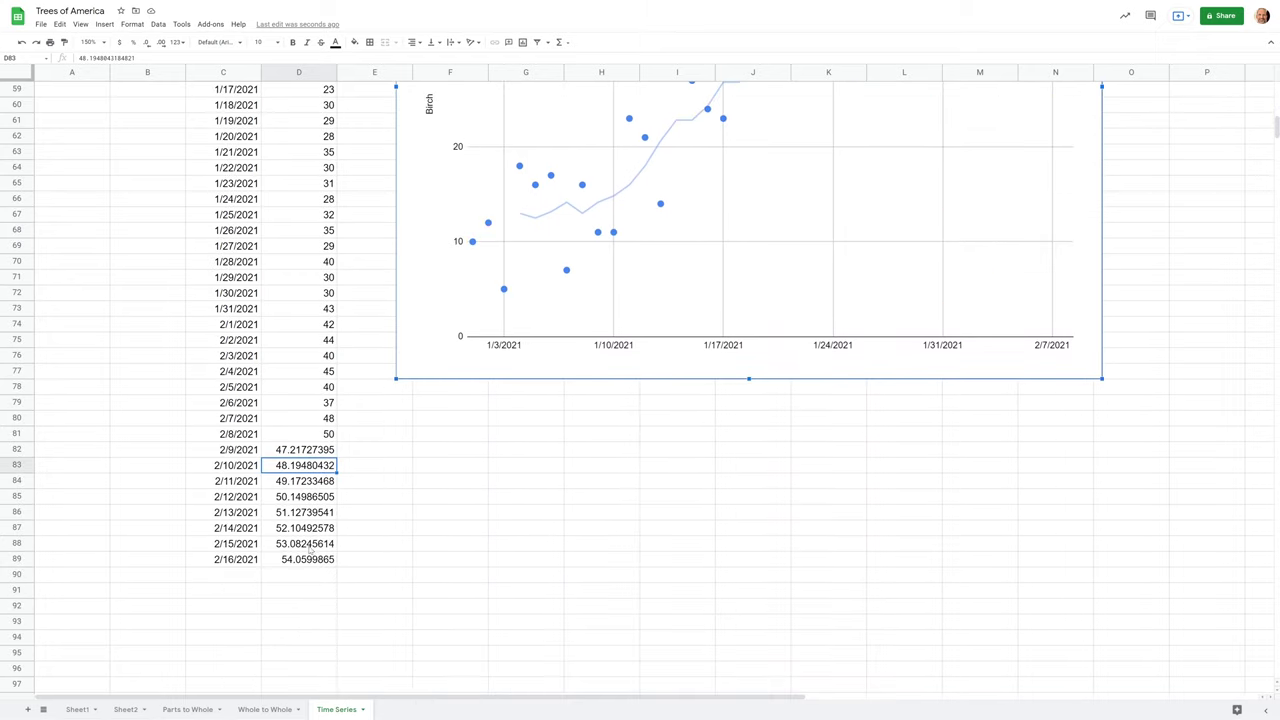
- Extend the Birch Growth chart's data range to C42:D89 so it includes the forecast rows
{"action": "scroll", "coordinate": [855, 286], "scroll_direction": "up", "scroll_amount": 6}
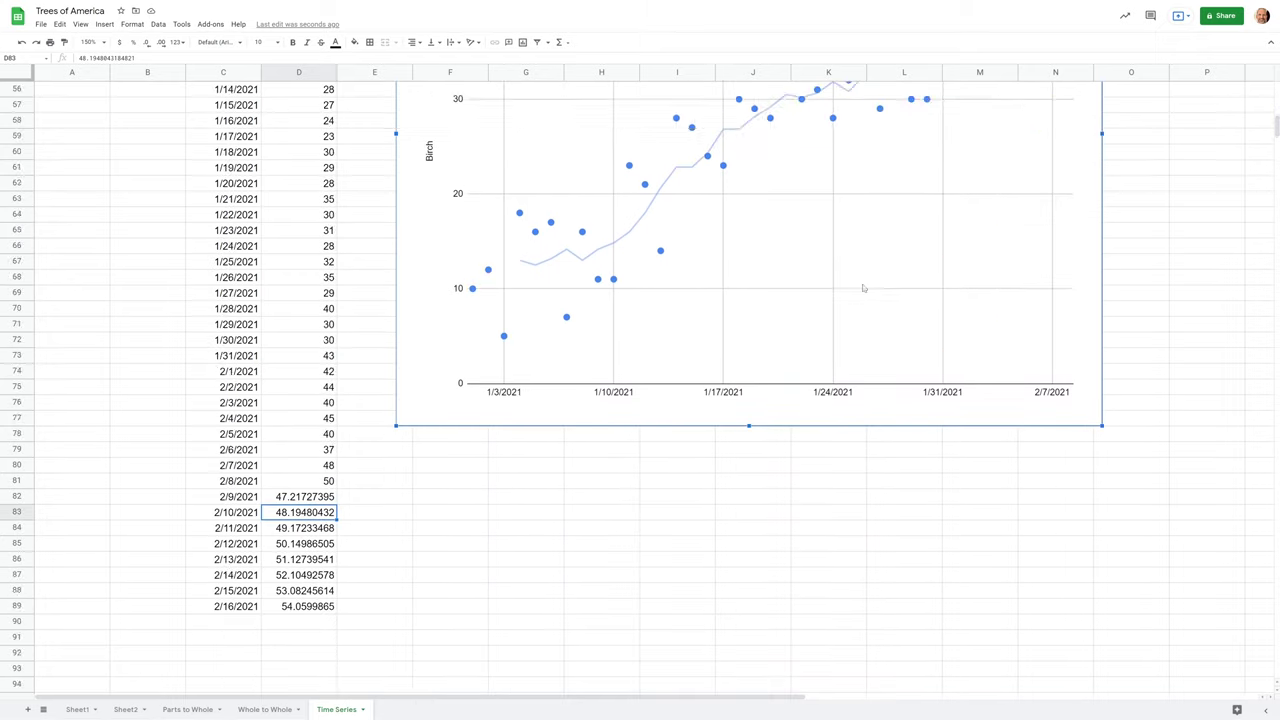
{"action": "left_click", "coordinate": [1095, 226]}
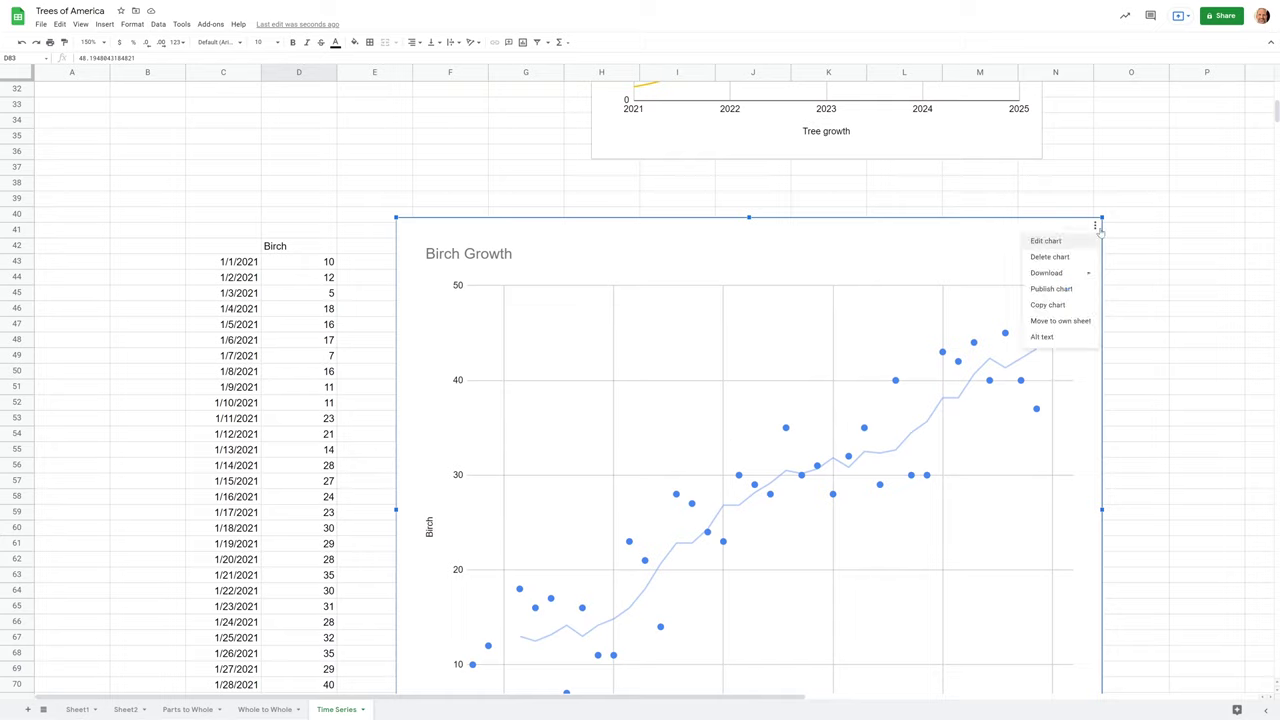
{"action": "left_click", "coordinate": [1150, 154]}
{"action": "left_click_drag", "start_coordinate": [1154, 153], "coordinate": [1148, 153]}
{"action": "type", "text": "9"}
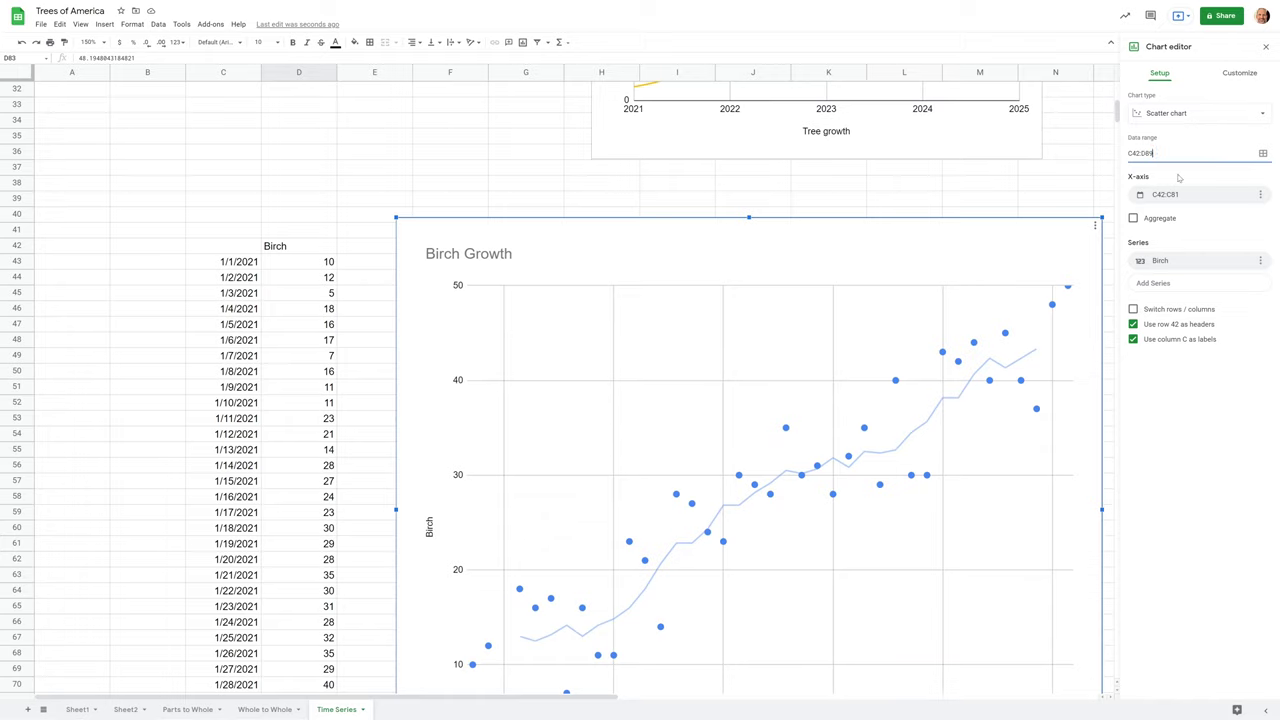
{"action": "left_click", "coordinate": [1178, 177]}
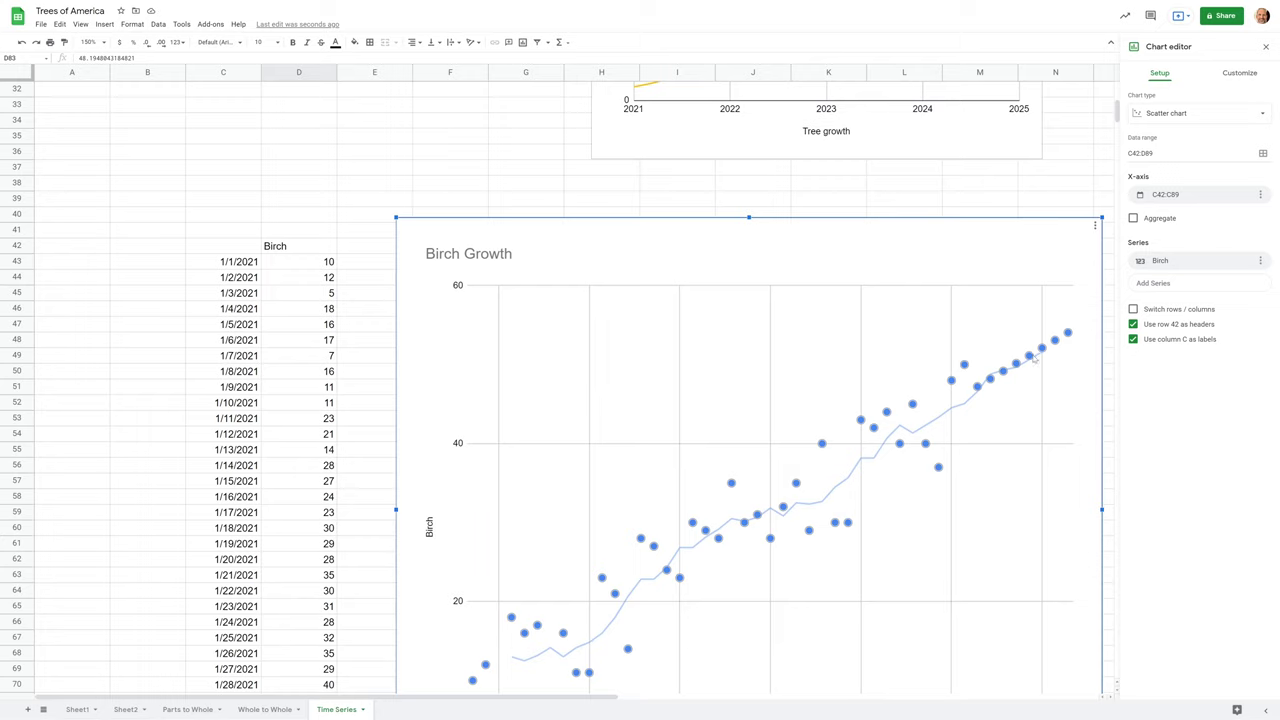
{"action": "scroll", "coordinate": [1016, 188], "scroll_direction": "down", "scroll_amount": 2}
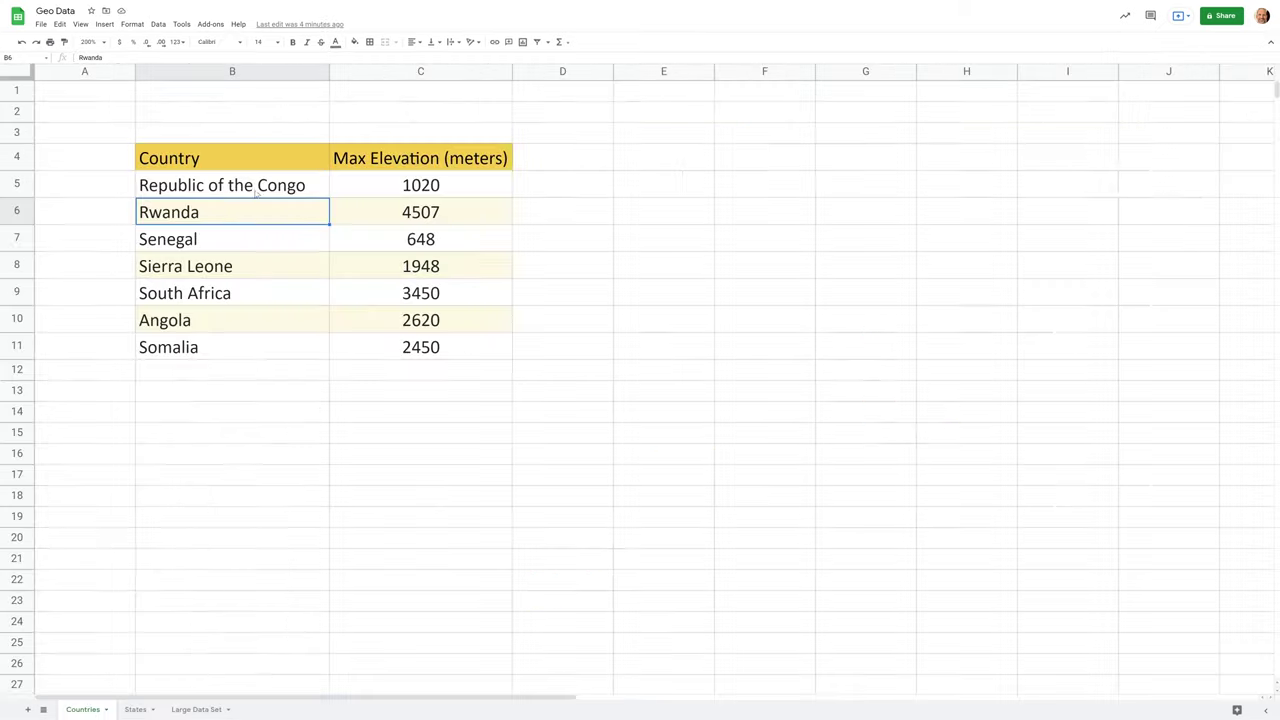
- Review the country names and their maximum elevations in the Geo Data table, B4:C11
{"action": "left_click_drag", "start_coordinate": [240, 191], "coordinate": [258, 311]}
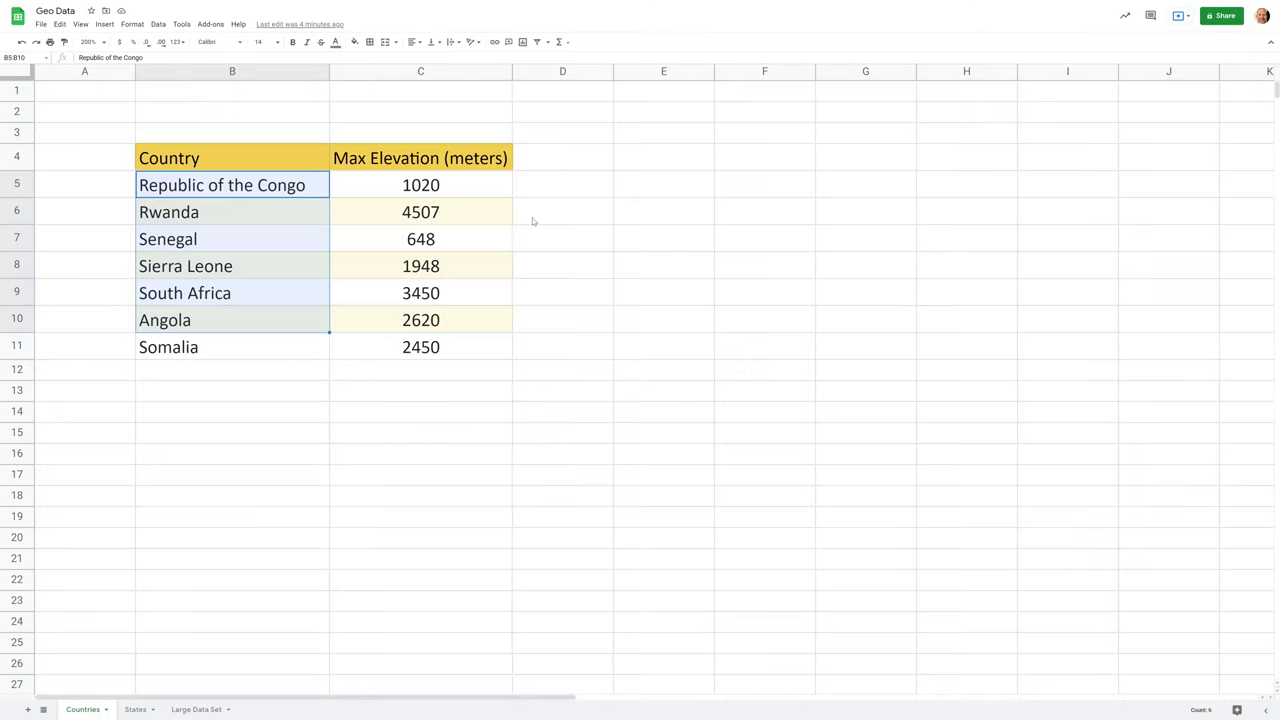
{"action": "left_click_drag", "start_coordinate": [290, 158], "coordinate": [353, 347]}
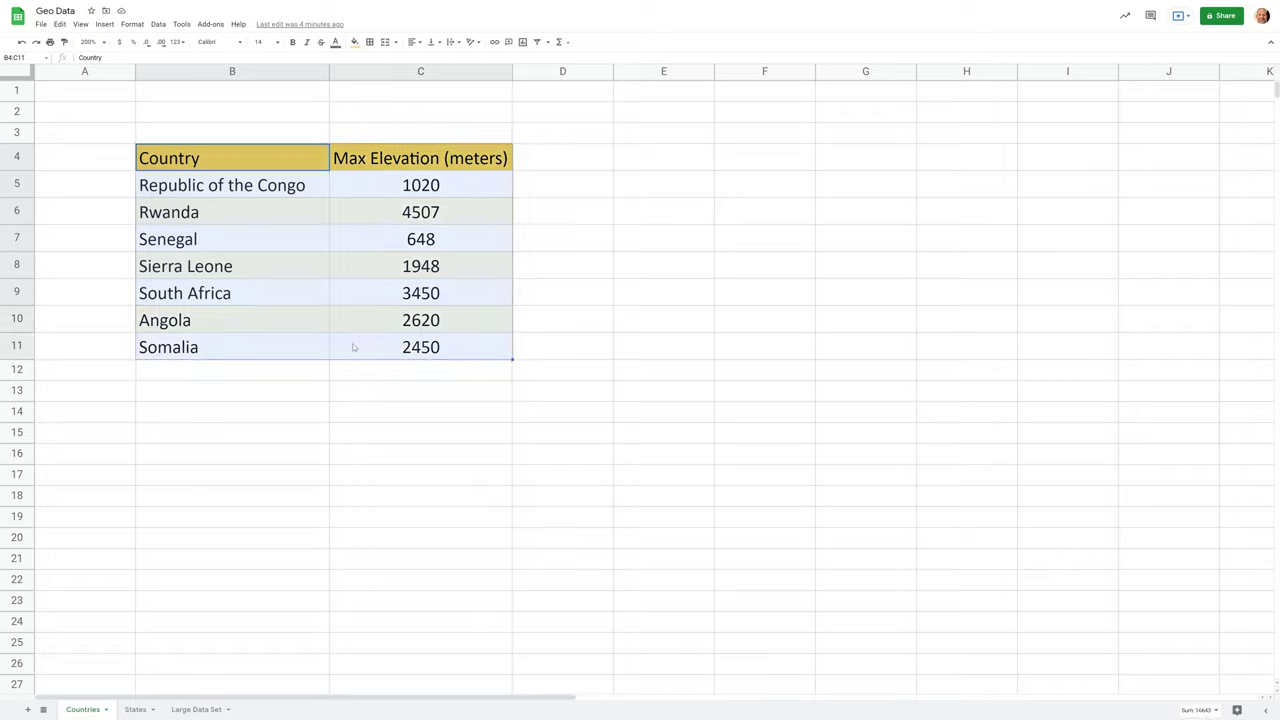
{"action": "left_click", "coordinate": [274, 303]}
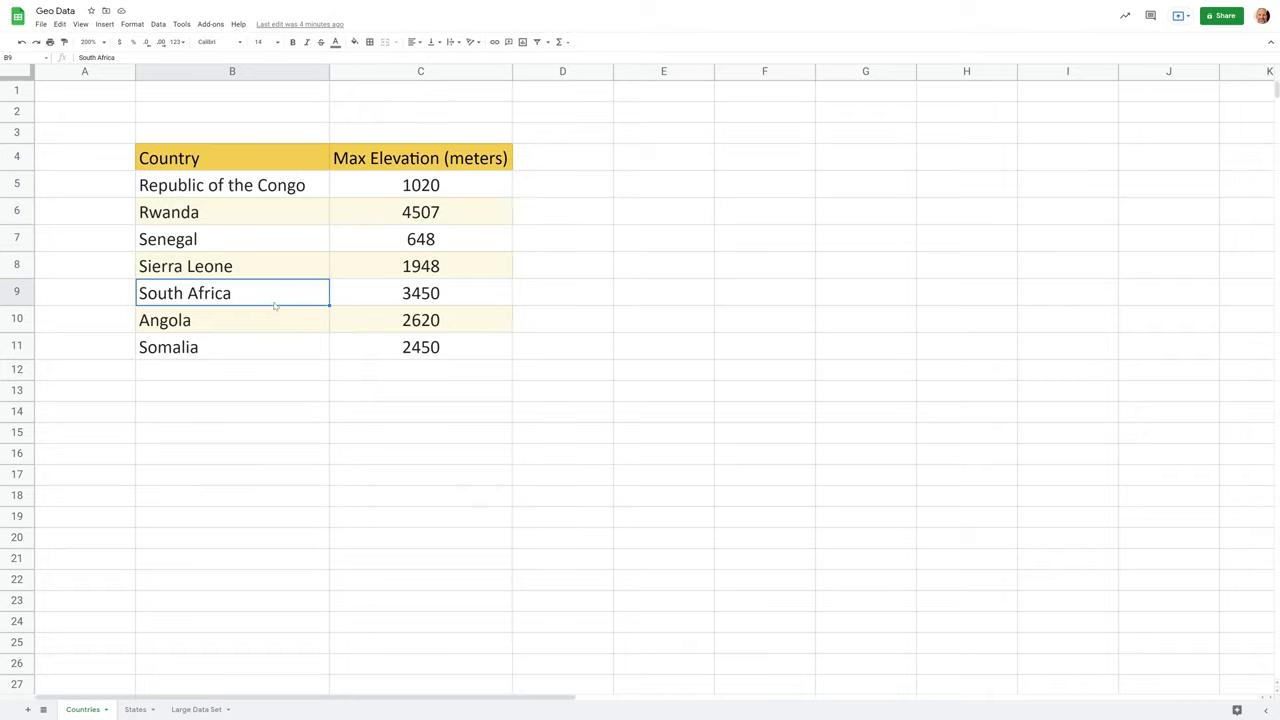
{"action": "left_click_drag", "start_coordinate": [312, 162], "coordinate": [274, 339]}
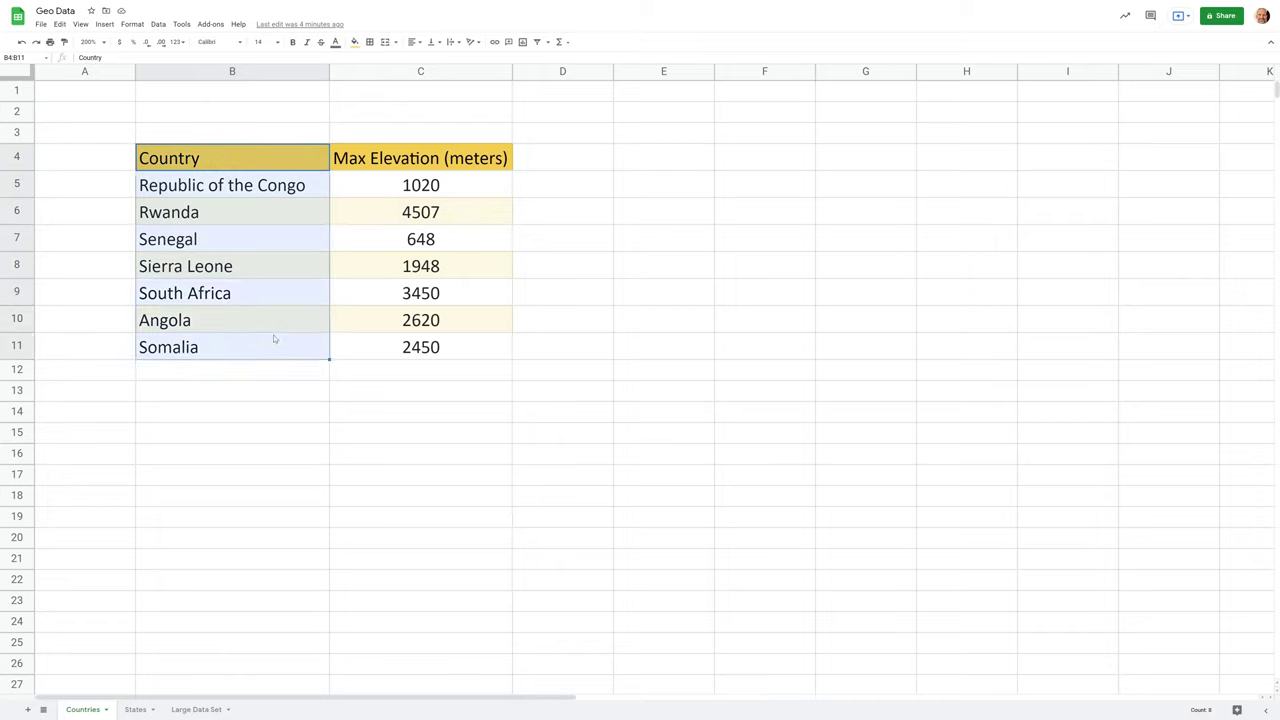
{"action": "left_click_drag", "start_coordinate": [387, 168], "coordinate": [368, 352]}
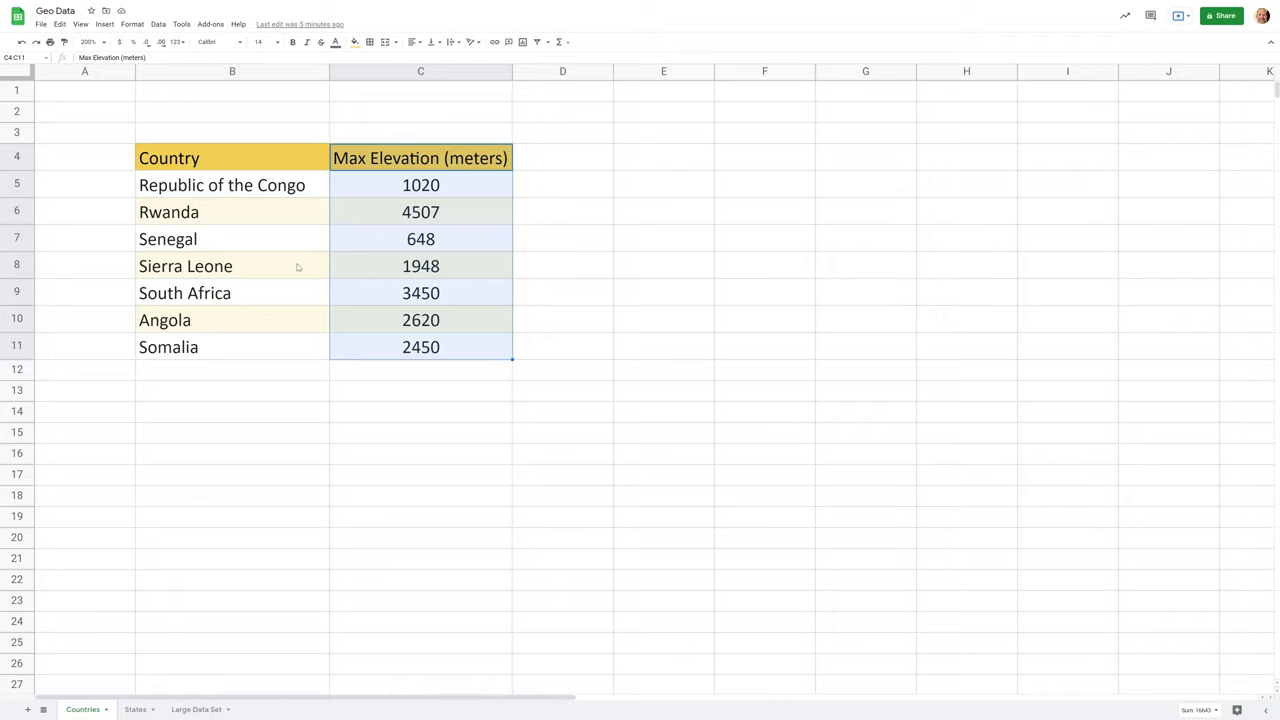
{"action": "left_click", "coordinate": [303, 196]}
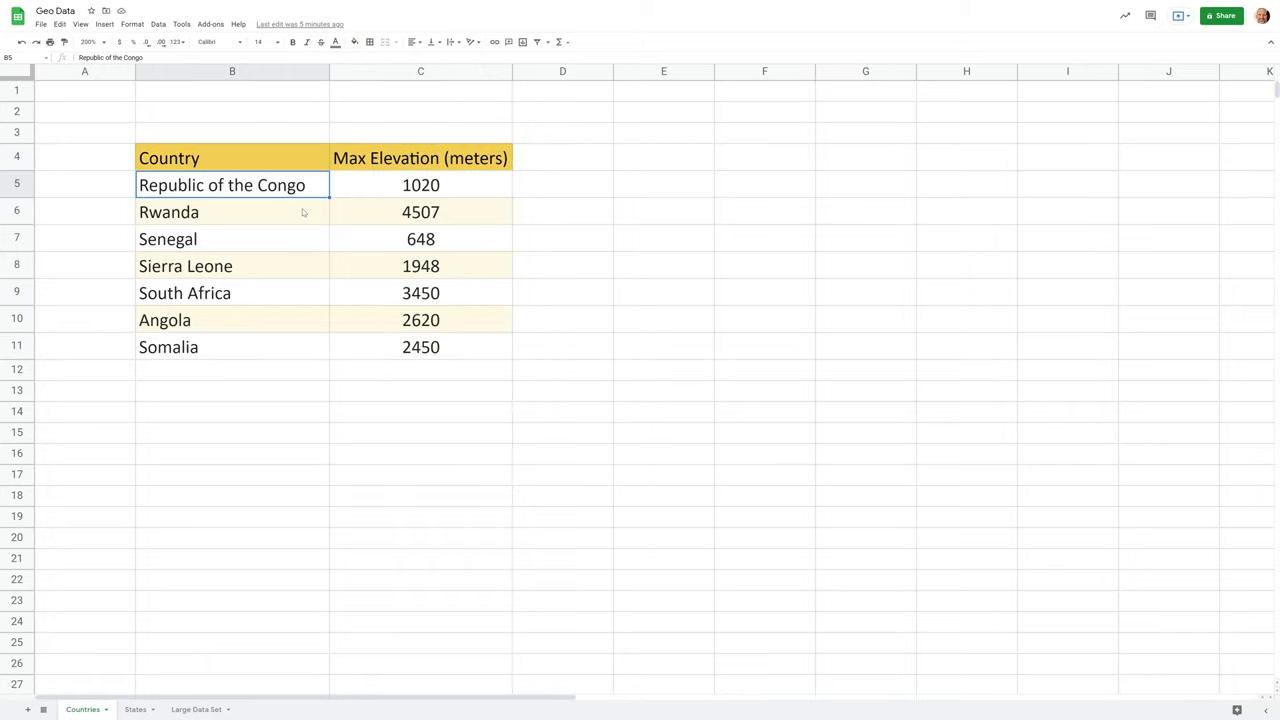
{"action": "left_click", "coordinate": [303, 212]}
- Insert a chart from the table range B4:C11 and place it beside the table, level with the header row
{"action": "left_click_drag", "start_coordinate": [268, 166], "coordinate": [374, 345]}
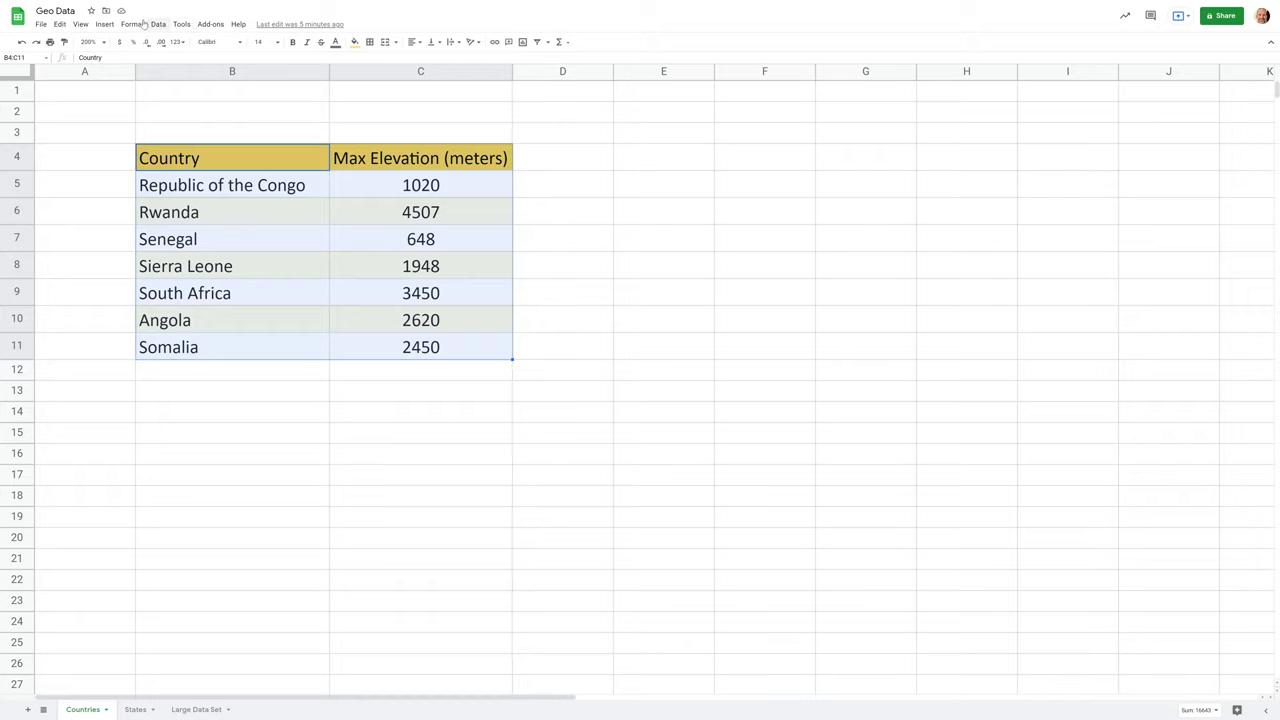
{"action": "left_click", "coordinate": [105, 24]}
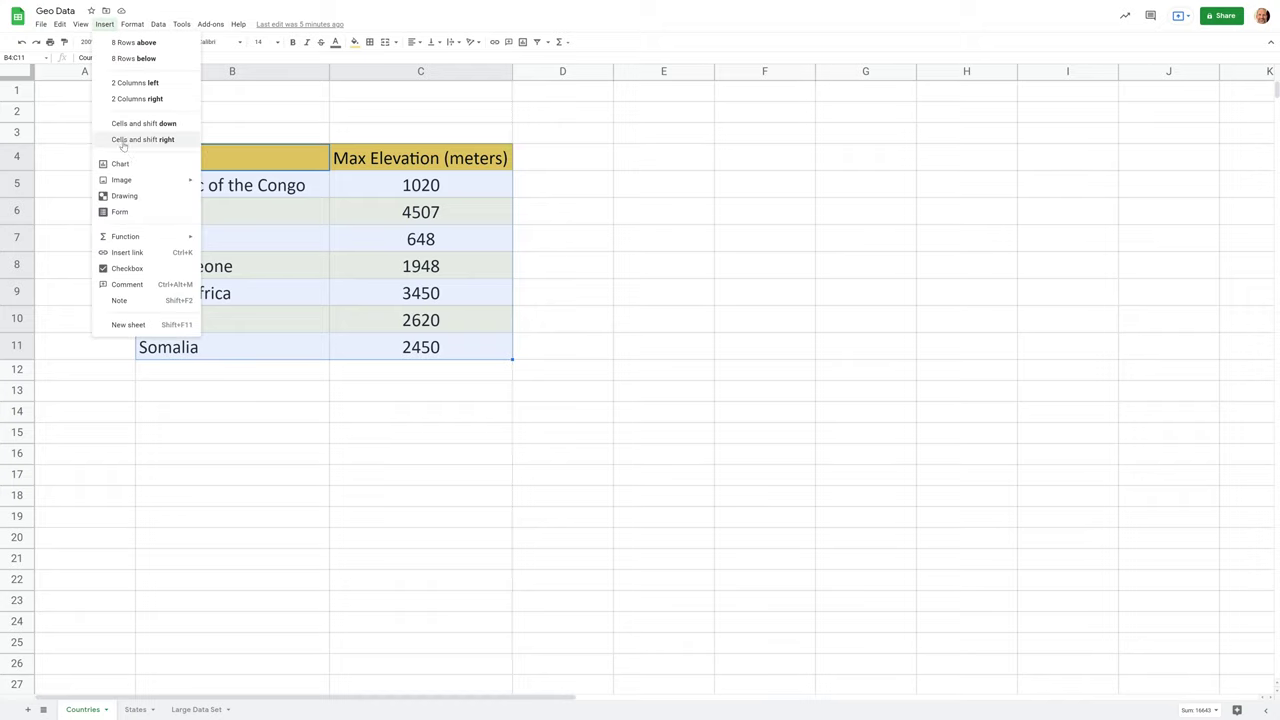
{"action": "left_click", "coordinate": [230, 218]}
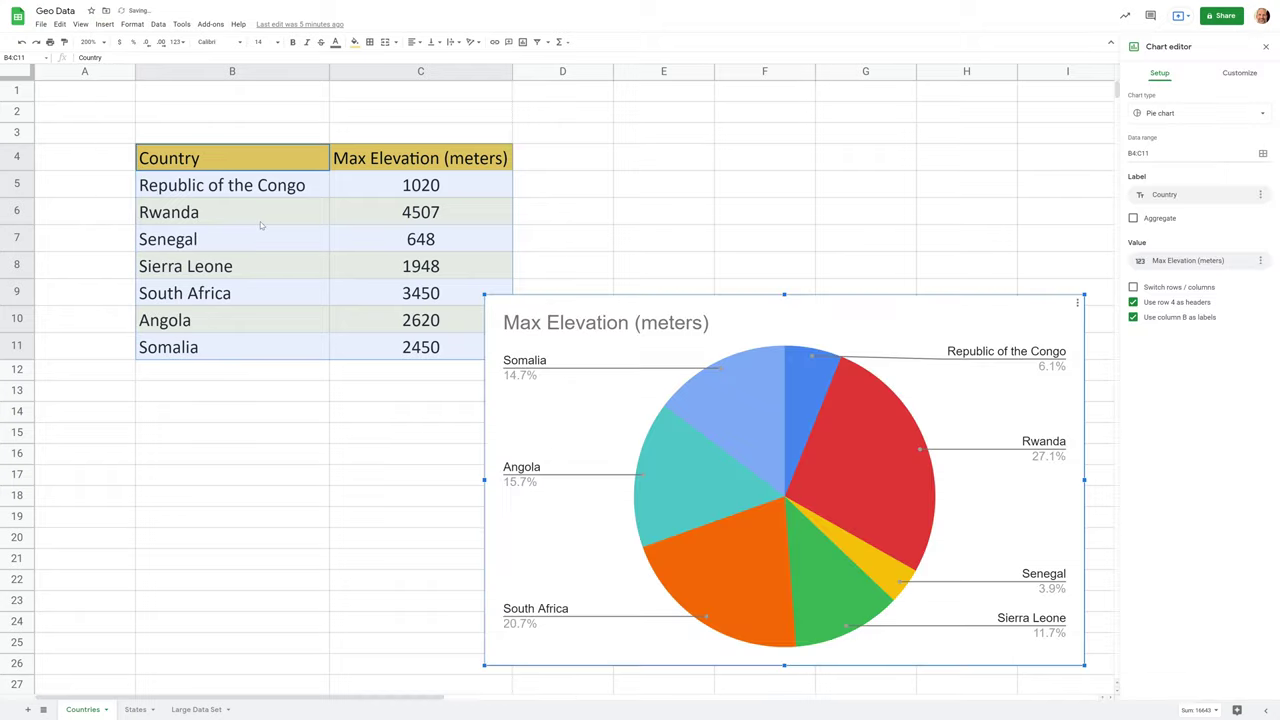
{"action": "left_click_drag", "start_coordinate": [754, 318], "coordinate": [769, 176]}
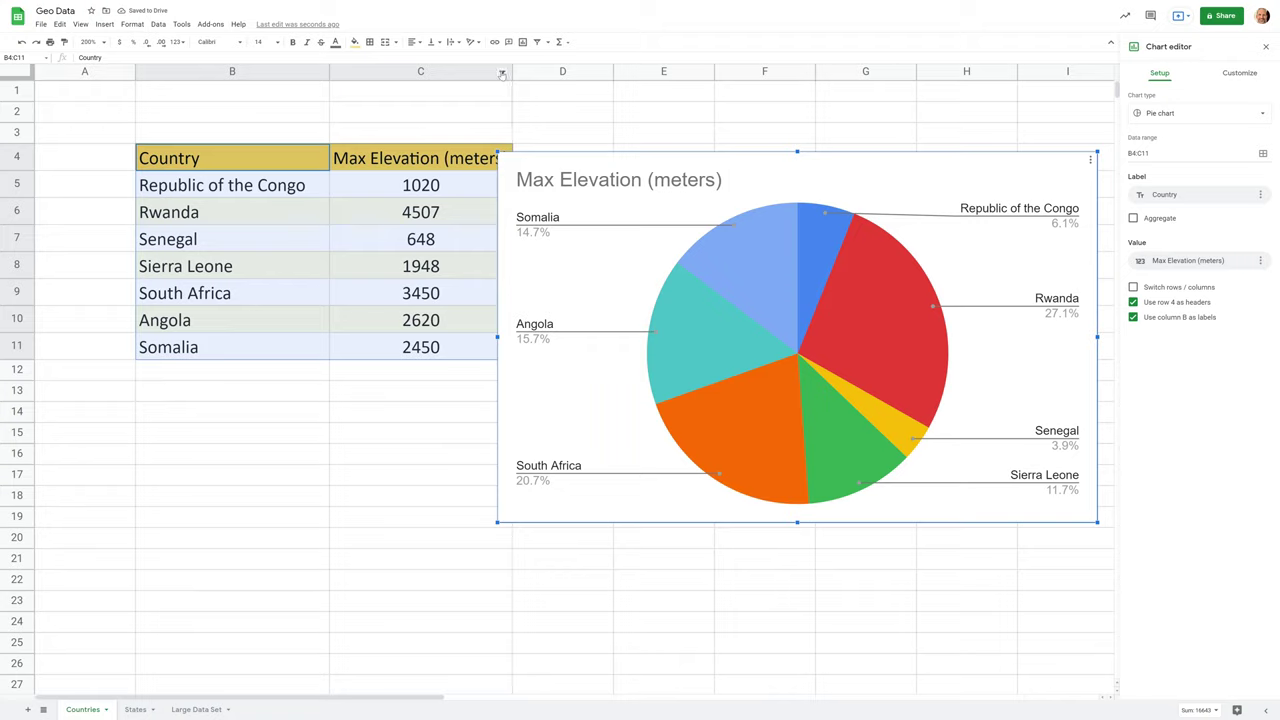
- Adjust the widths of columns A, B and C so the full table shows clear of the chart
{"action": "left_click_drag", "start_coordinate": [511, 72], "coordinate": [460, 72]}
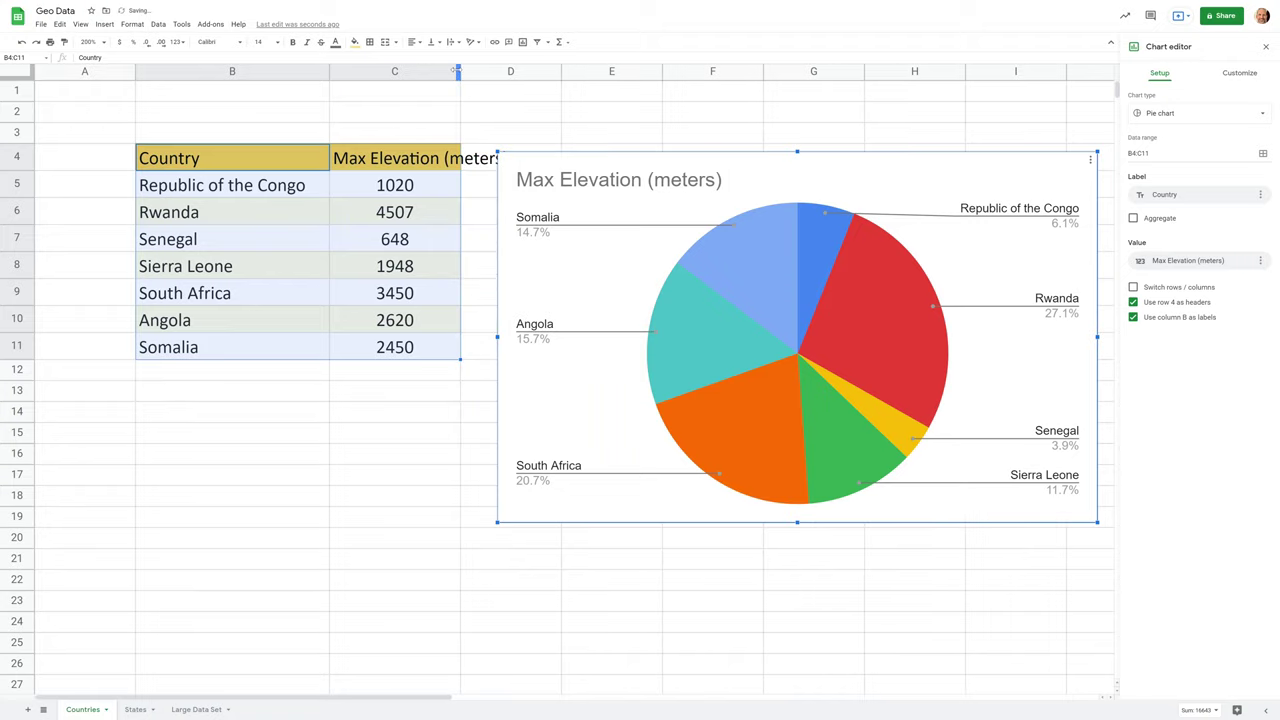
{"action": "mouse_move", "coordinate": [328, 72]}
{"action": "left_mouse_down"}
{"action": "mouse_move", "coordinate": [285, 72]}
{"action": "mouse_move", "coordinate": [310, 72]}
{"action": "left_mouse_up"}
{"action": "left_click_drag", "start_coordinate": [133, 72], "coordinate": [87, 72]}
{"action": "left_click_drag", "start_coordinate": [395, 72], "coordinate": [449, 72]}
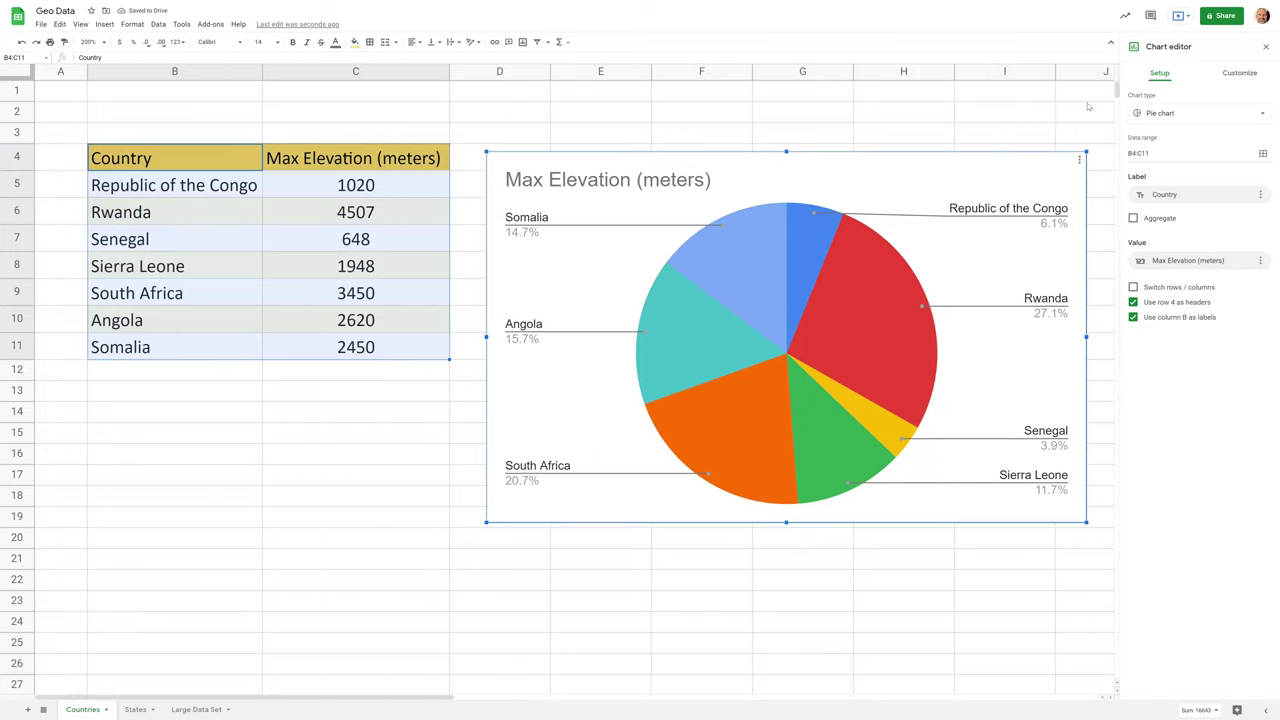
- Change the Max Elevation pie chart's type to Geo chart
{"action": "left_click", "coordinate": [1185, 119]}
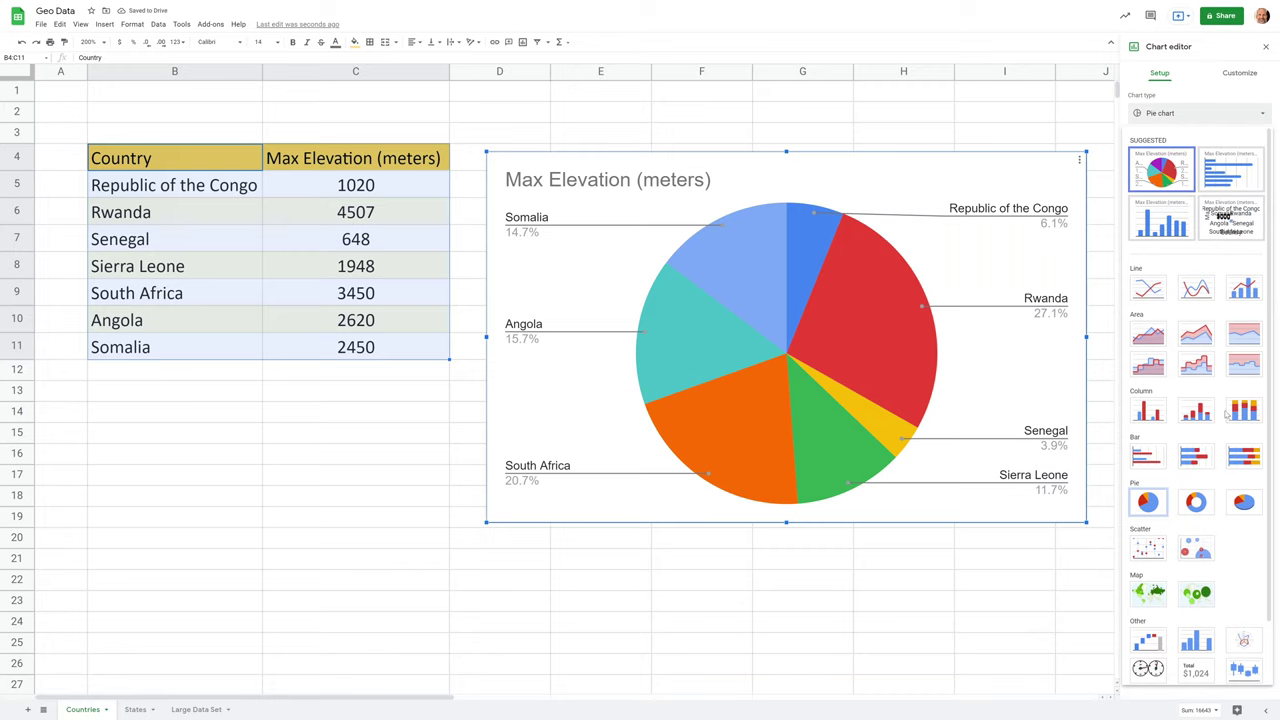
{"action": "scroll", "coordinate": [1204, 425], "scroll_direction": "down", "scroll_amount": 2}
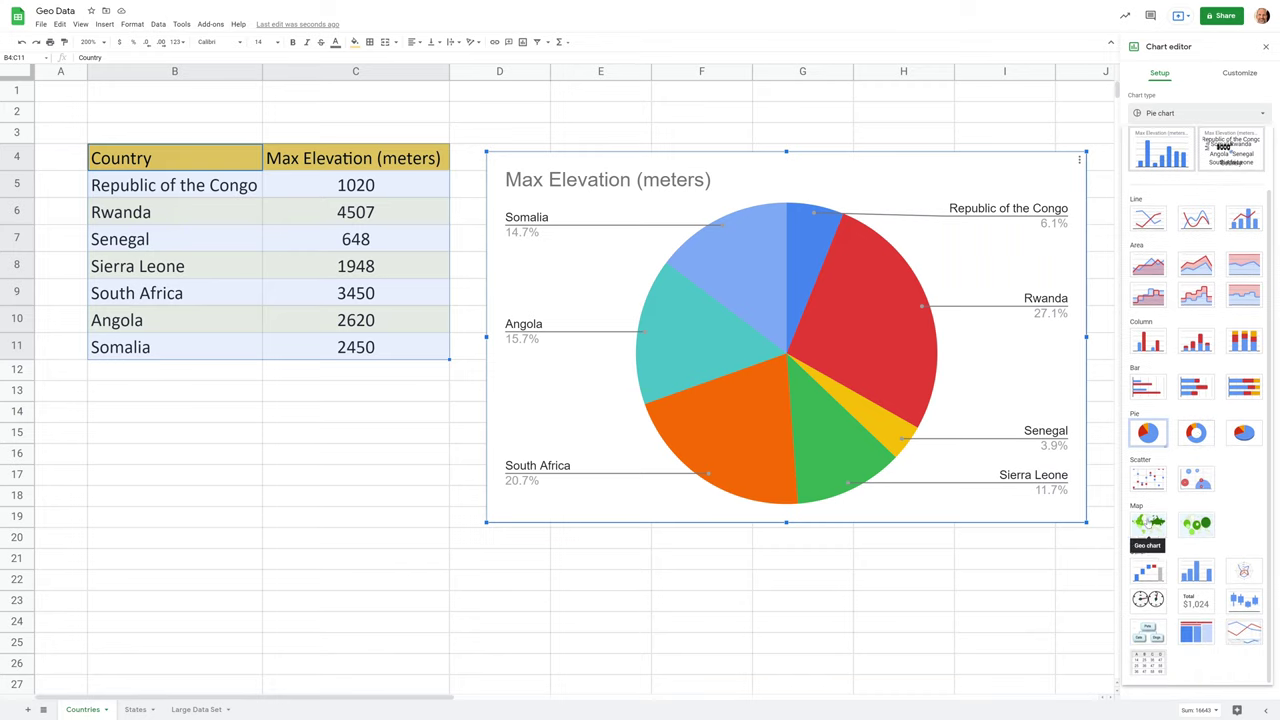
{"action": "left_click", "coordinate": [1147, 520]}
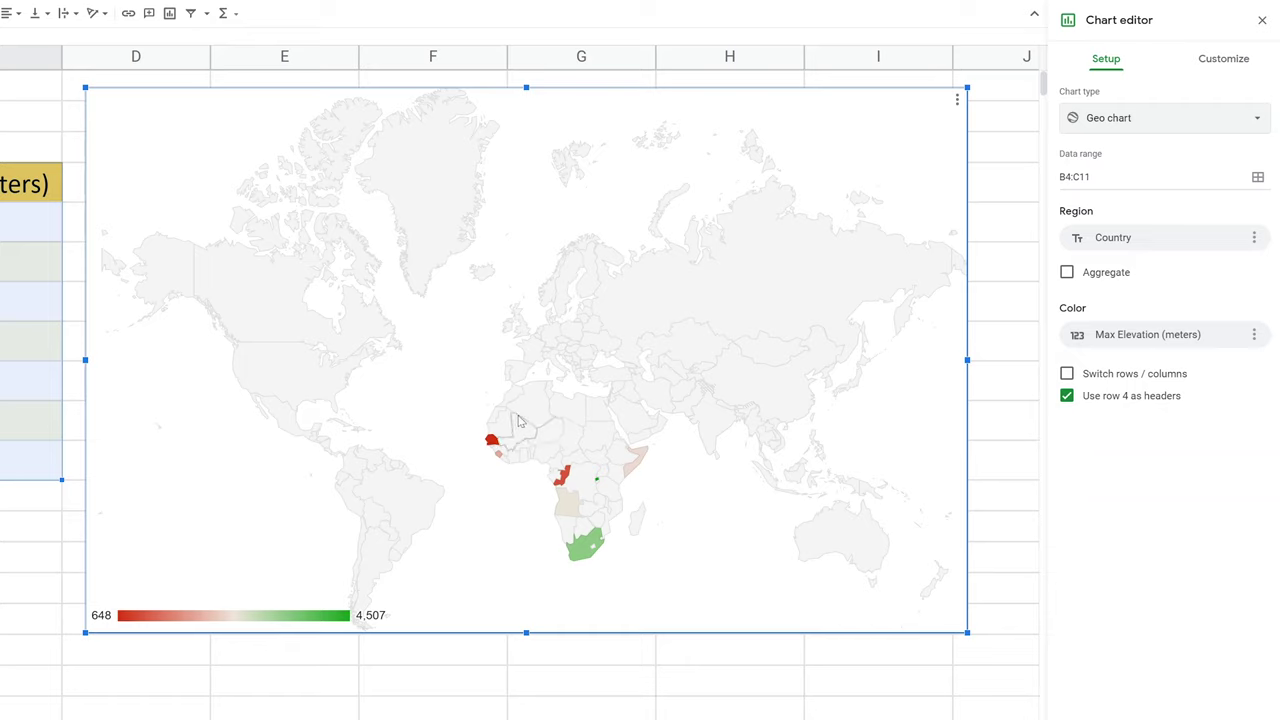
- Set the geo chart's region to Africa
{"action": "left_click", "coordinate": [1224, 62]}
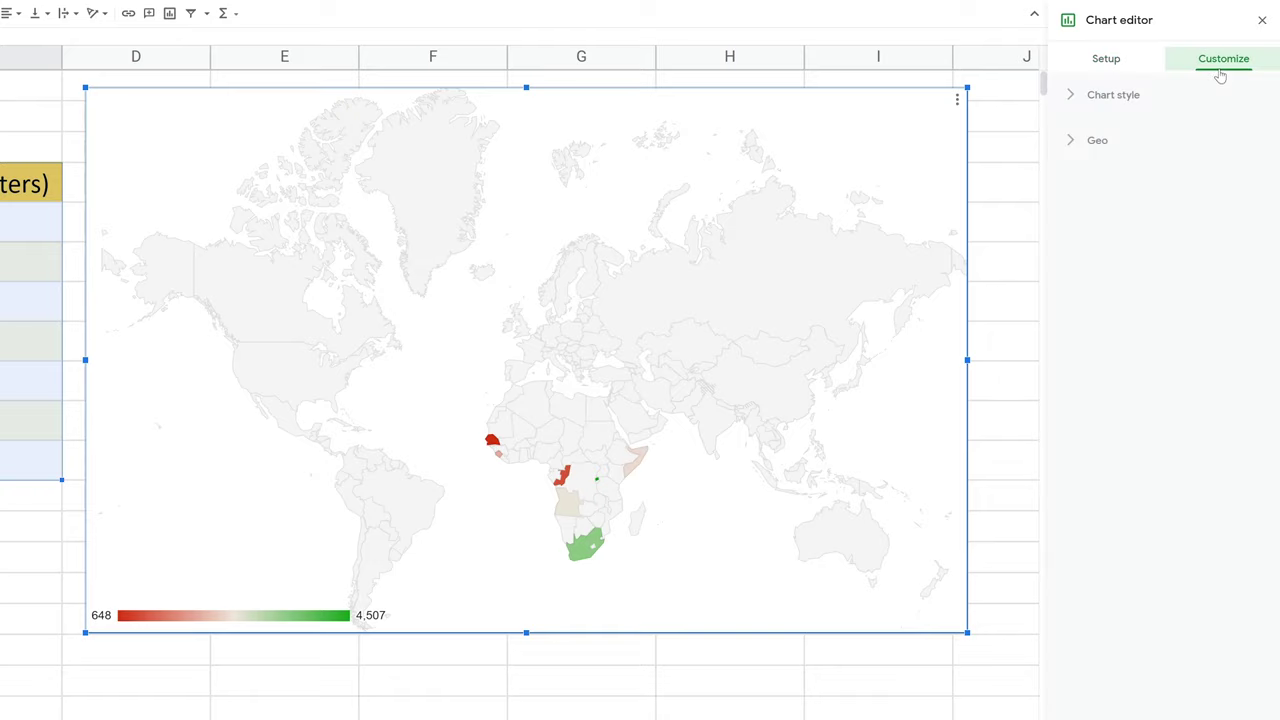
{"action": "left_click", "coordinate": [1072, 140]}
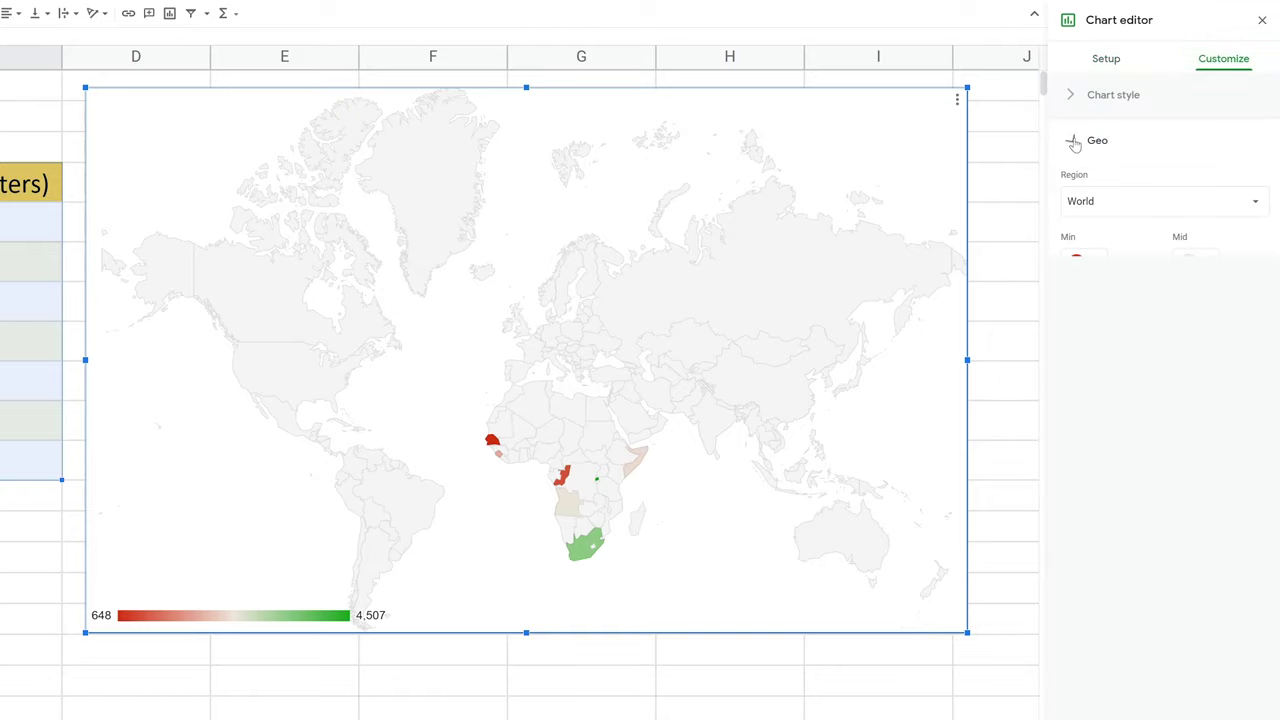
{"action": "left_click", "coordinate": [1093, 201]}
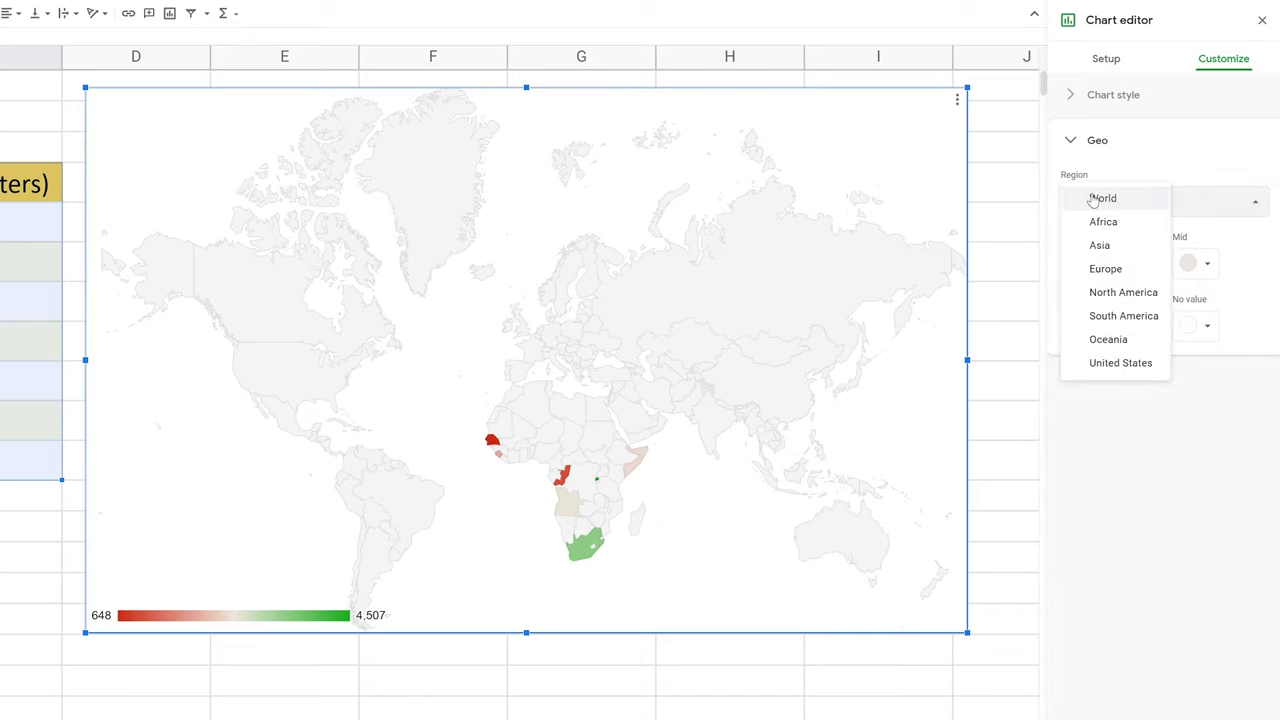
{"action": "left_click", "coordinate": [1093, 222]}
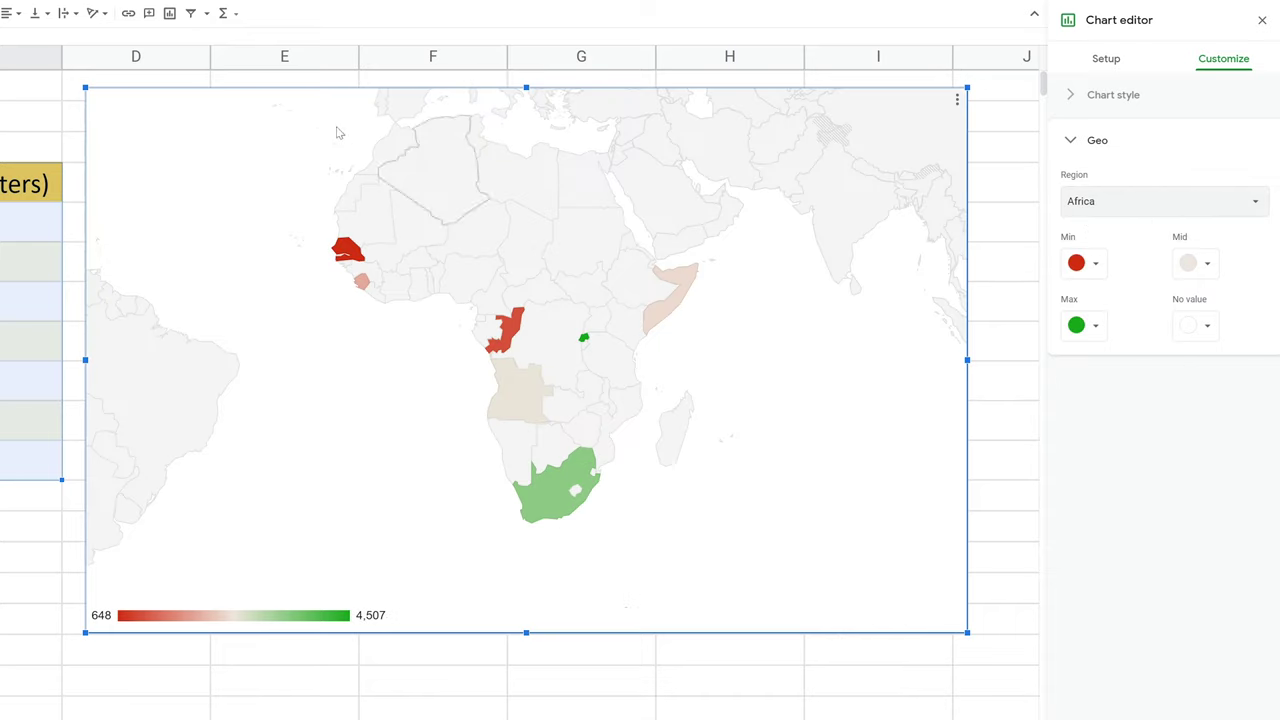
- Compare the shading of the countries on the map, such as the Republic of the Congo, with the table's elevations
{"action": "mouse_move", "coordinate": [519, 386]}
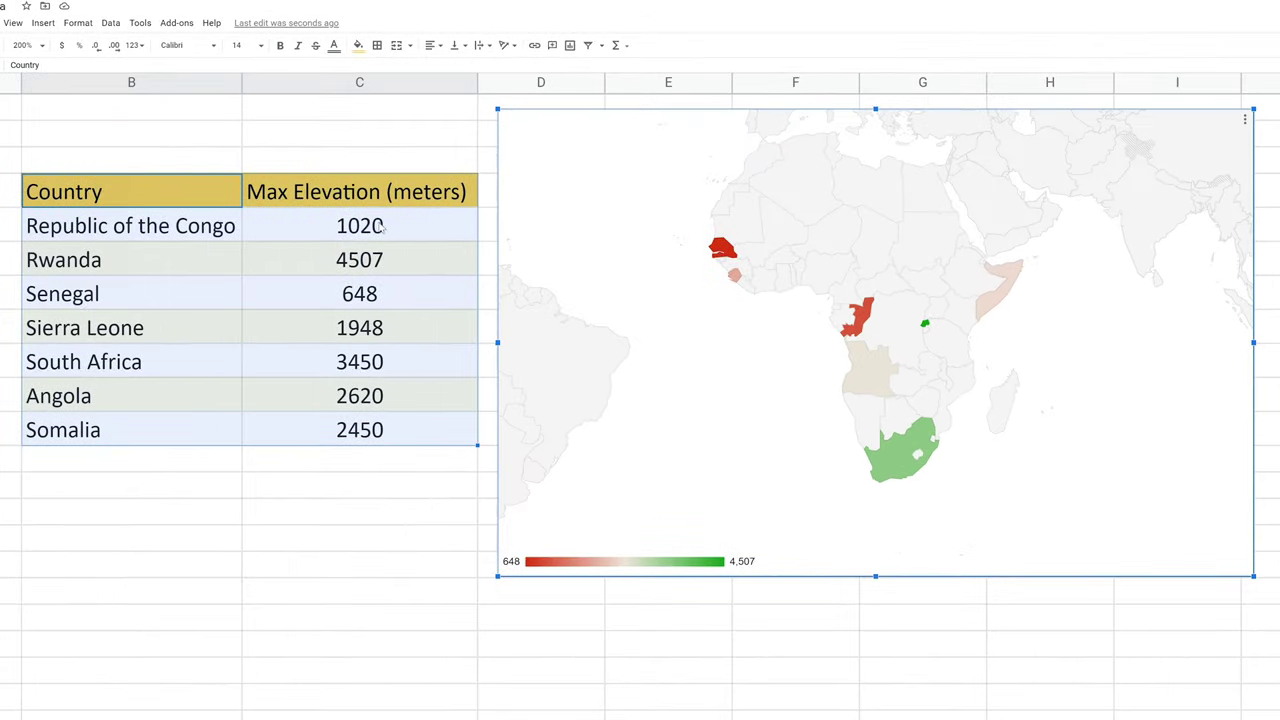
{"action": "left_click", "coordinate": [392, 259]}
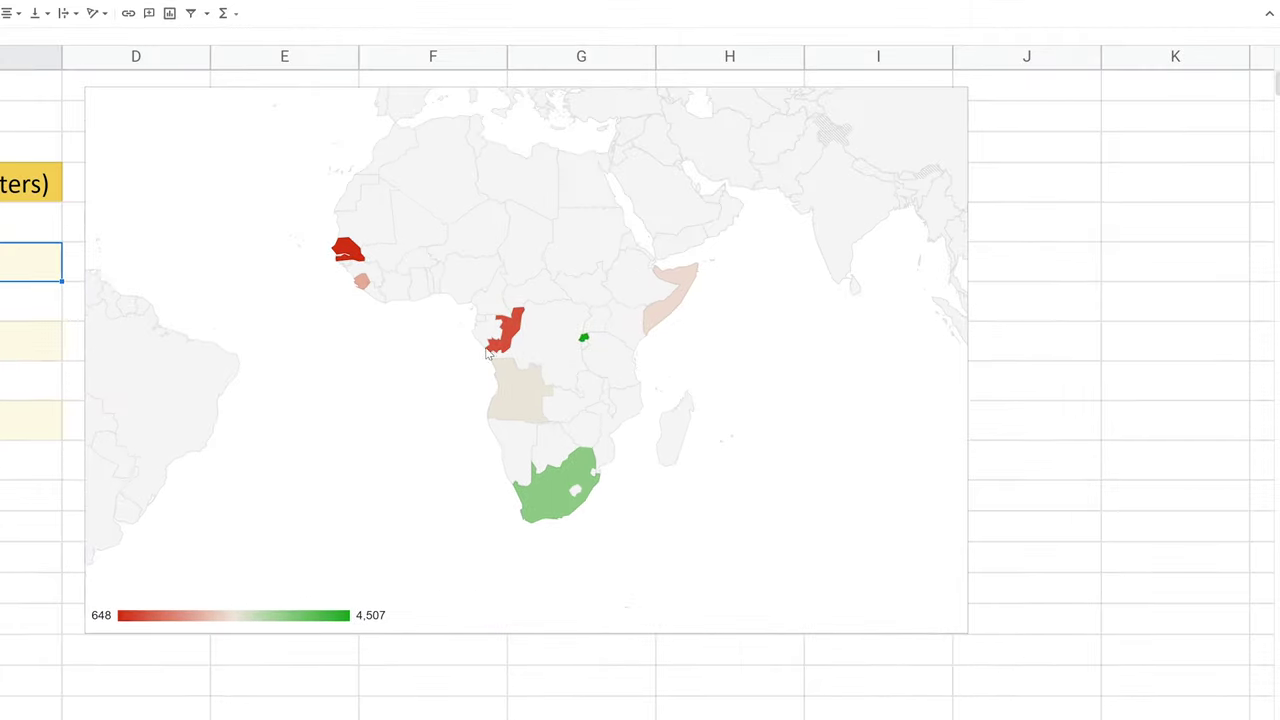
{"action": "left_click", "coordinate": [507, 340]}
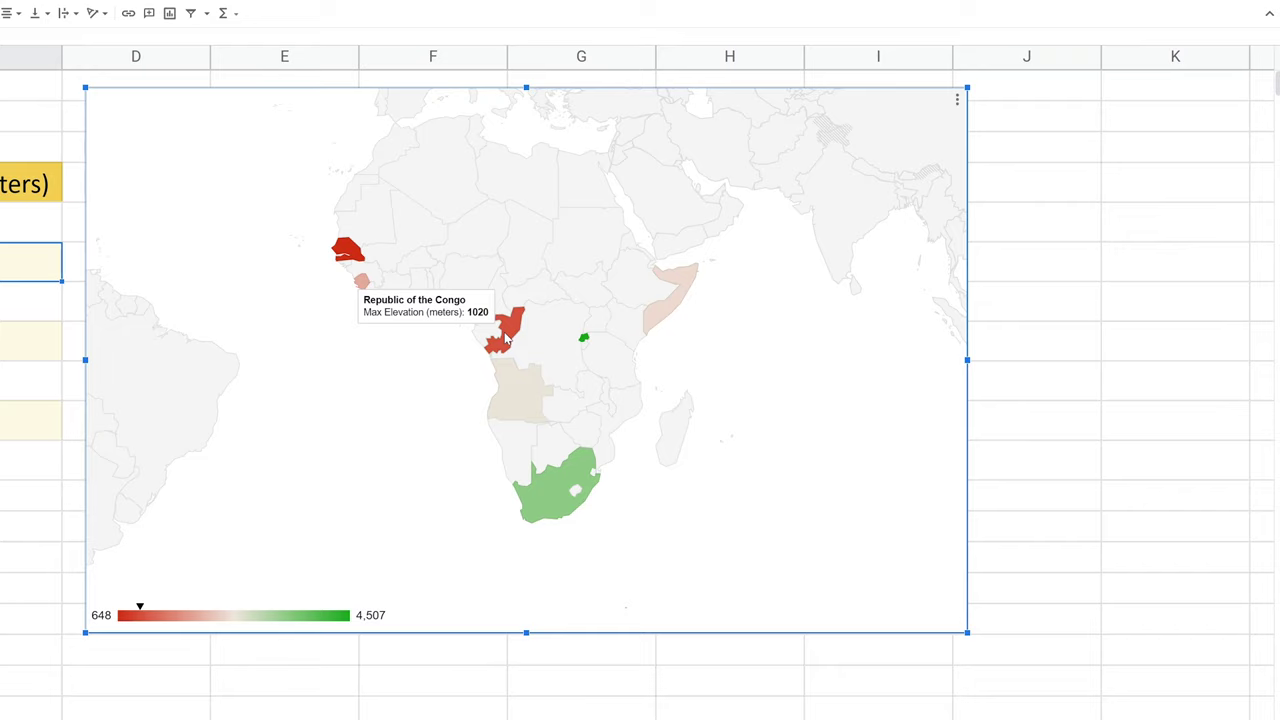
- Set the geo chart's minimum color to bright green, the maximum to red and the mid color to light yellow
{"action": "left_click", "coordinate": [957, 101]}
{"action": "left_click", "coordinate": [900, 122]}
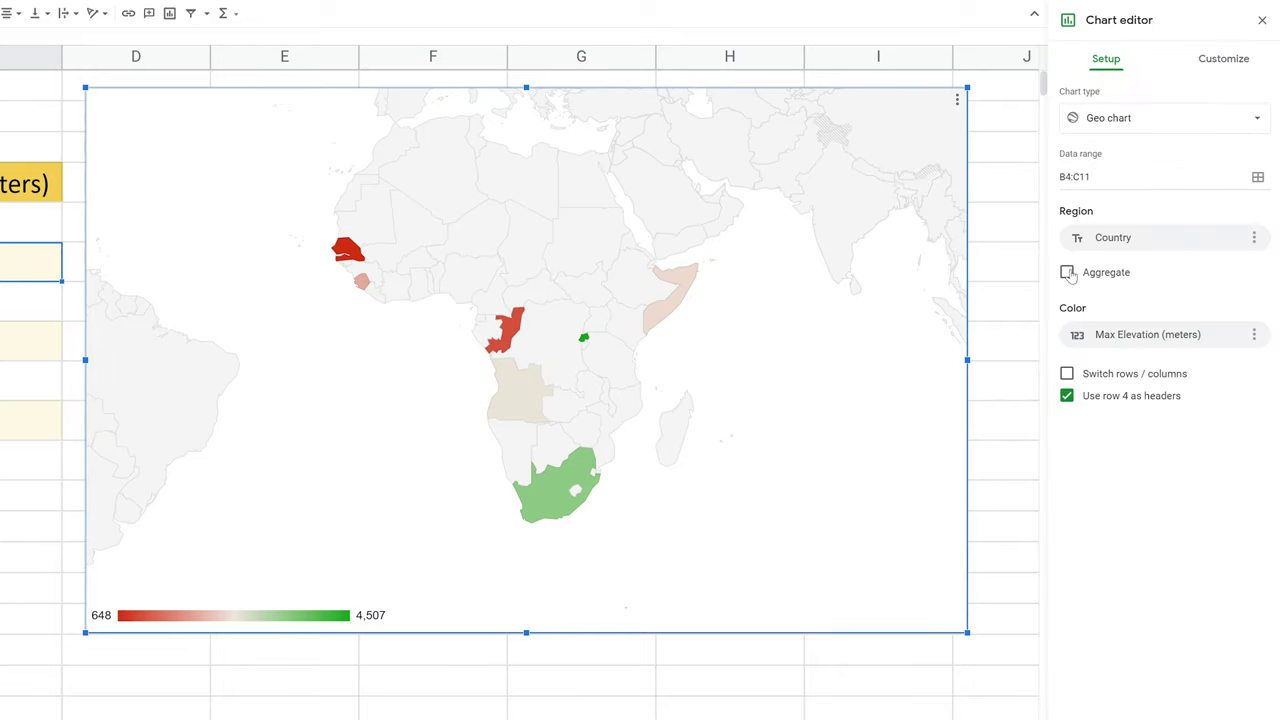
{"action": "left_click", "coordinate": [1220, 60]}
{"action": "left_click", "coordinate": [1094, 141]}
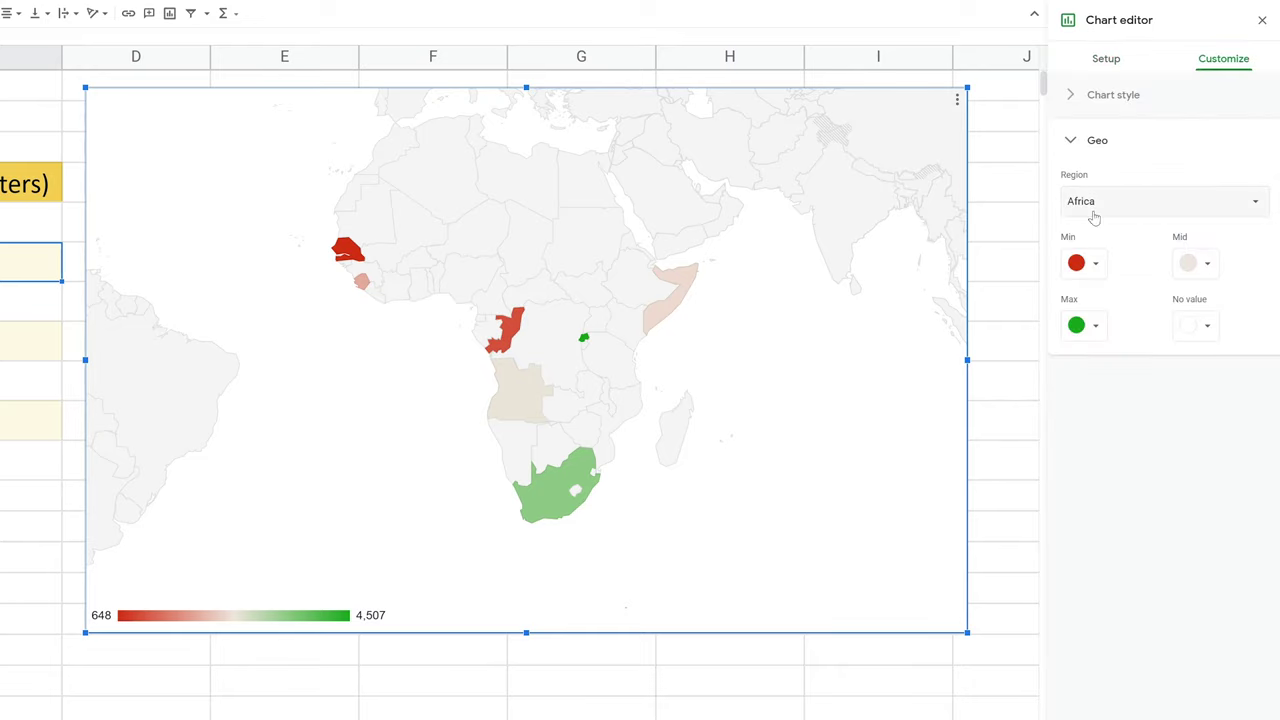
{"action": "left_click", "coordinate": [1085, 265]}
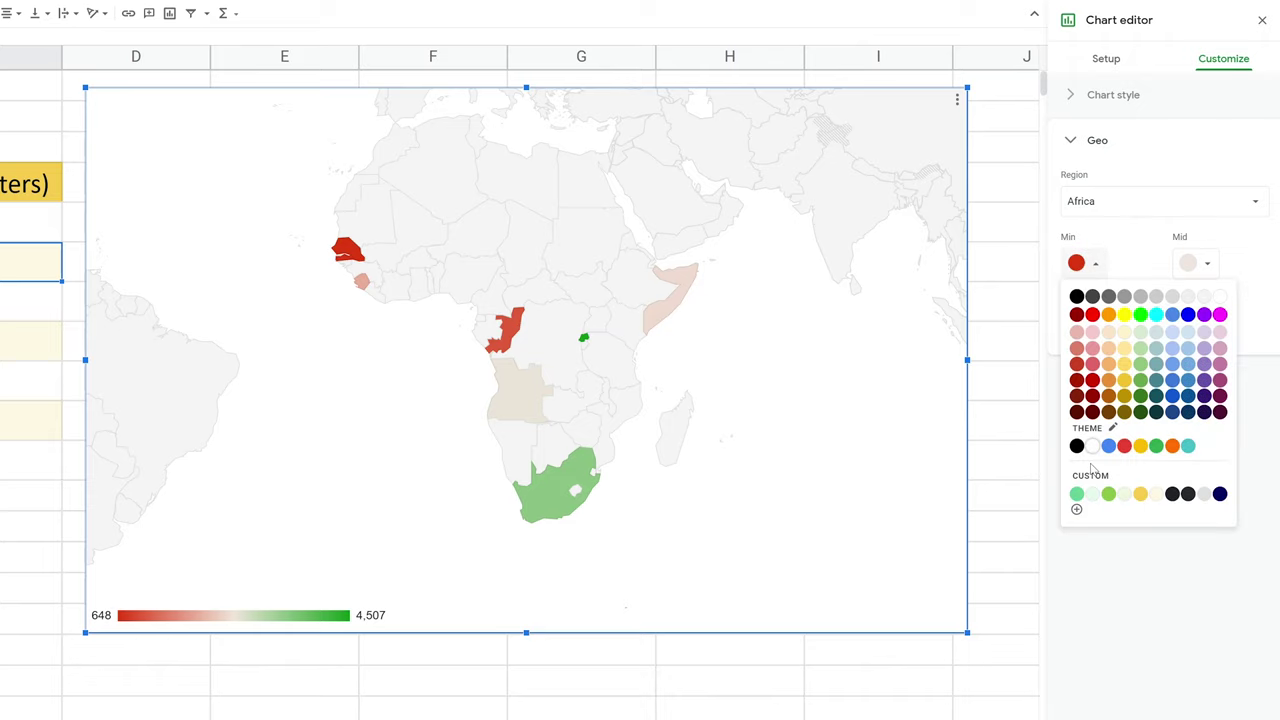
{"action": "left_click", "coordinate": [1140, 315]}
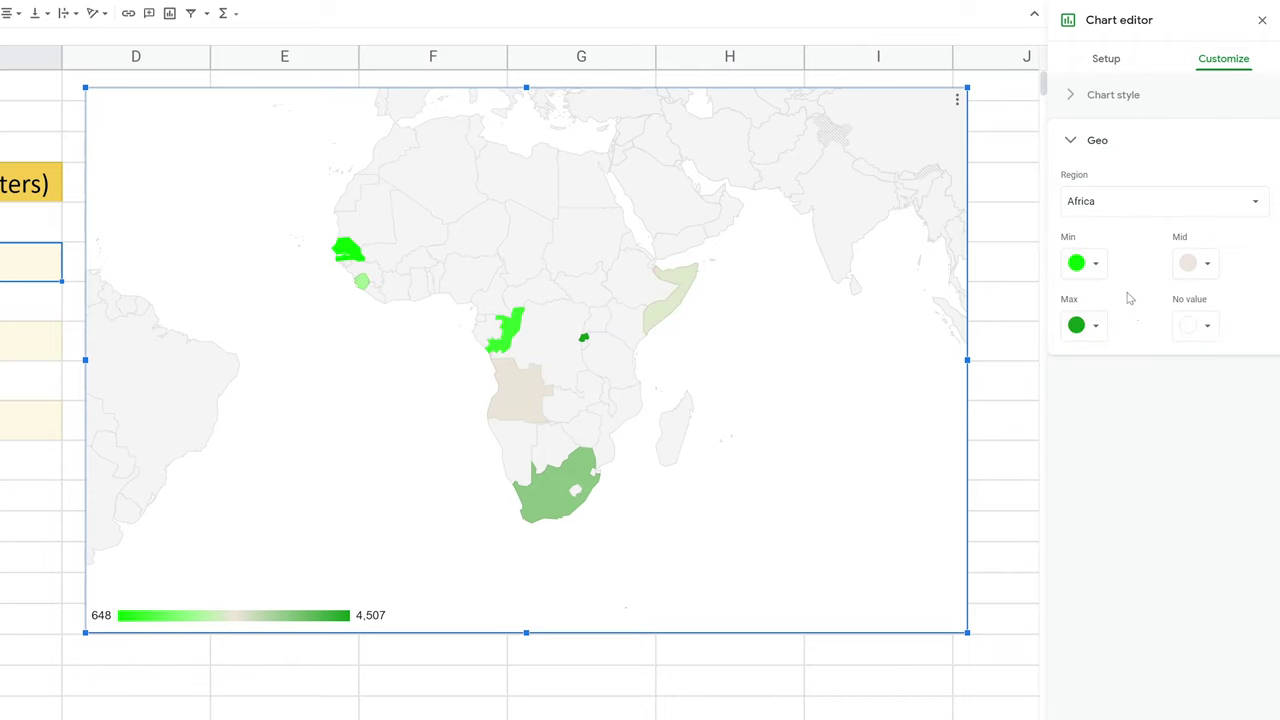
{"action": "left_click", "coordinate": [1094, 330]}
{"action": "left_click", "coordinate": [1093, 377]}
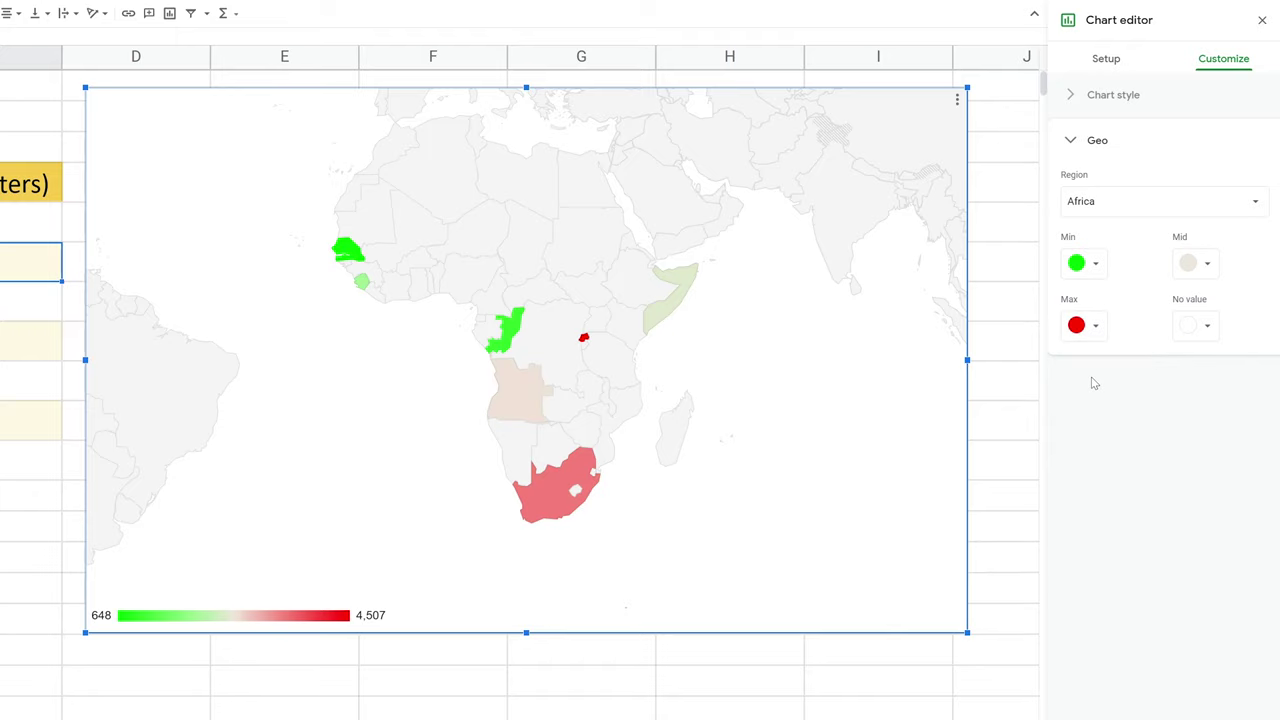
{"action": "left_click", "coordinate": [1197, 265]}
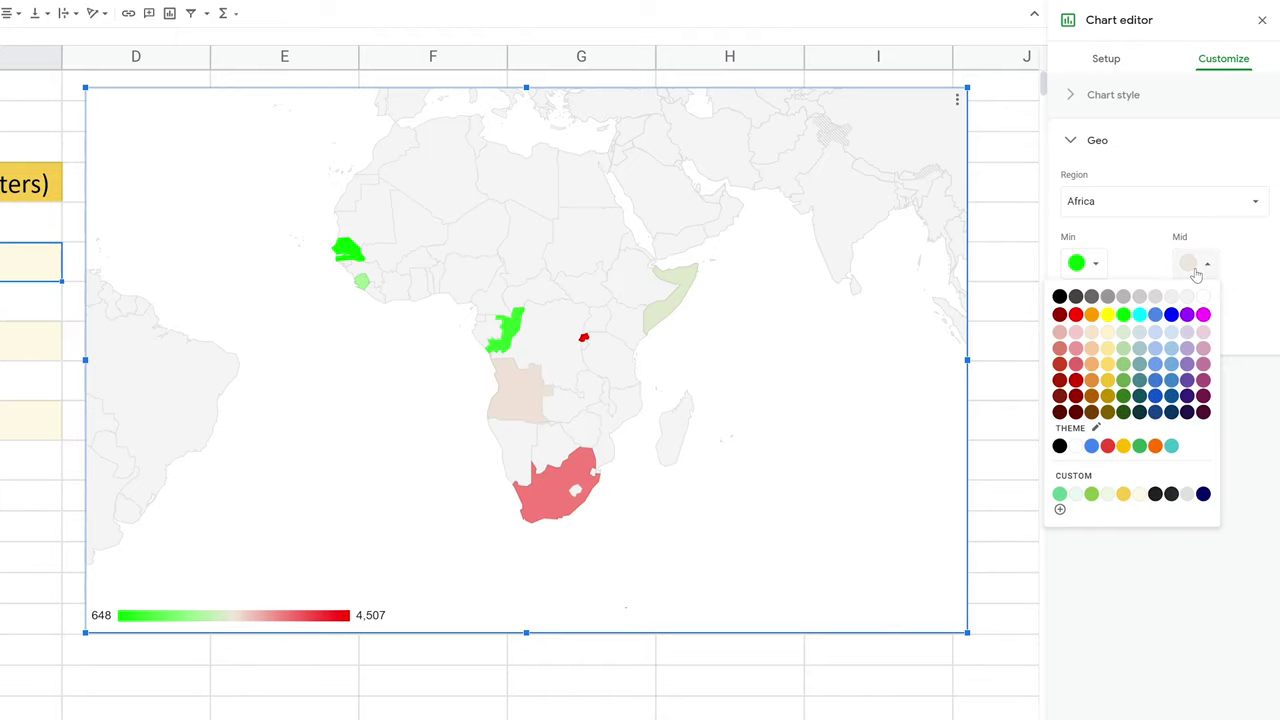
{"action": "left_click", "coordinate": [1107, 348]}
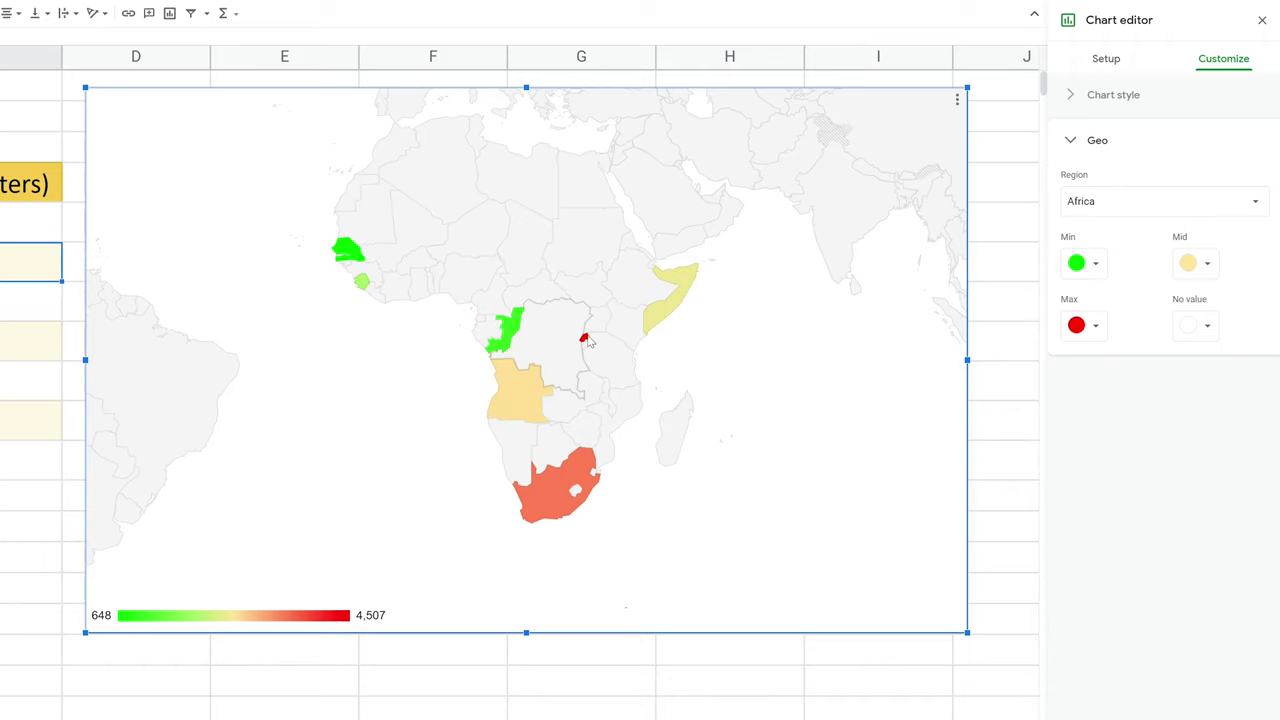
- Check the recolored countries against their elevations and open the geo chart's data range for editing
{"action": "mouse_move", "coordinate": [587, 339]}
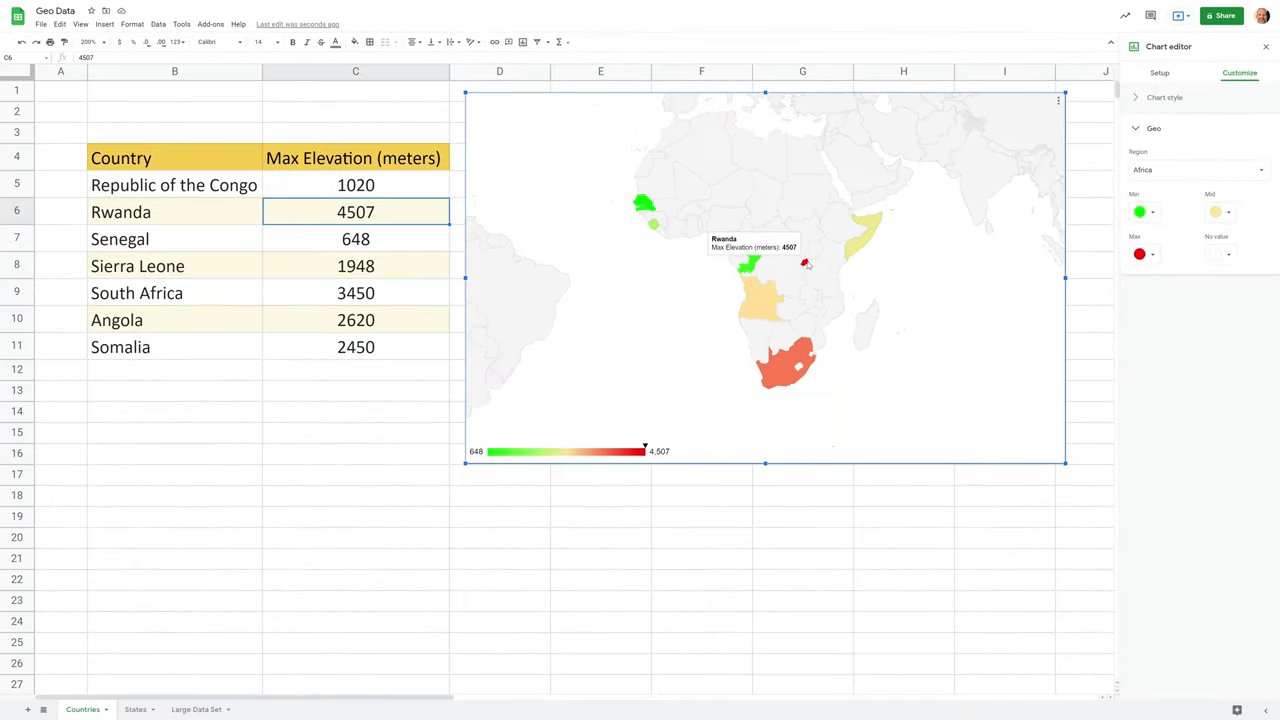
{"action": "mouse_move", "coordinate": [790, 364]}
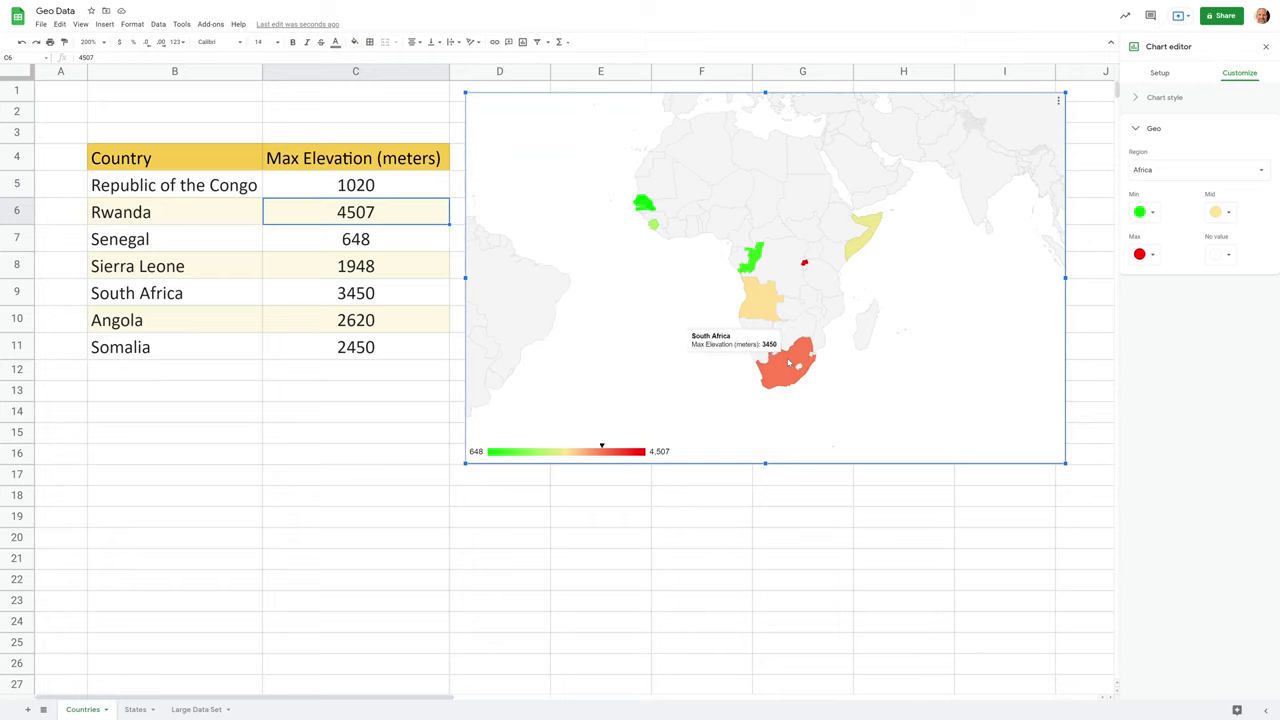
{"action": "mouse_move", "coordinate": [648, 205]}
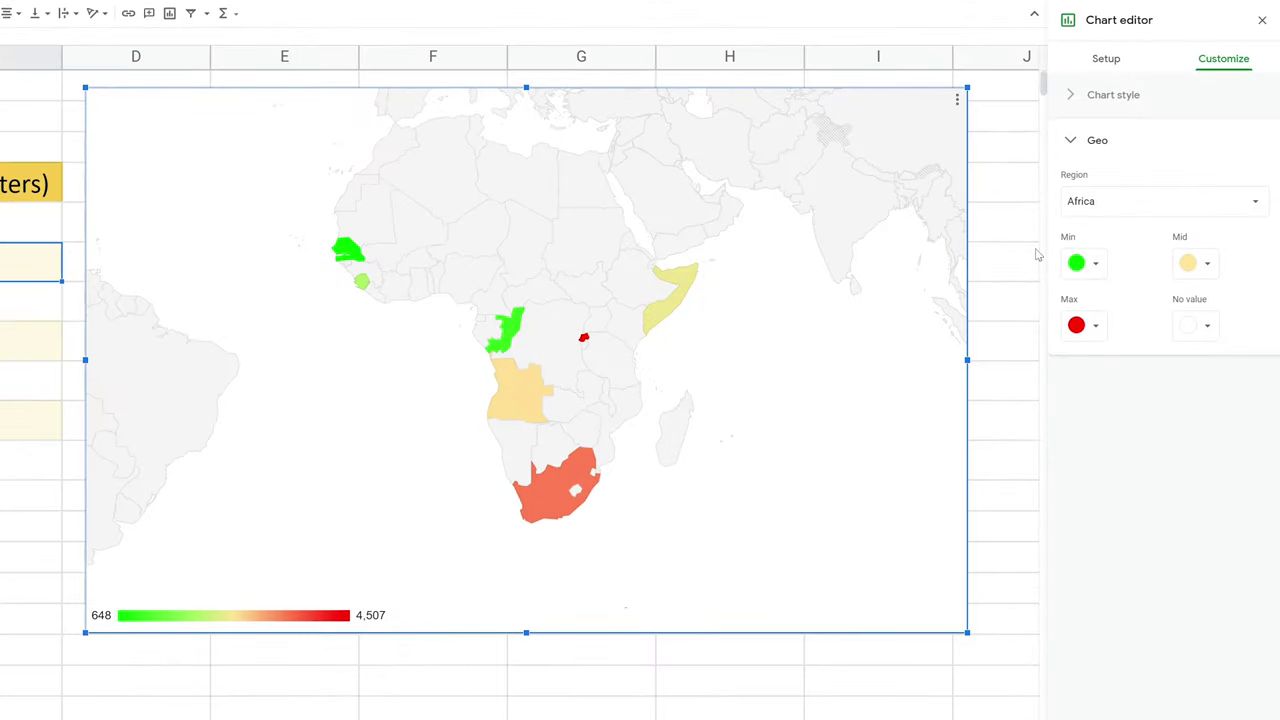
{"action": "left_click", "coordinate": [1112, 64]}
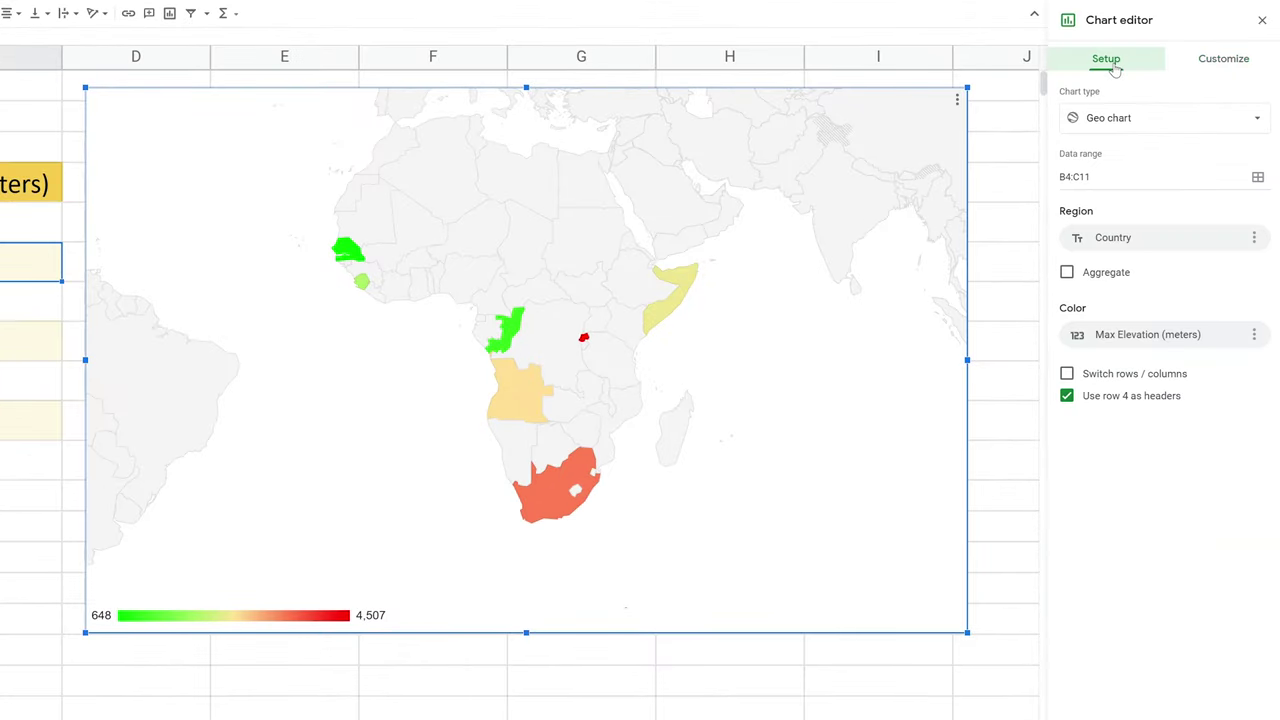
{"action": "left_click", "coordinate": [1095, 176]}
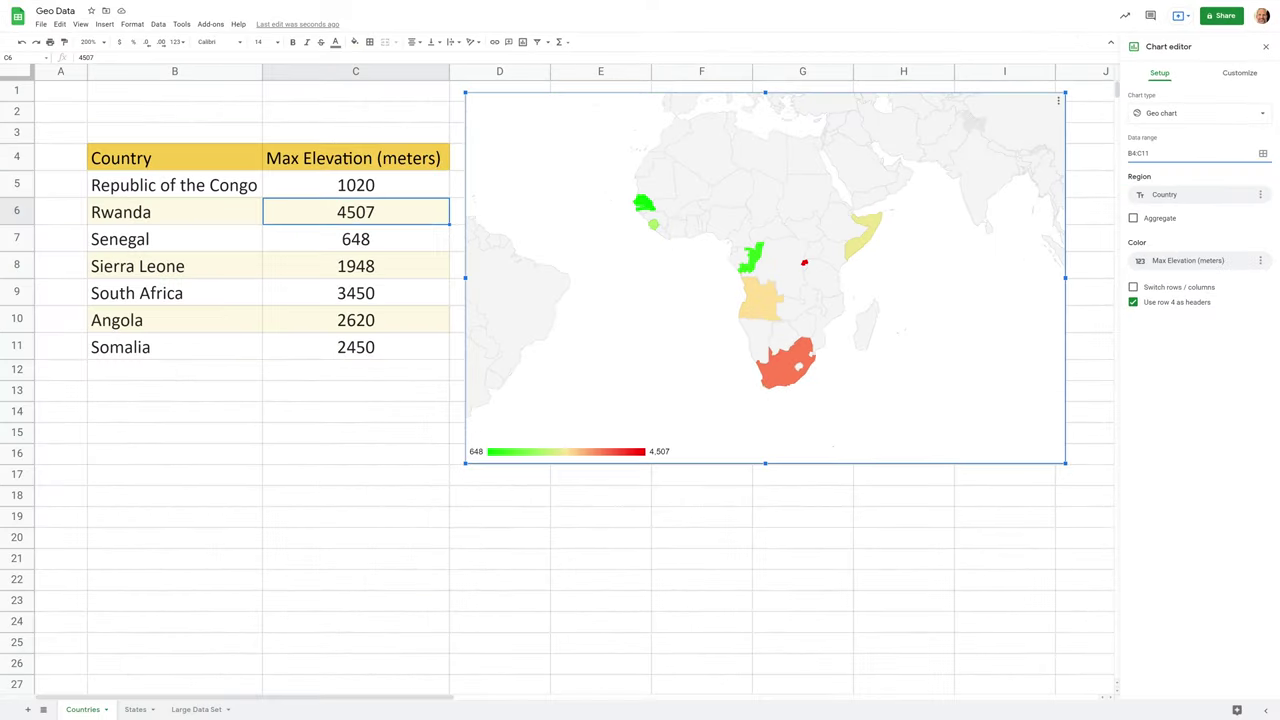
- Review the geo chart's data range B4:C11 and the columns available for its region, leaving both settings as they are
{"action": "left_click", "coordinate": [323, 218]}
{"action": "left_click", "coordinate": [323, 237]}
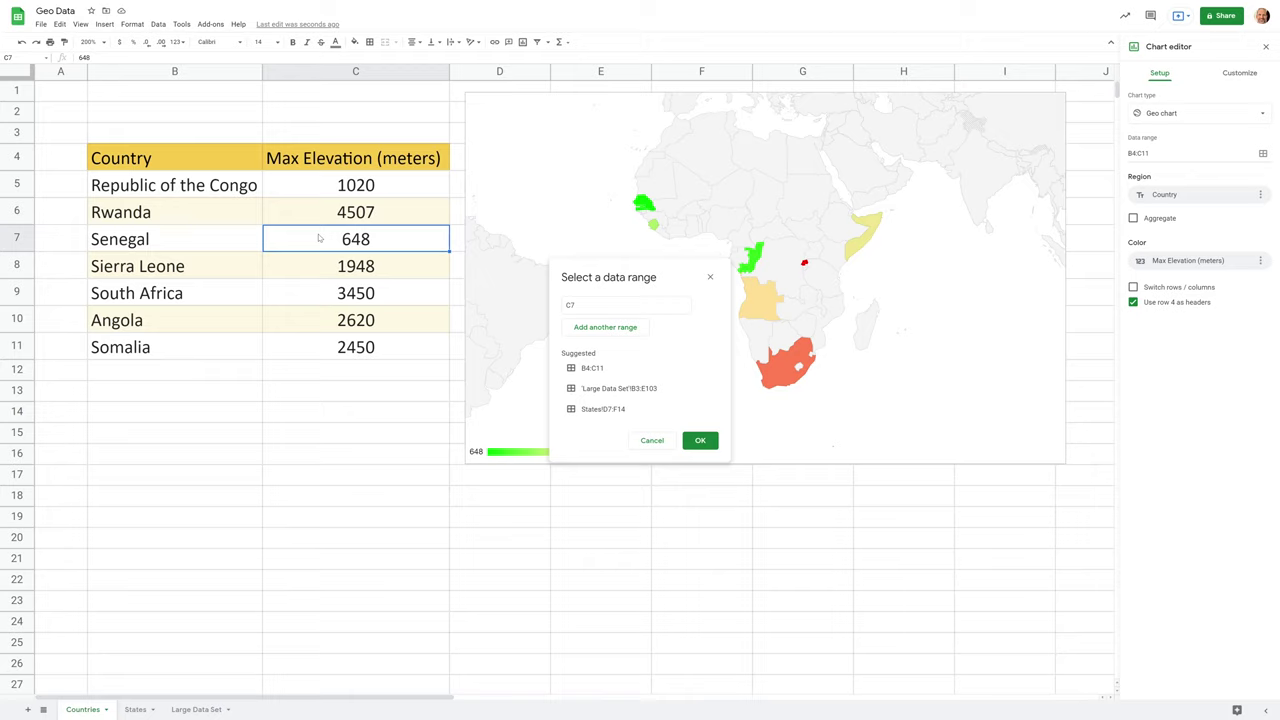
{"action": "left_click", "coordinate": [234, 223]}
{"action": "left_click_drag", "start_coordinate": [204, 165], "coordinate": [341, 348]}
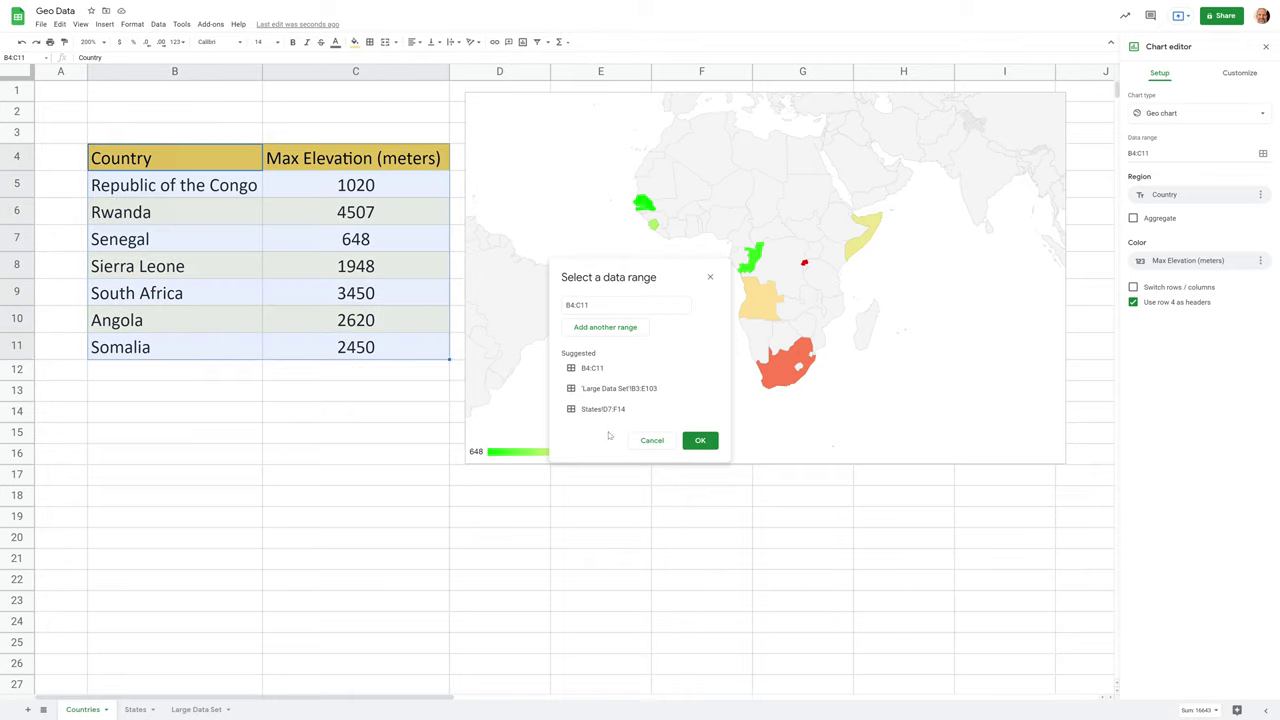
{"action": "left_click", "coordinate": [660, 444]}
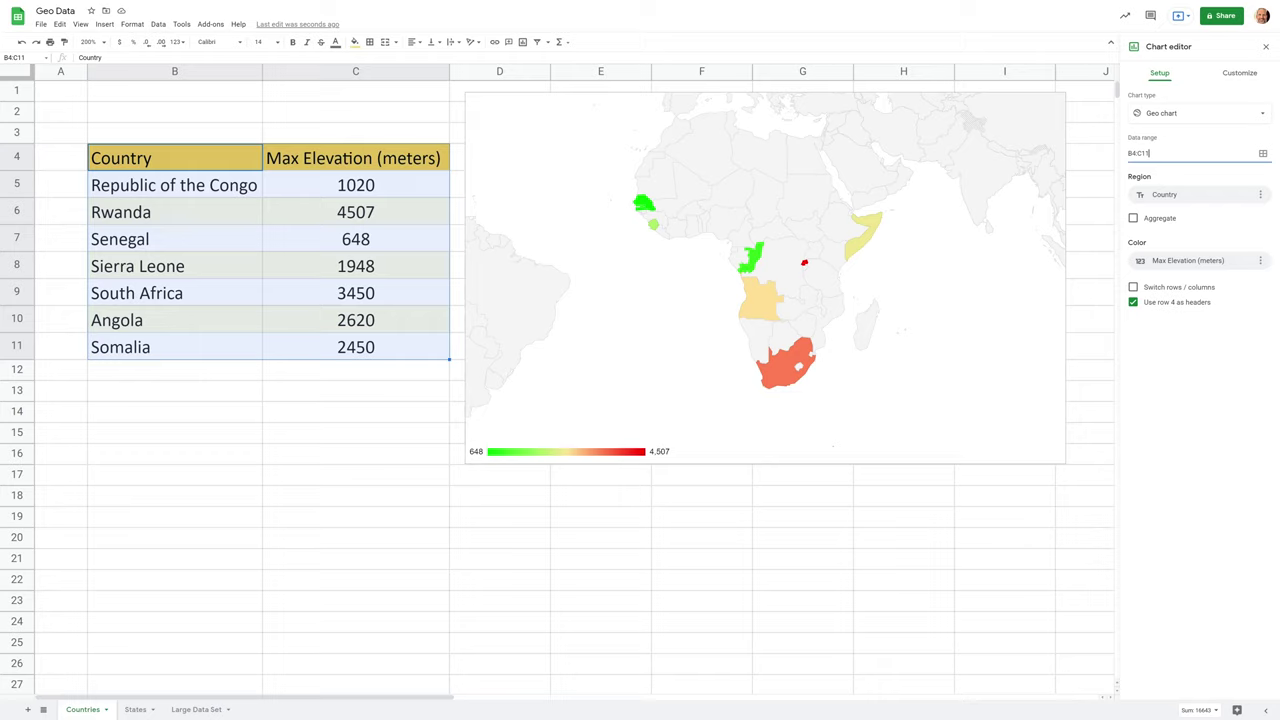
{"action": "left_click", "coordinate": [1166, 198]}
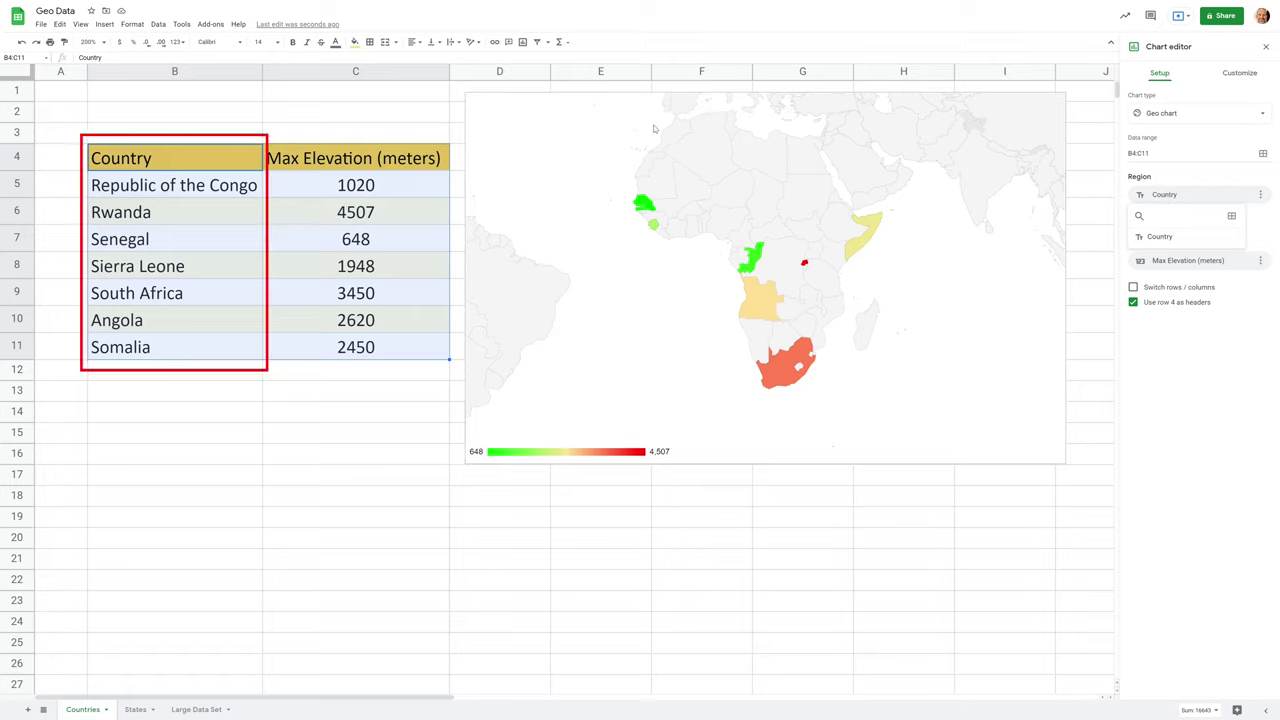
{"action": "left_click", "coordinate": [1185, 177]}
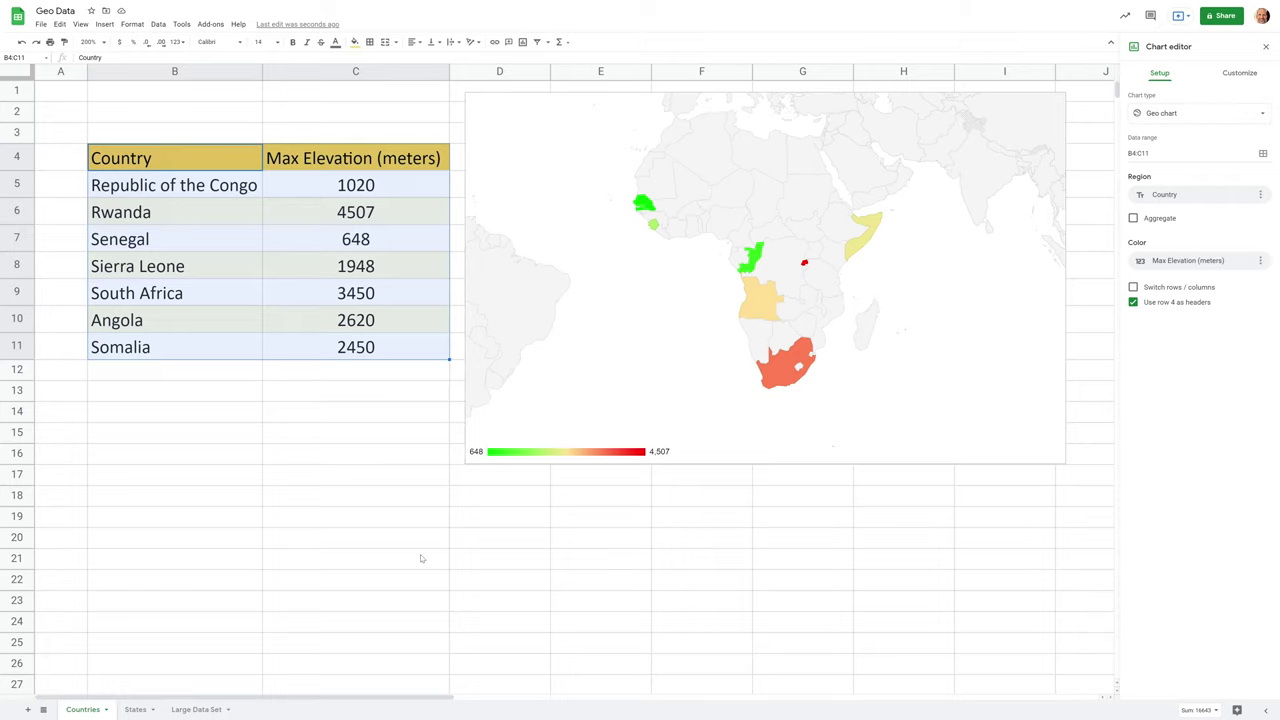
- Go to the States sheet and review its City, State and Population columns
{"action": "left_click", "coordinate": [135, 709]}
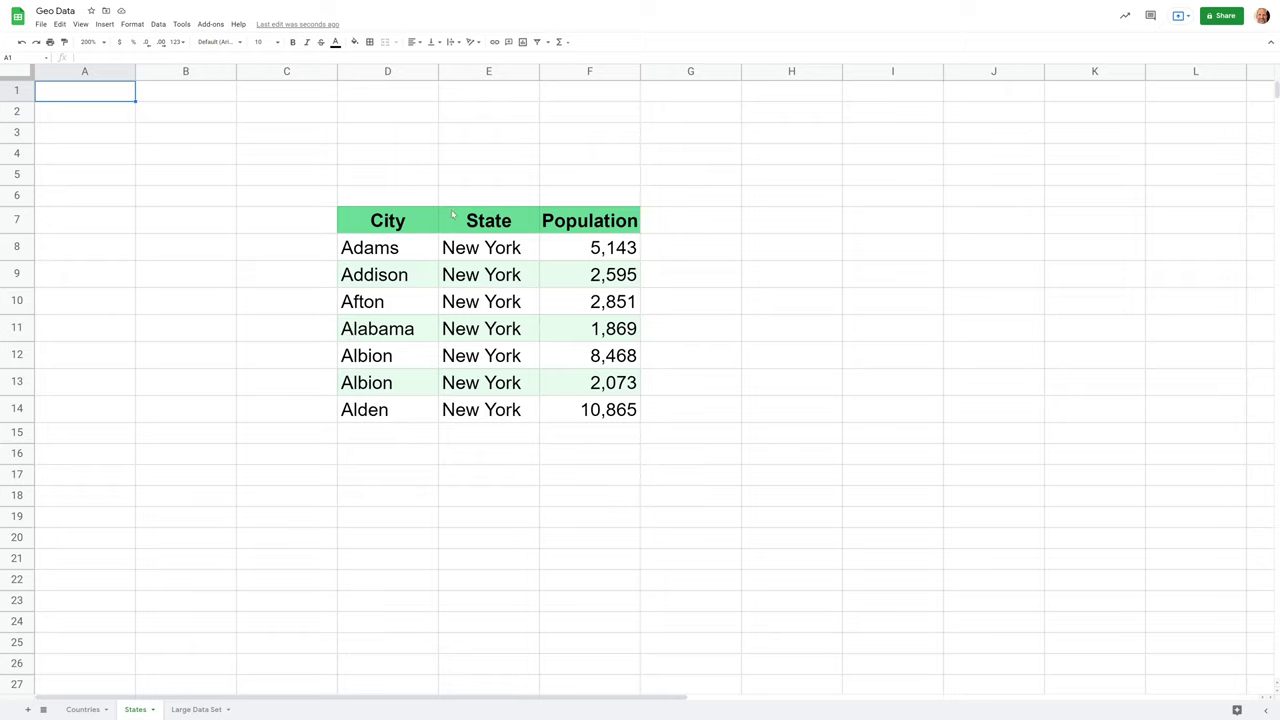
{"action": "left_click", "coordinate": [503, 257]}
{"action": "left_click", "coordinate": [426, 257]}
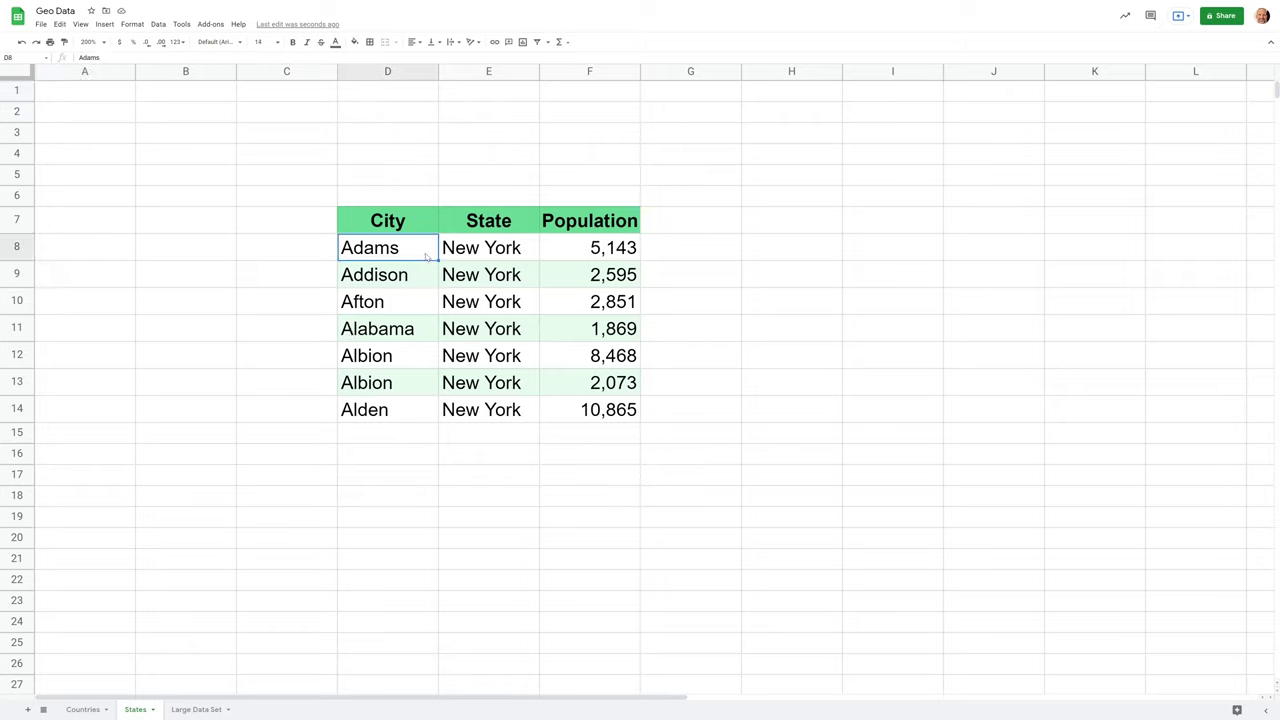
{"action": "left_click", "coordinate": [466, 257]}
{"action": "left_click", "coordinate": [570, 255]}
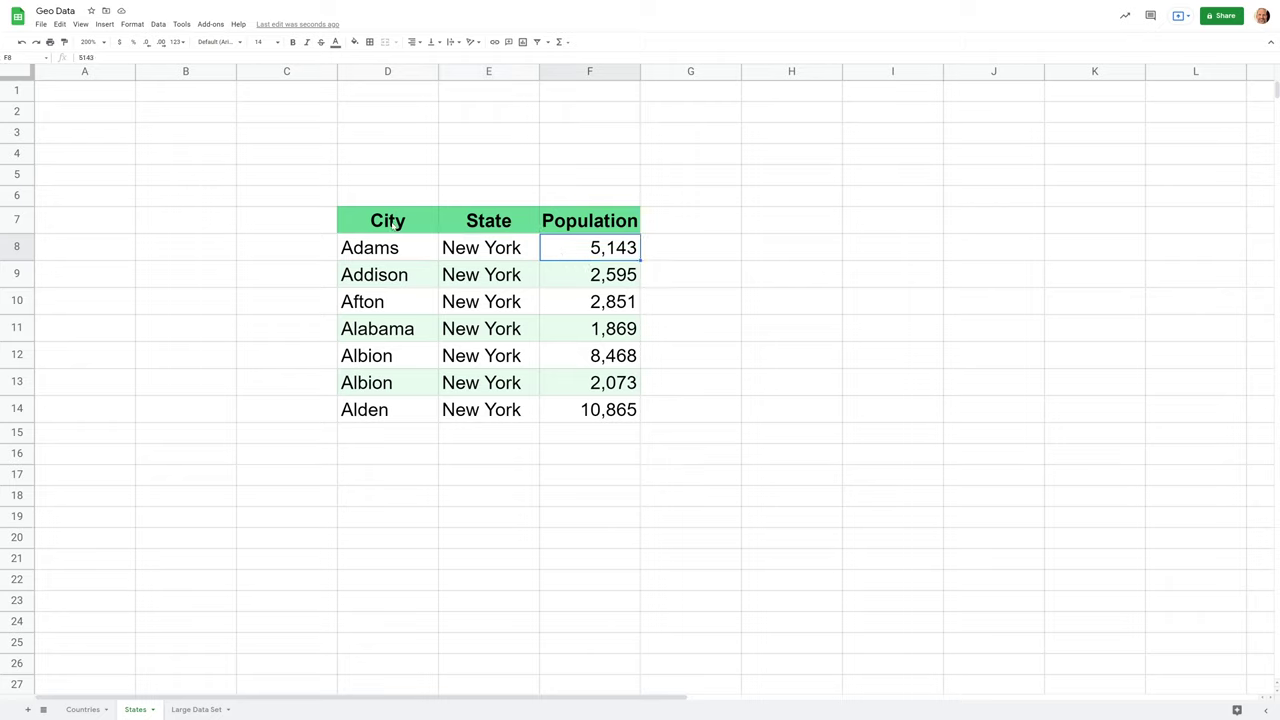
- Insert a chart from the city, state and population table in D7:F14
{"action": "left_click_drag", "start_coordinate": [390, 222], "coordinate": [566, 408]}
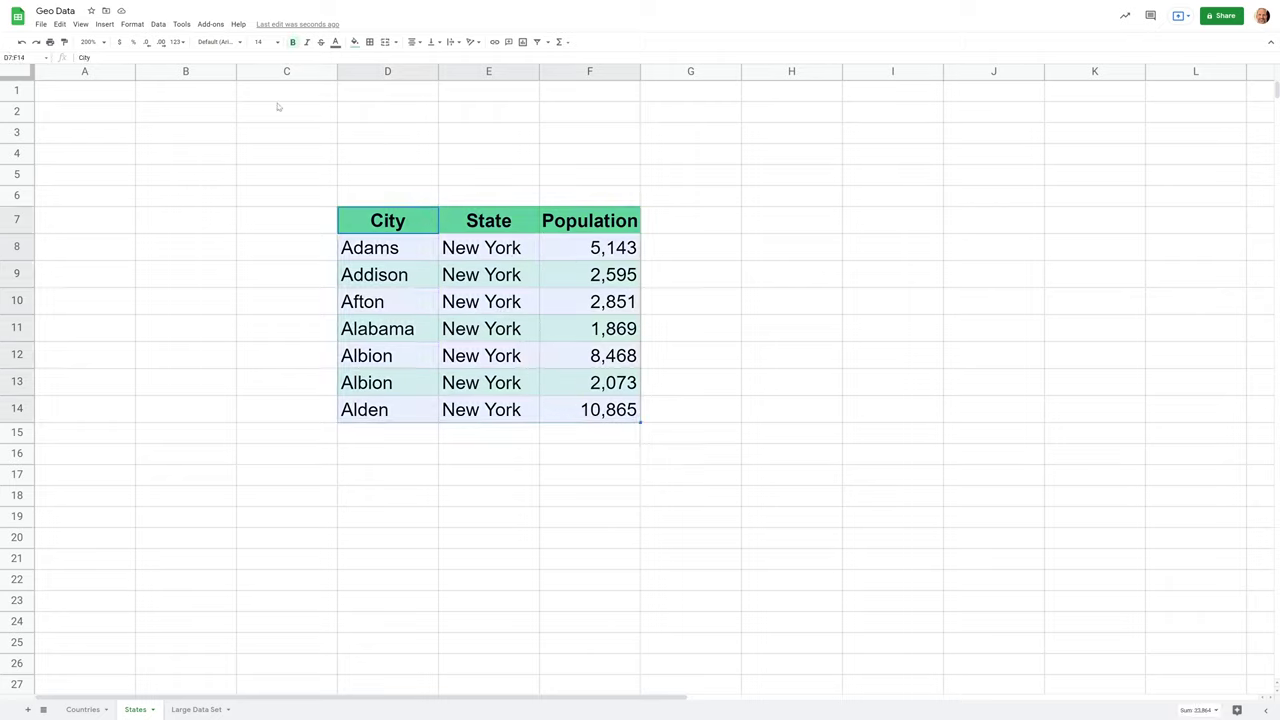
{"action": "left_click", "coordinate": [105, 24]}
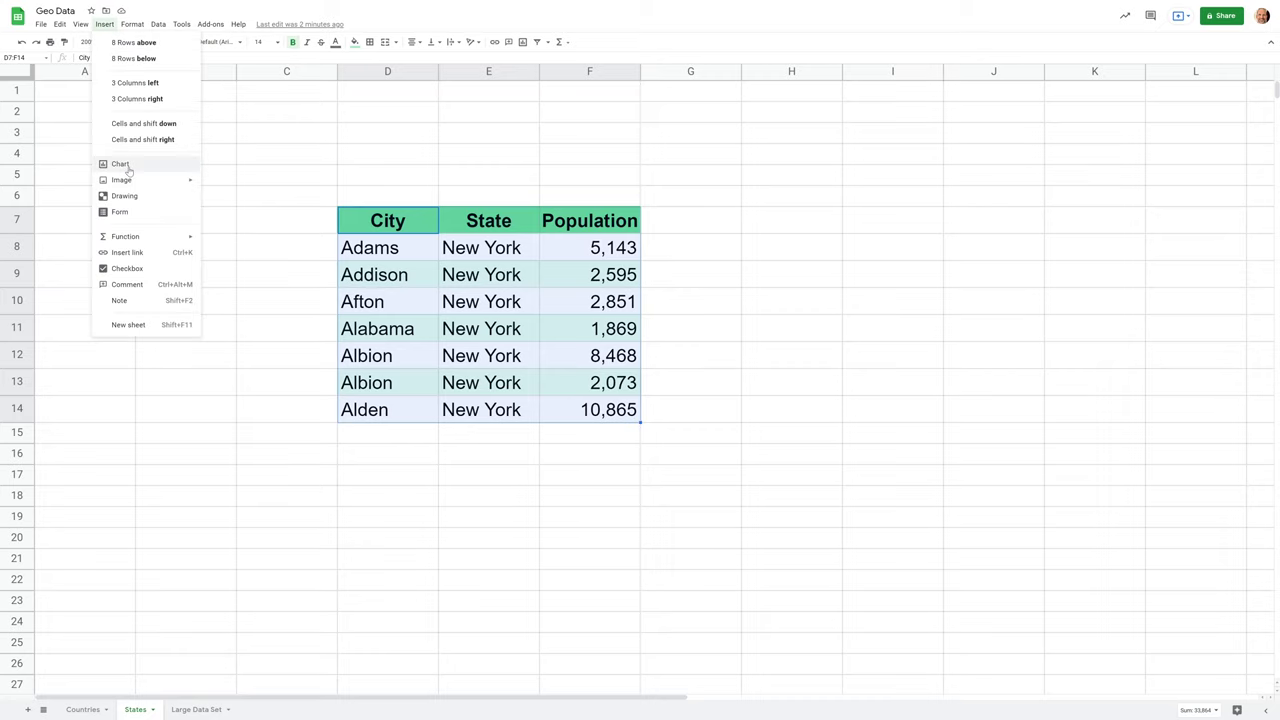
{"action": "key", "text": "Escape"}
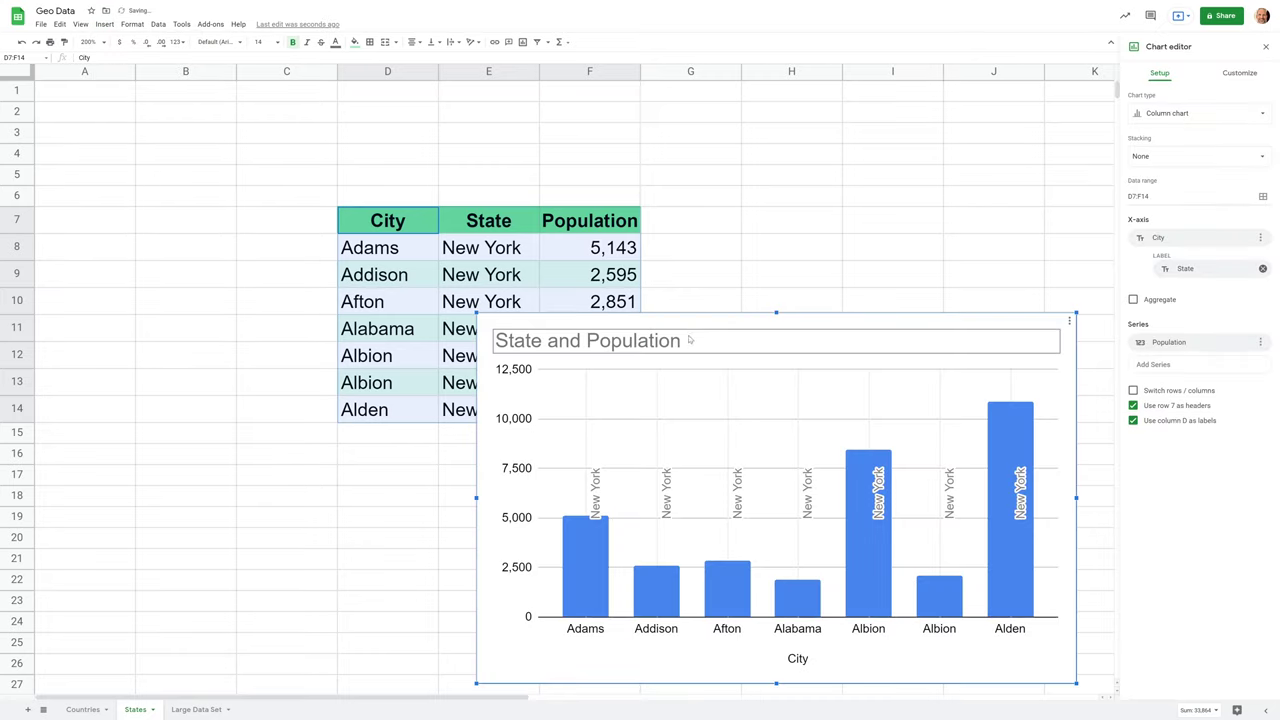
- Hide the empty columns B and C and move the chart clear of the table
{"action": "left_click_drag", "start_coordinate": [692, 339], "coordinate": [669, 237]}
{"action": "left_click_drag", "start_coordinate": [278, 74], "coordinate": [150, 75]}
{"action": "right_click", "coordinate": [150, 75]}
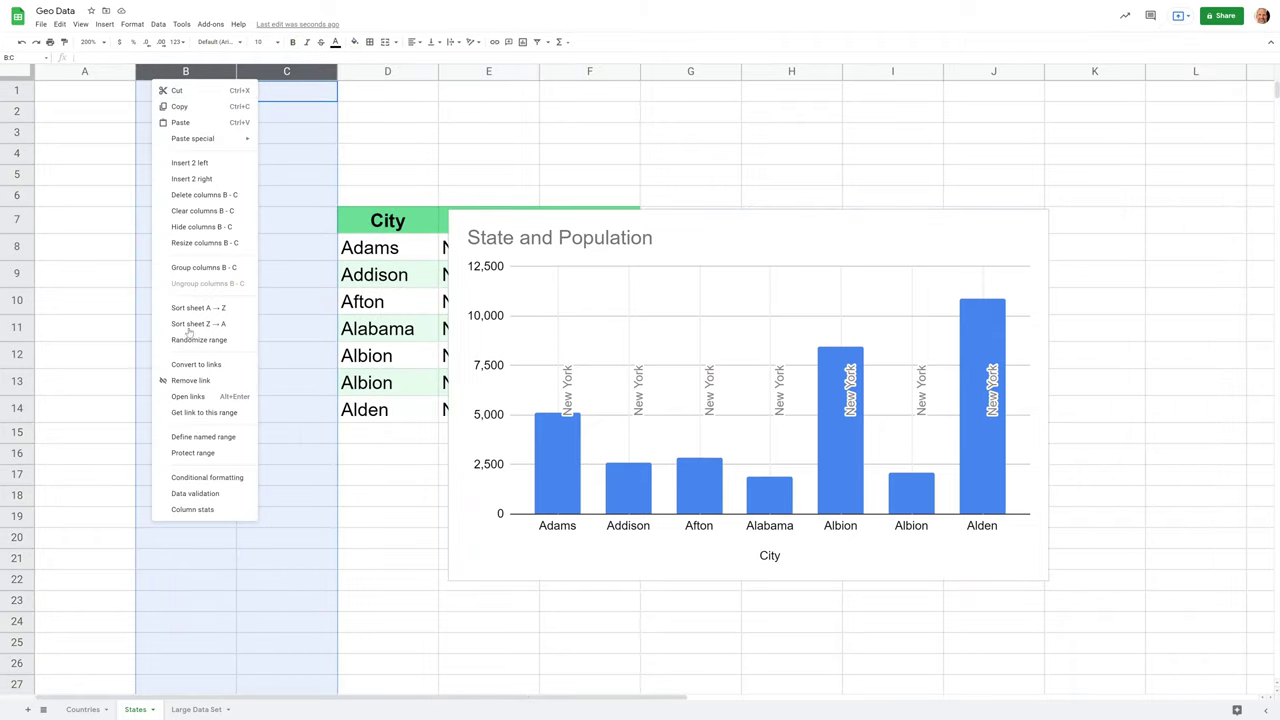
{"action": "left_click", "coordinate": [194, 227]}
{"action": "left_click_drag", "start_coordinate": [606, 246], "coordinate": [790, 168]}
{"action": "left_click", "coordinate": [1039, 151]}
{"action": "left_click", "coordinate": [1014, 168]}
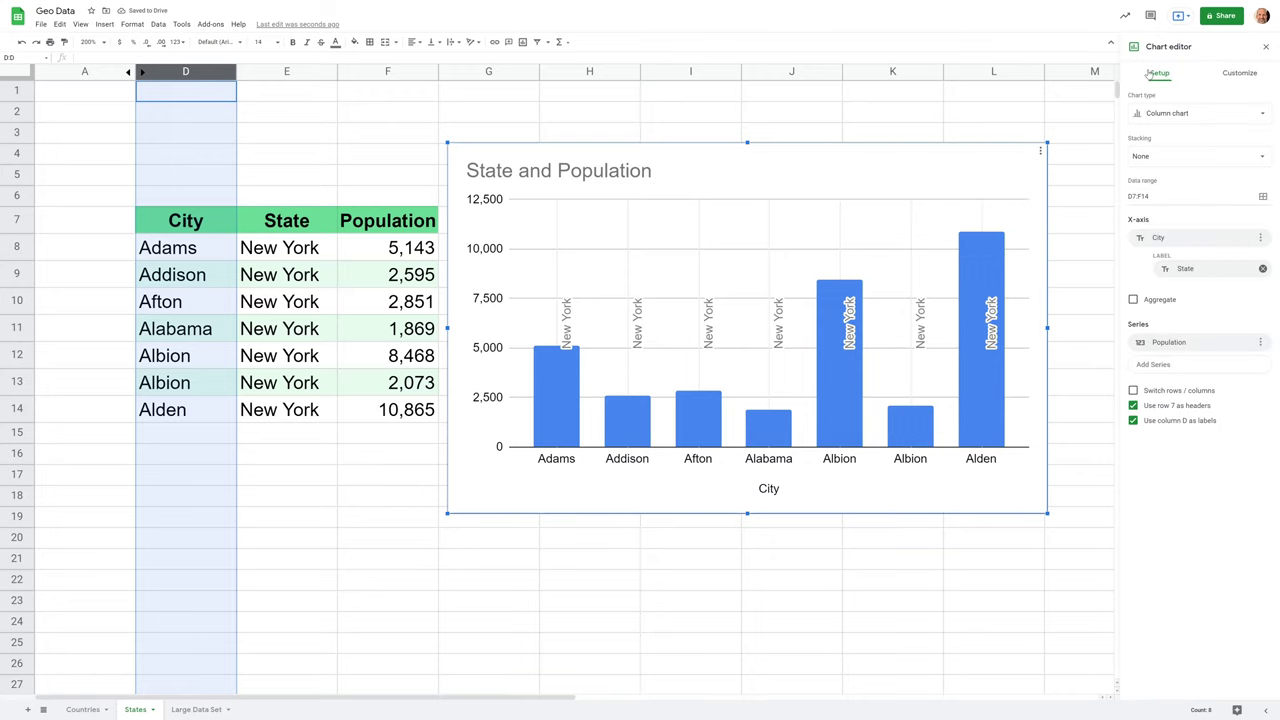
- Change the chart to a geo chart with markers and look through its setup and customization options
{"action": "left_click", "coordinate": [1166, 118]}
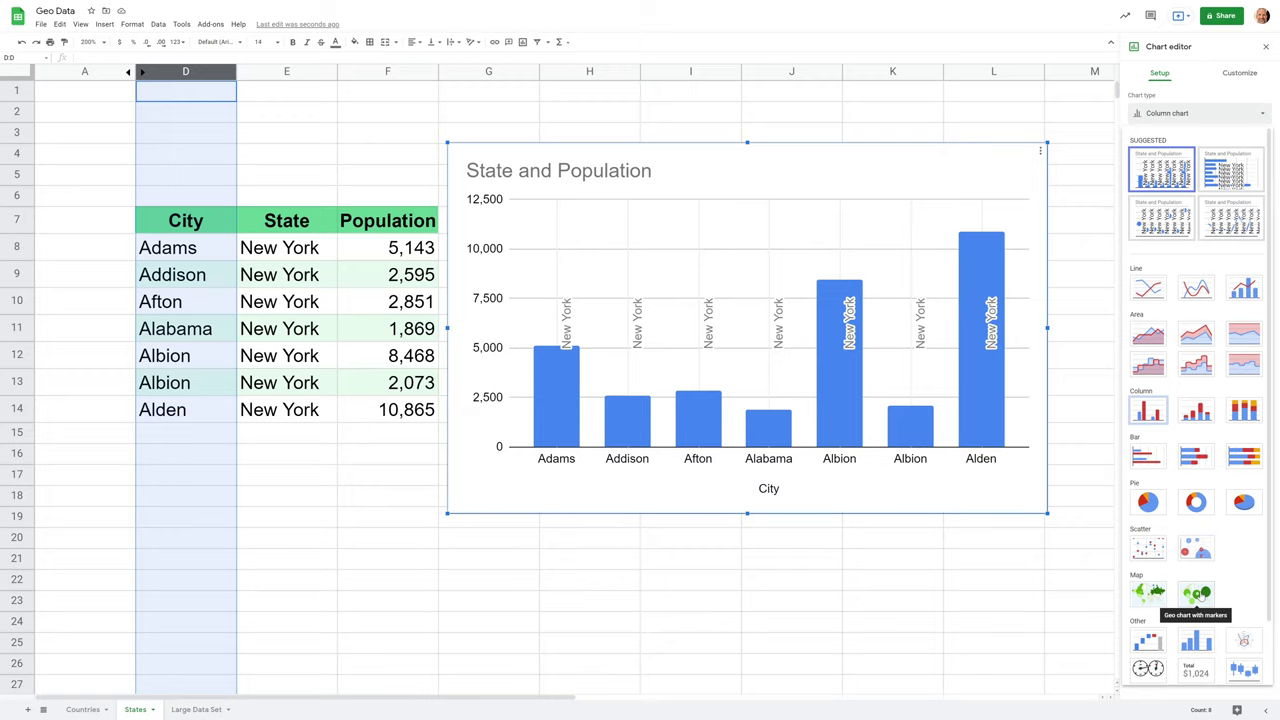
{"action": "left_click", "coordinate": [1197, 594]}
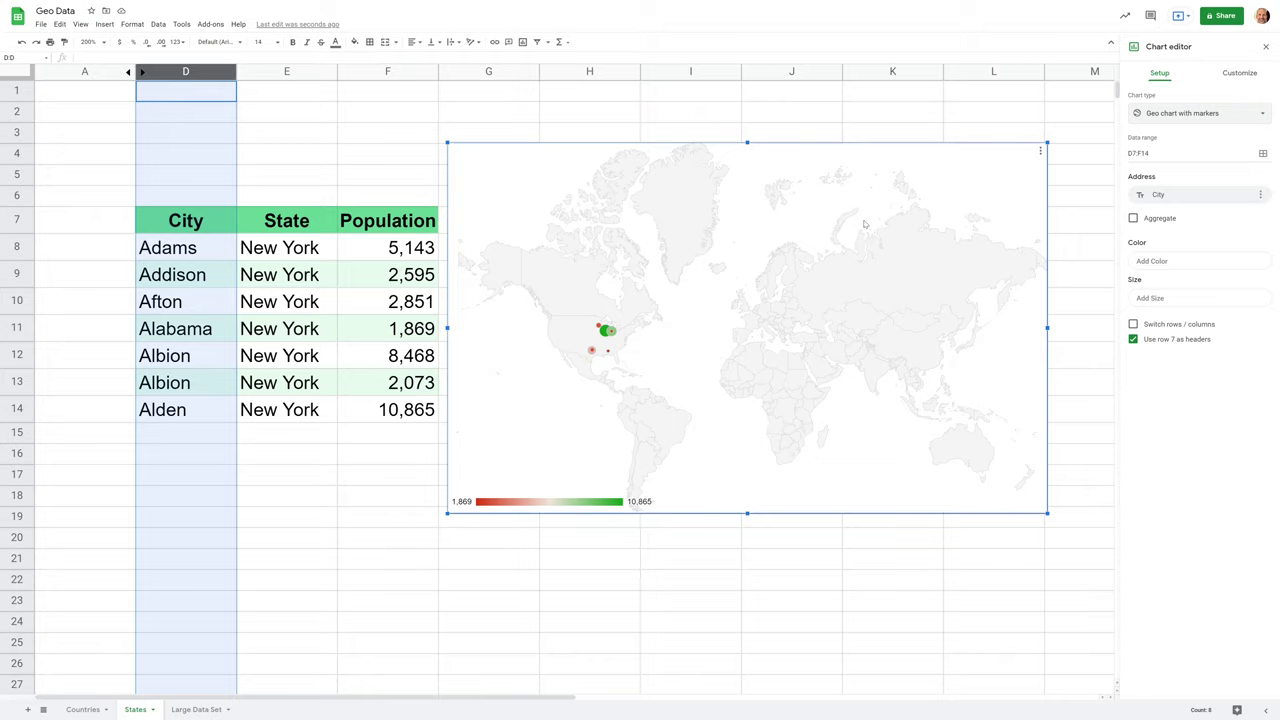
{"action": "left_click", "coordinate": [1246, 79]}
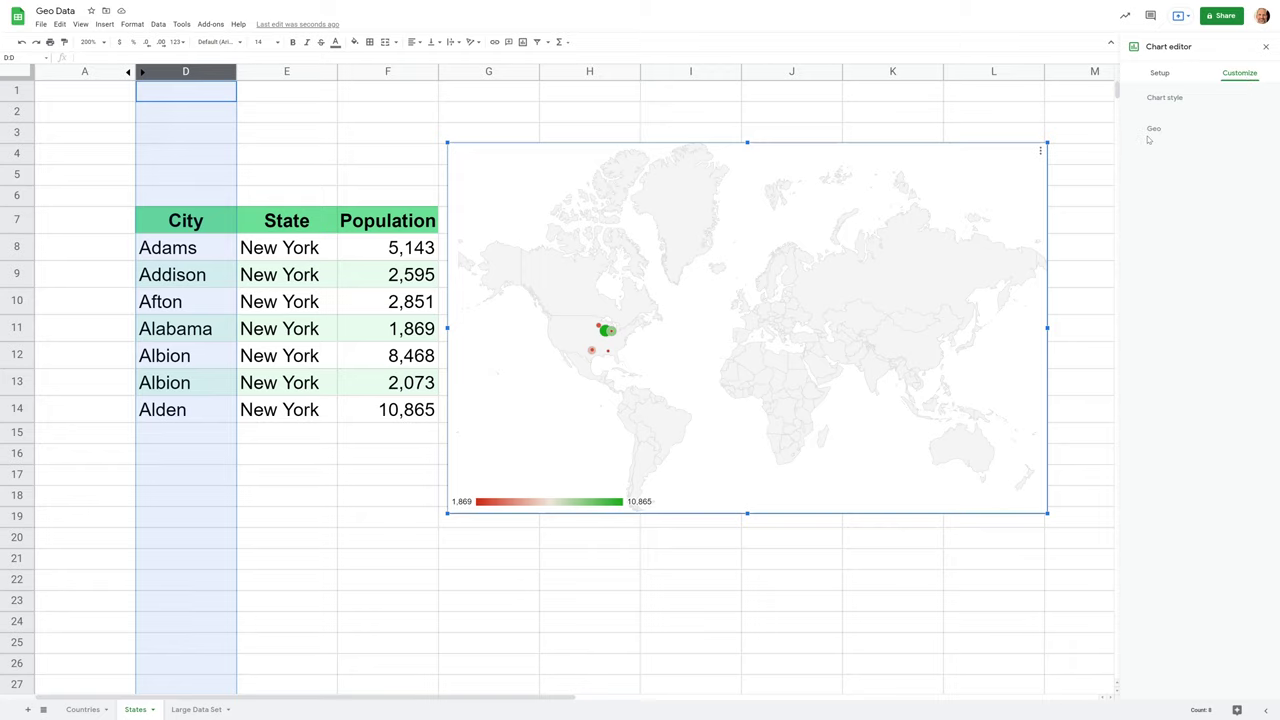
{"action": "left_click", "coordinate": [1159, 73]}
{"action": "left_click", "coordinate": [1238, 75]}
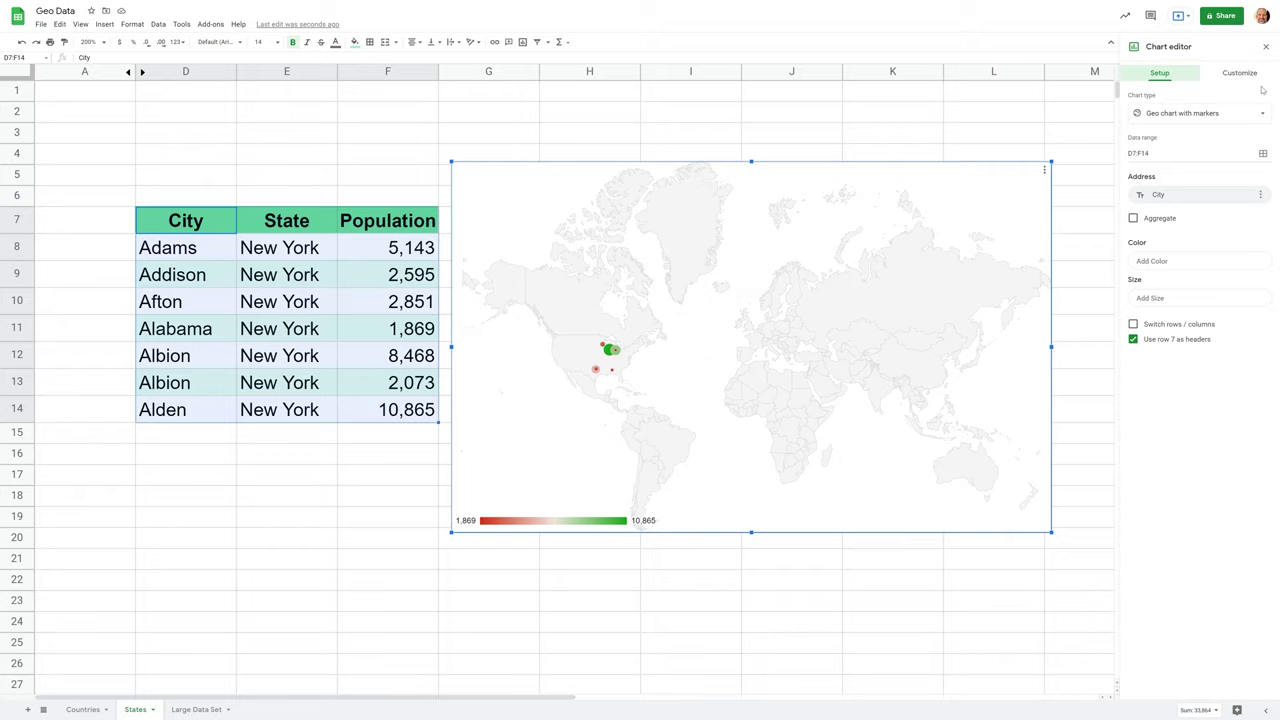
{"action": "left_click", "coordinate": [1240, 76]}
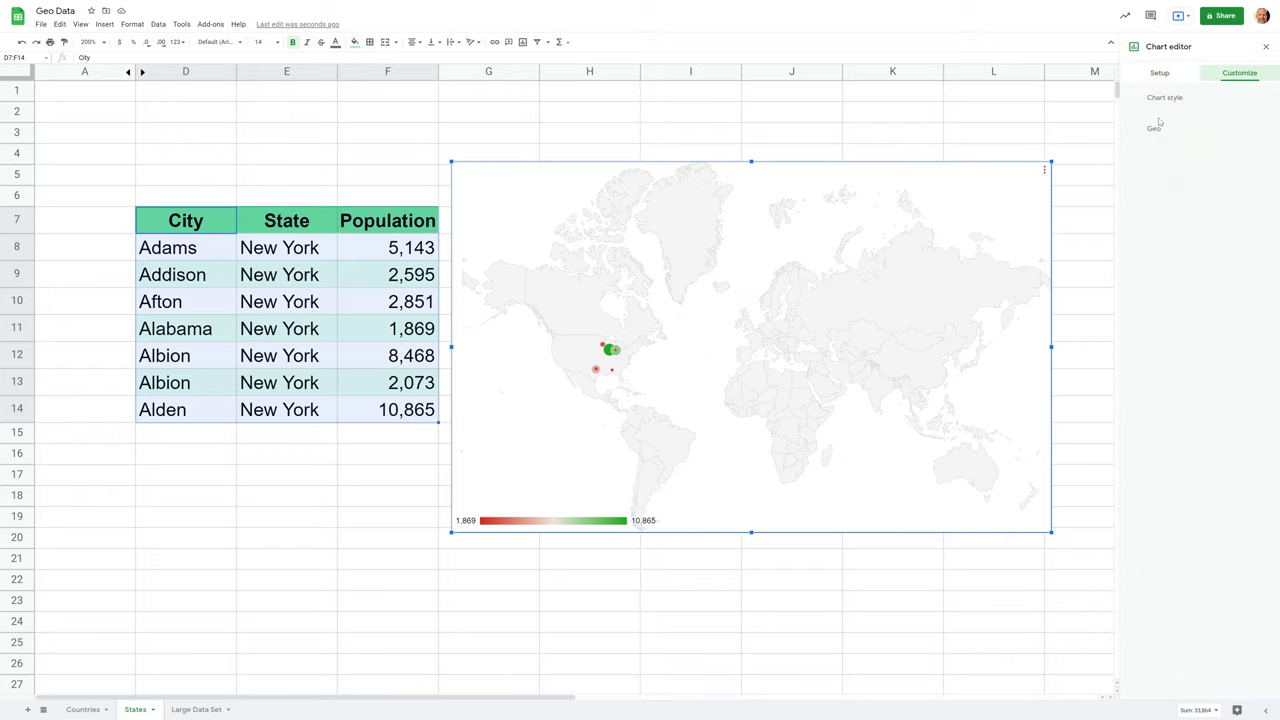
{"action": "left_click", "coordinate": [1157, 76]}
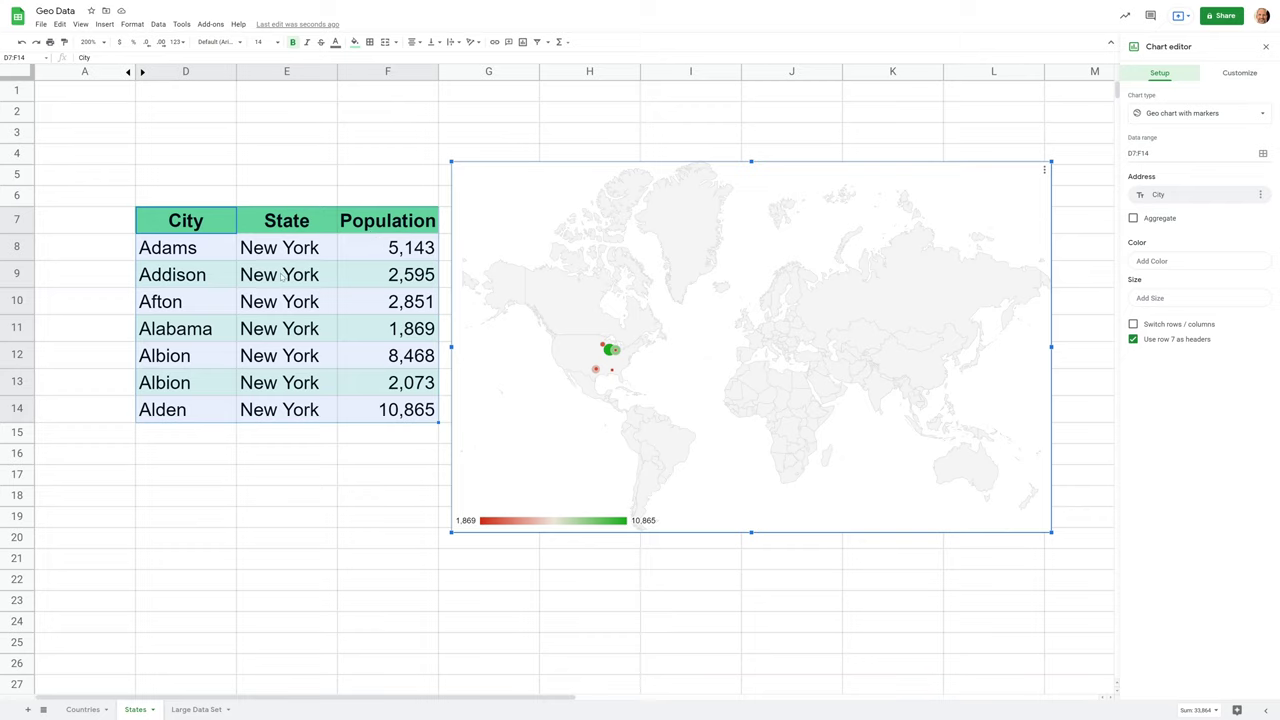
- Insert a column between State and Population and give it the header "City, State"
{"action": "left_click", "coordinate": [212, 252]}
{"action": "left_click", "coordinate": [260, 254]}
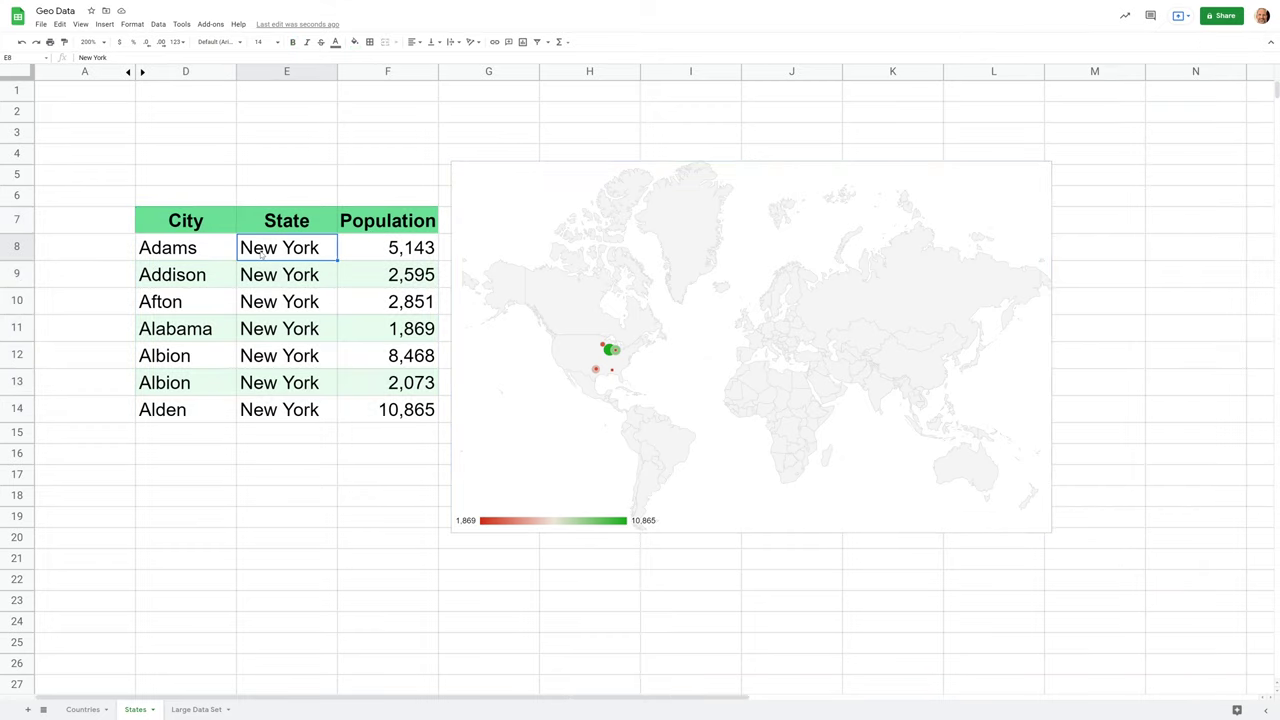
{"action": "right_click", "coordinate": [366, 76]}
{"action": "left_click", "coordinate": [373, 155]}
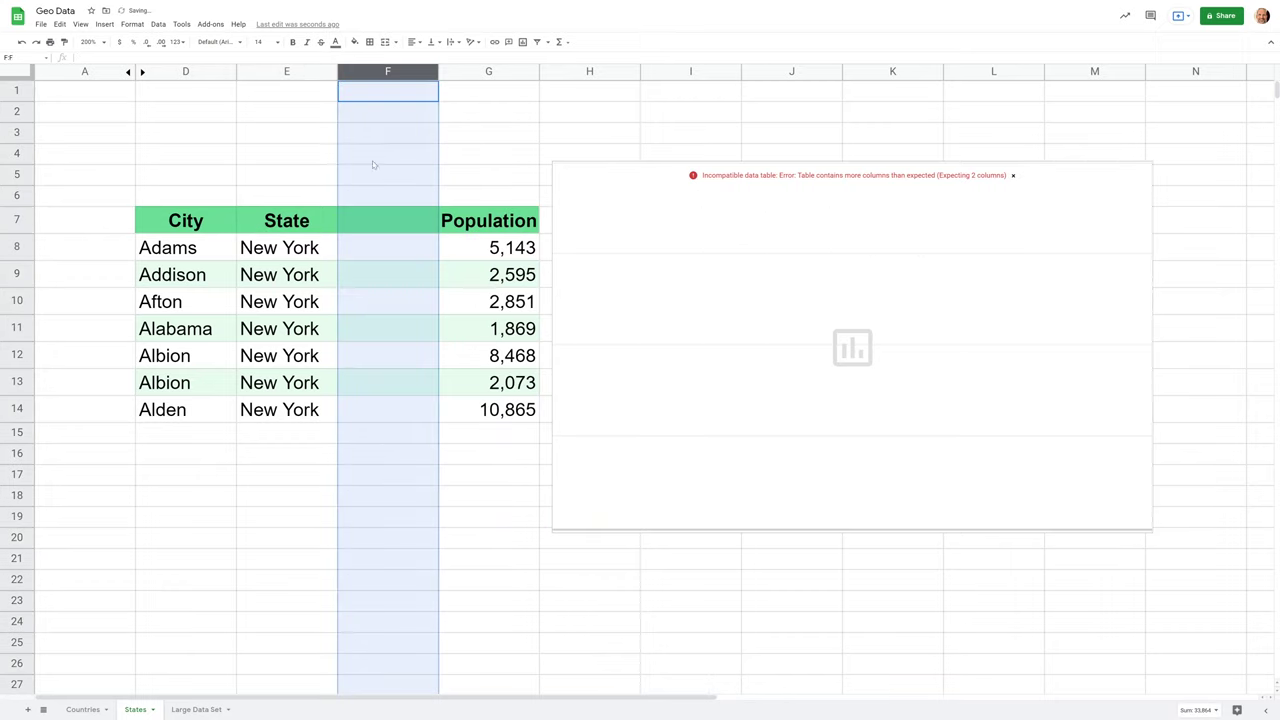
{"action": "left_click", "coordinate": [377, 222]}
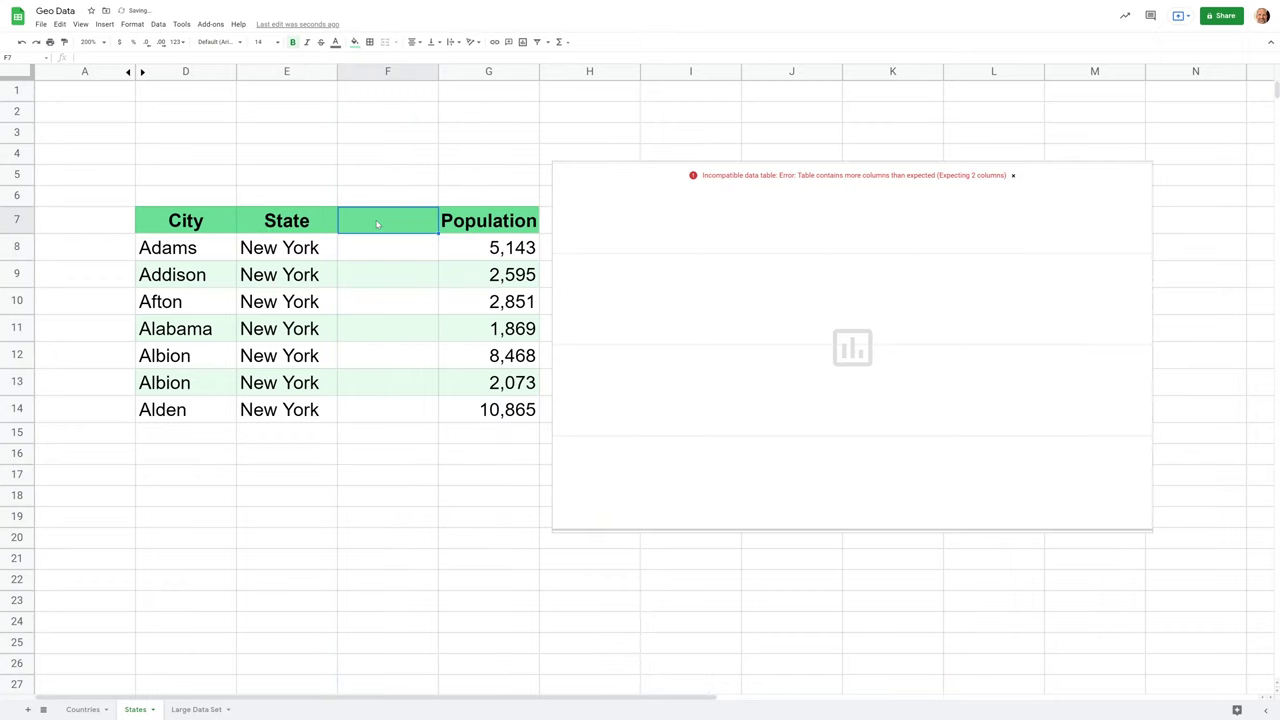
{"action": "type", "text": "City, Sta"}
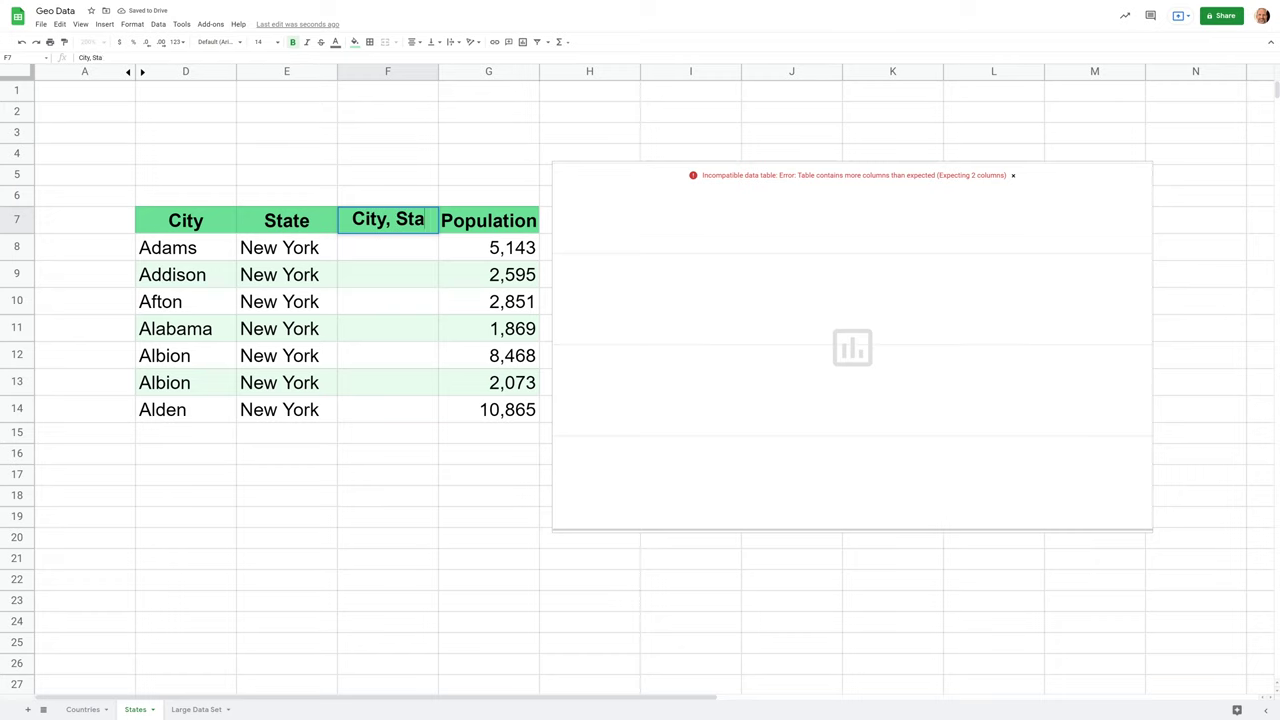
{"action": "type", "text": "te"}
{"action": "key", "text": "Return"}
- Combine city and state in F8 with =D8&", "&E8 and accept the suggested autofill down to row 14
{"action": "type", "text": "="}
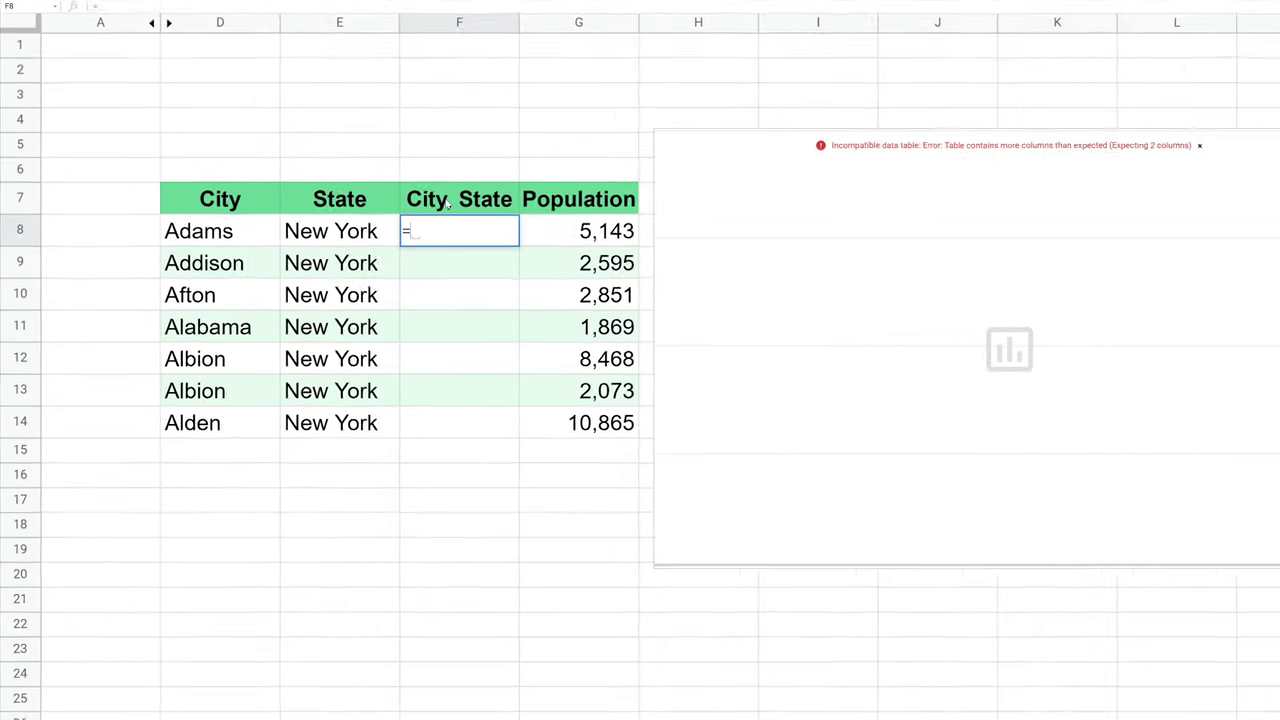
{"action": "type", "text": "D"}
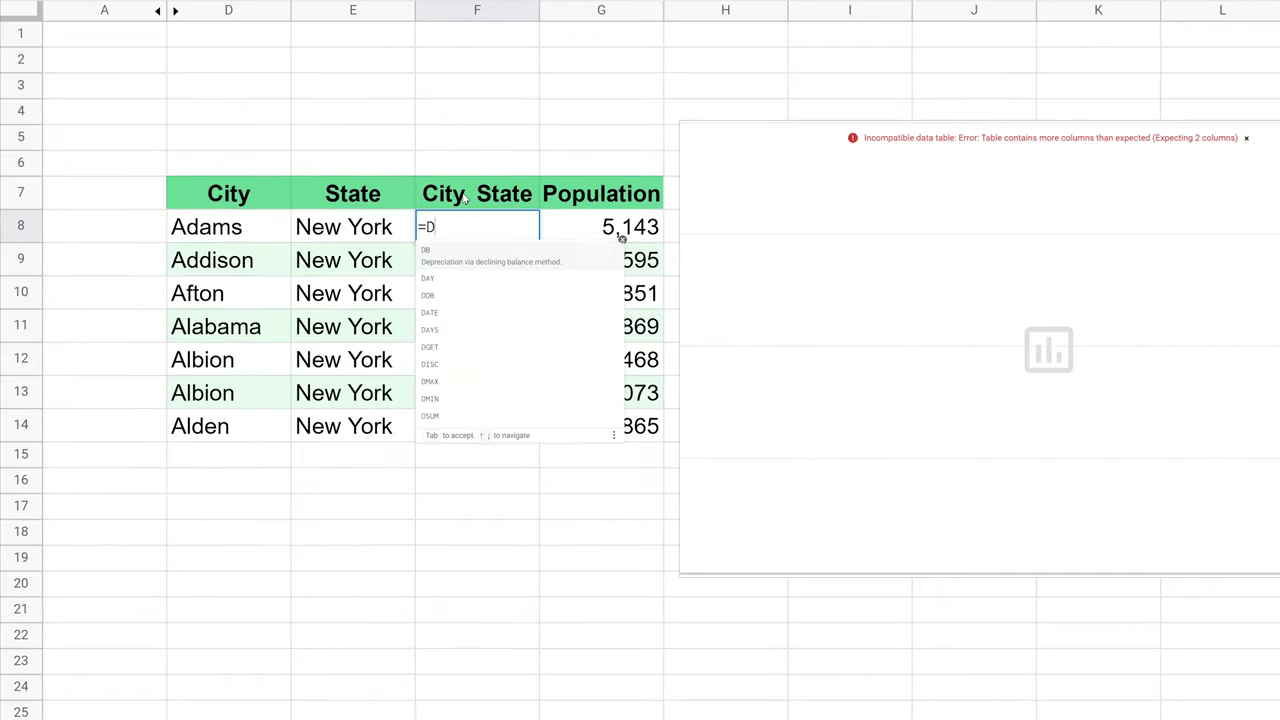
{"action": "type", "text": "8"}
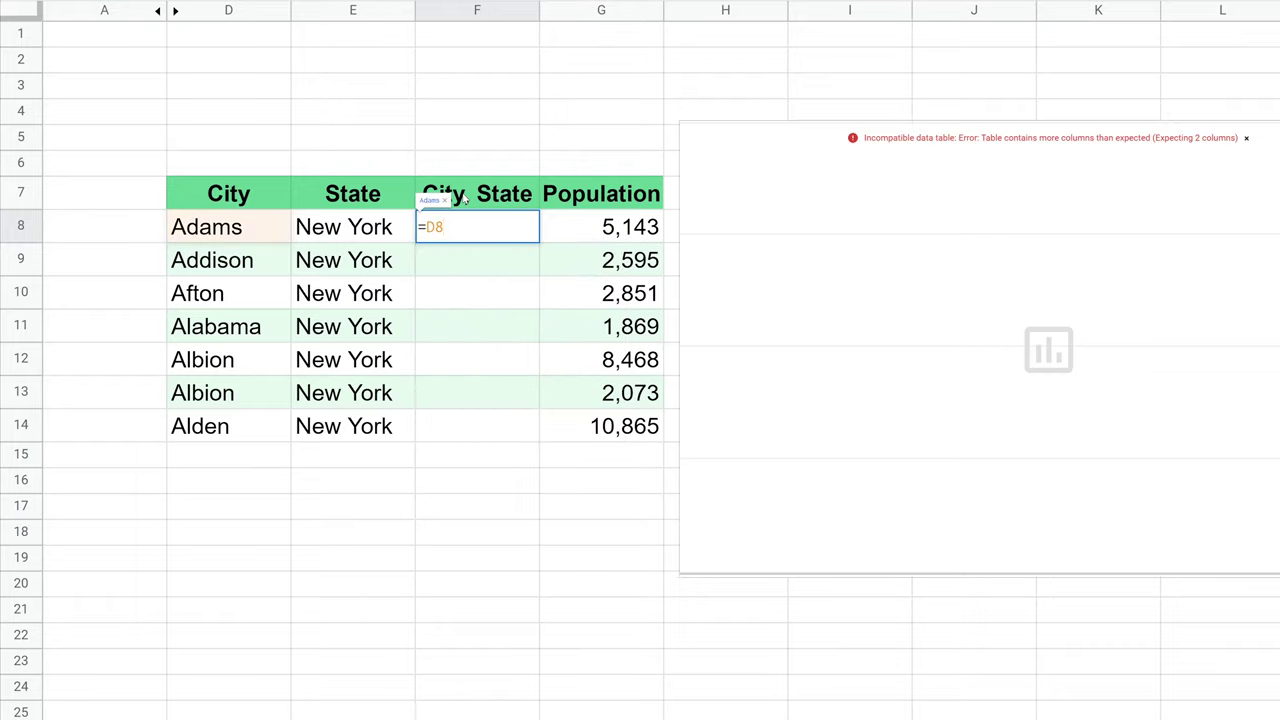
{"action": "type", "text": "&"}
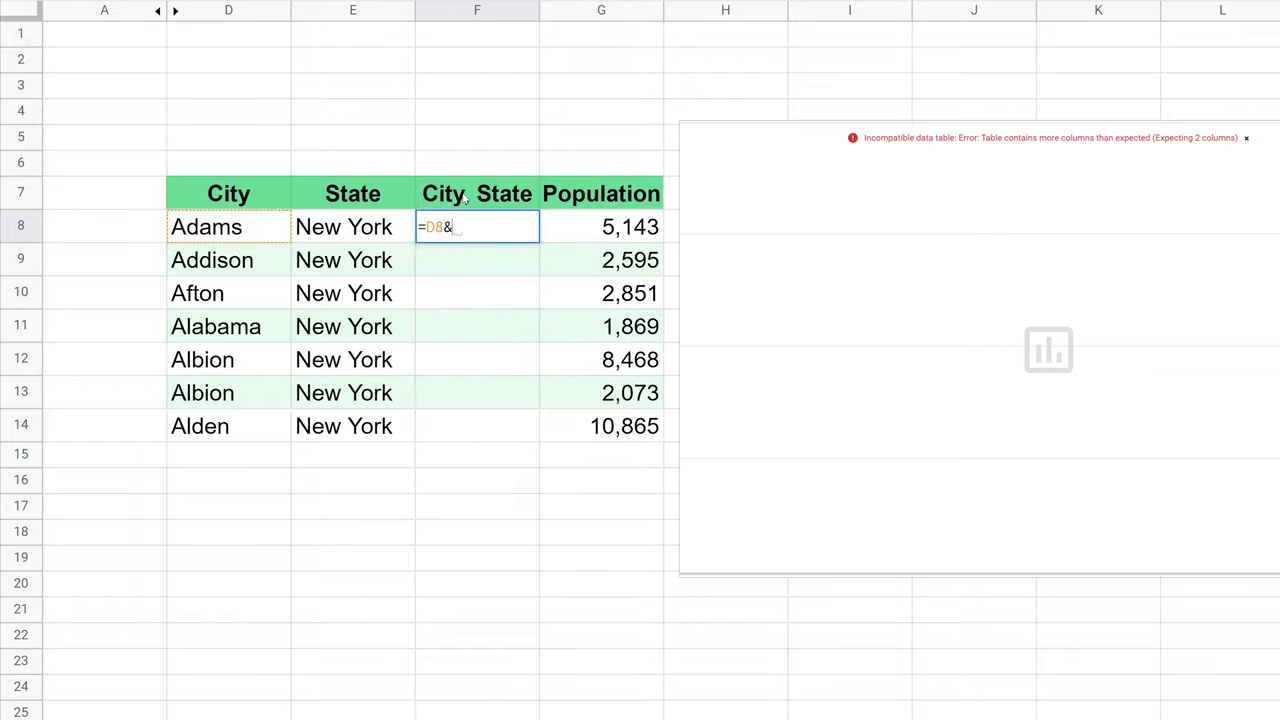
{"action": "type", "text": "\","}
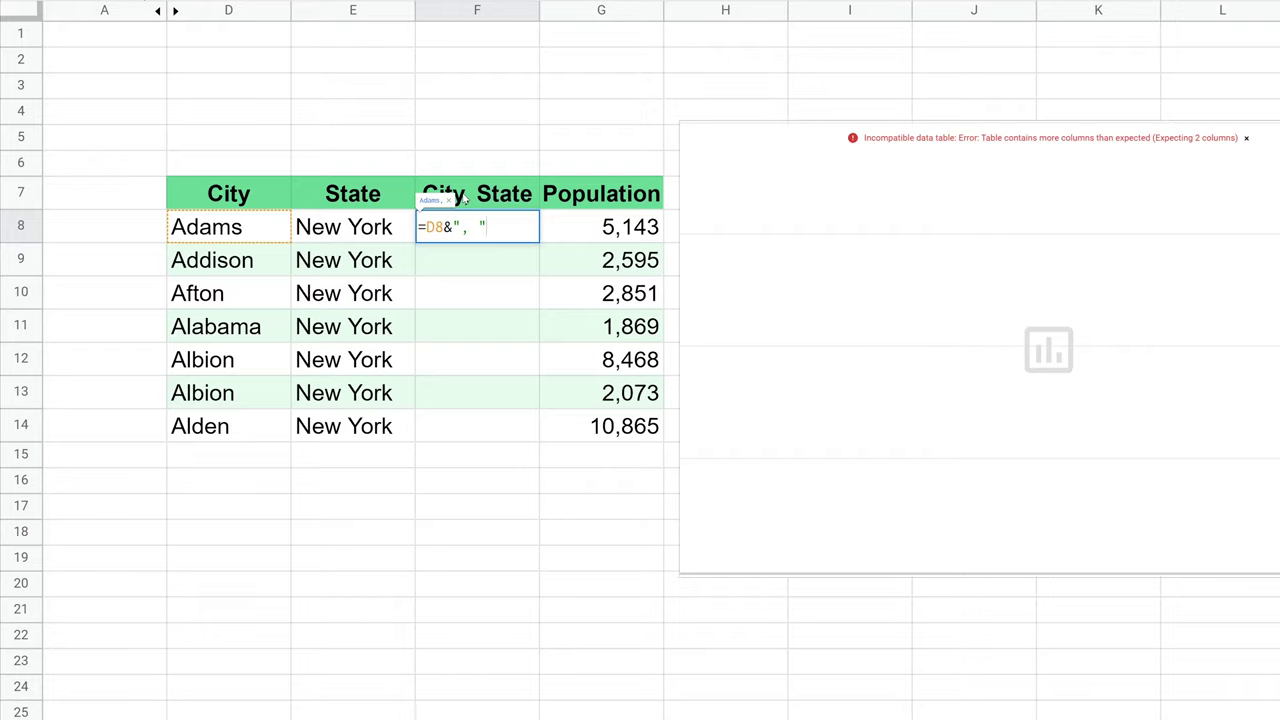
{"action": "type", "text": "\"&"}
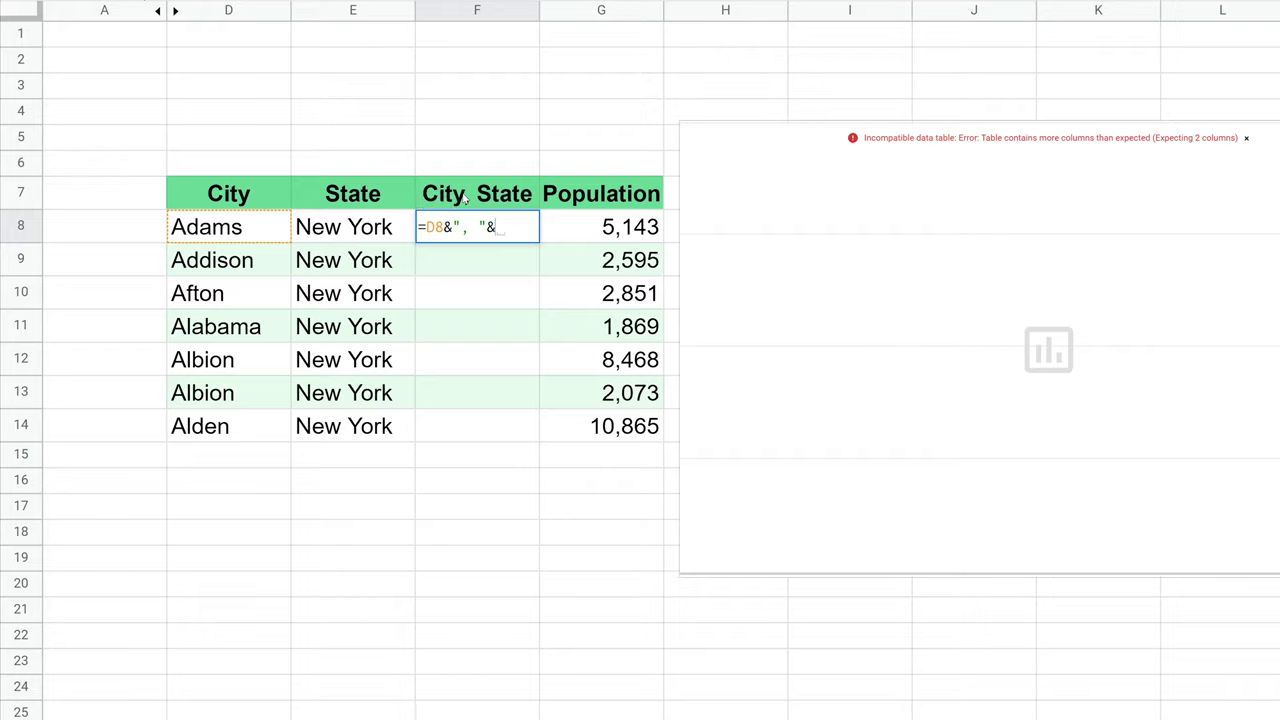
{"action": "type", "text": "E8"}
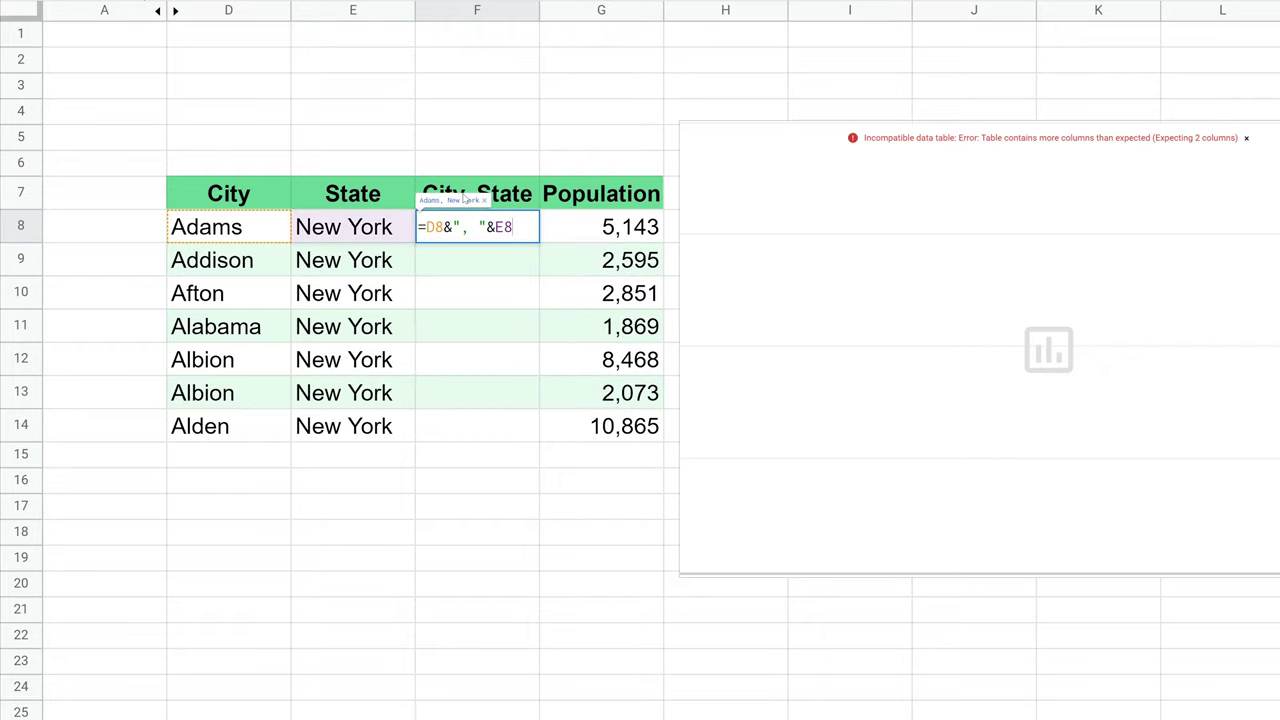
{"action": "key", "text": "Return"}
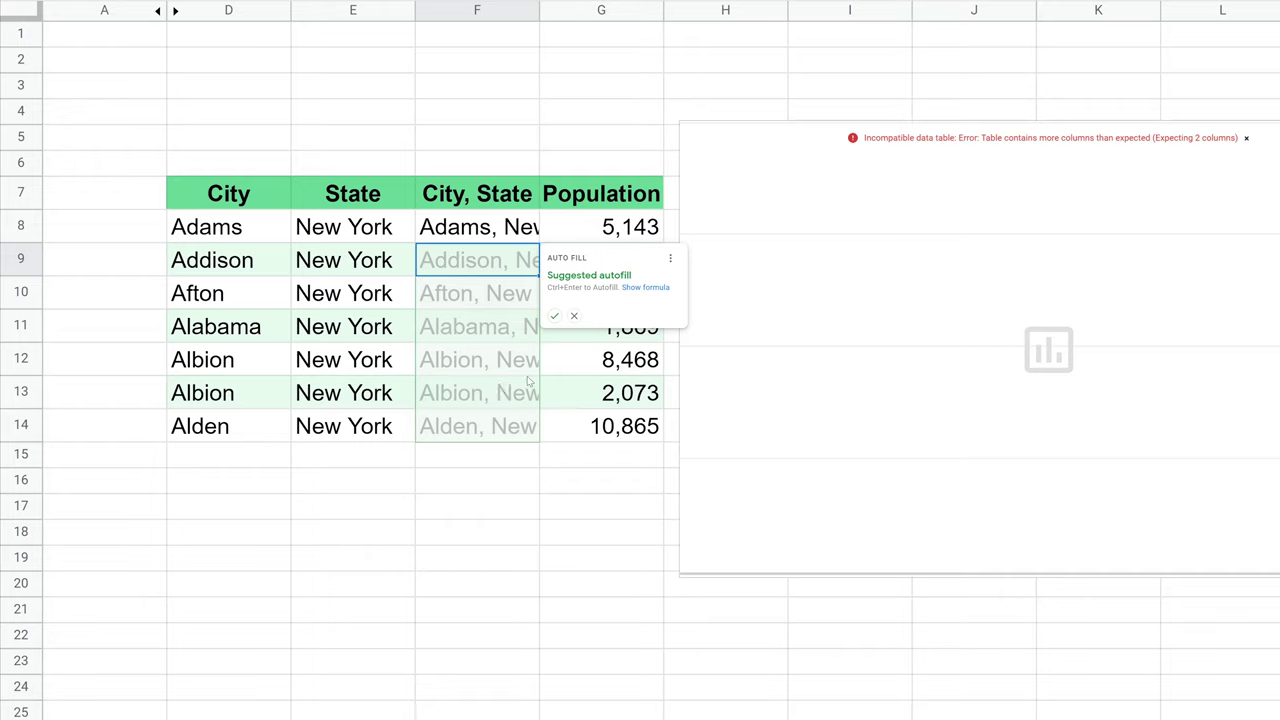
{"action": "left_click", "coordinate": [557, 317]}
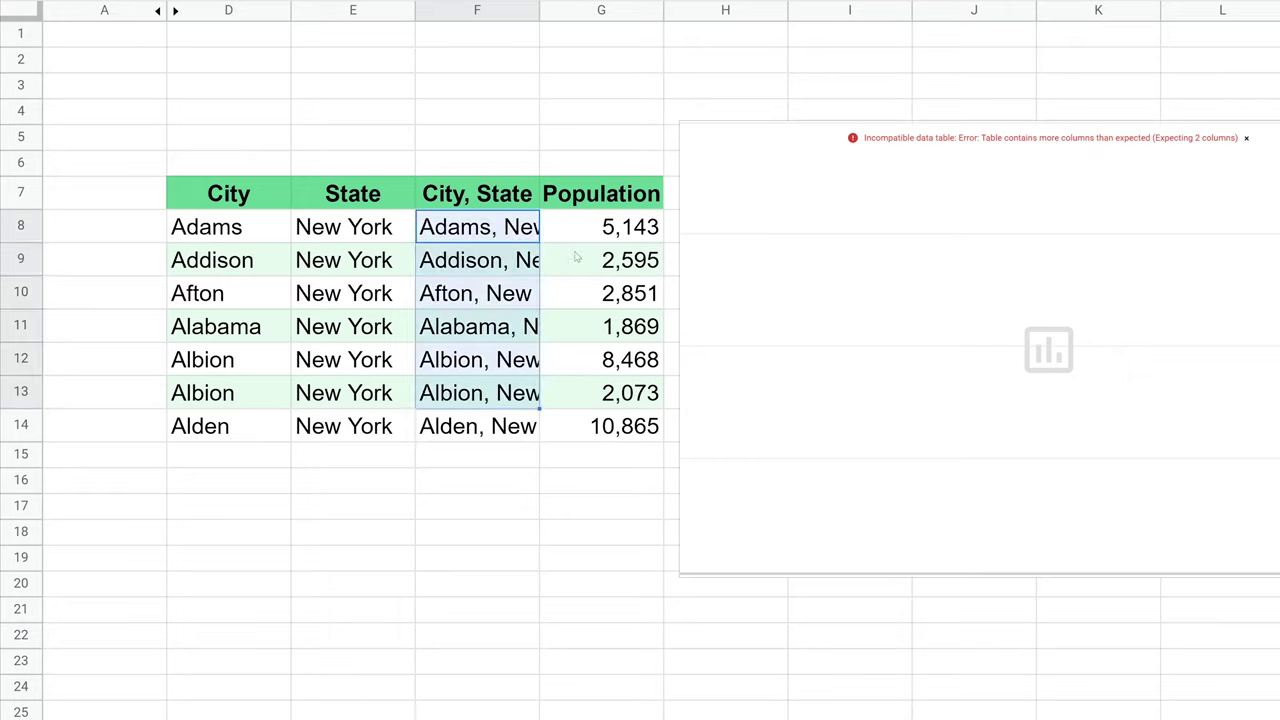
- Select the City, State and Population columns in F7:G14 and delete the existing chart beside the table
{"action": "left_click_drag", "start_coordinate": [513, 232], "coordinate": [497, 427]}
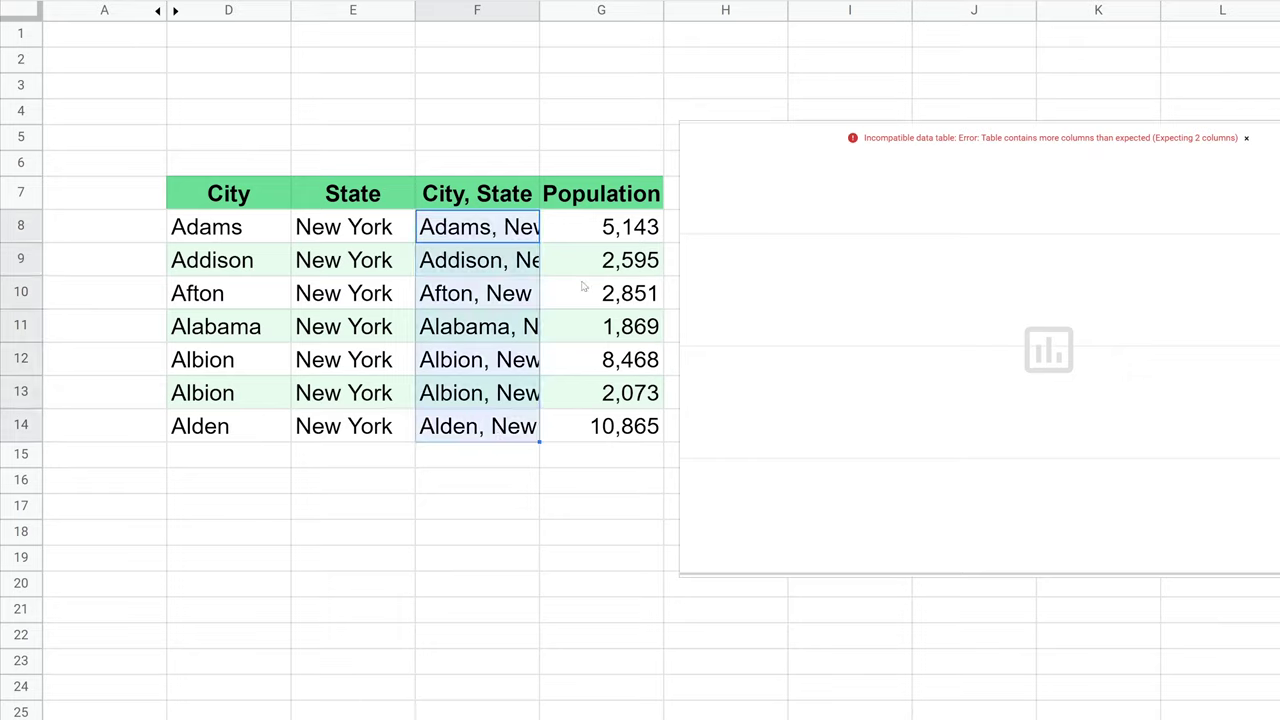
{"action": "left_click_drag", "start_coordinate": [581, 222], "coordinate": [584, 410]}
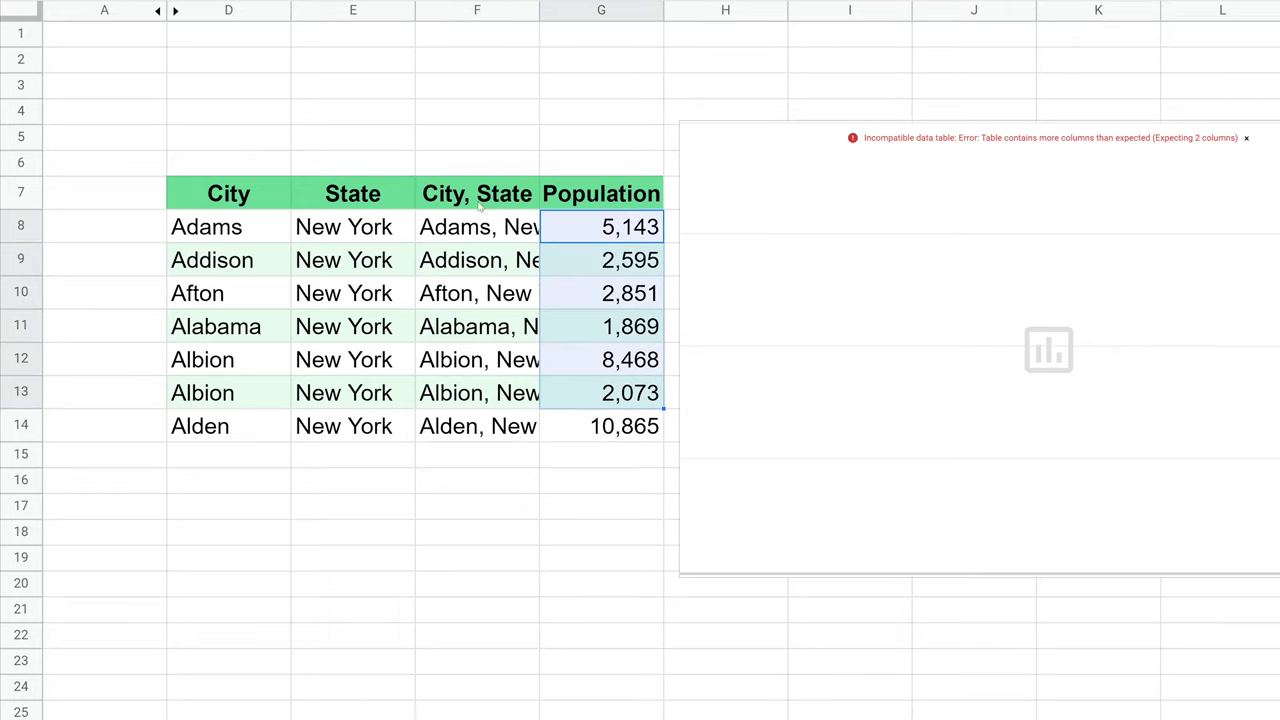
{"action": "left_click_drag", "start_coordinate": [481, 200], "coordinate": [571, 422]}
{"action": "left_click", "coordinate": [857, 208]}
{"action": "key", "text": "Delete"}
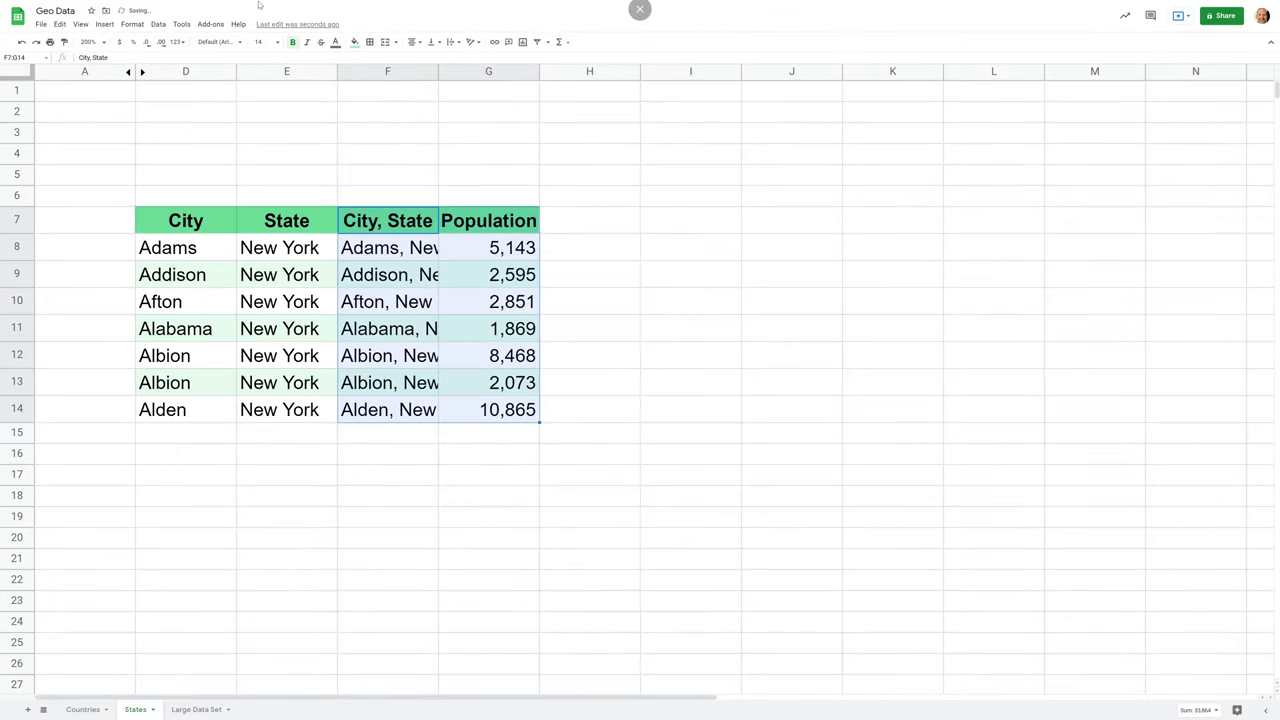
- Insert a geo chart with markers from F7:G14 and move it up alongside the table
{"action": "left_click", "coordinate": [104, 24]}
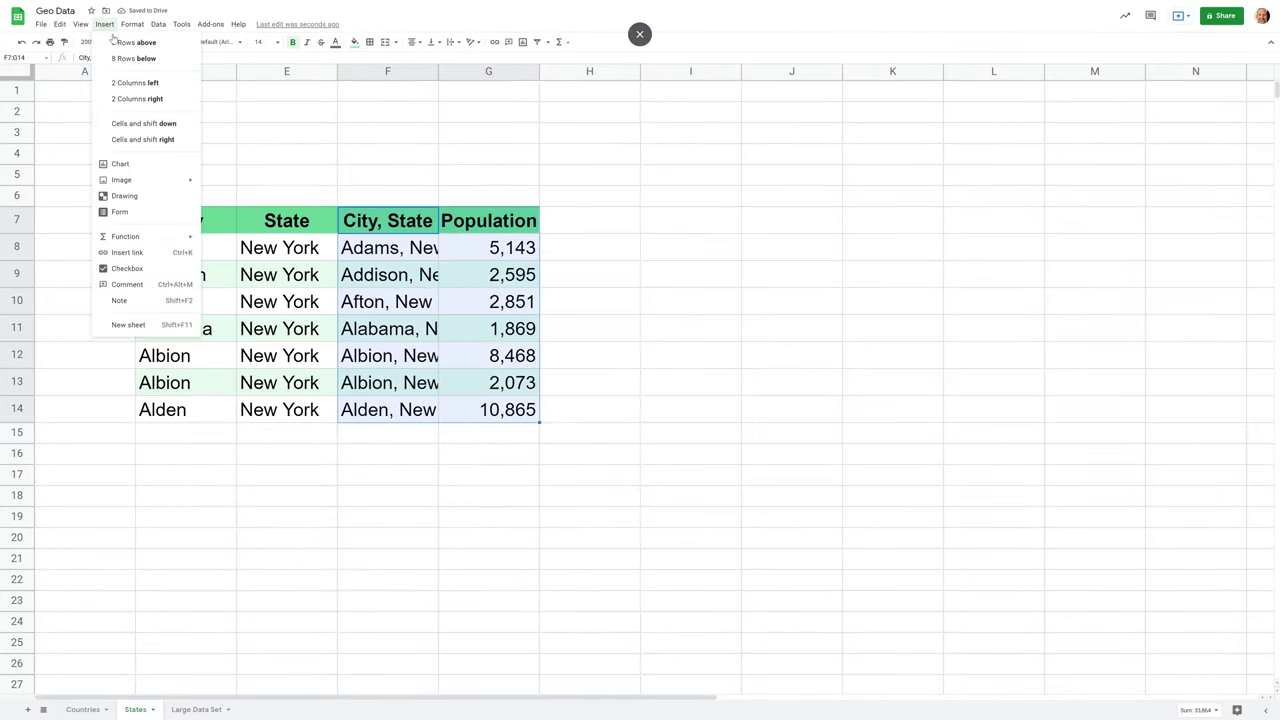
{"action": "left_click", "coordinate": [130, 164]}
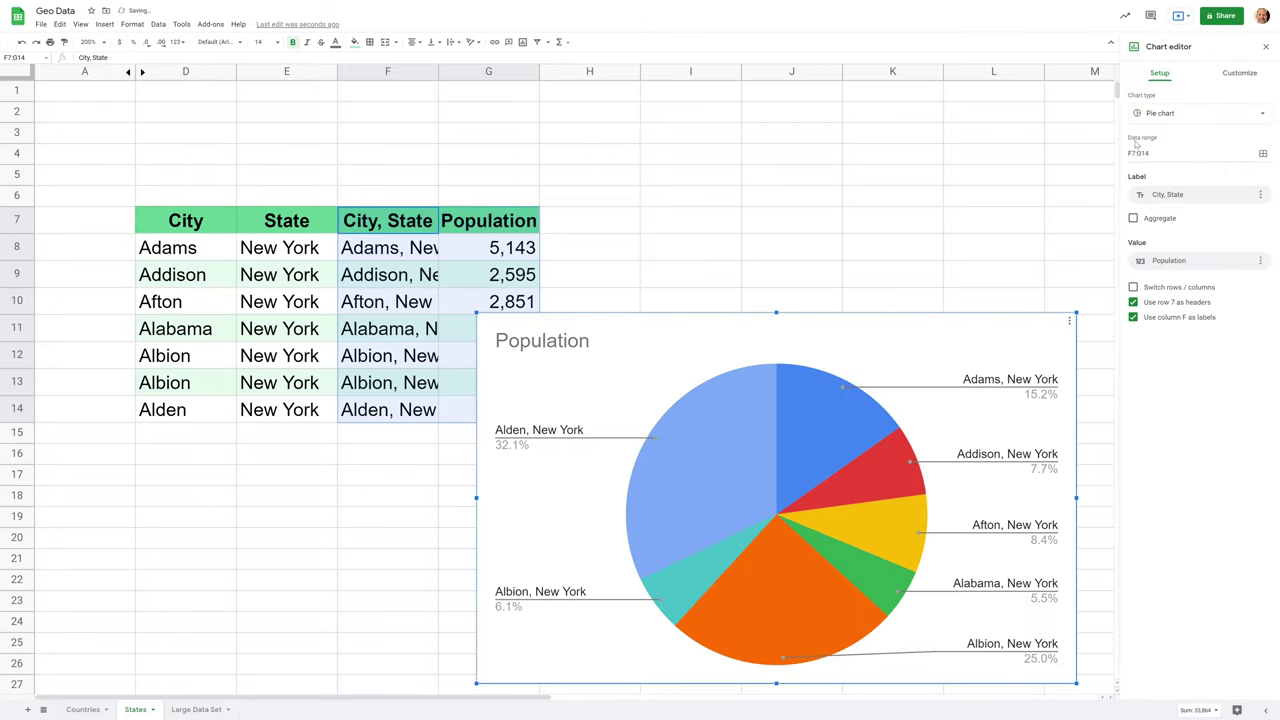
{"action": "left_click", "coordinate": [1175, 113]}
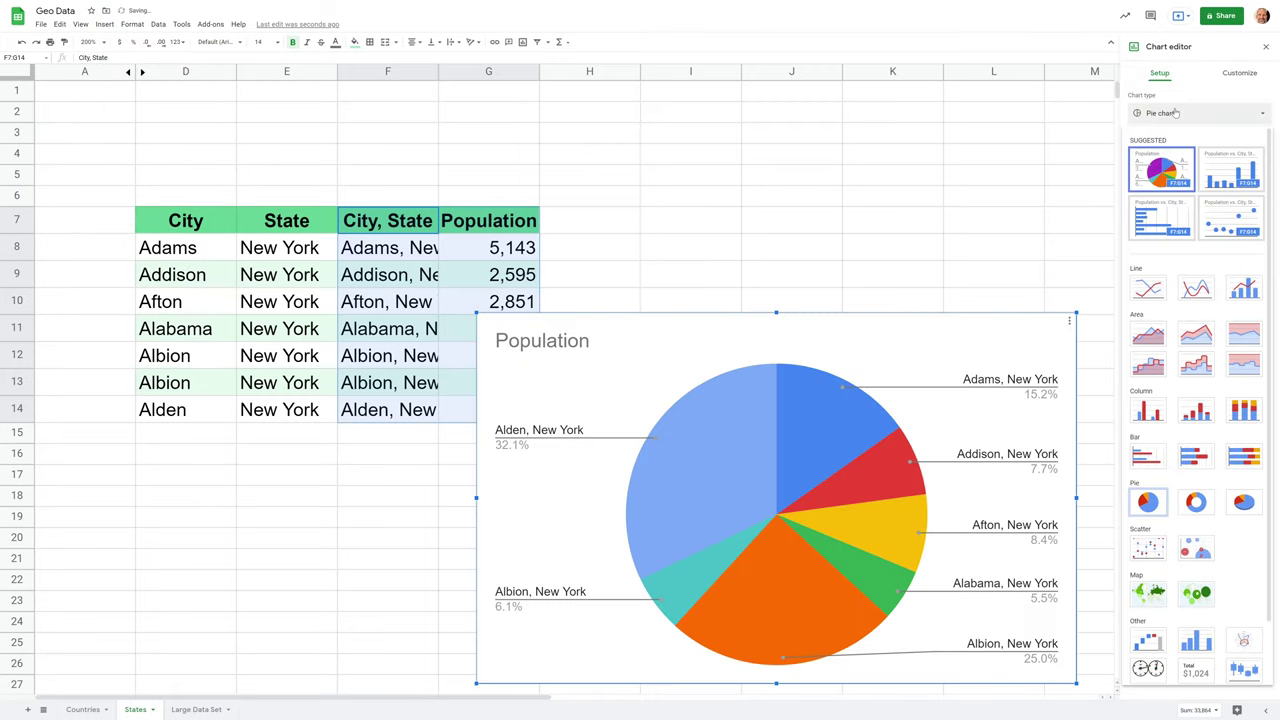
{"action": "left_click", "coordinate": [1195, 592]}
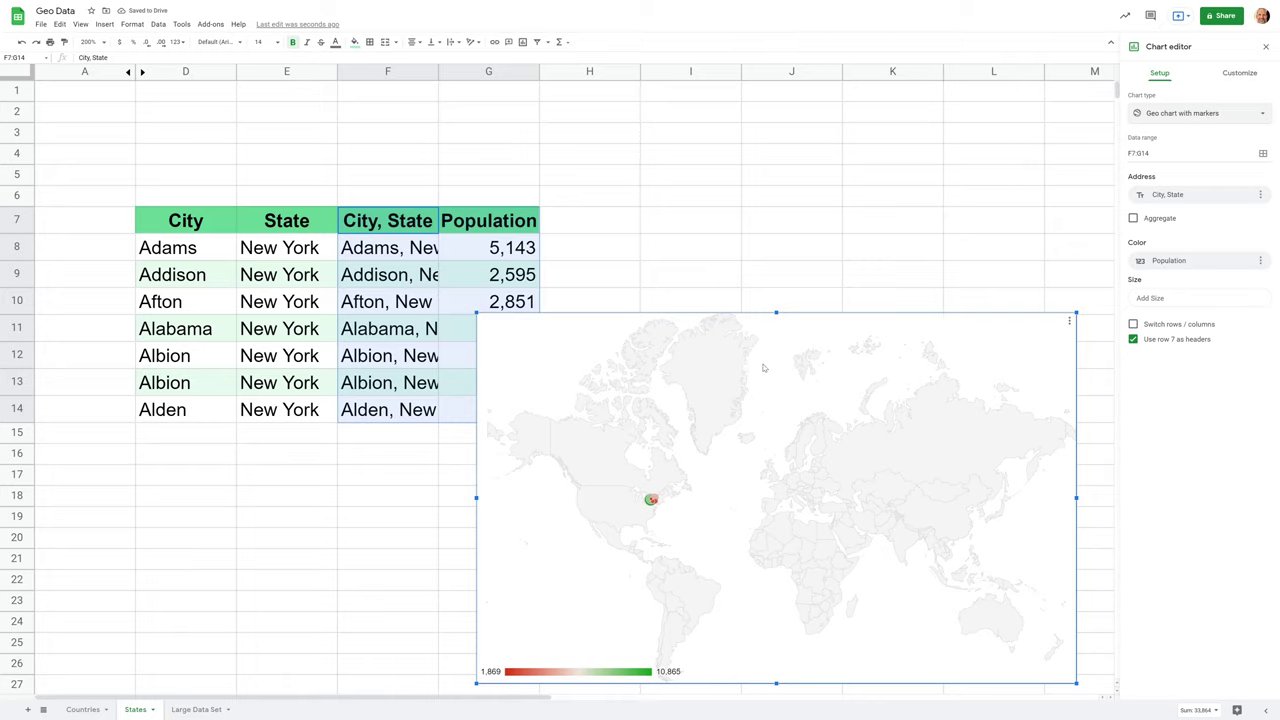
{"action": "left_click_drag", "start_coordinate": [763, 368], "coordinate": [794, 190]}
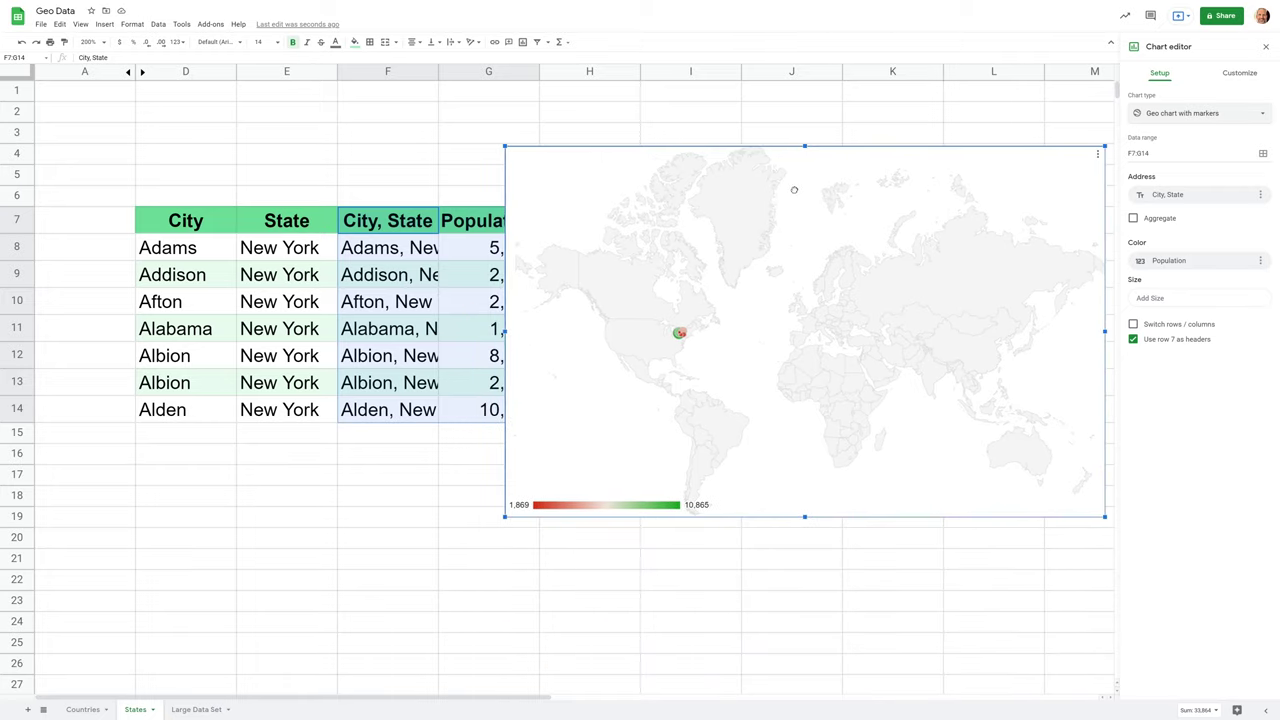
{"action": "mouse_move", "coordinate": [680, 332]}
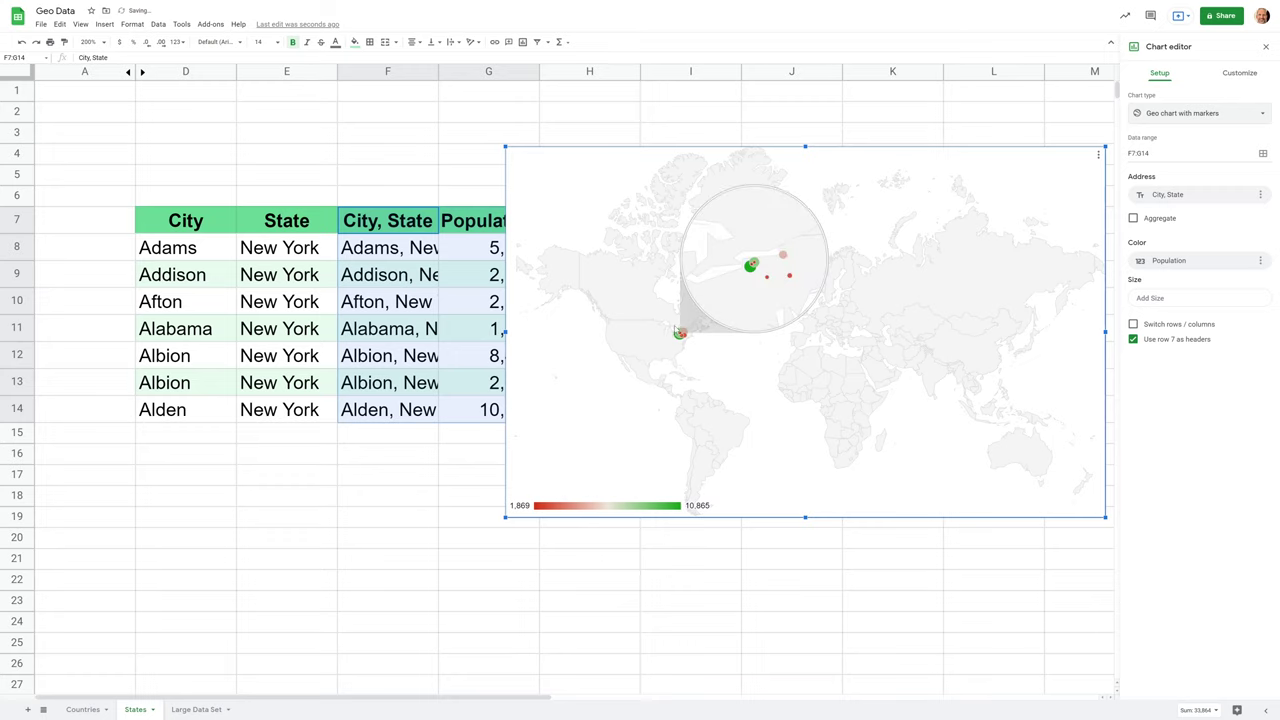
- Hide columns D and E and move the map clear of the Population column
{"action": "left_click_drag", "start_coordinate": [290, 72], "coordinate": [208, 73]}
{"action": "right_click", "coordinate": [208, 73]}
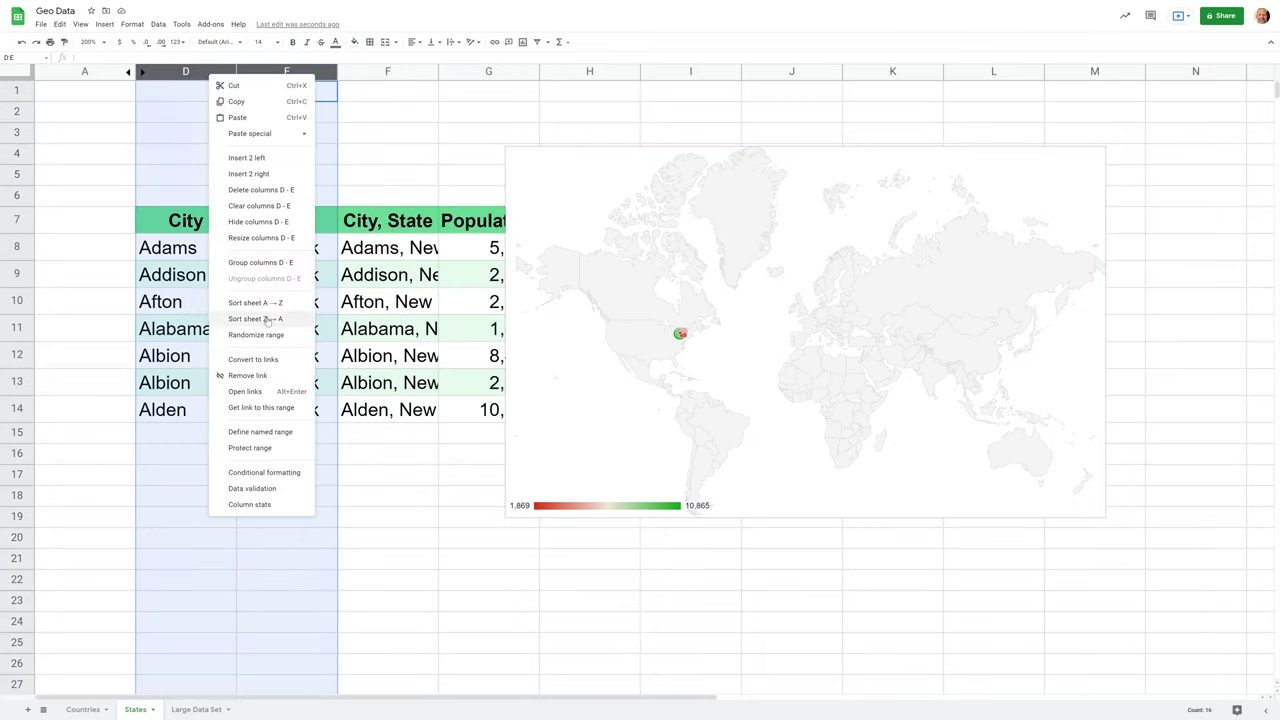
{"action": "left_click", "coordinate": [250, 222]}
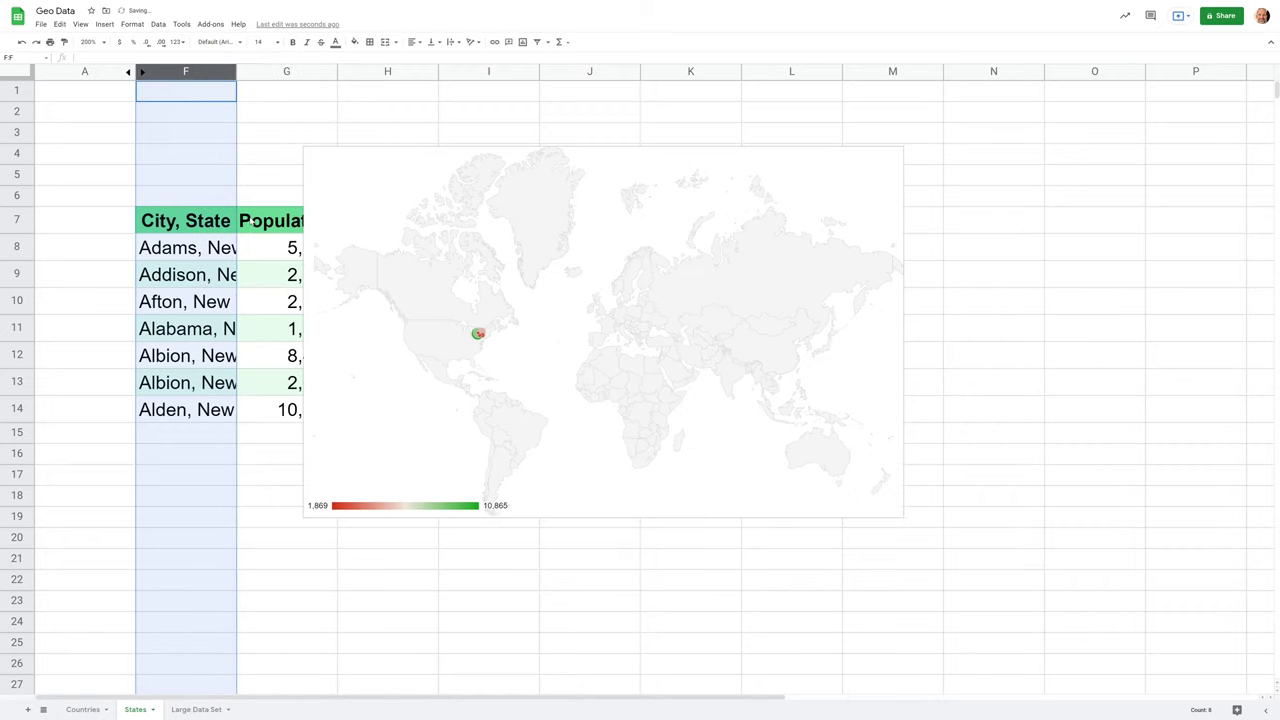
{"action": "left_click", "coordinate": [420, 180]}
{"action": "left_click_drag", "start_coordinate": [395, 182], "coordinate": [423, 157]}
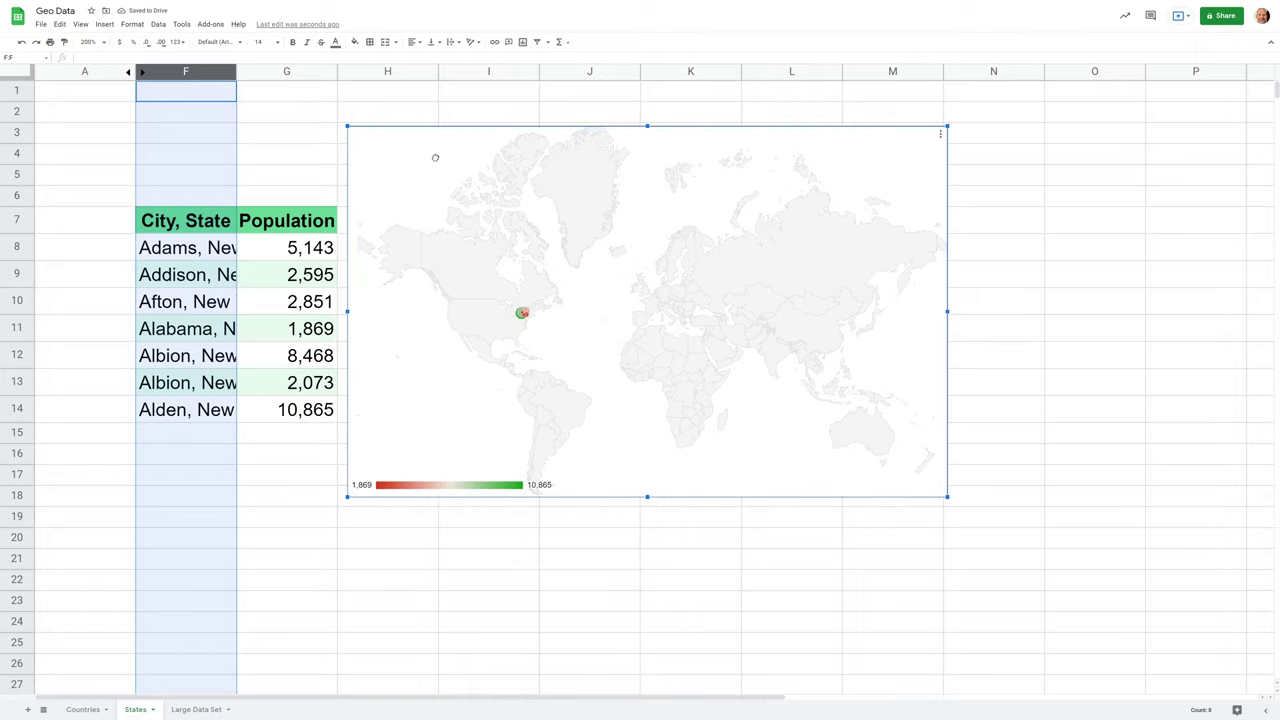
- Set the map's region to United States in its Geo customization and inspect the New York markers
{"action": "left_click", "coordinate": [939, 137]}
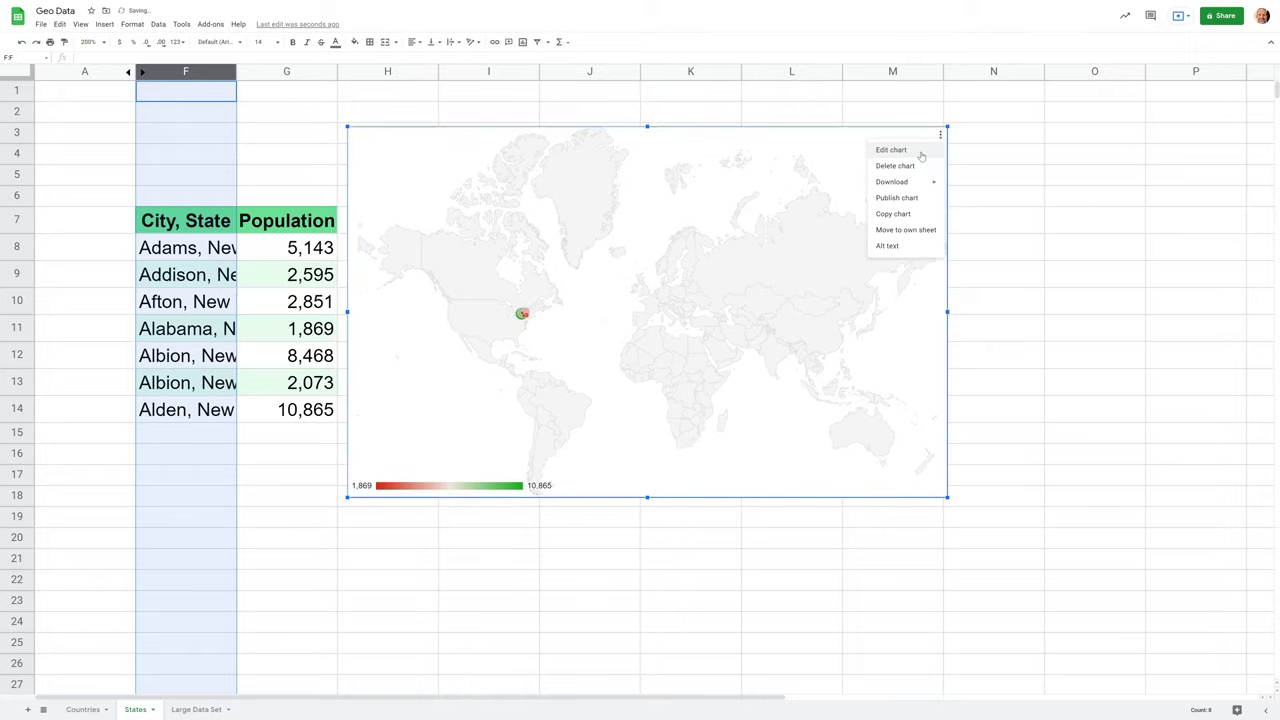
{"action": "left_click", "coordinate": [899, 148]}
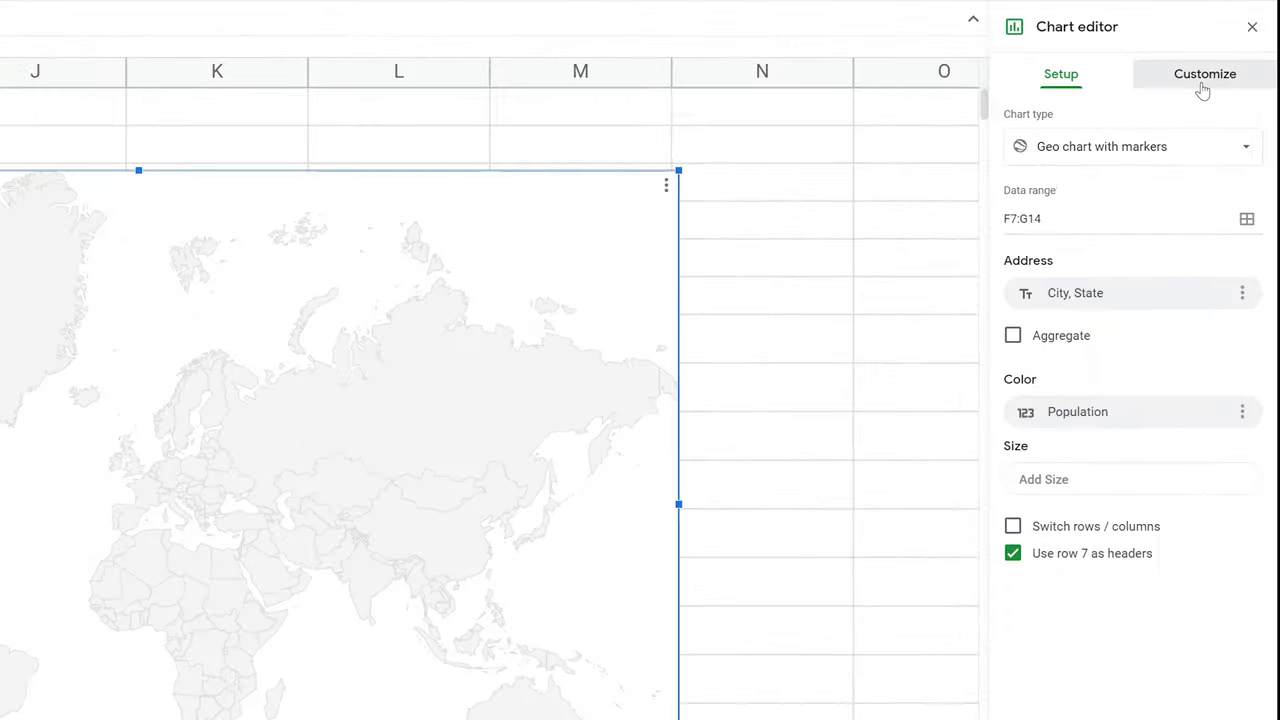
{"action": "left_click", "coordinate": [1239, 73]}
{"action": "left_click", "coordinate": [1015, 188]}
{"action": "left_click", "coordinate": [1040, 250]}
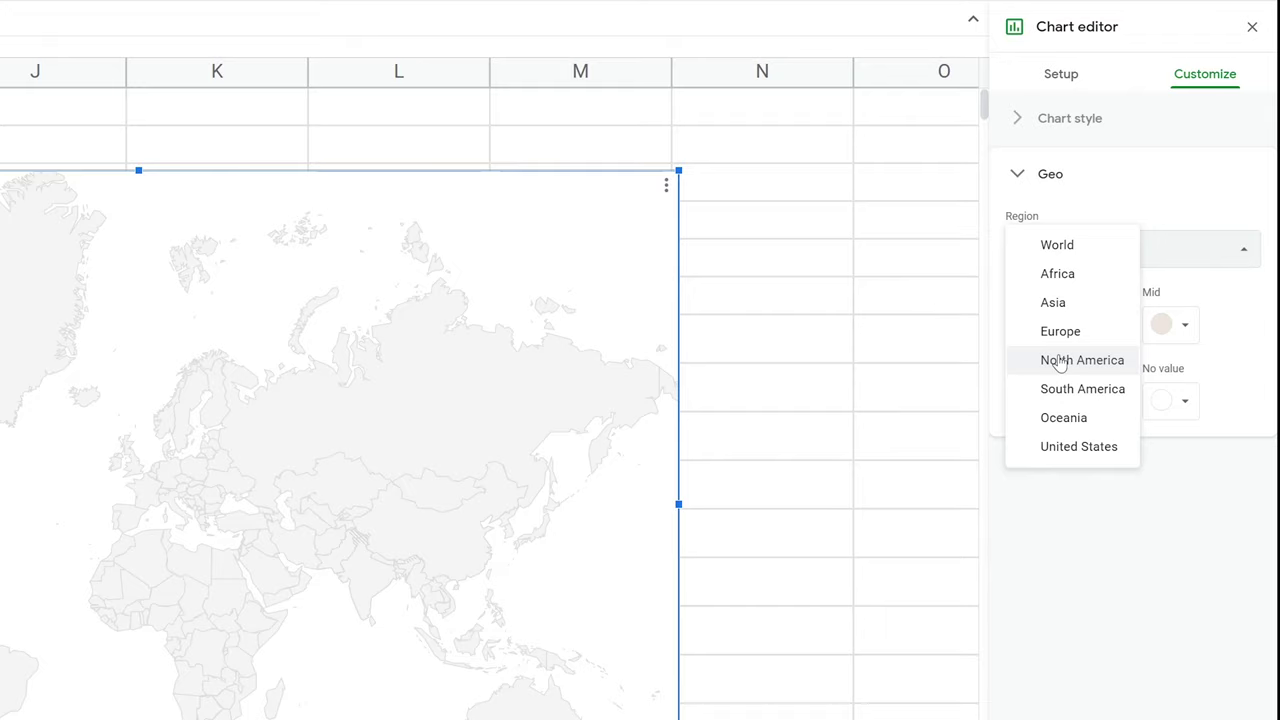
{"action": "left_click", "coordinate": [1062, 447]}
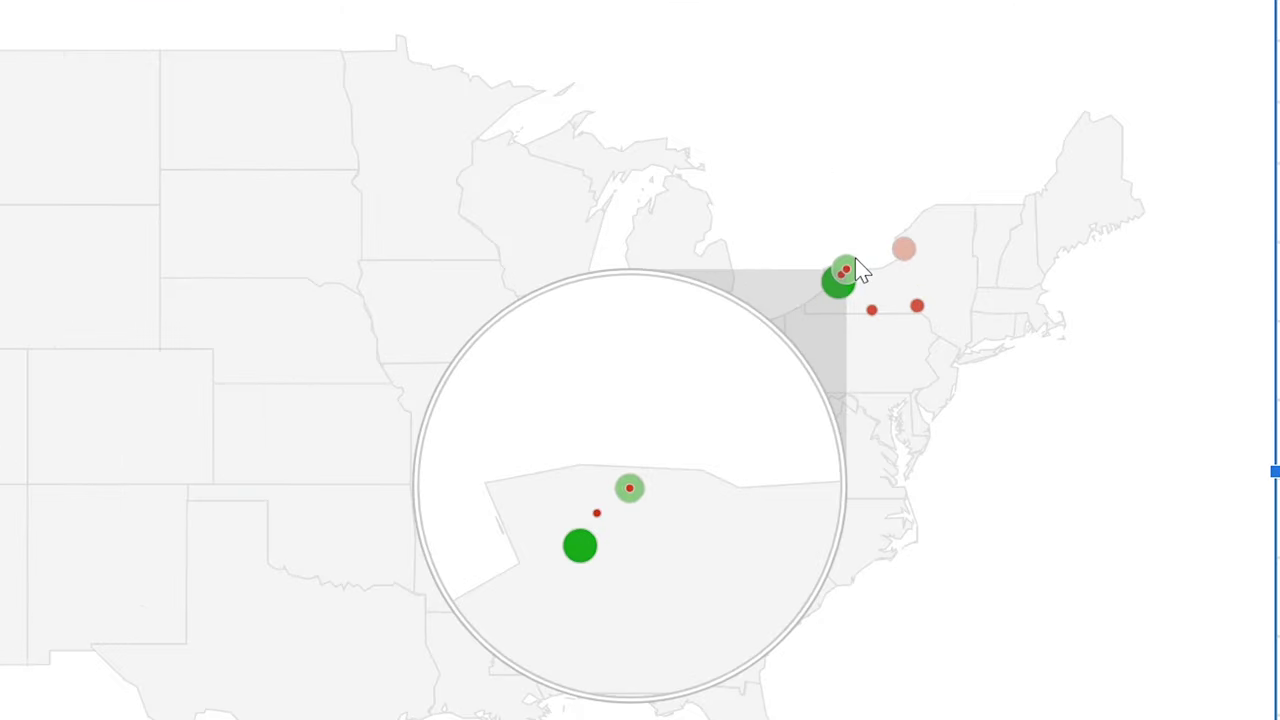
{"action": "mouse_move", "coordinate": [679, 316]}
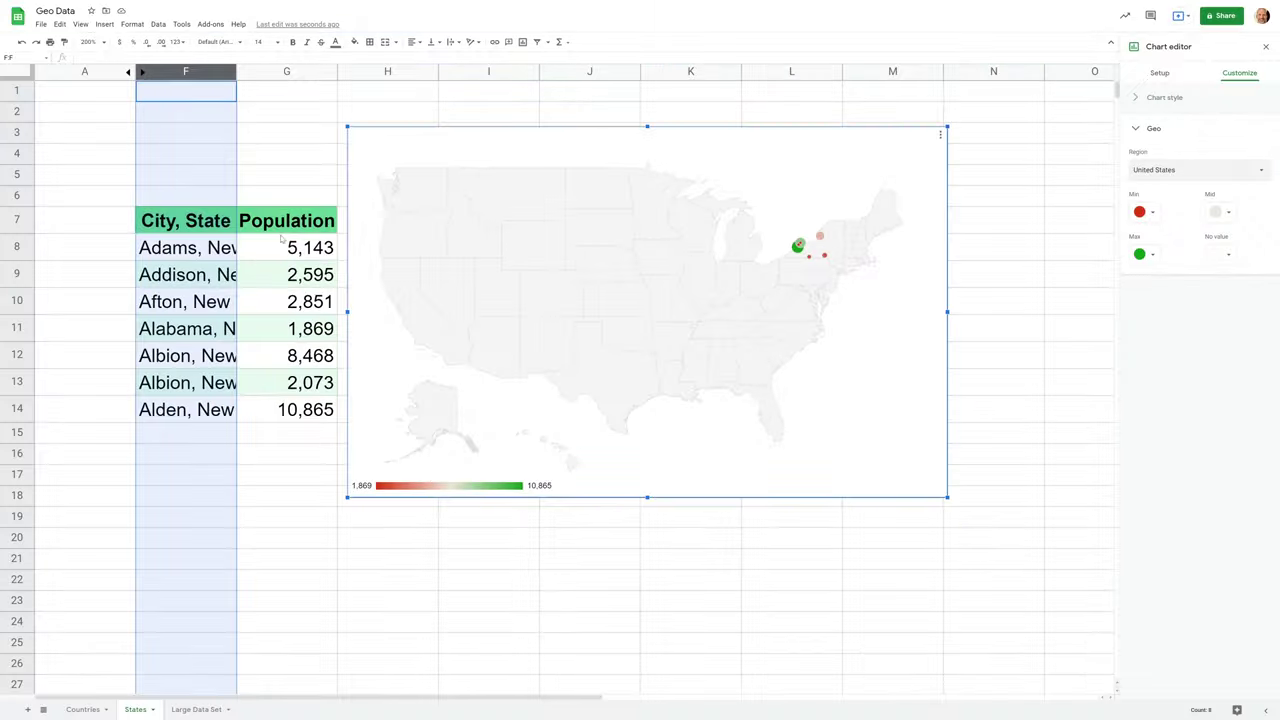
- Compare the population values in column G with the marker colors and sizes on the map
{"action": "left_click_drag", "start_coordinate": [282, 228], "coordinate": [295, 412]}
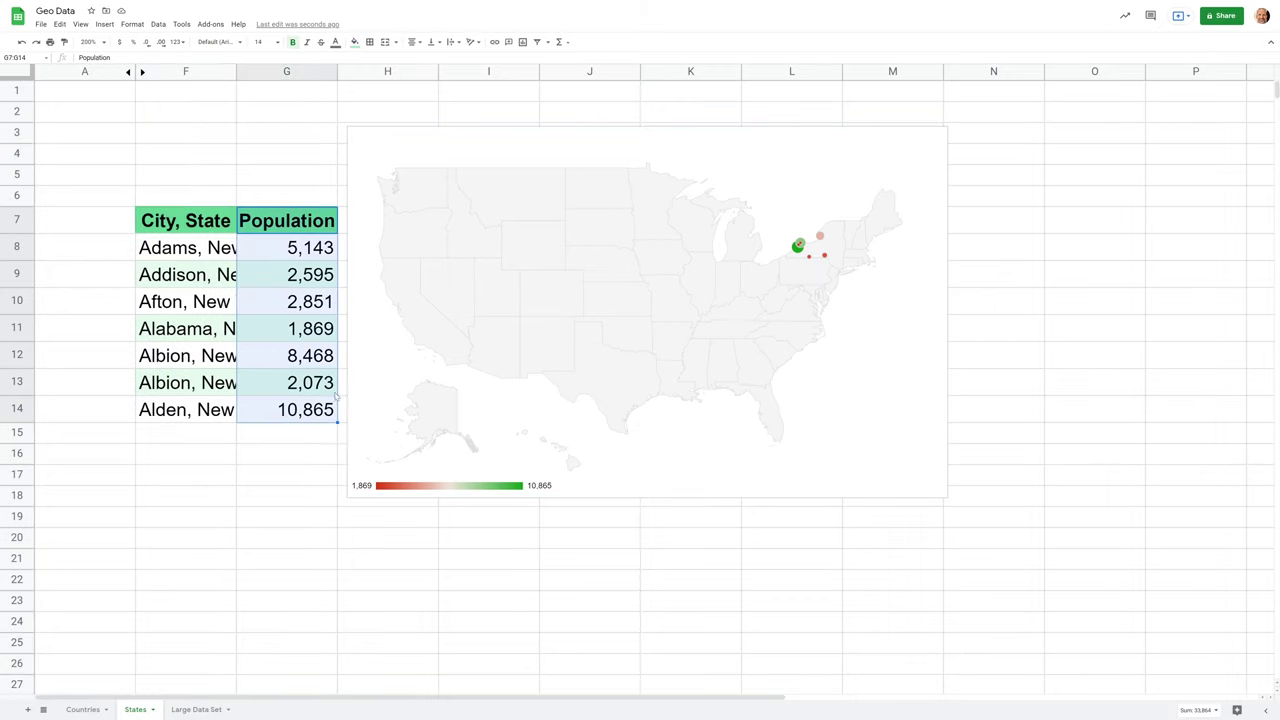
{"action": "left_click", "coordinate": [838, 111]}
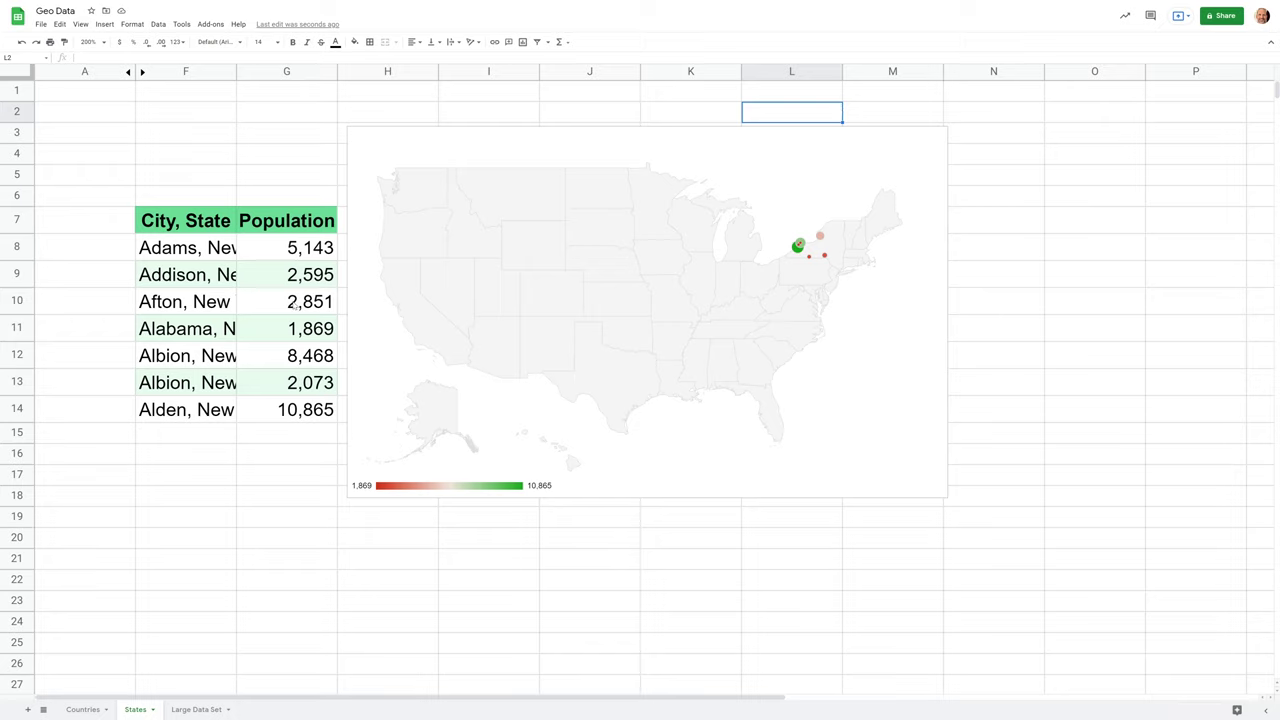
{"action": "left_click", "coordinate": [295, 303]}
{"action": "left_click", "coordinate": [849, 266]}
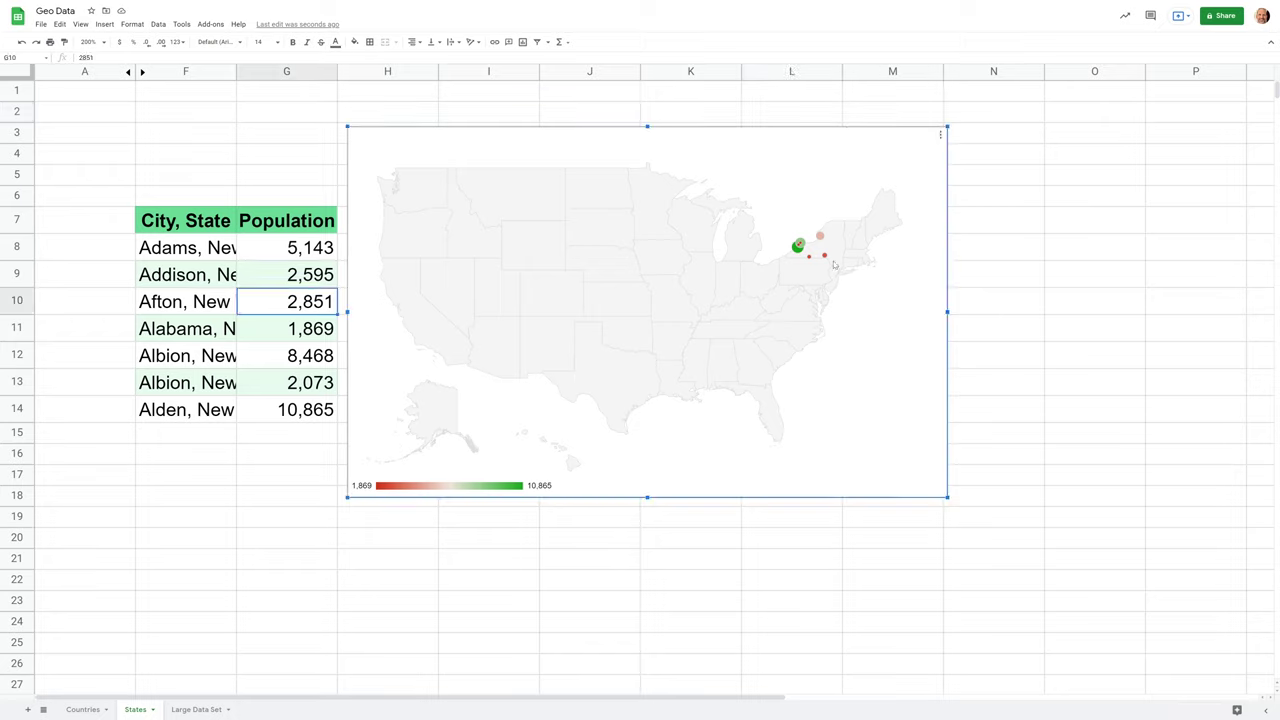
{"action": "mouse_move", "coordinate": [826, 258]}
- Try the plain geo chart type, inspect New York on the map, and switch back to the geo chart with markers
{"action": "left_click", "coordinate": [940, 134]}
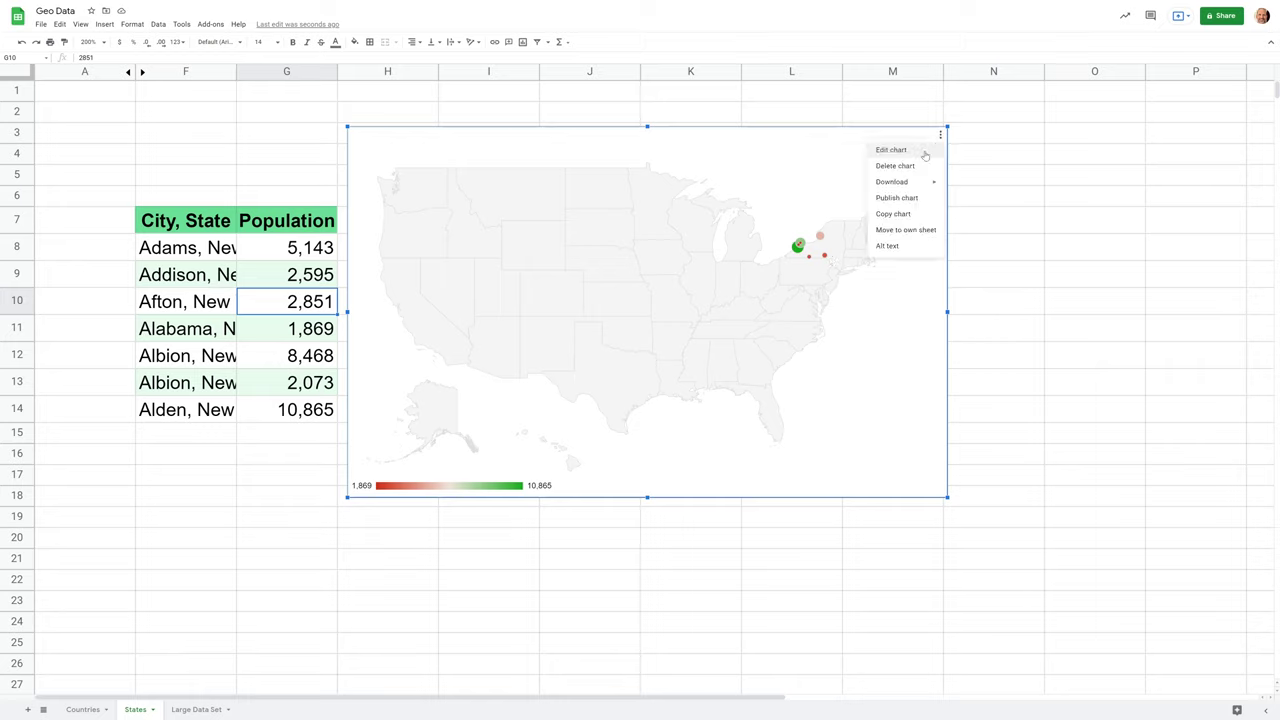
{"action": "left_click", "coordinate": [891, 149]}
{"action": "left_click", "coordinate": [1205, 113]}
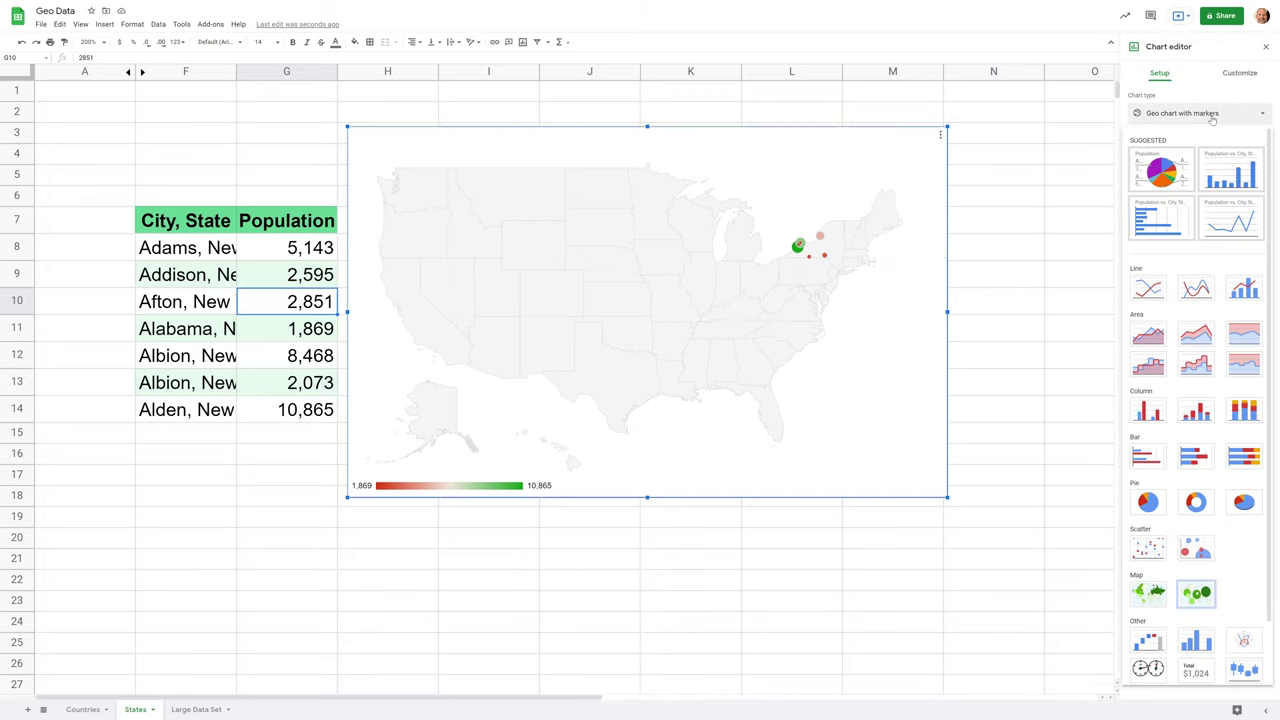
{"action": "left_click", "coordinate": [1150, 594]}
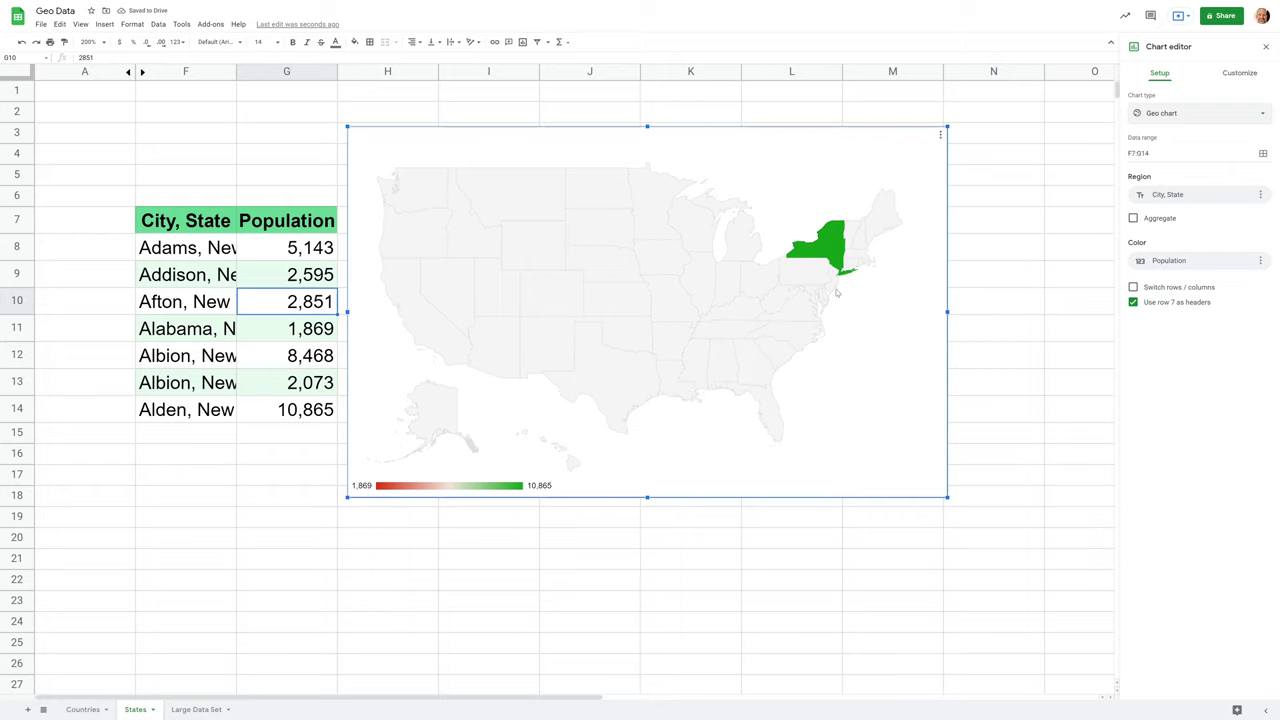
{"action": "mouse_move", "coordinate": [834, 258]}
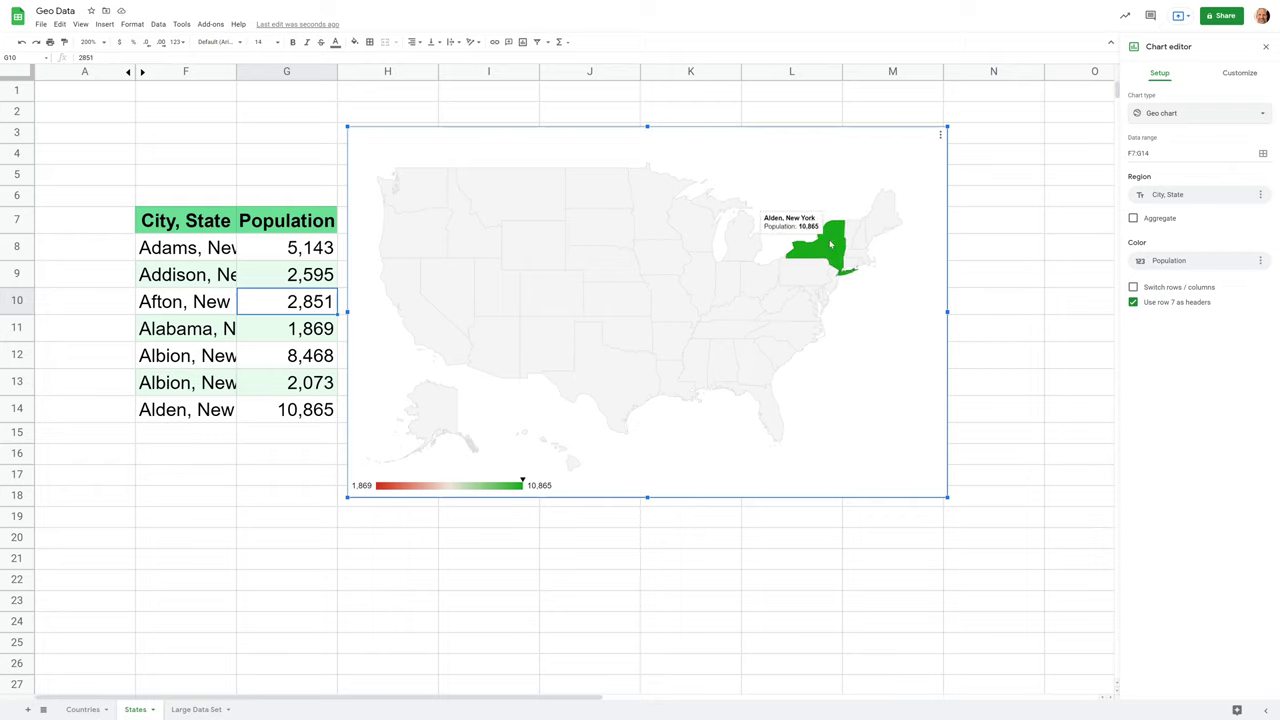
{"action": "left_click", "coordinate": [1183, 114]}
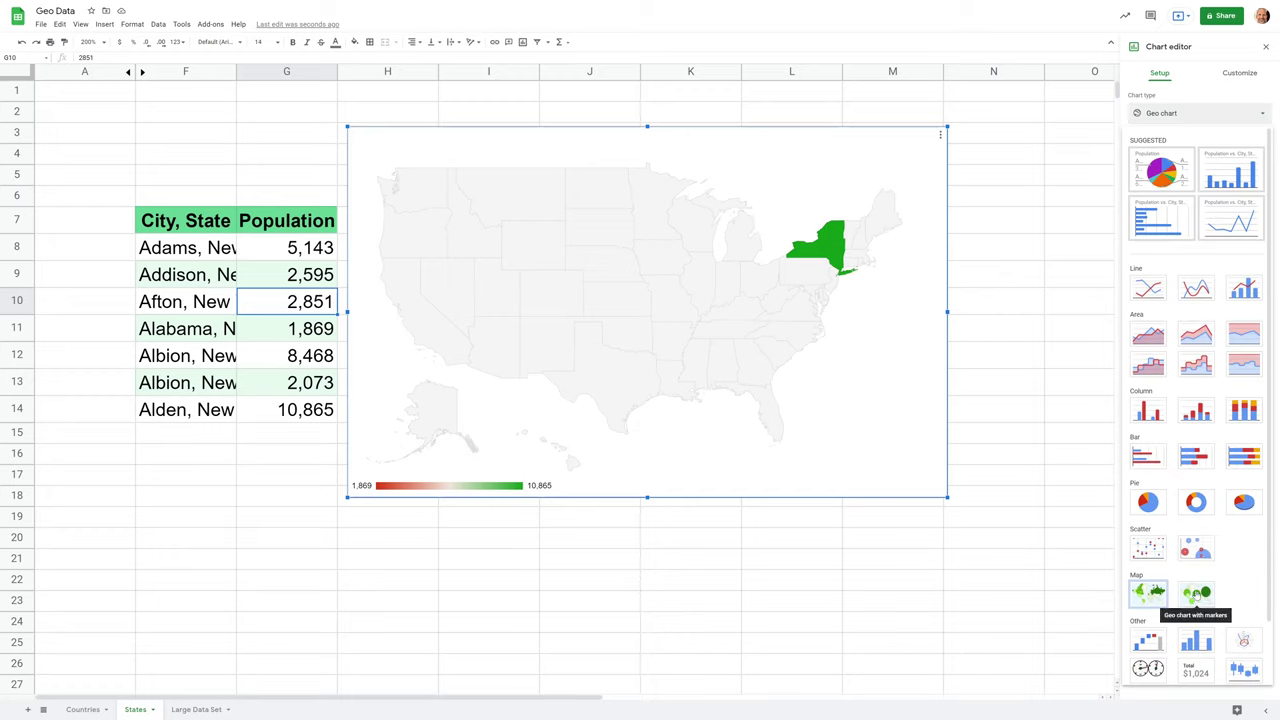
{"action": "left_click", "coordinate": [1196, 594]}
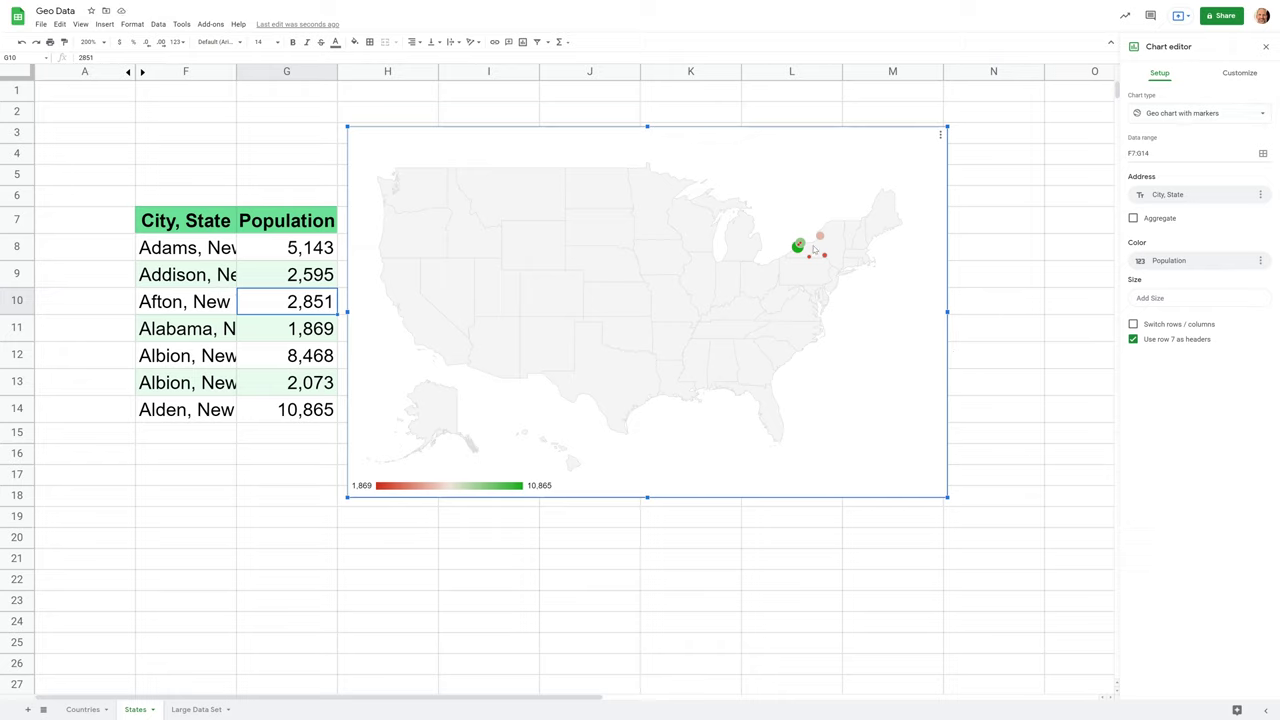
{"action": "mouse_move", "coordinate": [821, 240]}
- Open the Large Data Set sheet and look through its Date, City, State and Amount records
{"action": "left_click", "coordinate": [198, 709]}
{"action": "left_click", "coordinate": [332, 268]}
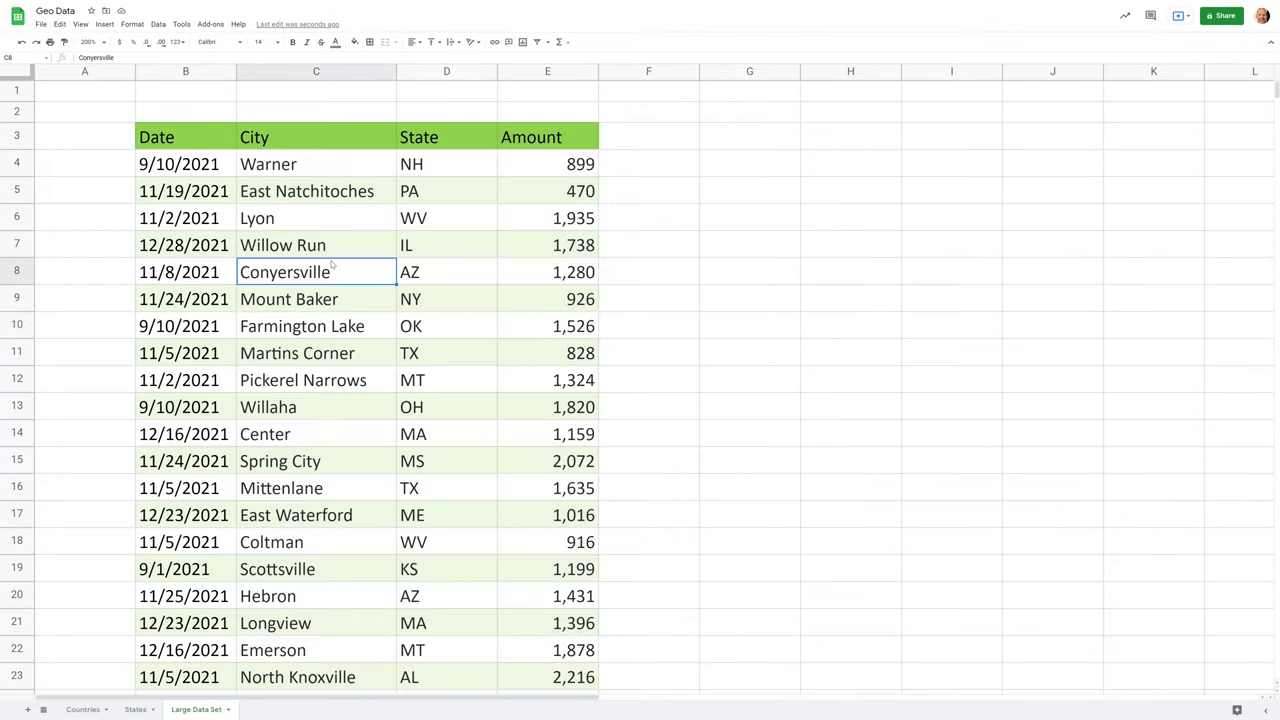
{"action": "scroll", "coordinate": [400, 260], "scroll_direction": "down", "scroll_amount": 10}
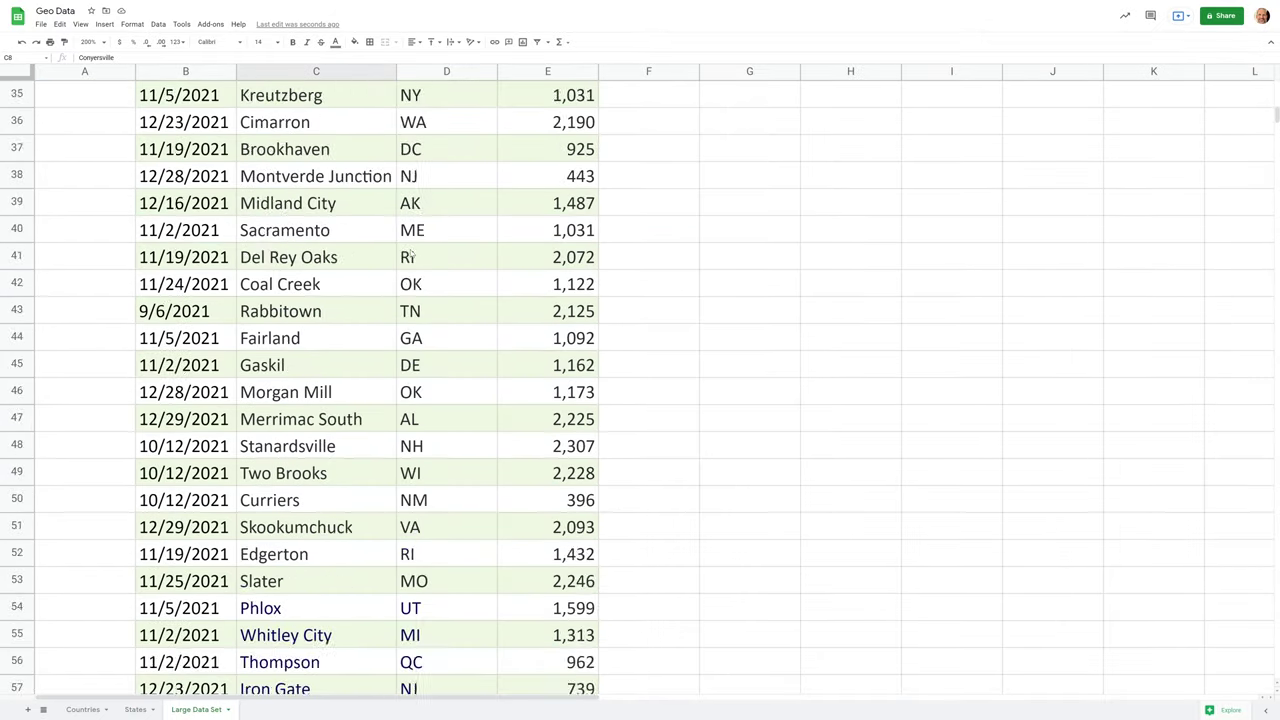
{"action": "scroll", "coordinate": [410, 256], "scroll_direction": "down", "scroll_amount": 18}
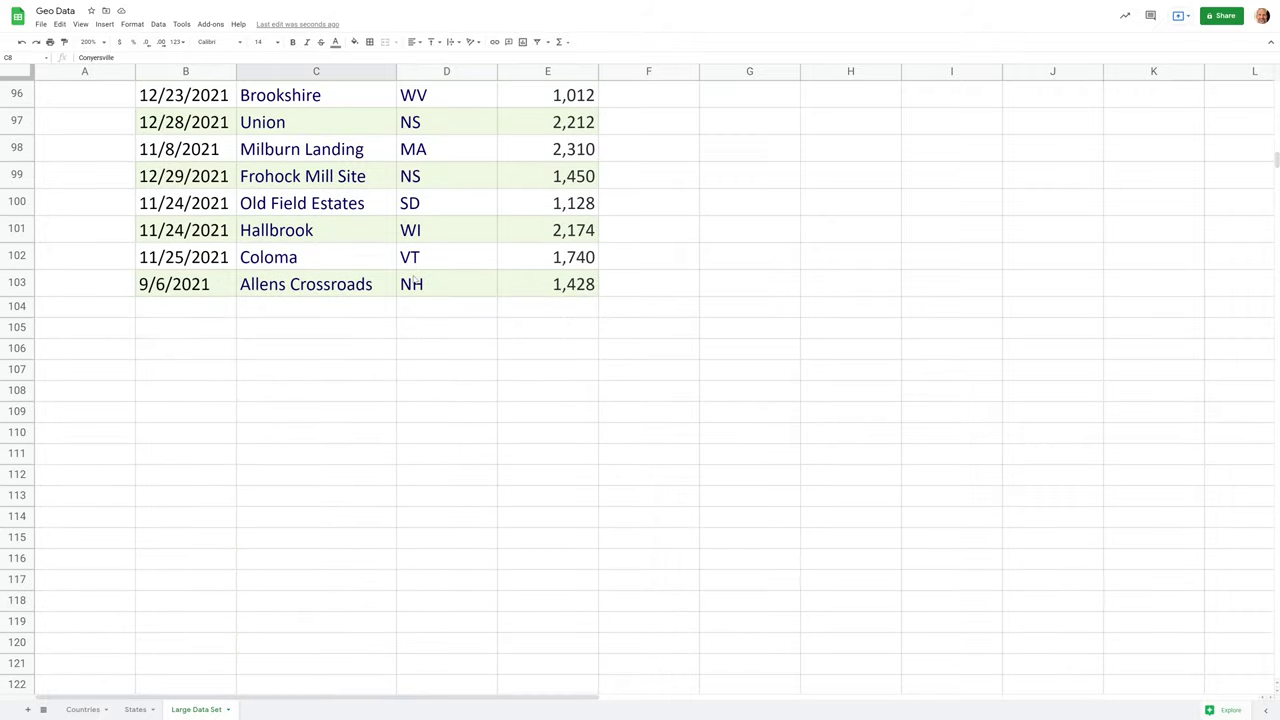
{"action": "key", "text": "ctrl+Home"}
{"action": "left_click", "coordinate": [337, 166]}
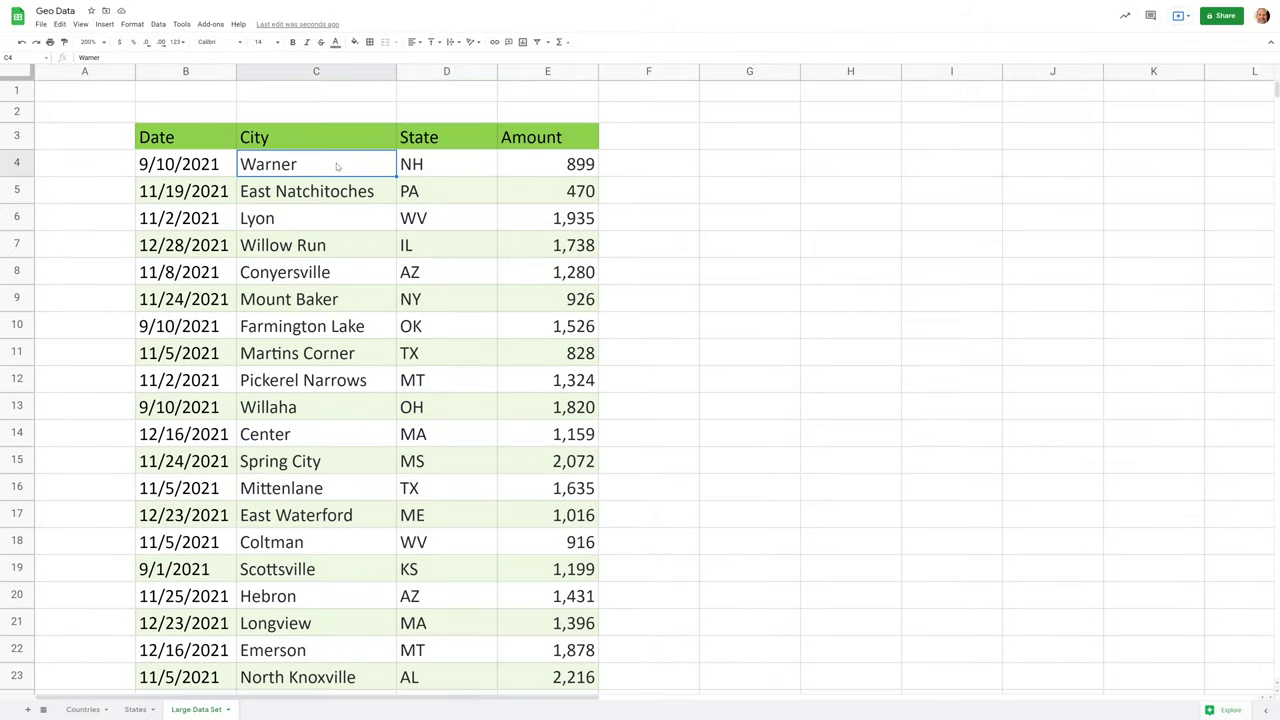
{"action": "left_click", "coordinate": [437, 167]}
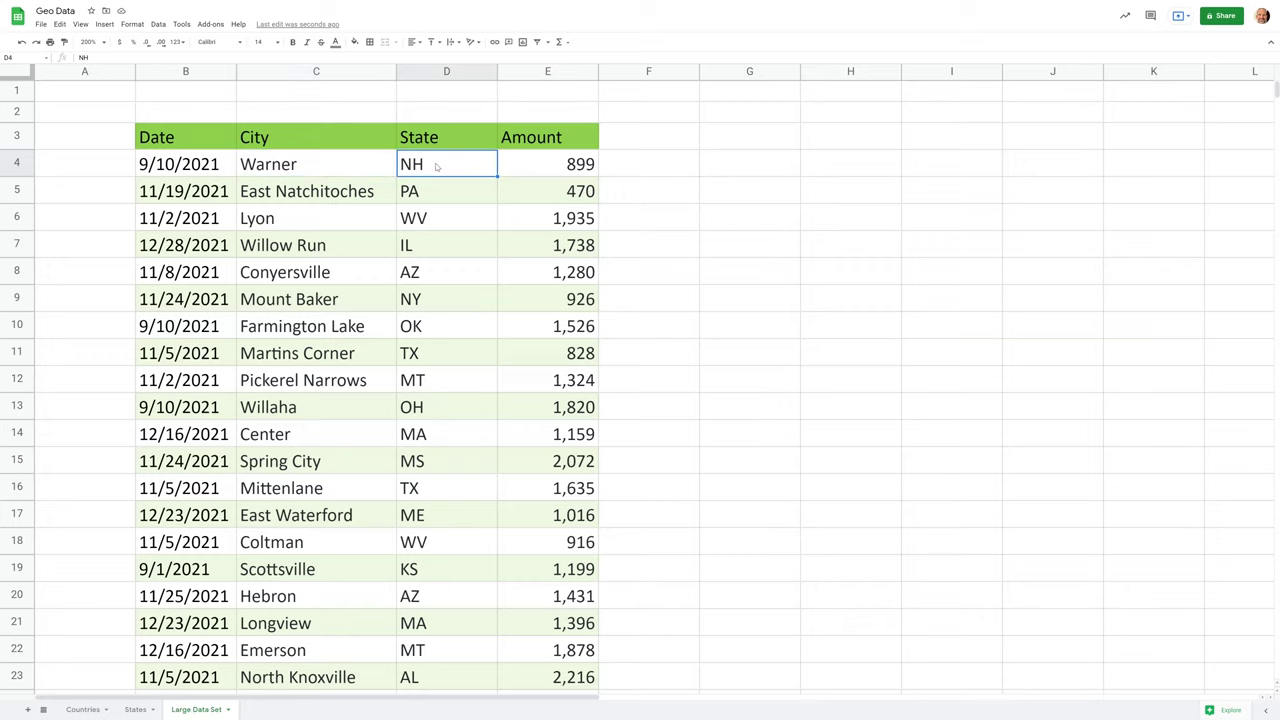
{"action": "scroll", "coordinate": [443, 210], "scroll_direction": "down", "scroll_amount": 5}
{"action": "scroll", "coordinate": [443, 225], "scroll_direction": "up", "scroll_amount": 5}
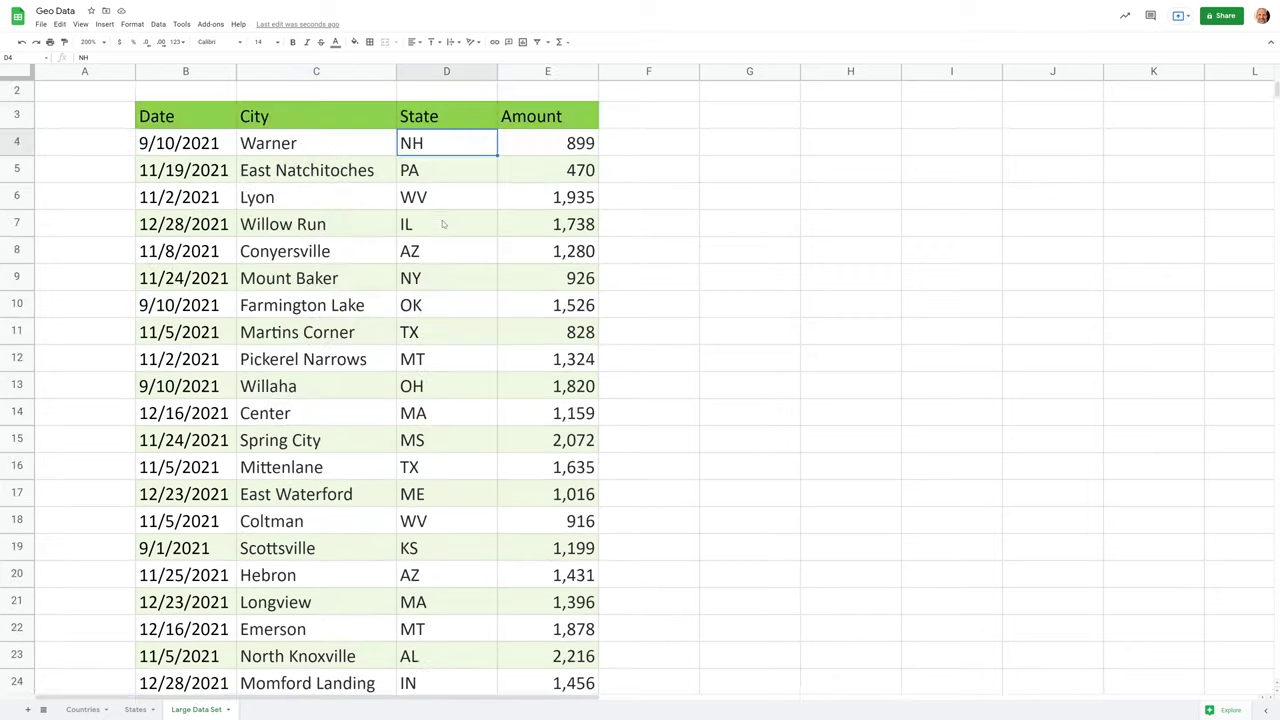
{"action": "scroll", "coordinate": [443, 225], "scroll_direction": "up", "scroll_amount": 1}
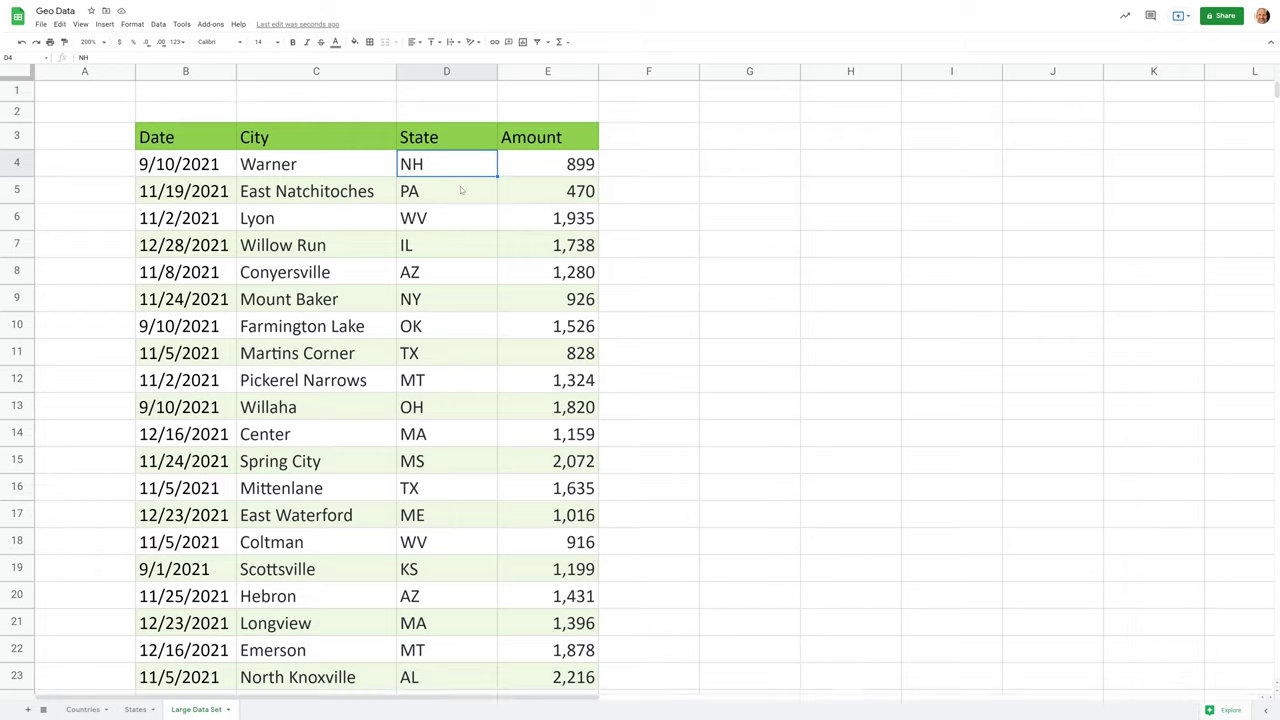
- Start a pivot table with the data range B3:E103 of the Large Data Set sheet
{"action": "left_click", "coordinate": [678, 141]}
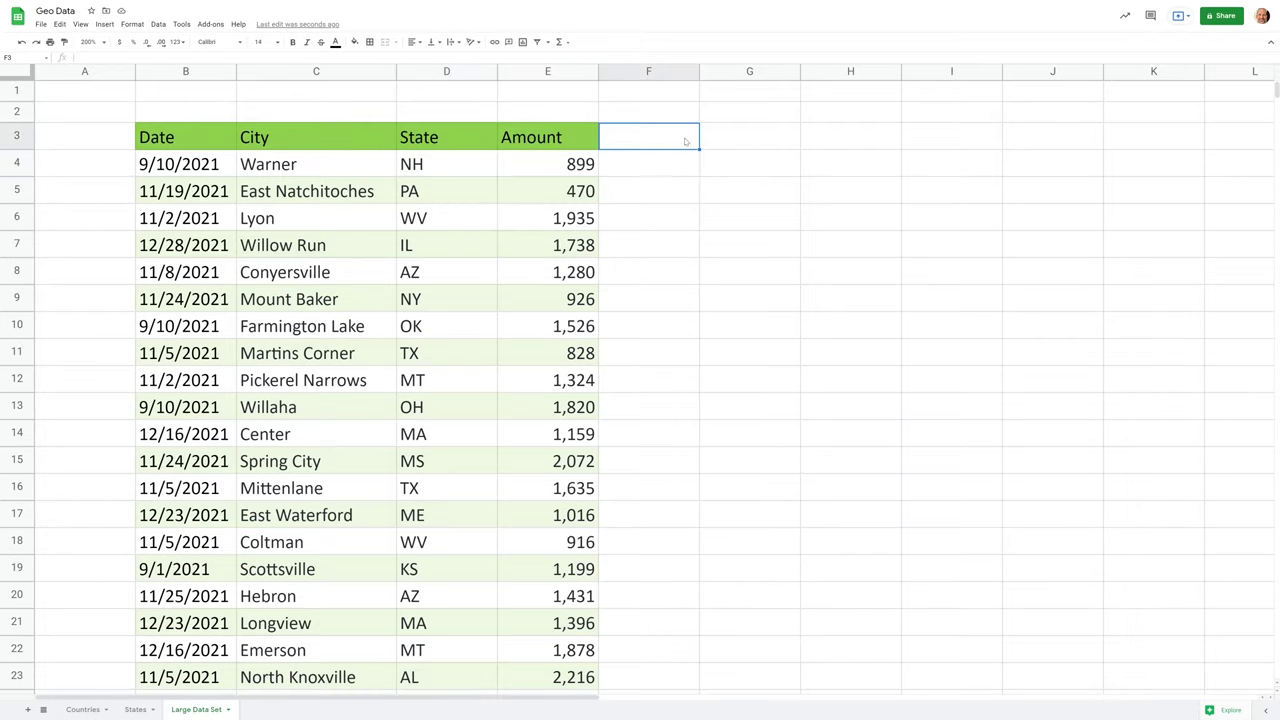
{"action": "left_click", "coordinate": [716, 140]}
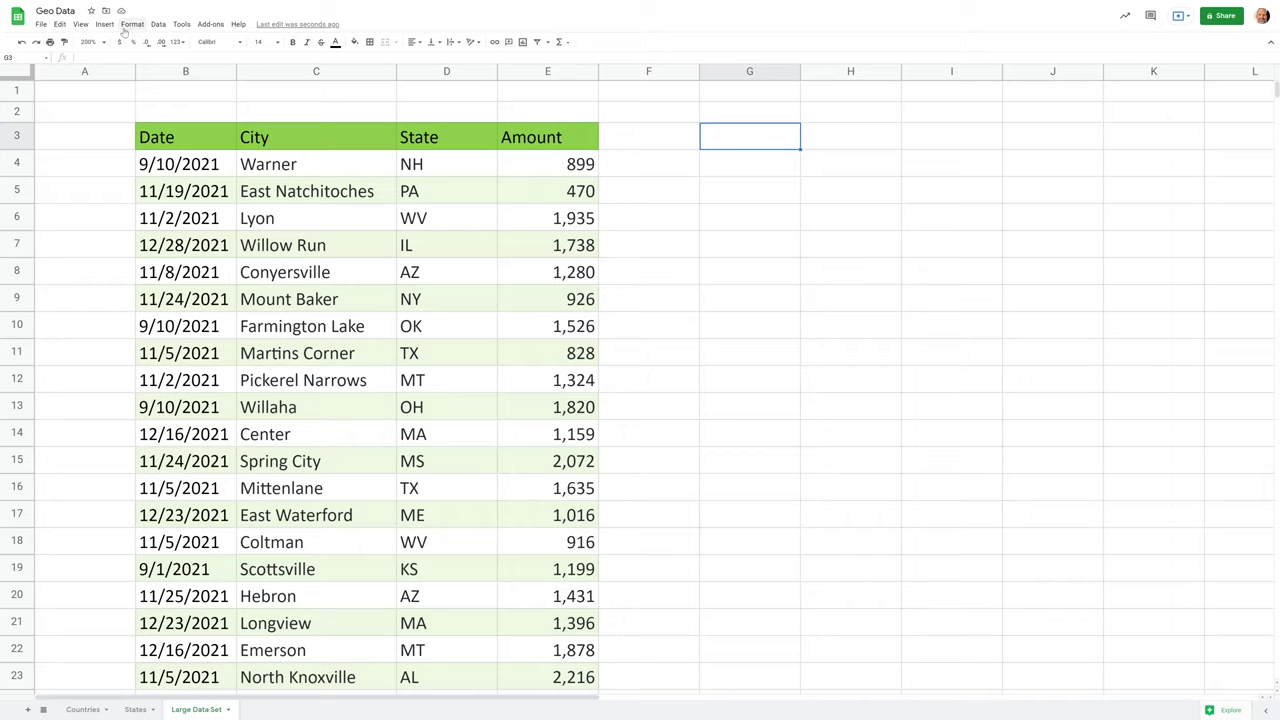
{"action": "left_click", "coordinate": [128, 25]}
{"action": "left_click", "coordinate": [127, 26]}
{"action": "left_click", "coordinate": [156, 27]}
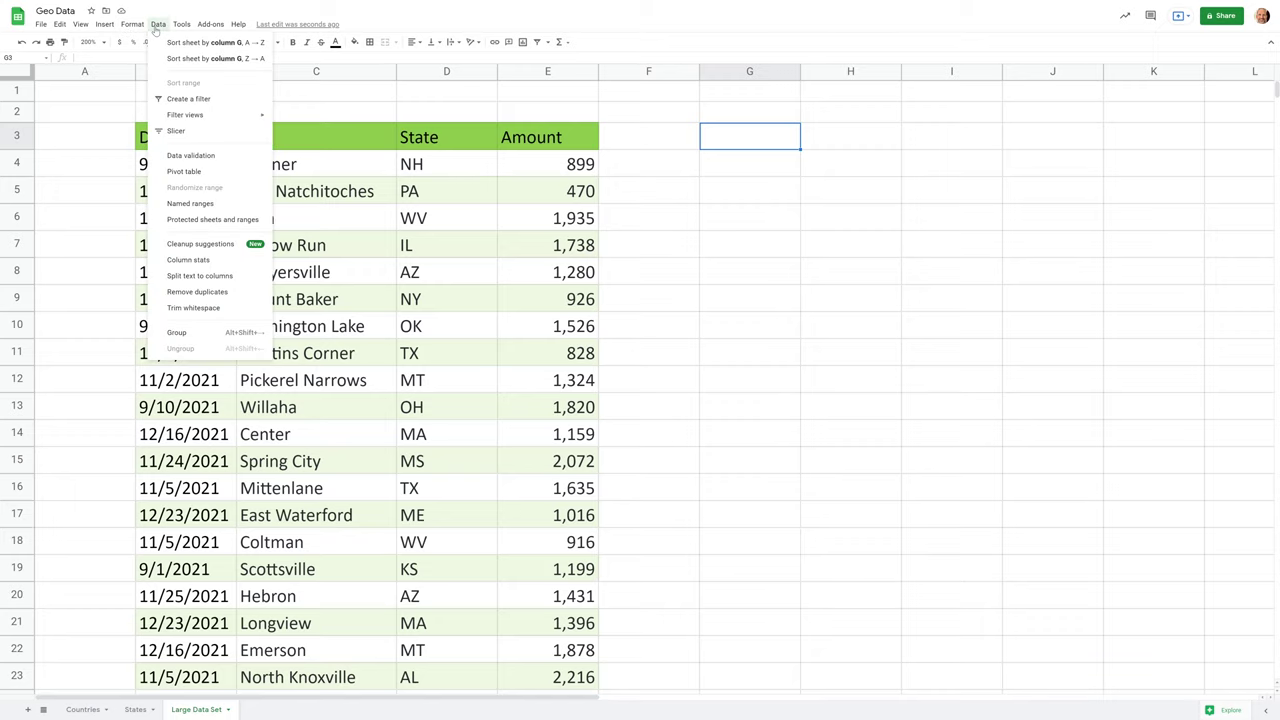
{"action": "left_click", "coordinate": [184, 171]}
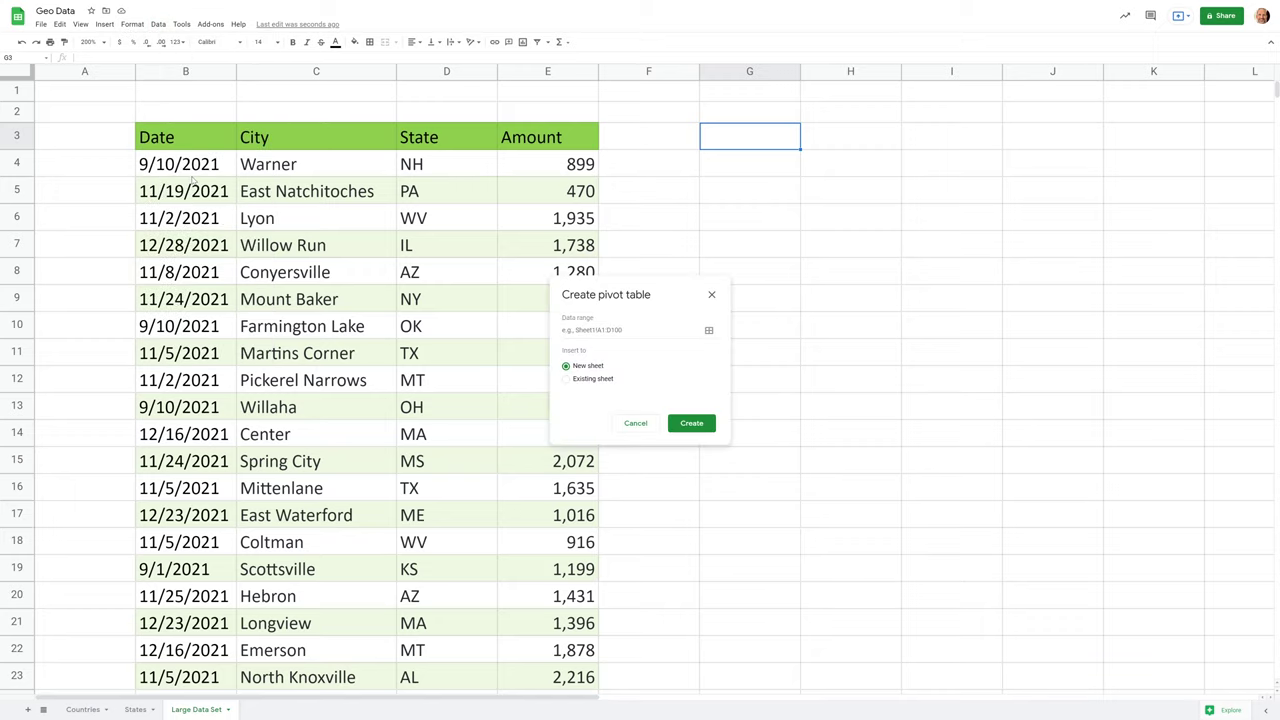
{"action": "left_click", "coordinate": [709, 330]}
{"action": "left_click", "coordinate": [193, 137]}
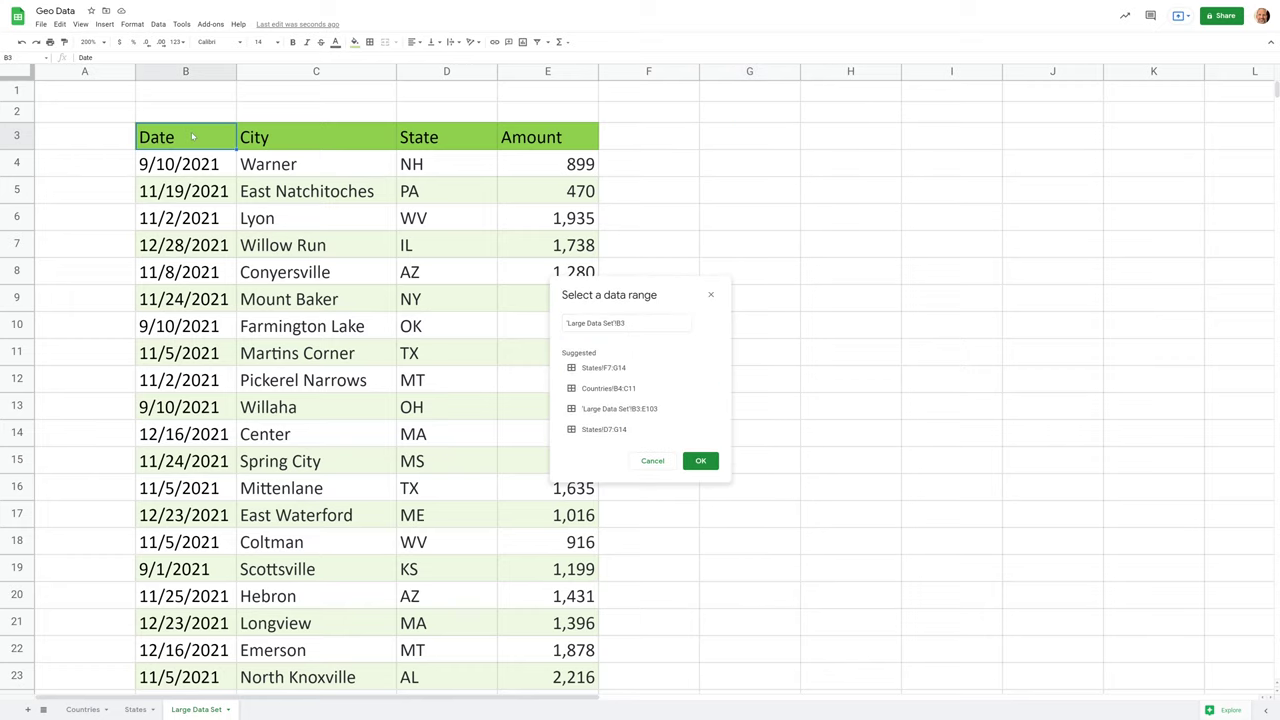
{"action": "key", "text": "shift+Right"}
{"action": "key", "text": "shift+Right"}
{"action": "key", "text": "shift+Right"}
{"action": "key", "text": "ctrl+shift+Down"}
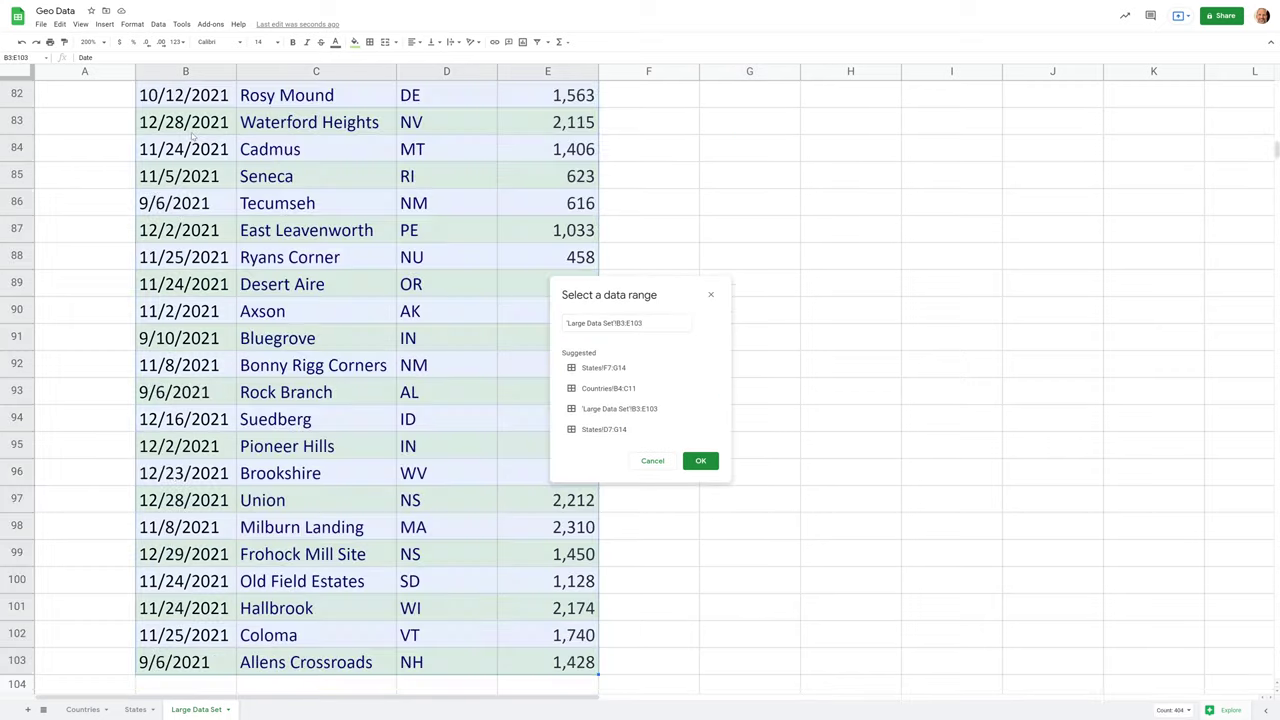
{"action": "left_click", "coordinate": [701, 461]}
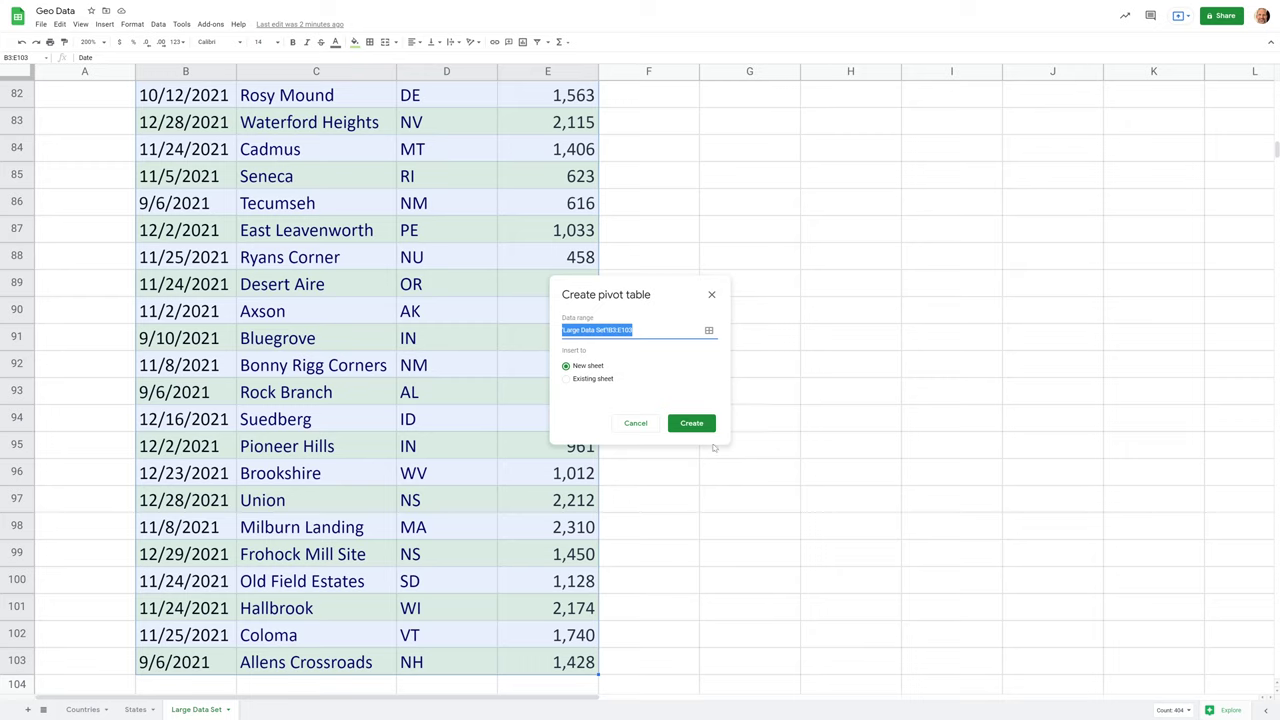
- Place the pivot table on the existing Large Data Set sheet at cell G3 and create it
{"action": "left_click", "coordinate": [592, 379]}
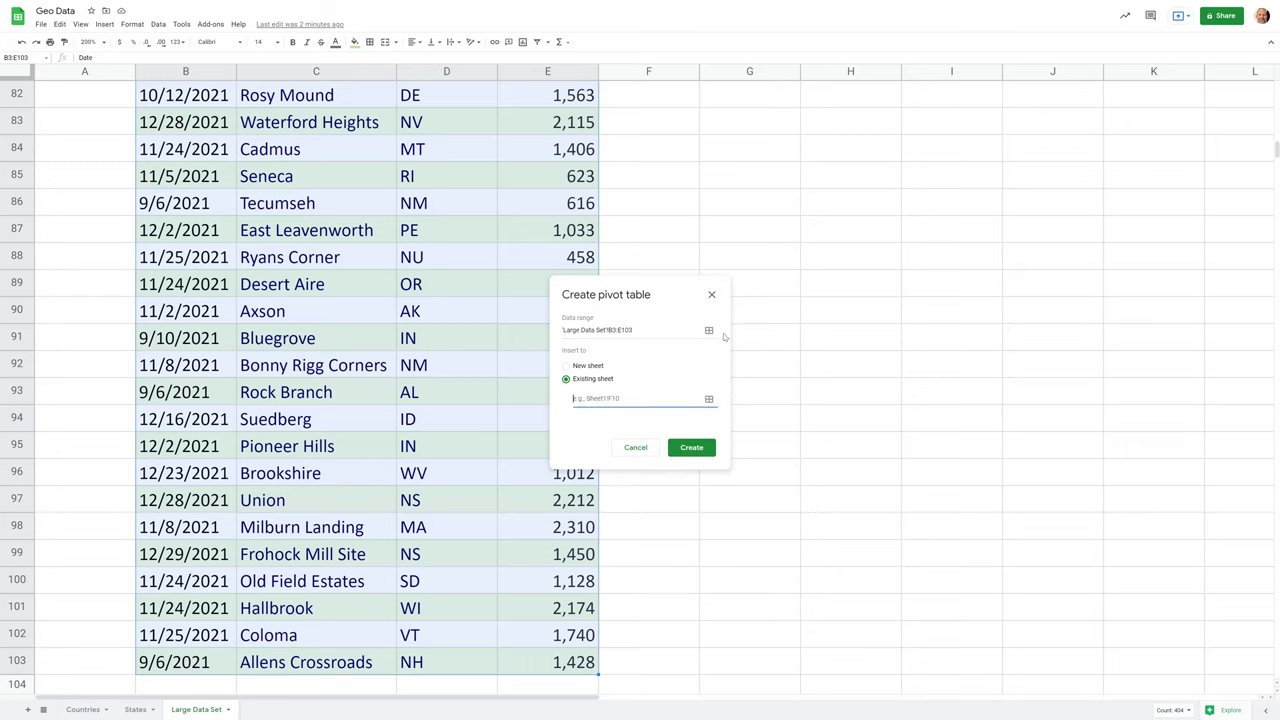
{"action": "scroll", "coordinate": [709, 398], "scroll_direction": "up", "scroll_amount": 1}
{"action": "left_click", "coordinate": [709, 398]}
{"action": "scroll", "coordinate": [740, 206], "scroll_direction": "up", "scroll_amount": 10}
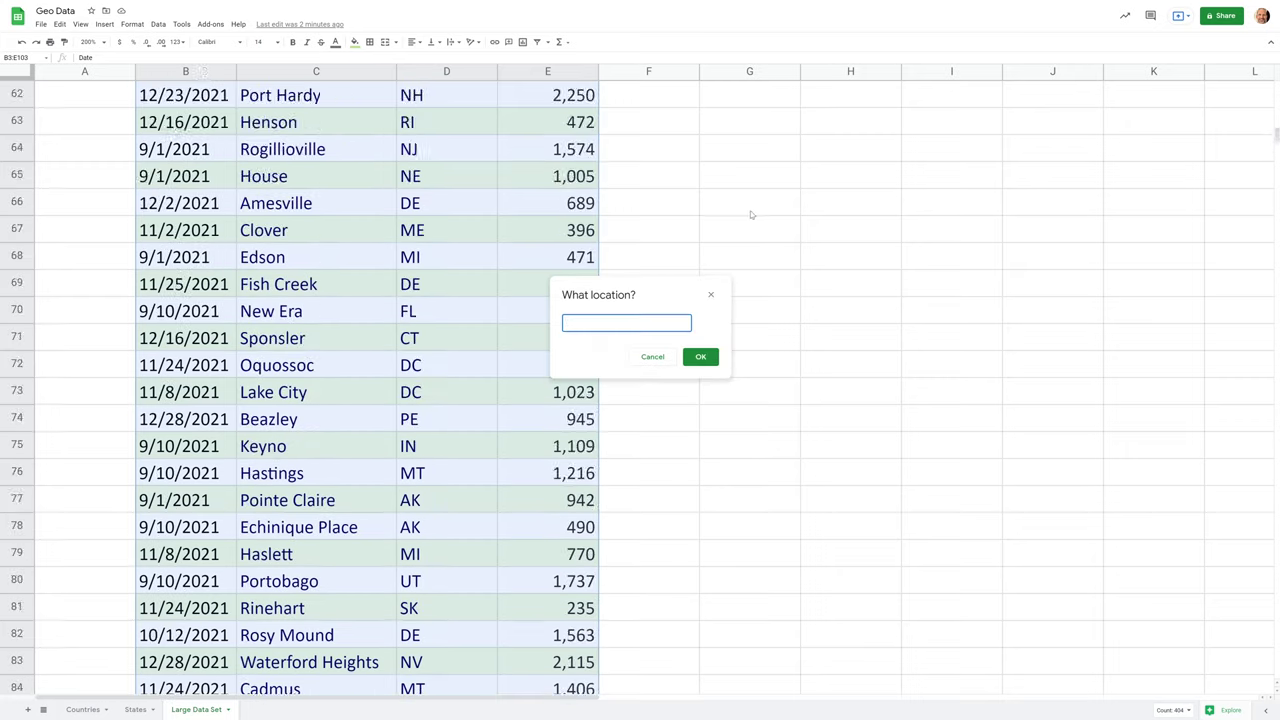
{"action": "scroll", "coordinate": [733, 207], "scroll_direction": "up", "scroll_amount": 10}
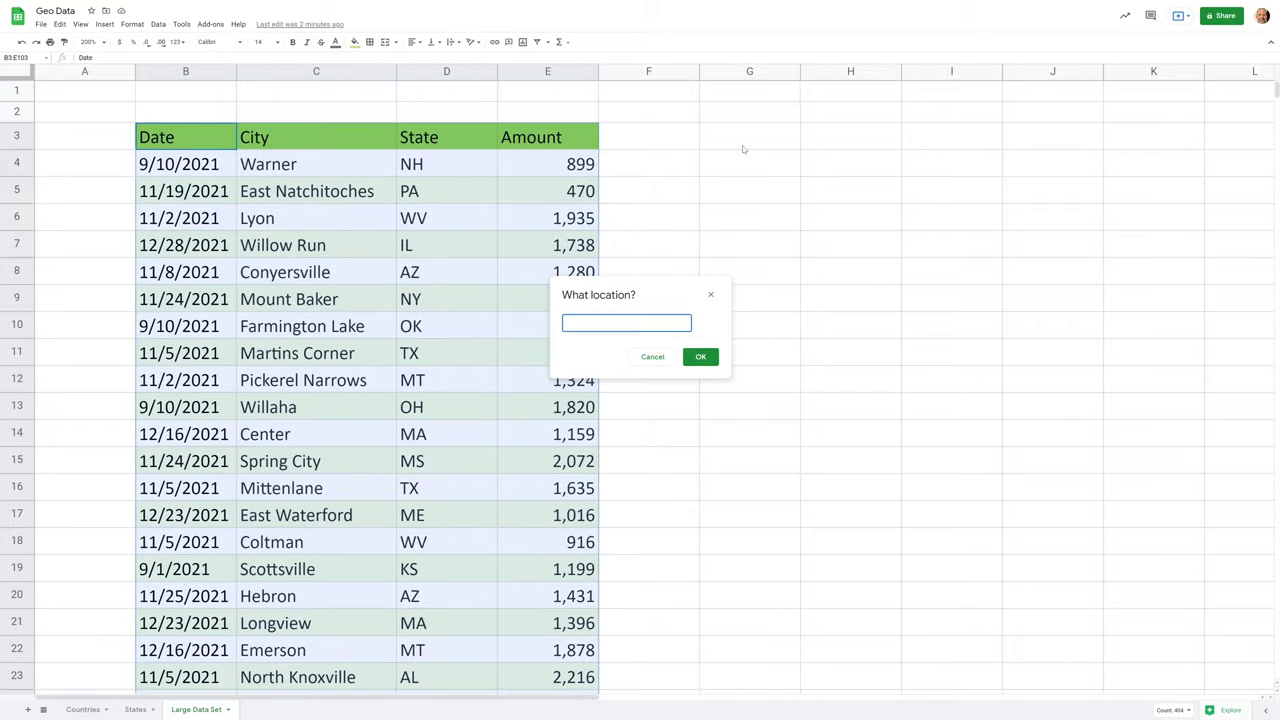
{"action": "left_click", "coordinate": [743, 148]}
{"action": "left_click", "coordinate": [700, 357]}
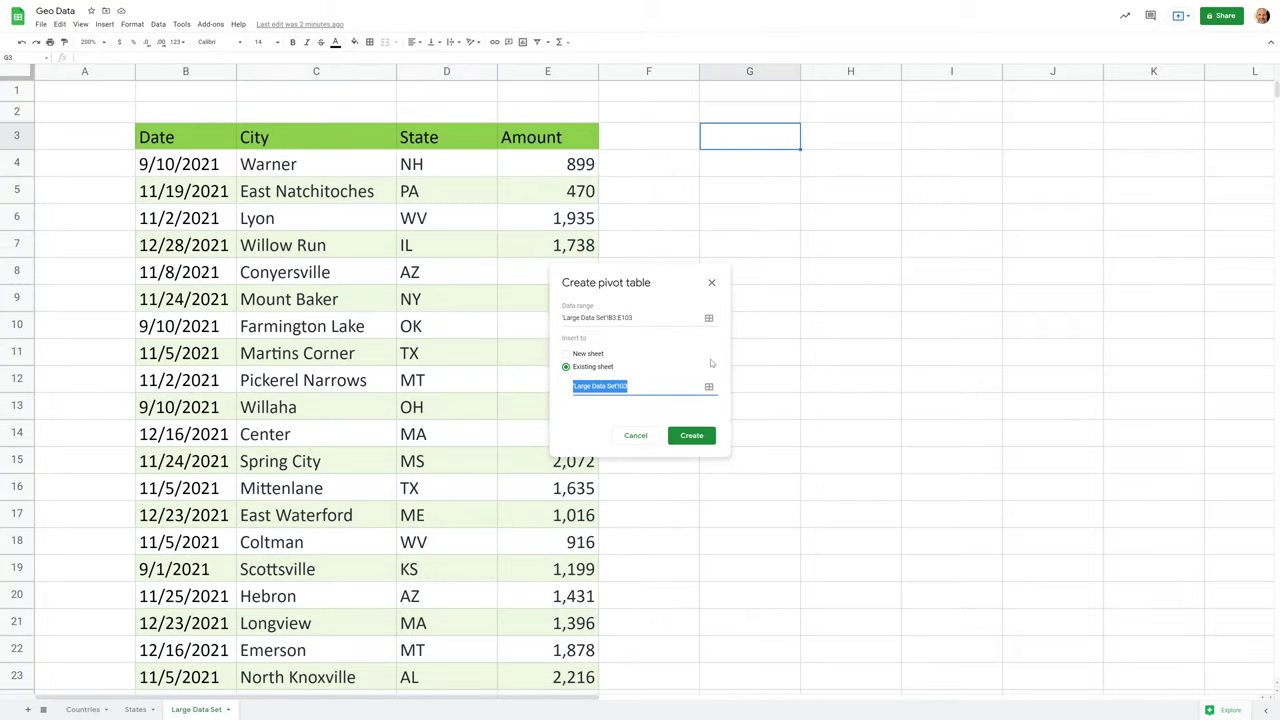
{"action": "left_click", "coordinate": [691, 435]}
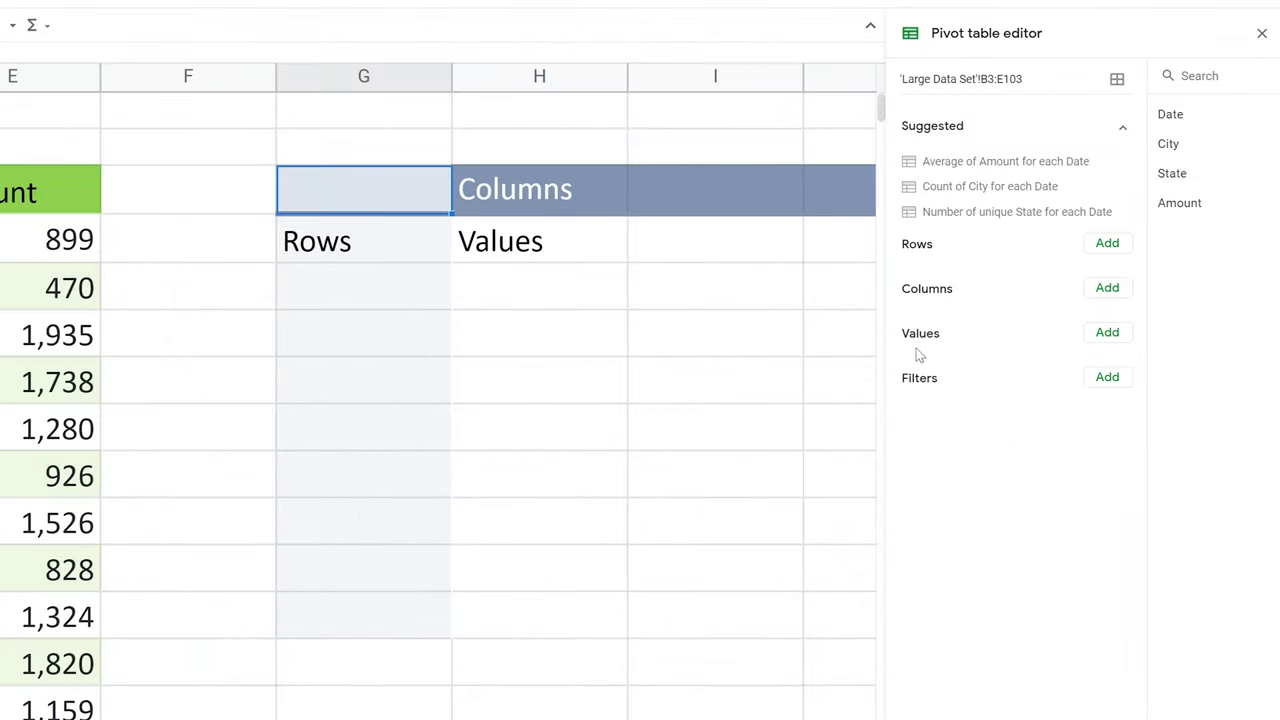
- Add Amount as the pivot table's summed value and State as its rows
{"action": "left_click", "coordinate": [1104, 336]}
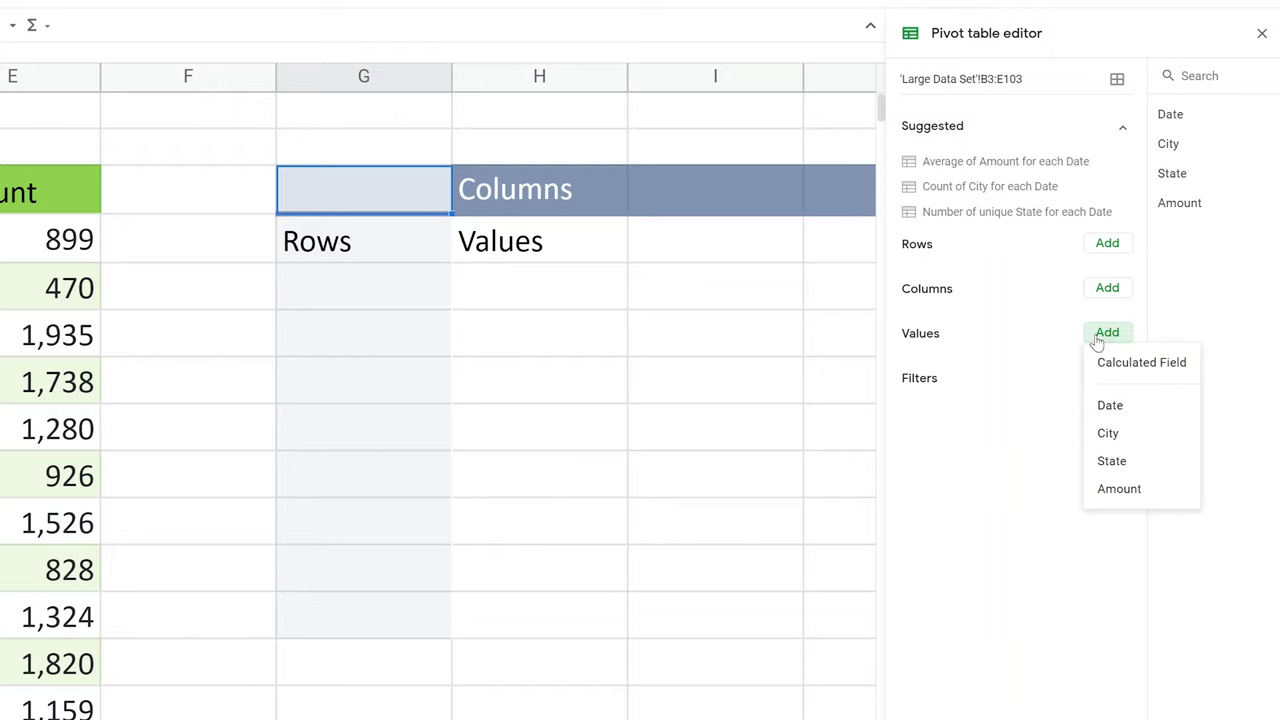
{"action": "left_click", "coordinate": [1119, 490]}
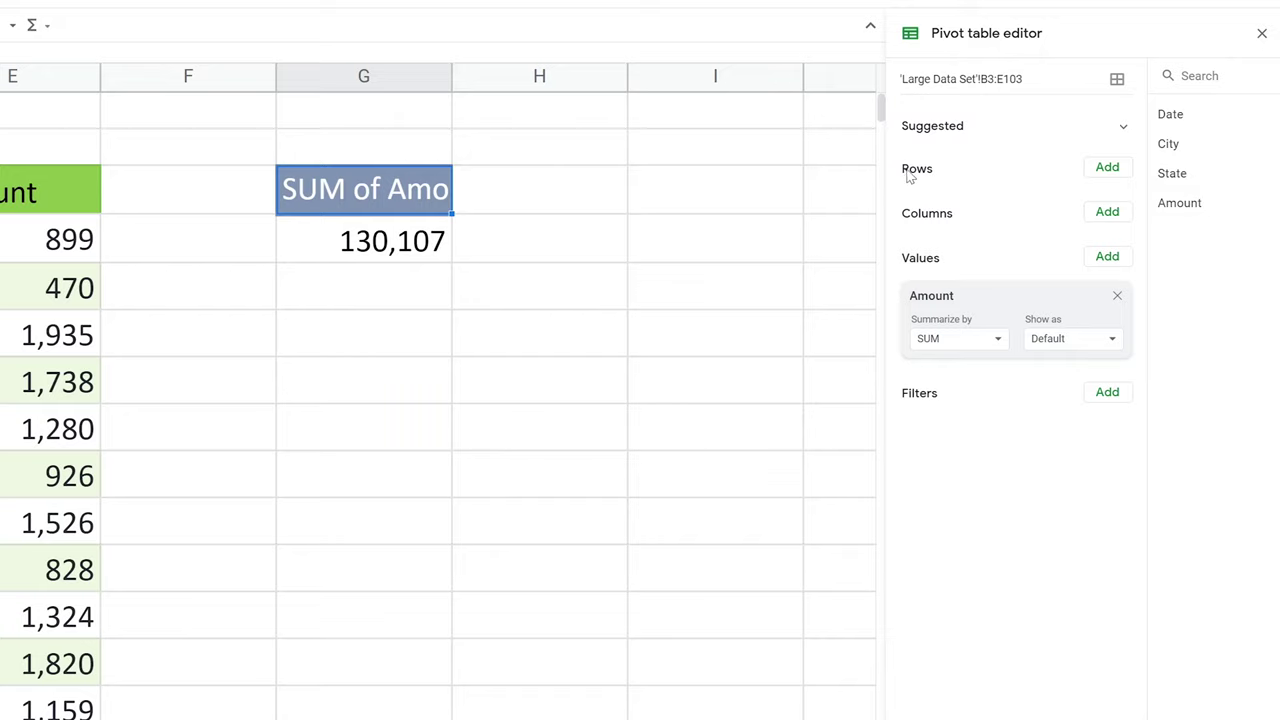
{"action": "left_click", "coordinate": [1100, 176]}
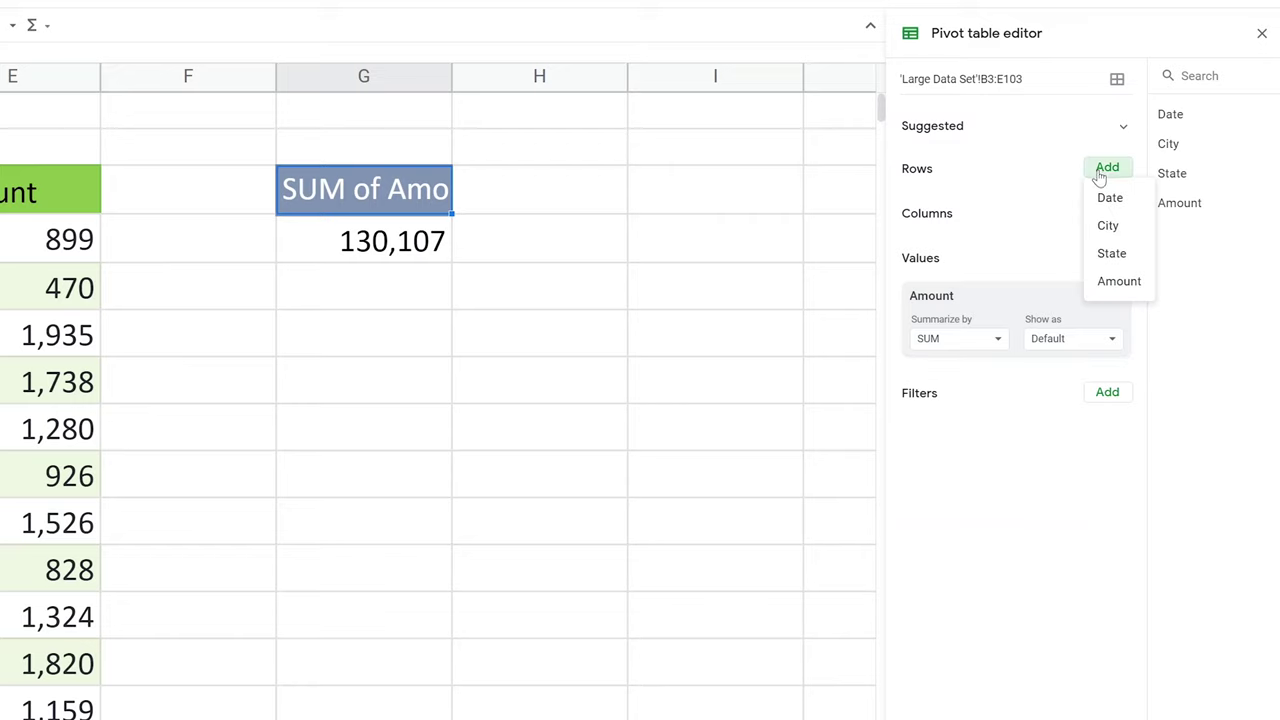
{"action": "left_click", "coordinate": [1100, 251]}
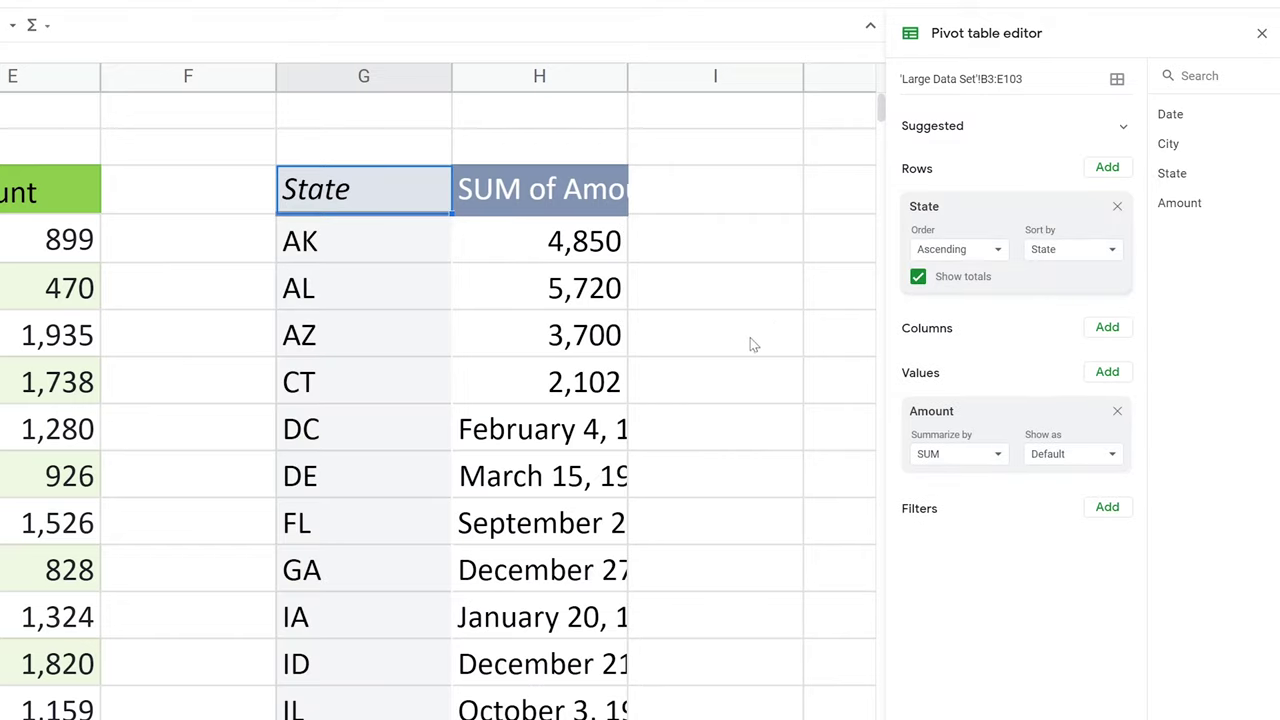
- Copy the number formatting of the CT total in H7 onto the date-formatted totals from DC through MS, H8:H22
{"action": "scroll", "coordinate": [754, 342], "scroll_direction": "down", "scroll_amount": 8}
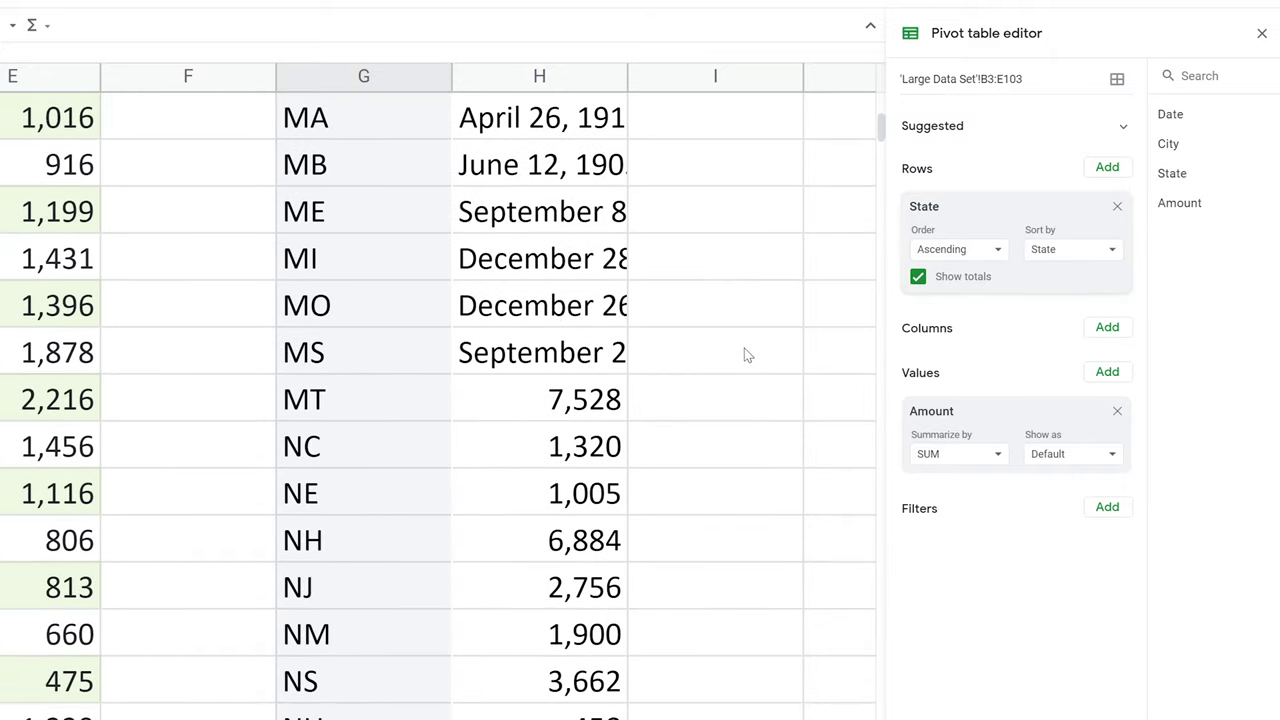
{"action": "scroll", "coordinate": [746, 358], "scroll_direction": "down", "scroll_amount": 4}
{"action": "scroll", "coordinate": [748, 368], "scroll_direction": "down", "scroll_amount": 1}
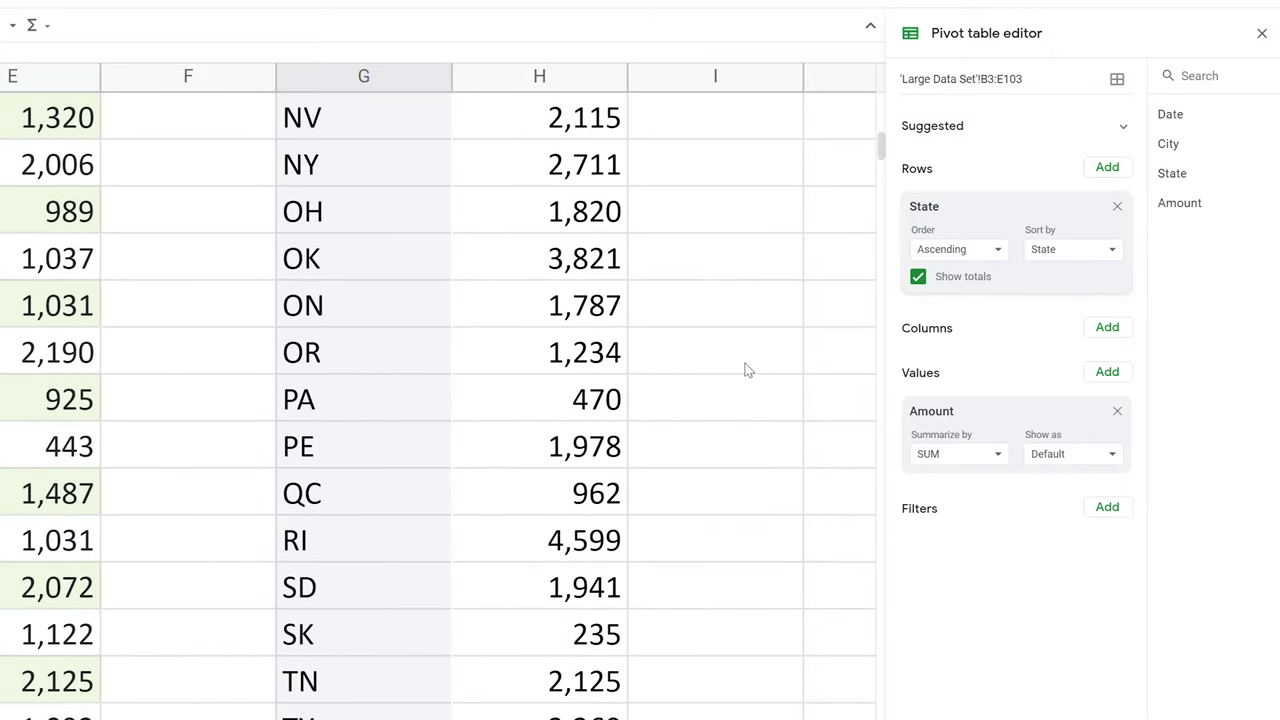
{"action": "scroll", "coordinate": [746, 369], "scroll_direction": "up", "scroll_amount": 9}
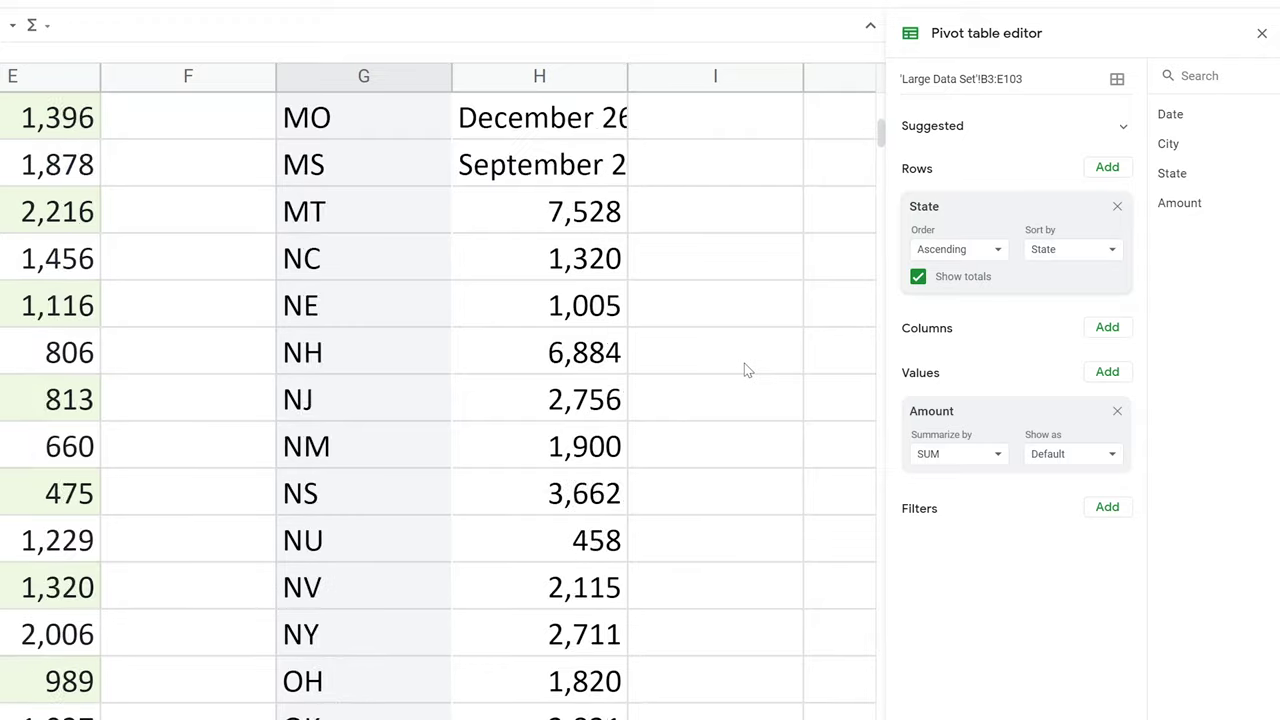
{"action": "left_click", "coordinate": [572, 226]}
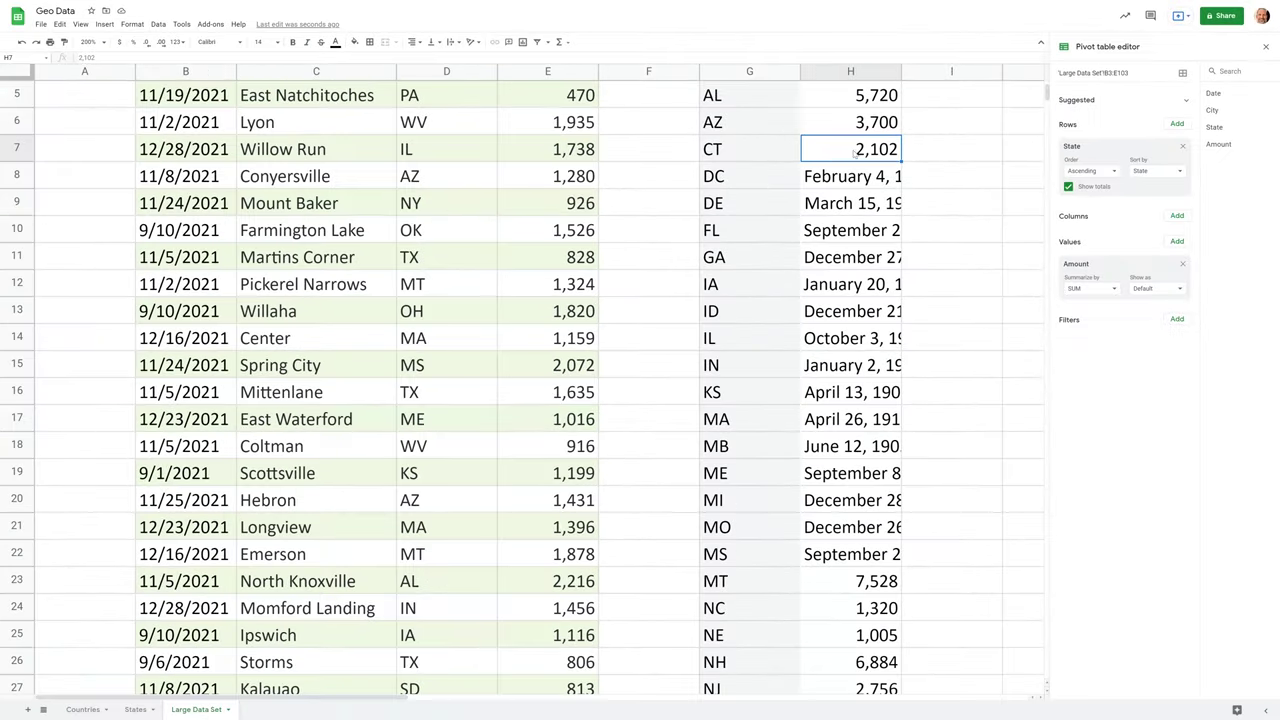
{"action": "left_click", "coordinate": [64, 42]}
{"action": "mouse_move", "coordinate": [838, 178]}
{"action": "left_mouse_down"}
{"action": "mouse_move", "coordinate": [863, 369]}
{"action": "mouse_move", "coordinate": [866, 553]}
{"action": "left_mouse_up"}
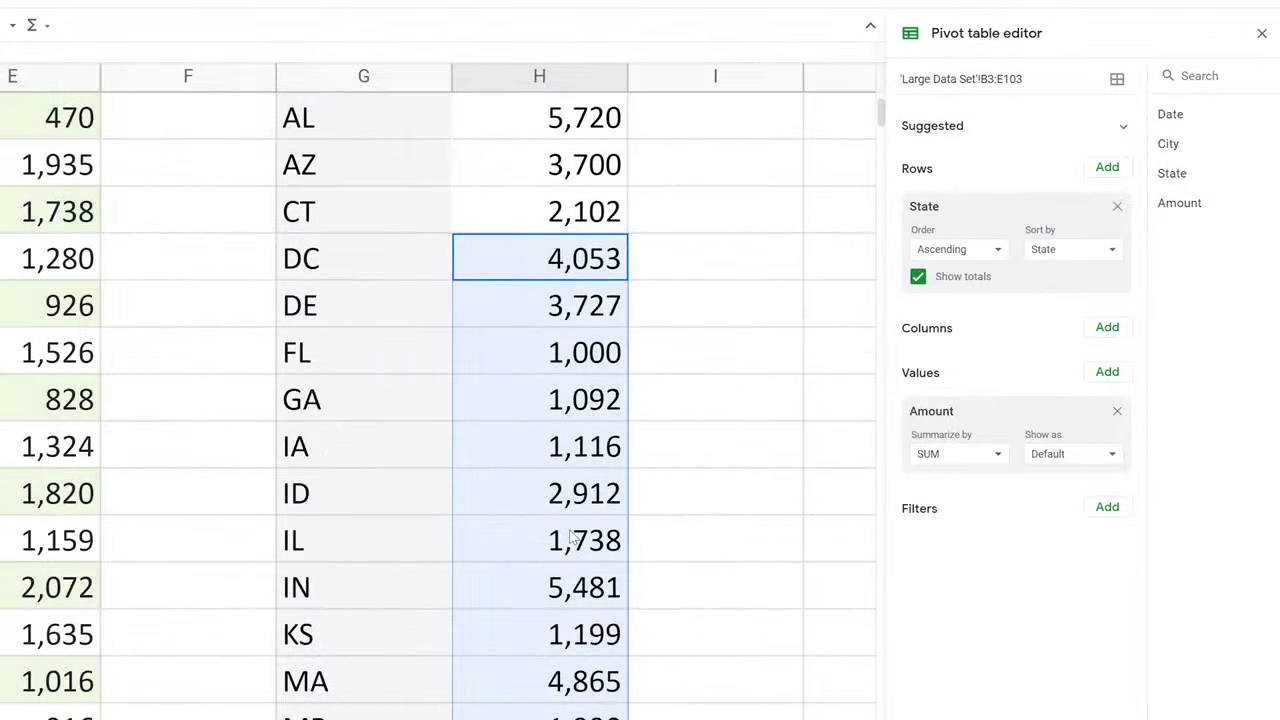
{"action": "left_click", "coordinate": [824, 336]}
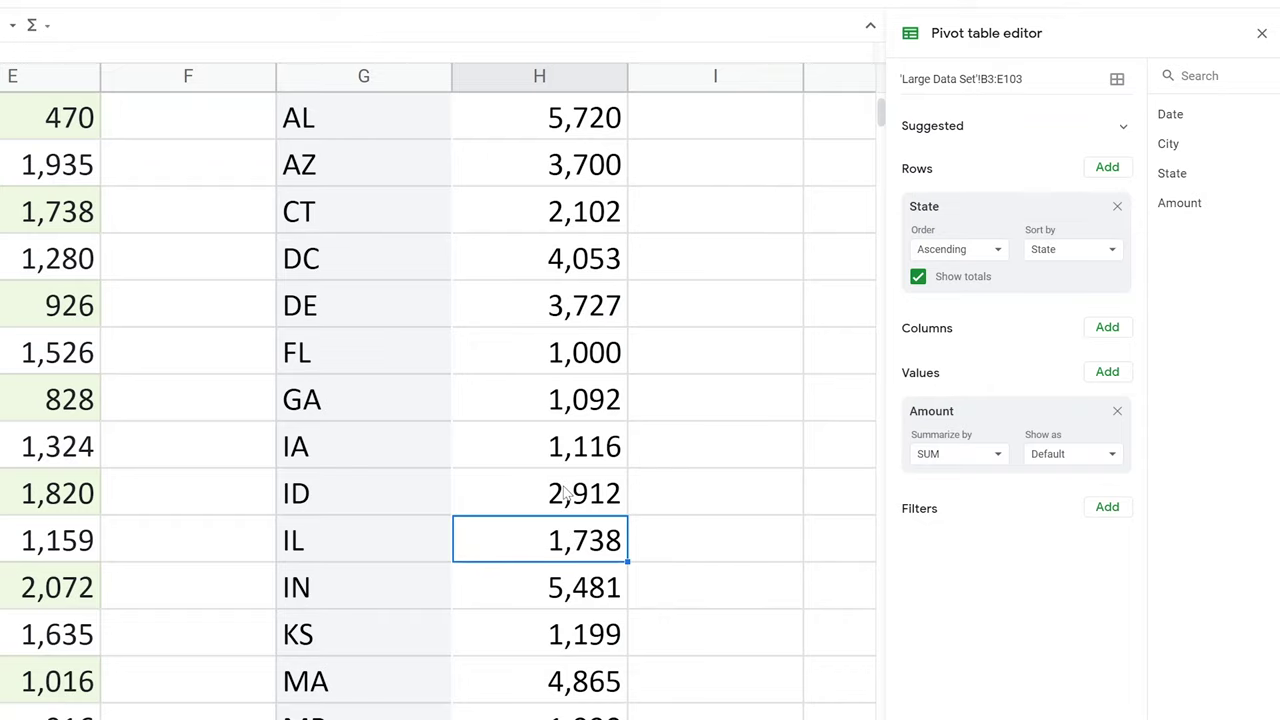
{"action": "scroll", "coordinate": [565, 492], "scroll_direction": "up", "scroll_amount": 2}
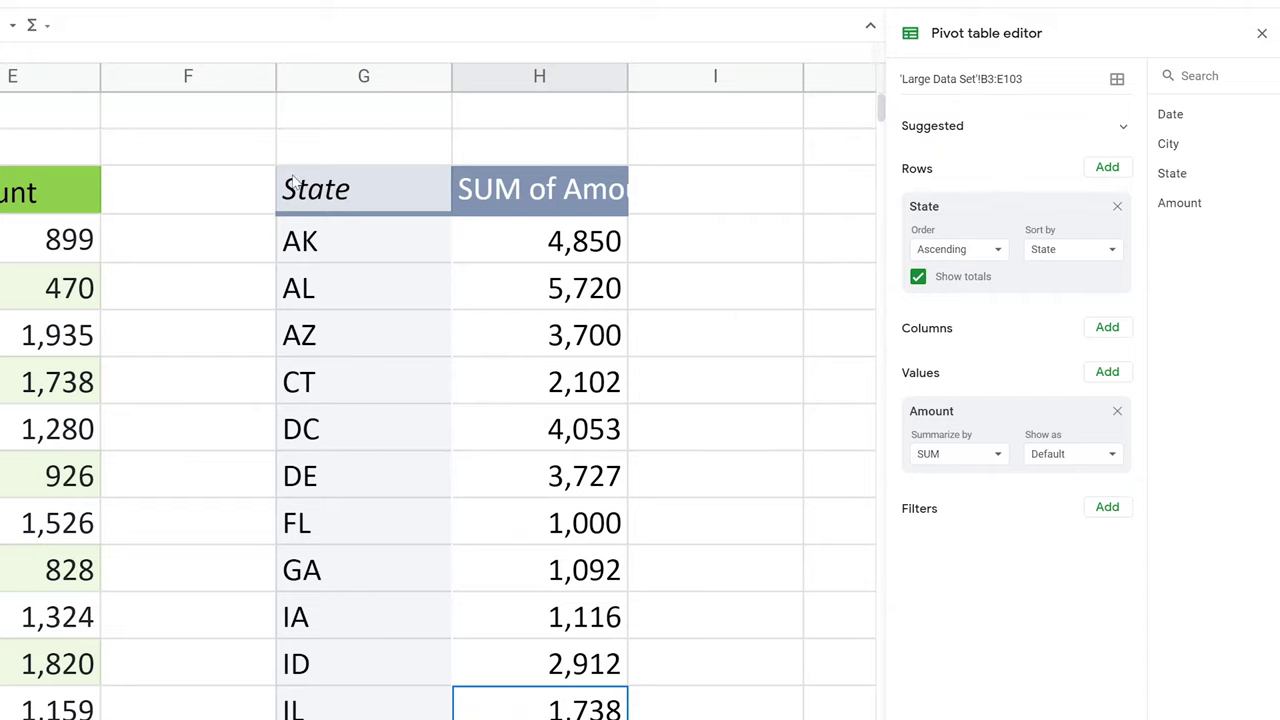
{"action": "left_click_drag", "start_coordinate": [366, 200], "coordinate": [538, 558]}
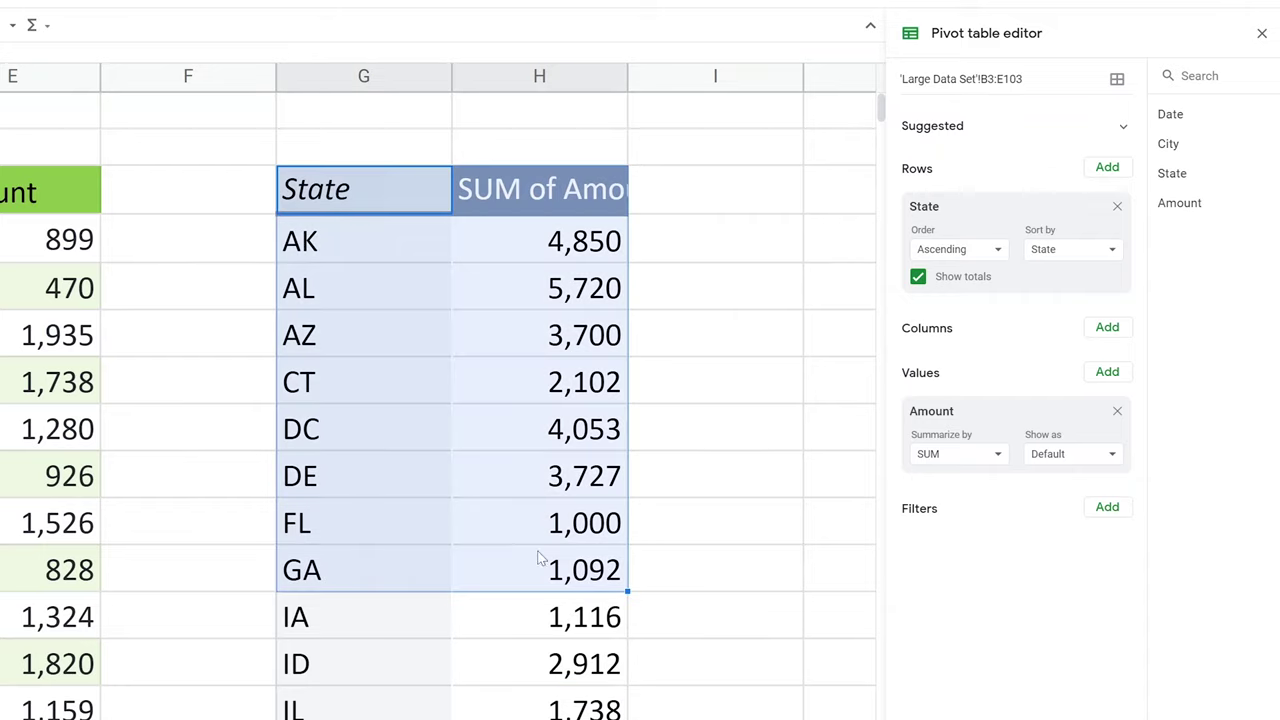
{"action": "left_click_drag", "start_coordinate": [366, 237], "coordinate": [357, 399]}
{"action": "left_click_drag", "start_coordinate": [540, 288], "coordinate": [558, 400]}
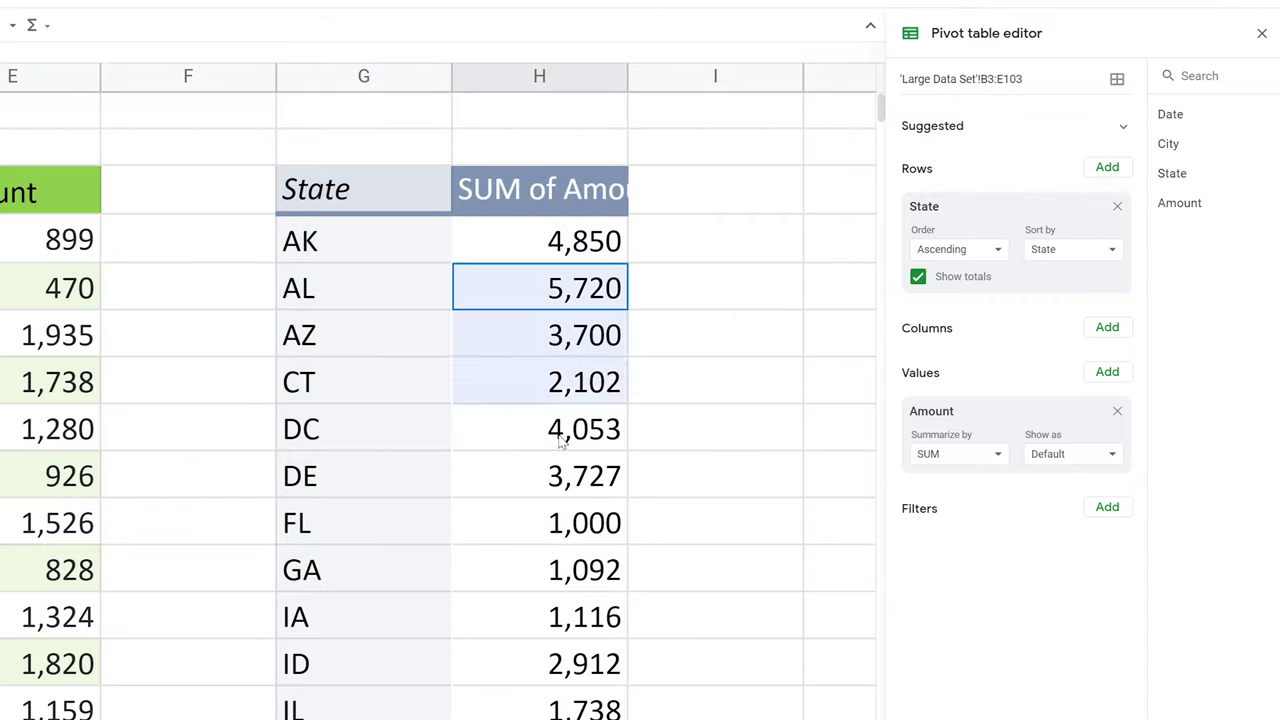
- Hide source data columns B through F so the pivot table sits next to column A
{"action": "left_click_drag", "start_coordinate": [676, 72], "coordinate": [212, 72]}
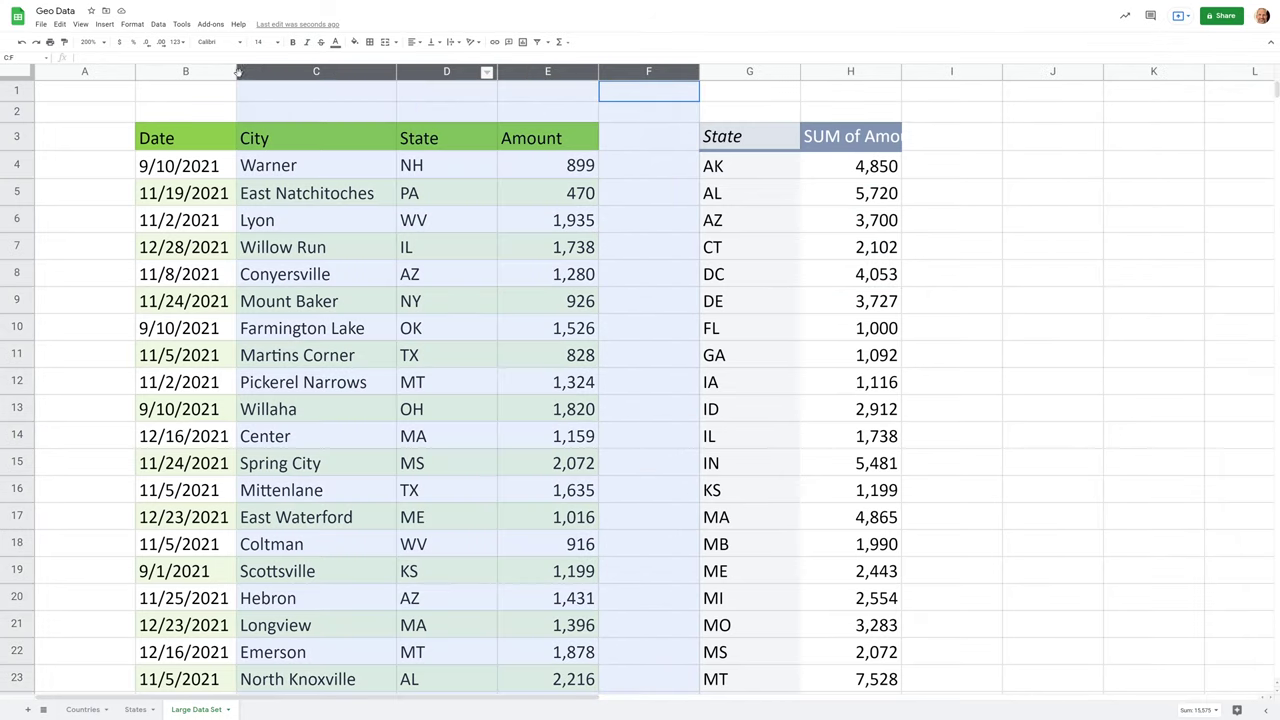
{"action": "right_click", "coordinate": [211, 73]}
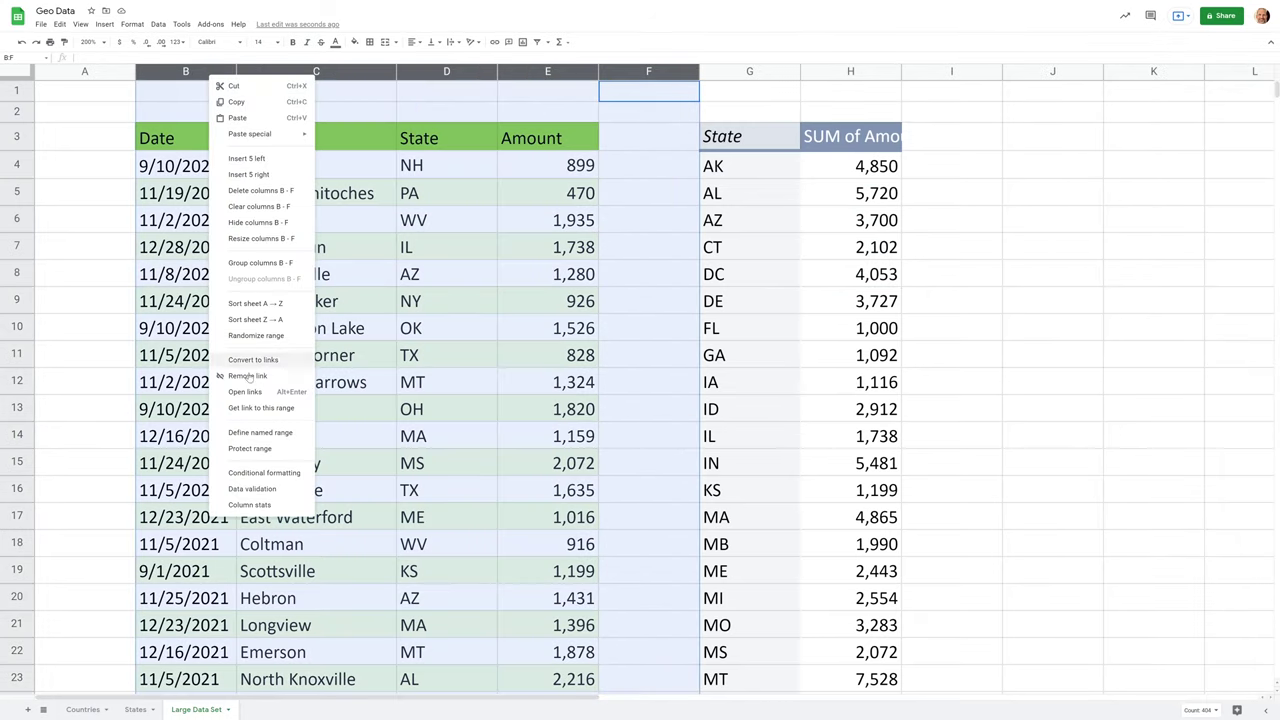
{"action": "left_click", "coordinate": [248, 222]}
- Insert a chart from the whole pivot table, G3:H51, and change its type to geo chart
{"action": "left_click", "coordinate": [200, 140]}
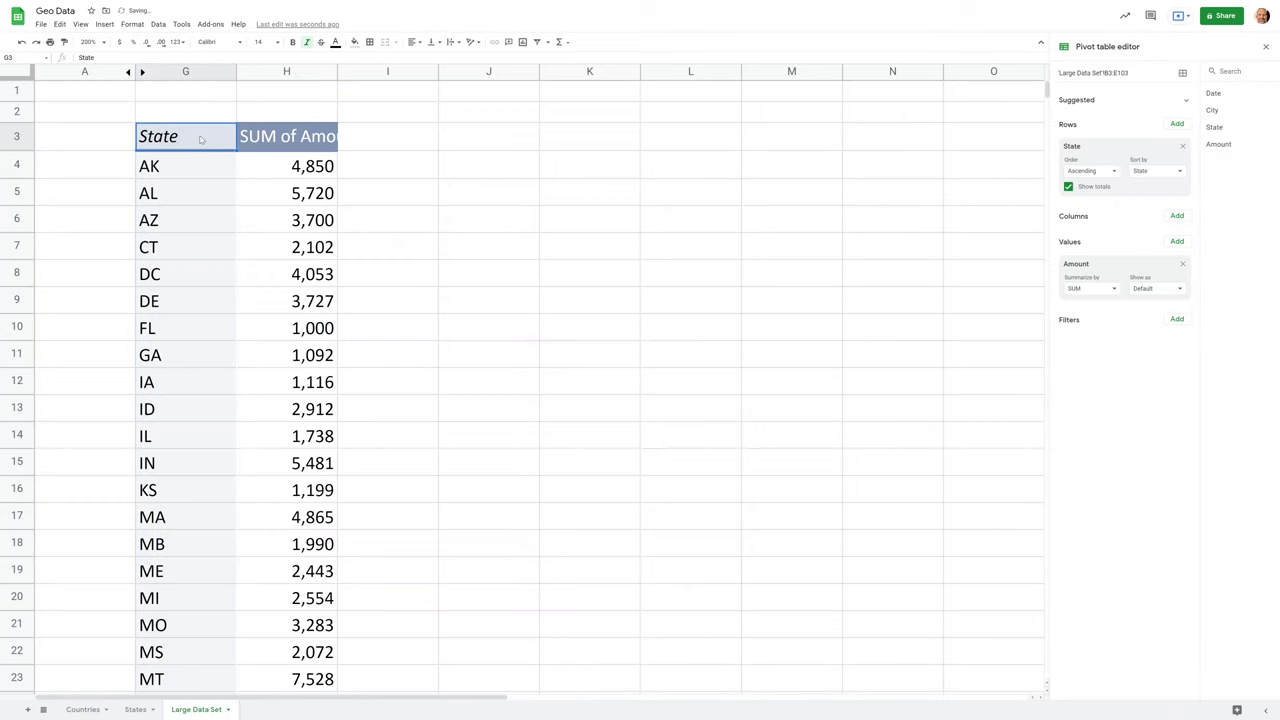
{"action": "key", "text": "shift+Right"}
{"action": "key", "text": "ctrl+shift+Down"}
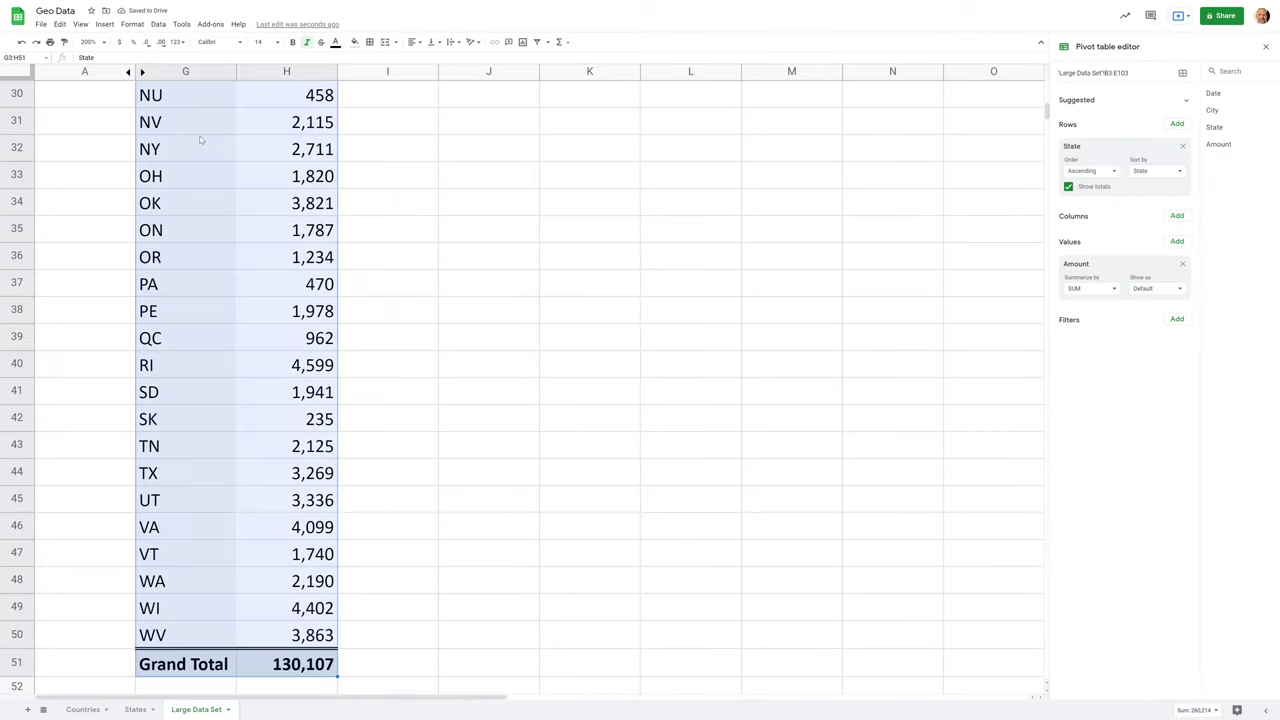
{"action": "scroll", "coordinate": [829, 171], "scroll_direction": "up", "scroll_amount": 6}
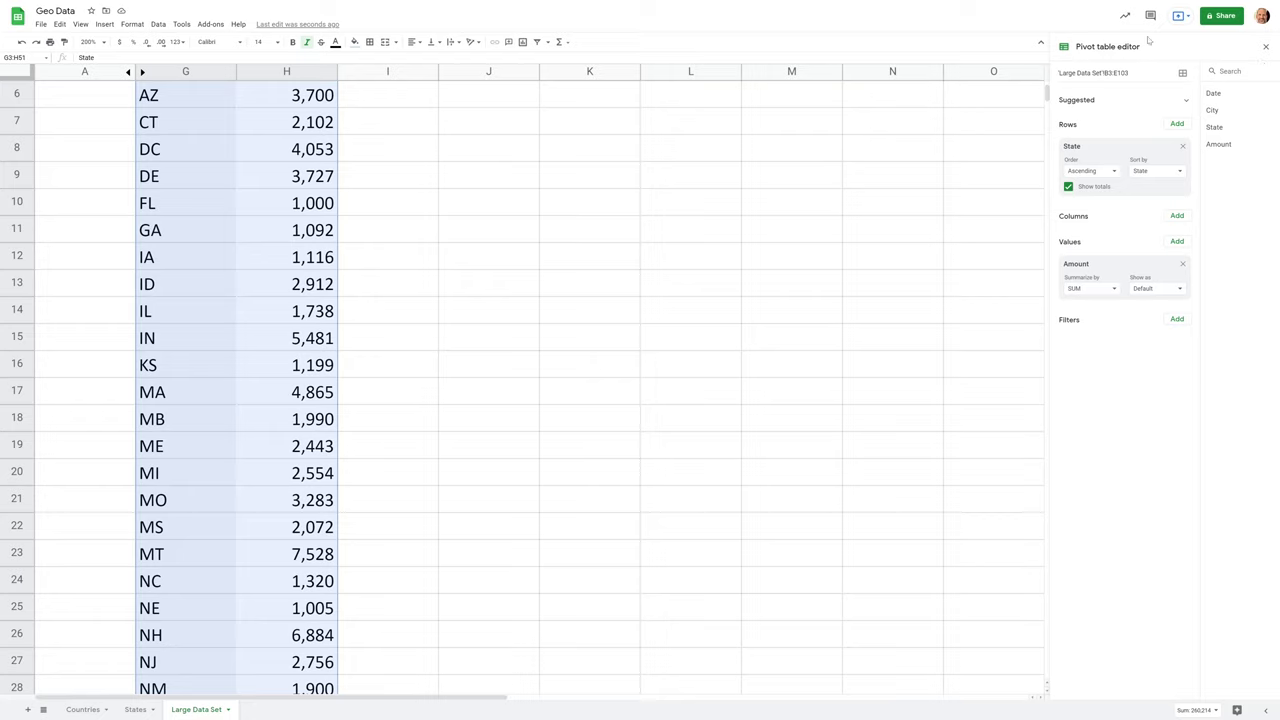
{"action": "left_click", "coordinate": [104, 24]}
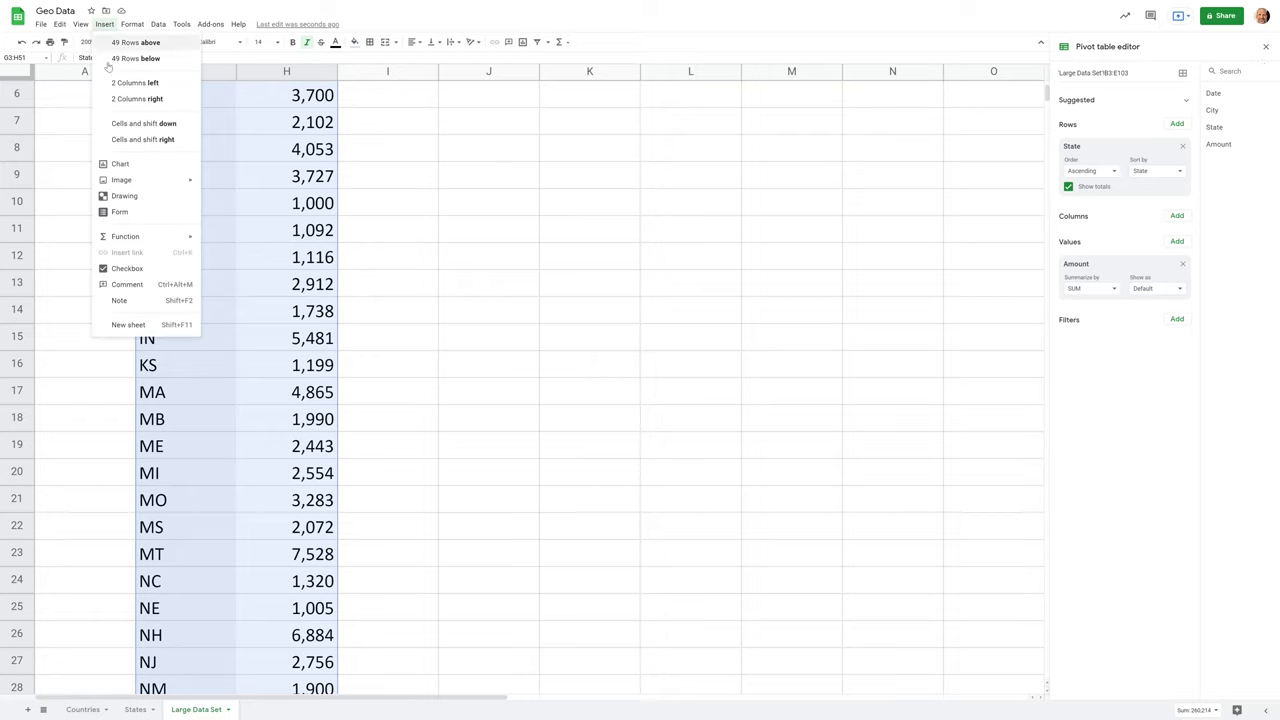
{"action": "left_click", "coordinate": [120, 163]}
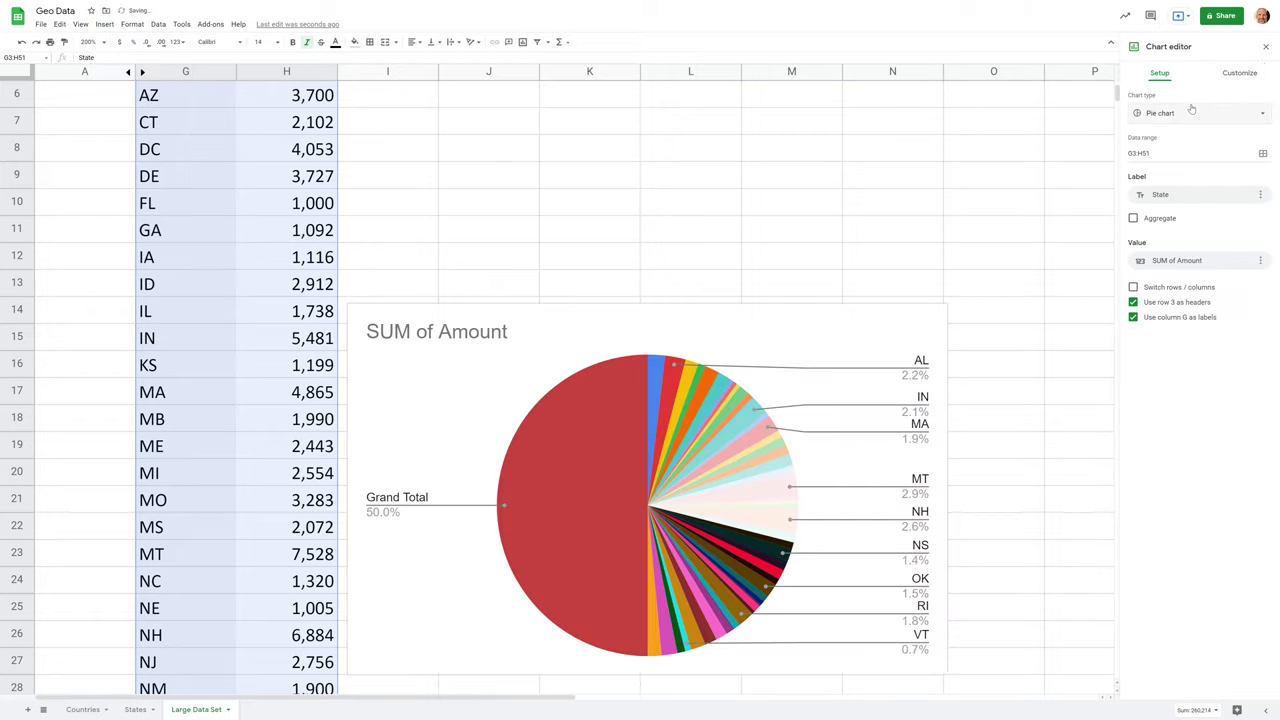
{"action": "left_click", "coordinate": [1190, 113]}
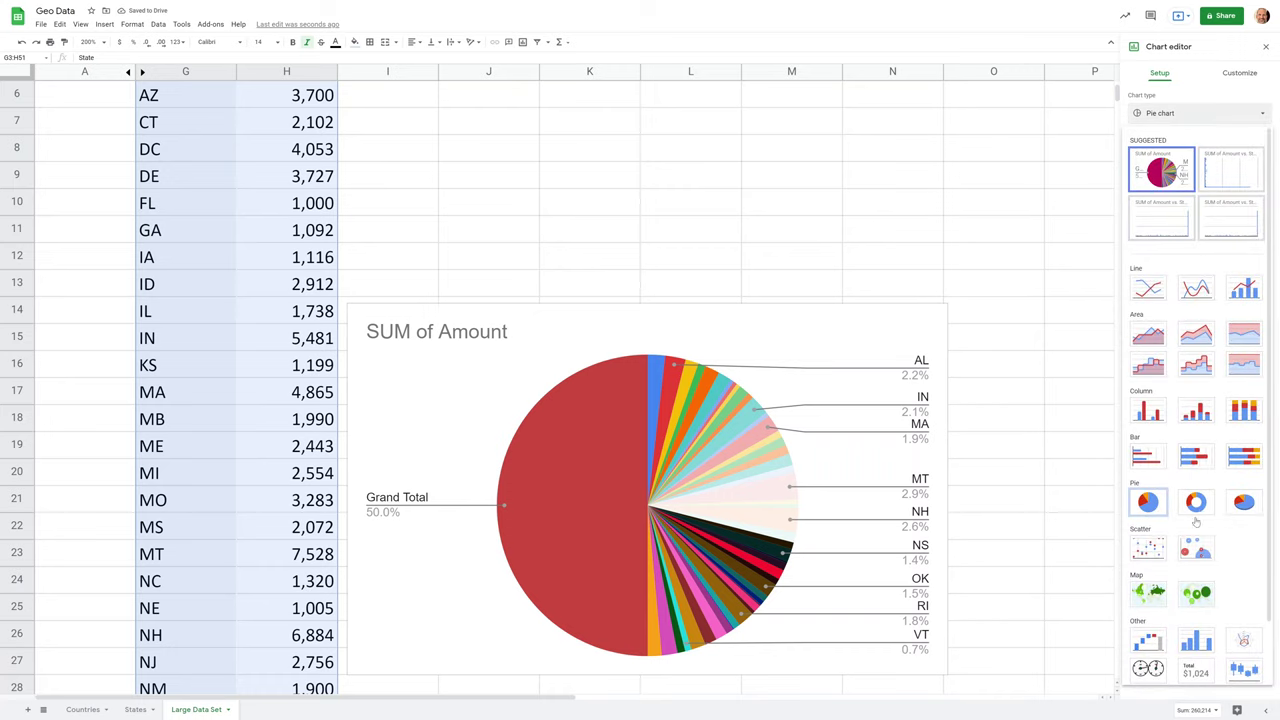
{"action": "left_click", "coordinate": [1150, 598]}
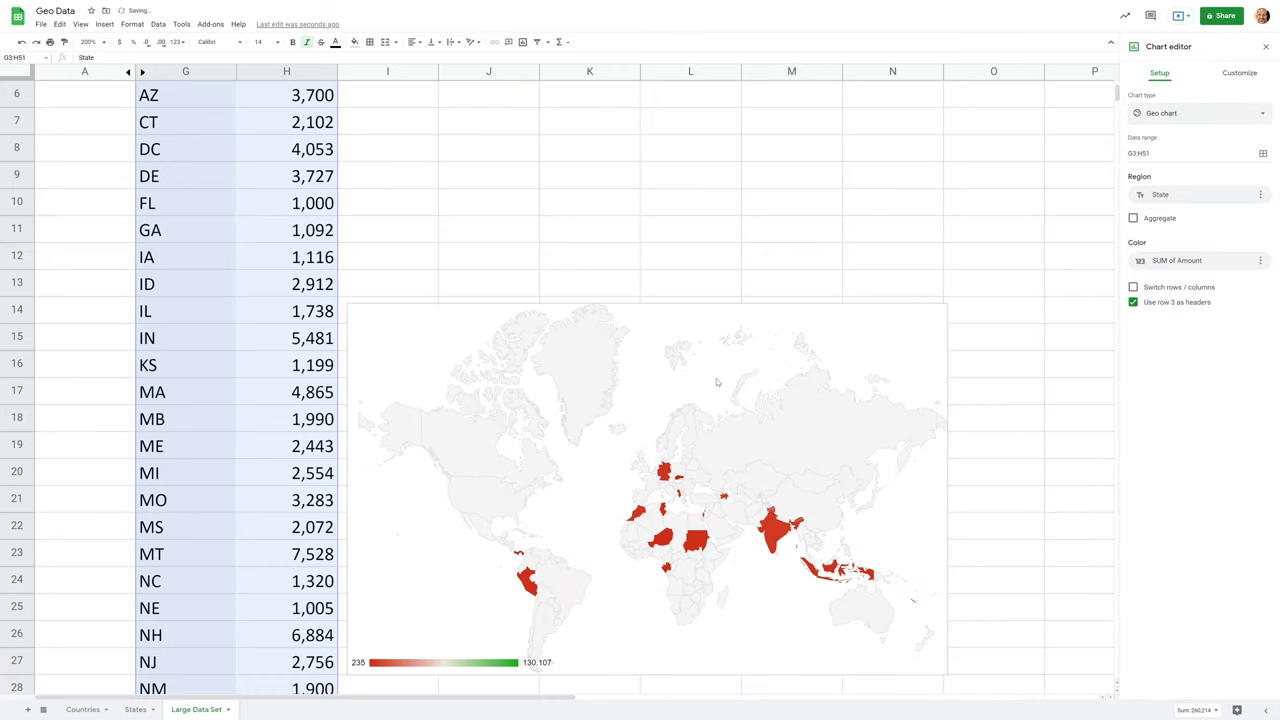
- Set the geo chart's region to United States and shift the chart slightly on the sheet
{"action": "left_click", "coordinate": [1239, 73]}
{"action": "left_click", "coordinate": [1153, 129]}
{"action": "left_click", "coordinate": [1152, 172]}
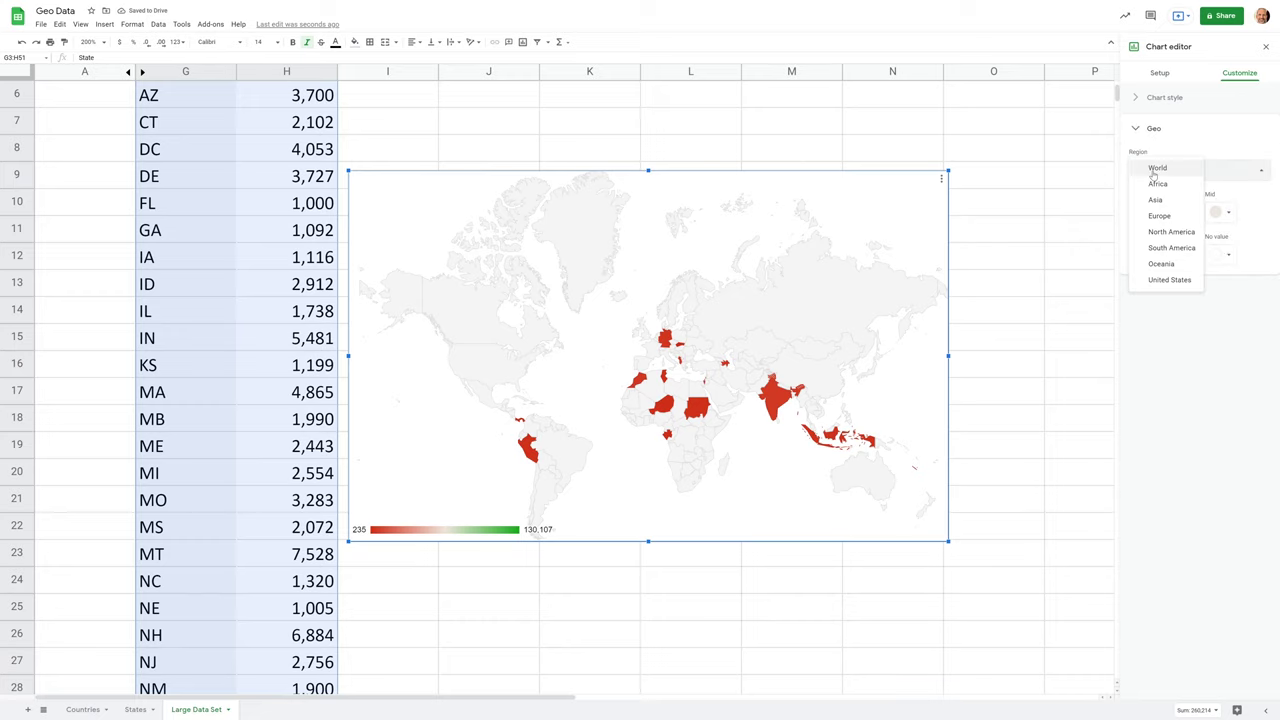
{"action": "left_click", "coordinate": [1165, 280]}
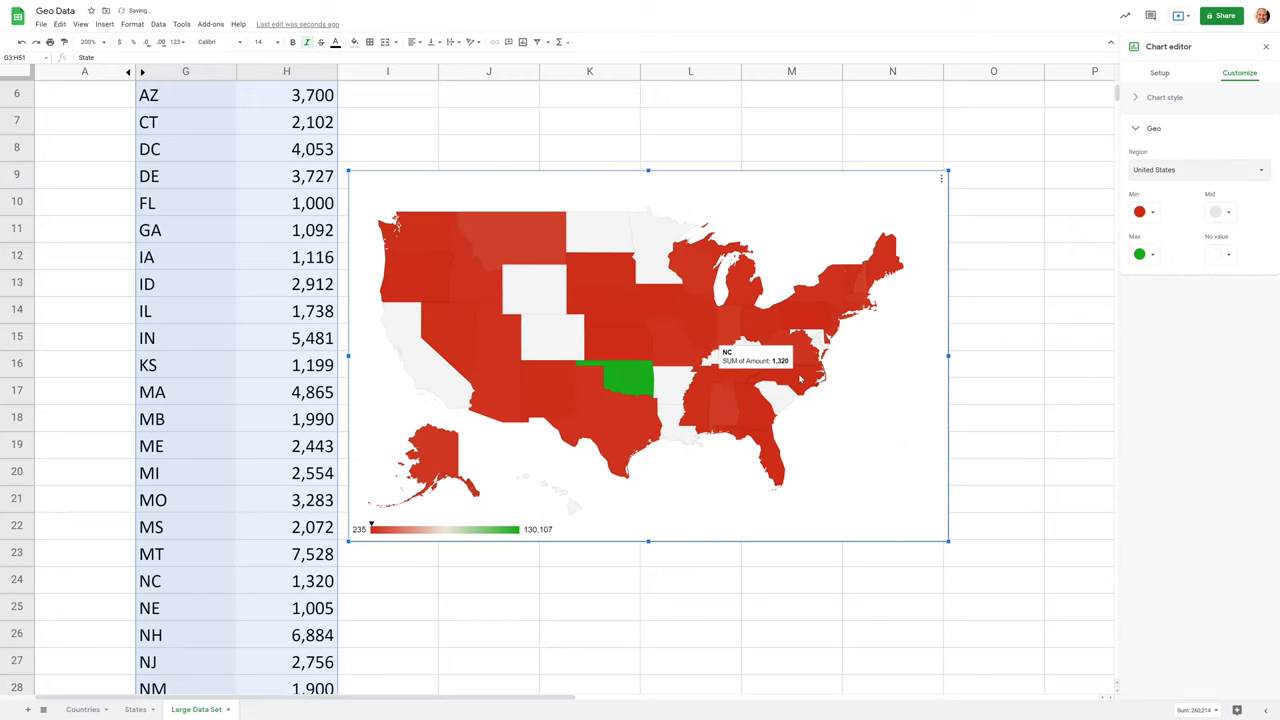
{"action": "left_click_drag", "start_coordinate": [806, 174], "coordinate": [768, 164]}
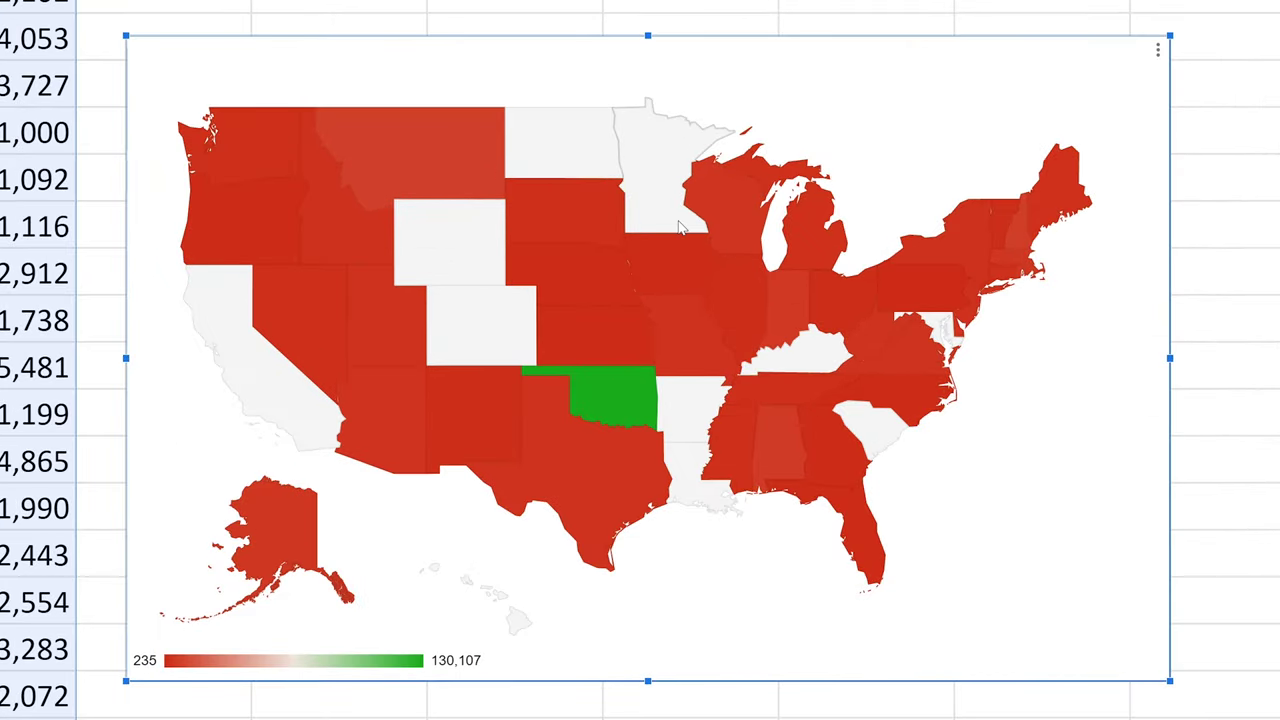
- Change the geo chart's data range to G3:H50 to leave out the pivot table's grand total row
{"action": "mouse_move", "coordinate": [667, 271]}
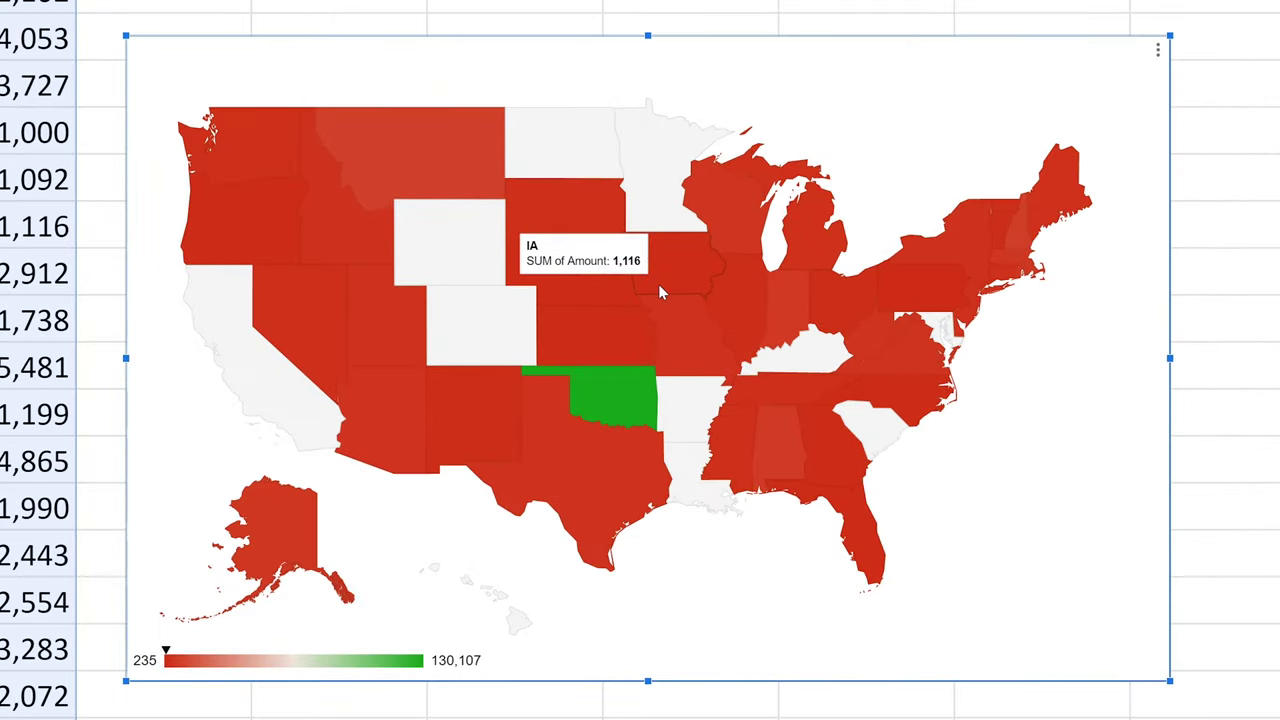
{"action": "mouse_move", "coordinate": [741, 314]}
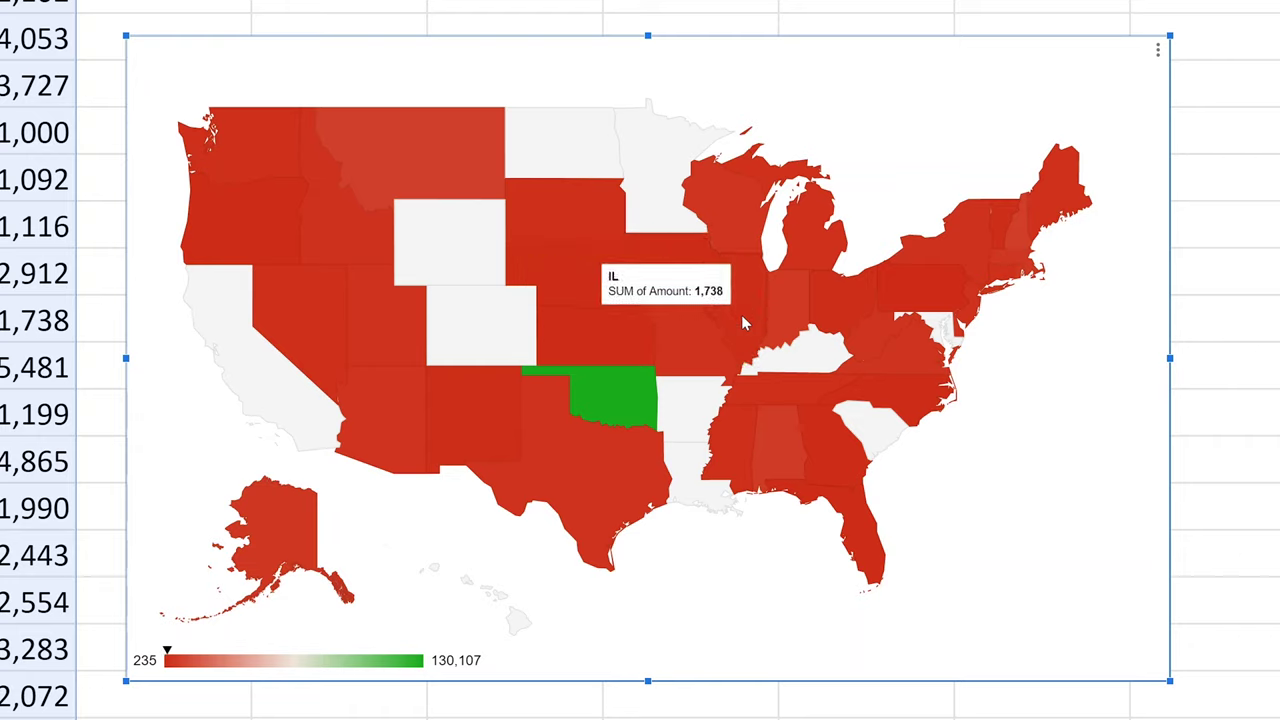
{"action": "mouse_move", "coordinate": [795, 337]}
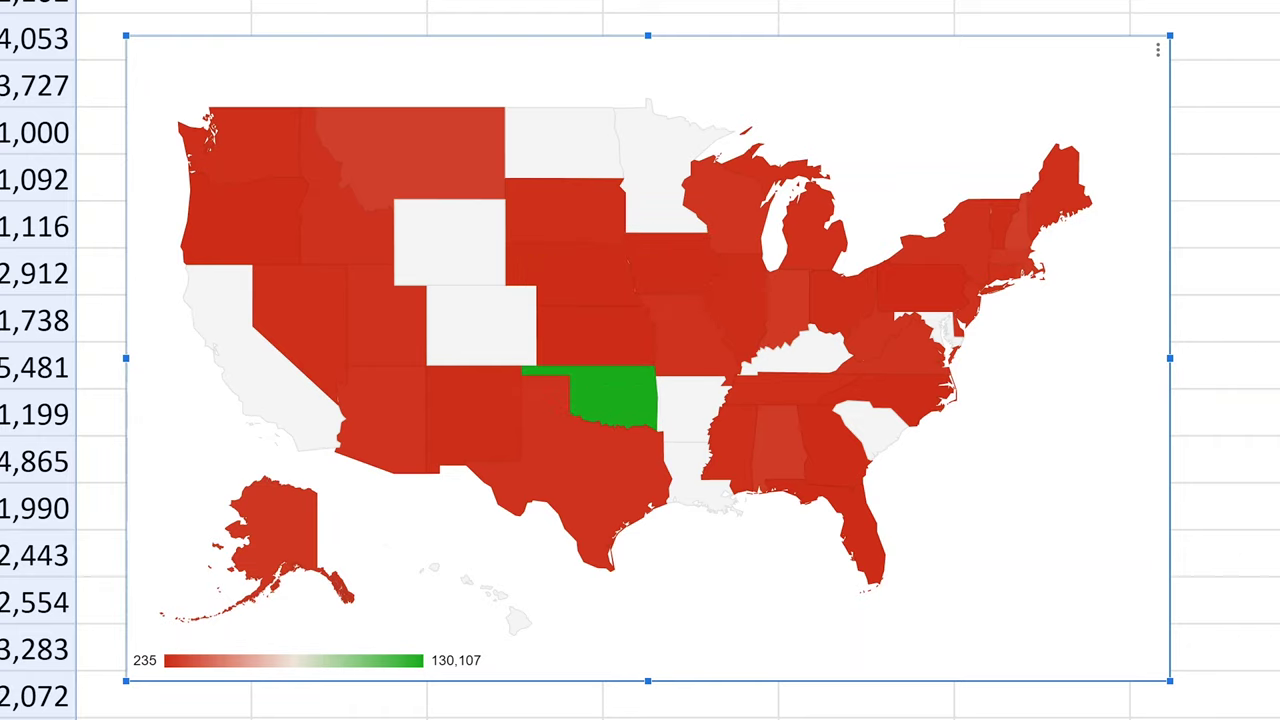
{"action": "mouse_move", "coordinate": [634, 400]}
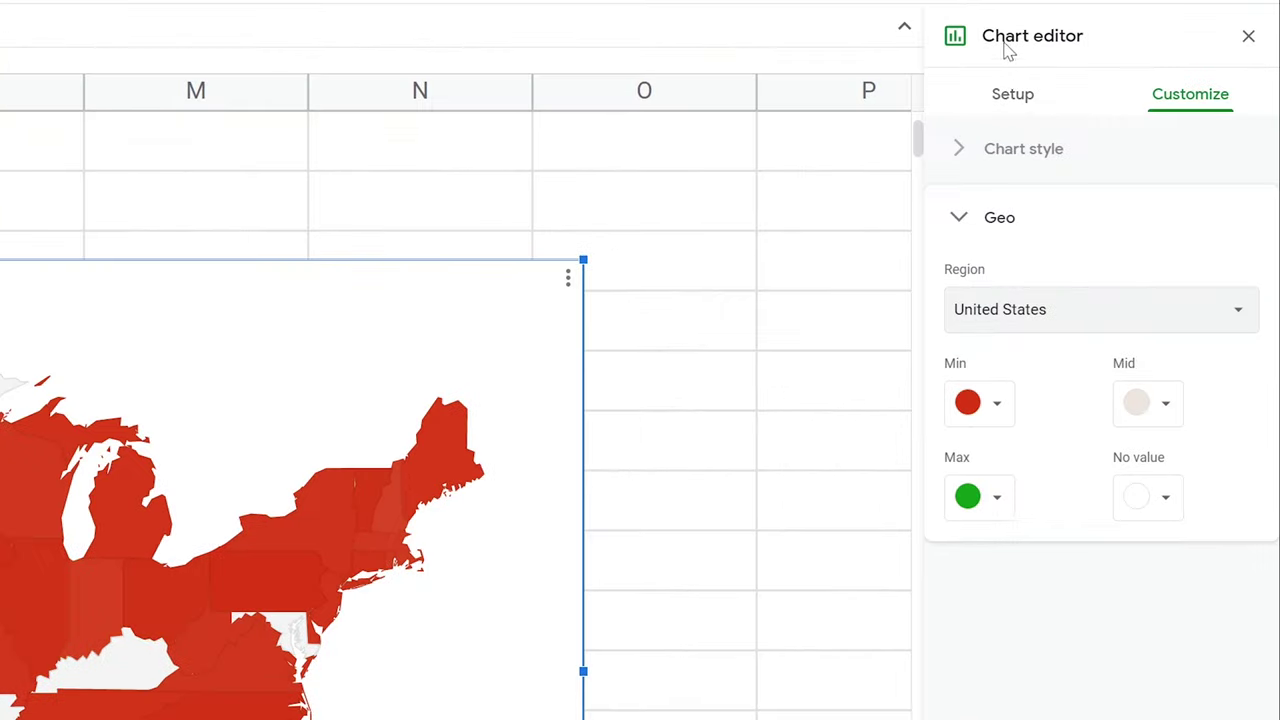
{"action": "left_click", "coordinate": [1018, 94]}
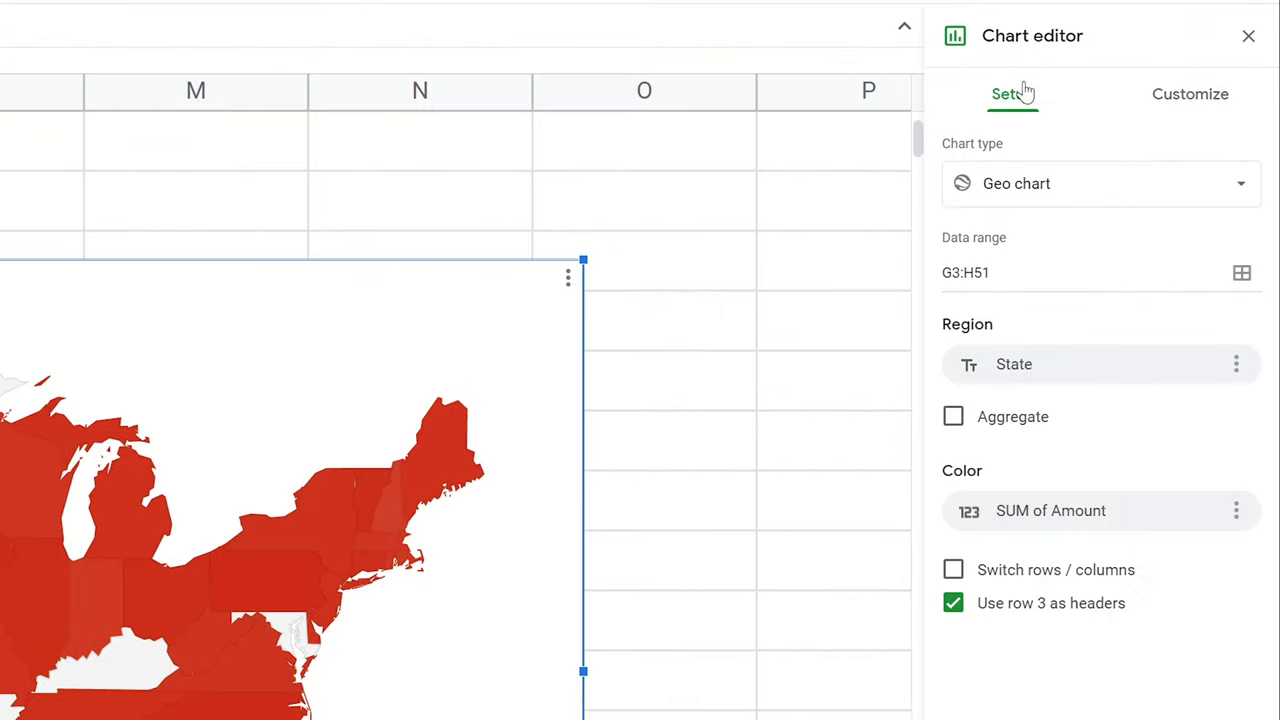
{"action": "left_click", "coordinate": [984, 272]}
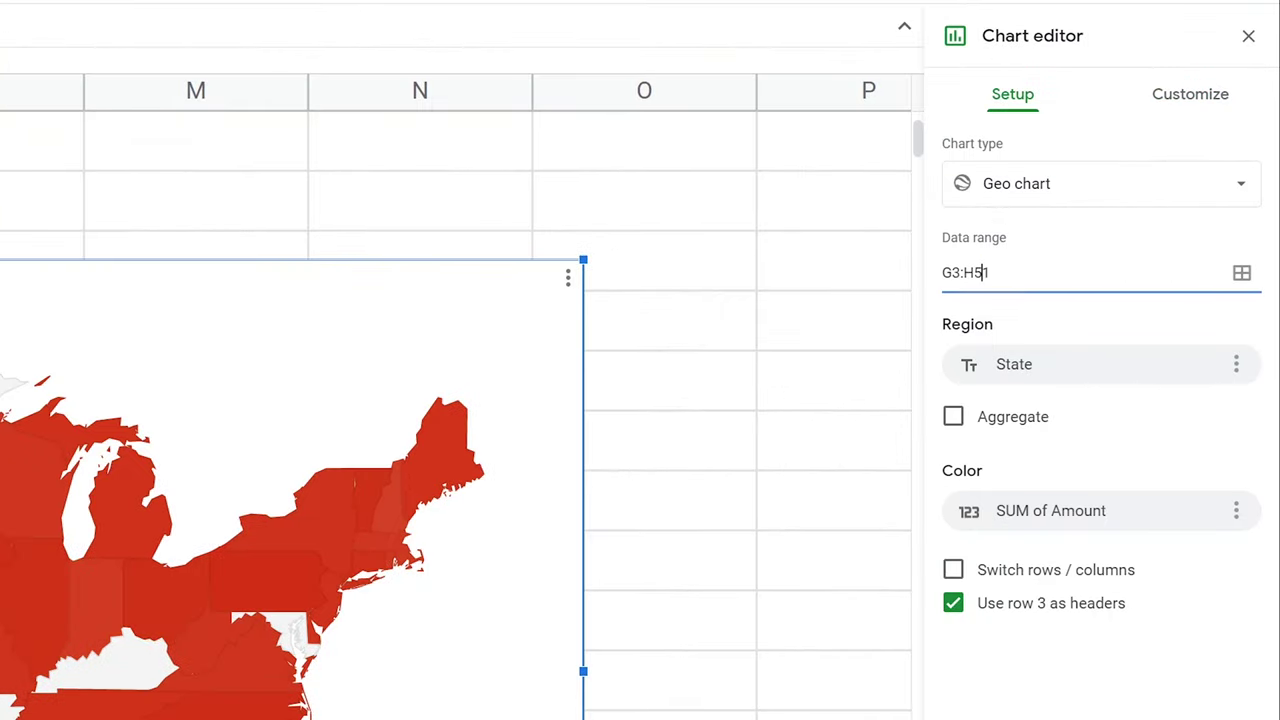
{"action": "left_click_drag", "start_coordinate": [984, 272], "coordinate": [990, 272]}
{"action": "type", "text": "0"}
{"action": "left_click", "coordinate": [1070, 190]}
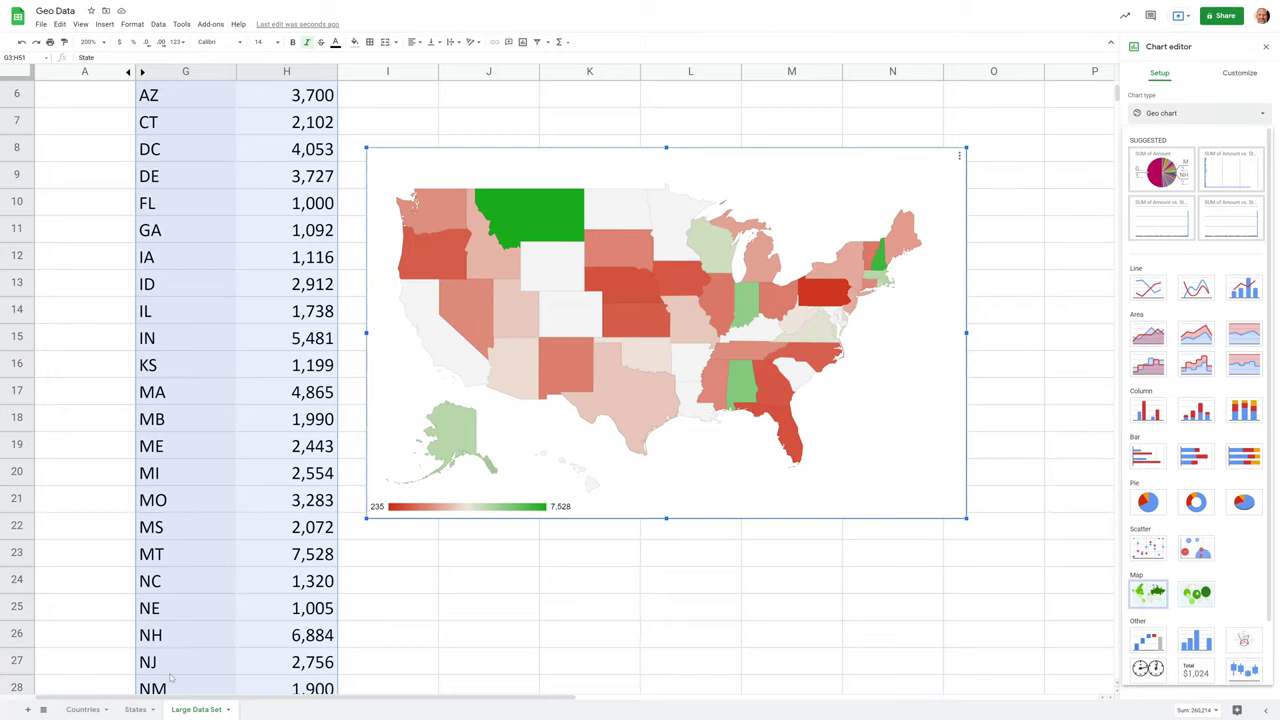
- Show the States sheet, leave full-screen view, and open Google My Maps in a new browser tab
{"action": "left_click", "coordinate": [135, 710]}
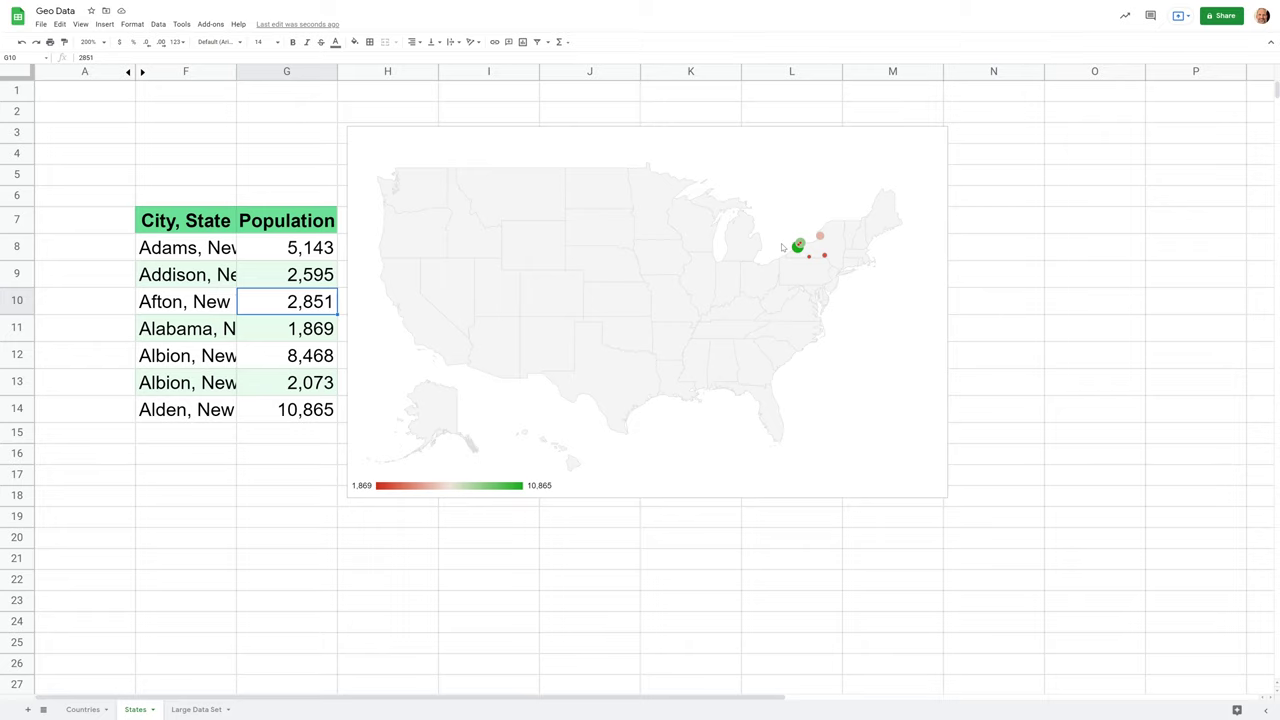
{"action": "key", "text": "F11"}
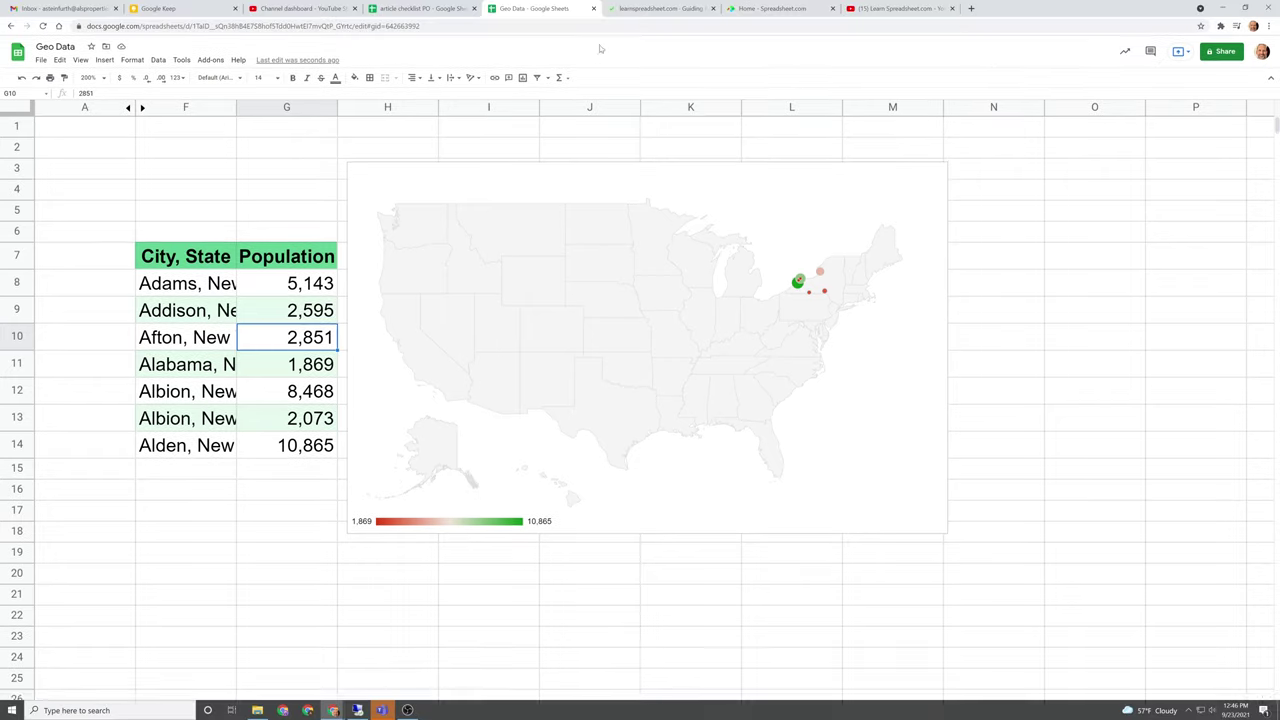
{"action": "left_click", "coordinate": [970, 8]}
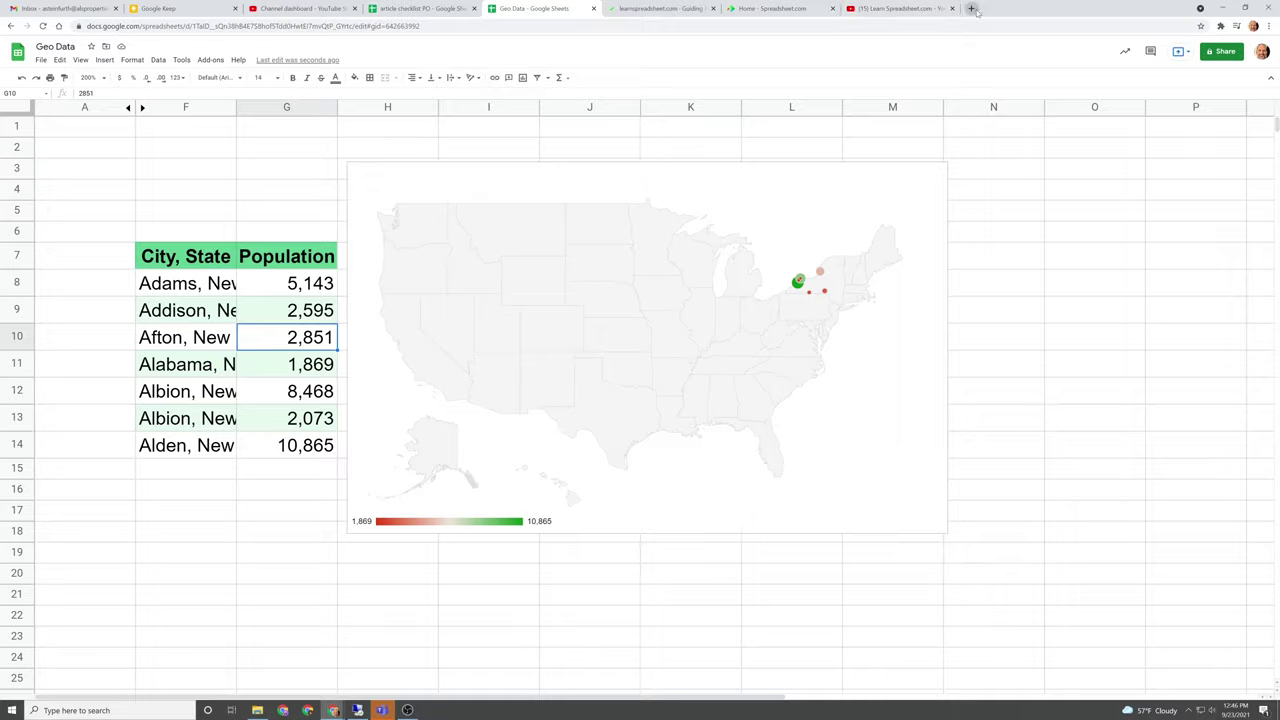
{"action": "type", "text": "my"}
{"action": "key", "text": "Return"}
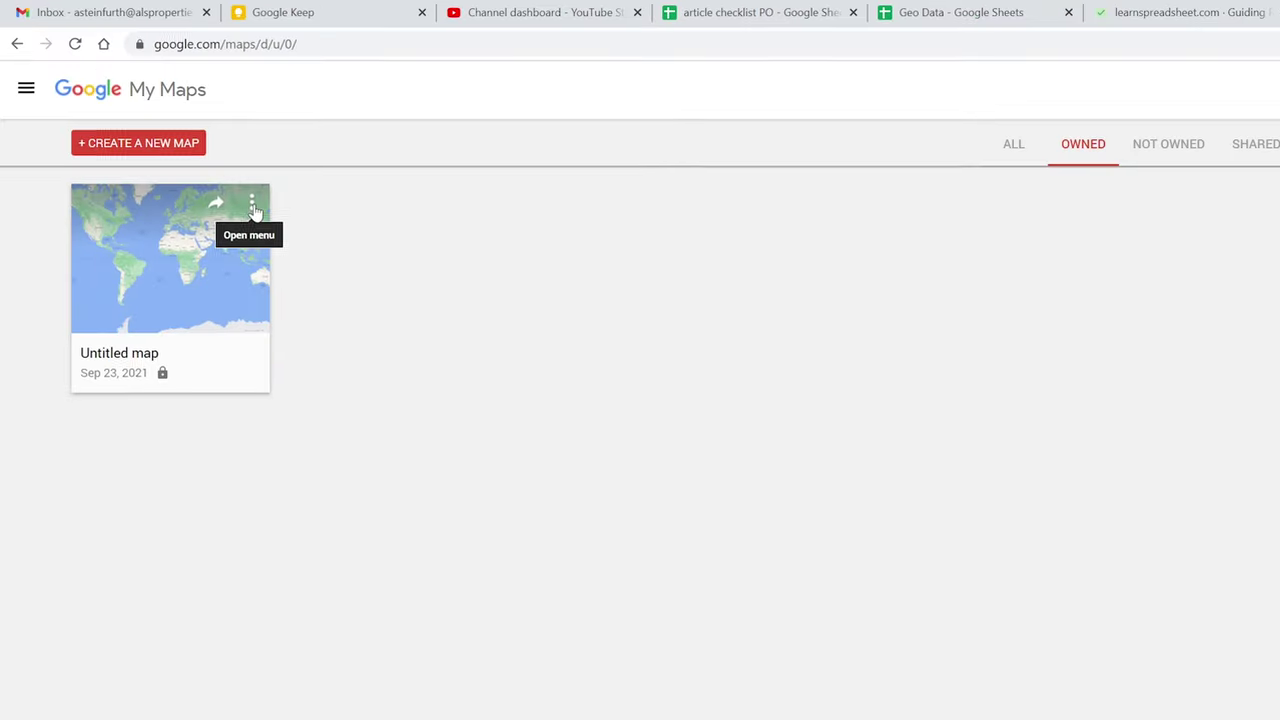
- Create a new map titled "New York Locations" and open Google Drive as the import source for its untitled layer
{"action": "left_click", "coordinate": [165, 145]}
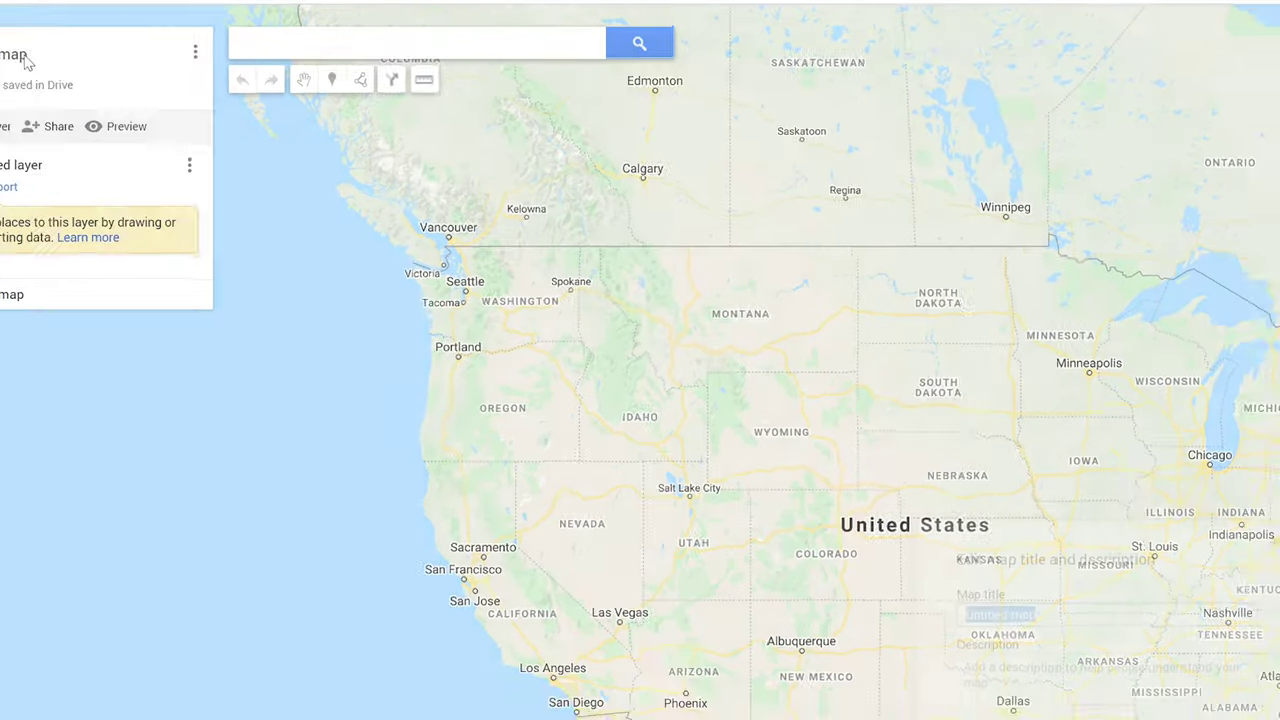
{"action": "left_click", "coordinate": [112, 110]}
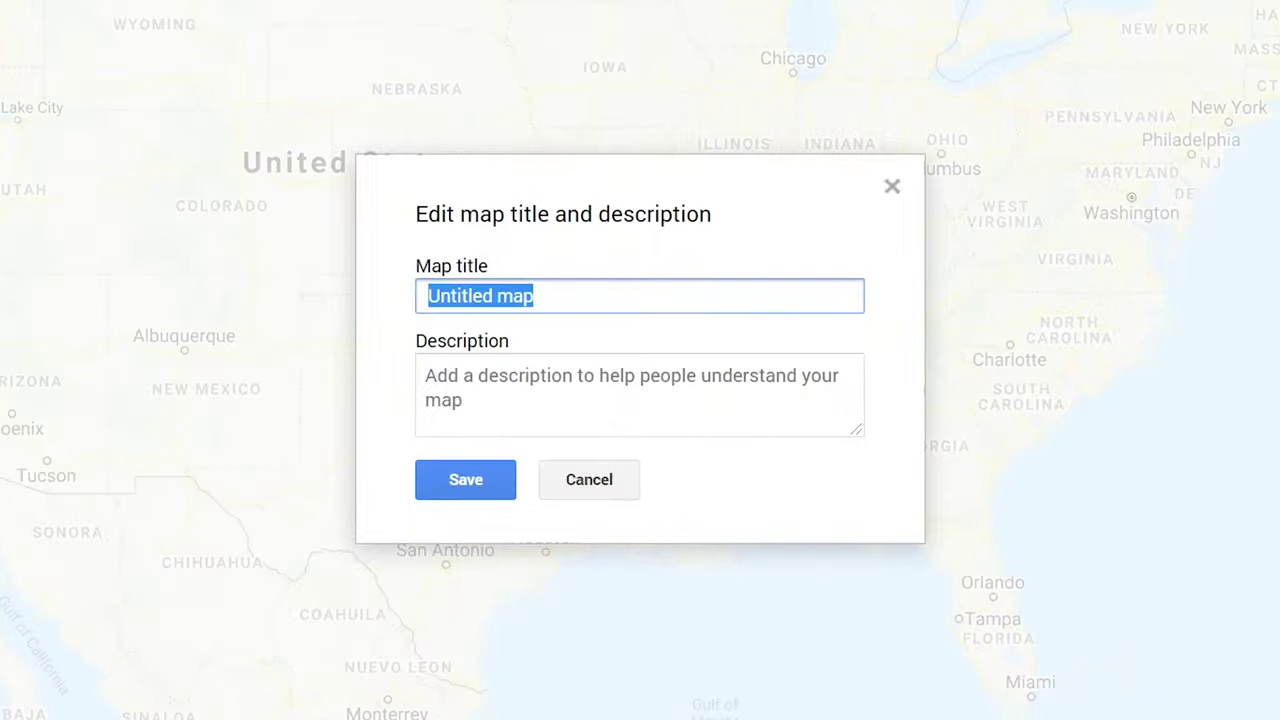
{"action": "type", "text": "New Yor"}
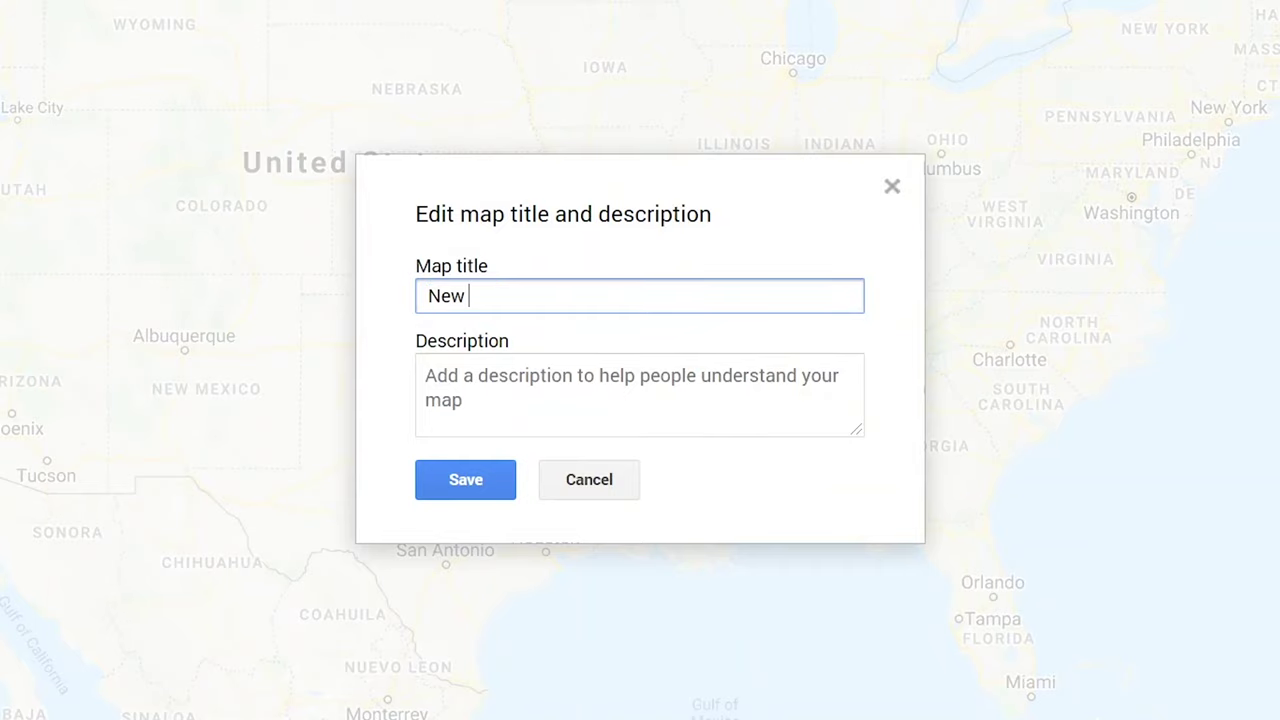
{"action": "type", "text": "k Locations"}
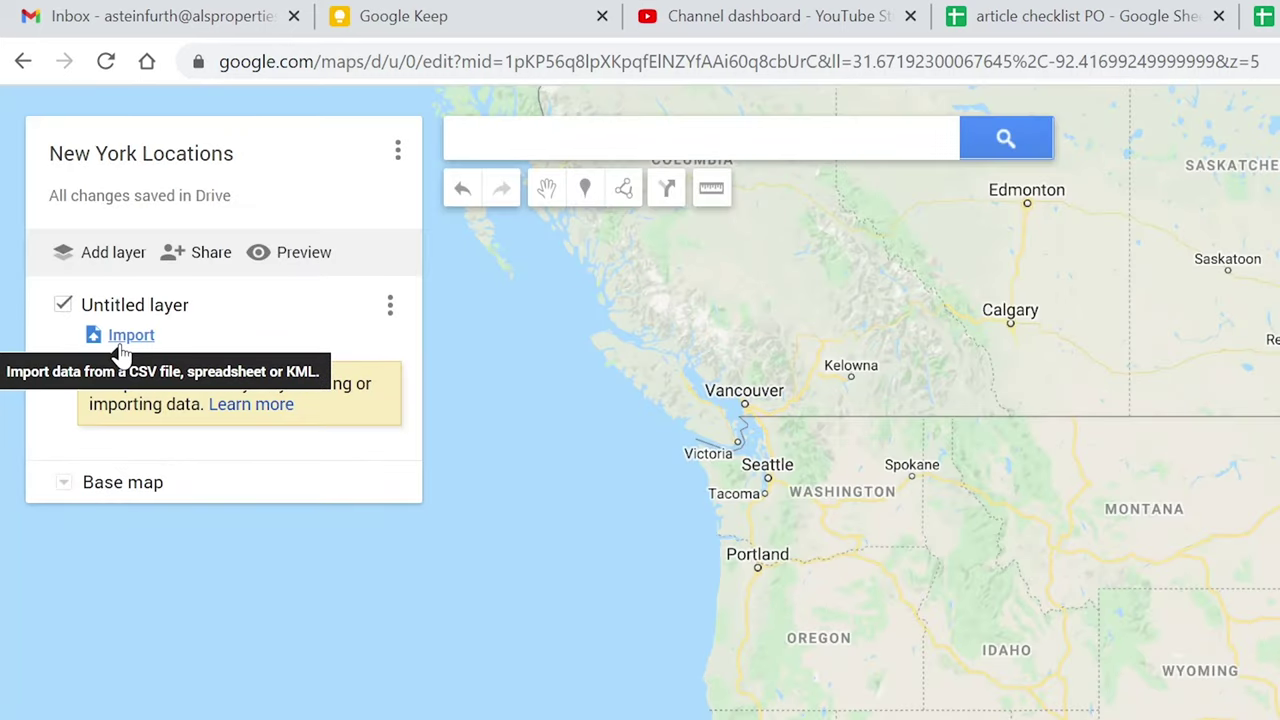
{"action": "left_click", "coordinate": [120, 338]}
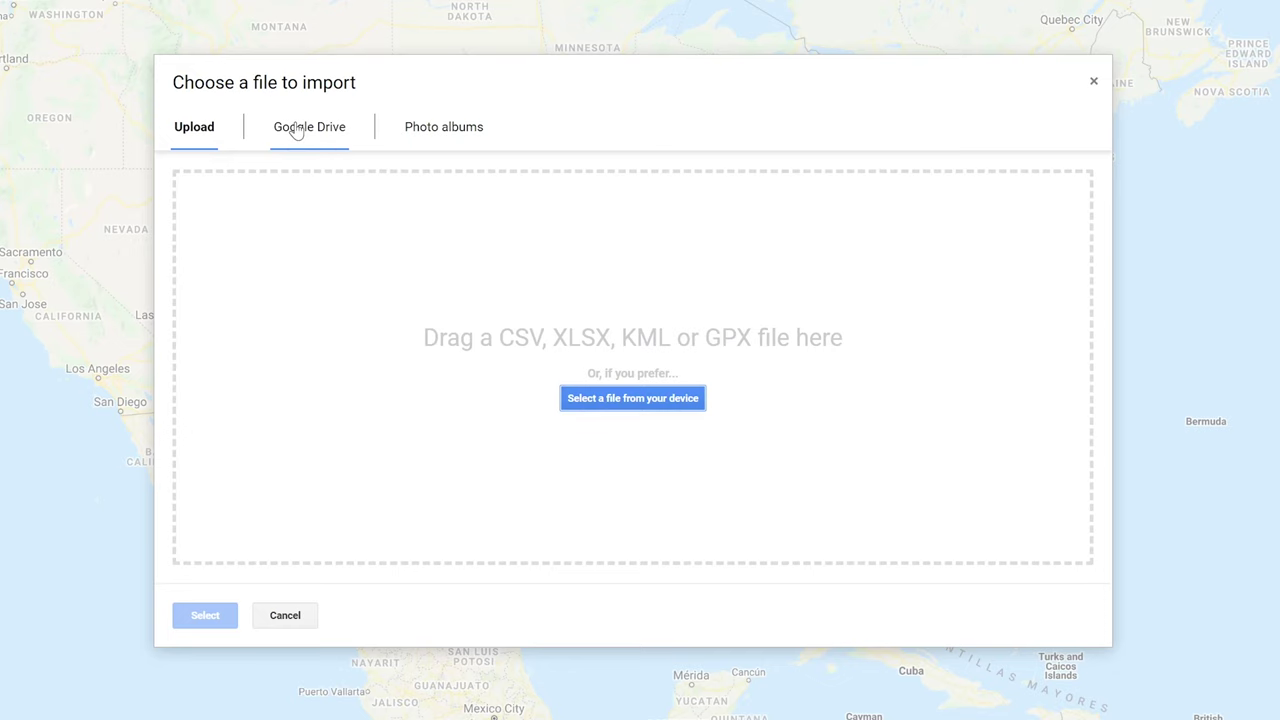
{"action": "left_click", "coordinate": [300, 128]}
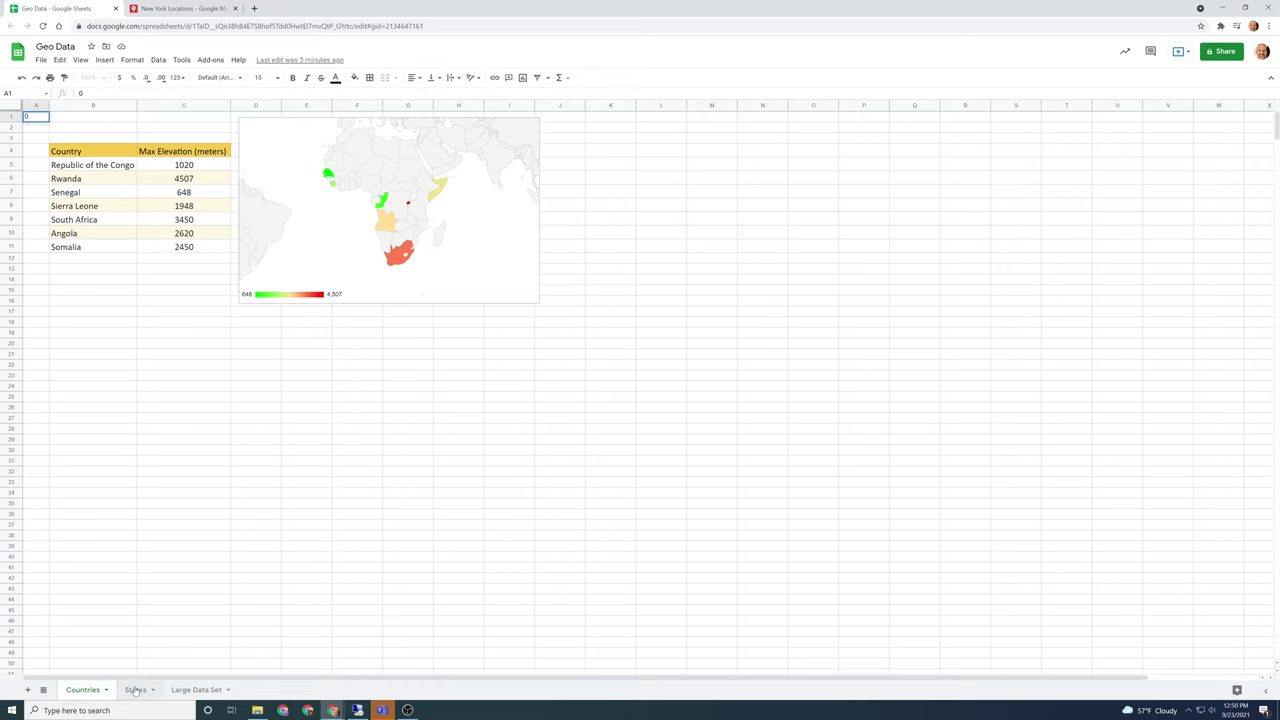
- In the Geo Data spreadsheet, move the States sheet ahead of Countries and unhide its columns B through E
{"action": "left_click_drag", "start_coordinate": [135, 690], "coordinate": [79, 683]}
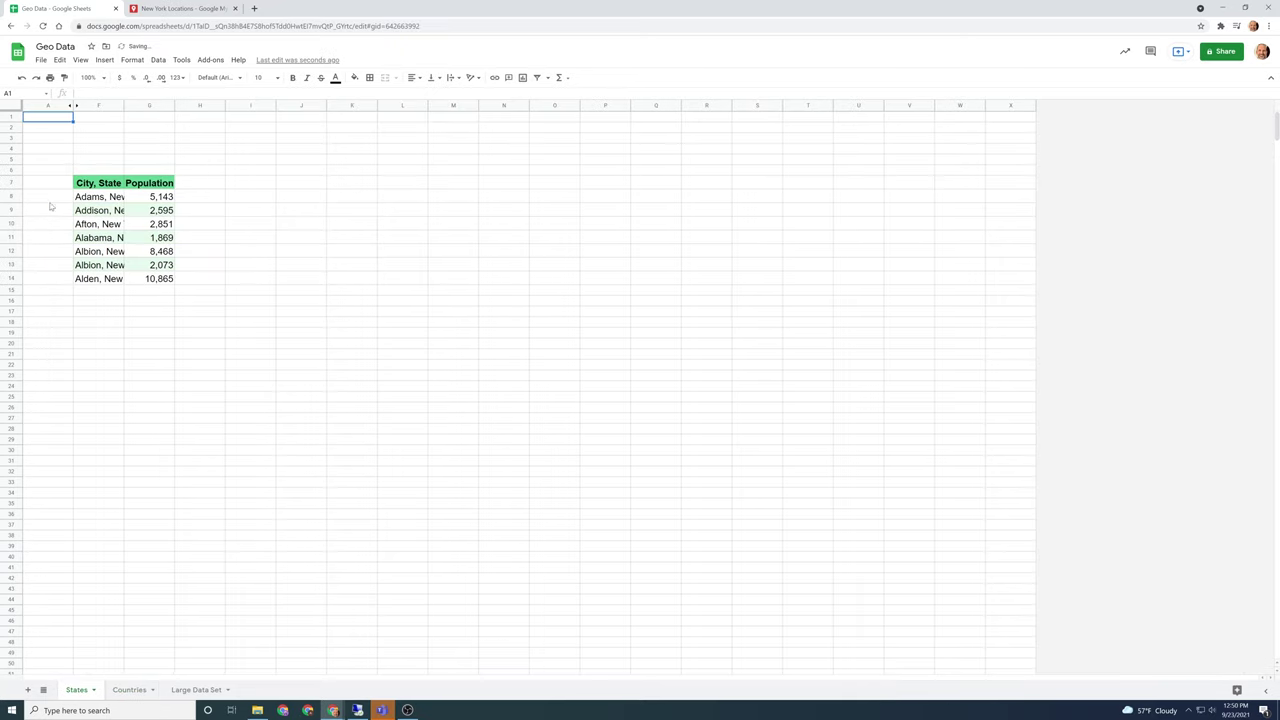
{"action": "left_click", "coordinate": [121, 160]}
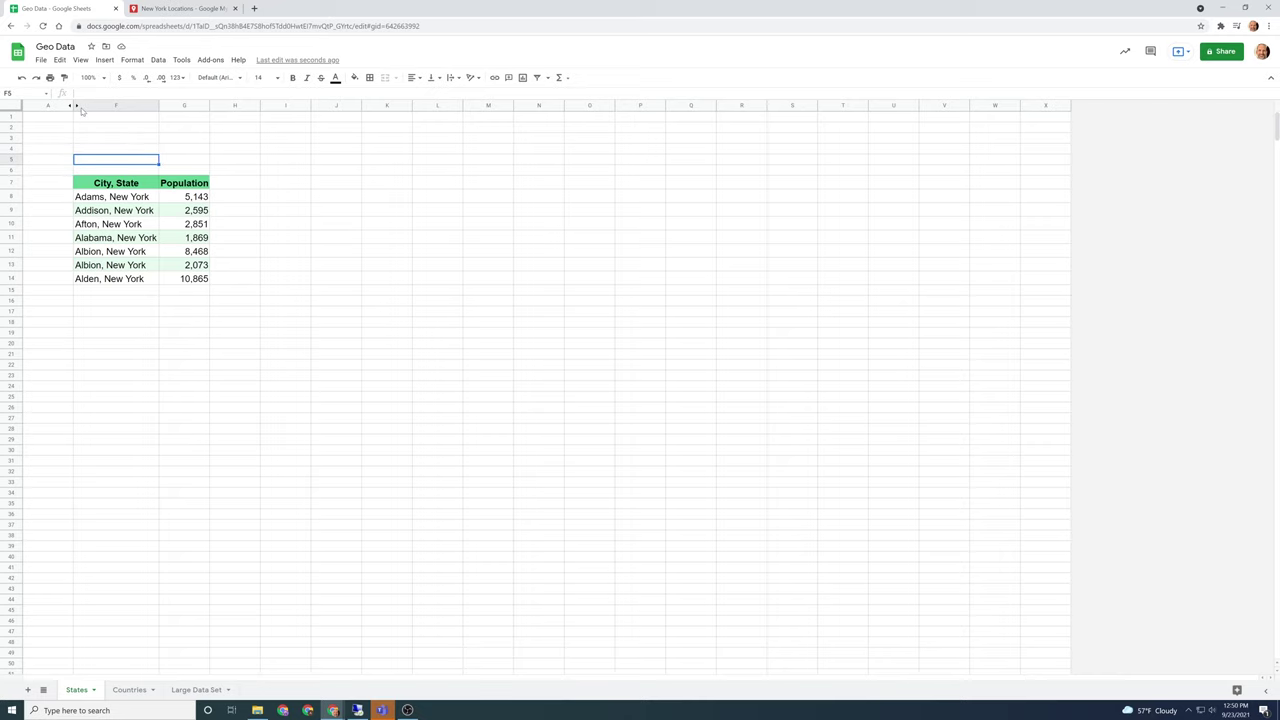
{"action": "left_click", "coordinate": [75, 105]}
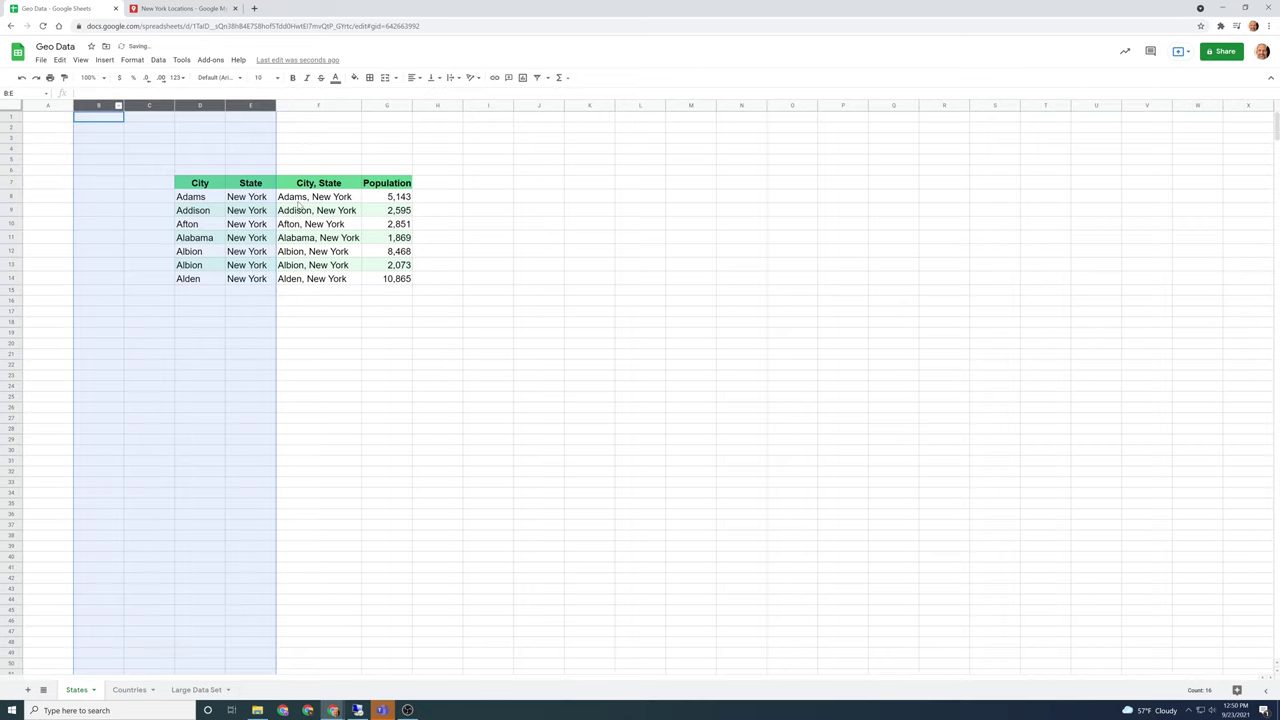
- Copy the City, State column F and paste it over itself as values only
{"action": "left_click", "coordinate": [318, 105]}
{"action": "key", "text": "ctrl+c"}
{"action": "right_click", "coordinate": [319, 106]}
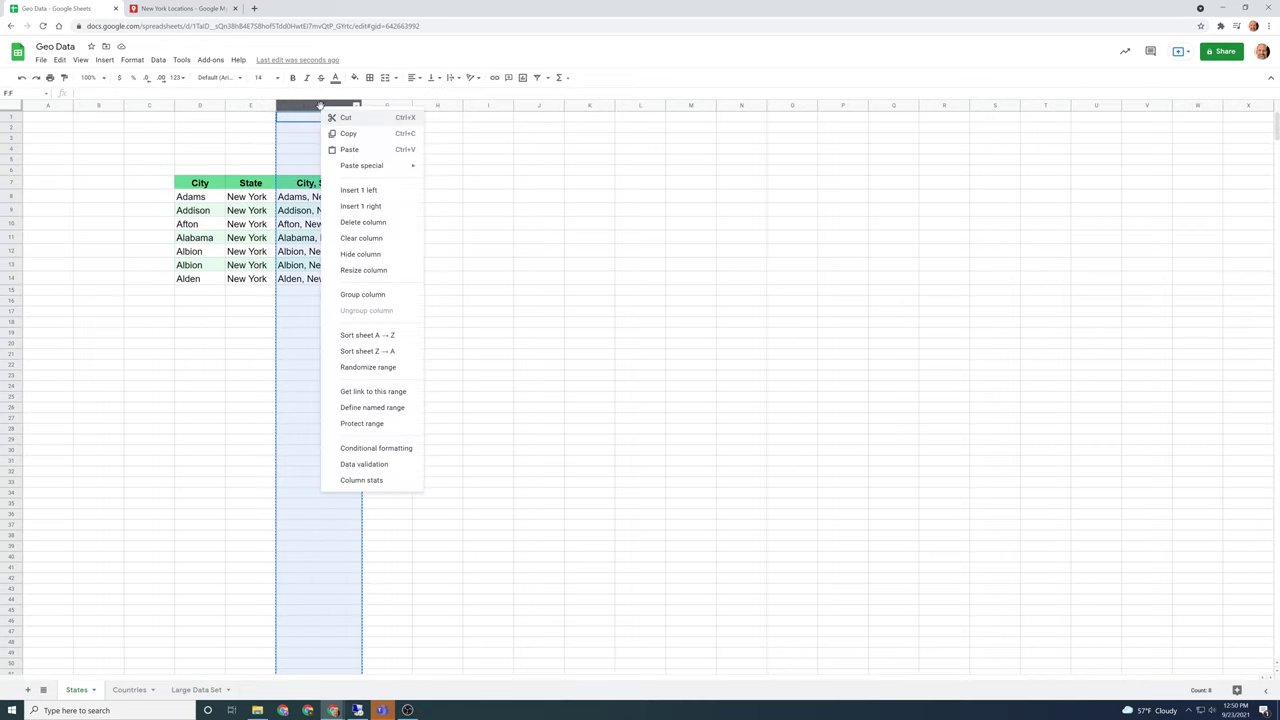
{"action": "mouse_move", "coordinate": [363, 166]}
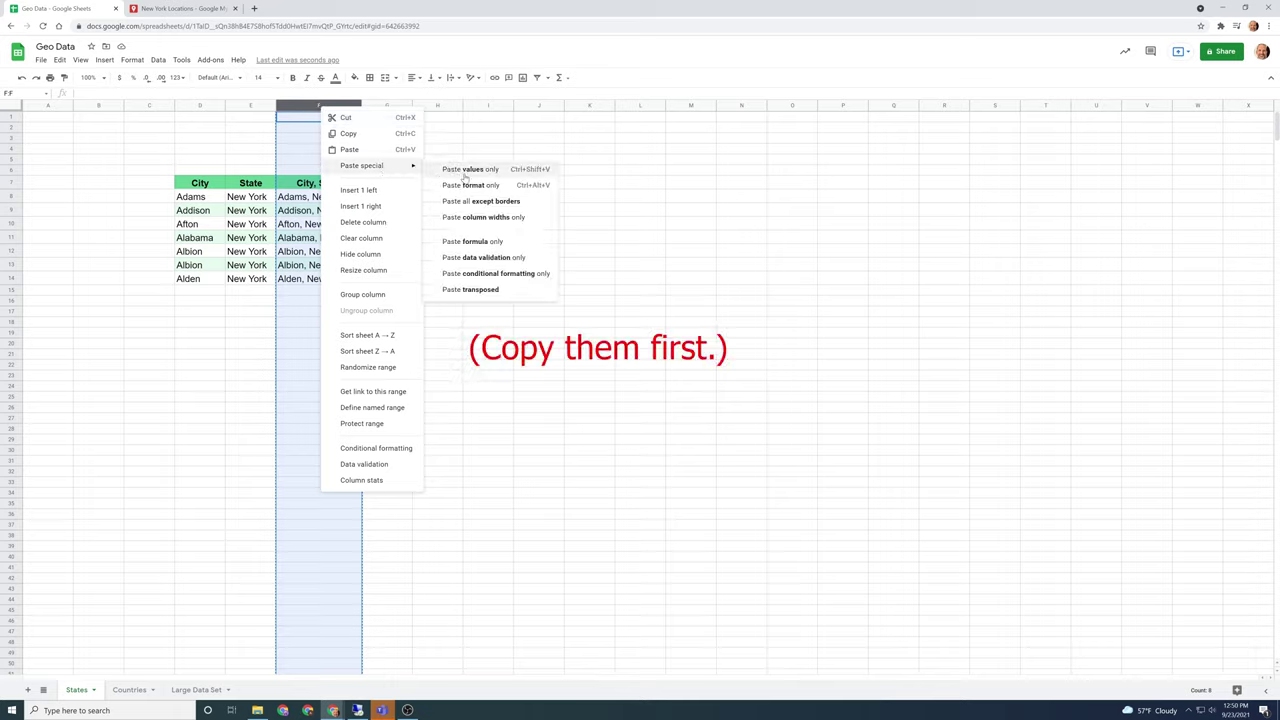
{"action": "left_click", "coordinate": [470, 169]}
{"action": "left_click", "coordinate": [333, 212]}
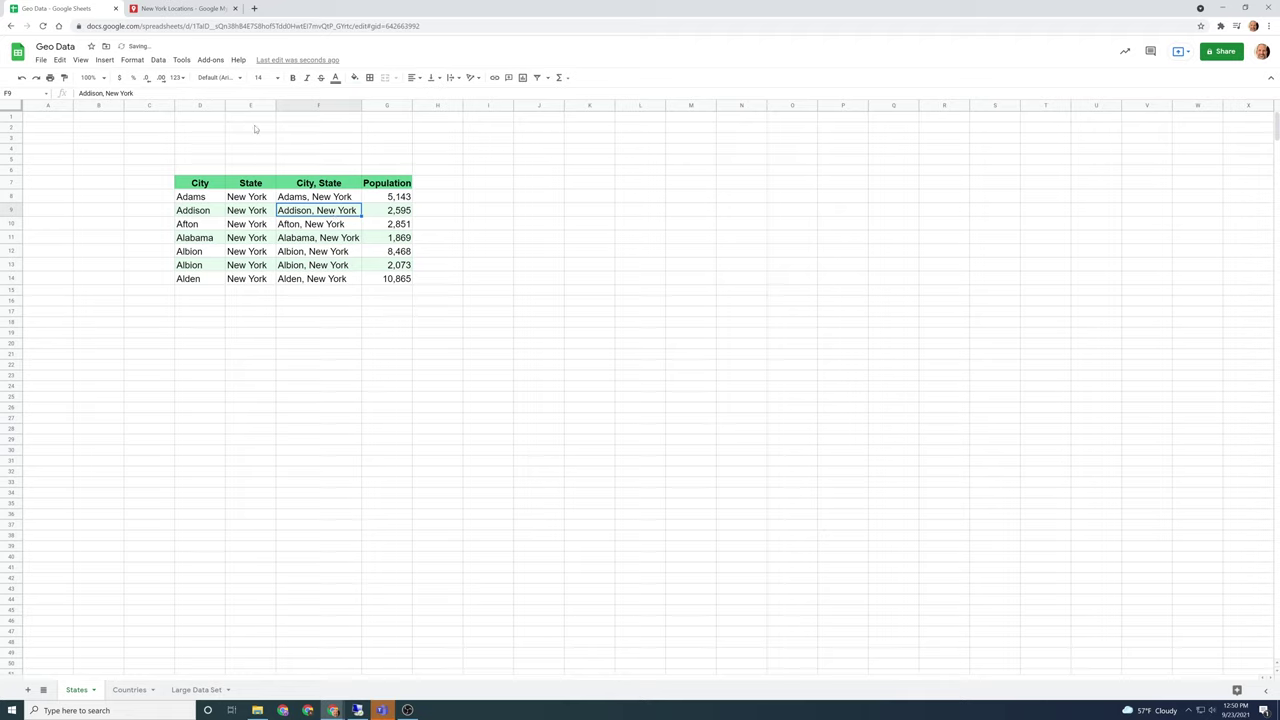
- Delete columns A through E and rows 1 through 6 so the City, State table starts in cell A1
{"action": "left_click_drag", "start_coordinate": [246, 104], "coordinate": [40, 104]}
{"action": "right_click", "coordinate": [40, 104]}
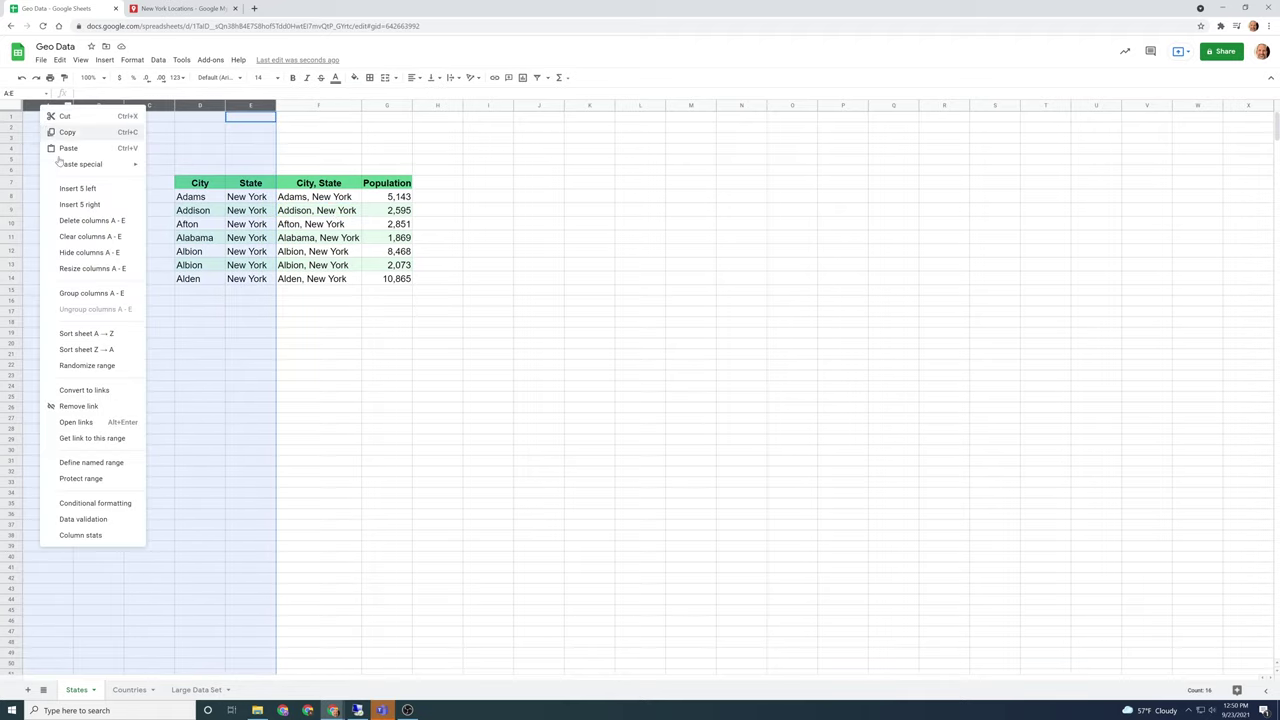
{"action": "left_click", "coordinate": [80, 221]}
{"action": "left_click_drag", "start_coordinate": [5, 170], "coordinate": [10, 118]}
{"action": "right_click", "coordinate": [10, 118]}
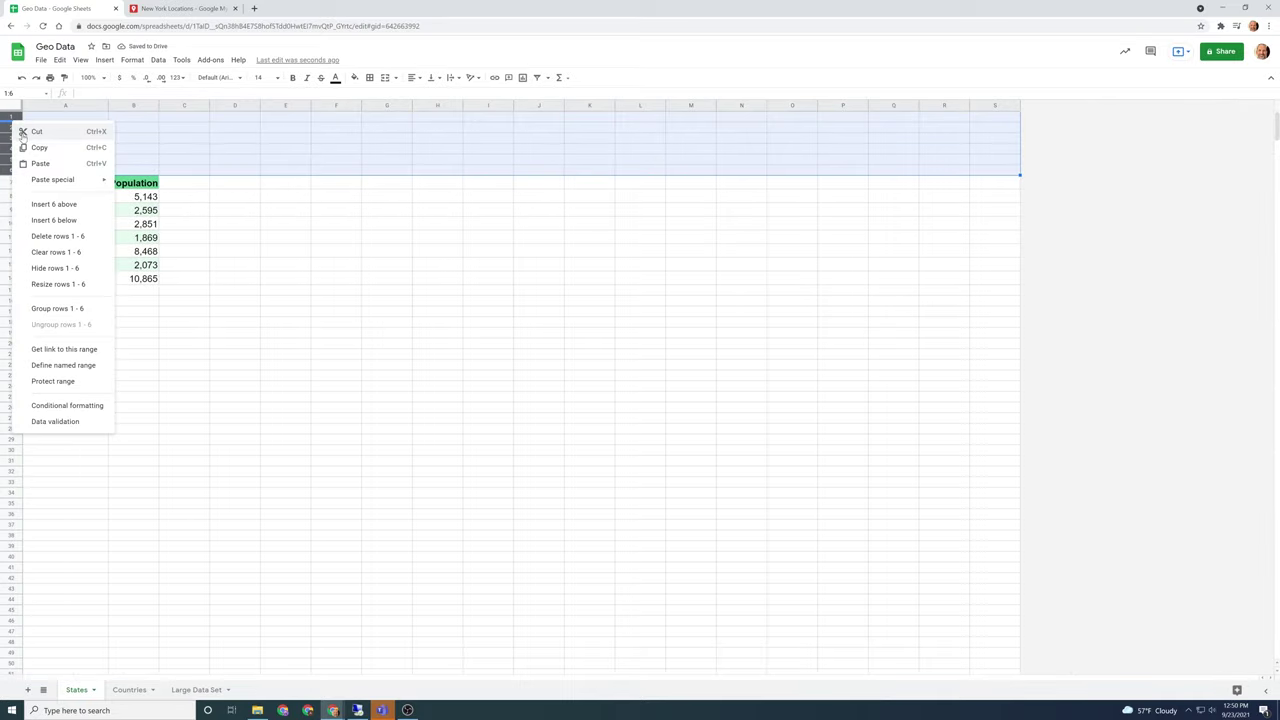
{"action": "left_click", "coordinate": [47, 235]}
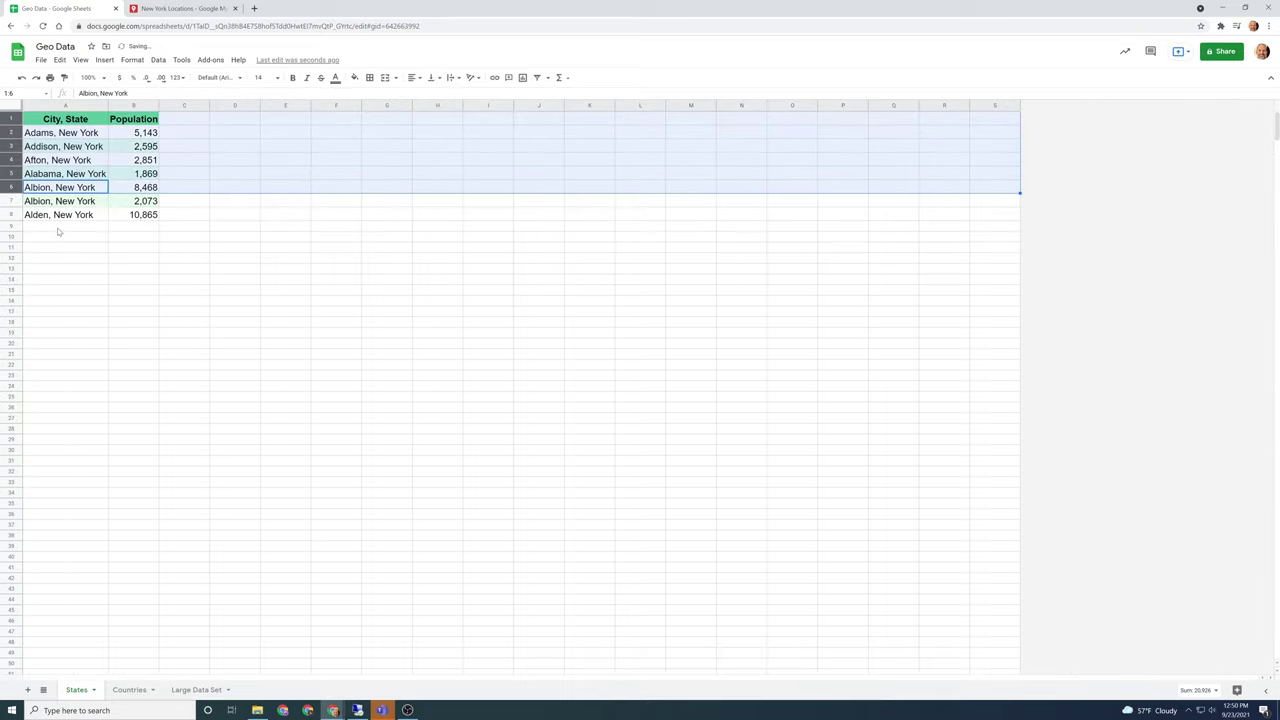
{"action": "left_click", "coordinate": [124, 201]}
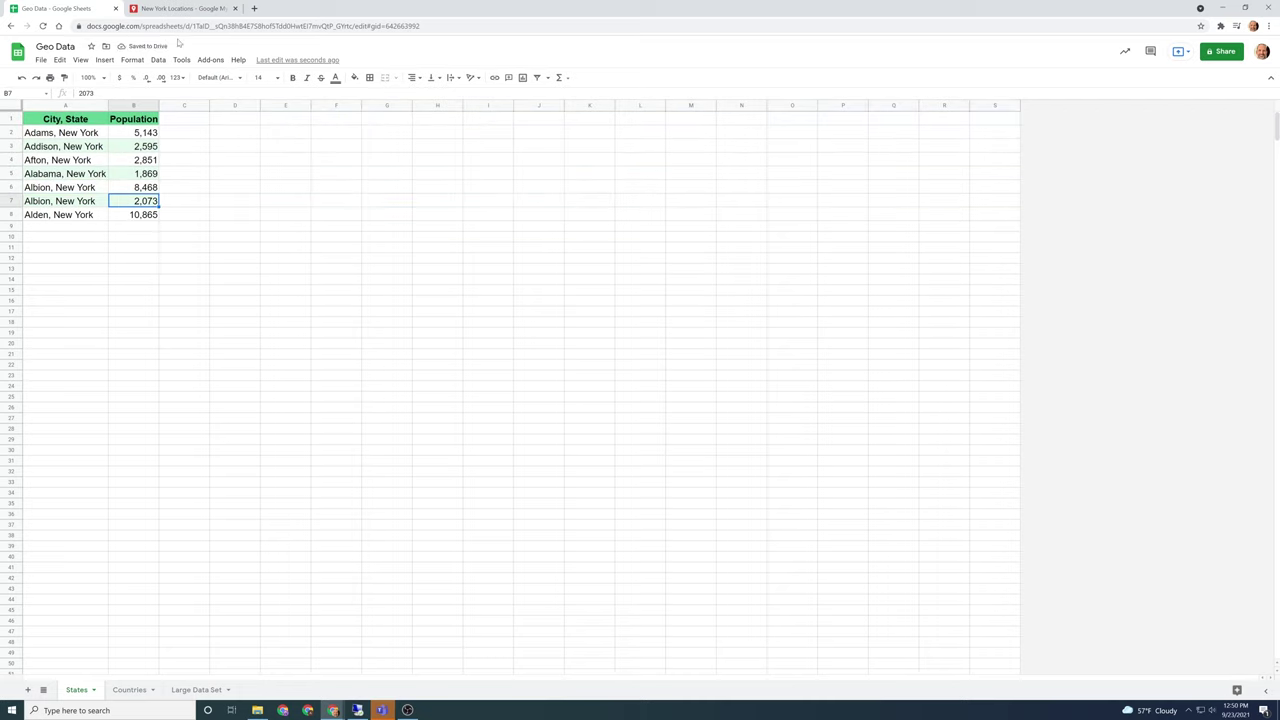
- Import the Geo Data spreadsheet into the untitled layer of the New York Locations map, positioning placemarks by the City, State column
{"action": "left_click", "coordinate": [184, 8]}
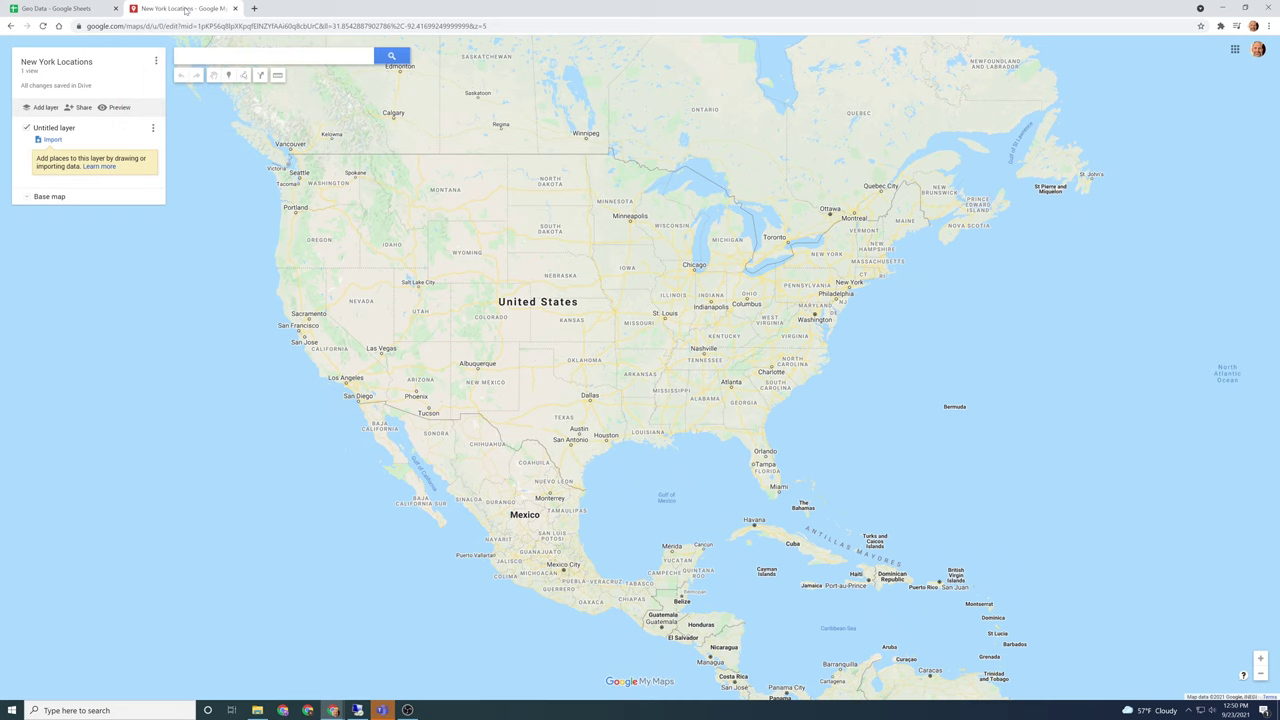
{"action": "left_click", "coordinate": [55, 140]}
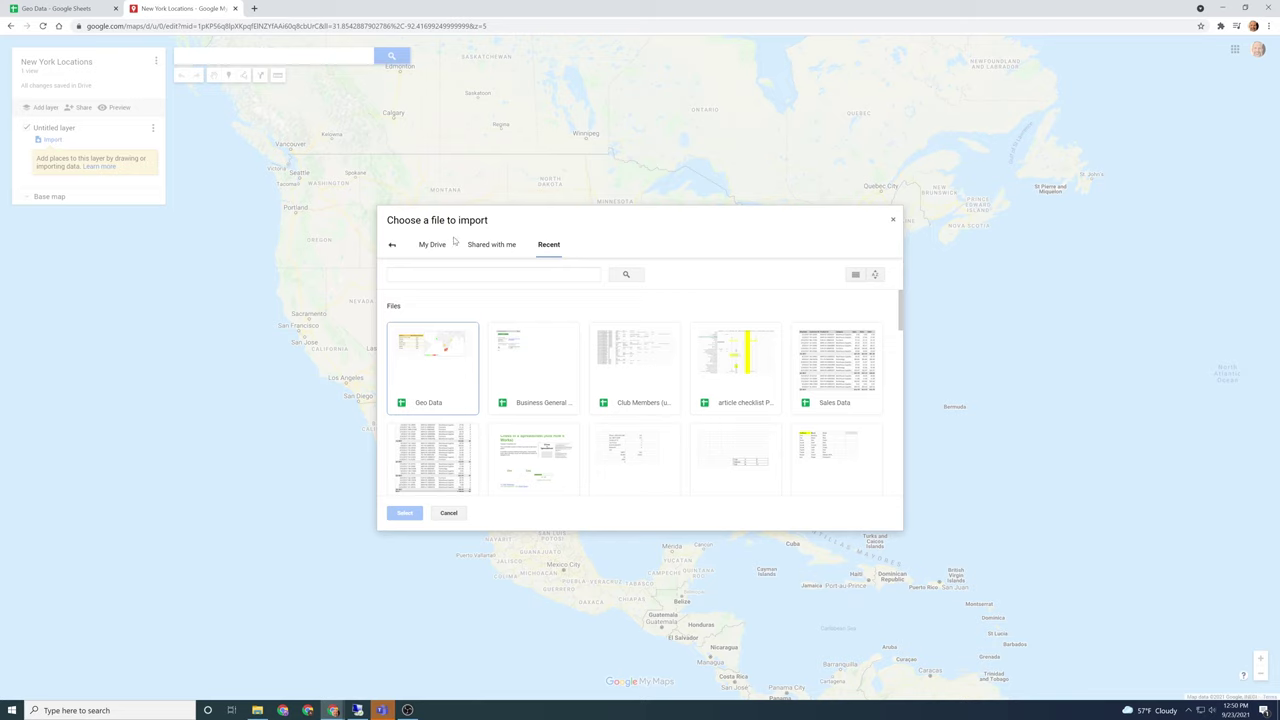
{"action": "left_click", "coordinate": [442, 367]}
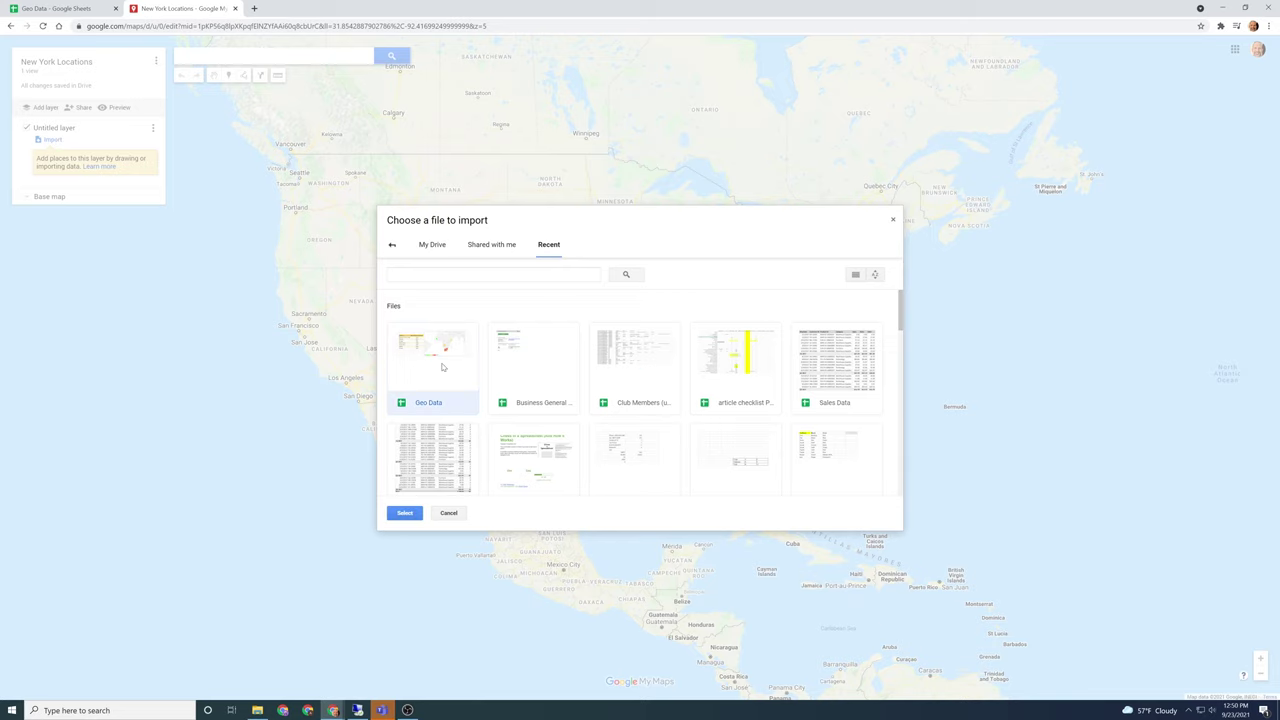
{"action": "left_click", "coordinate": [404, 513]}
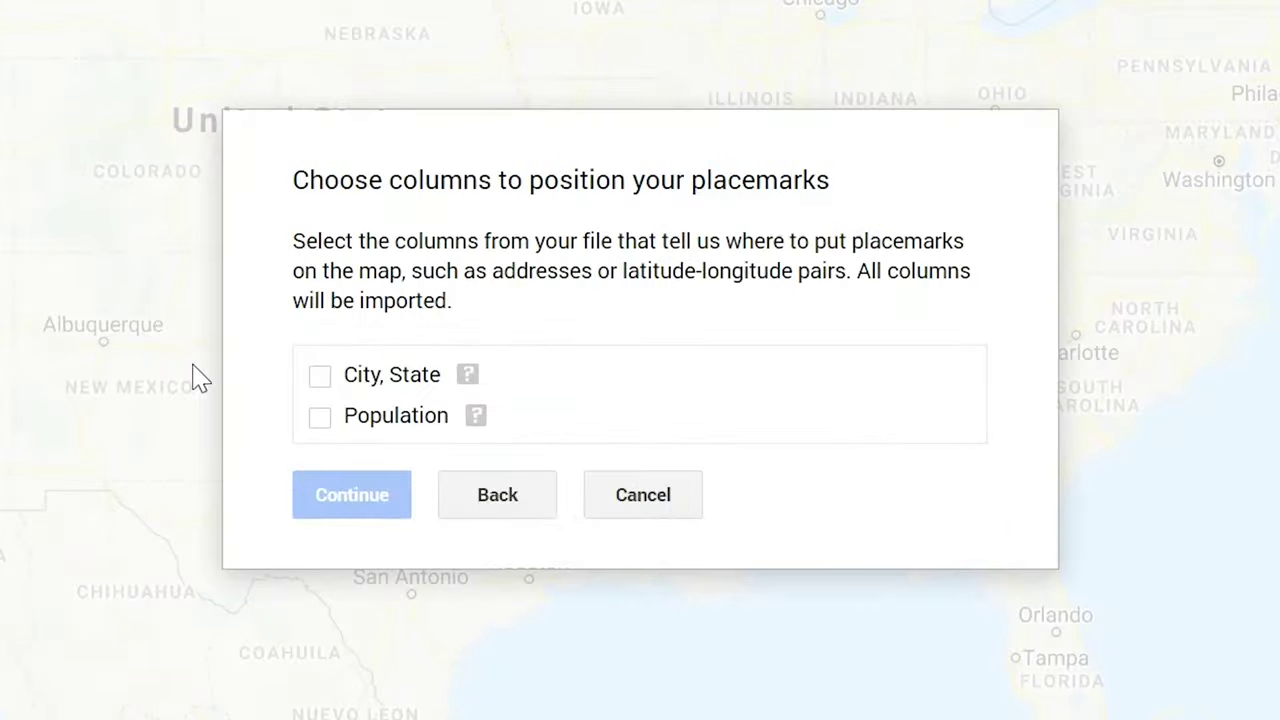
{"action": "left_click", "coordinate": [317, 377]}
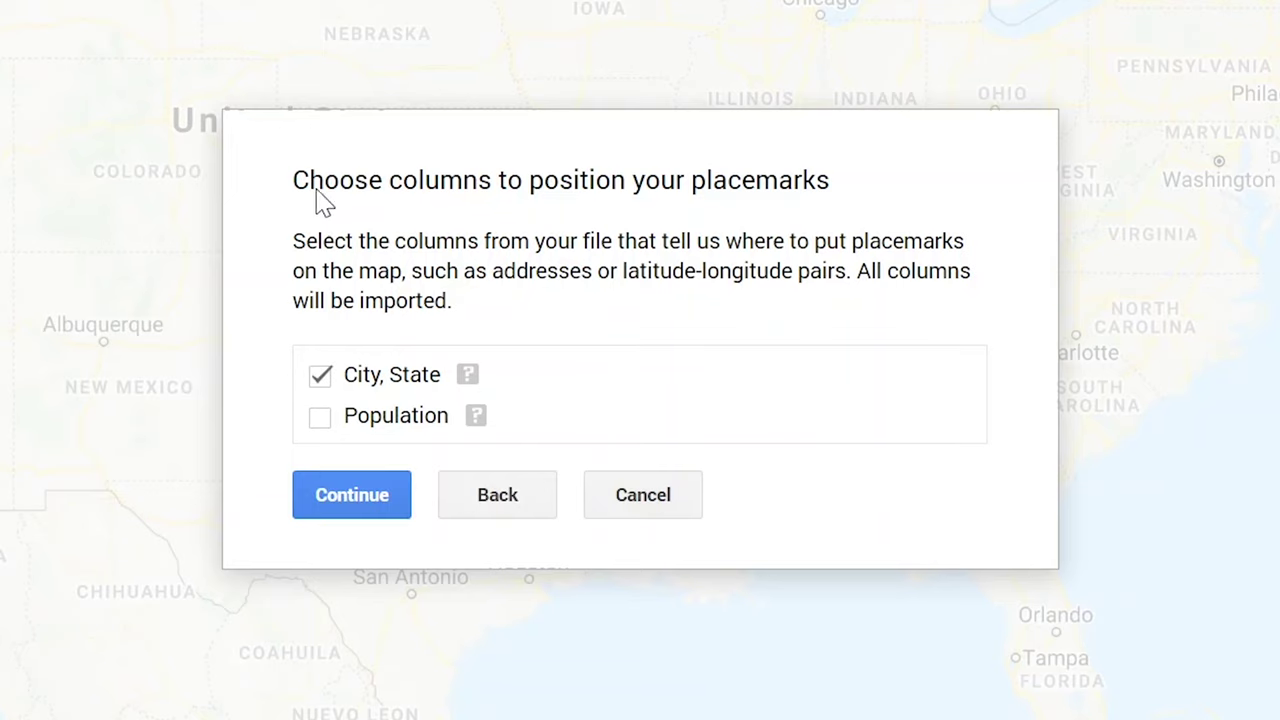
{"action": "left_click_drag", "start_coordinate": [337, 194], "coordinate": [345, 150]}
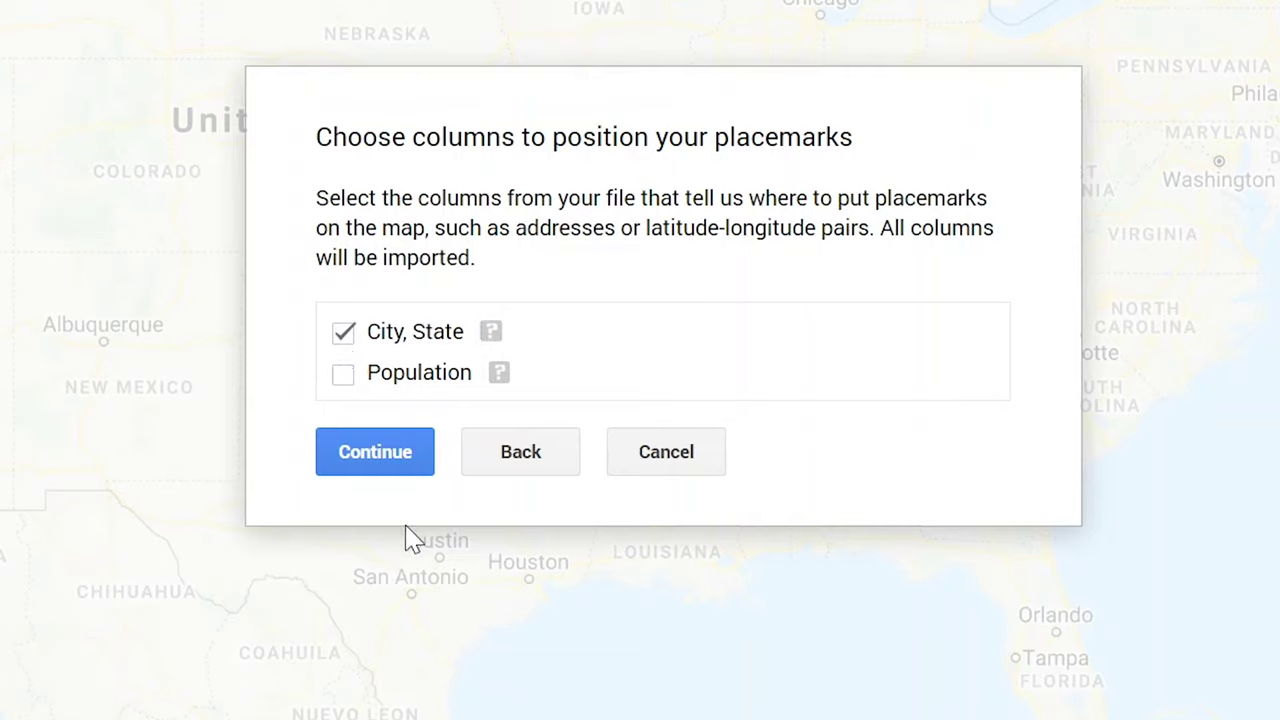
{"action": "left_click", "coordinate": [408, 458]}
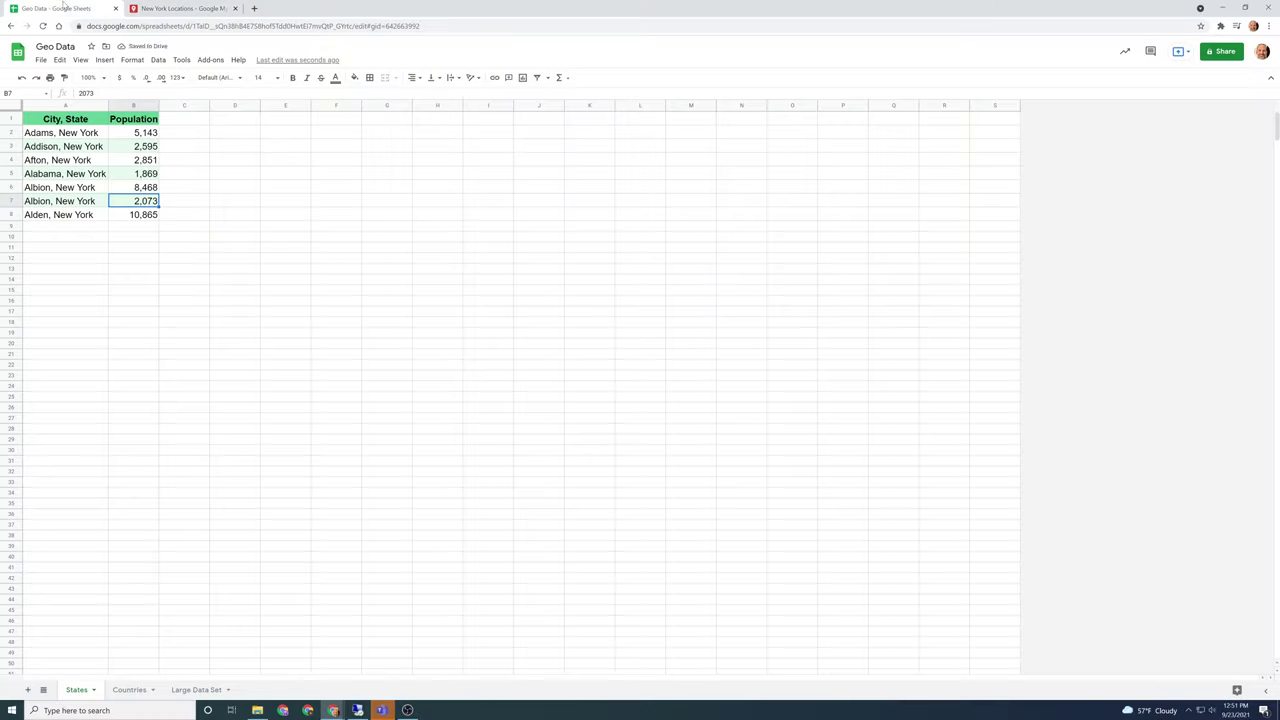
- Review the Geo Data header row, use the City, State column as the marker title and finish the import
{"action": "left_click", "coordinate": [175, 134]}
{"action": "left_click_drag", "start_coordinate": [93, 121], "coordinate": [356, 105]}
{"action": "left_click", "coordinate": [186, 12]}
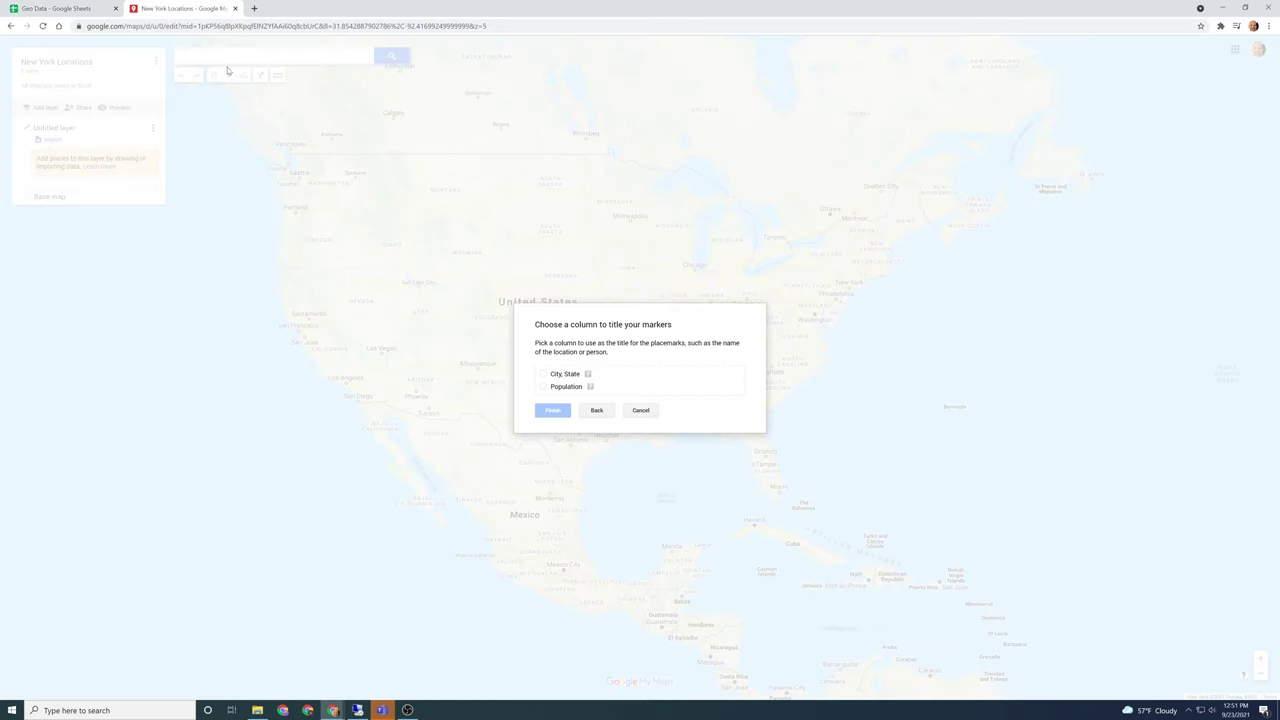
{"action": "left_click", "coordinate": [545, 374]}
{"action": "left_click", "coordinate": [553, 410]}
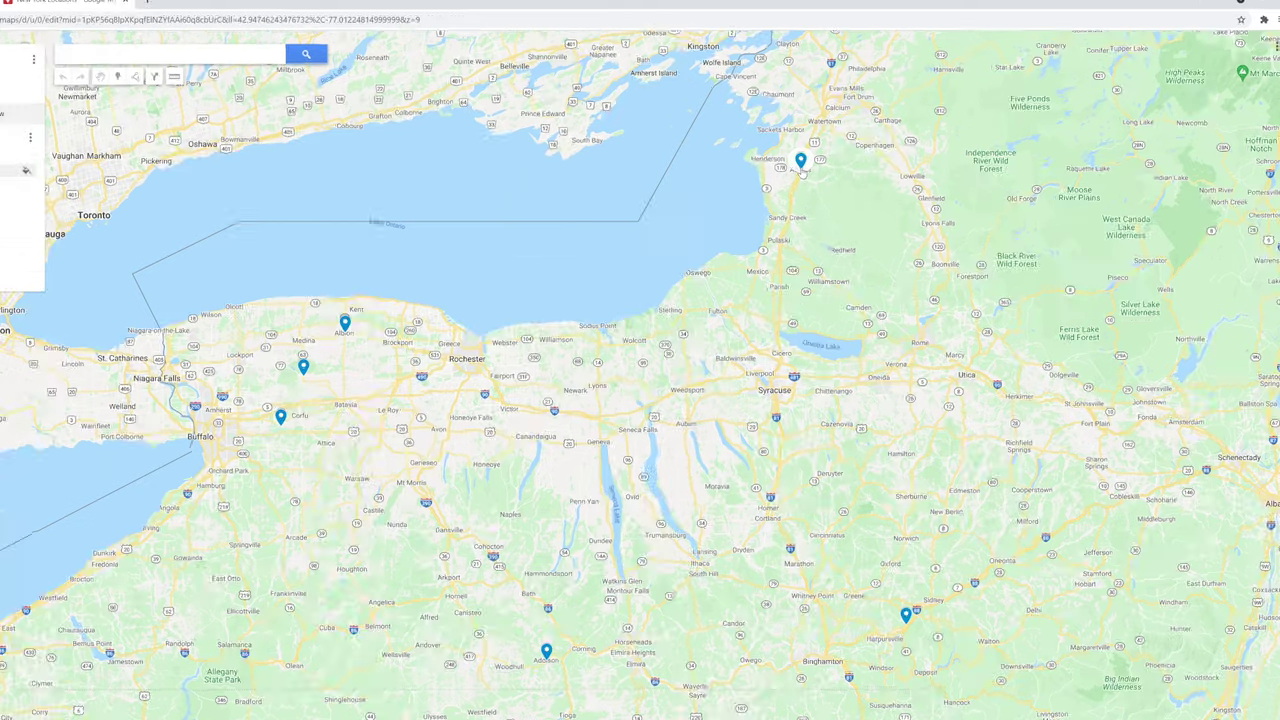
- Examine the title and population details of the Adams, New York placemark, then close its information card
{"action": "left_click", "coordinate": [820, 150]}
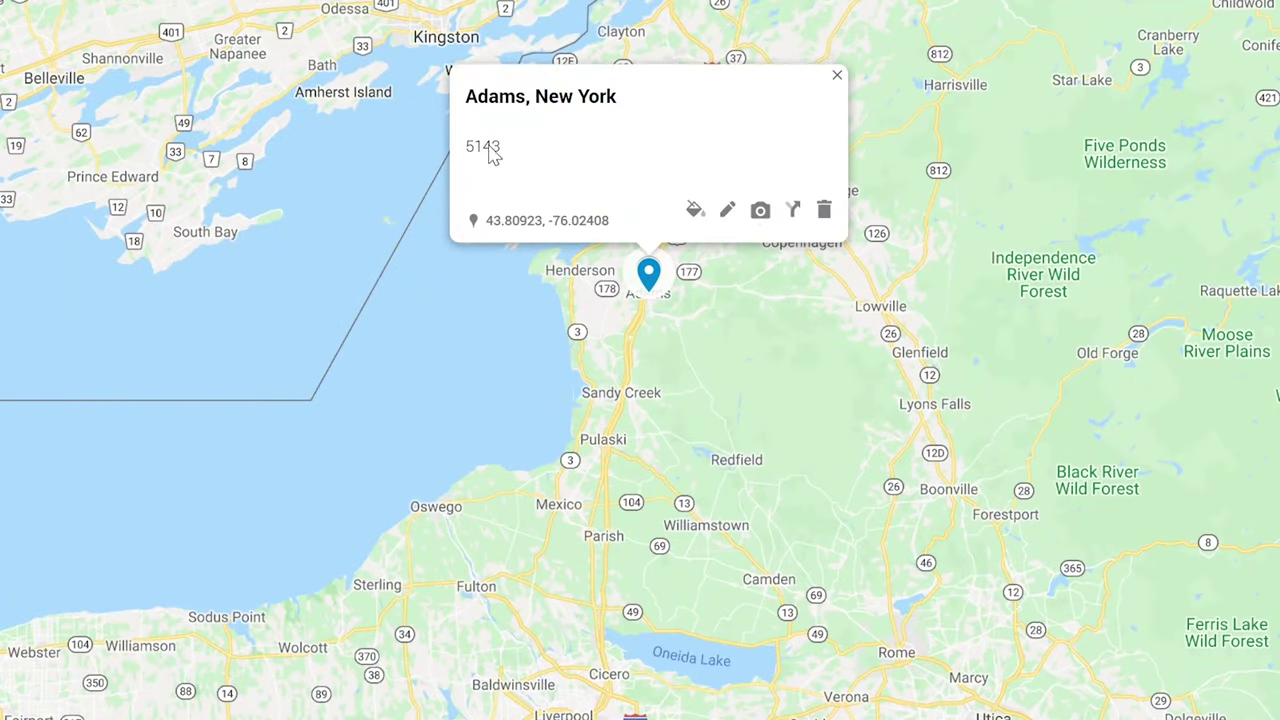
{"action": "left_click_drag", "start_coordinate": [514, 158], "coordinate": [468, 158]}
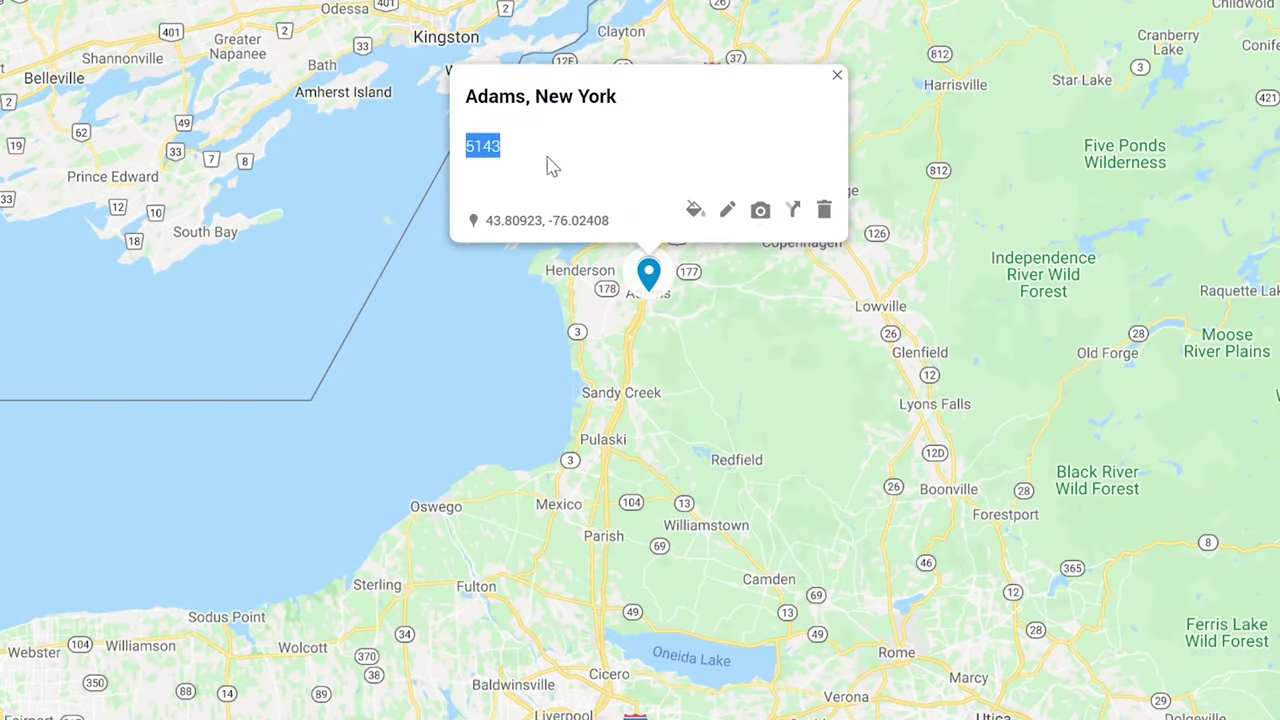
{"action": "left_click", "coordinate": [837, 78]}
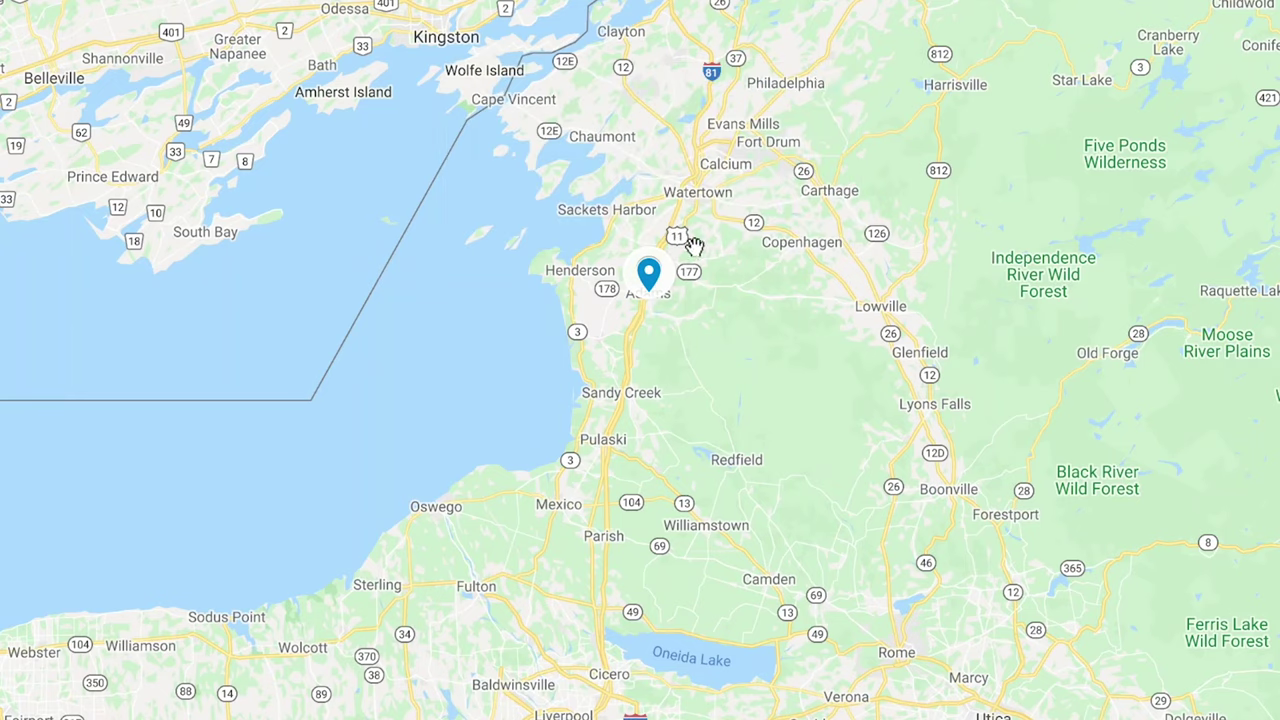
- Style the Adams, New York marker with red RGB (255, 82, 82) and the hiker icon, leaving its title and description unedited
{"action": "left_click", "coordinate": [652, 268]}
{"action": "left_click", "coordinate": [692, 208]}
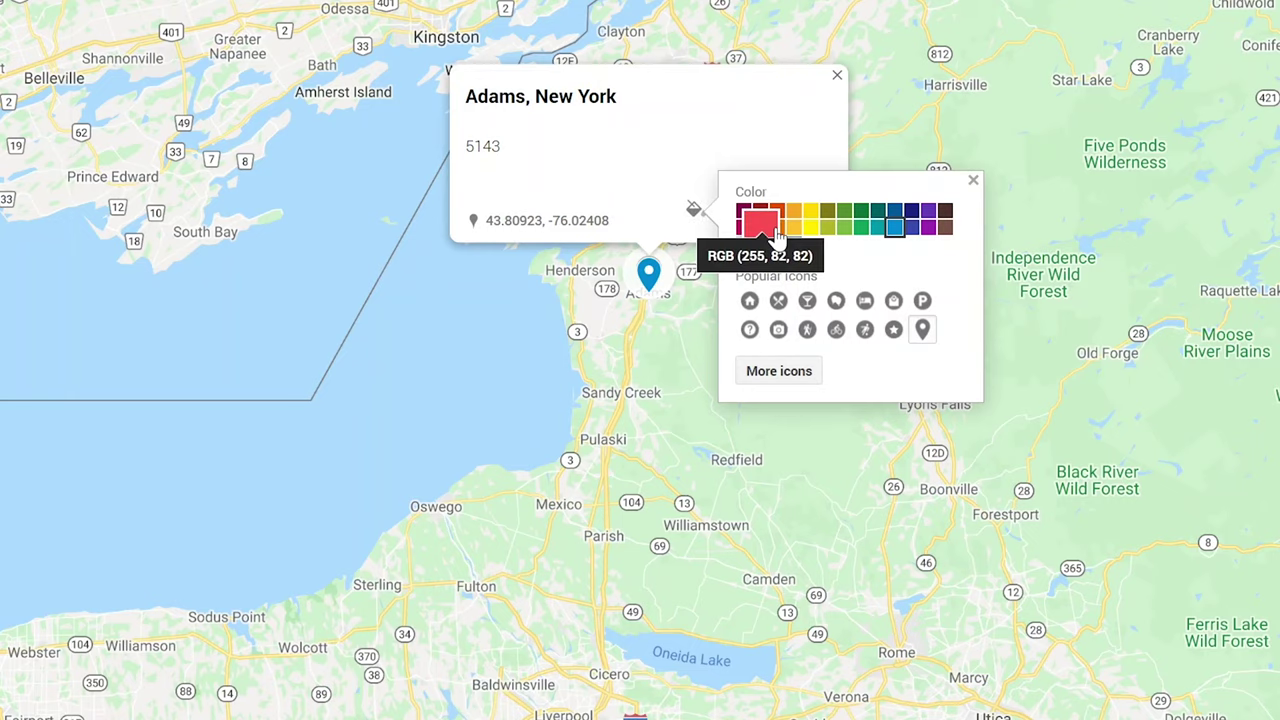
{"action": "left_click", "coordinate": [772, 229]}
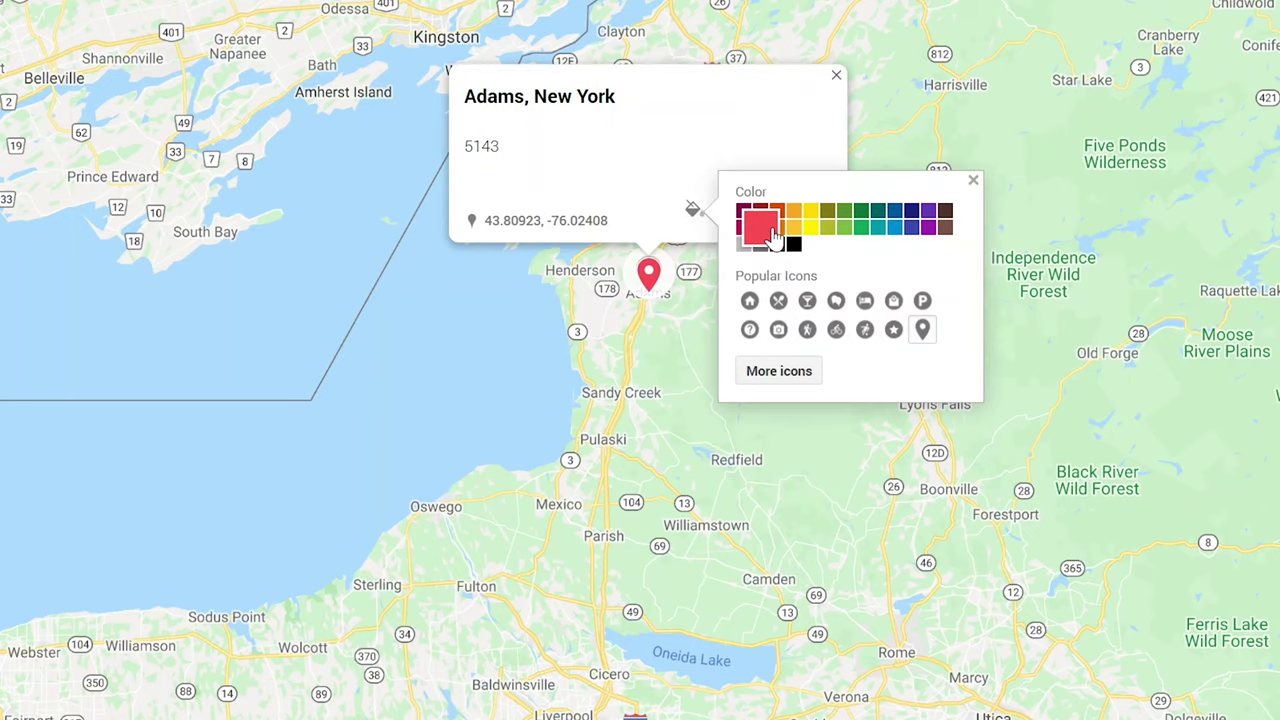
{"action": "left_click", "coordinate": [807, 330]}
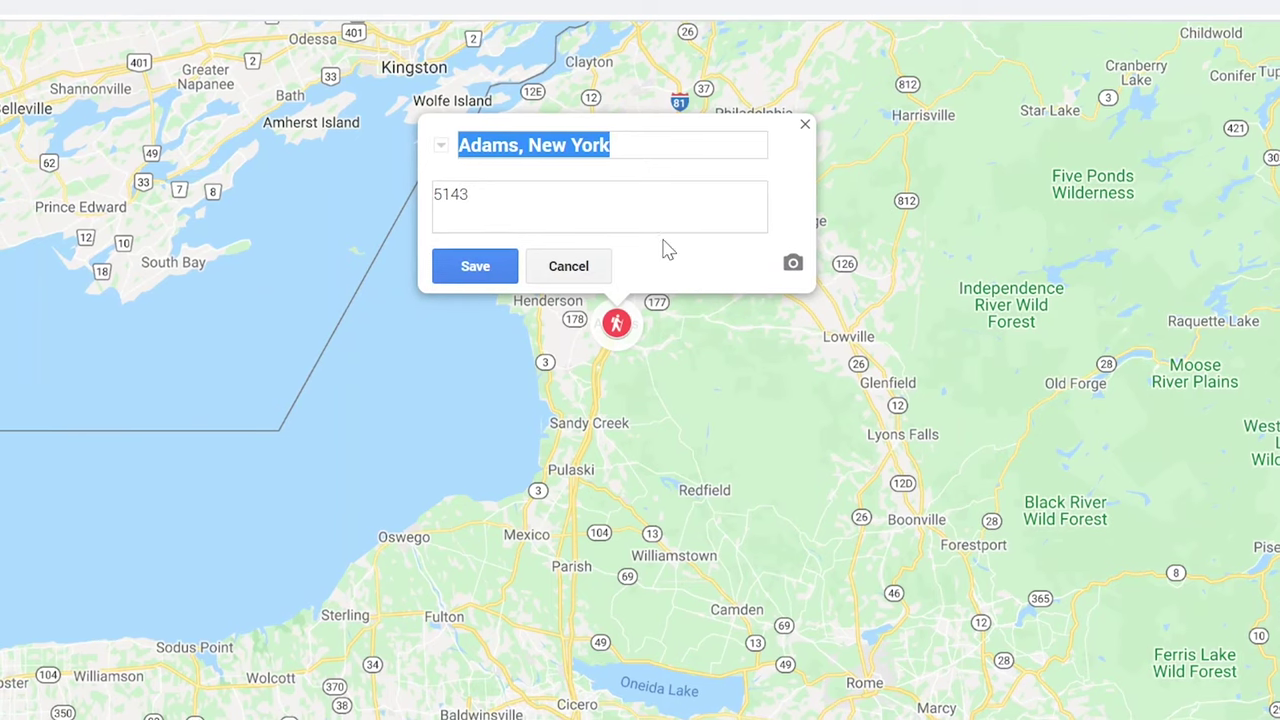
{"action": "left_click", "coordinate": [560, 263]}
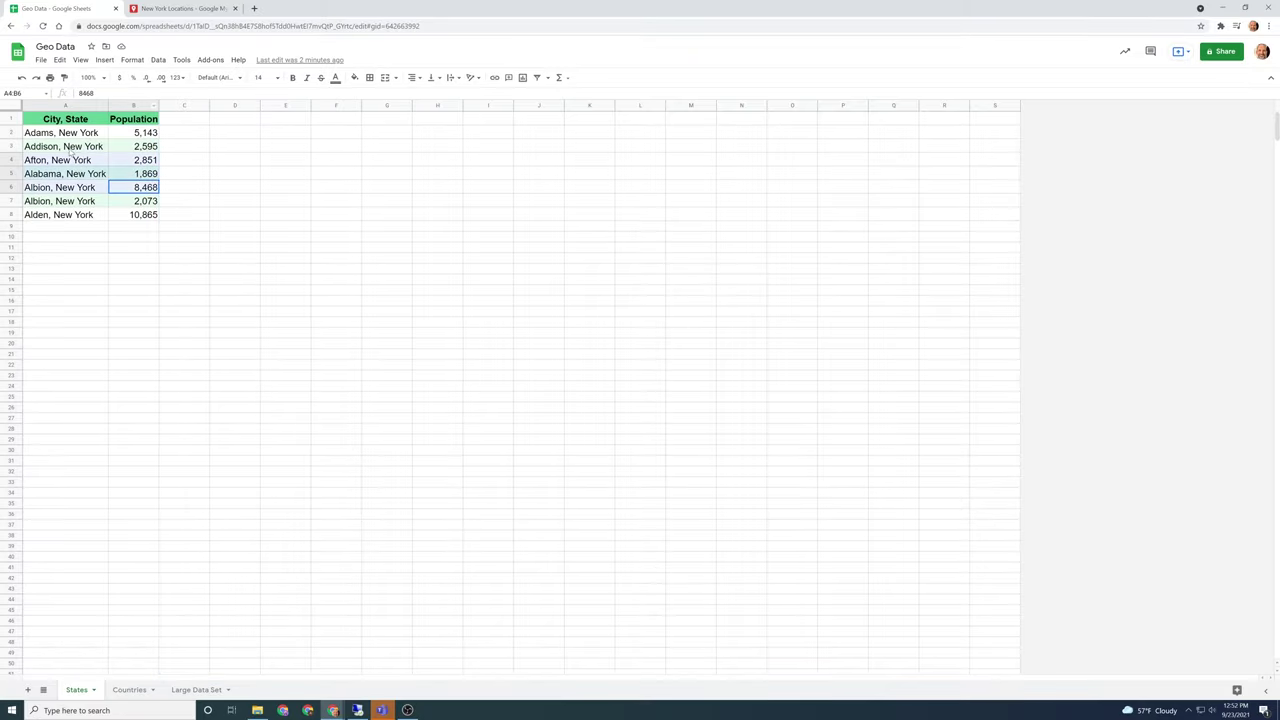
- Switch to the Geo Data spreadsheet and start recording a new macro on the States sheet
{"action": "left_click_drag", "start_coordinate": [71, 154], "coordinate": [71, 152]}
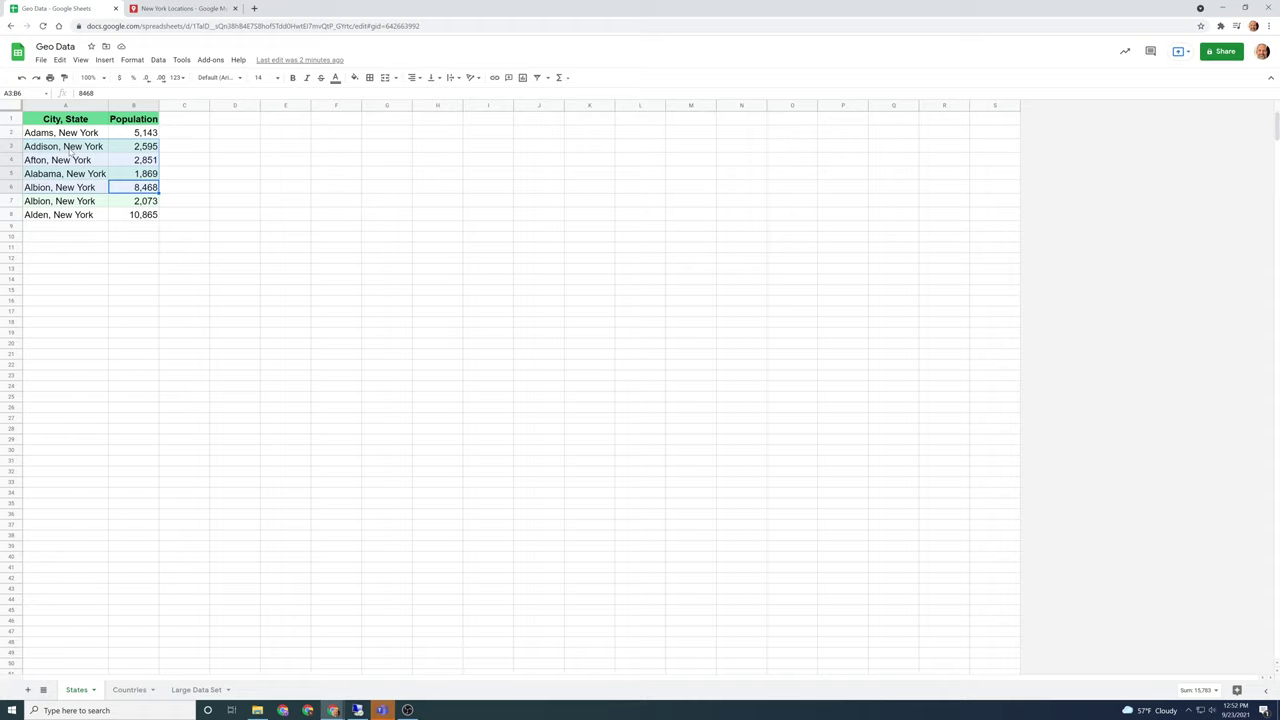
{"action": "left_click", "coordinate": [141, 162]}
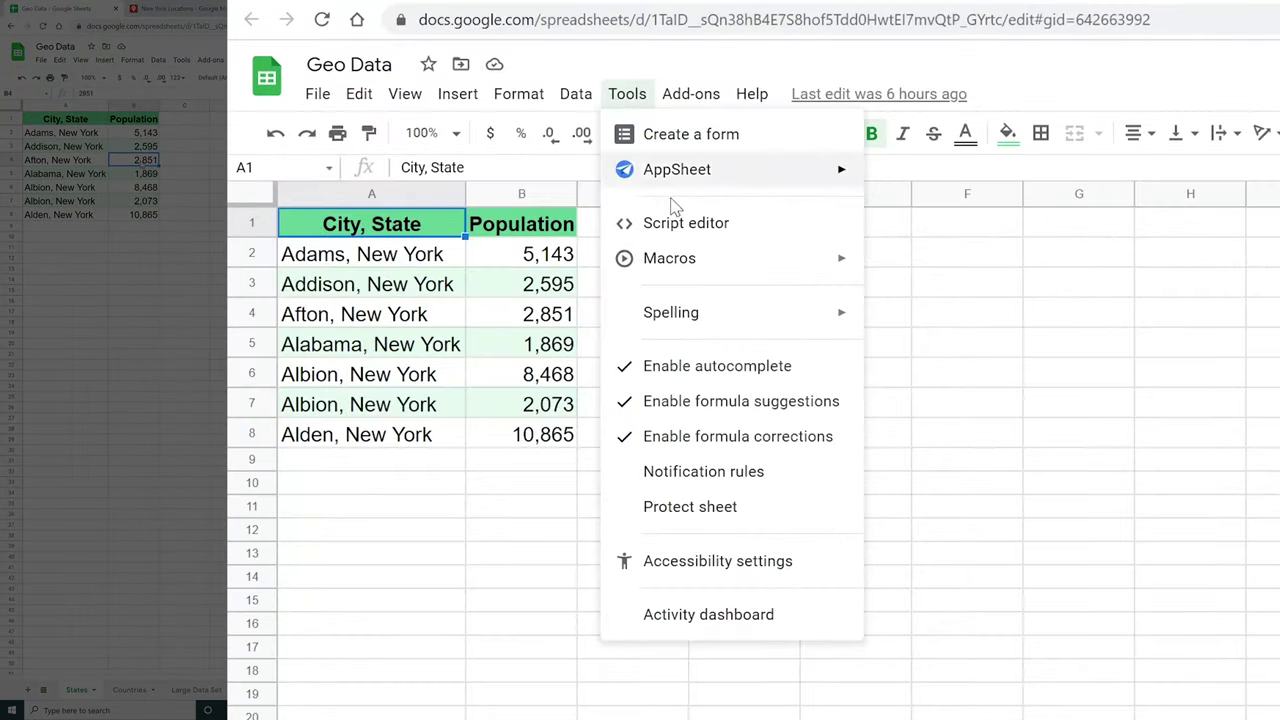
{"action": "mouse_move", "coordinate": [723, 260]}
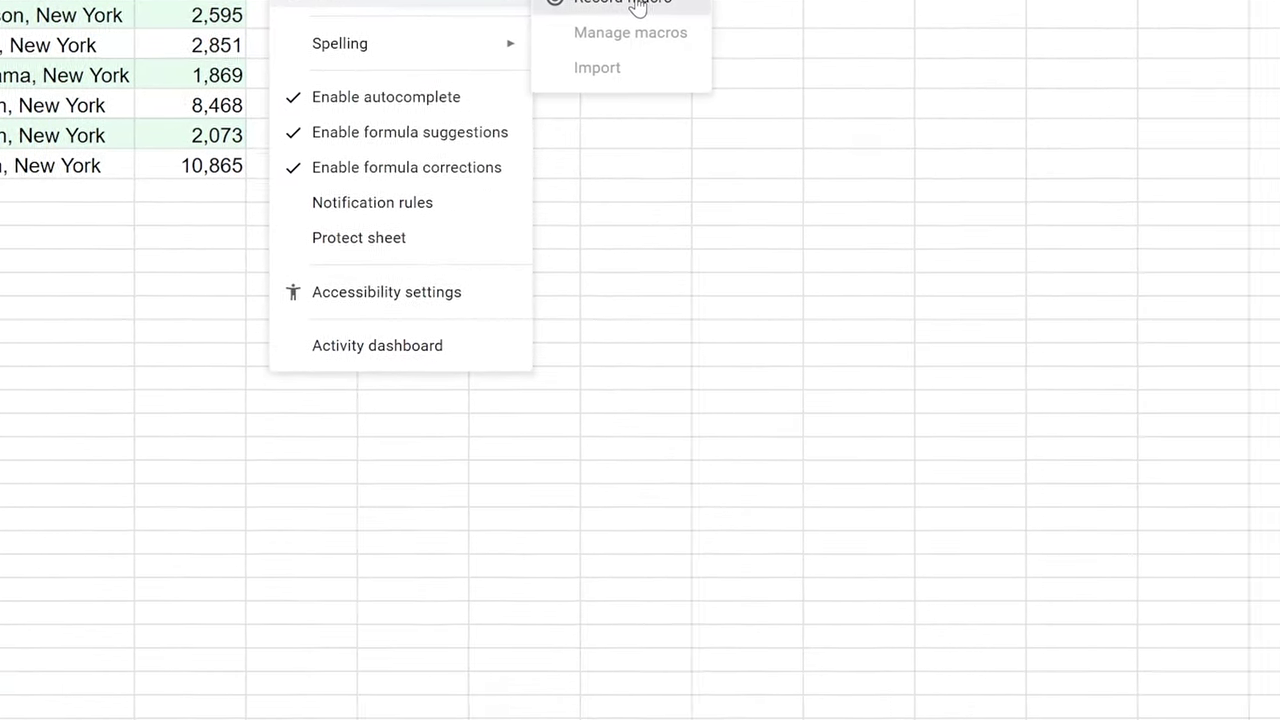
{"action": "left_click", "coordinate": [955, 268]}
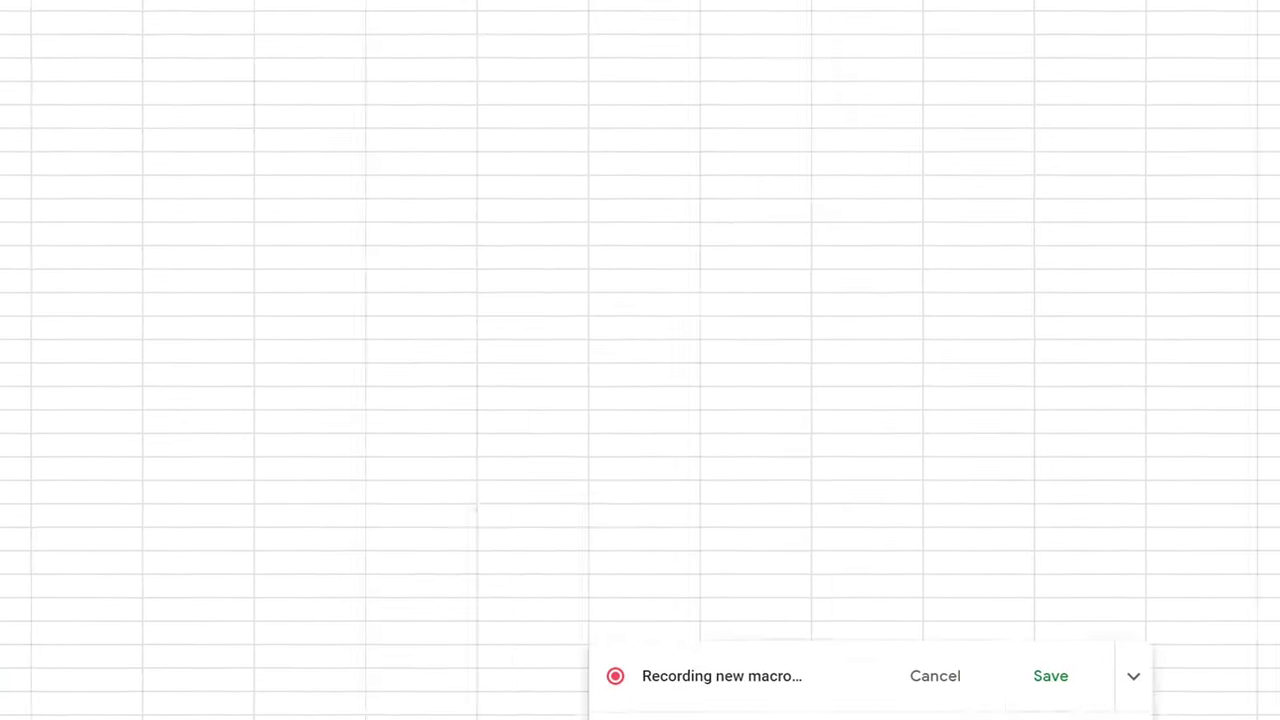